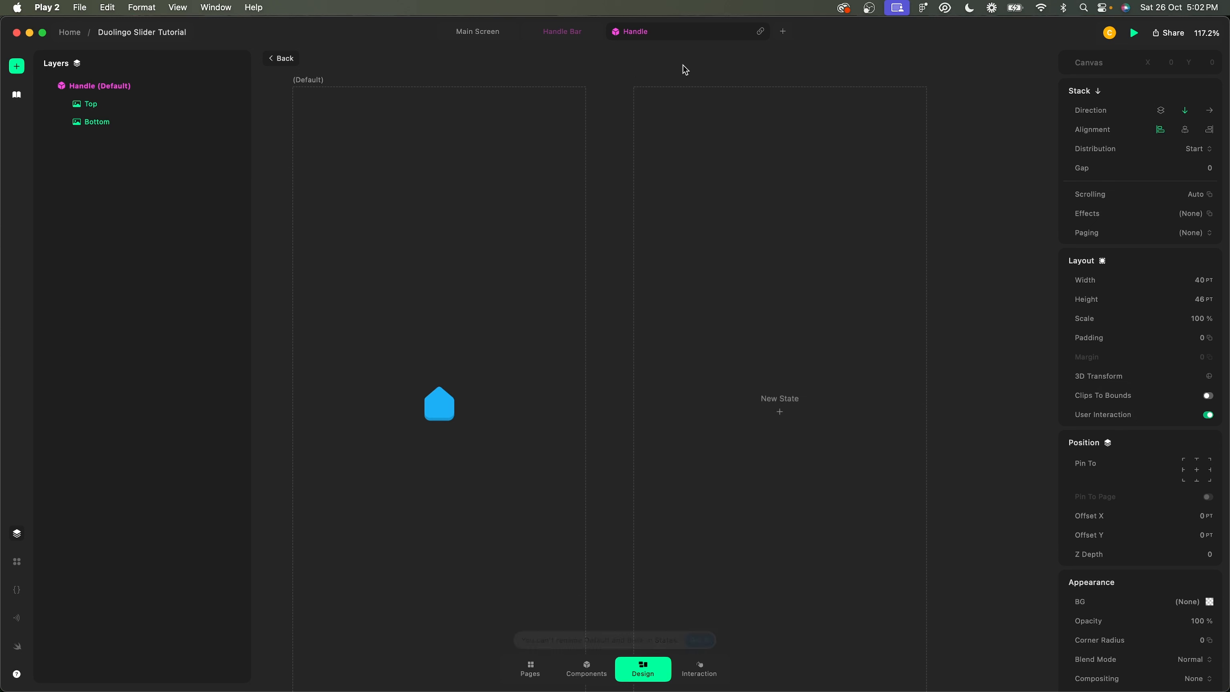
# Add a new state to the Handle component and name it Pressed.
pyautogui.click(780, 412)
pyautogui.click(801, 429)
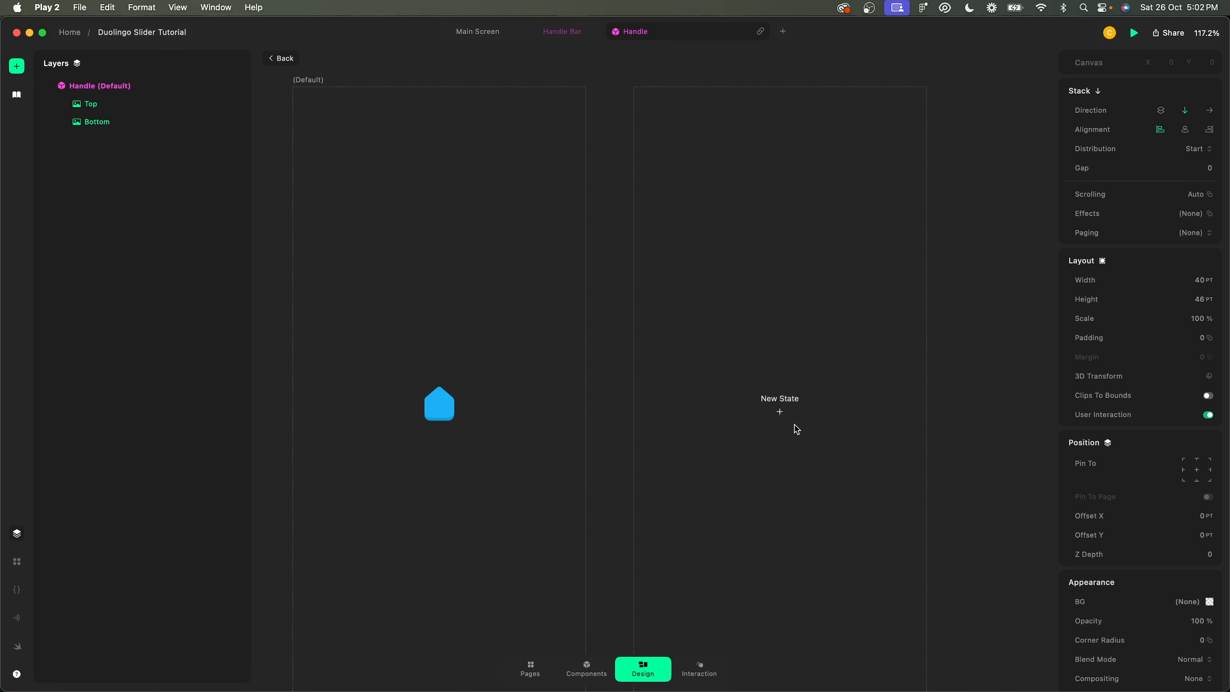
pyautogui.click(652, 82)
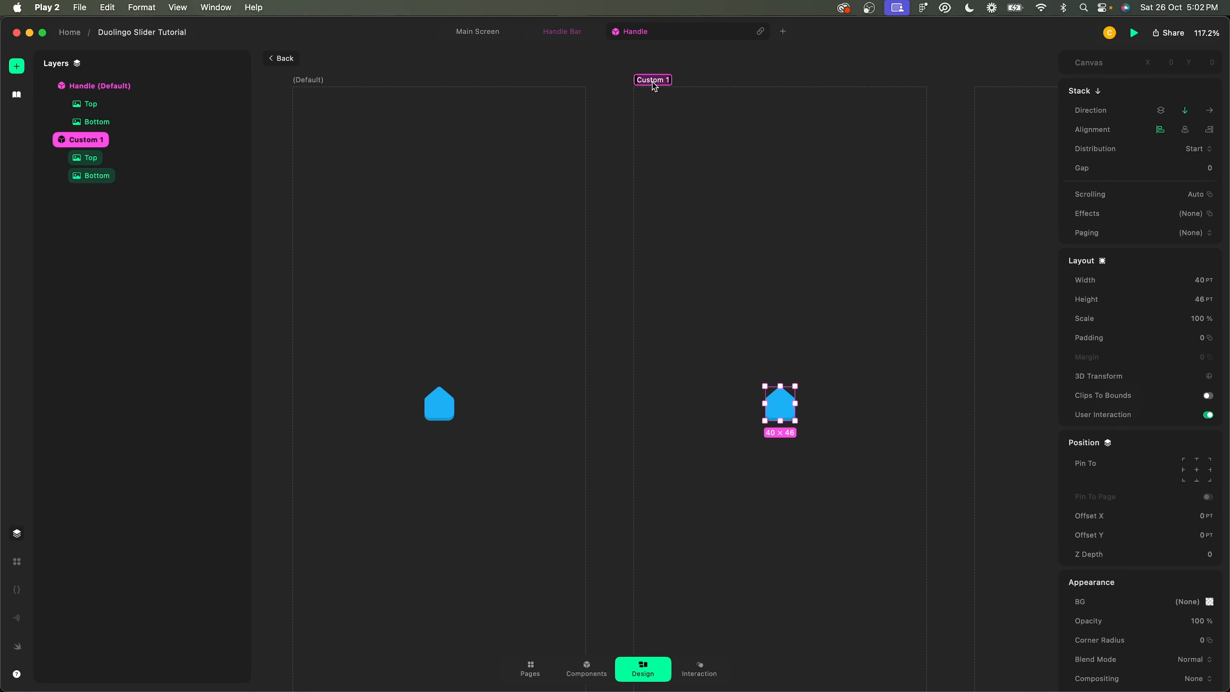
pyautogui.doubleClick(652, 80)
pyautogui.write('Pressed')
pyautogui.press('Return')
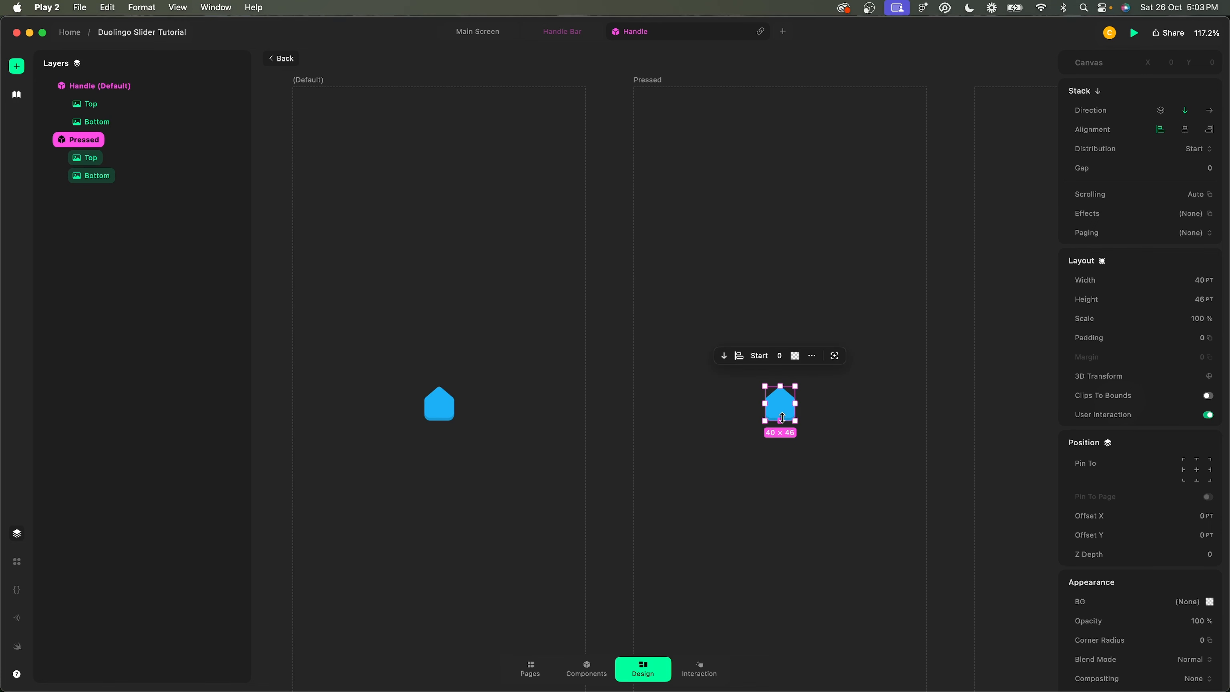
# Move the Top layer of the Pressed state down 4 pt so its Offset Y is 0.
pyautogui.click(853, 423)
pyautogui.scroll(5, 799, 410)
pyautogui.click(738, 397)
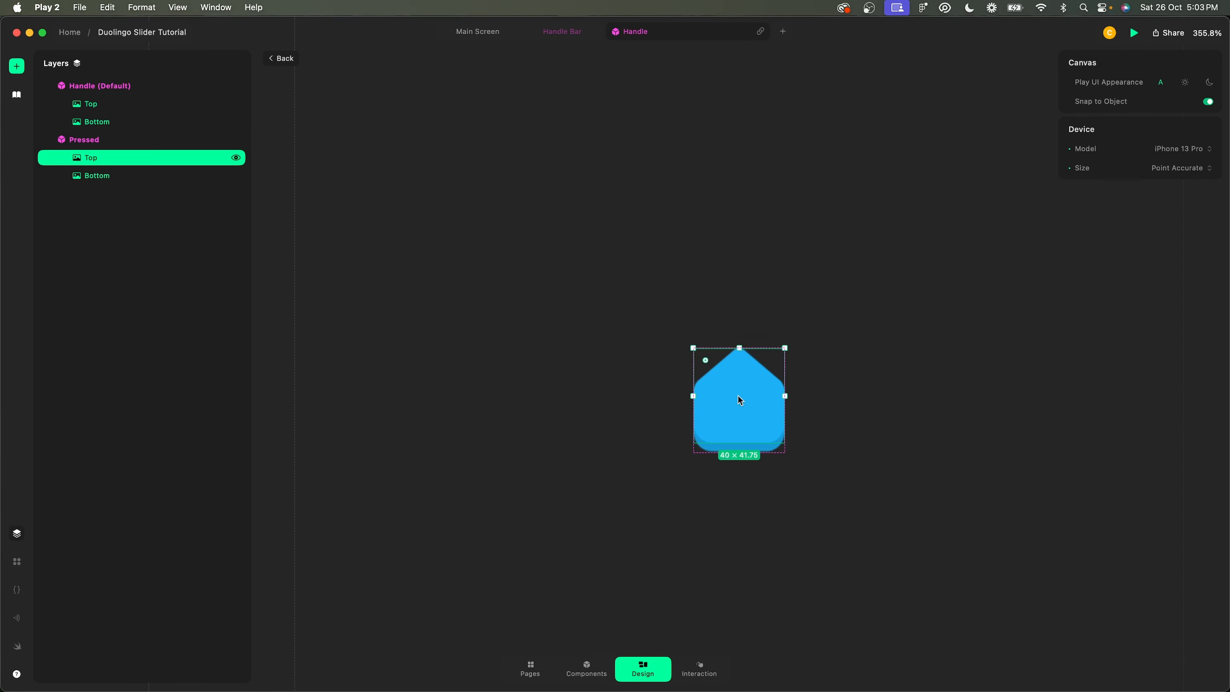
pyautogui.scroll(3, 737, 396)
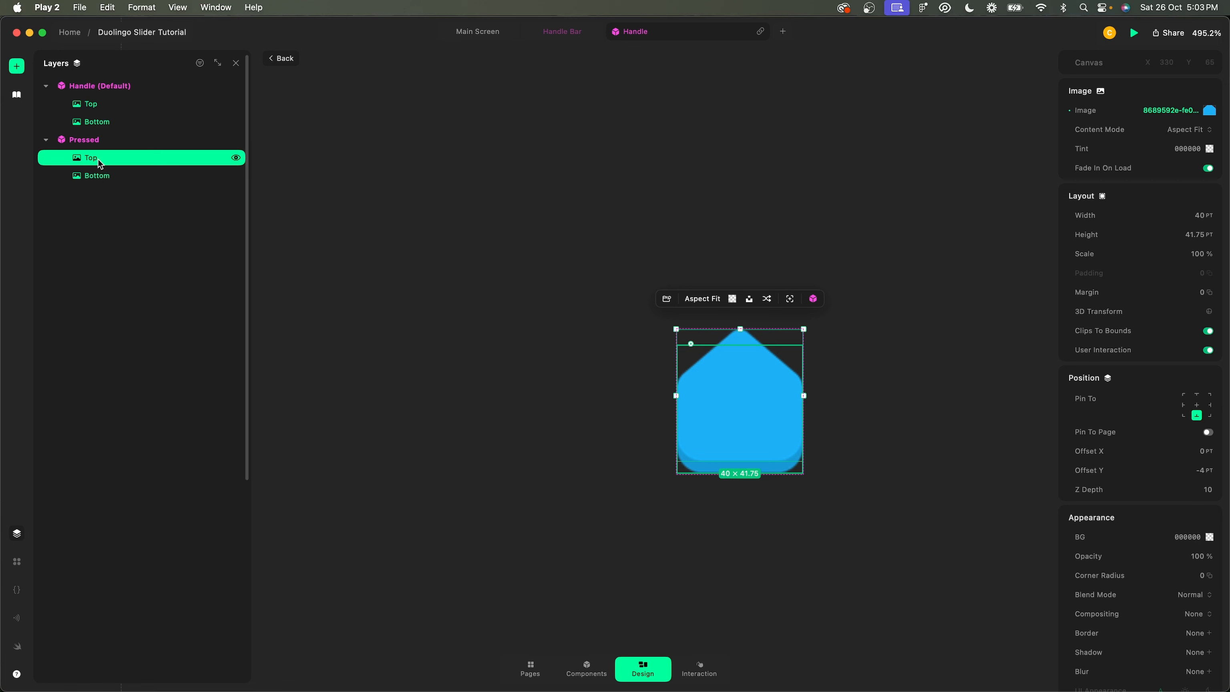
pyautogui.press('Down')
pyautogui.press('Down')
pyautogui.press('Down')
pyautogui.press('Down')
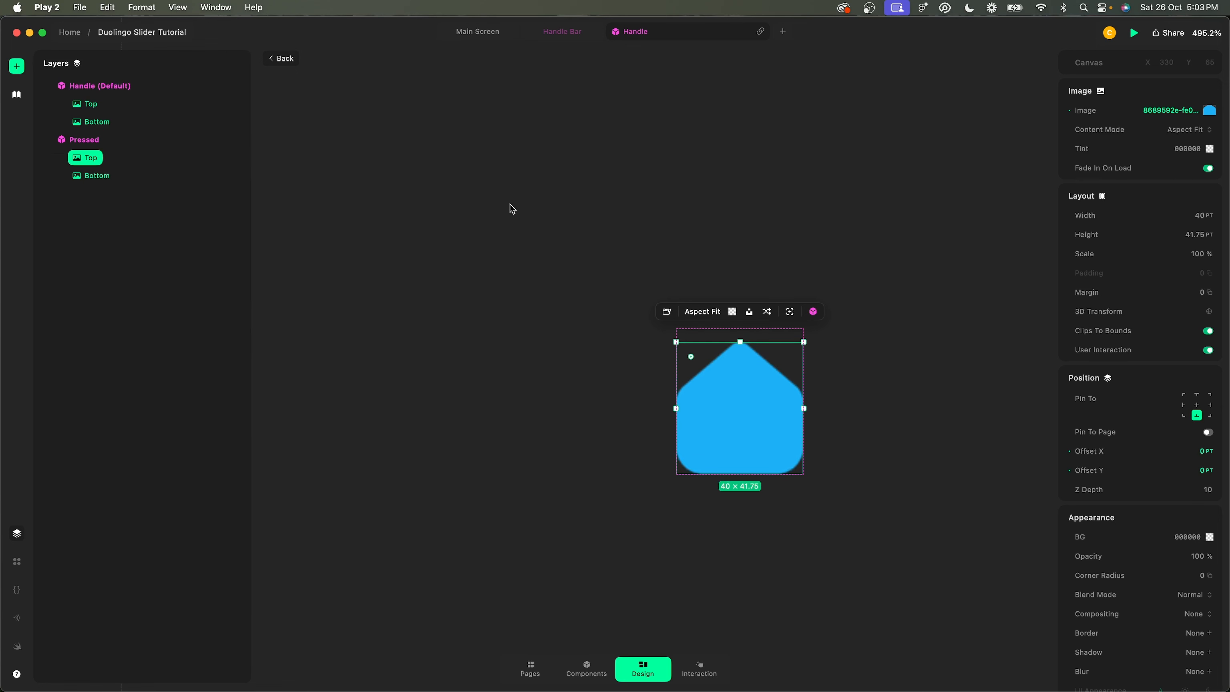
pyautogui.click(901, 402)
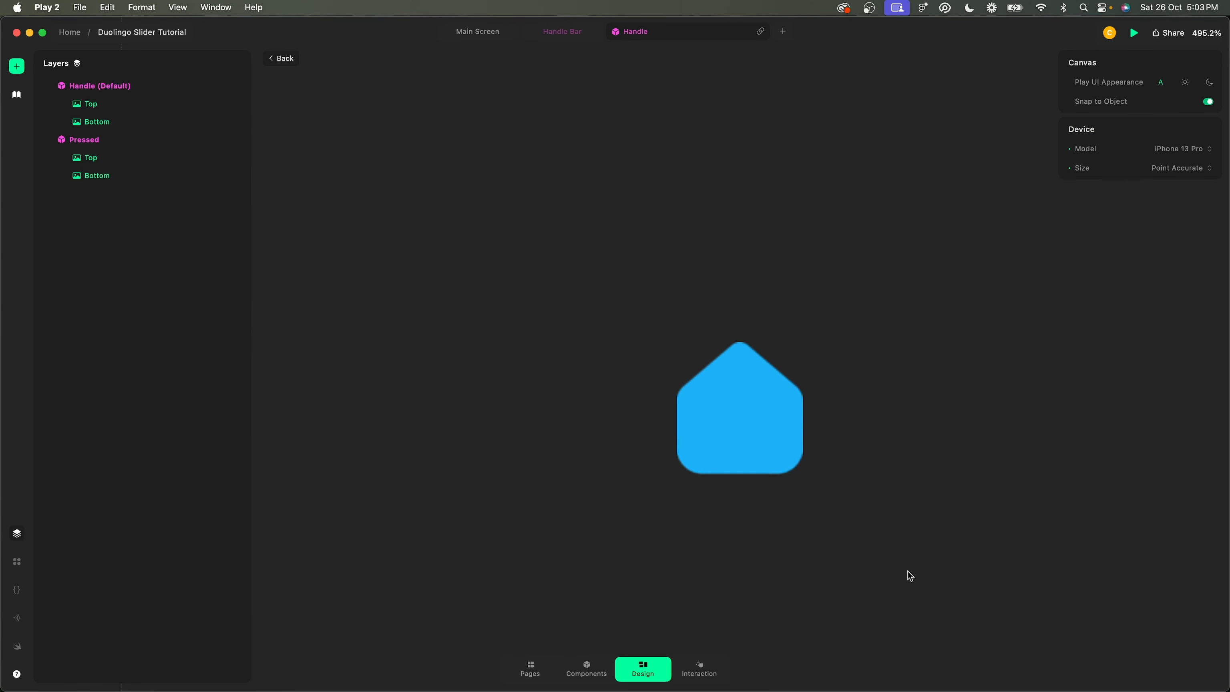
# Add a Touch trigger to the Handle's default state in Interaction mode.
pyautogui.scroll(-5, 694, 347)
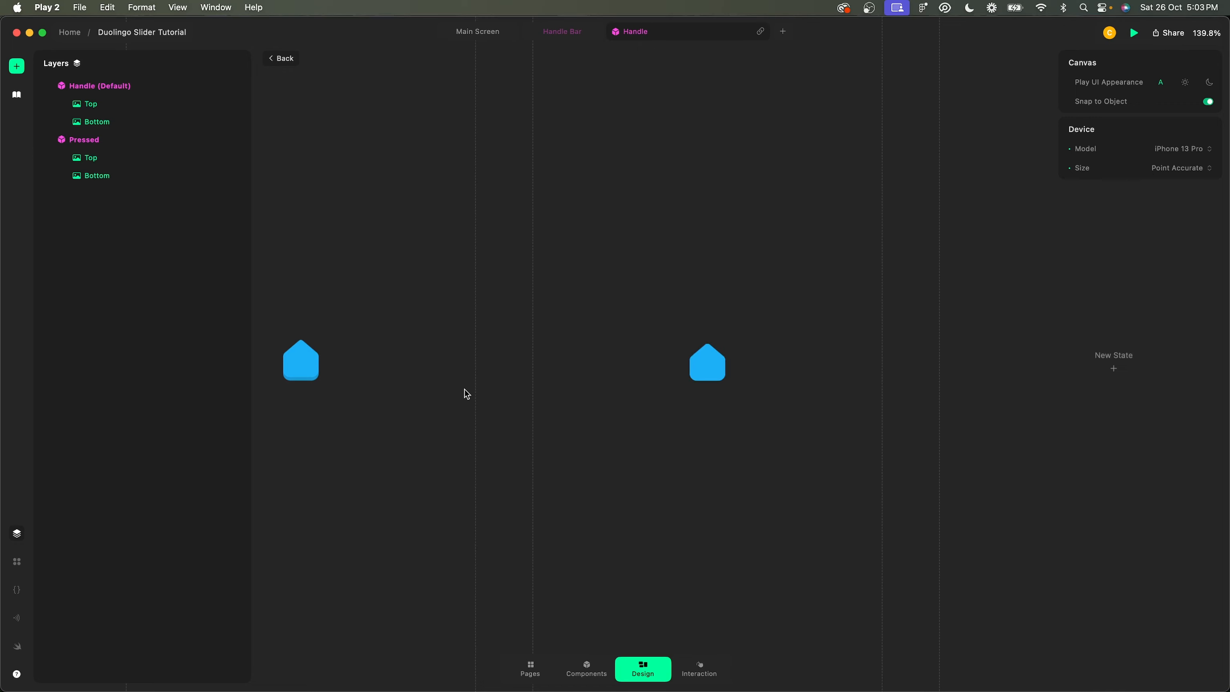
pyautogui.hscroll(-3, 464, 389)
pyautogui.click(698, 667)
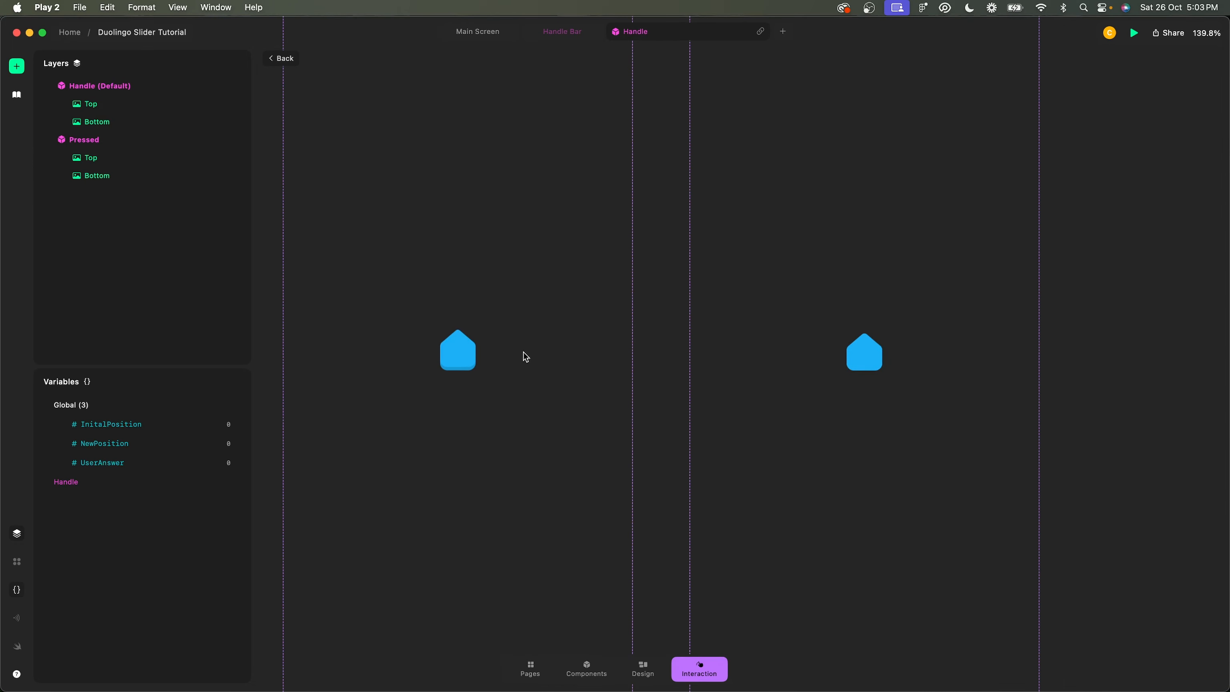
pyautogui.click(148, 86)
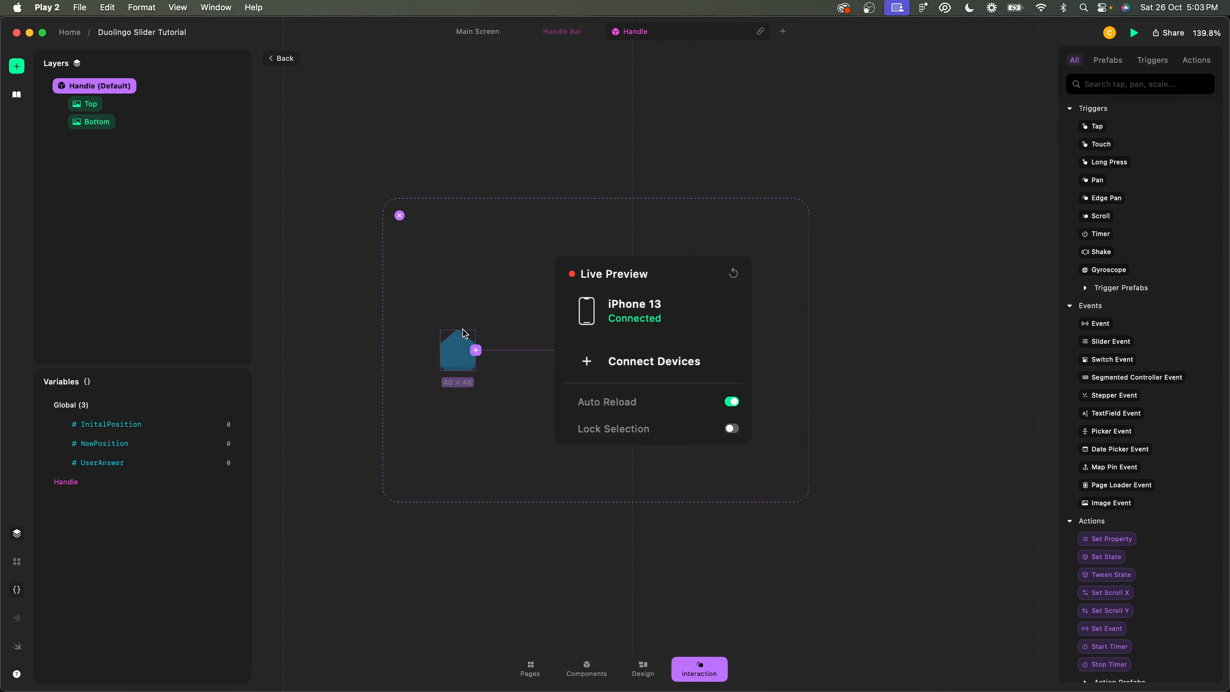
pyautogui.click(475, 349)
pyautogui.write('touch')
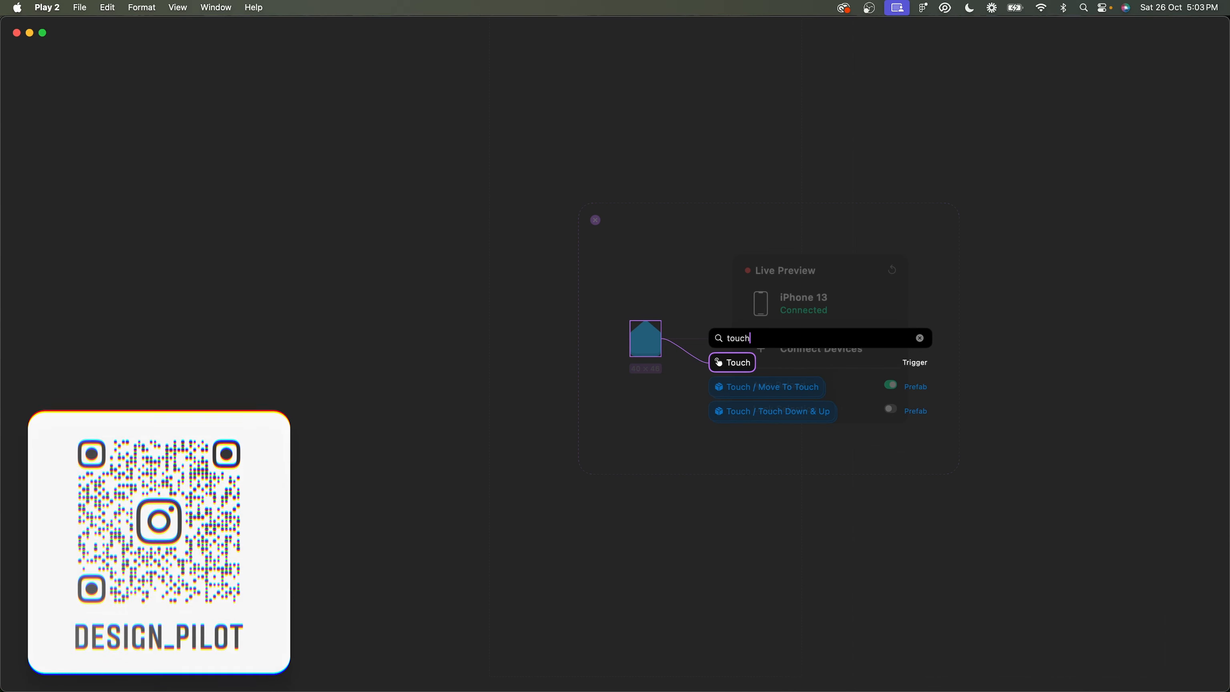
pyautogui.press('Return')
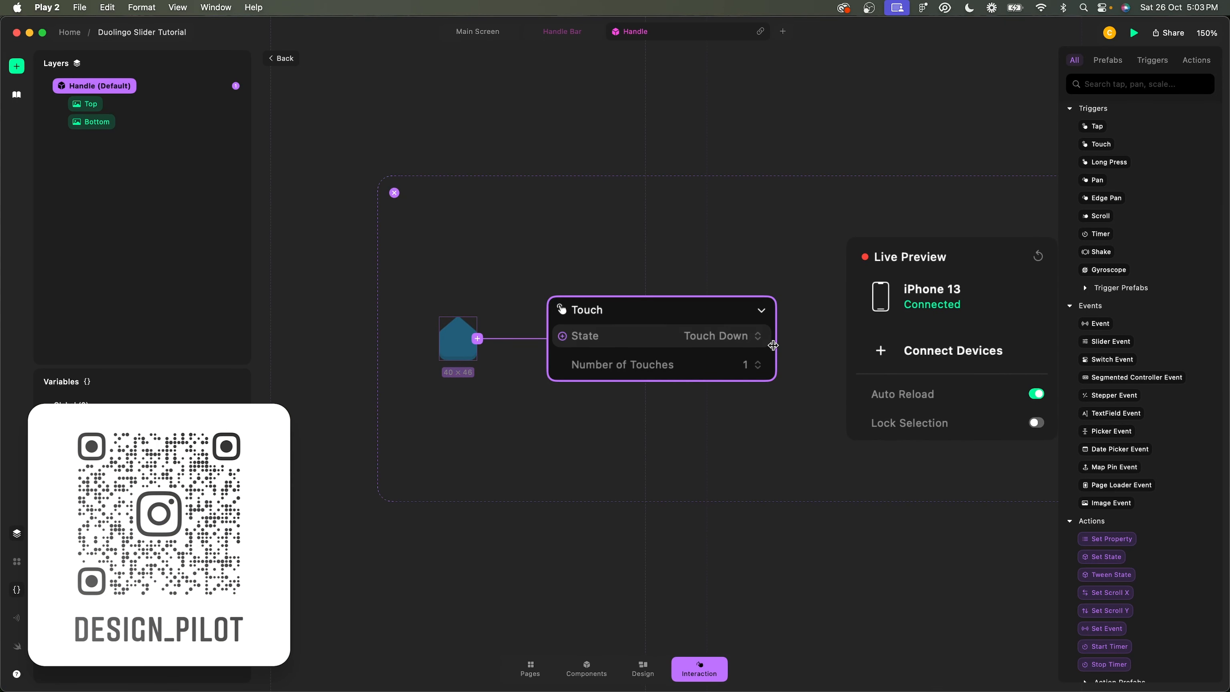
# Add a Set State action to the Touch trigger and set its state to Pressed.
pyautogui.click(790, 341)
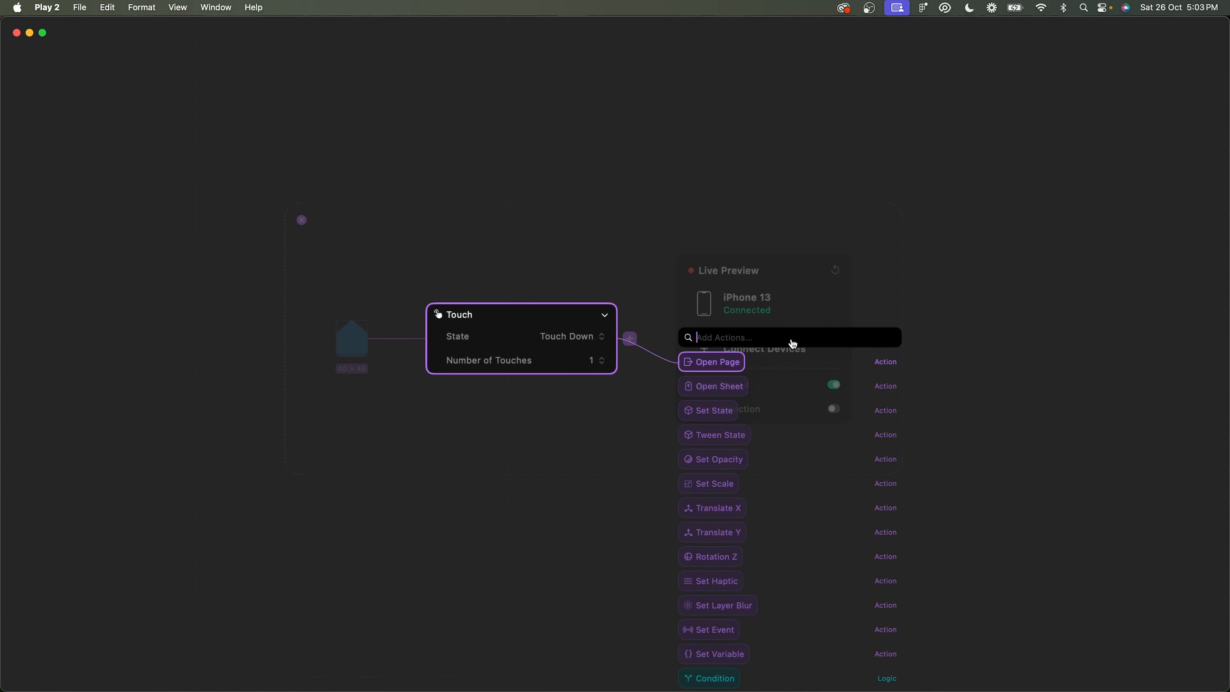
pyautogui.write('set')
pyautogui.write(' st')
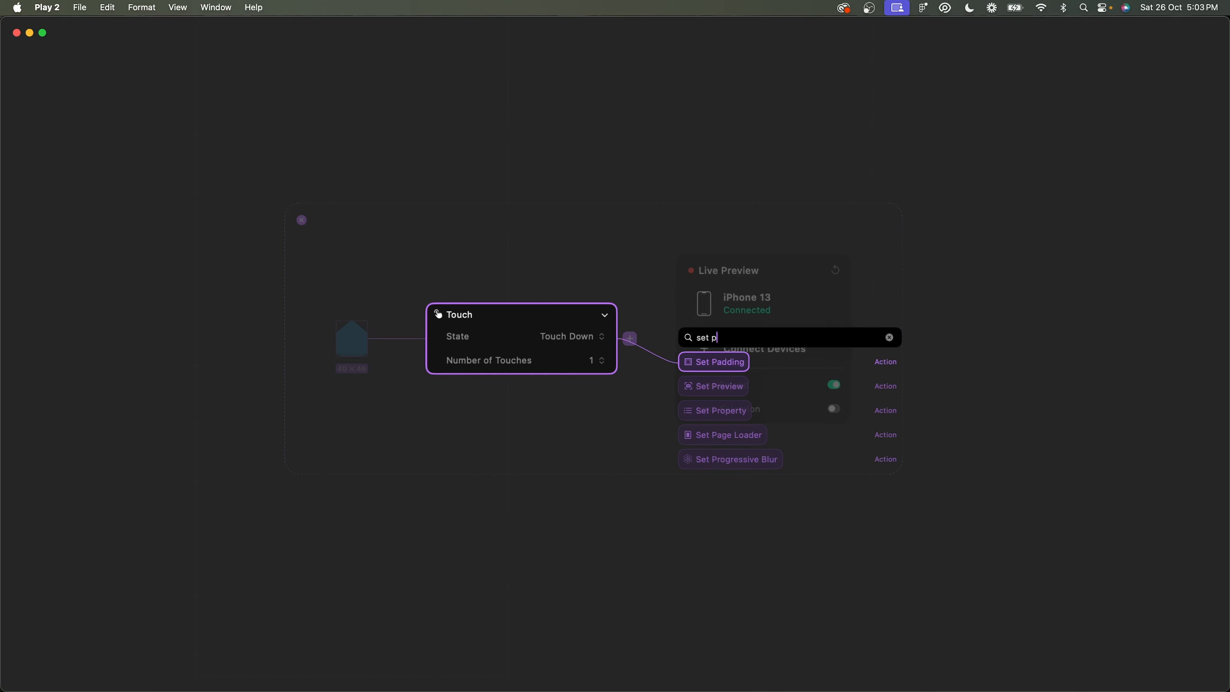
pyautogui.press('Return')
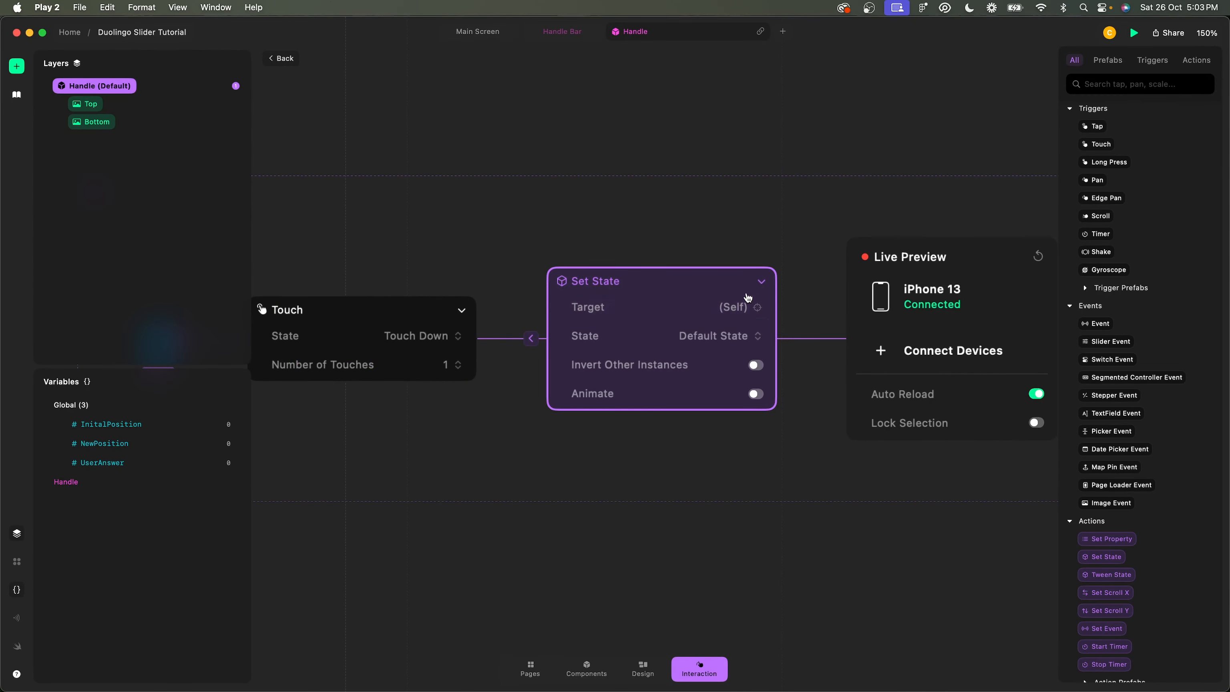
pyautogui.click(726, 336)
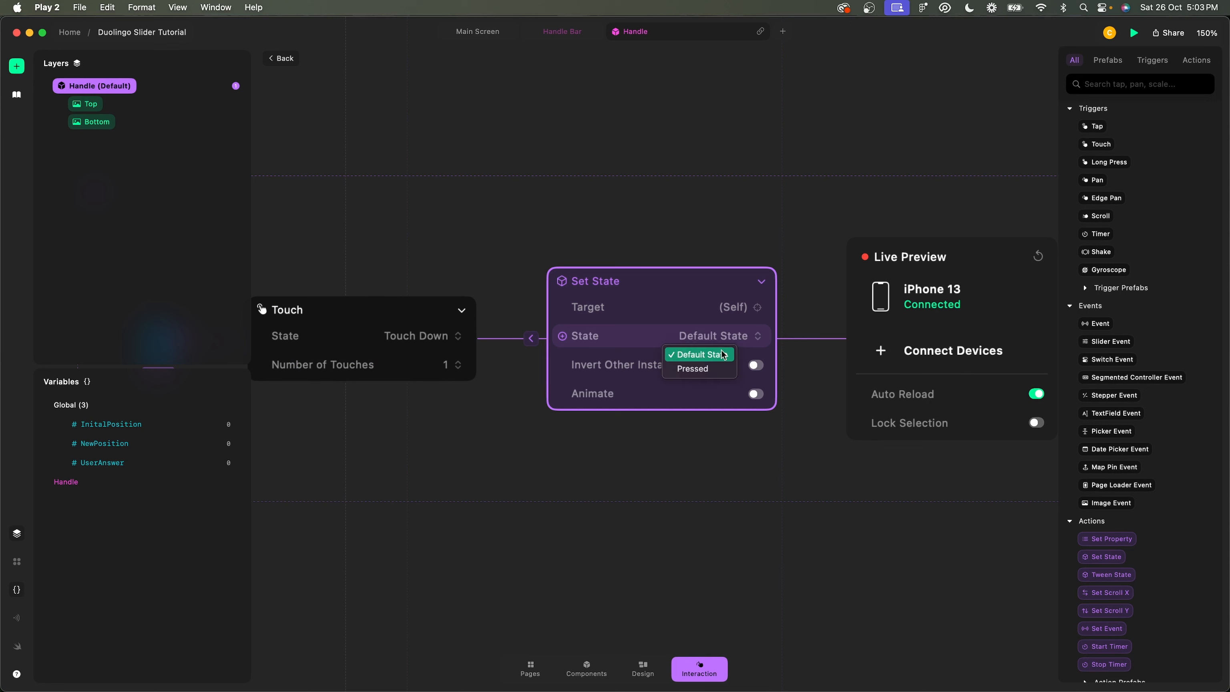
pyautogui.click(709, 372)
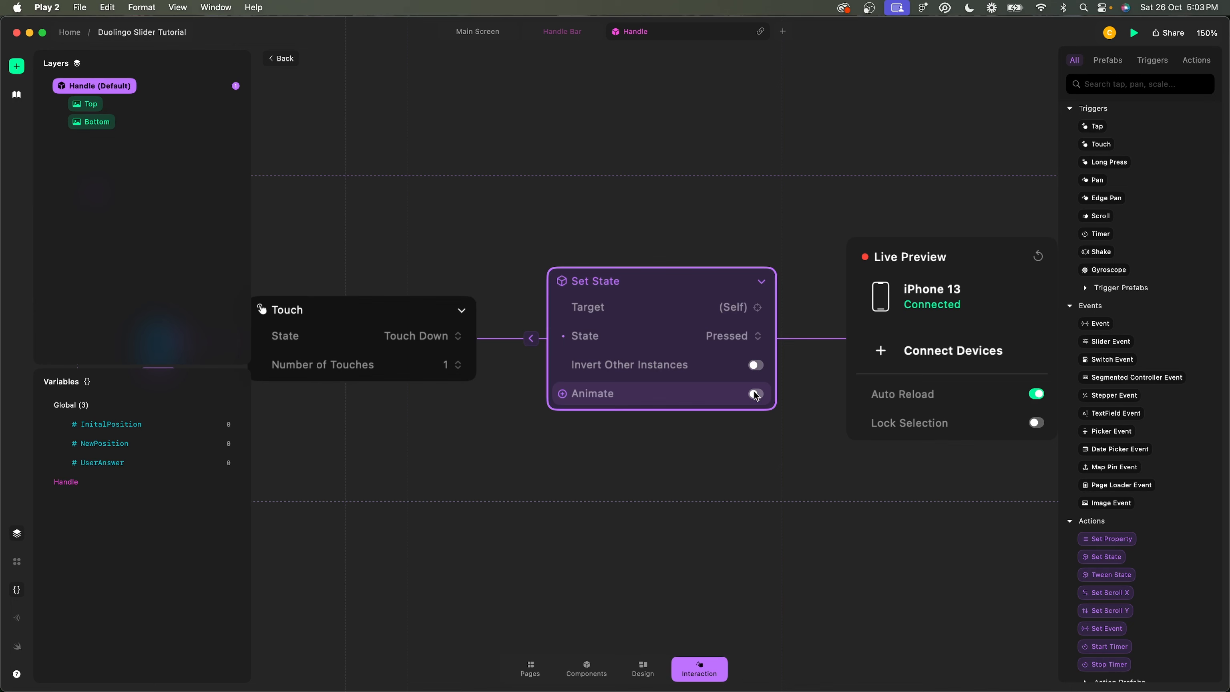
pyautogui.click(730, 453)
# Add a Set Haptic action to the Touch trigger with type Impact and impact Medium.
pyautogui.scroll(-3, 730, 453)
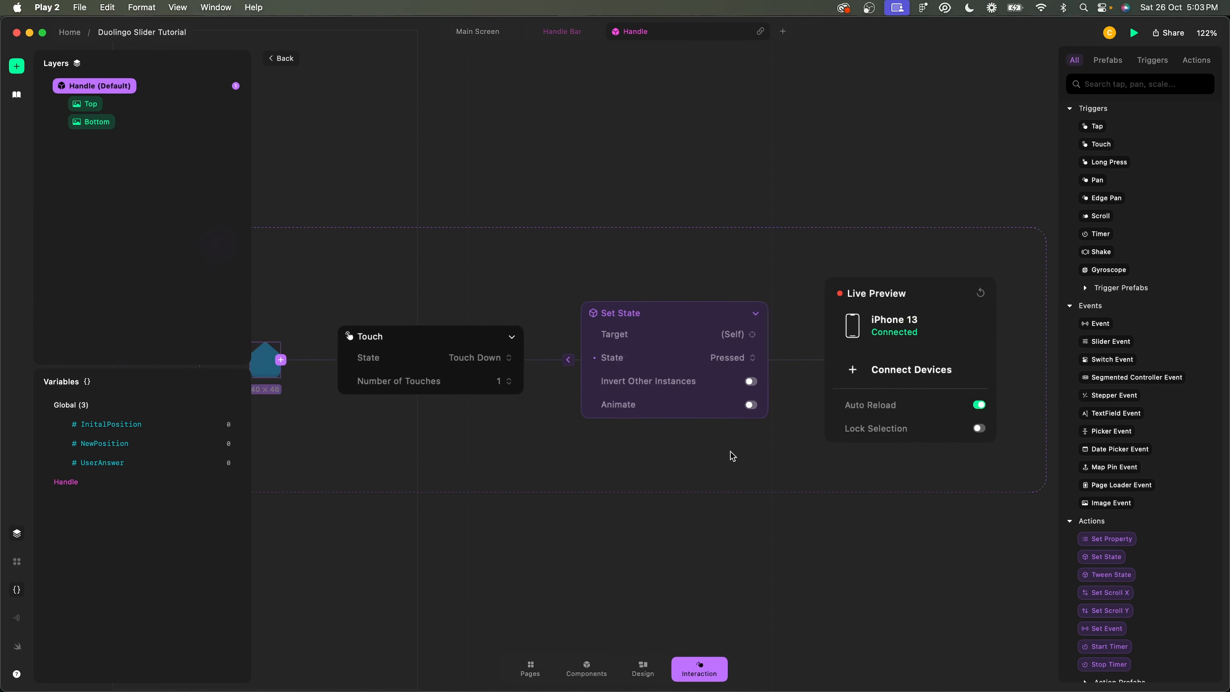
pyautogui.click(536, 361)
pyautogui.write('ha')
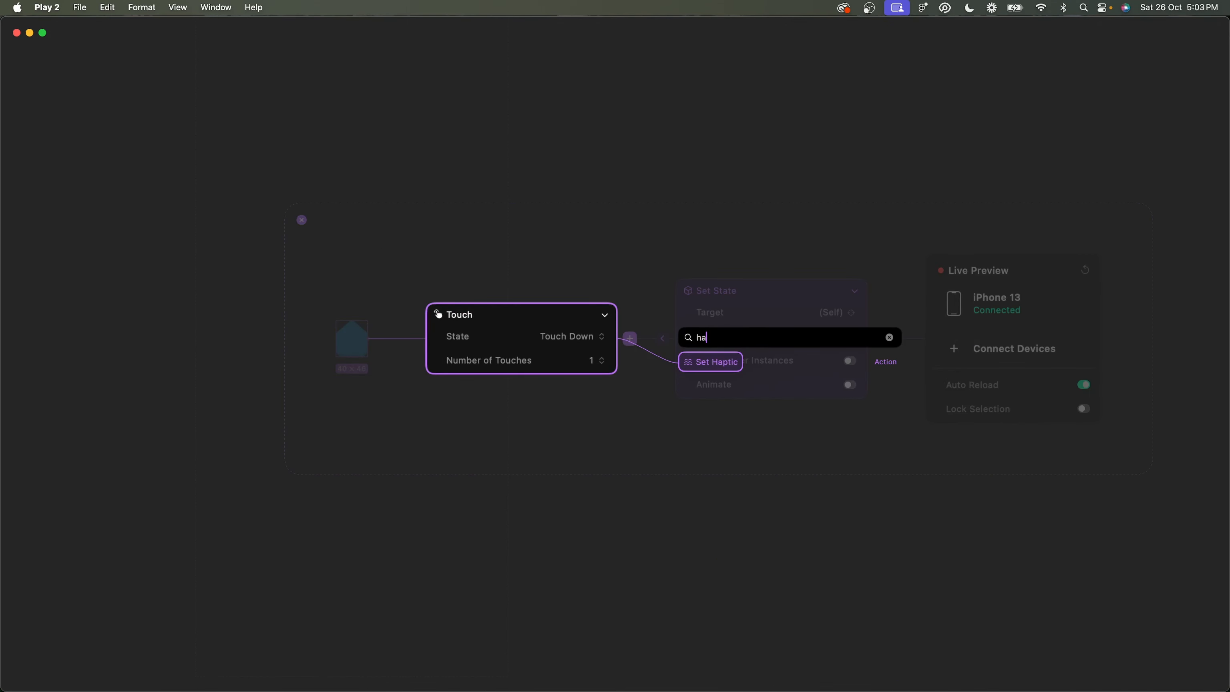
pyautogui.press('Return')
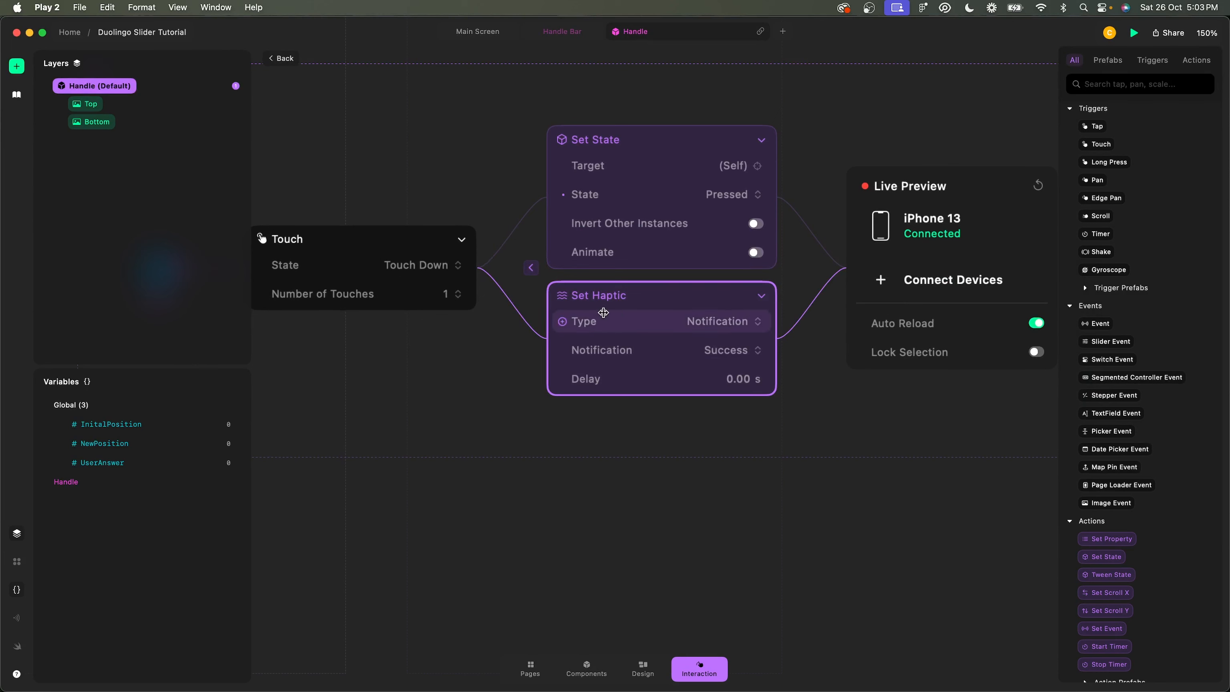
pyautogui.click(710, 322)
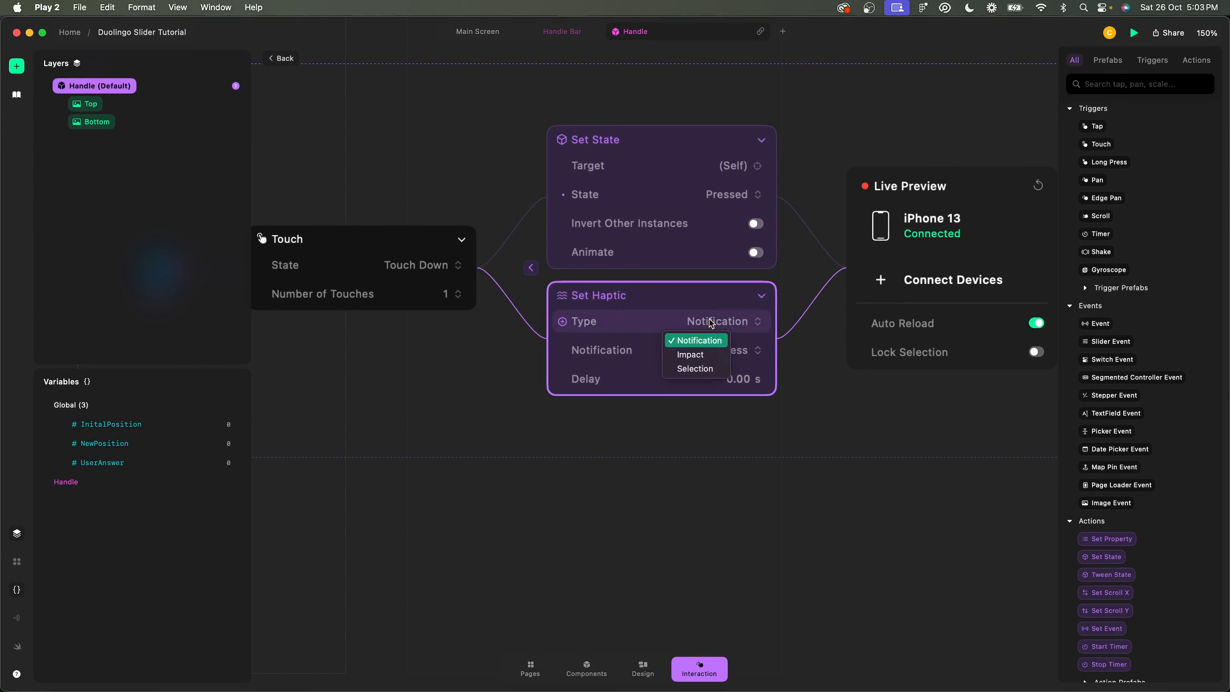
pyautogui.click(708, 358)
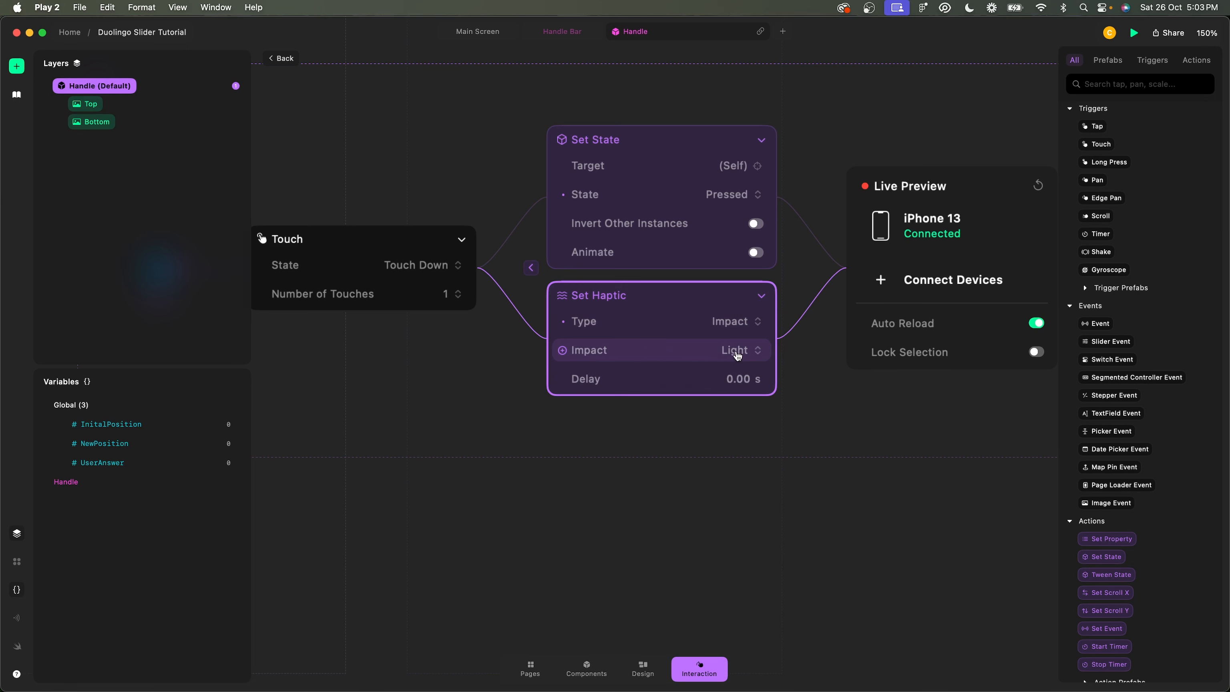
pyautogui.click(736, 351)
pyautogui.click(697, 380)
pyautogui.click(734, 356)
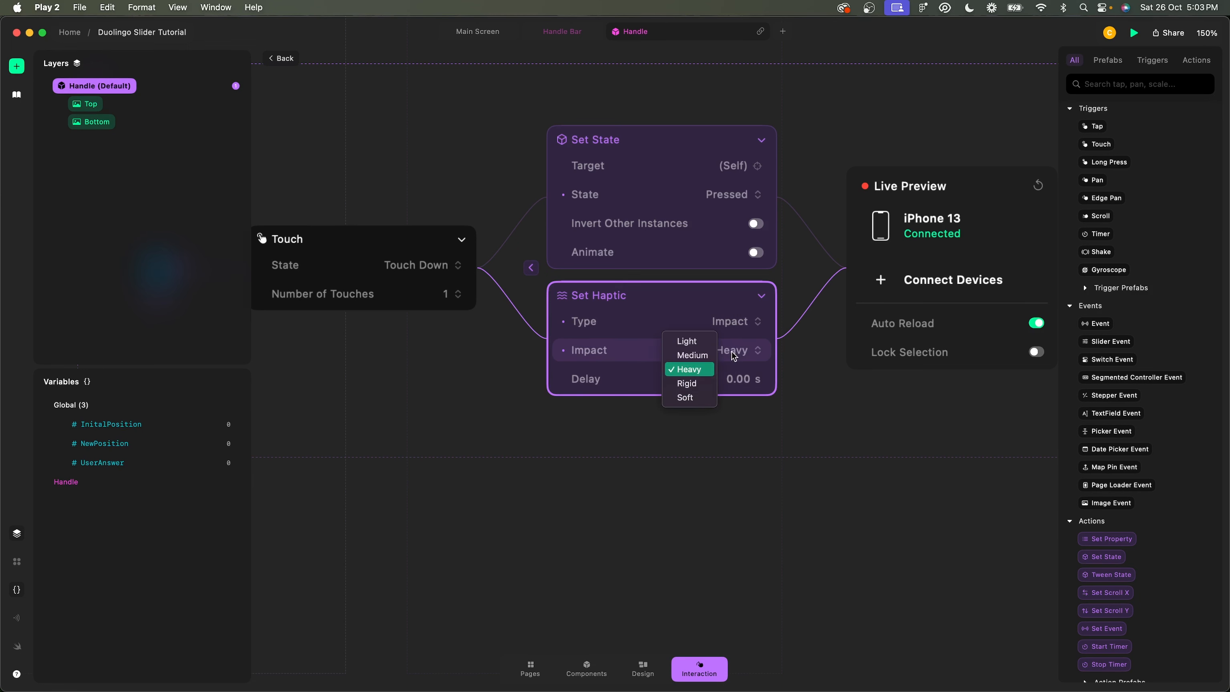
pyautogui.click(703, 355)
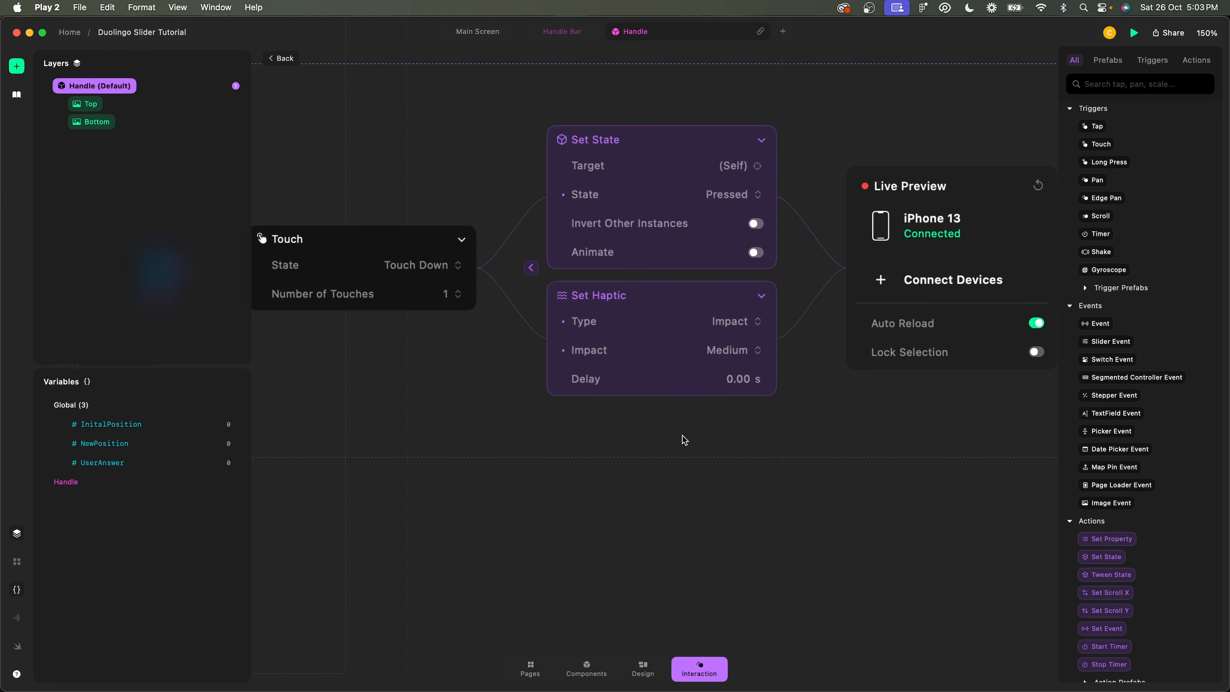
# Duplicate the default Handle's Touch trigger together with its Set State and Set Haptic actions.
pyautogui.scroll(-5, 684, 440)
pyautogui.click(486, 331)
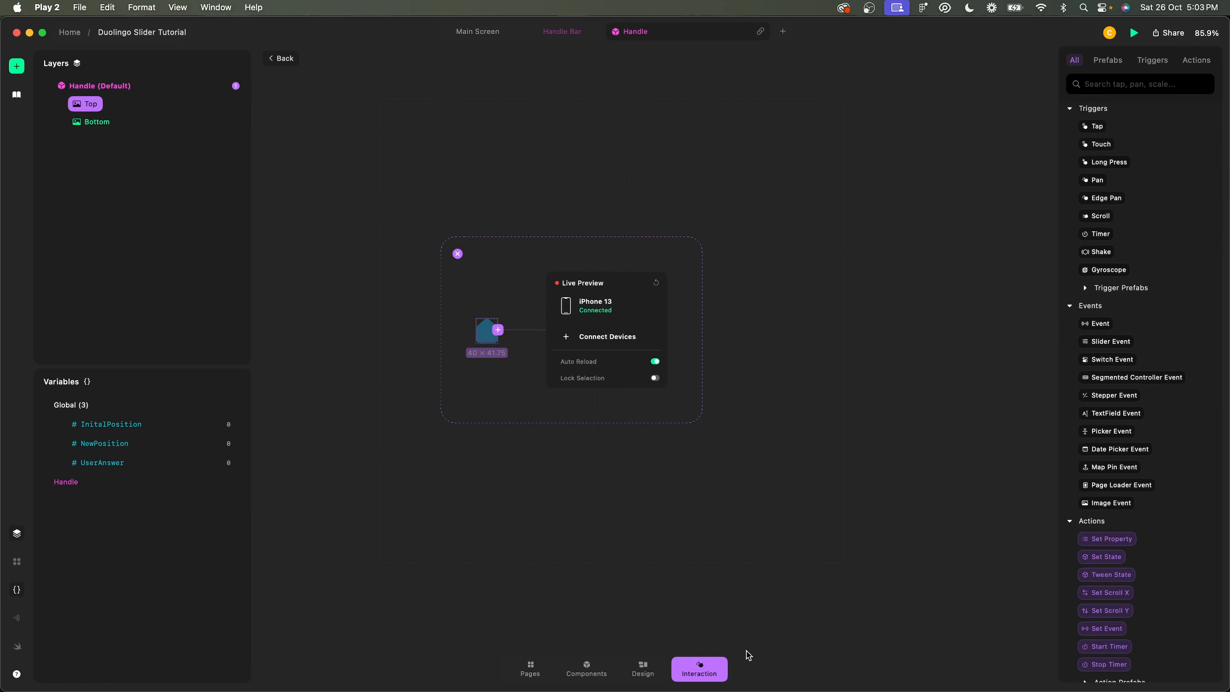
pyautogui.click(148, 87)
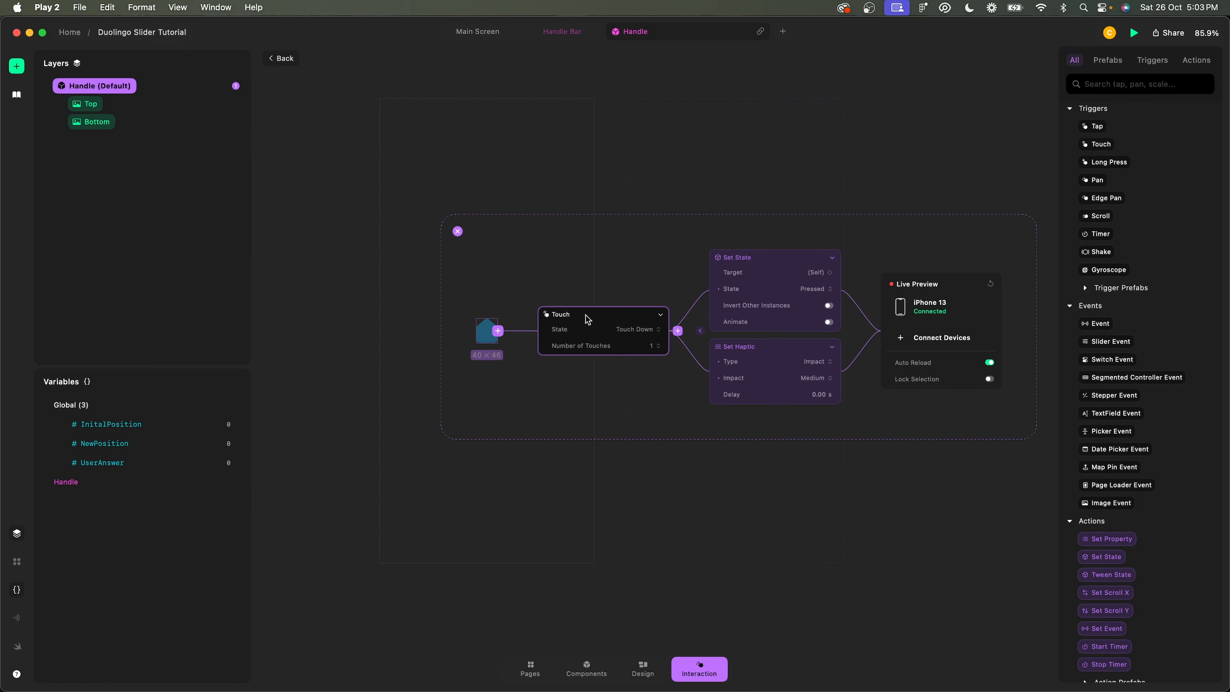
pyautogui.scroll(4, 586, 318)
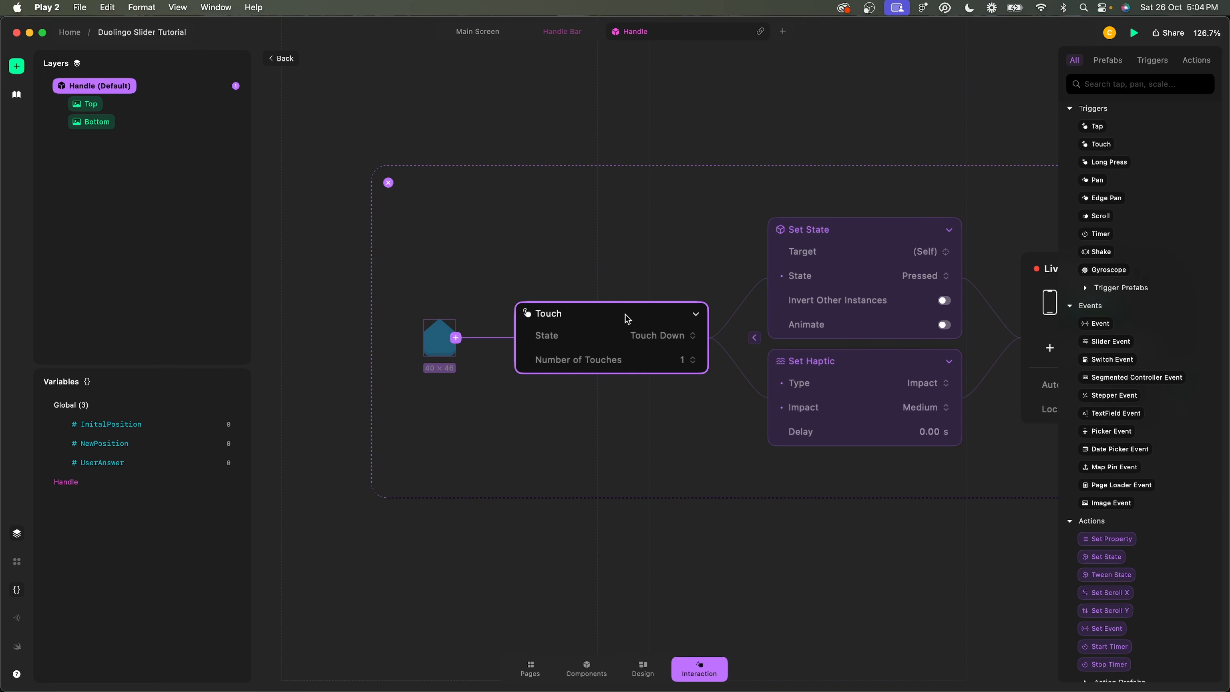
pyautogui.press('super+d')
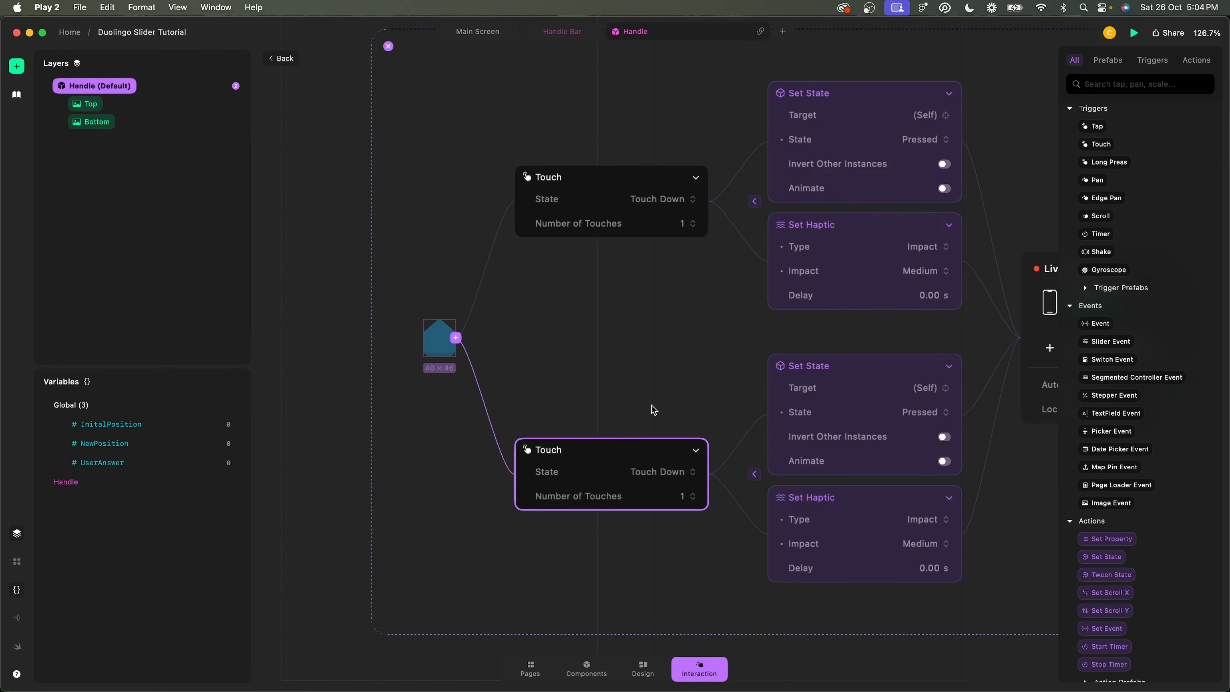
# Set the duplicated trigger to Touch Up and its Set State action to Default State.
pyautogui.click(629, 472)
pyautogui.click(626, 473)
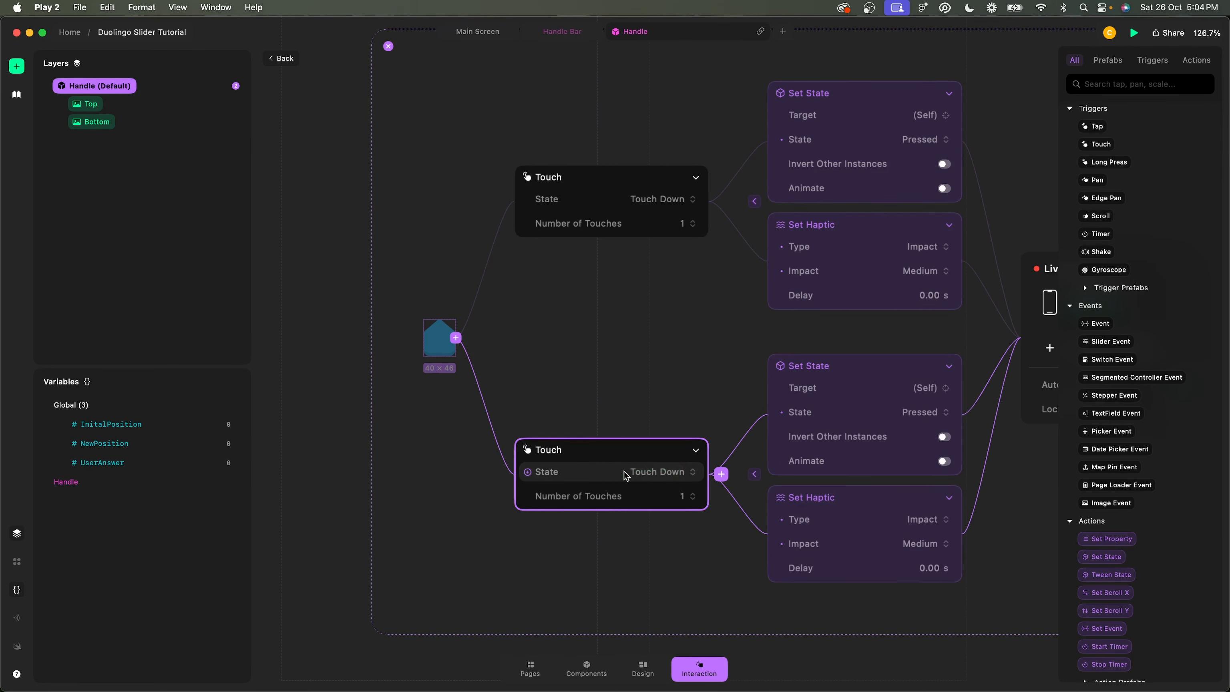
pyautogui.click(626, 473)
pyautogui.click(920, 412)
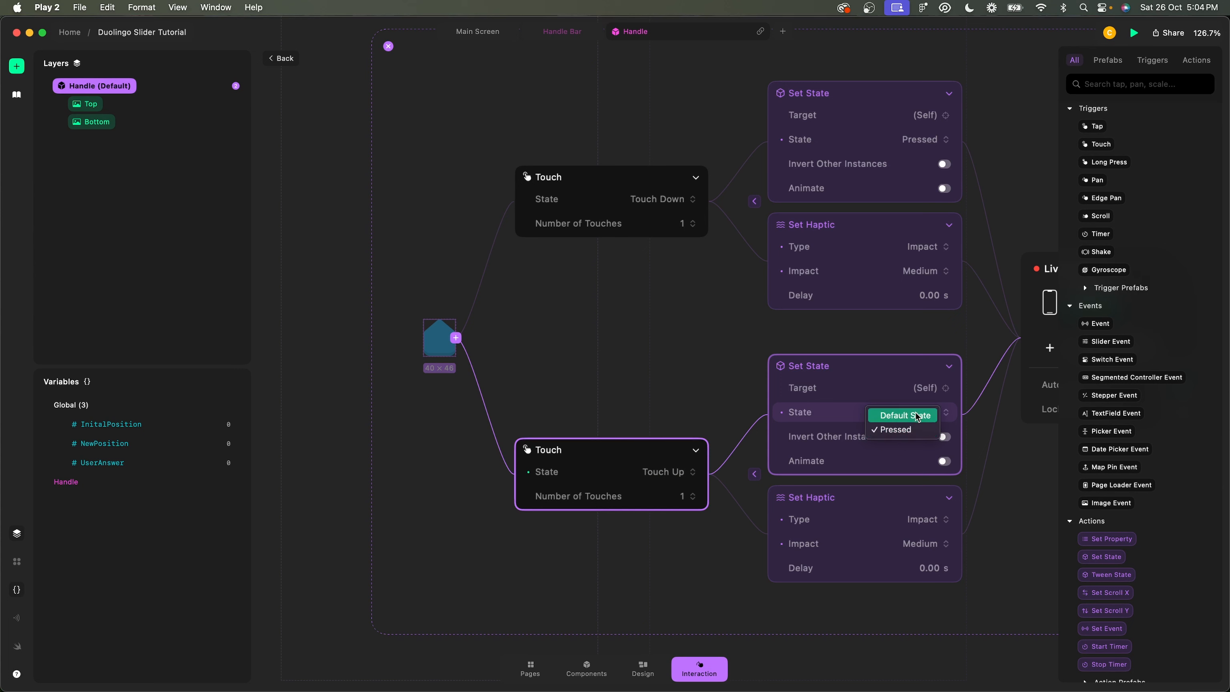
pyautogui.click(917, 416)
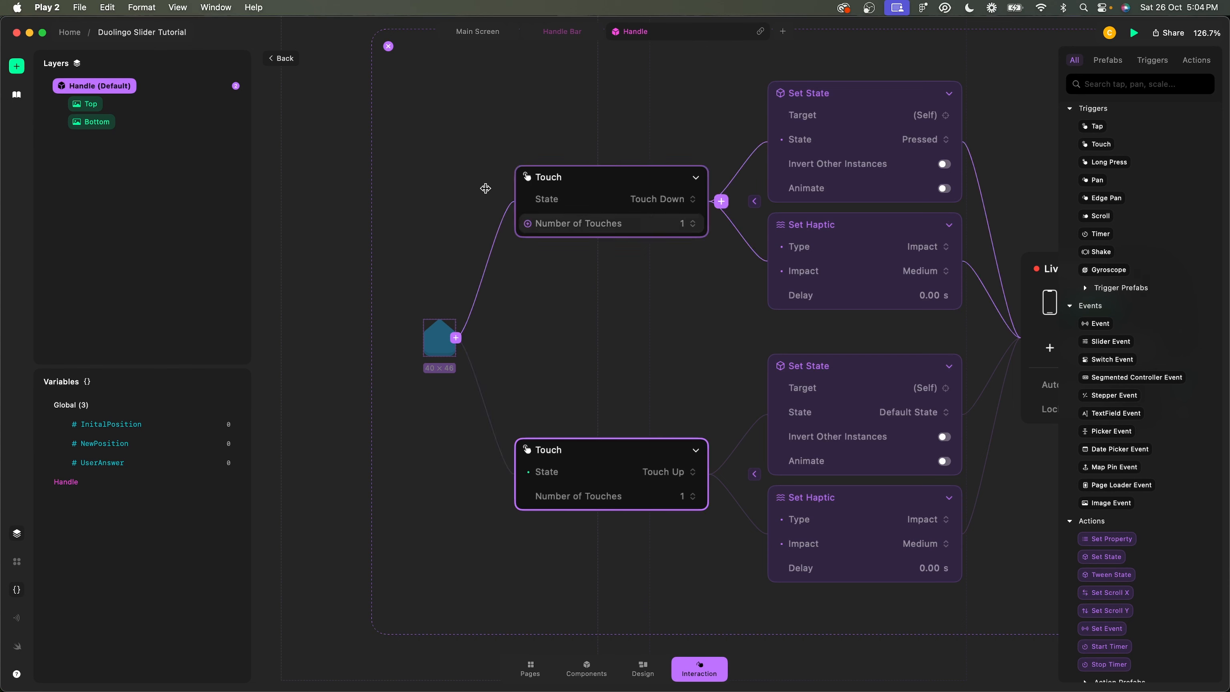
# Close the Handle's interactions and open the main screen's Button component for editing in Design mode.
pyautogui.click(388, 46)
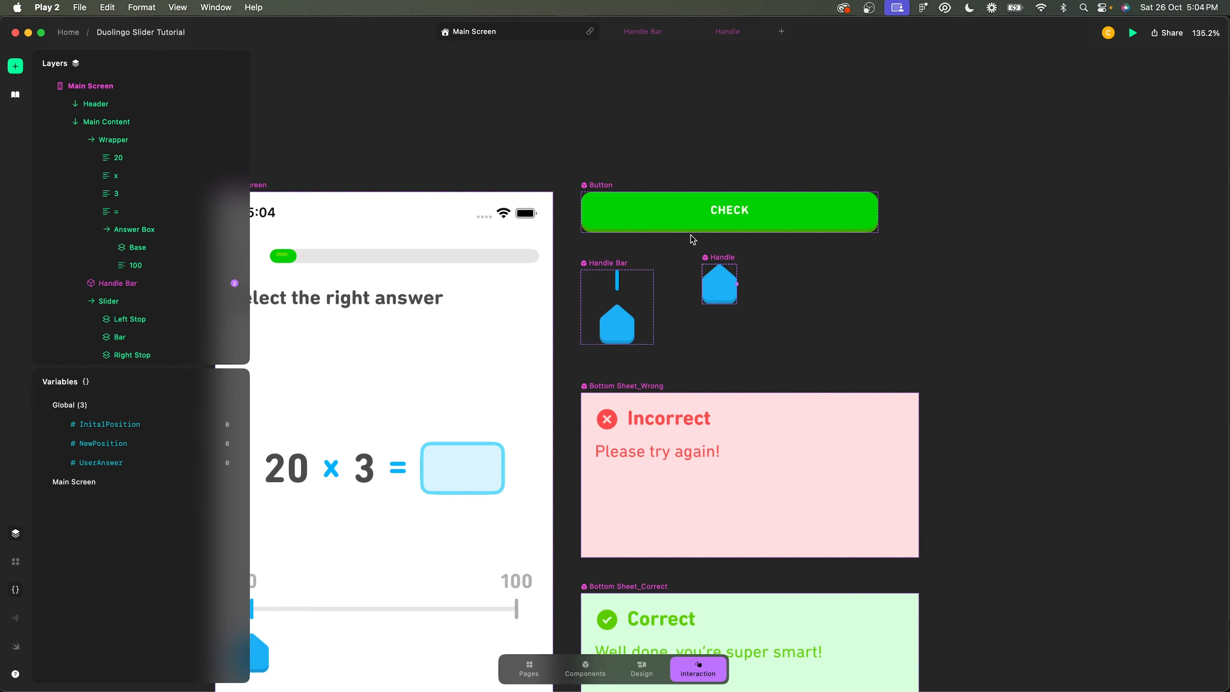
pyautogui.click(608, 185)
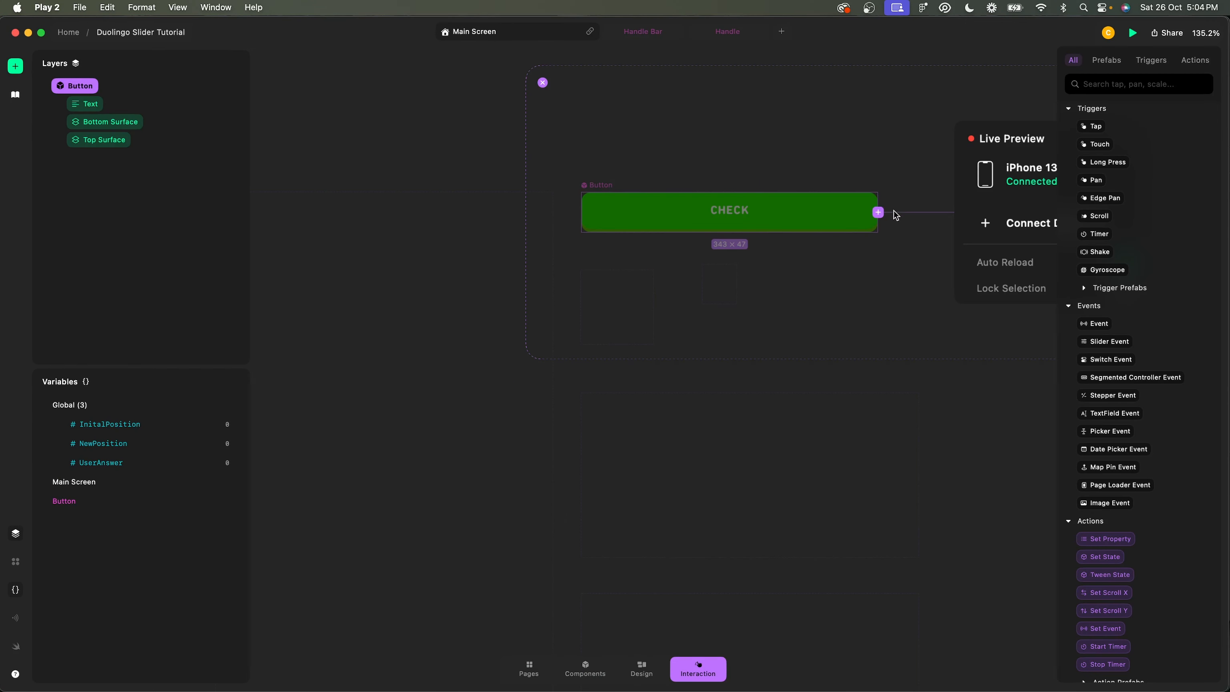
pyautogui.click(641, 669)
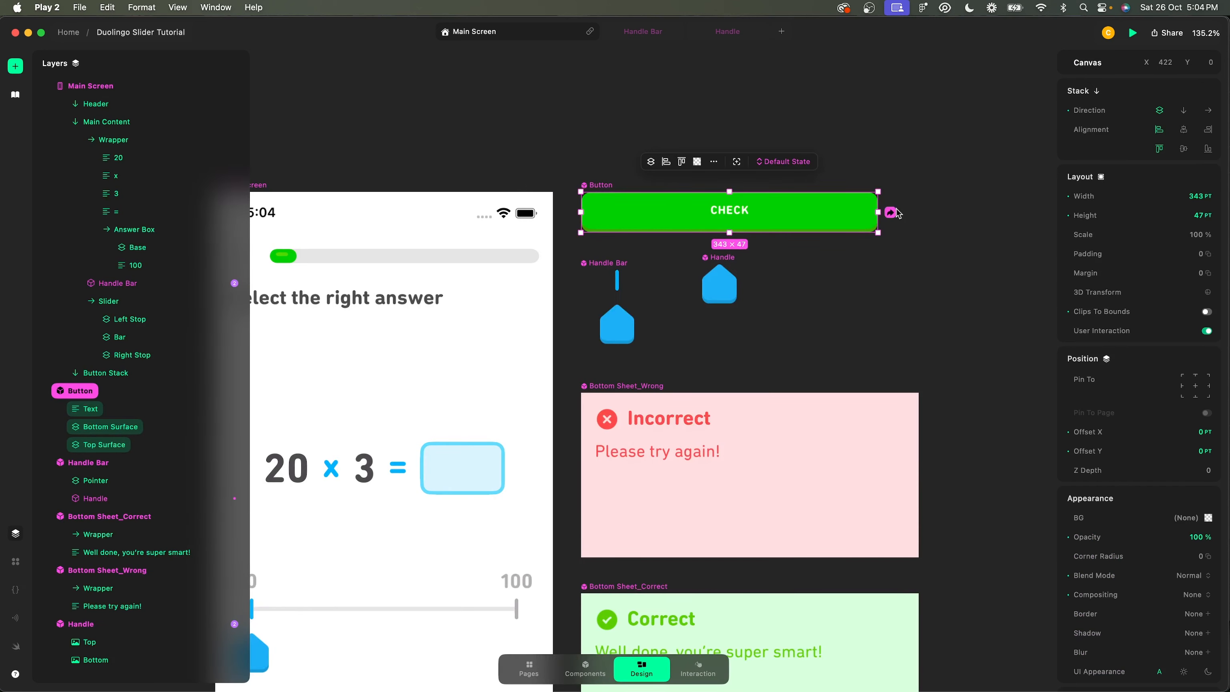
pyautogui.click(890, 212)
pyautogui.scroll(5, 488, 358)
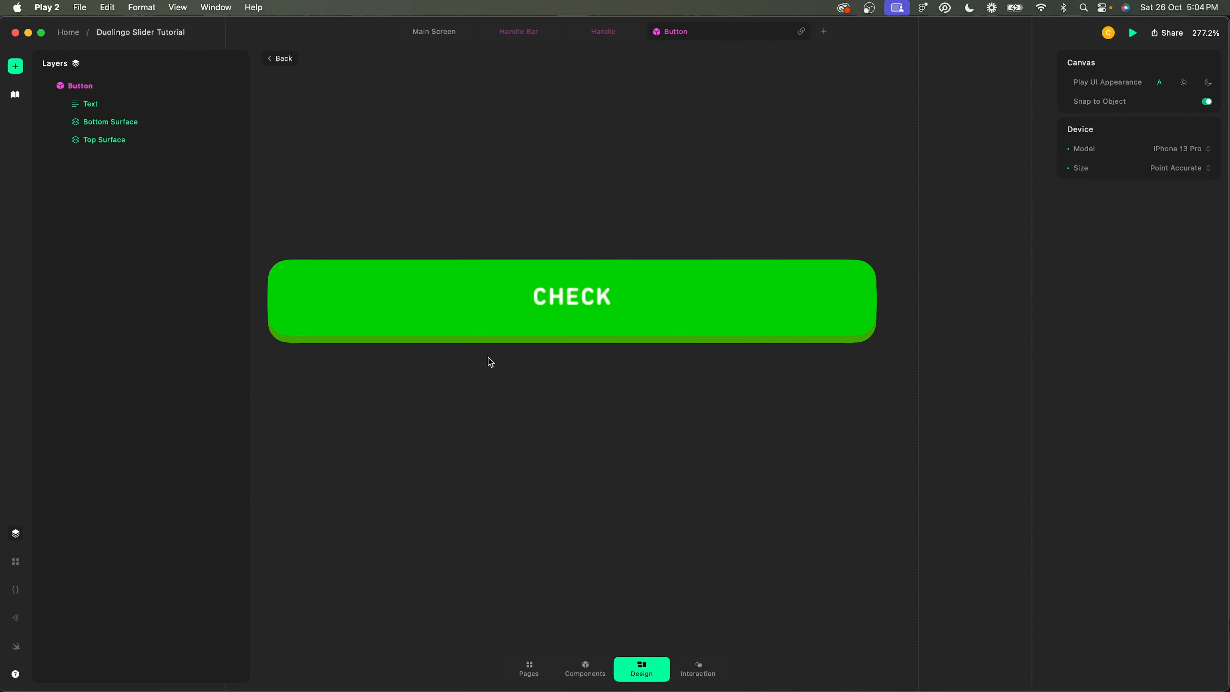
# Create a new state for the Button component and rename it Pressed.
pyautogui.scroll(-5, 488, 357)
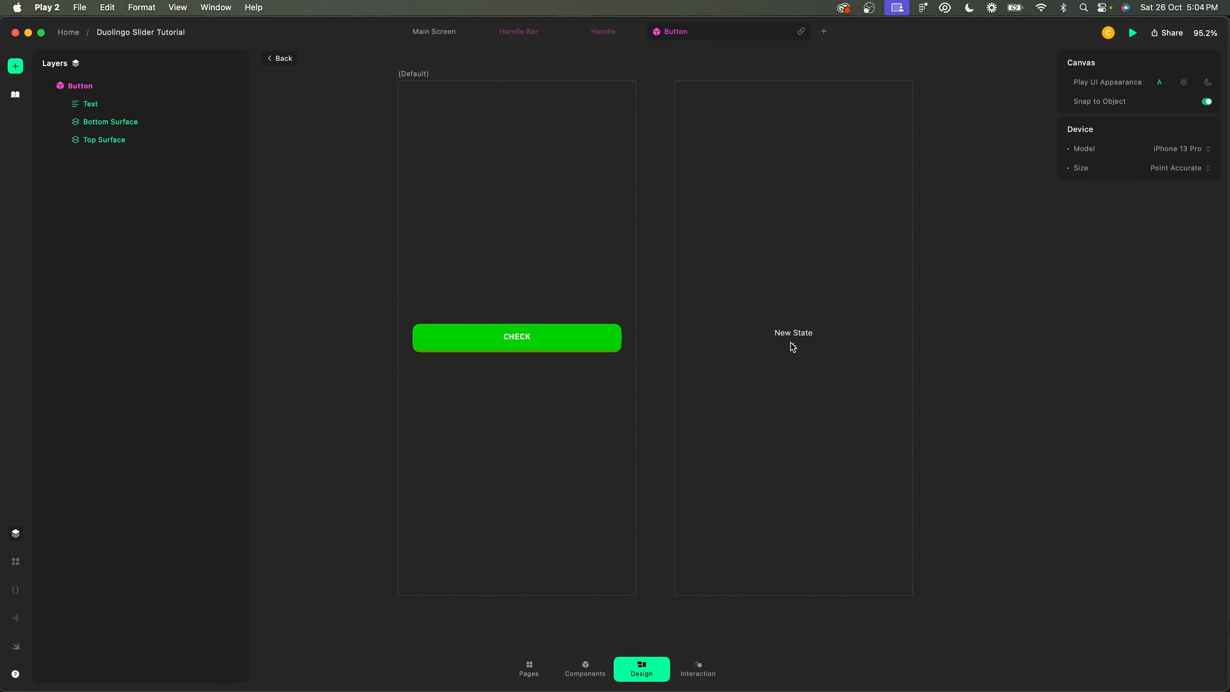
pyautogui.click(793, 346)
pyautogui.click(797, 357)
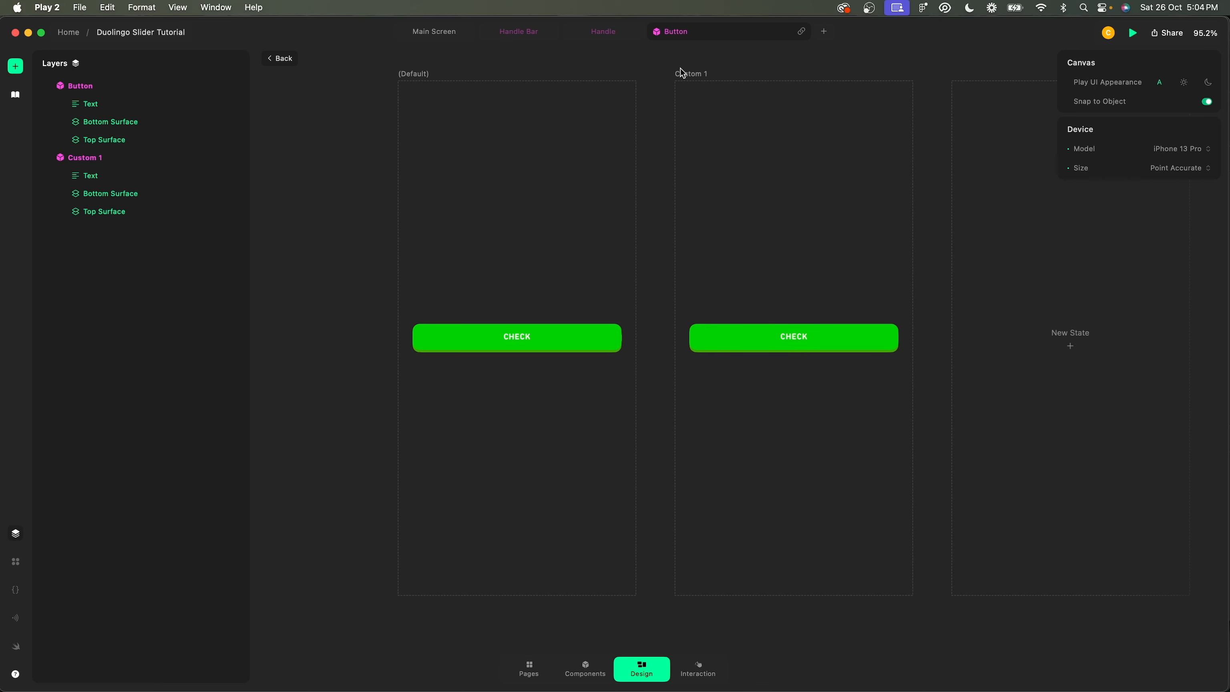
pyautogui.click(685, 72)
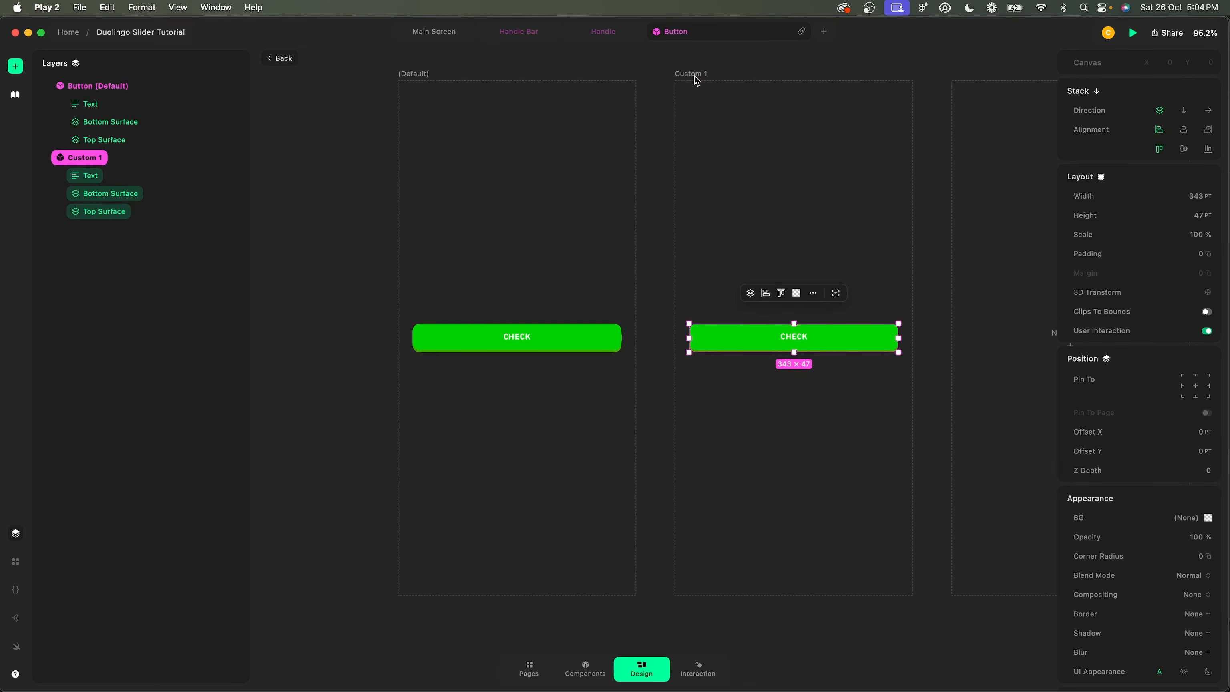
pyautogui.doubleClick(696, 78)
pyautogui.write('Pressed')
pyautogui.press('Return')
# Move the Pressed state's Top Surface down by 4 pt.
pyautogui.scroll(5, 827, 255)
pyautogui.scroll(5, 827, 392)
pyautogui.click(805, 402)
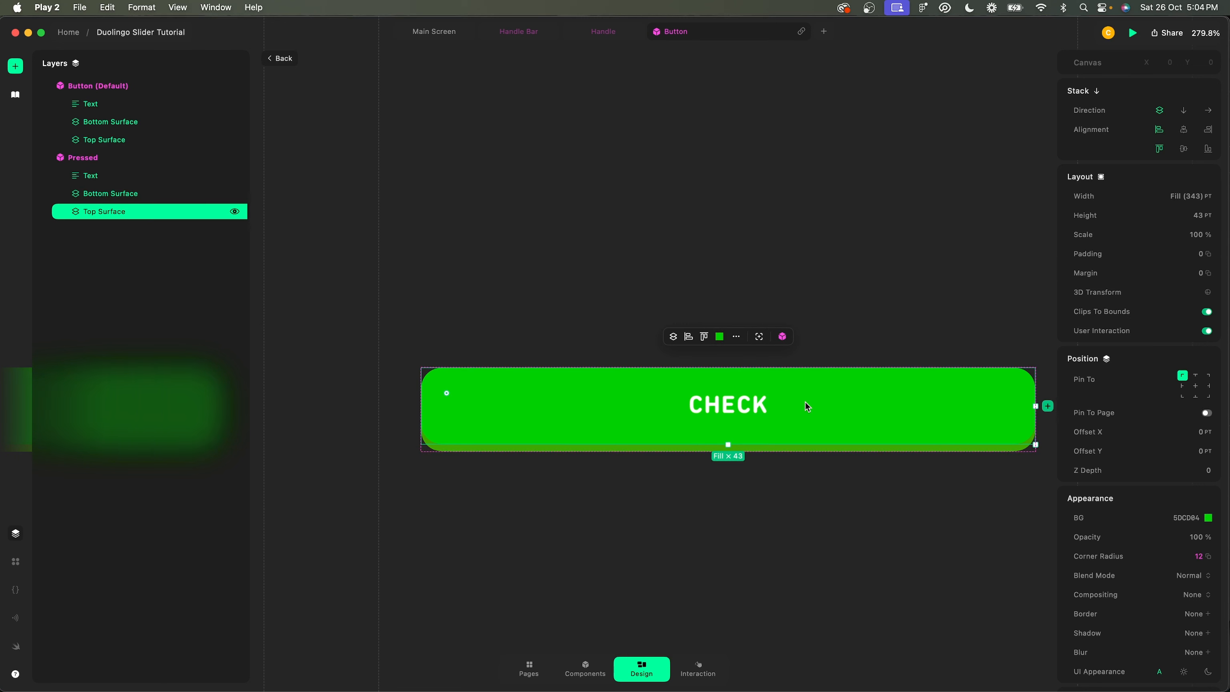
pyautogui.press('Down')
pyautogui.press('Down')
pyautogui.press('Down')
pyautogui.press('Down')
# Move the CHECK text in the Pressed state down by 4 pt, to an Offset Y of 2 pt.
pyautogui.click(744, 409)
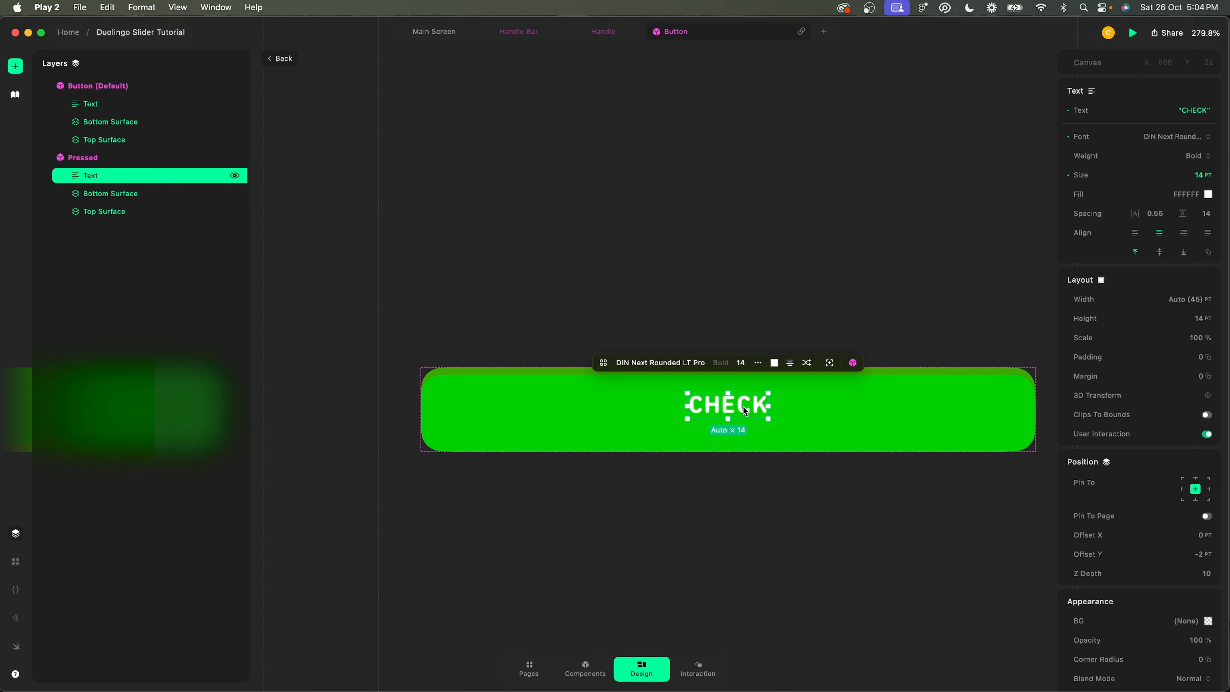
pyautogui.press('Down')
pyautogui.press('Down')
pyautogui.press('Down')
pyautogui.press('Down')
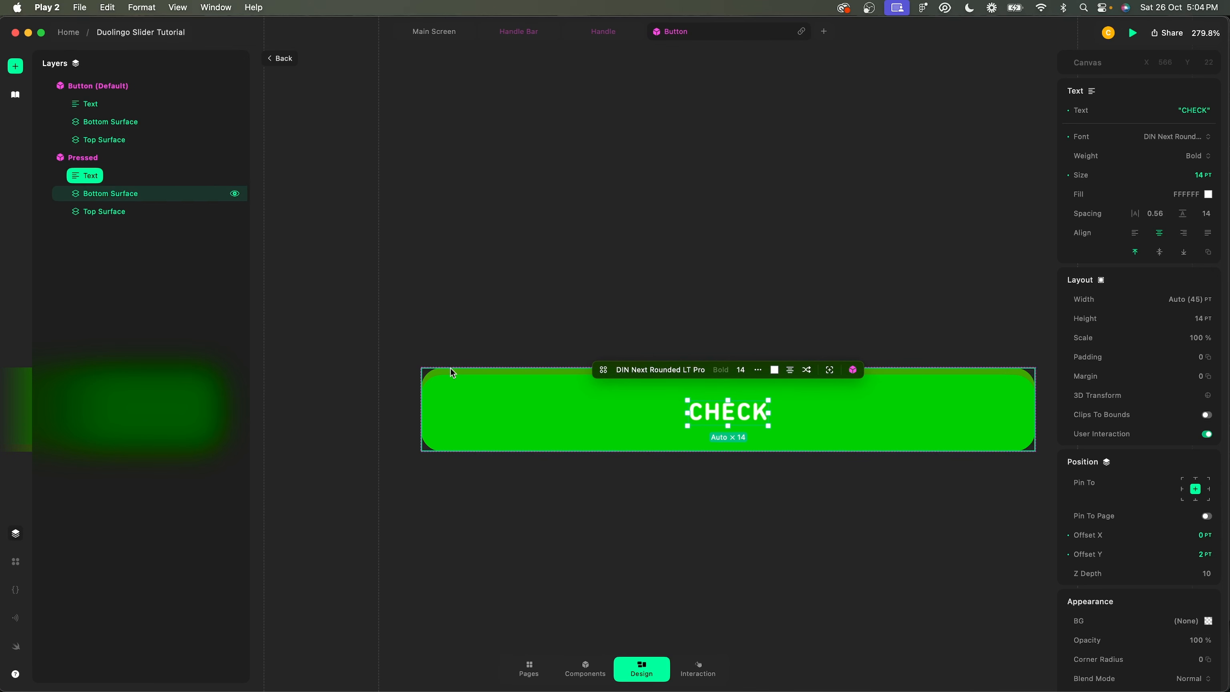
# Pin the Default state's Bottom Surface to the button's bottom-left corner and set its height to 43 pt.
pyautogui.hscroll(-13, 451, 368)
pyautogui.click(628, 442)
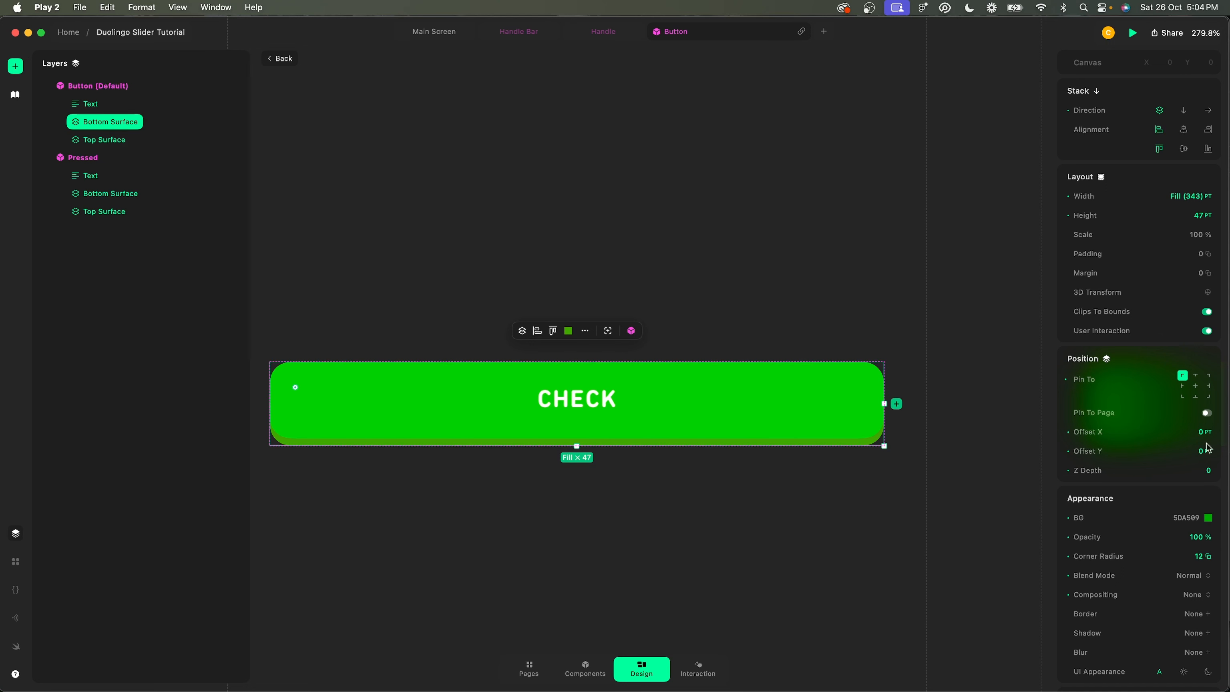
pyautogui.click(1182, 396)
pyautogui.click(1199, 209)
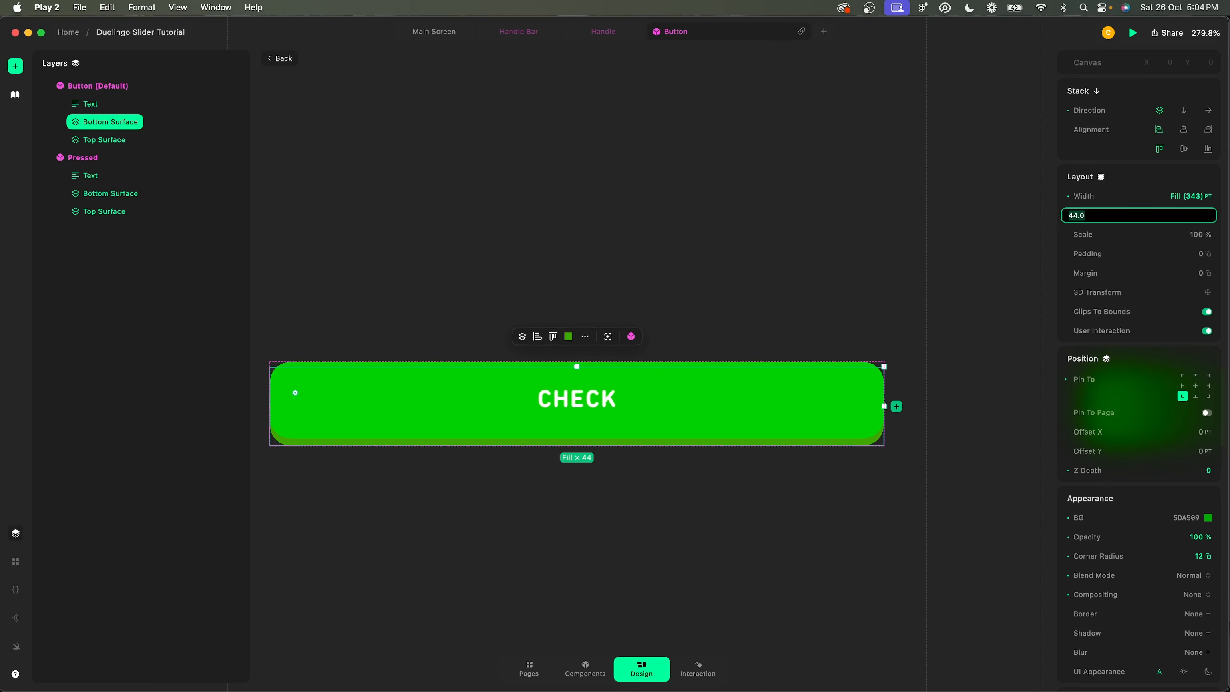
pyautogui.write('43')
pyautogui.press('Return')
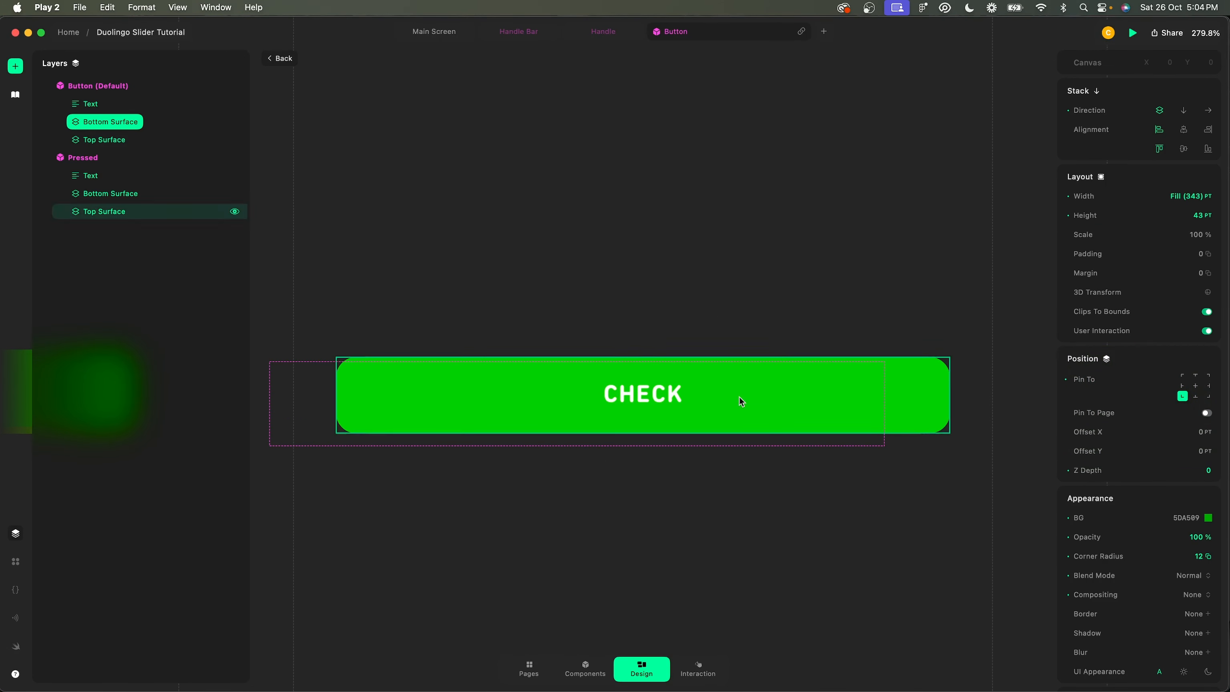
pyautogui.click(698, 352)
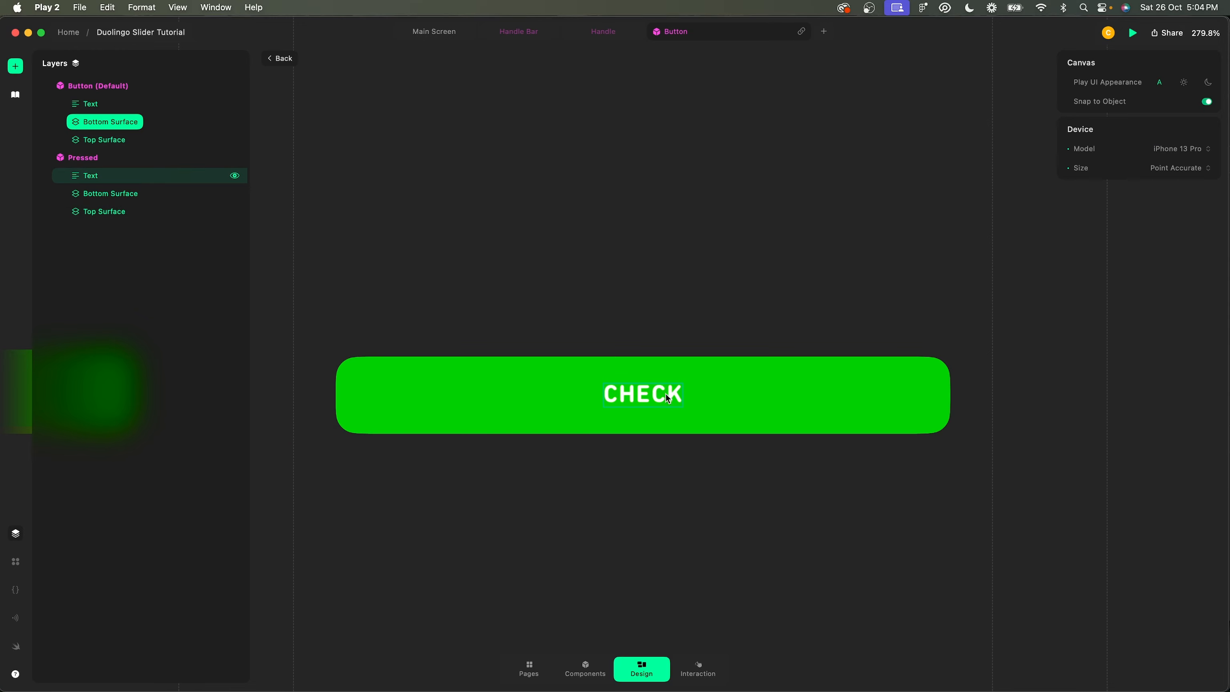
pyautogui.click(648, 393)
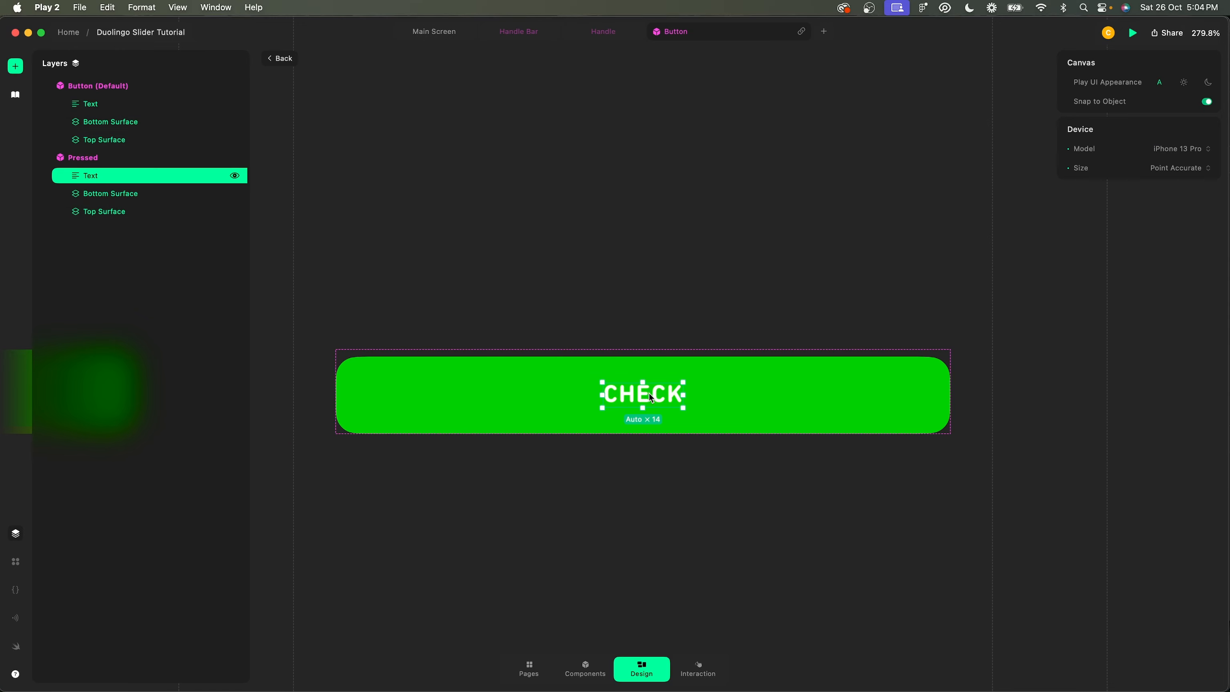
pyautogui.click(609, 571)
# Open the Main Screen, switch to iPhone Mirroring and try out the slider handle on the phone preview.
pyautogui.click(437, 37)
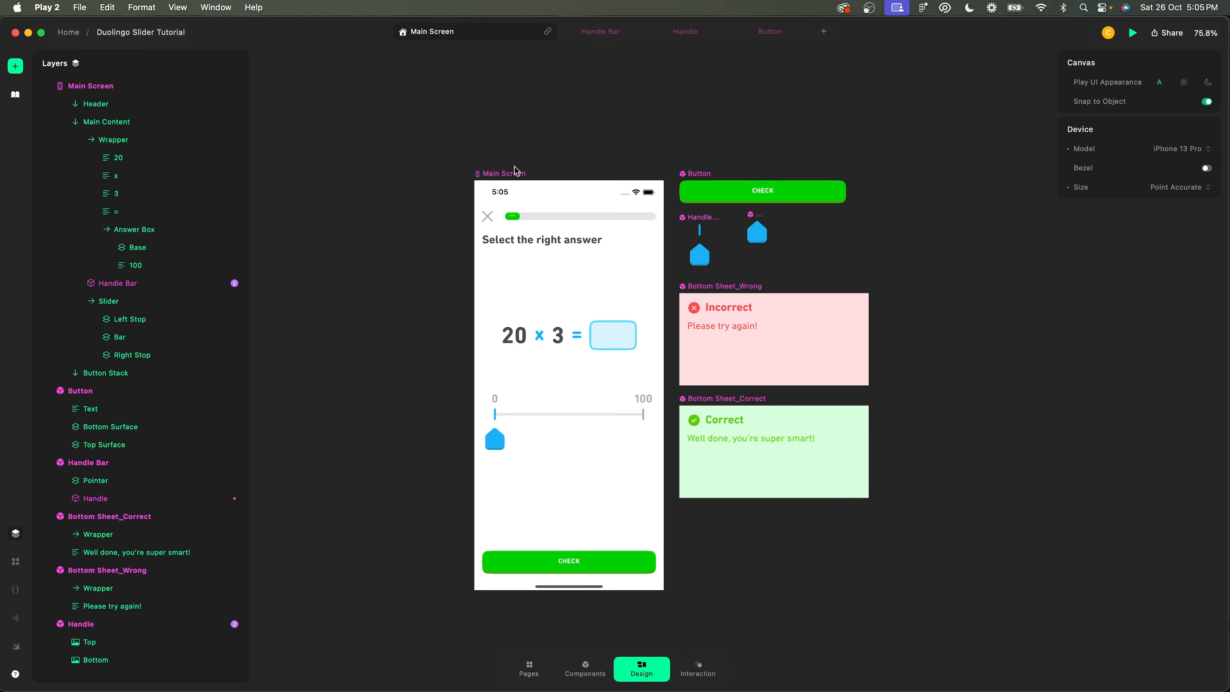
pyautogui.click(516, 170)
pyautogui.press('super+Tab')
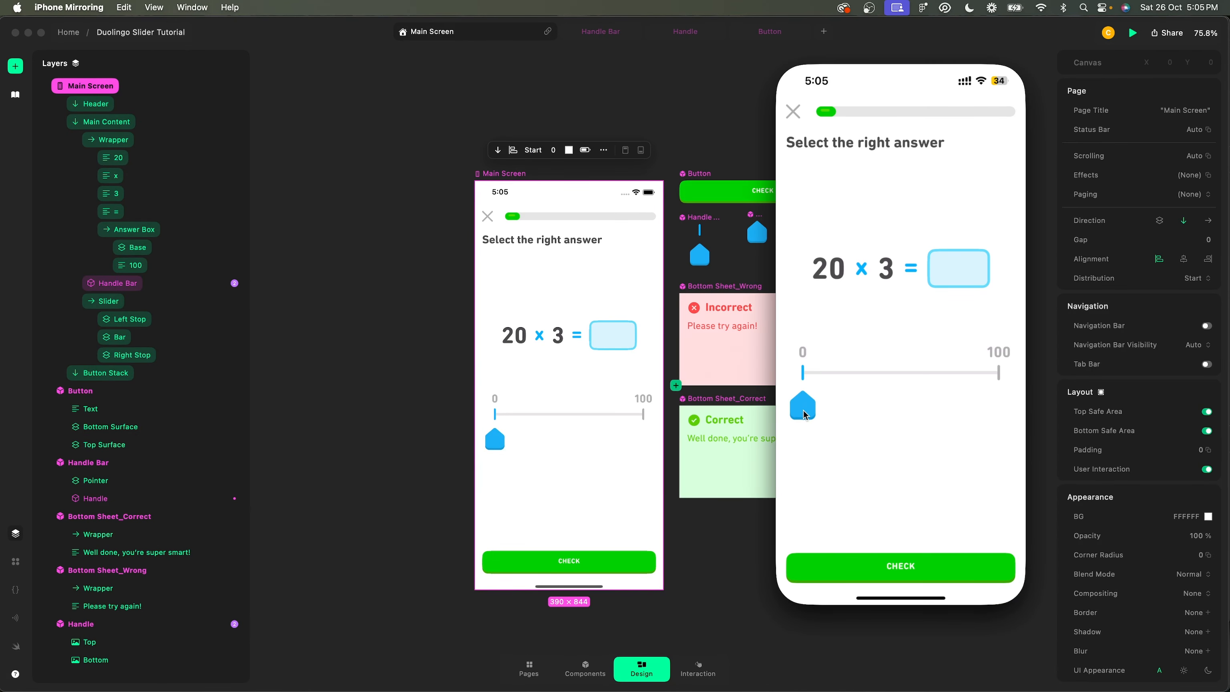
pyautogui.moveTo(803, 410); pyautogui.dragTo(812, 410)
pyautogui.click(739, 547)
# Reopen the Button component in Interaction mode and add a Touch trigger to its Default state.
pyautogui.click(767, 31)
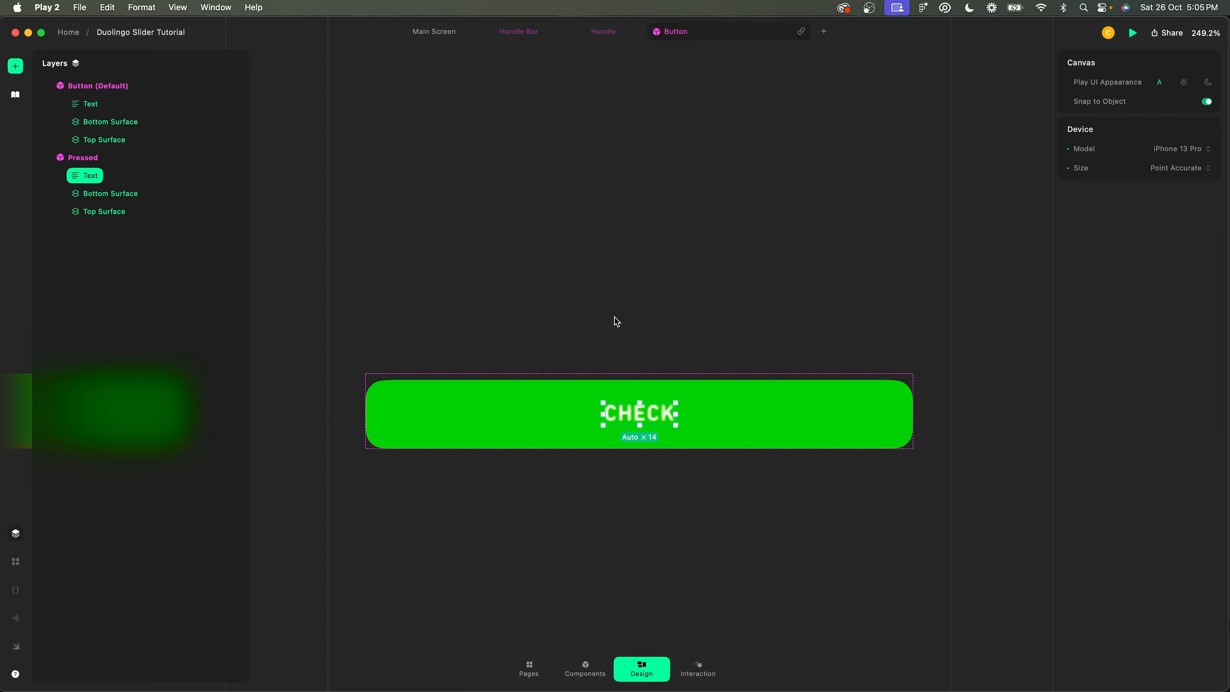
pyautogui.click(661, 312)
pyautogui.click(697, 668)
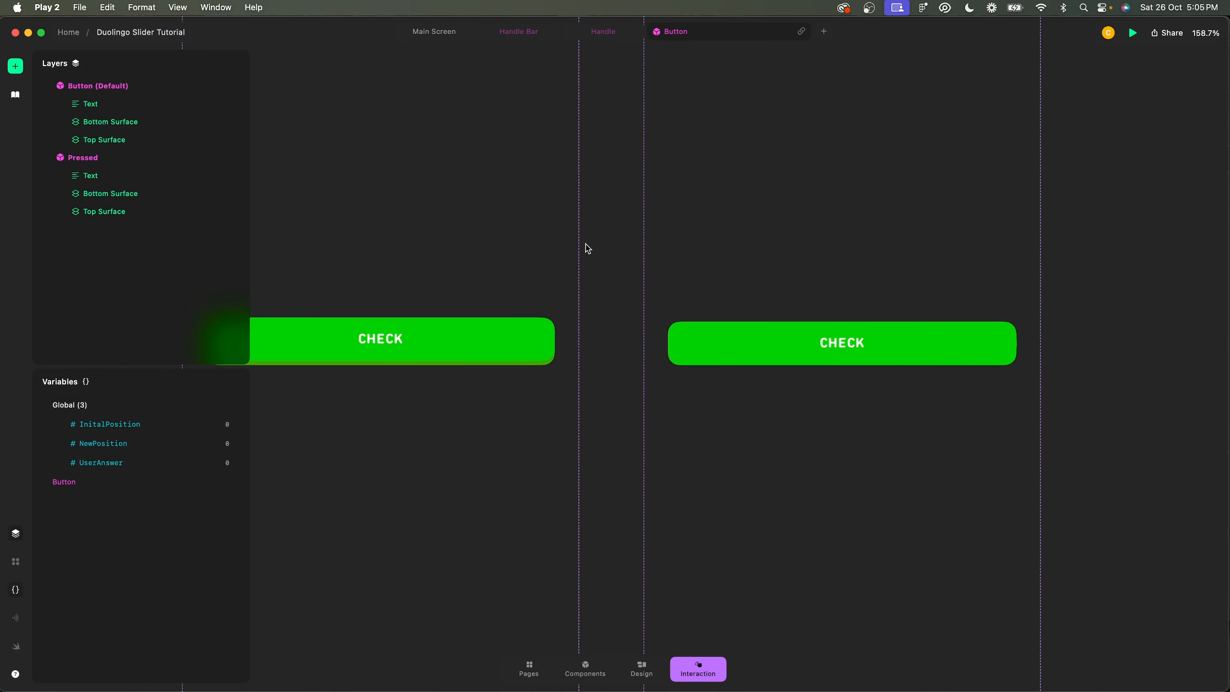
pyautogui.click(86, 85)
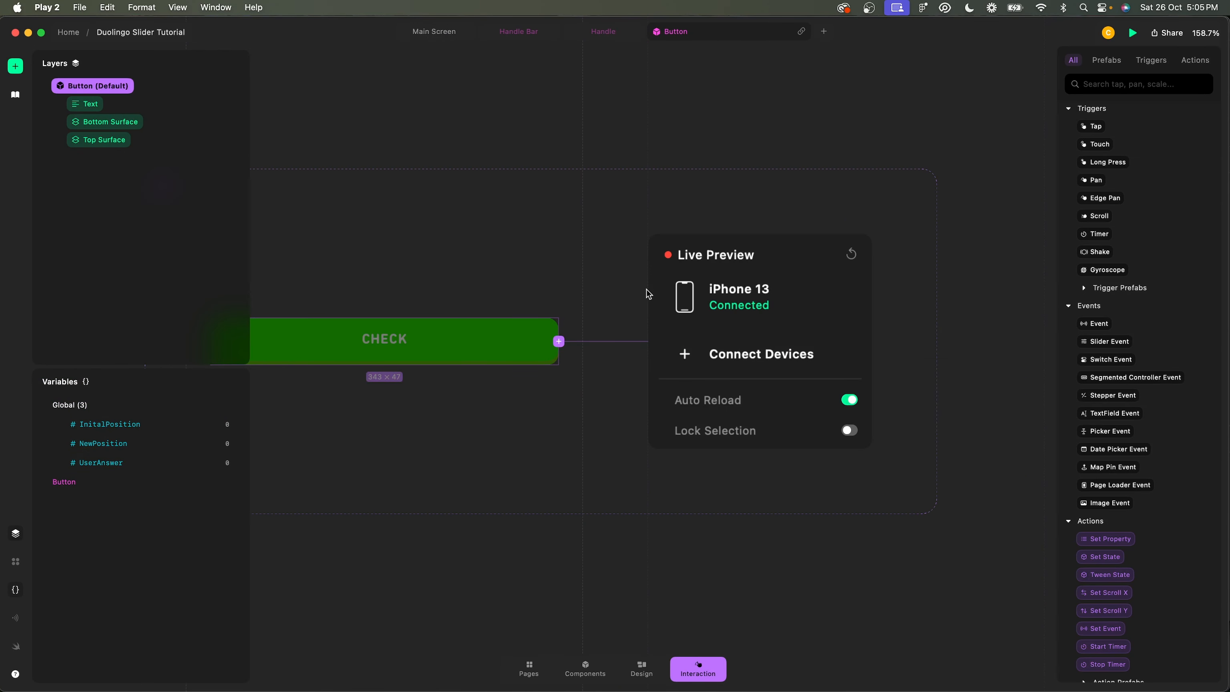
pyautogui.click(559, 341)
pyautogui.write('tu')
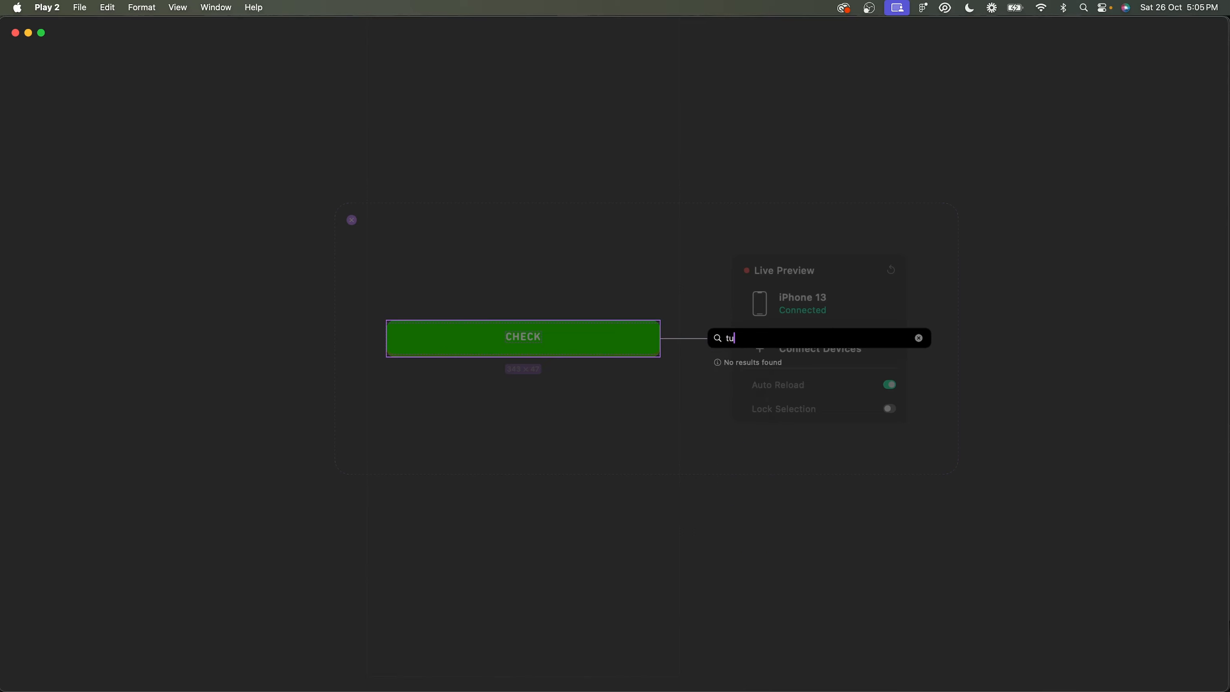
pyautogui.press('BackSpace')
pyautogui.write('ou')
pyautogui.click(717, 362)
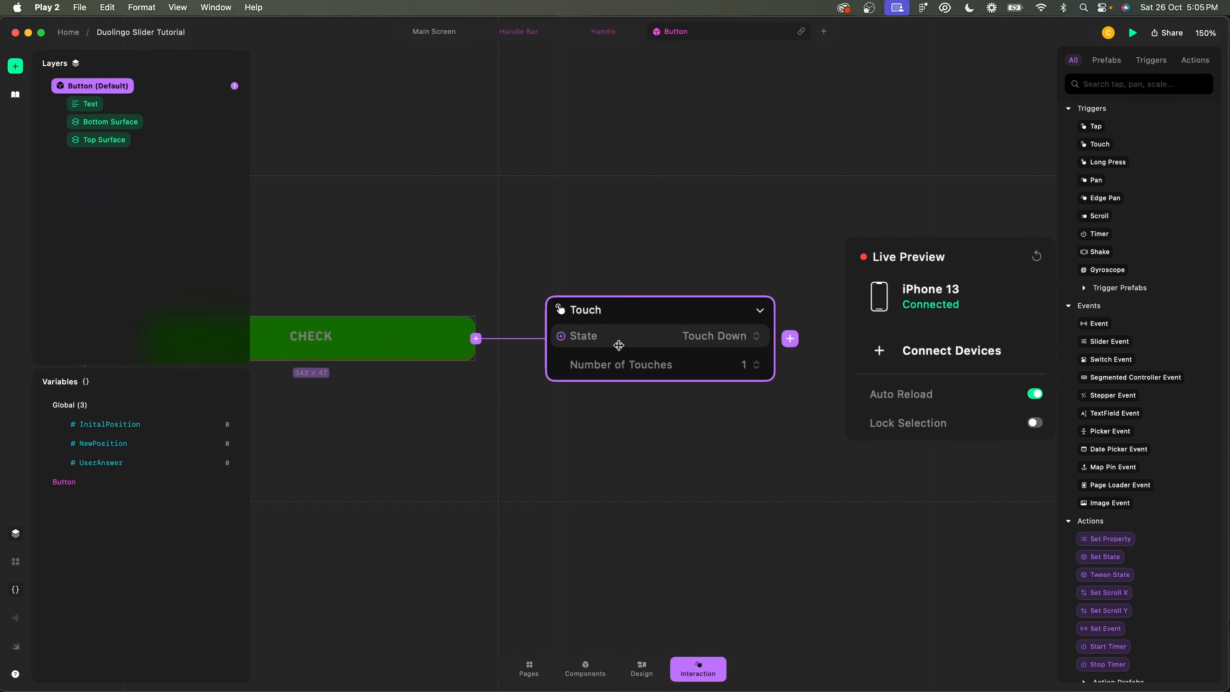
# Add a Set State action to the Touch trigger with its state set to Pressed.
pyautogui.click(789, 339)
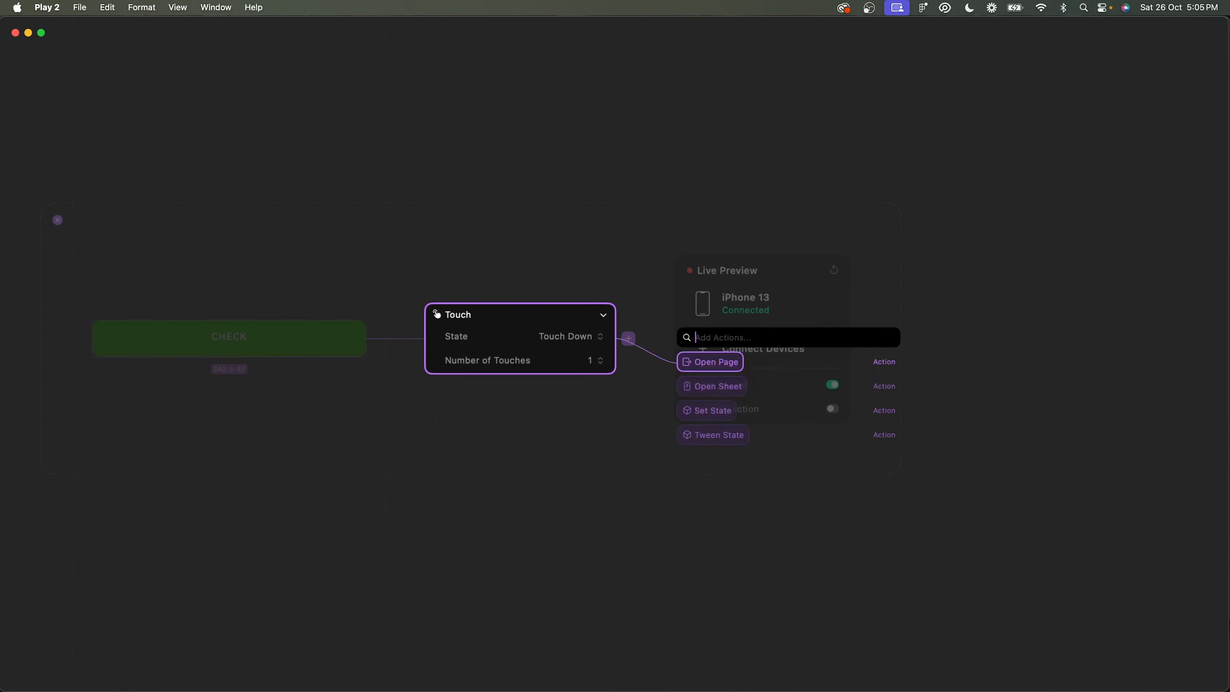
pyautogui.write('set s')
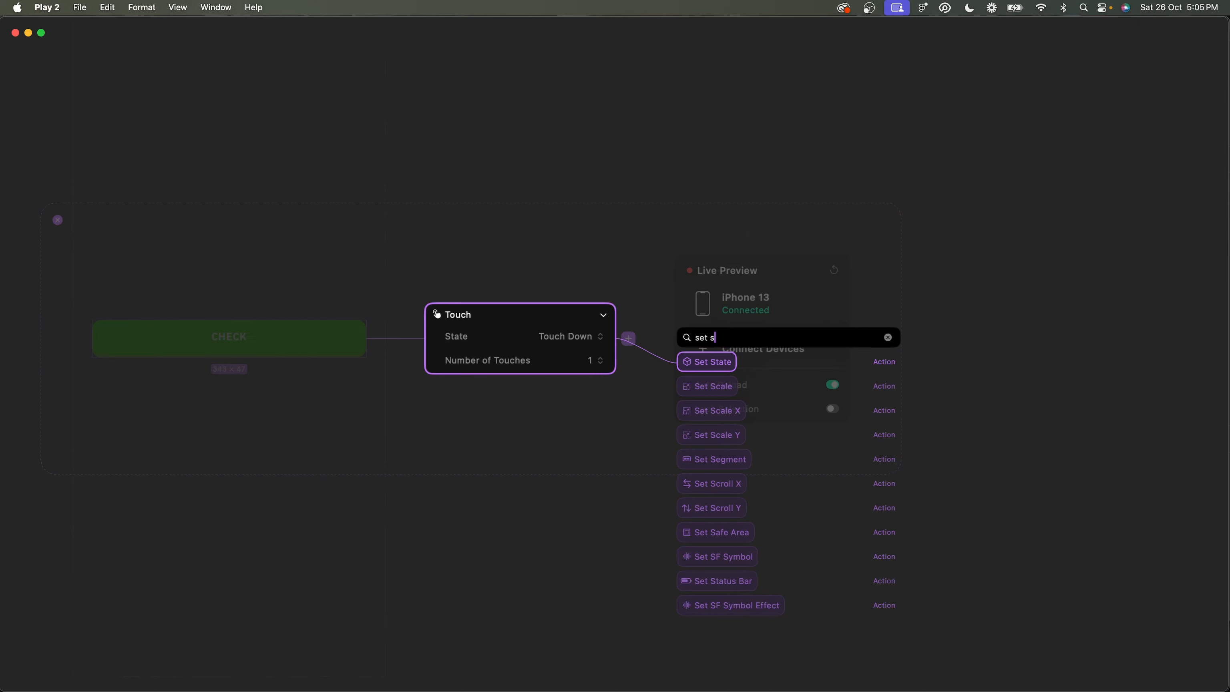
pyautogui.press('Return')
pyautogui.click(735, 335)
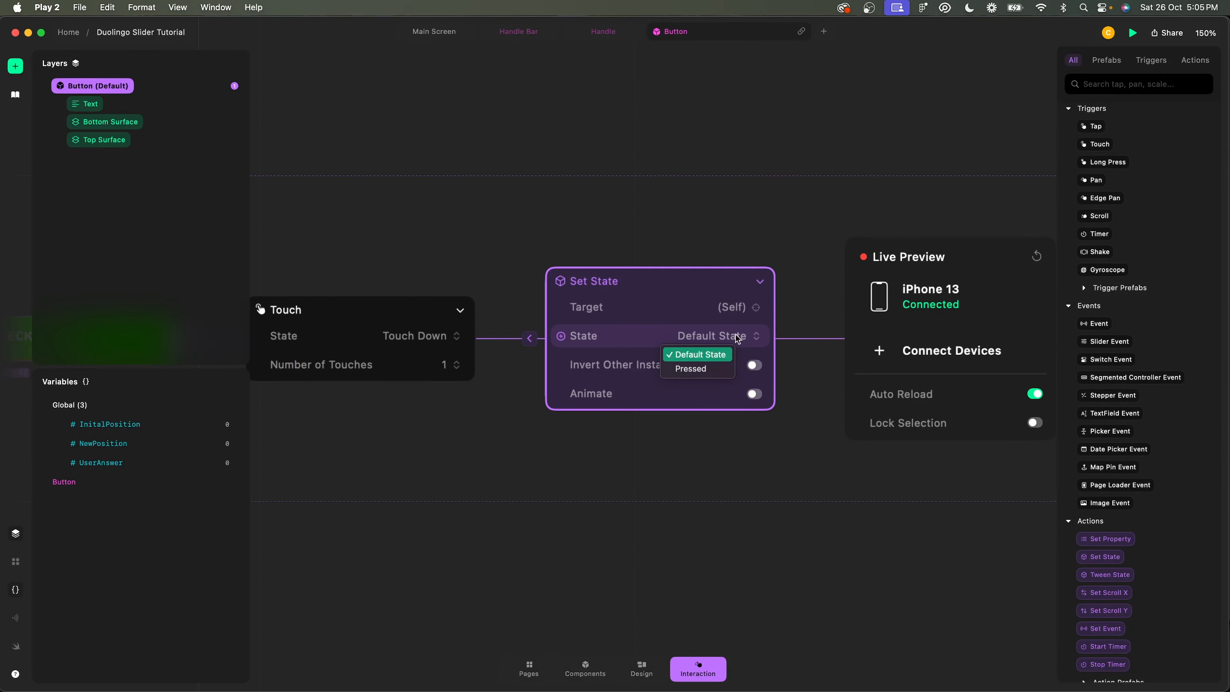
pyautogui.click(691, 368)
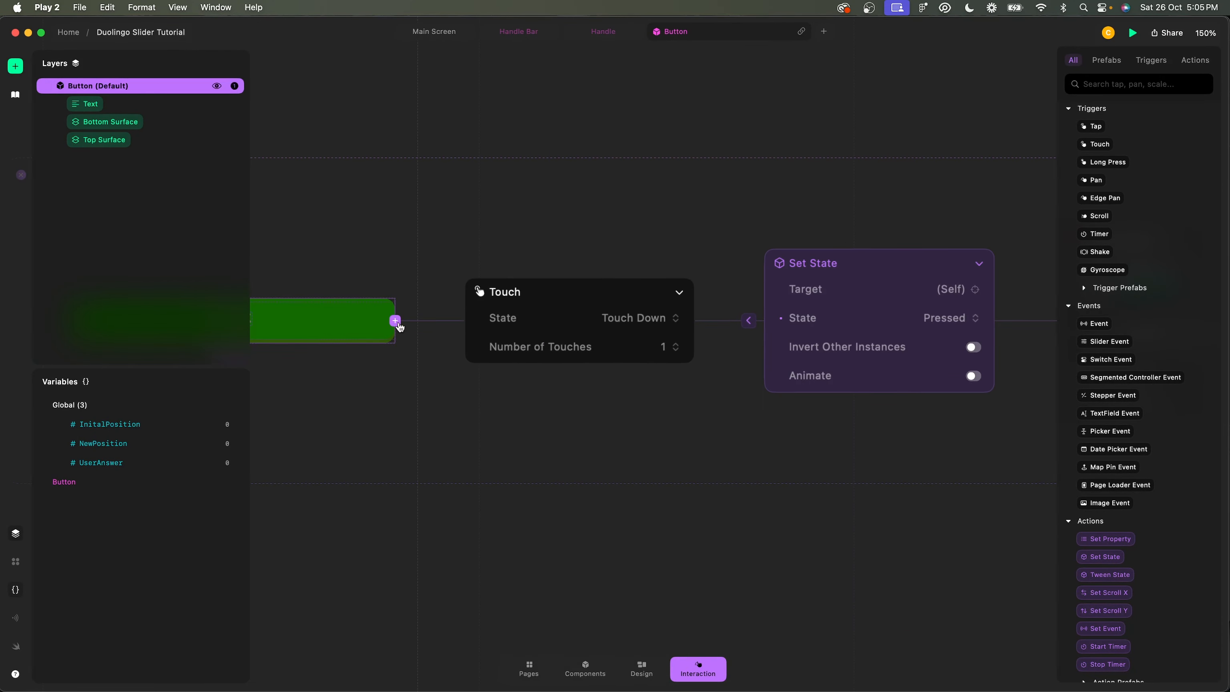
# Duplicate the Touch trigger with its action, setting the copy to Touch Up and its Set State action to Default State.
pyautogui.click(564, 291)
pyautogui.press('super+d')
pyautogui.click(673, 416)
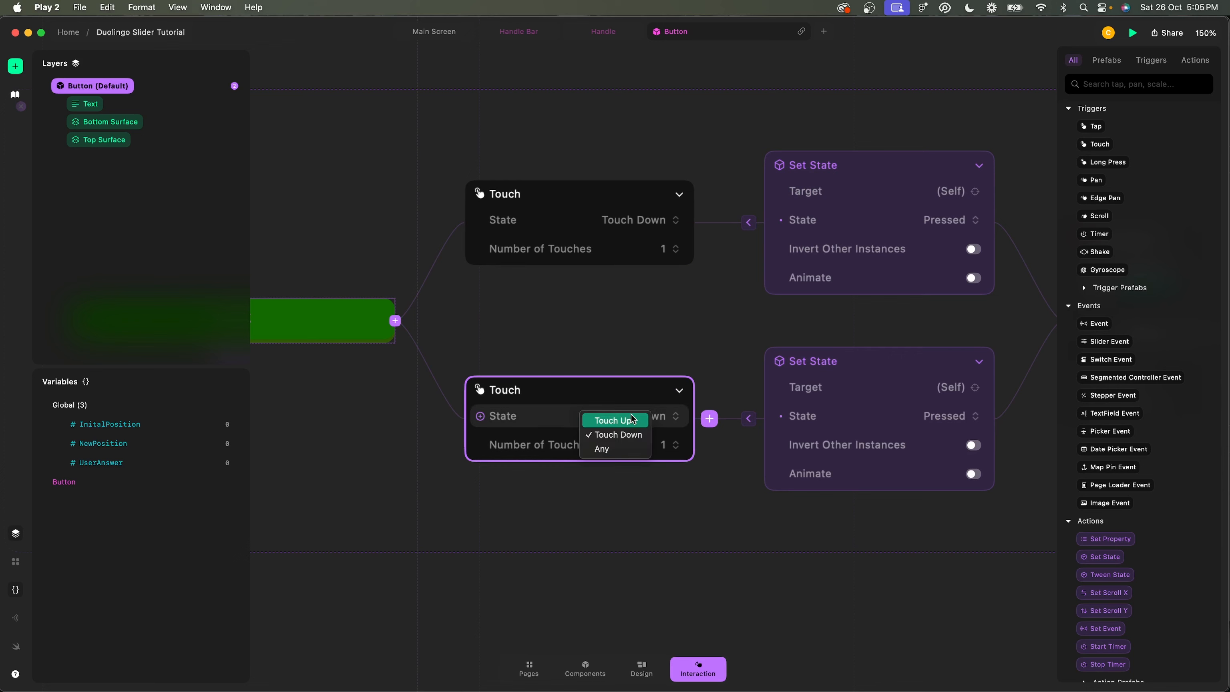
pyautogui.click(611, 418)
pyautogui.click(973, 415)
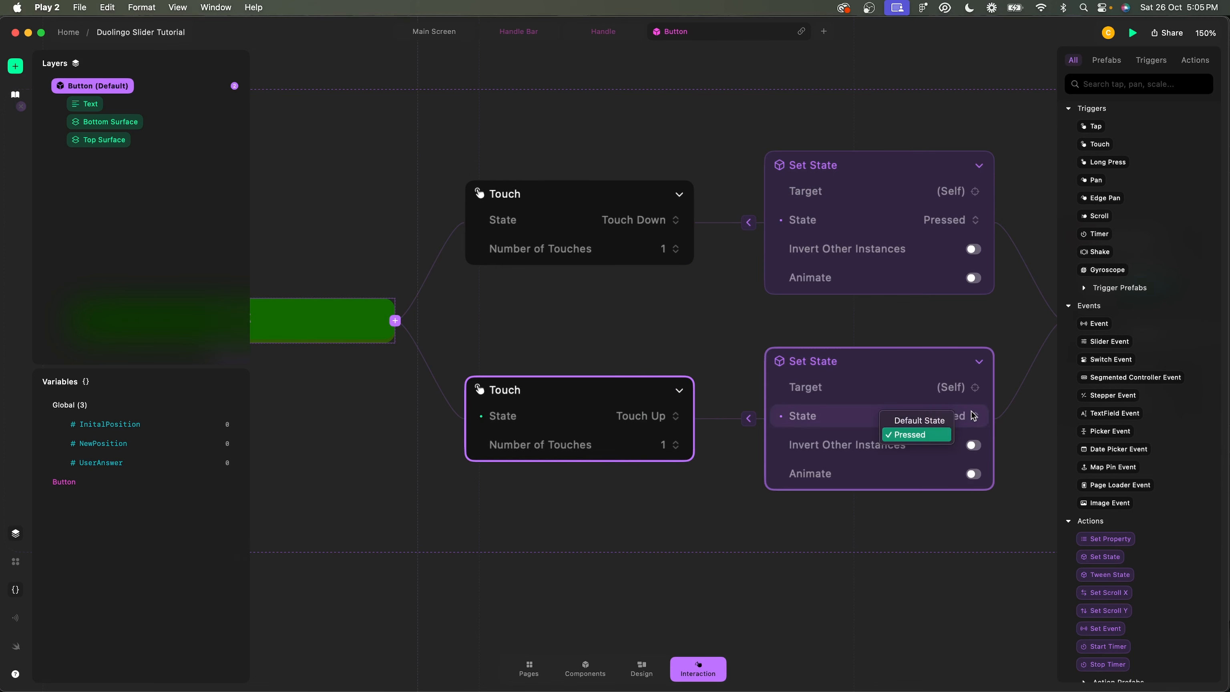
pyautogui.click(934, 421)
# Add a Set Haptic action with type Impact and impact Medium to the Touch Down trigger and copy it onto the Touch Up trigger.
pyautogui.click(711, 223)
pyautogui.press('Tab')
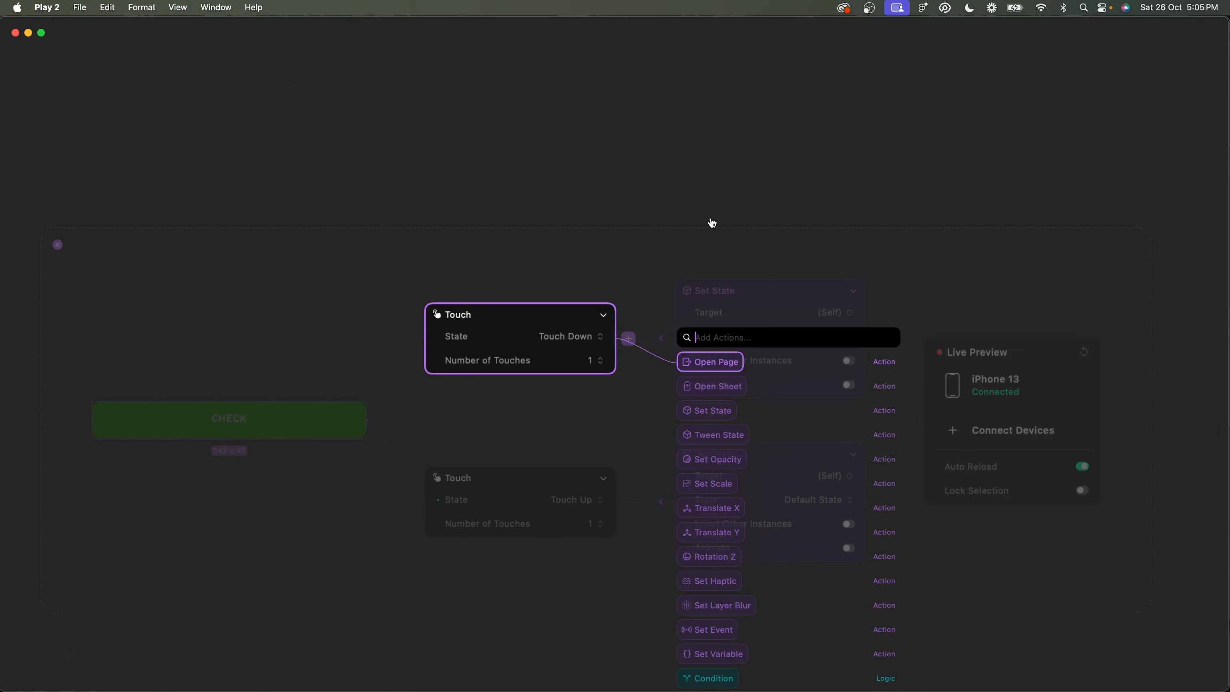
pyautogui.write('hap')
pyautogui.press('Return')
pyautogui.click(734, 317)
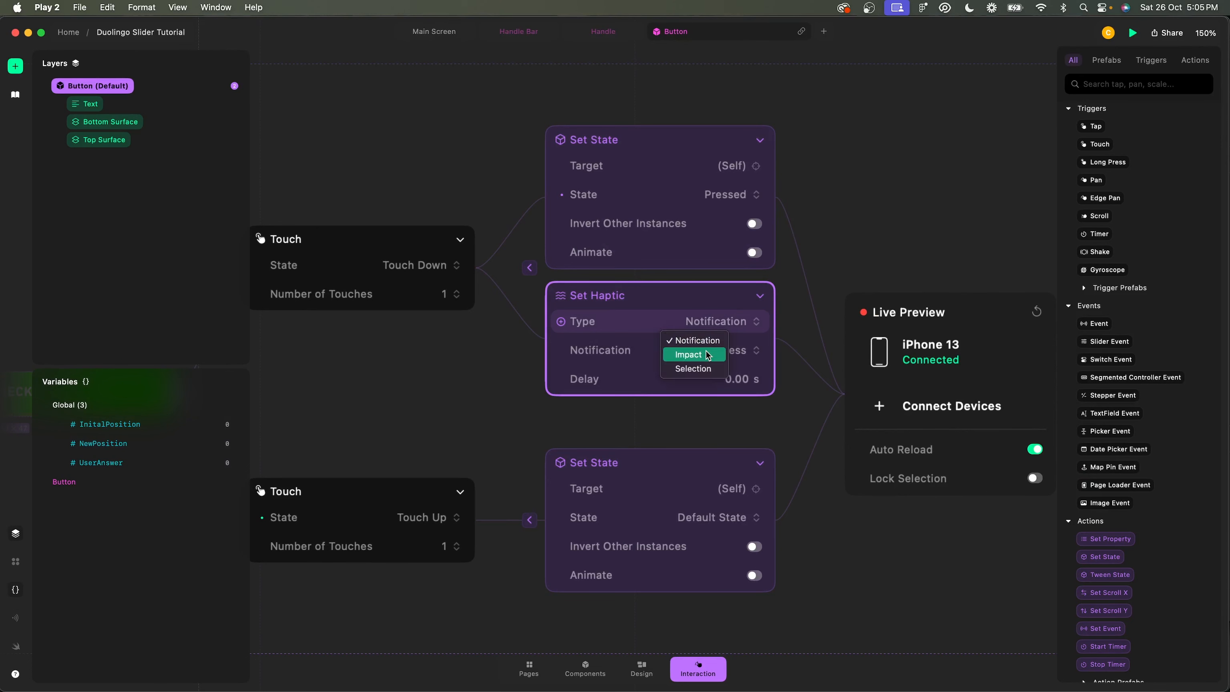
pyautogui.click(687, 352)
pyautogui.click(733, 350)
pyautogui.click(691, 383)
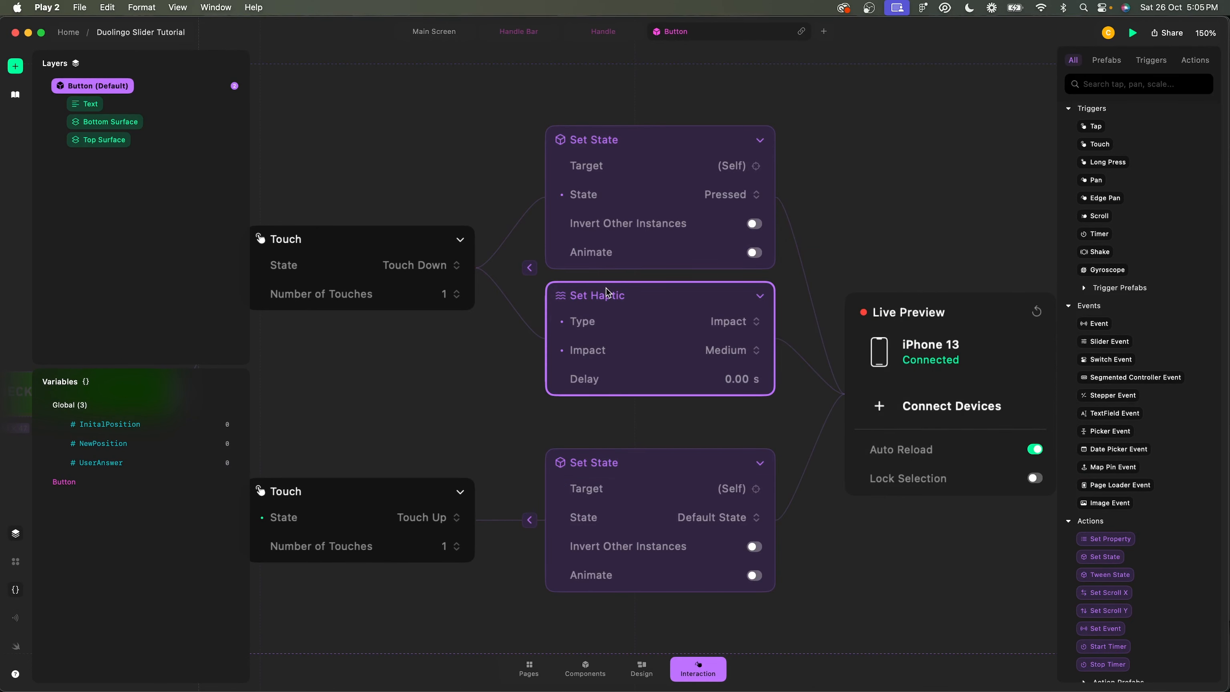
pyautogui.click(448, 484)
pyautogui.press('super+v')
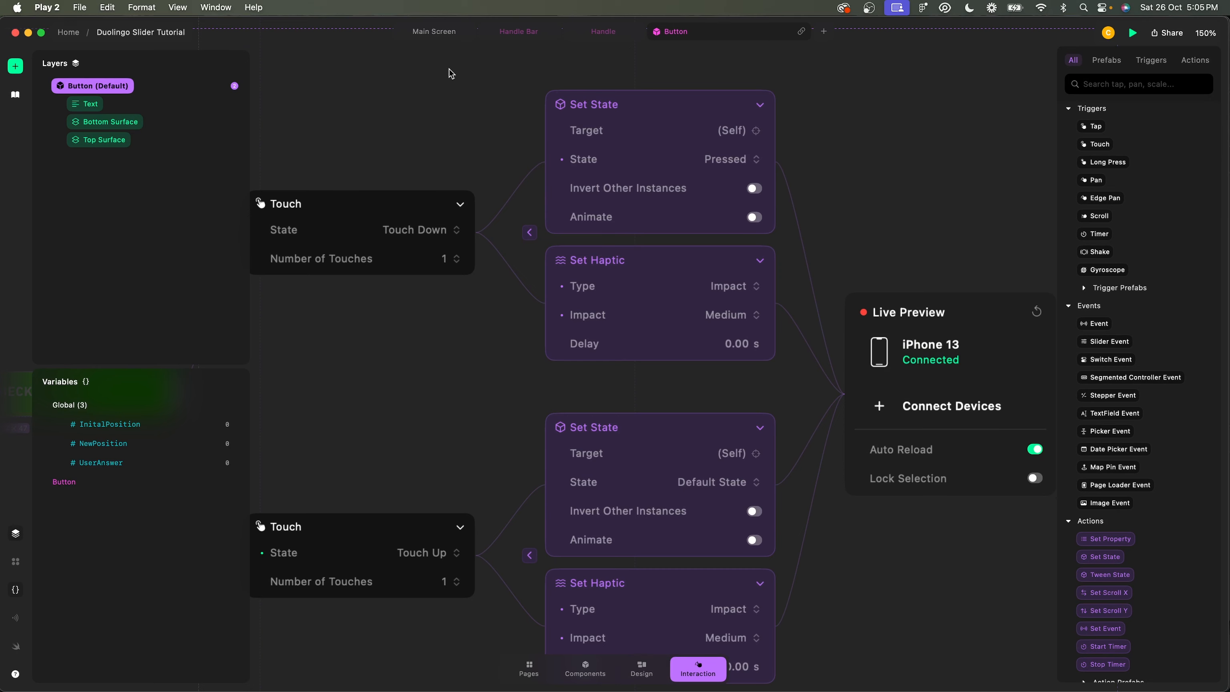
# Test the CHECK button and slider handle on the Main Screen in iPhone Mirroring, moving the Print overlay upward, and close the mirroring window.
pyautogui.click(432, 32)
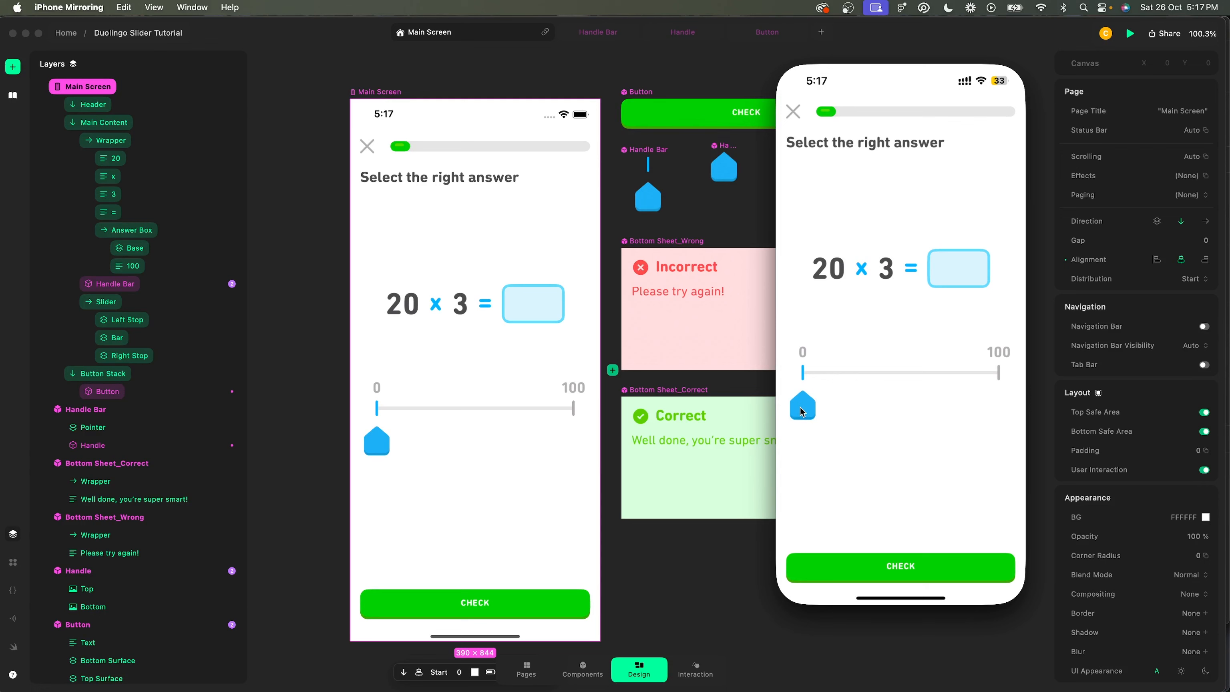
pyautogui.click(936, 573)
pyautogui.click(936, 573)
pyautogui.click(936, 573)
pyautogui.click(936, 573)
pyautogui.moveTo(806, 412); pyautogui.dragTo(862, 401)
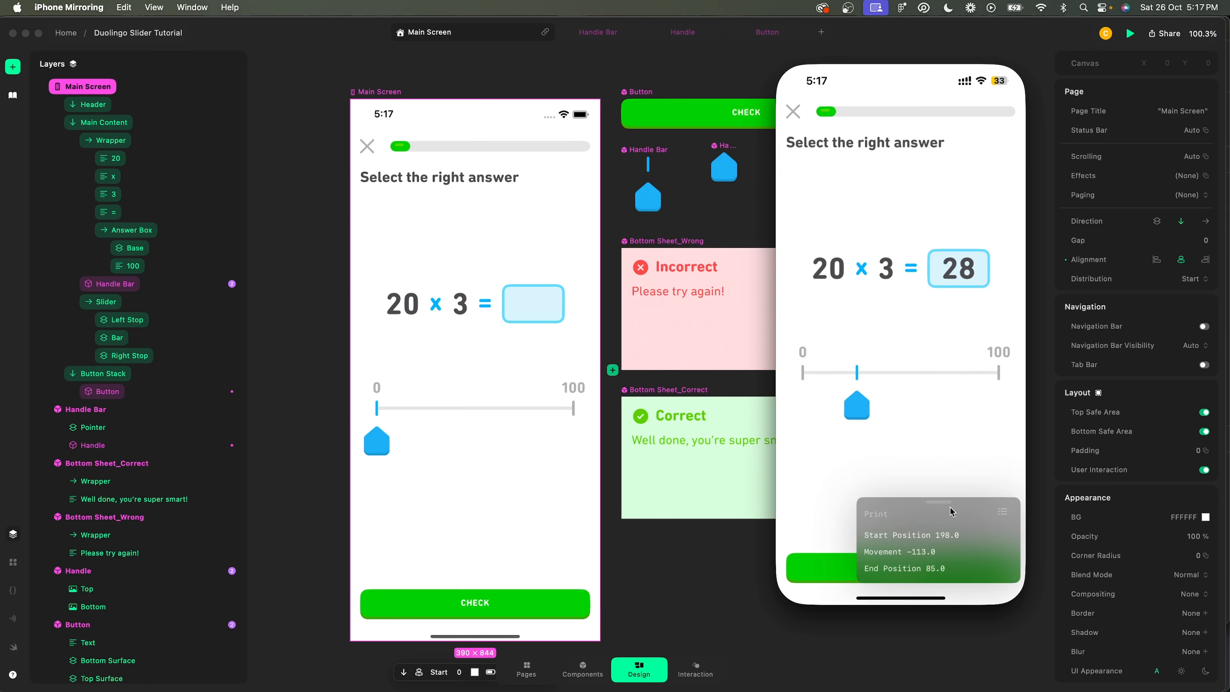
pyautogui.moveTo(950, 509); pyautogui.dragTo(956, 165)
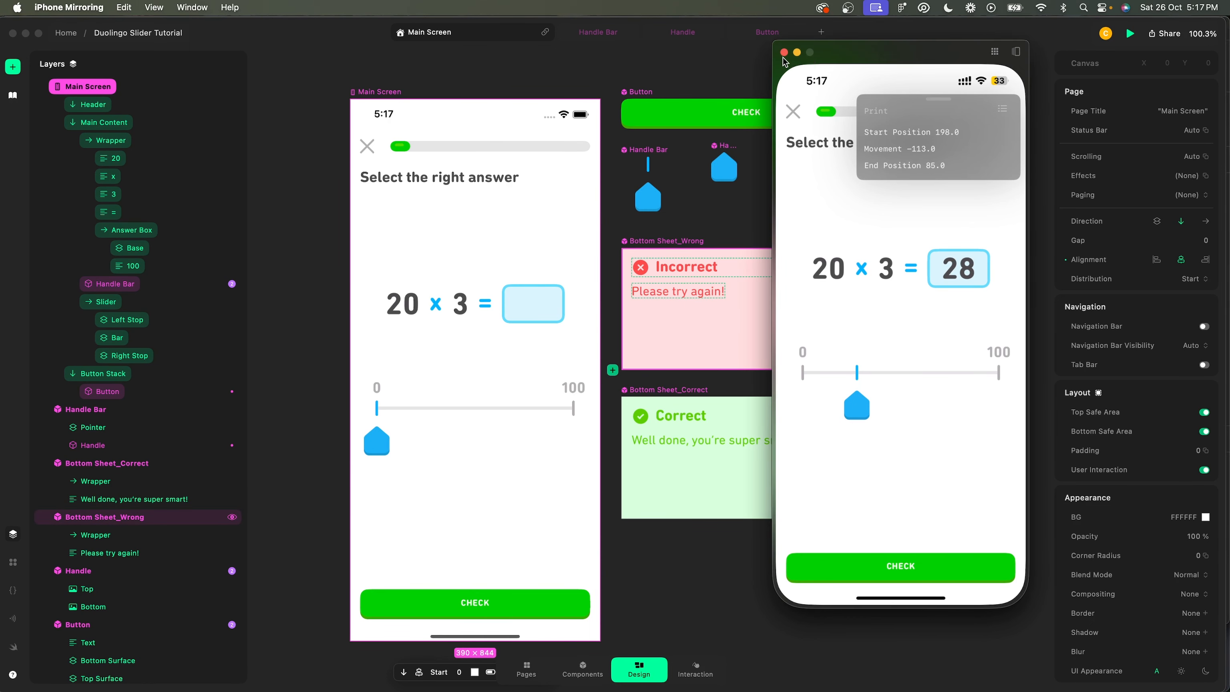
pyautogui.click(784, 55)
pyautogui.scroll(-2, 702, 393)
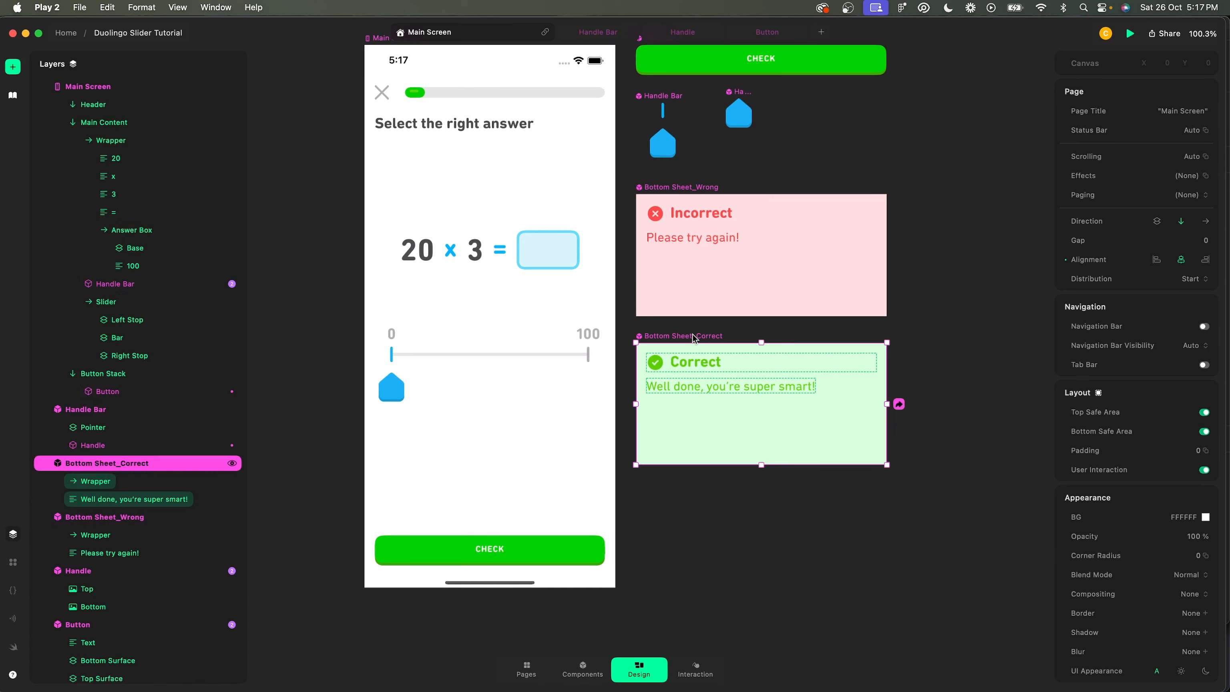
pyautogui.moveTo(694, 341); pyautogui.dragTo(729, 531)
pyautogui.press('Delete')
pyautogui.scroll(-2, 729, 531)
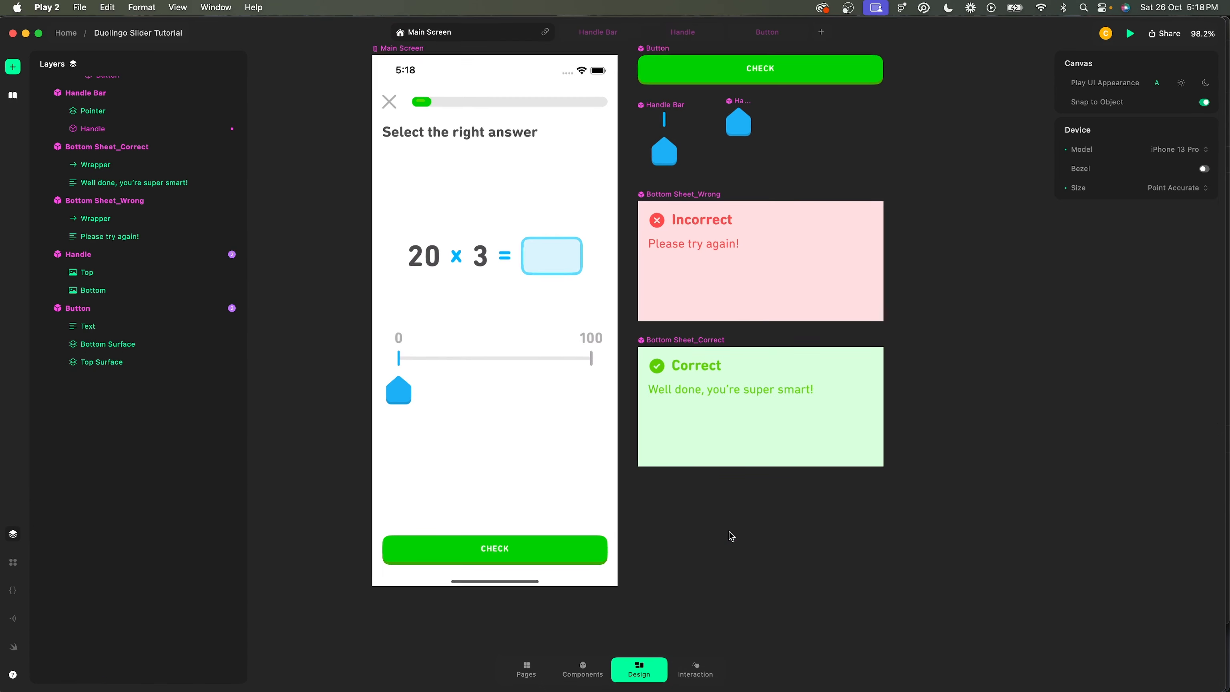
# Collapse the Main Content and Button Stack layers and paste an instance of Bottom Sheet_Correct into the Main Screen.
pyautogui.click(421, 78)
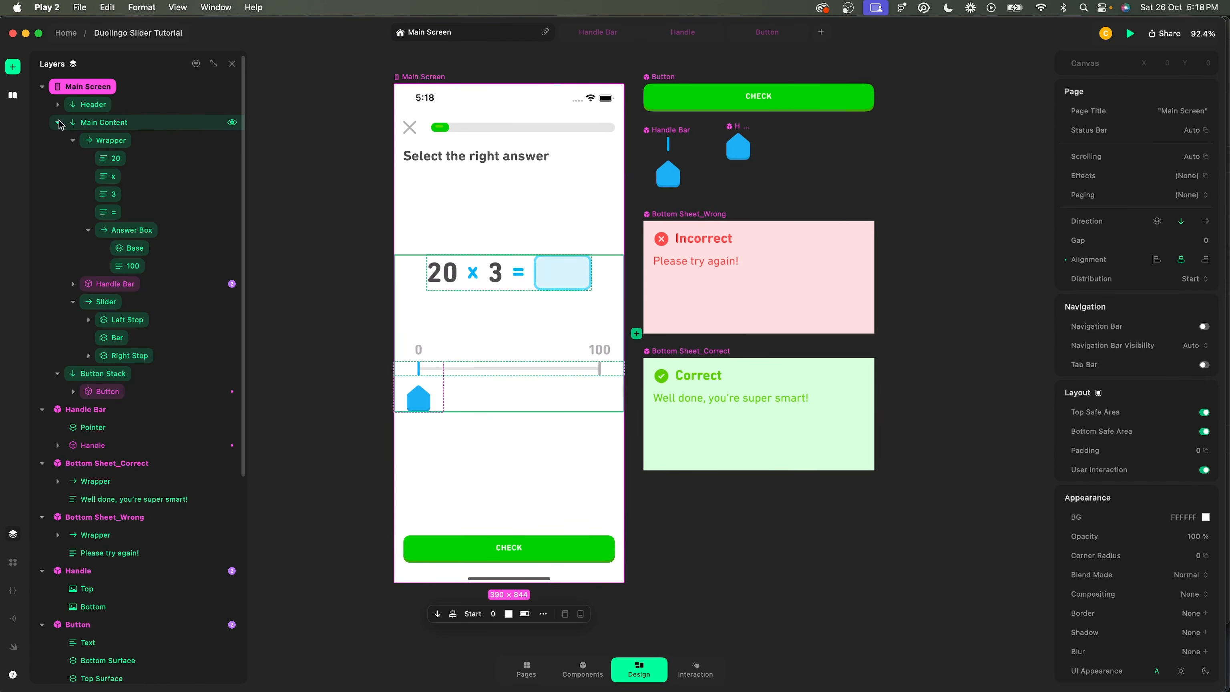
pyautogui.click(58, 122)
pyautogui.click(57, 140)
pyautogui.press('super+v')
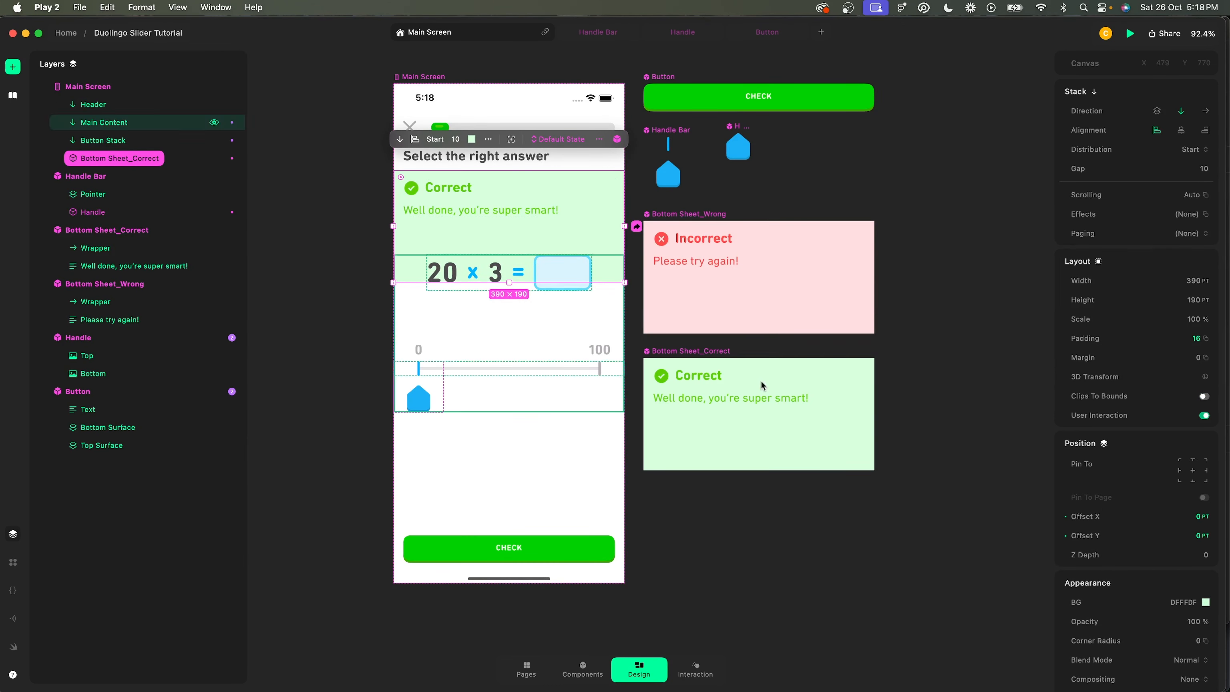
# Pin the Bottom Sheet_Correct instance to the bottom centre of the Main Screen and set its Offset Y to 190 pt.
pyautogui.click(1192, 481)
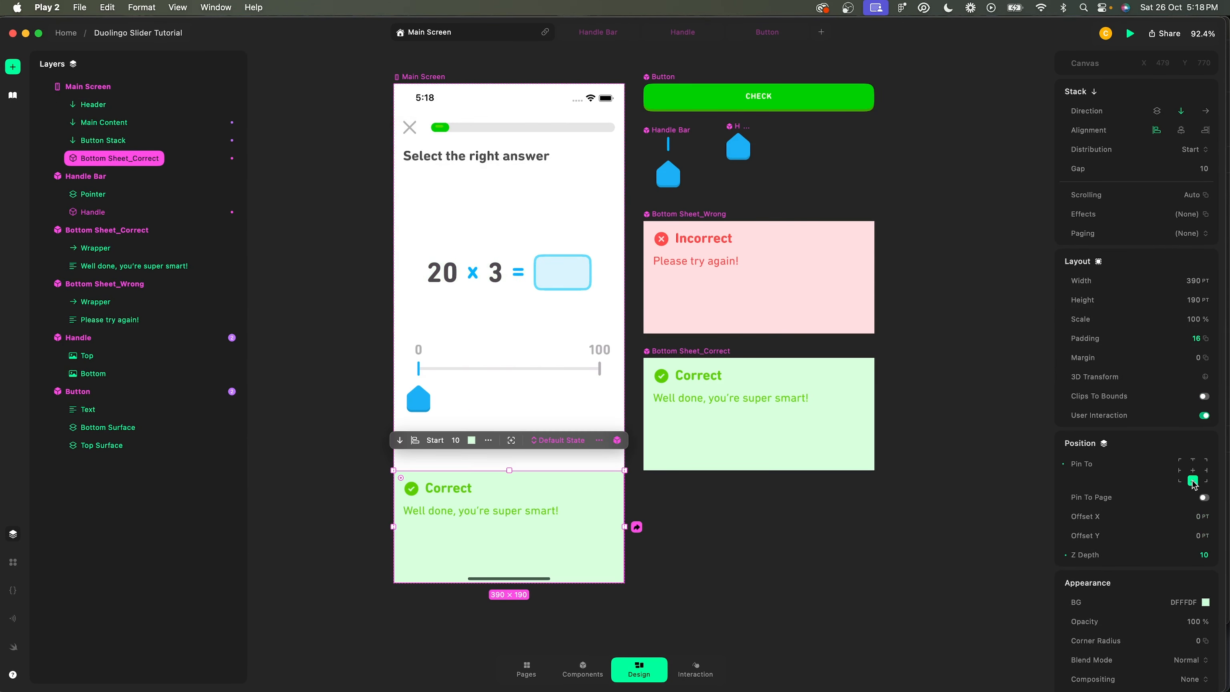
pyautogui.hscroll(-3, 687, 508)
pyautogui.scroll(-2, 687, 509)
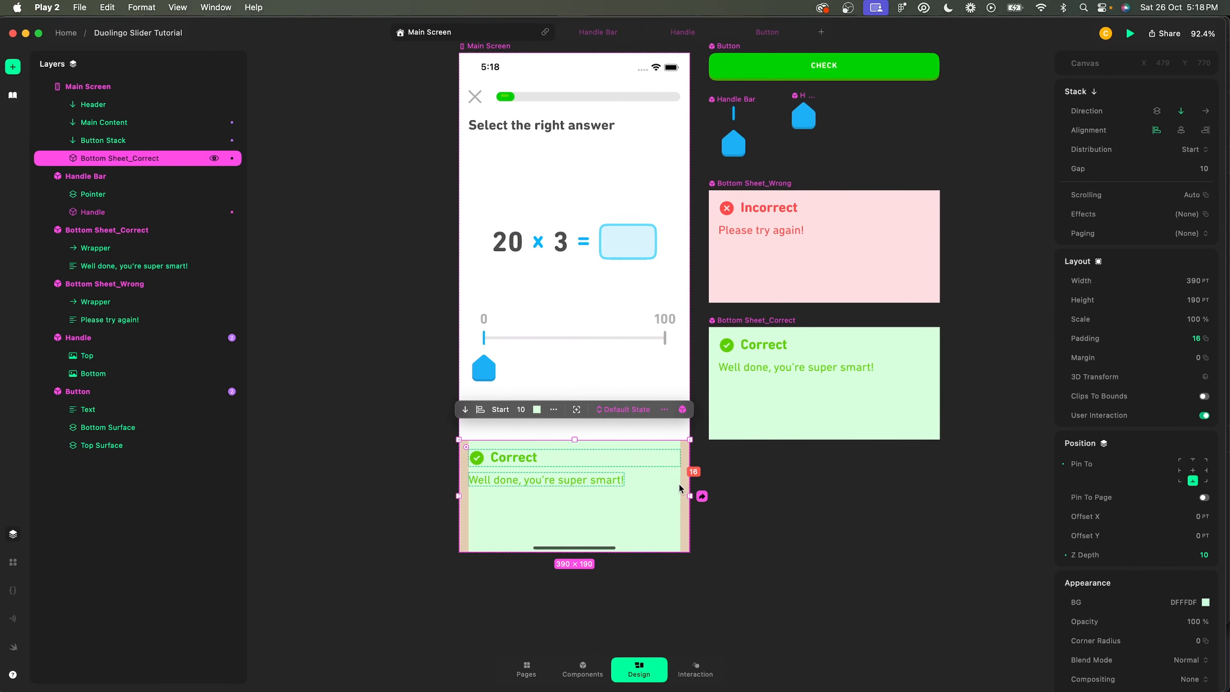
pyautogui.scroll(3, 599, 527)
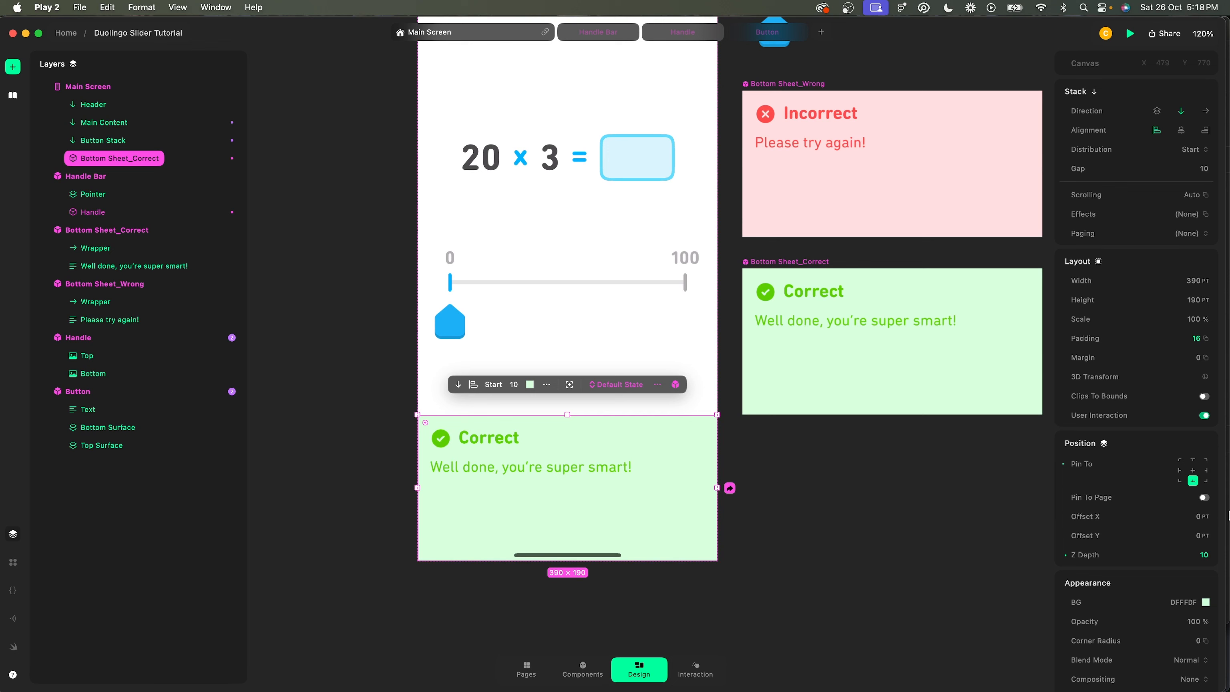
pyautogui.click(1204, 535)
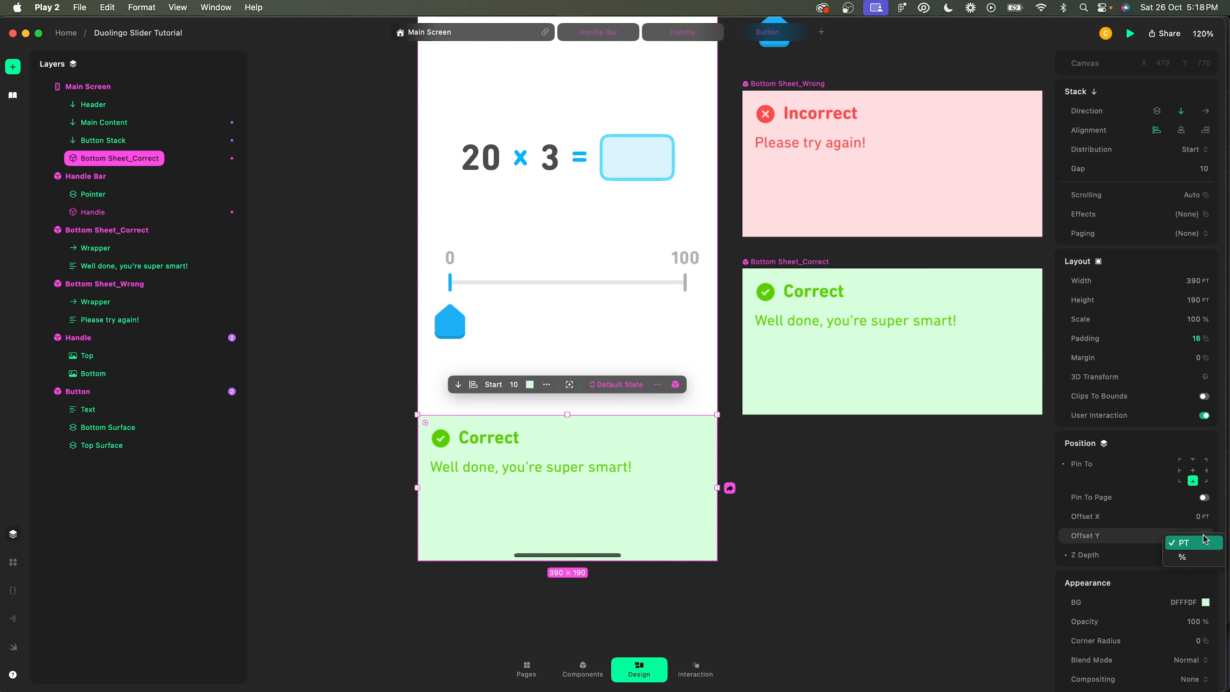
pyautogui.click(1146, 537)
pyautogui.hotkey('shift', 'Up')
pyautogui.hotkey('shift', 'Up')
pyautogui.hotkey('shift', 'Up')
pyautogui.hotkey('shift', 'Up')
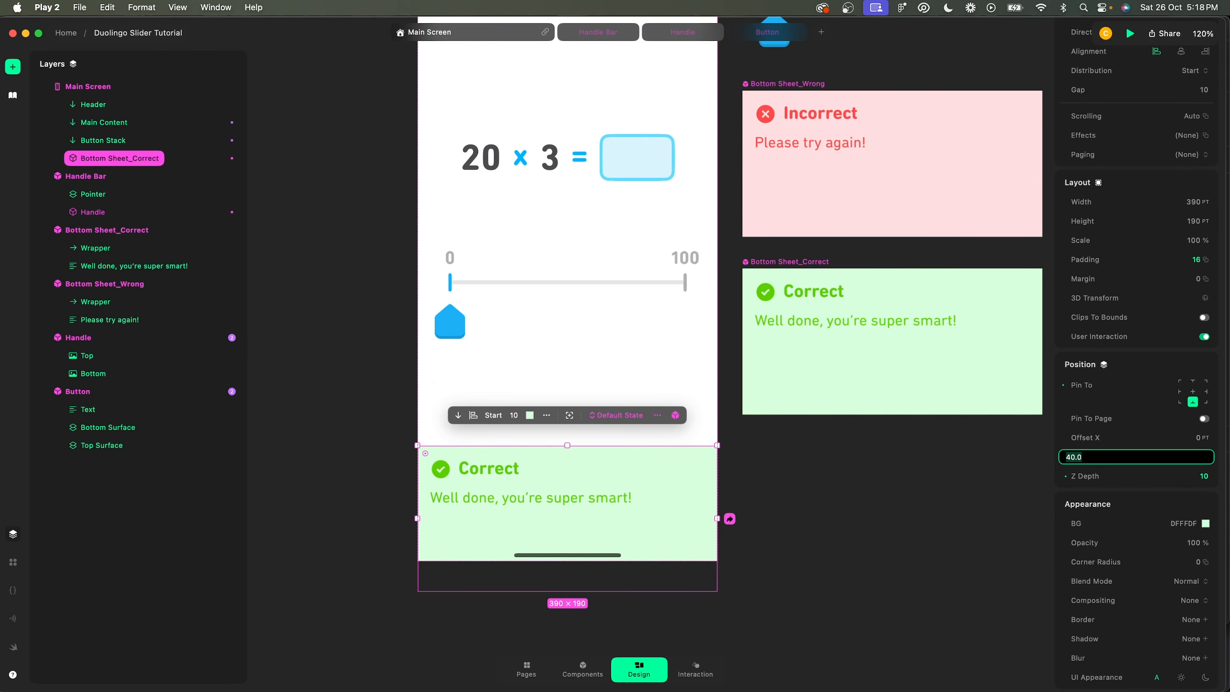
pyautogui.hotkey('shift', 'Up')
pyautogui.hotkey('shift', 'Up')
pyautogui.hotkey('shift', 'Up')
pyautogui.hotkey('shift', 'Up')
pyautogui.hotkey('shift', 'Up')
pyautogui.hotkey('shift', 'Up')
pyautogui.hotkey('shift', 'Up')
pyautogui.hotkey('shift', 'Up')
pyautogui.hotkey('shift', 'Up')
pyautogui.hotkey('shift', 'Up')
pyautogui.hotkey('shift', 'Up')
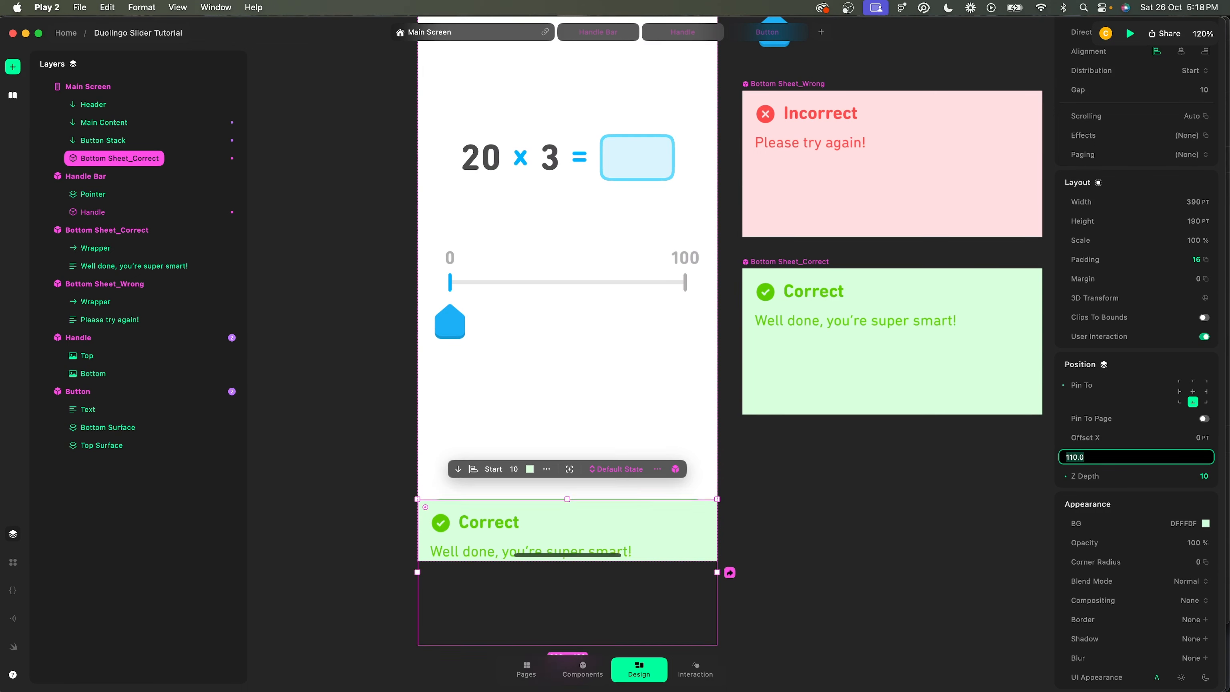
pyautogui.hotkey('shift', 'Up')
pyautogui.hotkey('shift', 'Up')
pyautogui.hotkey('shift', 'Up')
pyautogui.hotkey('shift', 'Up')
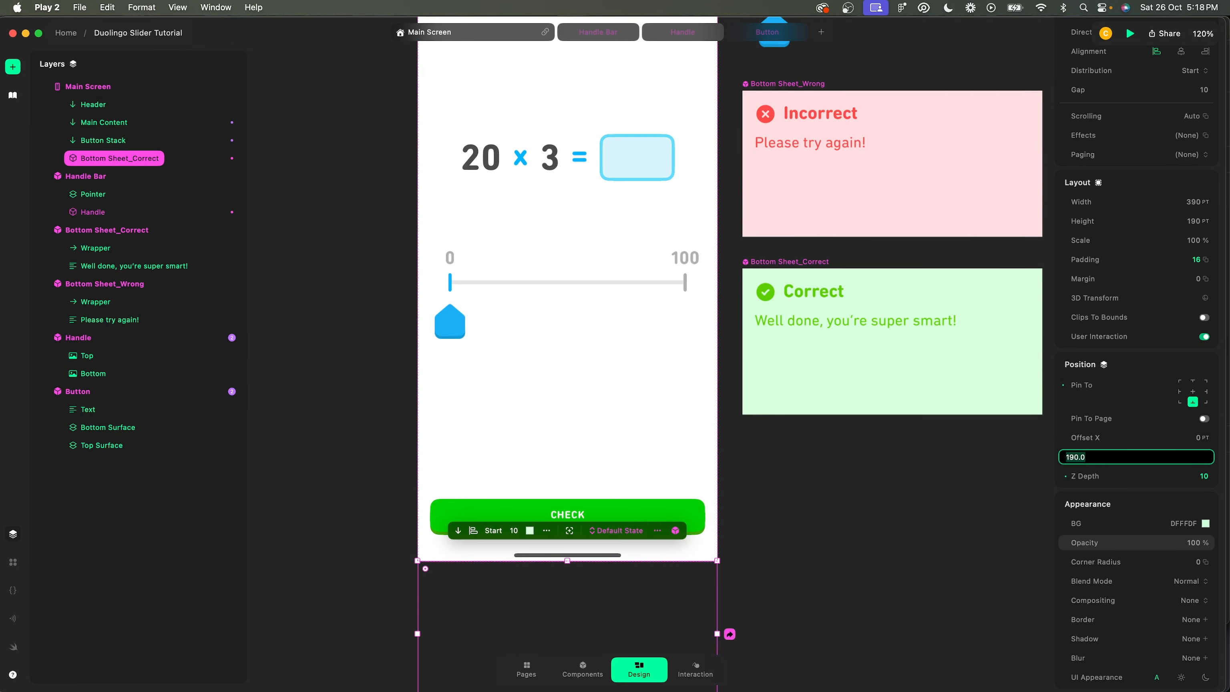
pyautogui.click(881, 565)
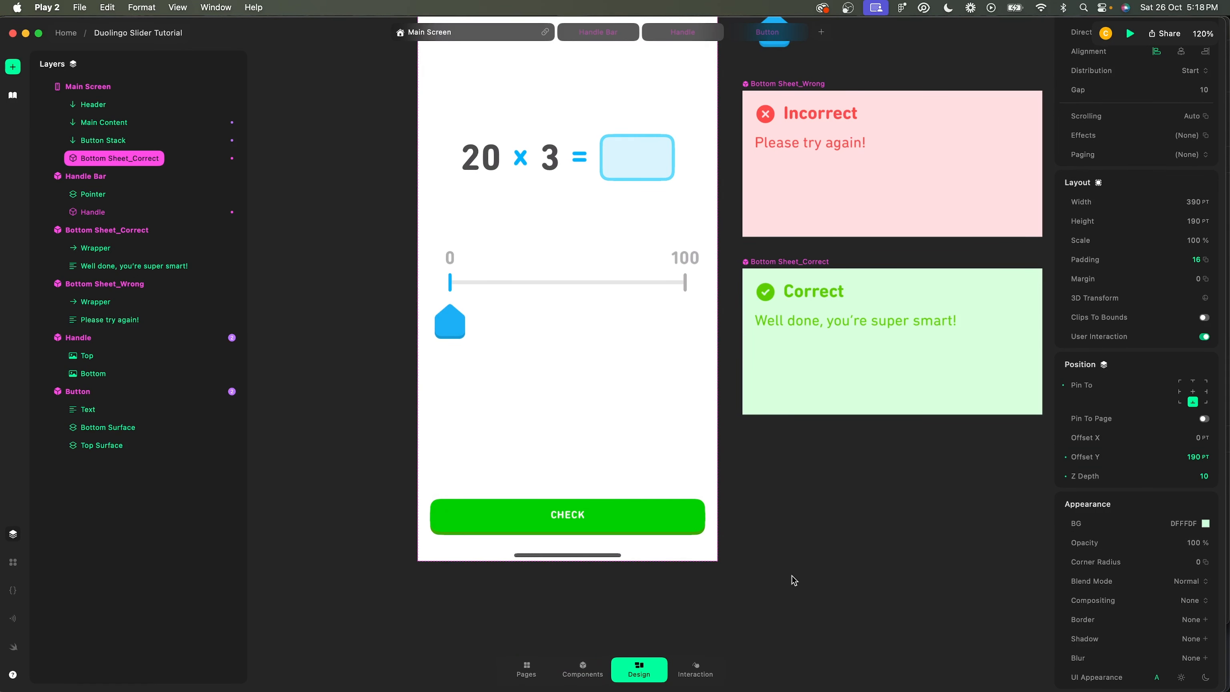
pyautogui.scroll(-4, 922, 495)
pyautogui.scroll(1, 923, 493)
pyautogui.click(941, 433)
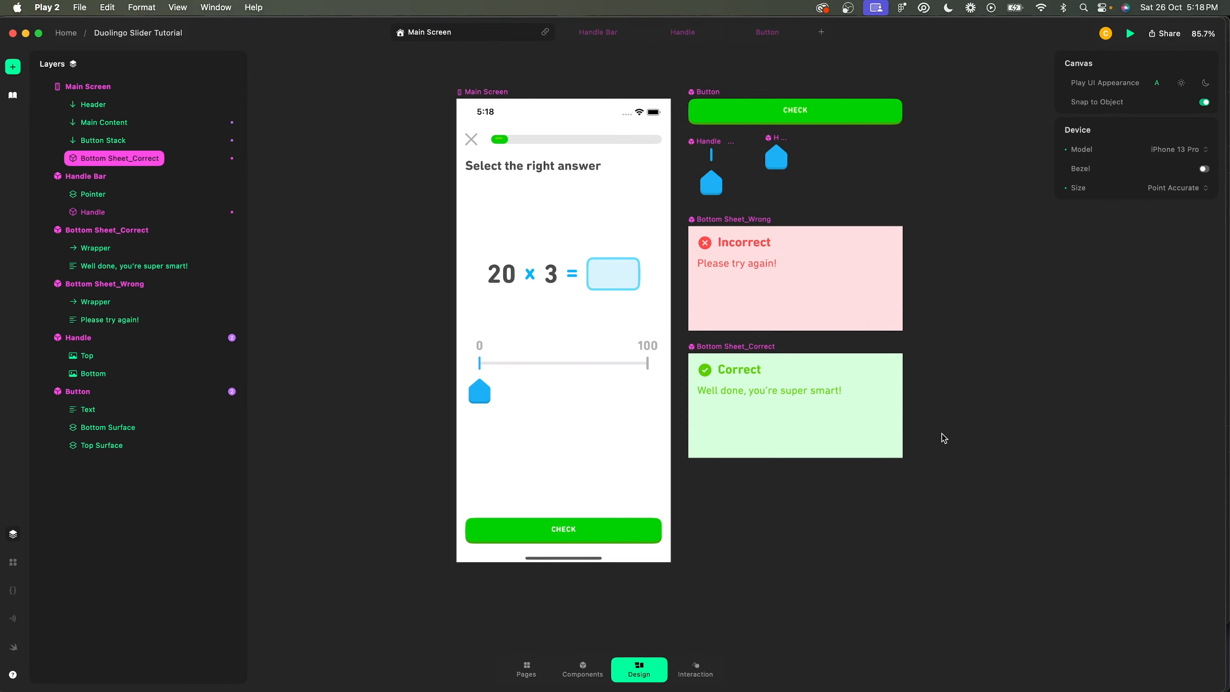
# Switch to interaction editing, select the Button inside the Button Stack and collapse its inherited component triggers.
pyautogui.click(698, 670)
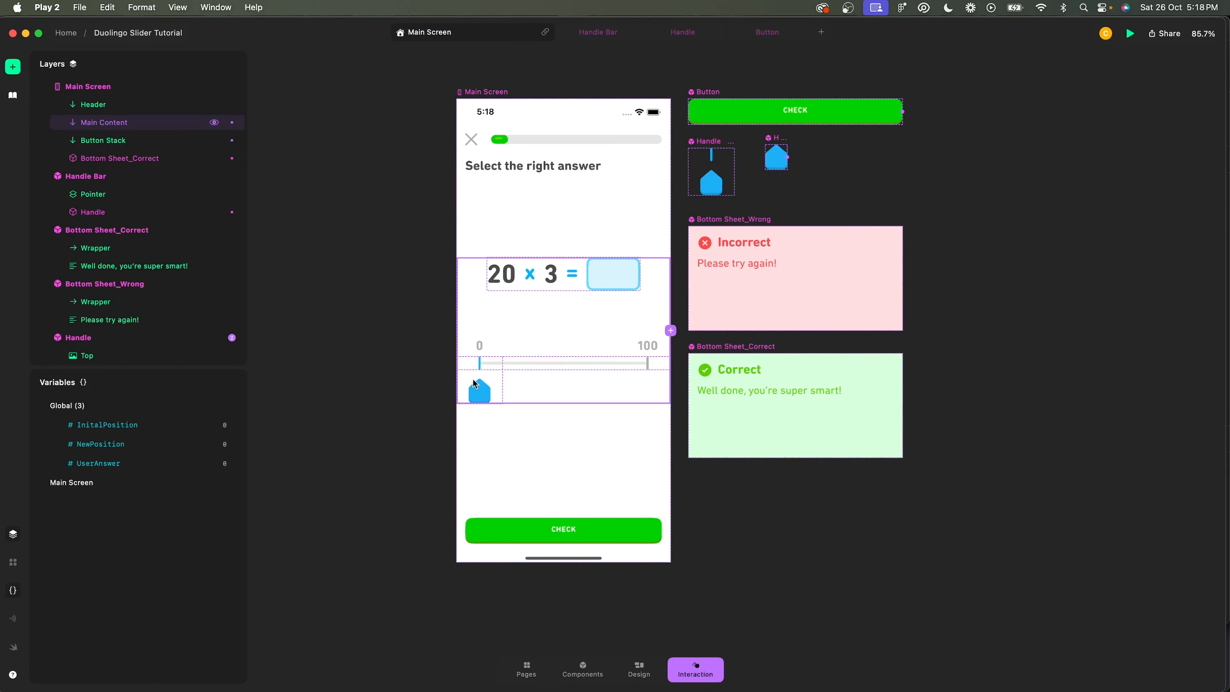
pyautogui.click(610, 526)
pyautogui.click(58, 141)
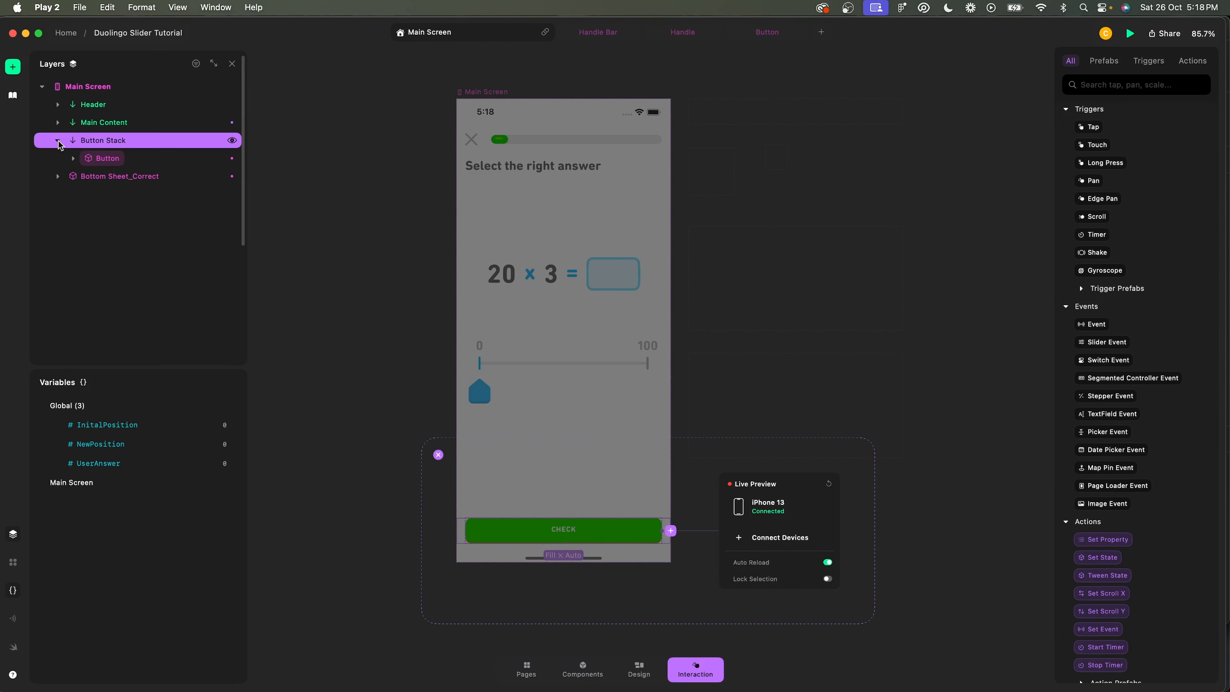
pyautogui.click(105, 158)
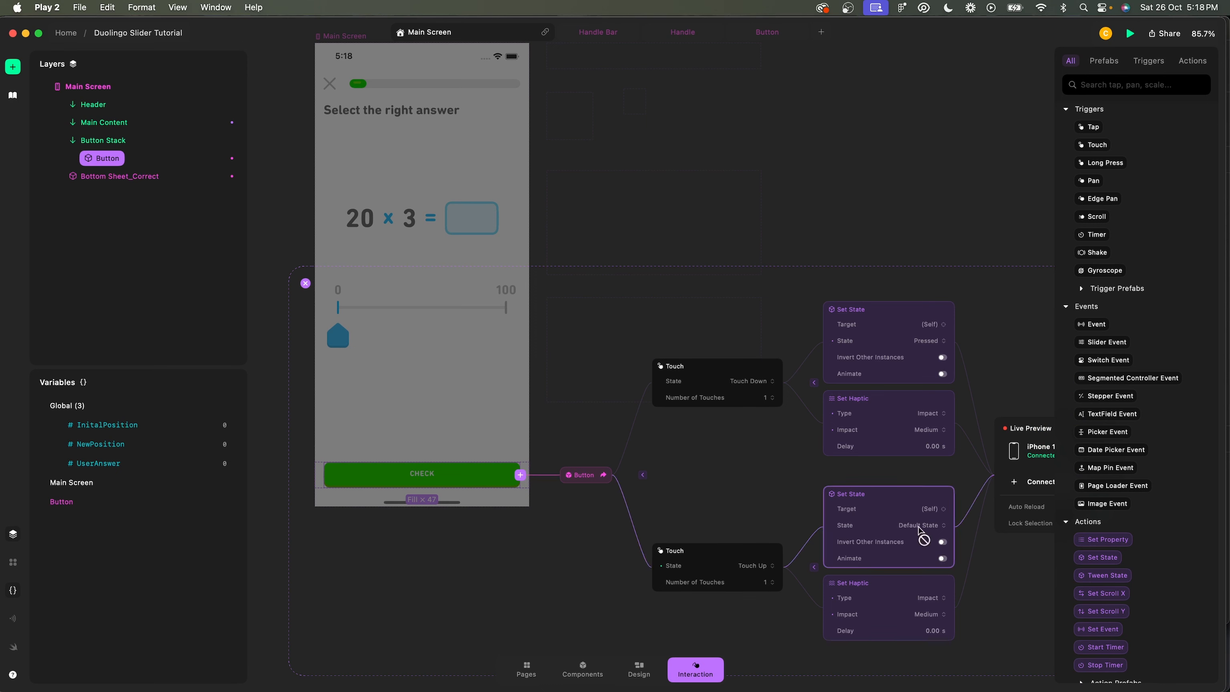
pyautogui.click(643, 475)
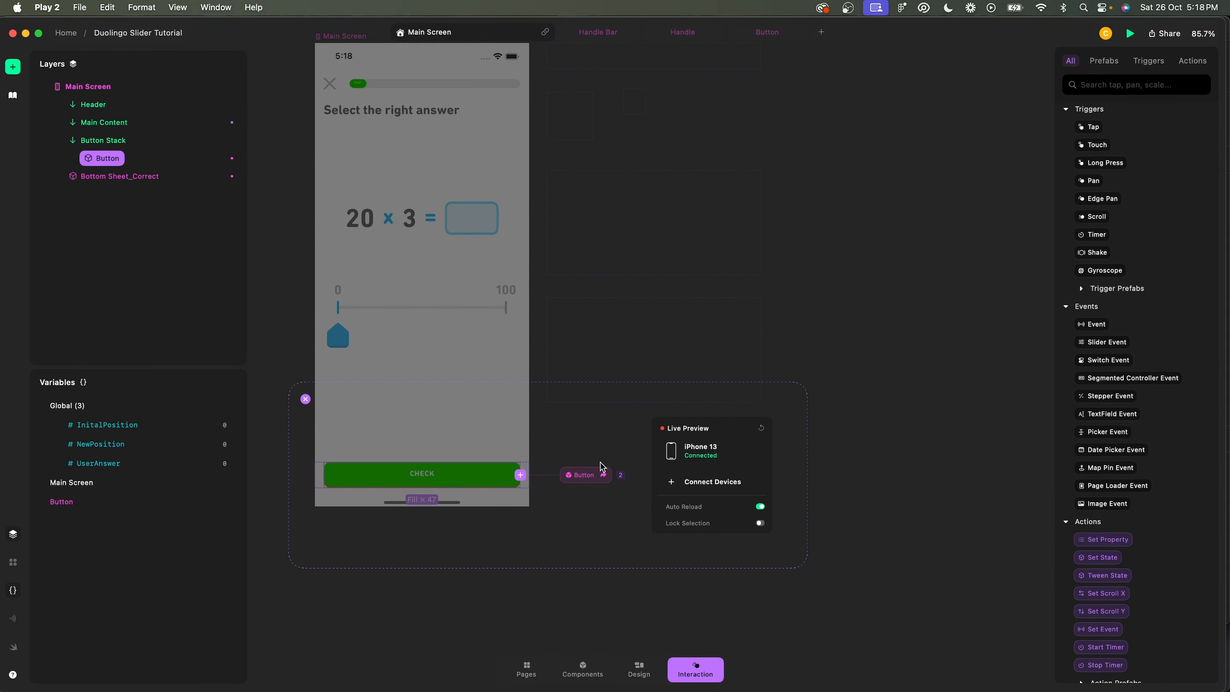
# Add a Touch trigger with state Touch Up to the Button instance and attach a Condition to it.
pyautogui.click(521, 475)
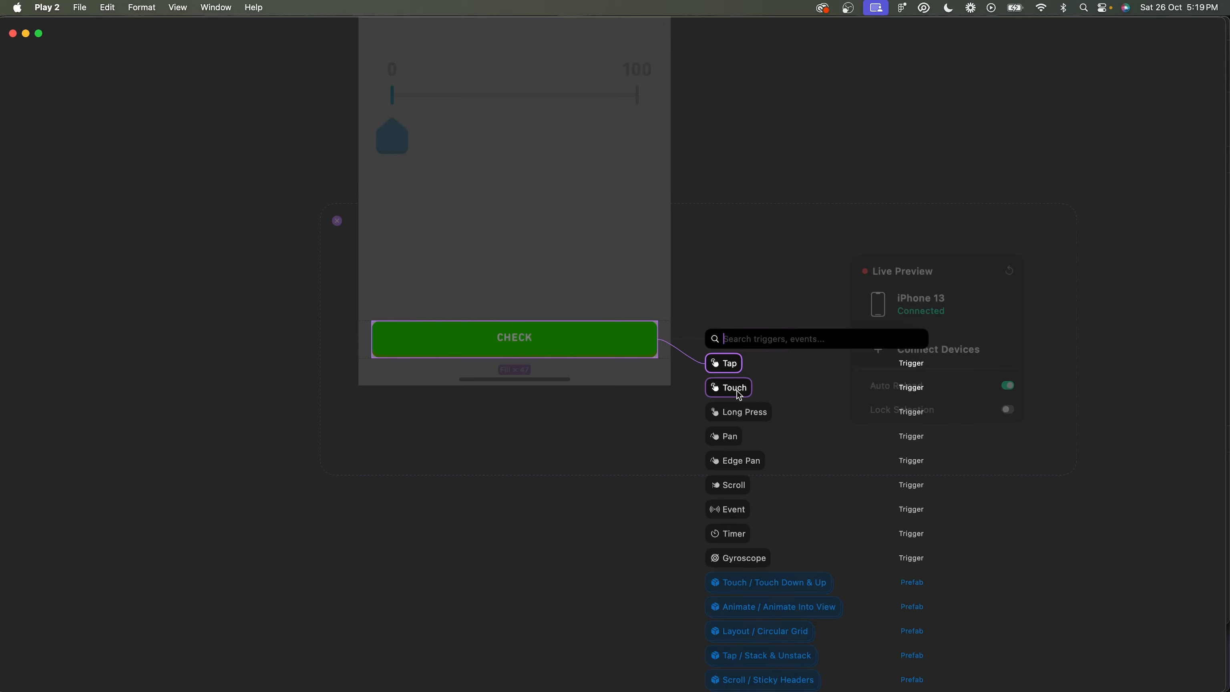
pyautogui.click(737, 391)
pyautogui.click(702, 341)
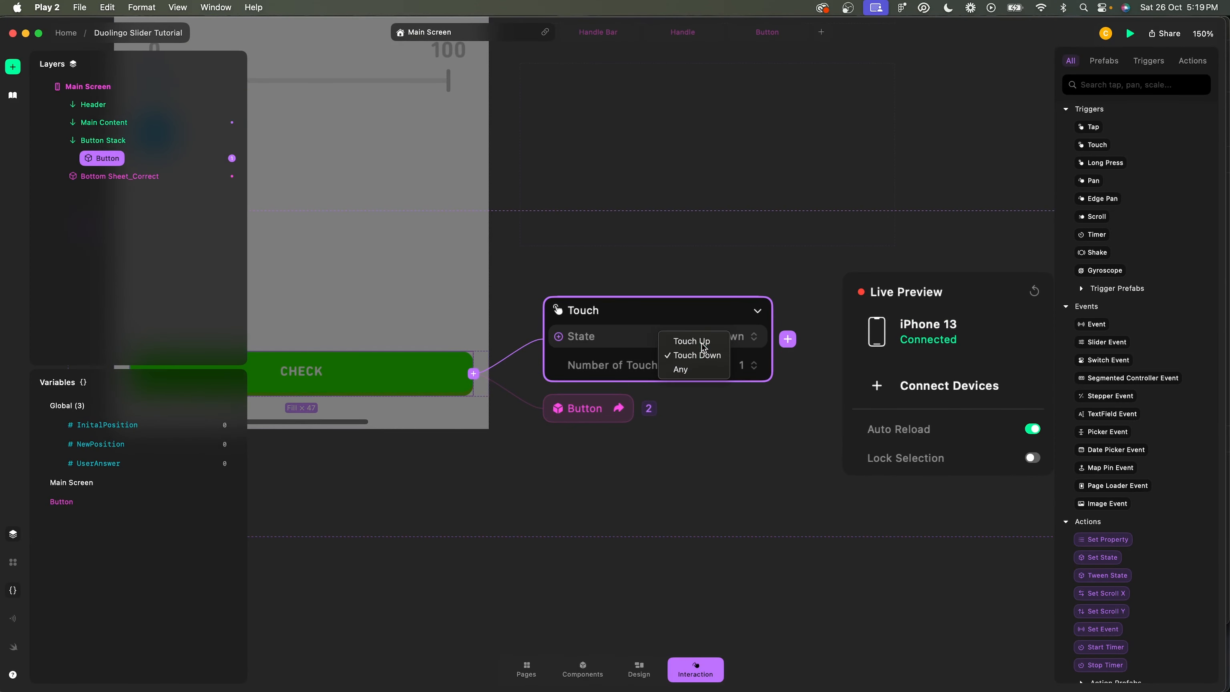
pyautogui.click(703, 344)
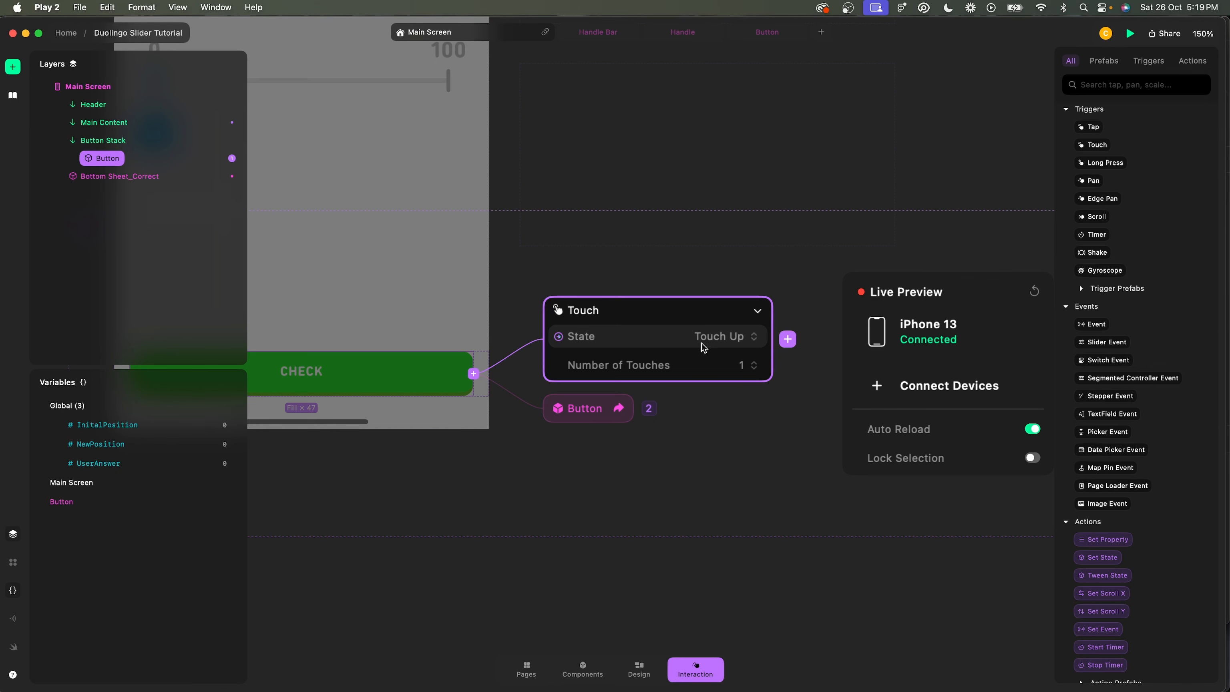
pyautogui.click(788, 339)
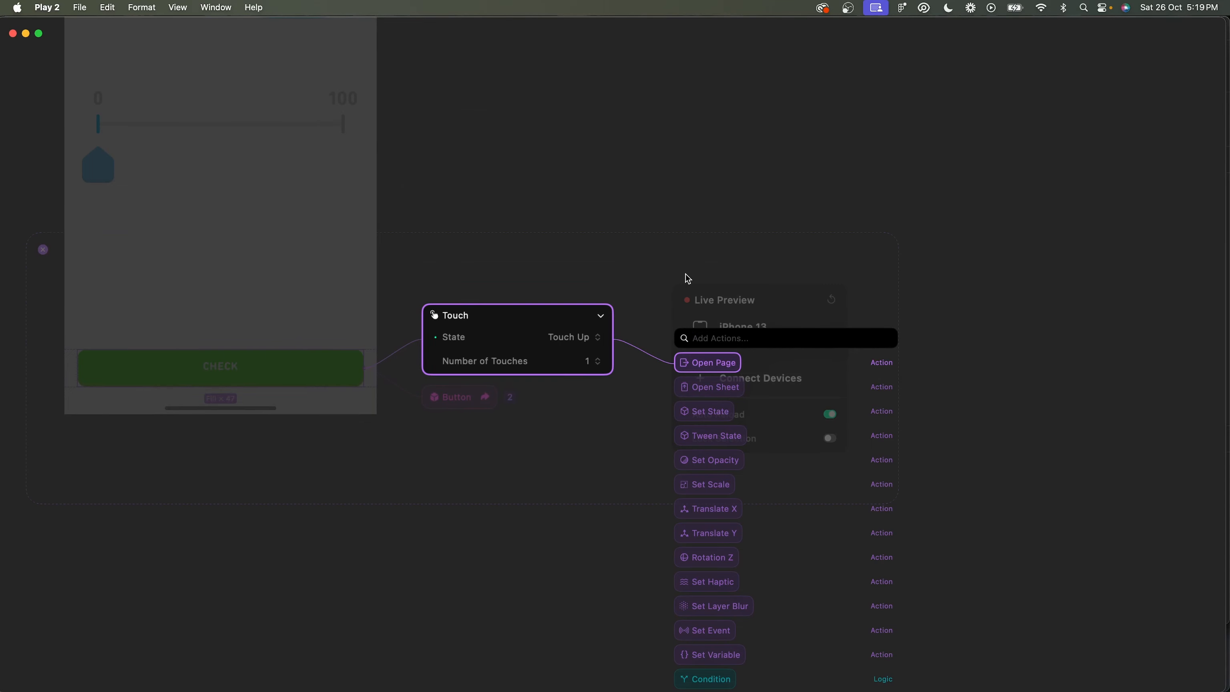
pyautogui.write('con')
pyautogui.press('Return')
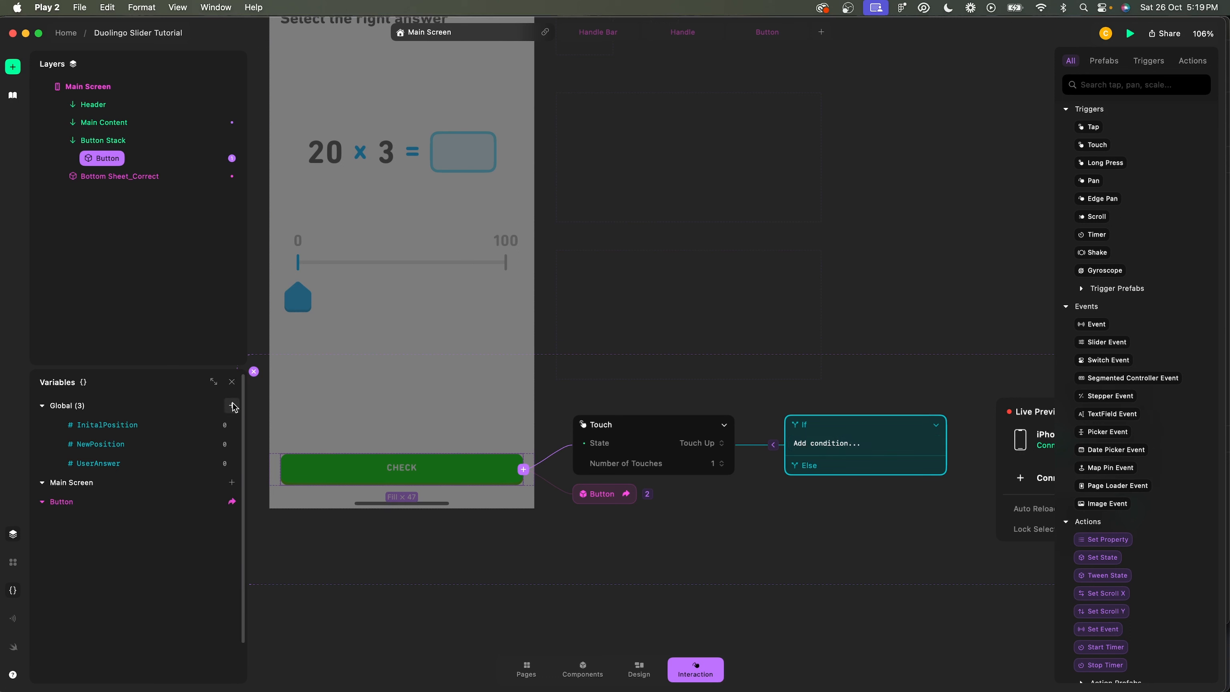
# Create a global number variable named CorrectAnswer with the value 60.
pyautogui.click(233, 405)
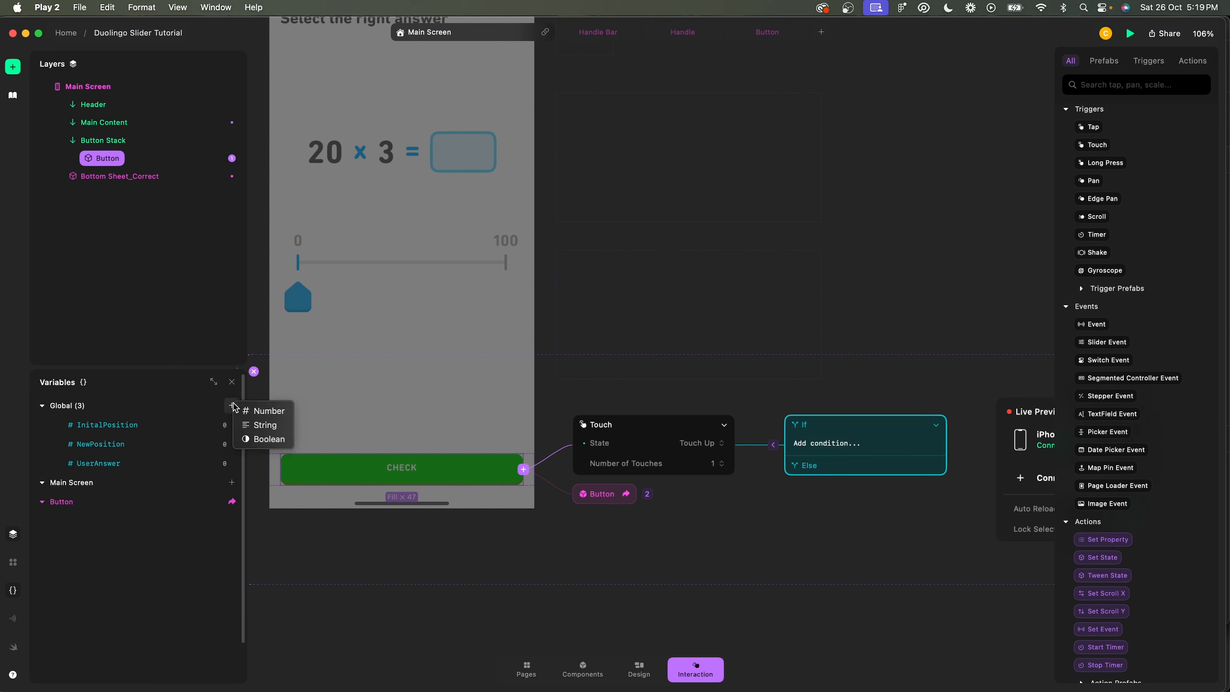
pyautogui.click(266, 413)
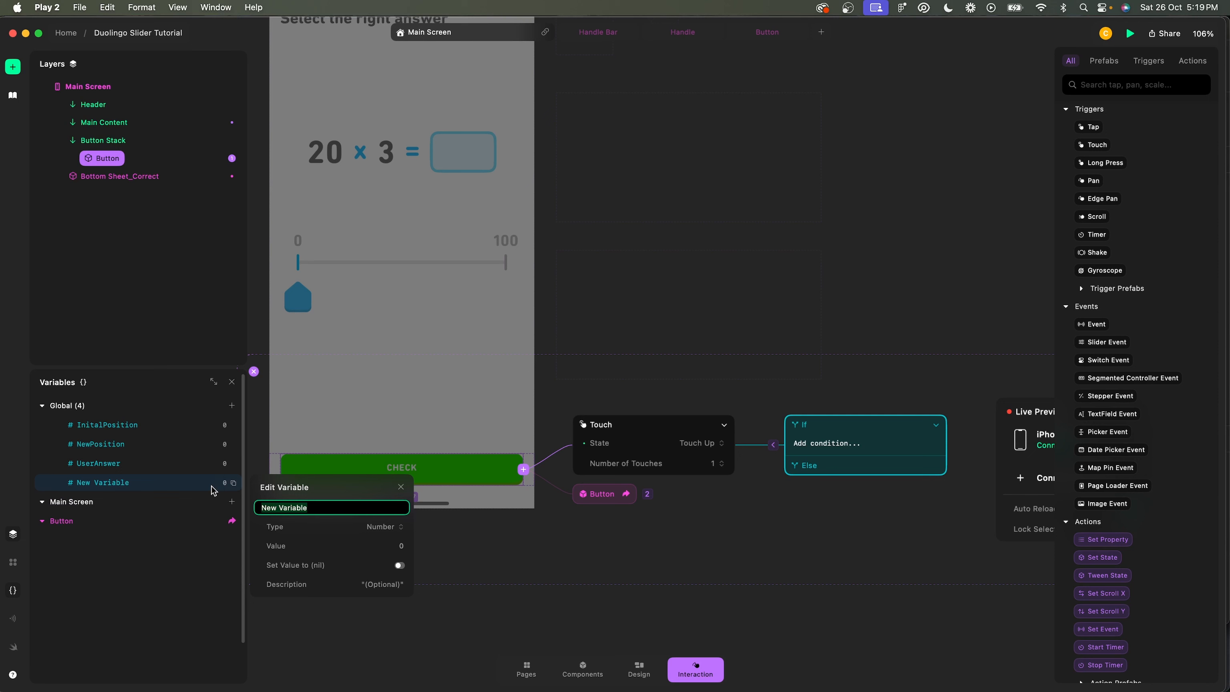
pyautogui.write('CorrectAnswer')
pyautogui.press('Return')
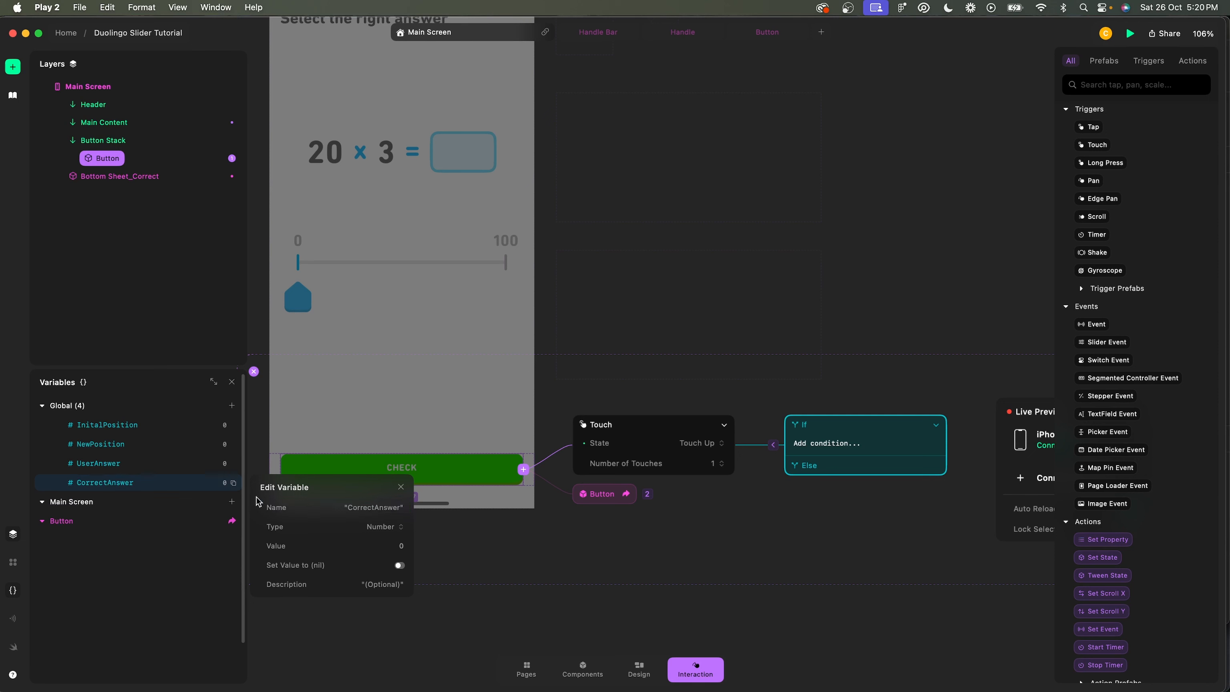
pyautogui.click(388, 546)
pyautogui.write('60')
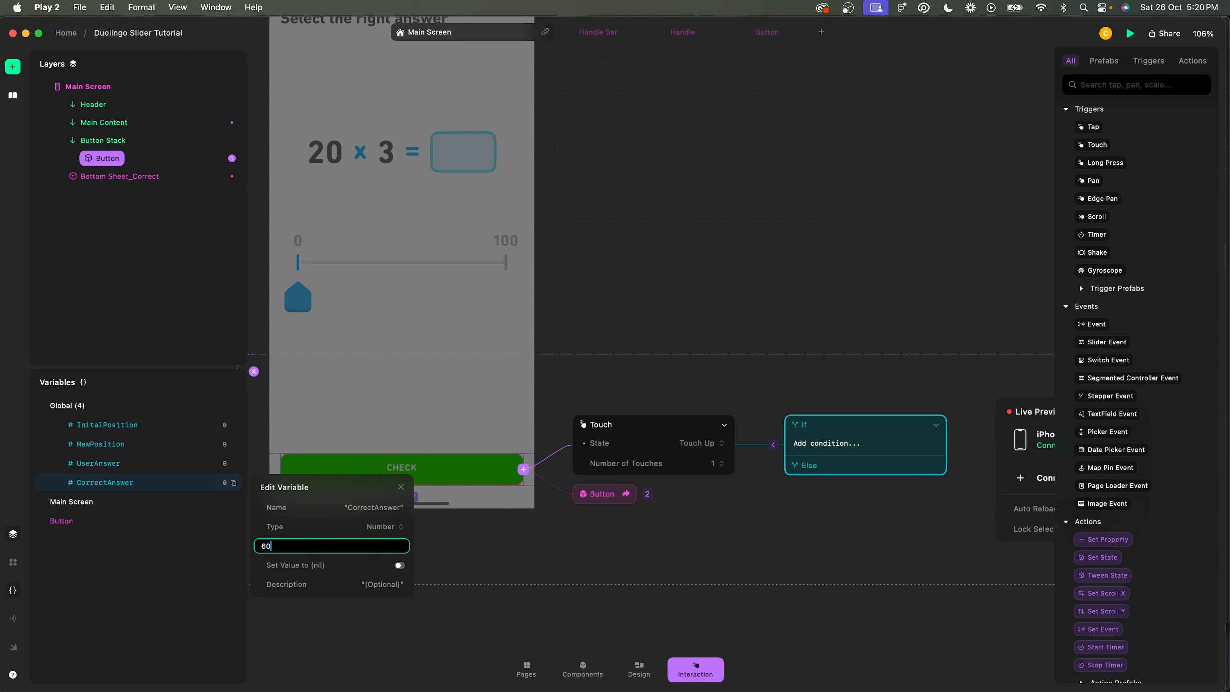
pyautogui.press('Return')
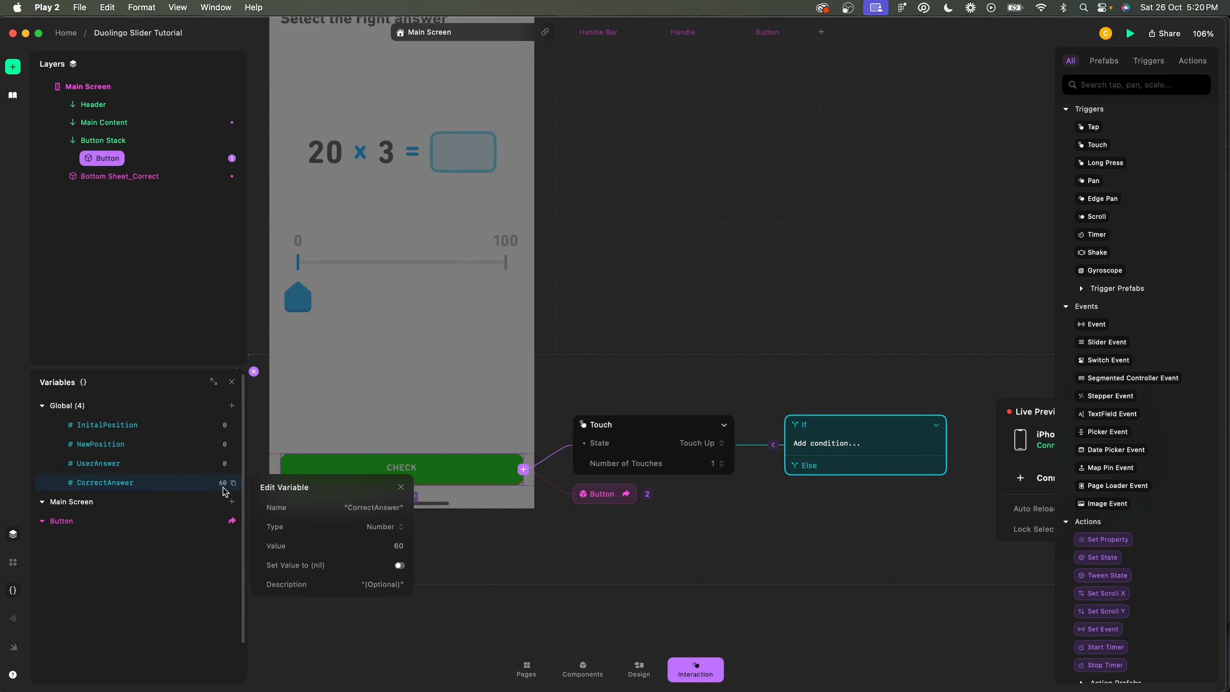
# Set the If condition of the Touch Up trigger to #UserAnswer == #CorrectAnswer.
pyautogui.click(808, 444)
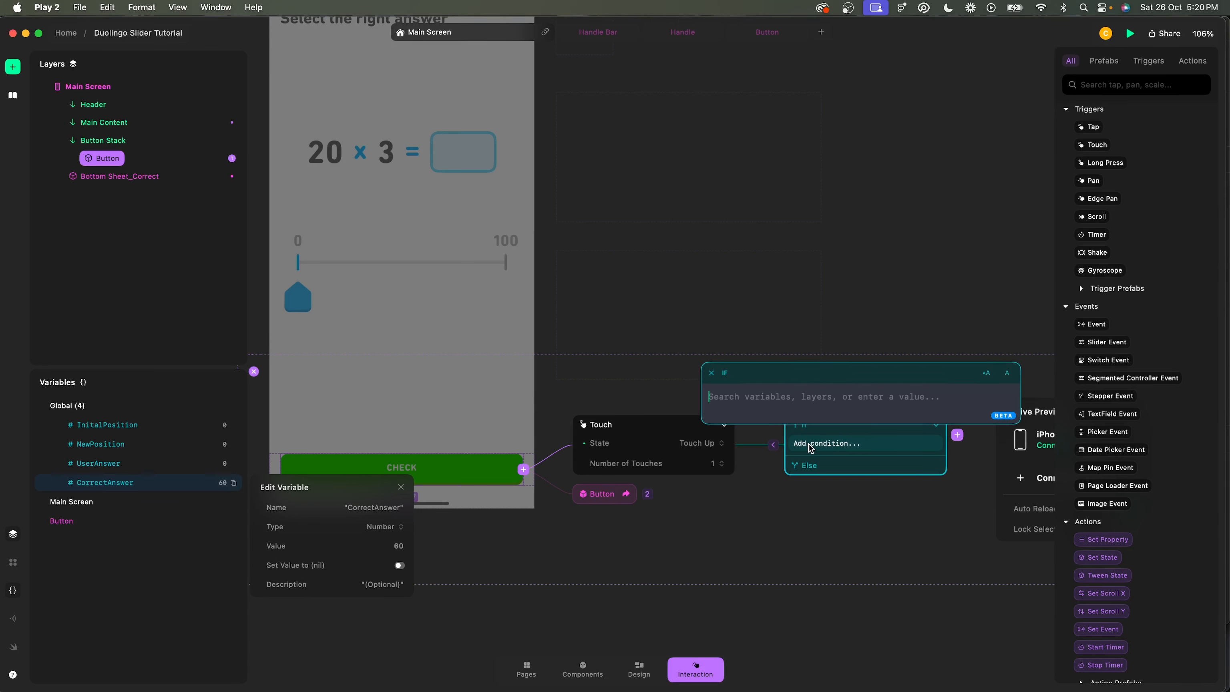
pyautogui.write('#use')
pyautogui.press('Return')
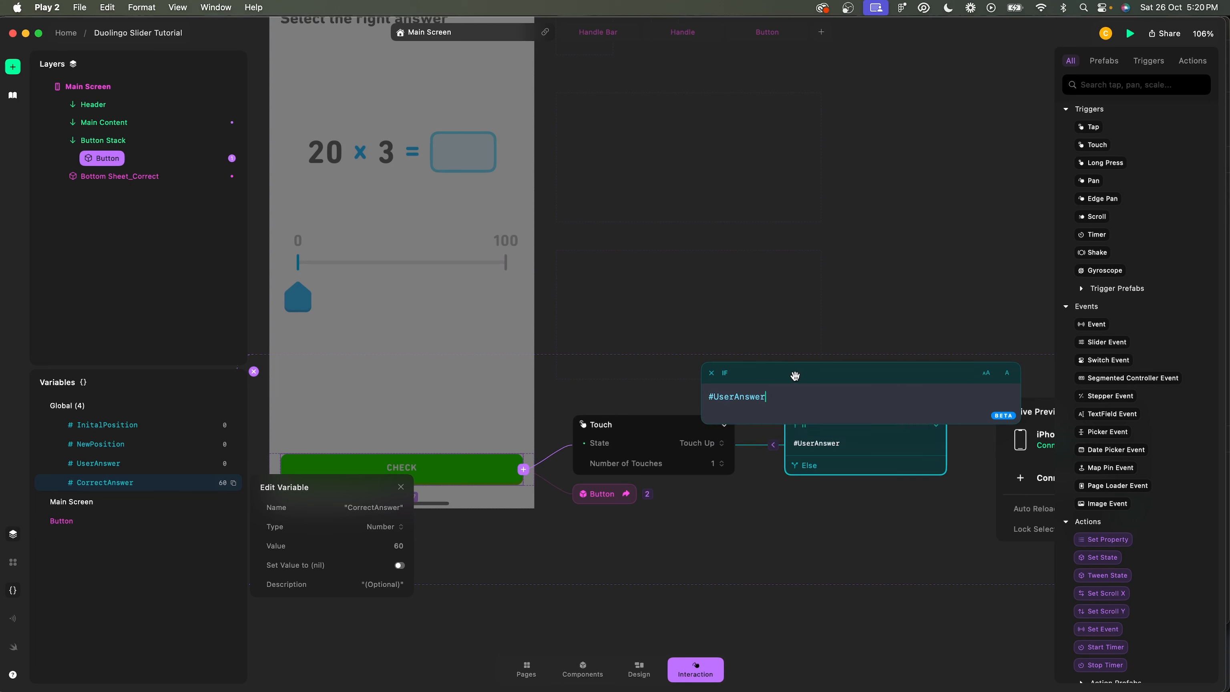
pyautogui.write('==')
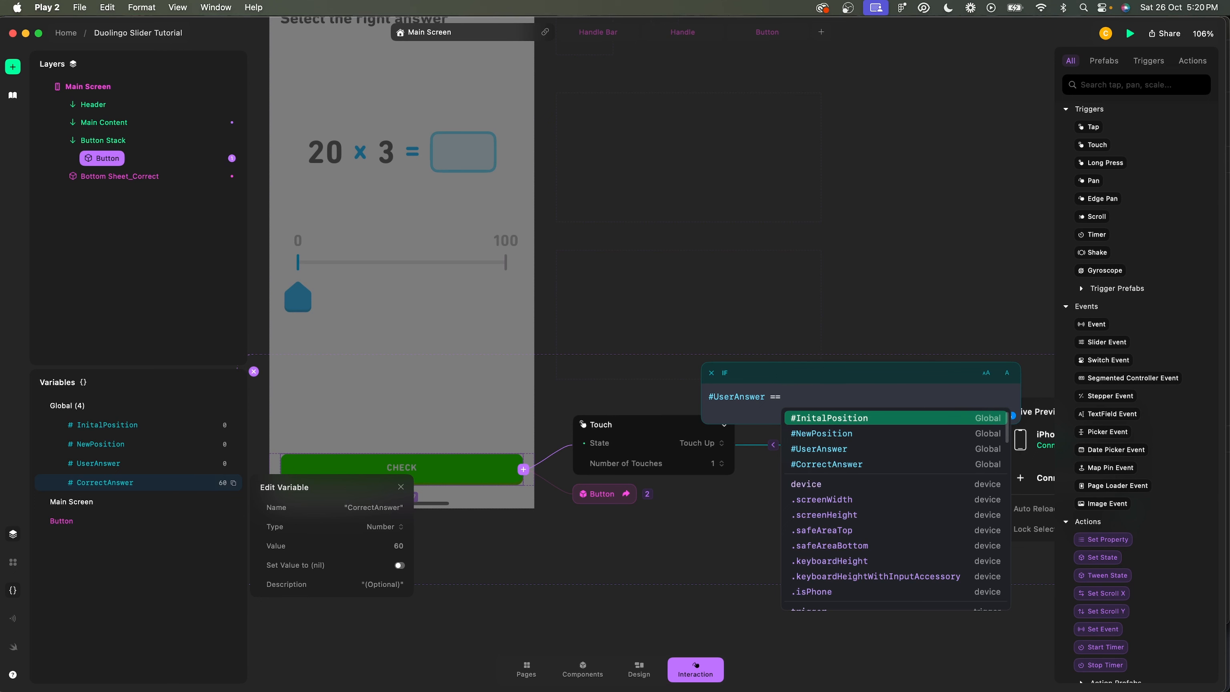
pyautogui.write(' co')
pyautogui.press('Return')
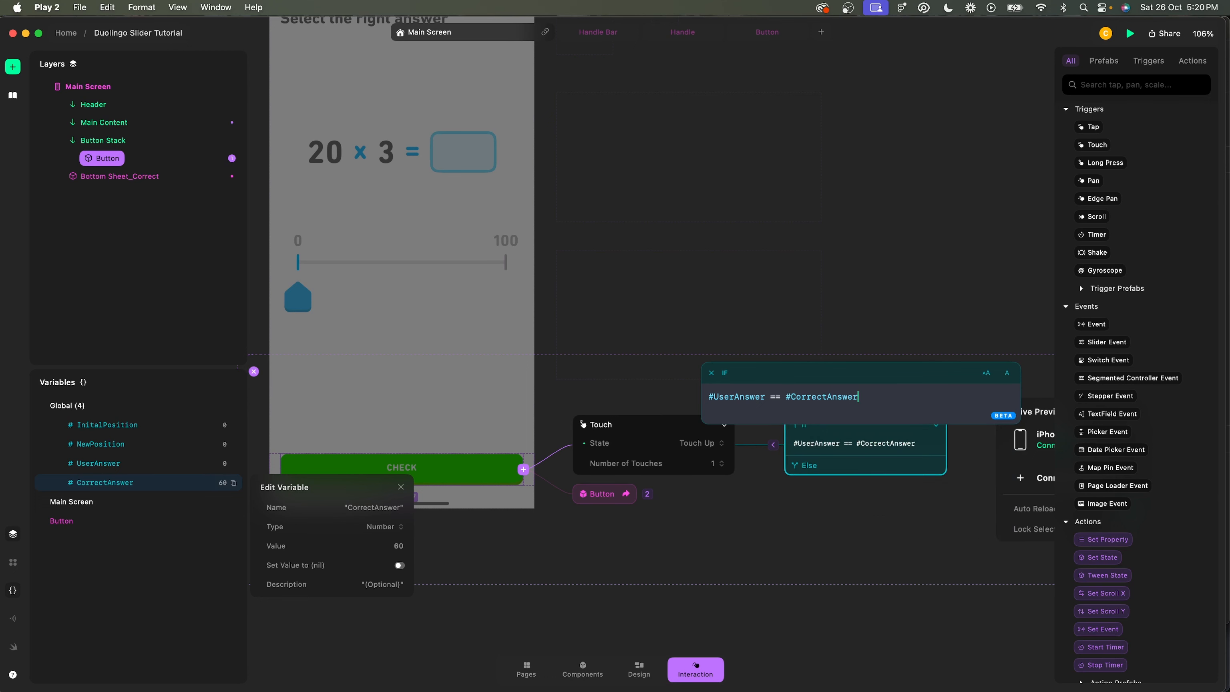
pyautogui.press('Return')
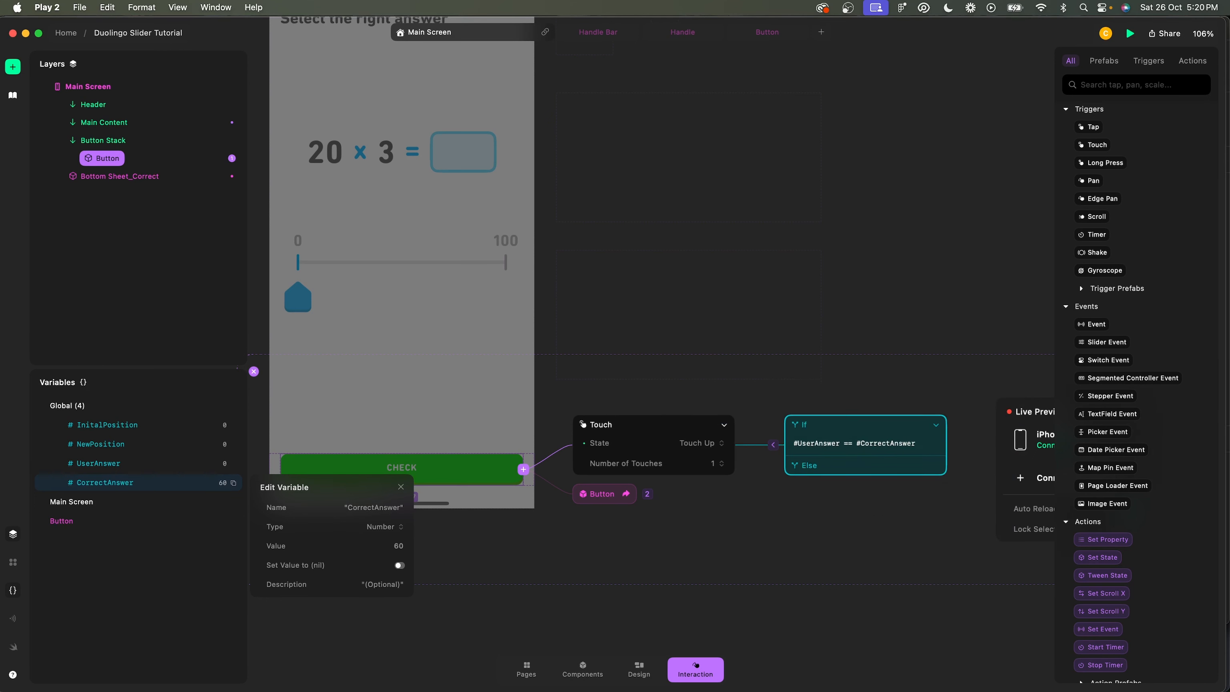
pyautogui.click(907, 524)
# Add a Set Property action to the If branch of the #UserAnswer == #CorrectAnswer condition, targeting Bottom Sheet_Correct.
pyautogui.hscroll(3, 906, 524)
pyautogui.click(823, 464)
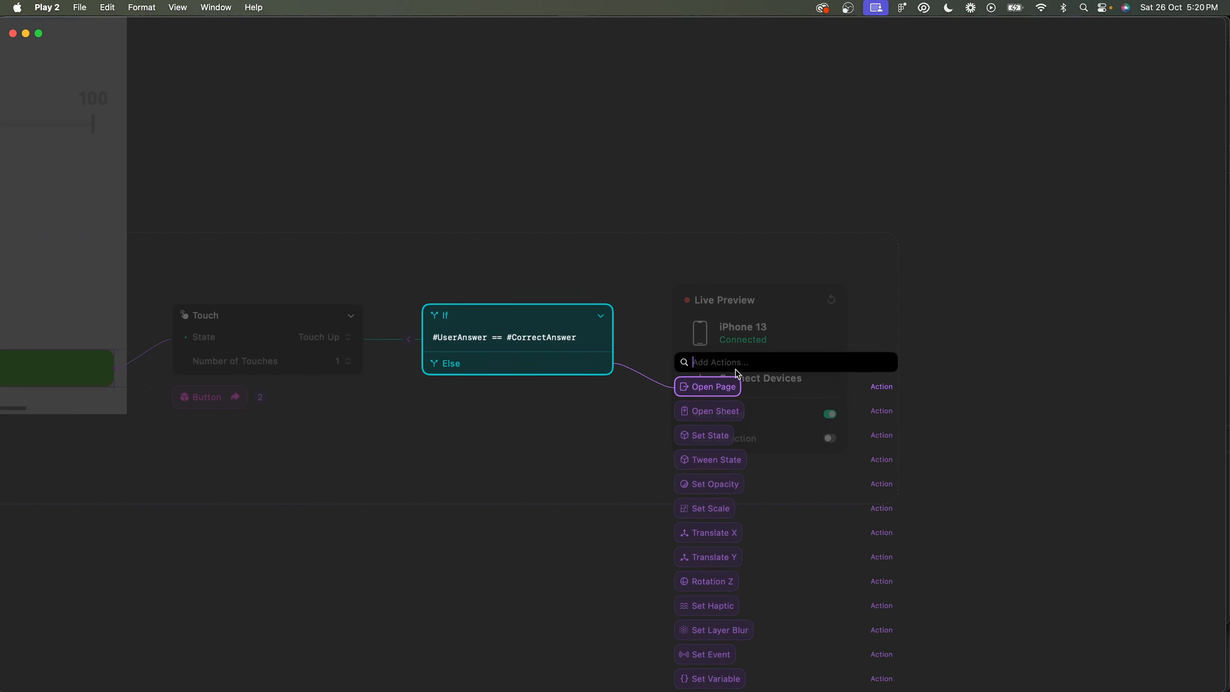
pyautogui.write('set')
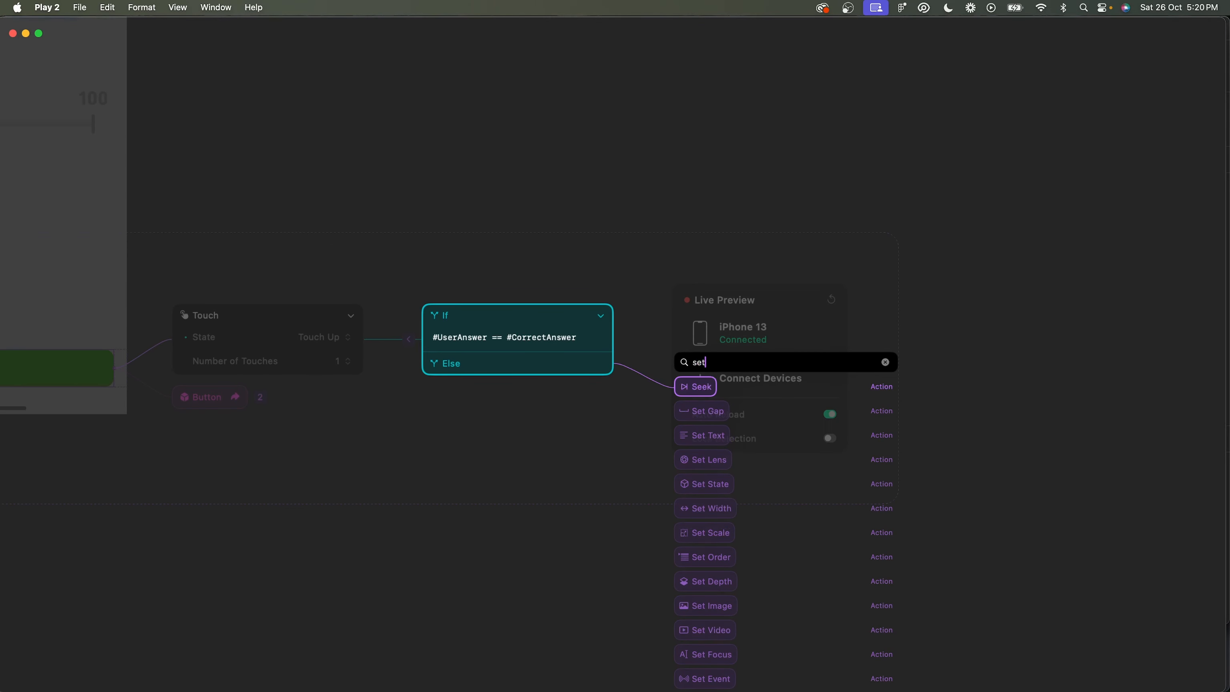
pyautogui.write(' po')
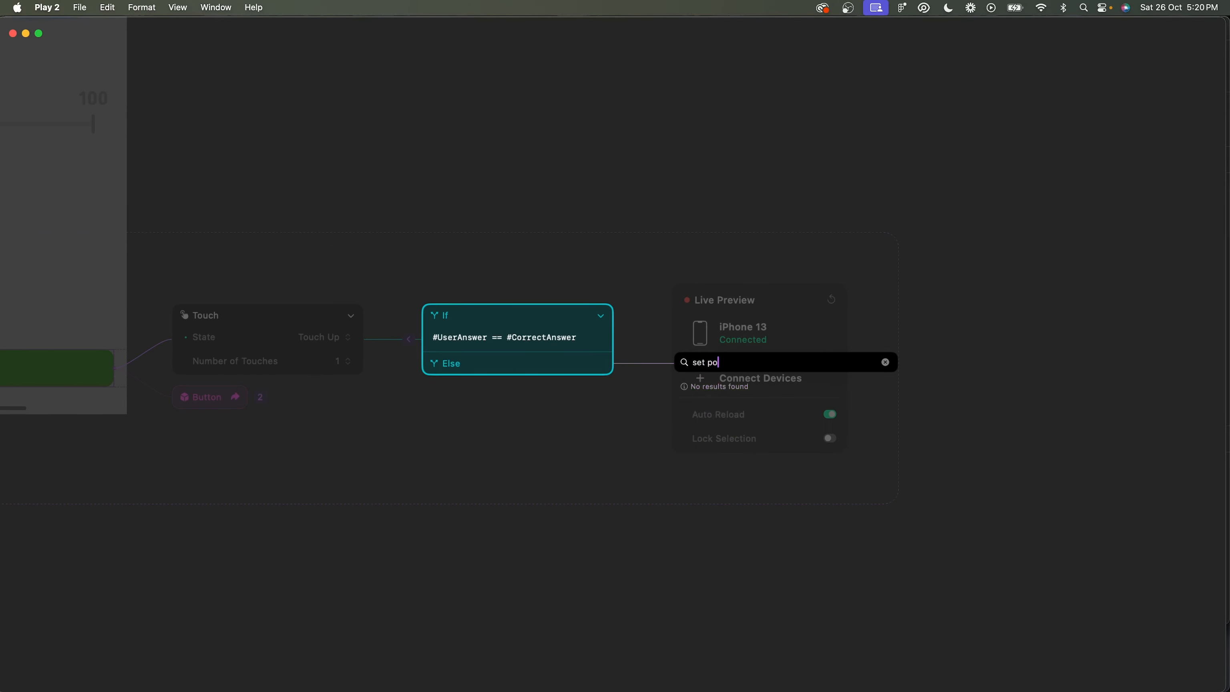
pyautogui.press('BackSpace')
pyautogui.press('BackSpace')
pyautogui.write('pro')
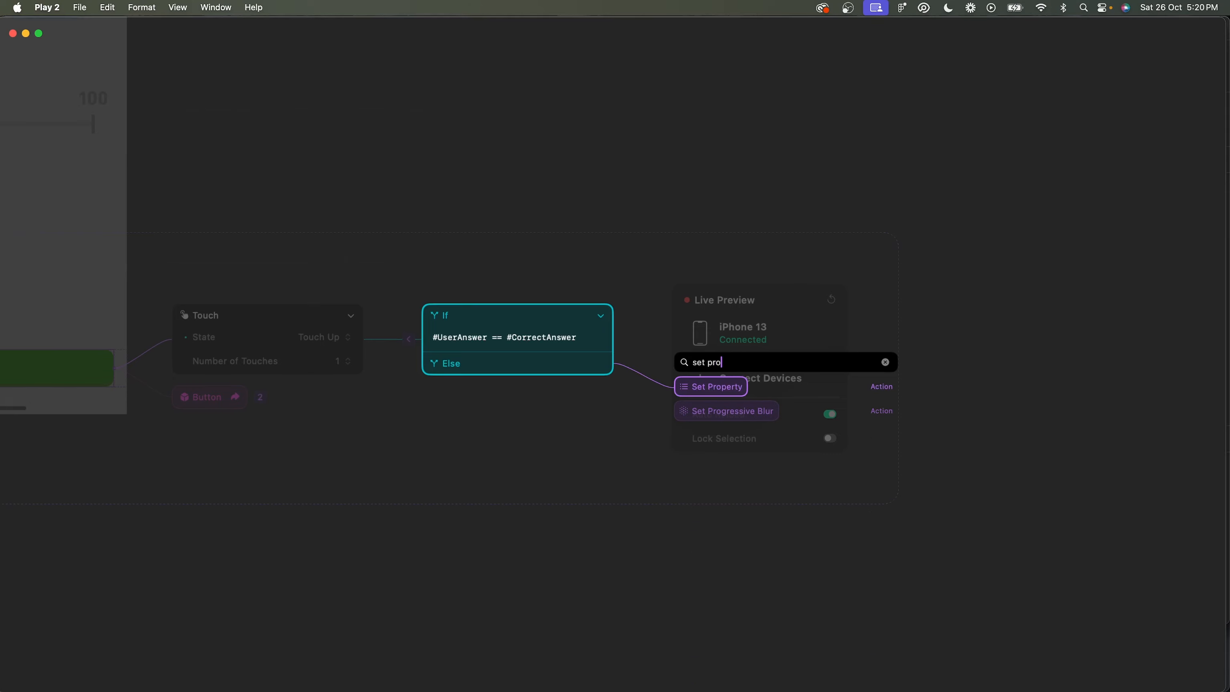
pyautogui.press('Return')
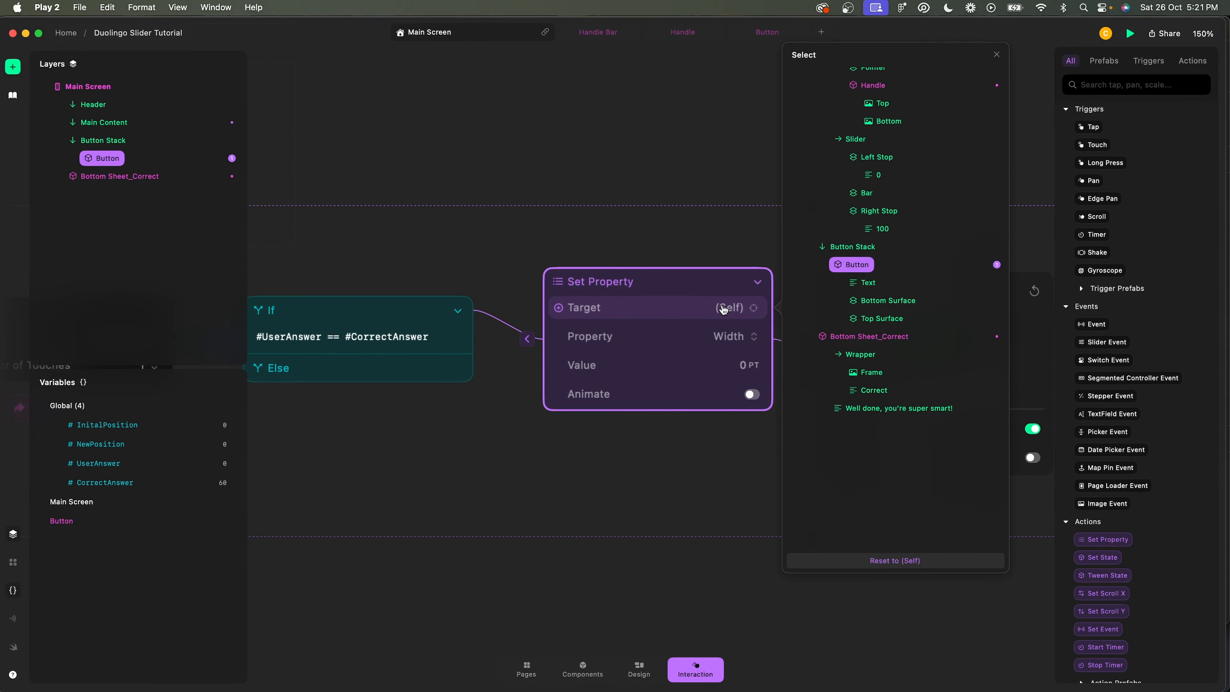
pyautogui.click(865, 339)
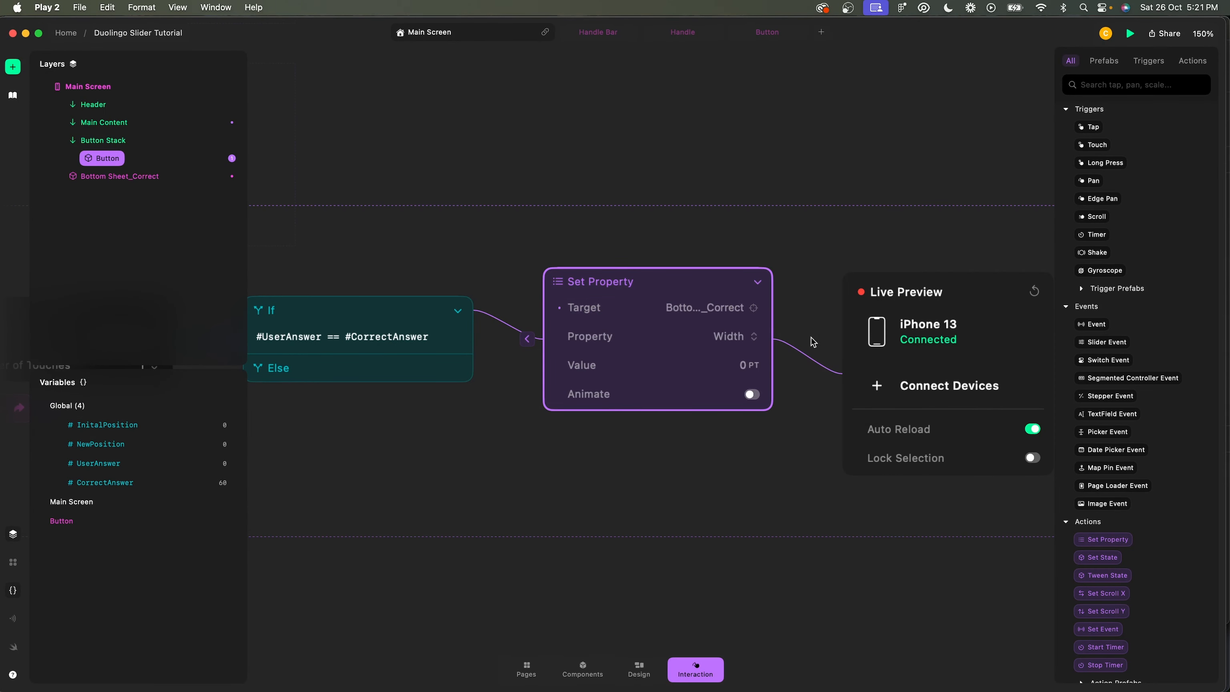
# Make the Set Property action for Bottom Sheet_Correct change its Offset Y.
pyautogui.click(732, 337)
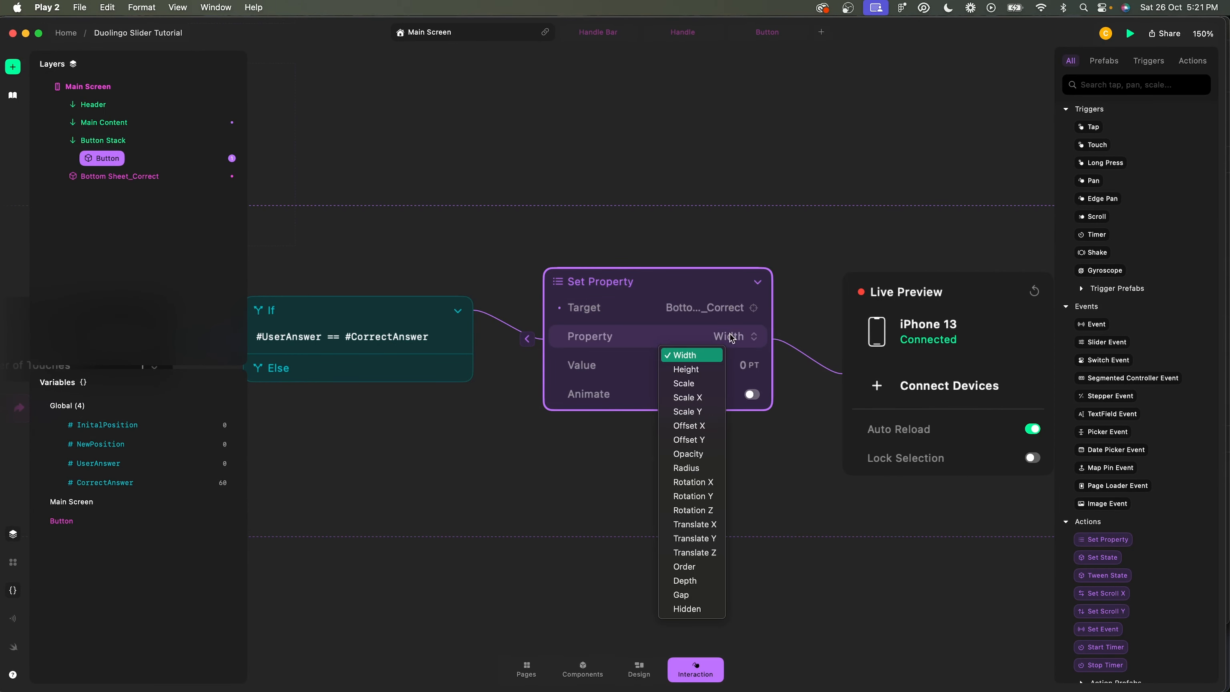
pyautogui.click(697, 425)
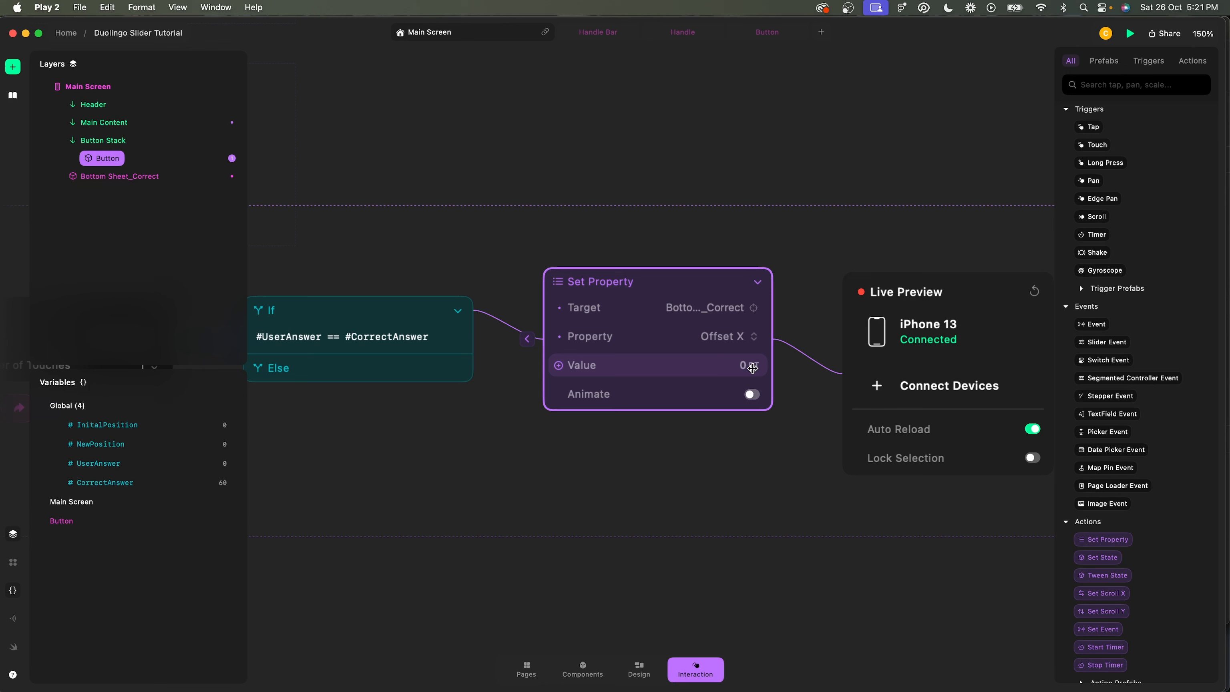
pyautogui.click(726, 337)
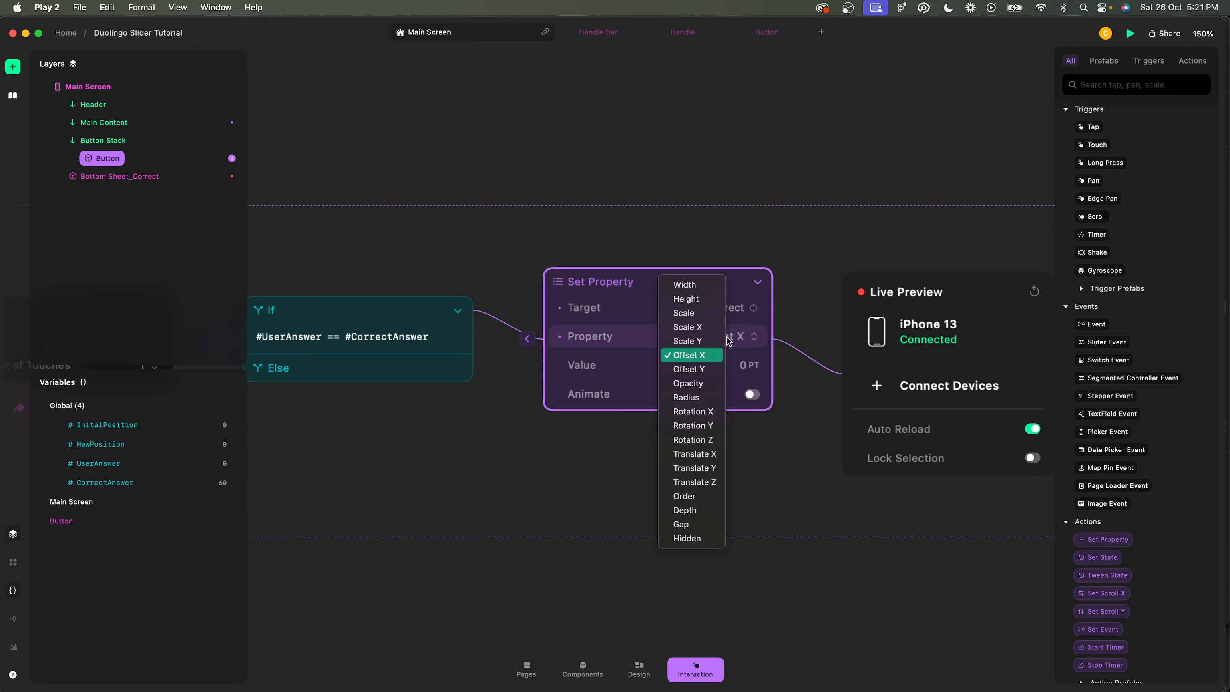
pyautogui.click(703, 366)
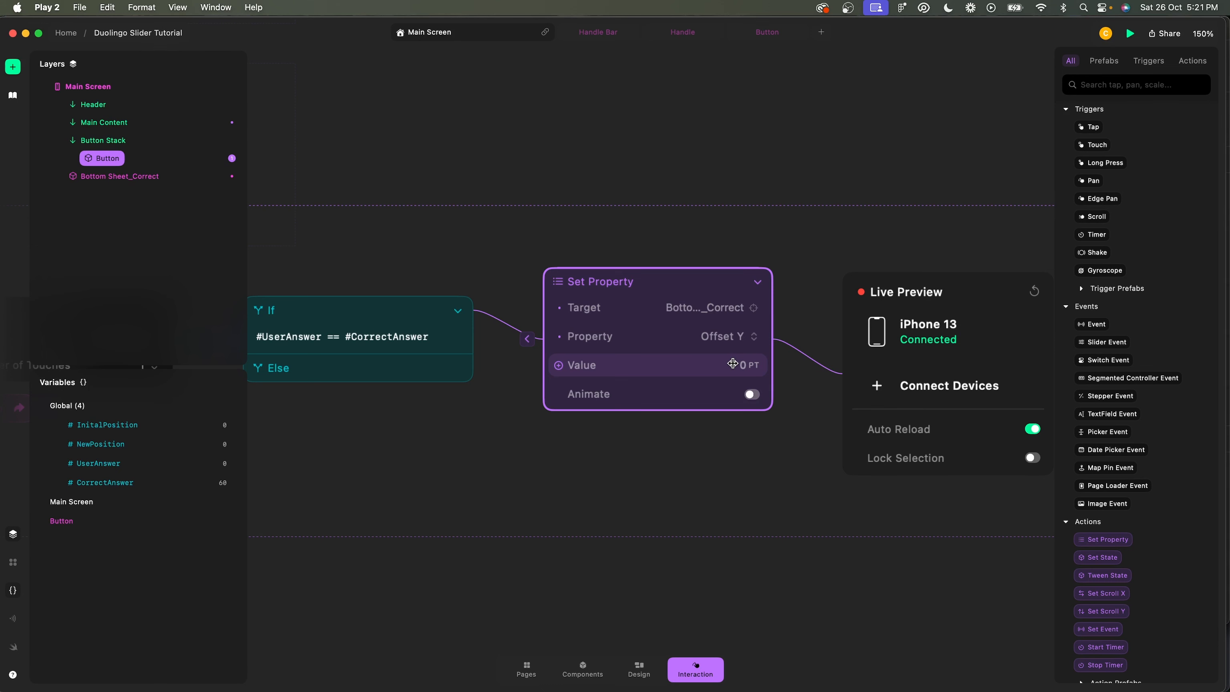
# Animate the Offset Y change with a 0.25 s duration and Spring easing at intensity 0.2.
pyautogui.click(751, 394)
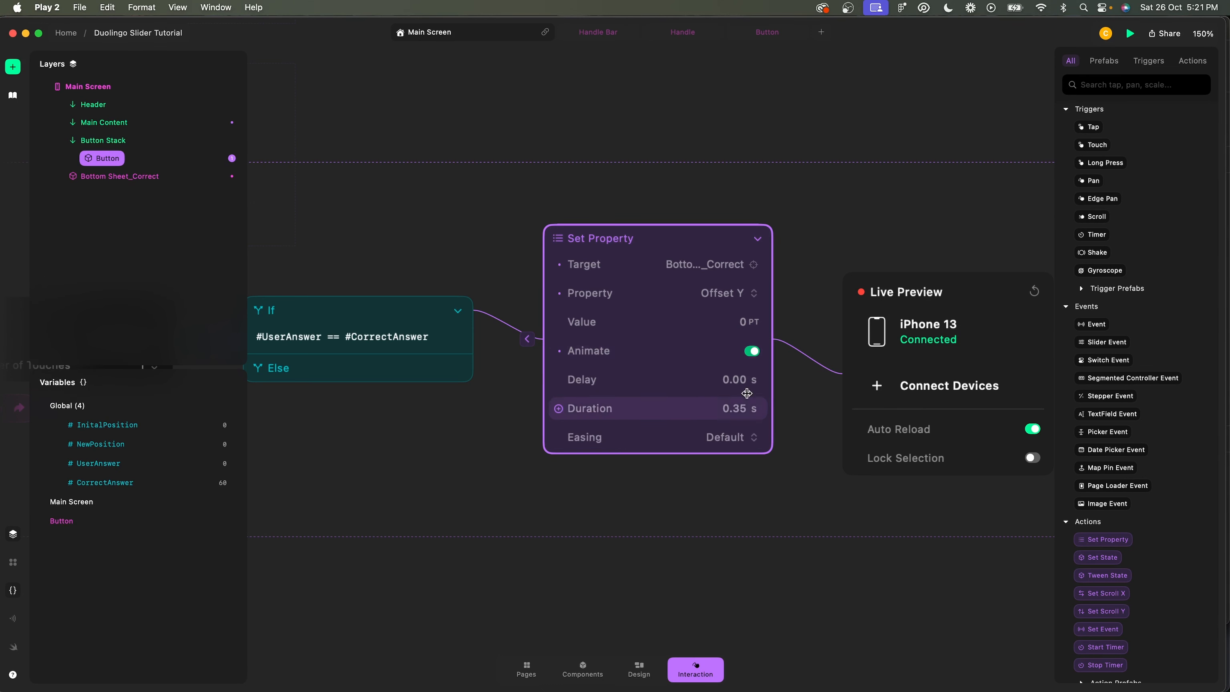
pyautogui.click(739, 408)
pyautogui.write('0.25')
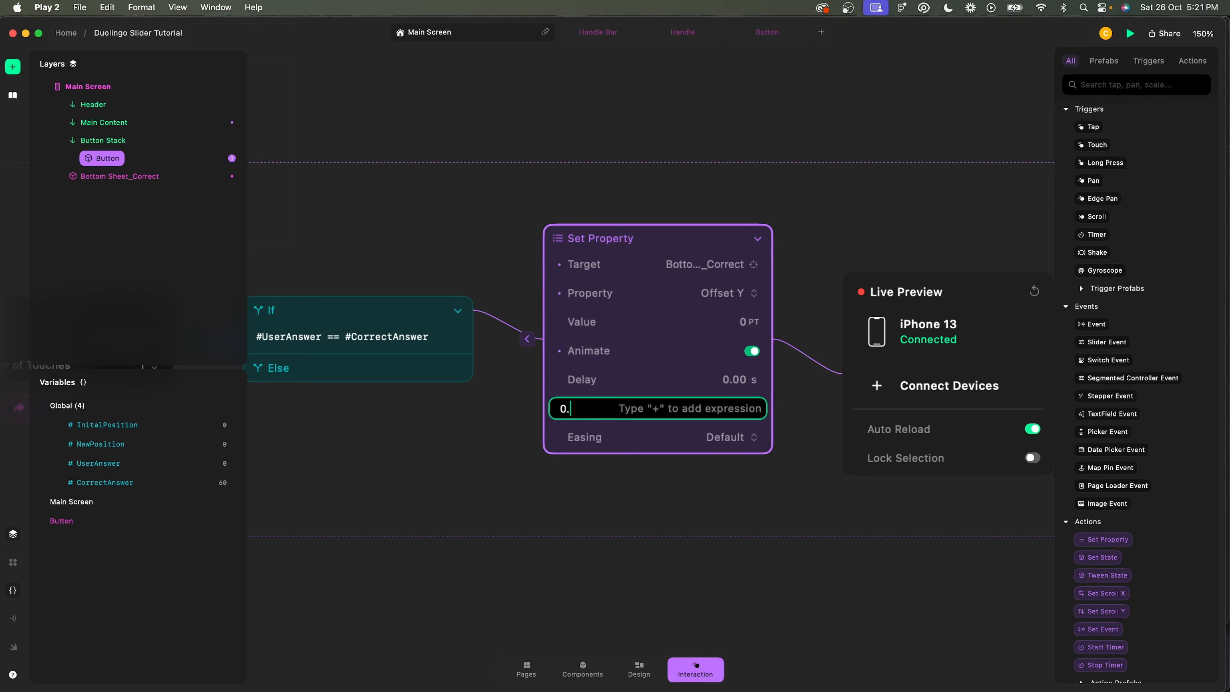
pyautogui.press('Return')
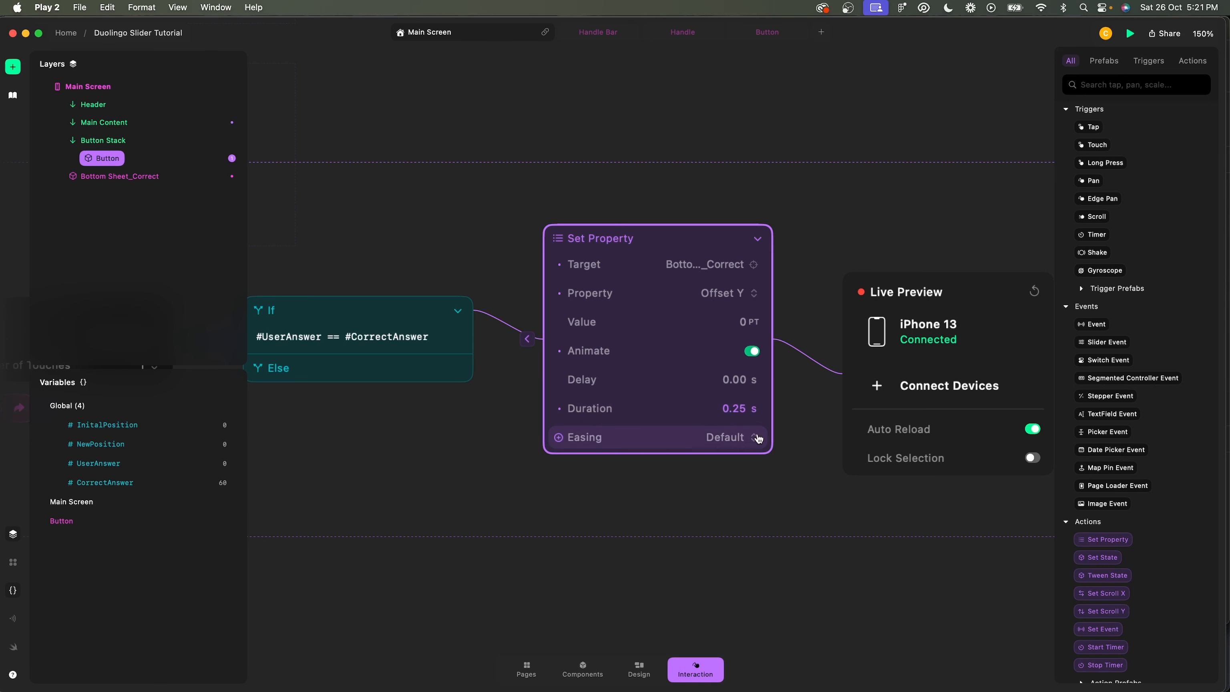
pyautogui.click(734, 436)
pyautogui.click(697, 543)
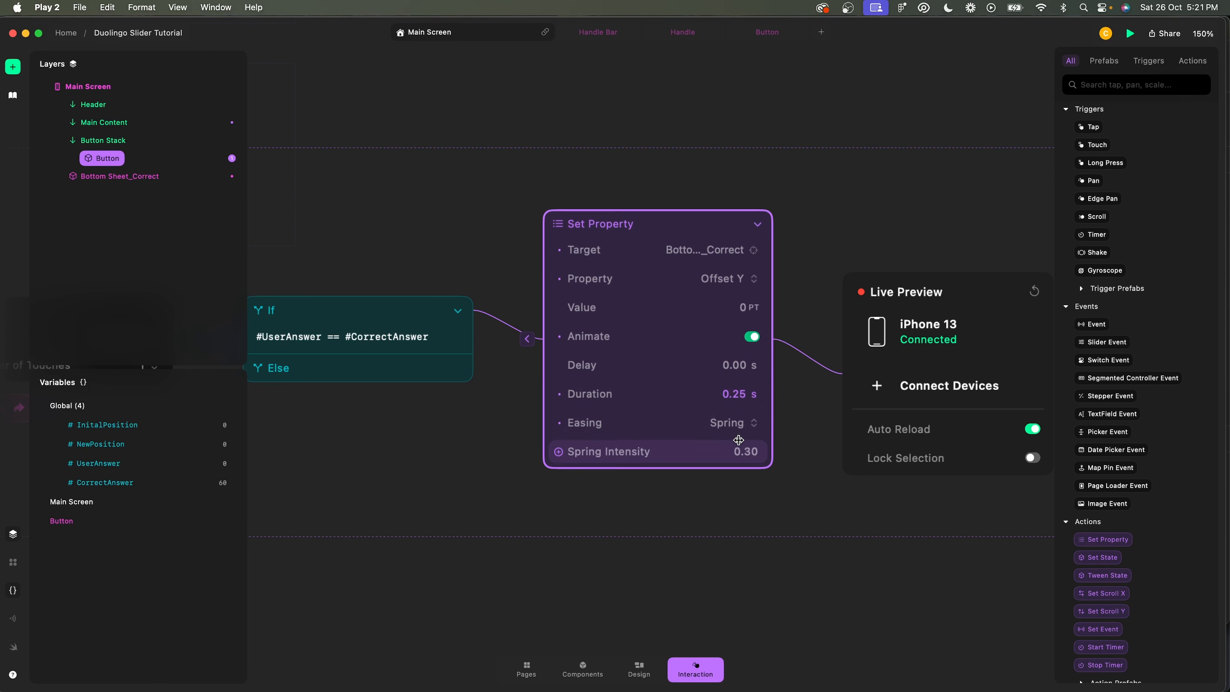
pyautogui.click(747, 452)
pyautogui.write('0.2')
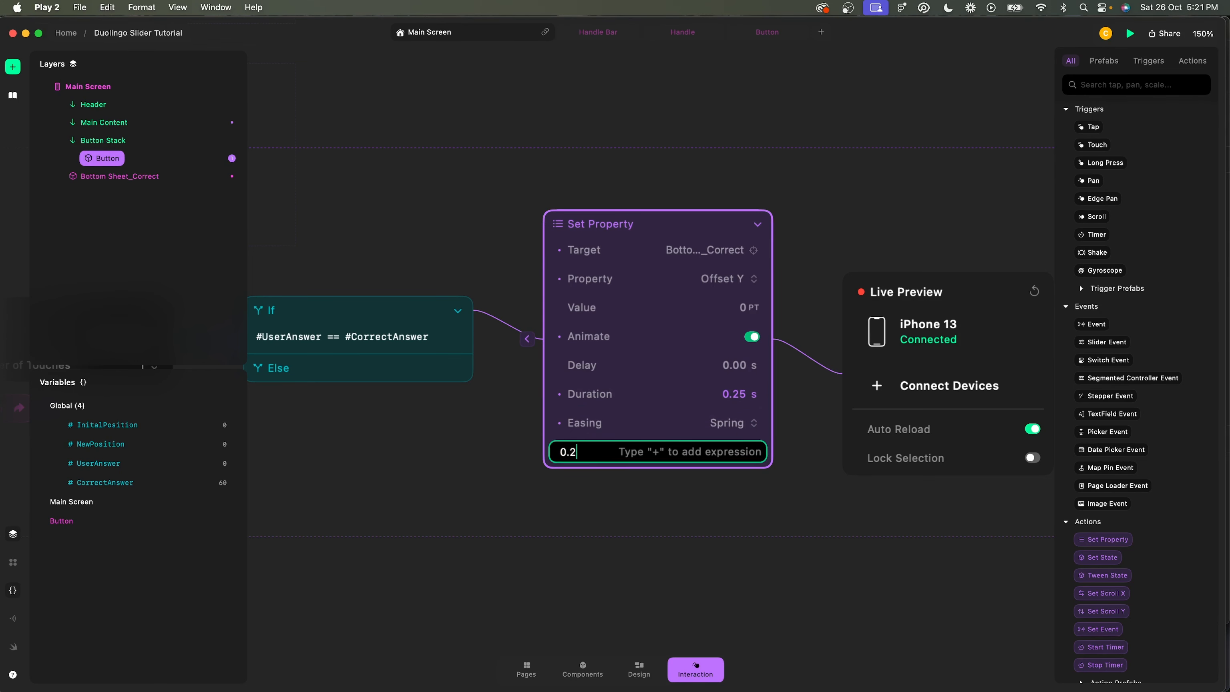
pyautogui.press('Return')
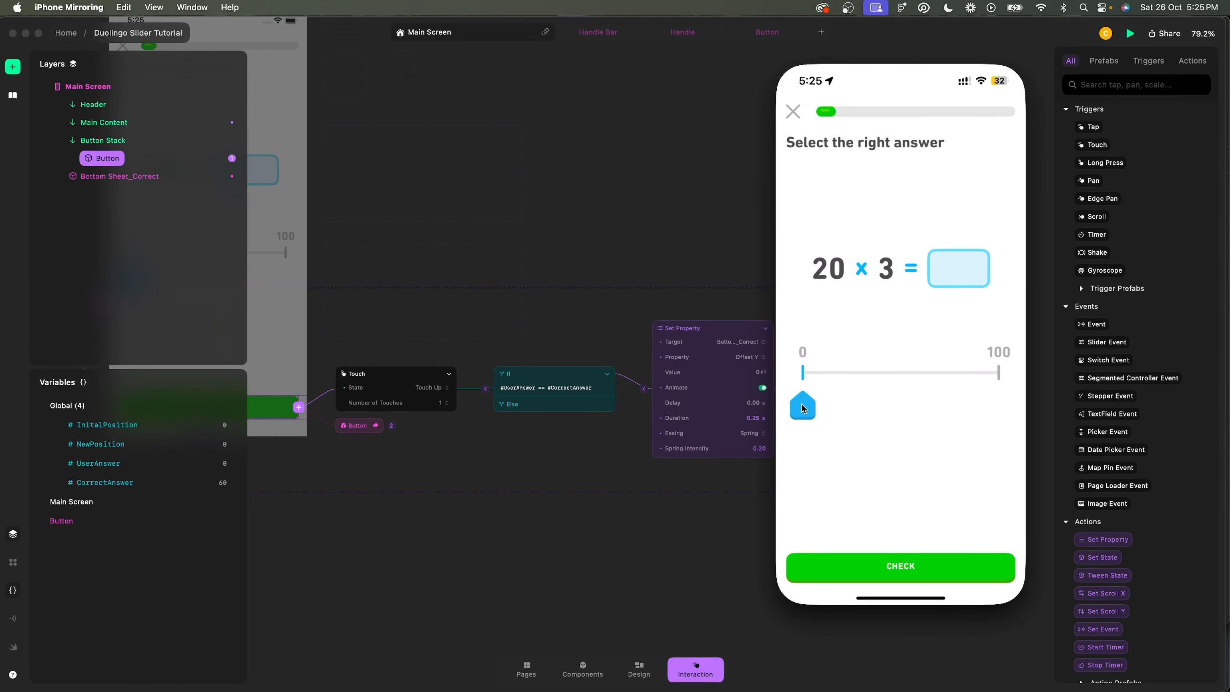
# Test the prototype in iPhone Mirroring by sliding the handle to 60 and checking the answer, then return to Play.
pyautogui.moveTo(802, 409); pyautogui.dragTo(926, 410)
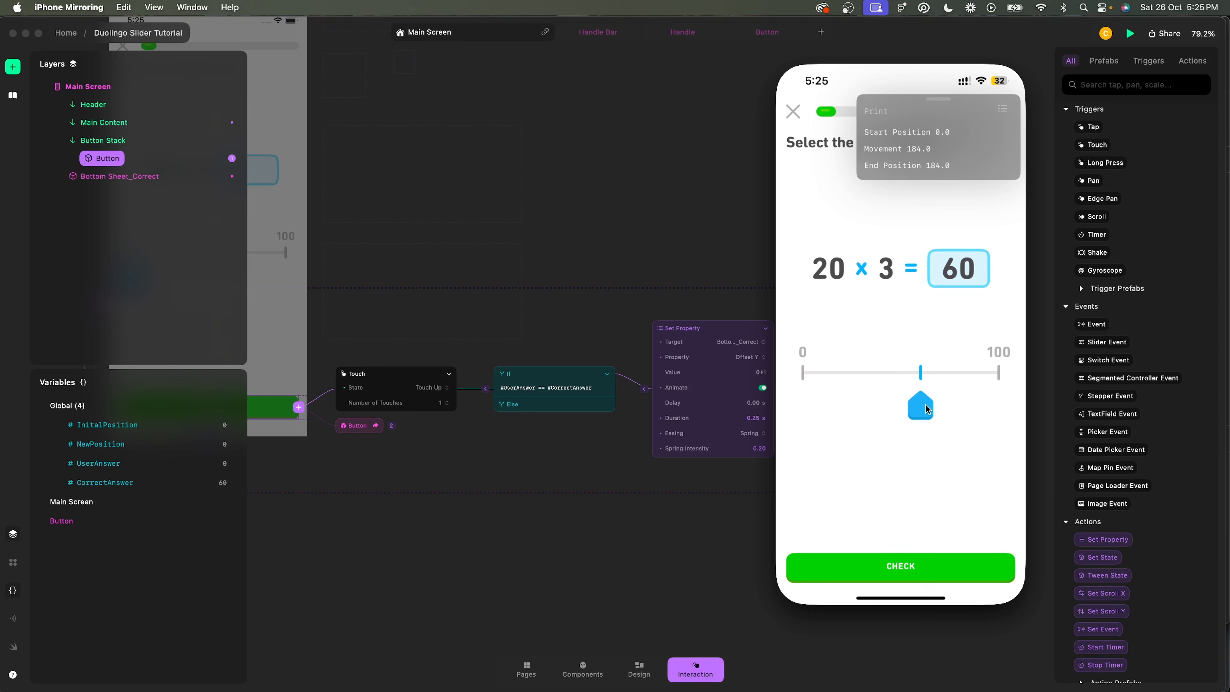
pyautogui.click(934, 572)
pyautogui.click(935, 572)
pyautogui.click(615, 495)
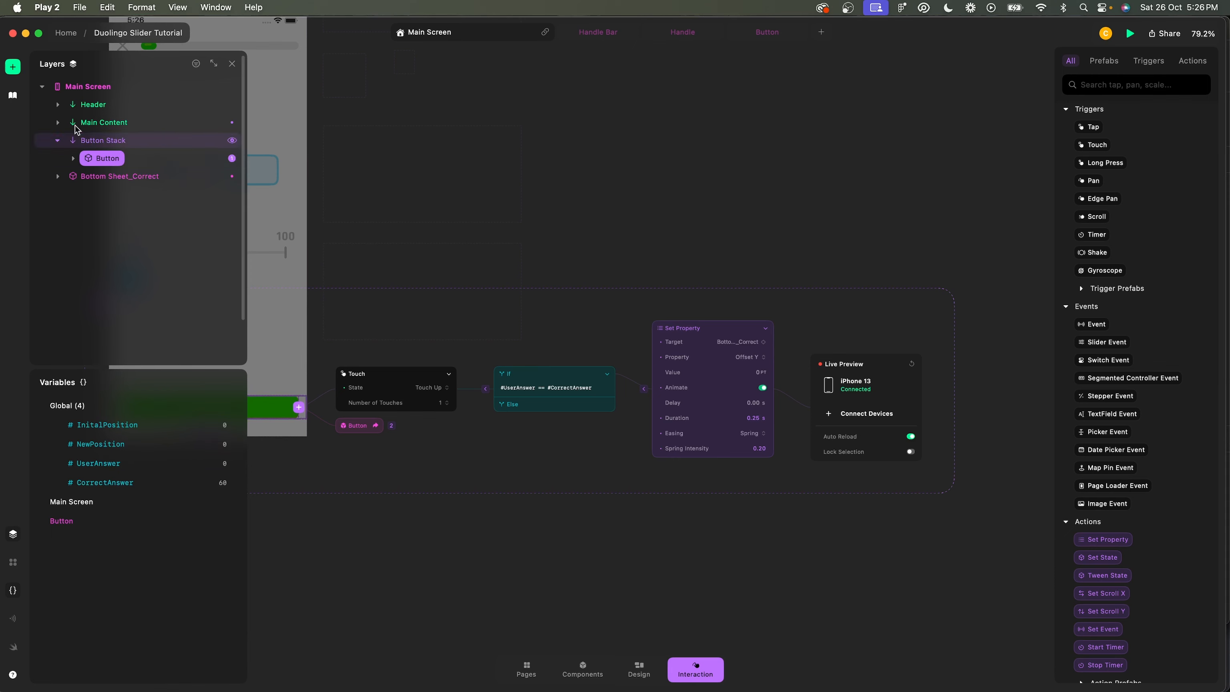
# Examine the Handle Bar's Pan interactions, including the #UserAnswer Set Variable expression and the answer box's Set Text expression.
pyautogui.click(57, 122)
pyautogui.click(133, 284)
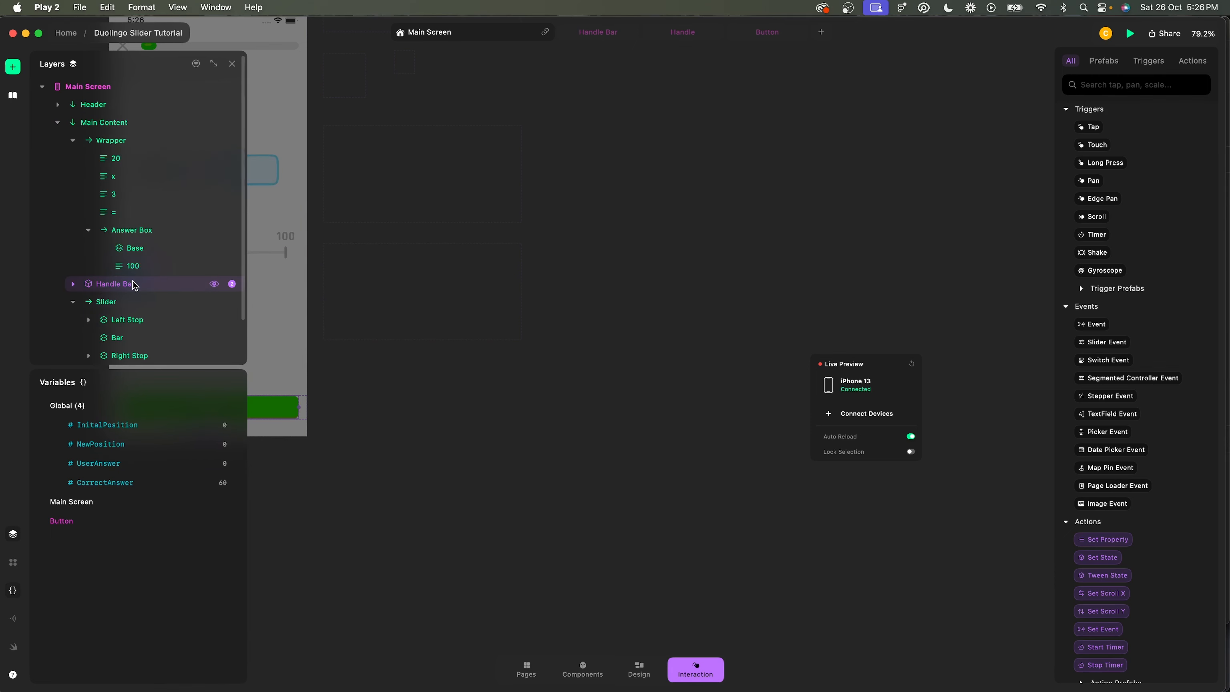
pyautogui.hscroll(-2, 546, 485)
pyautogui.scroll(5, 467, 425)
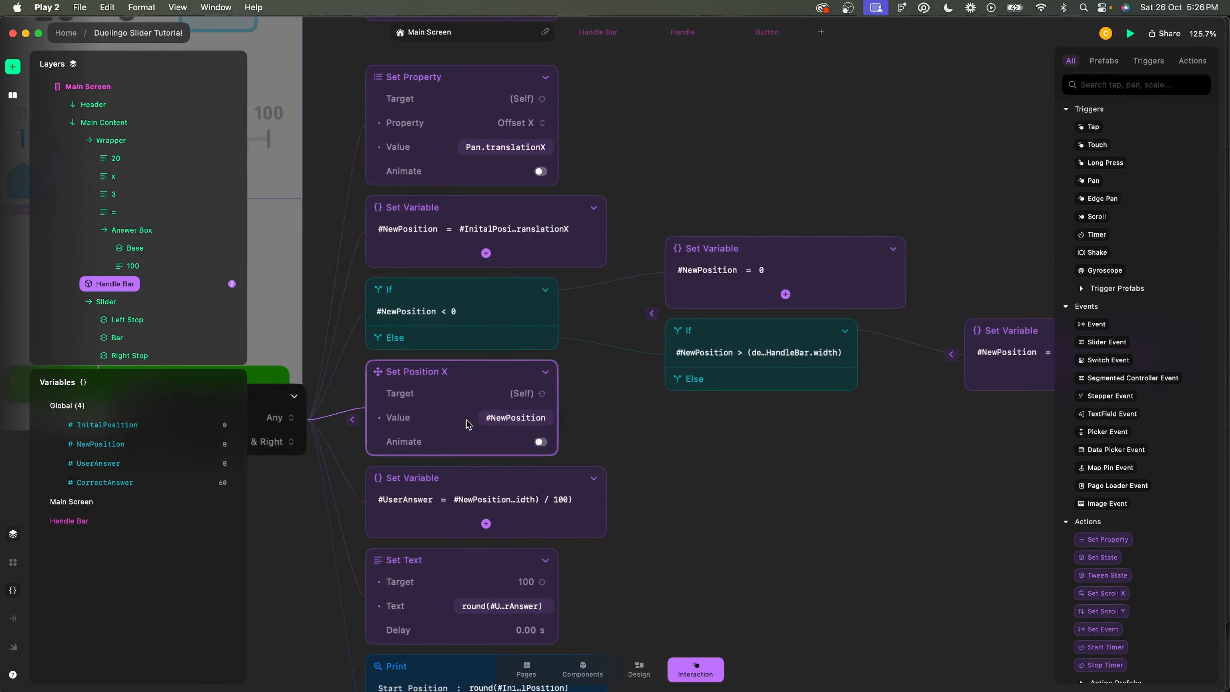
pyautogui.scroll(3, 467, 424)
pyautogui.click(532, 429)
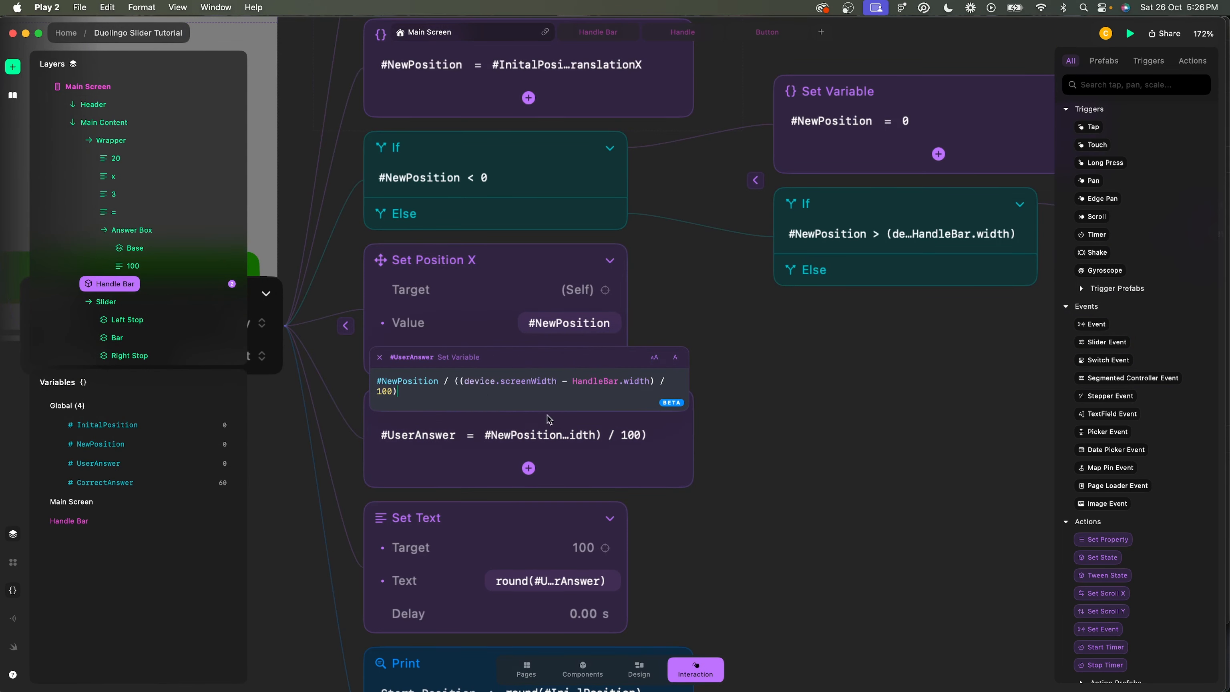
pyautogui.click(735, 462)
pyautogui.click(551, 581)
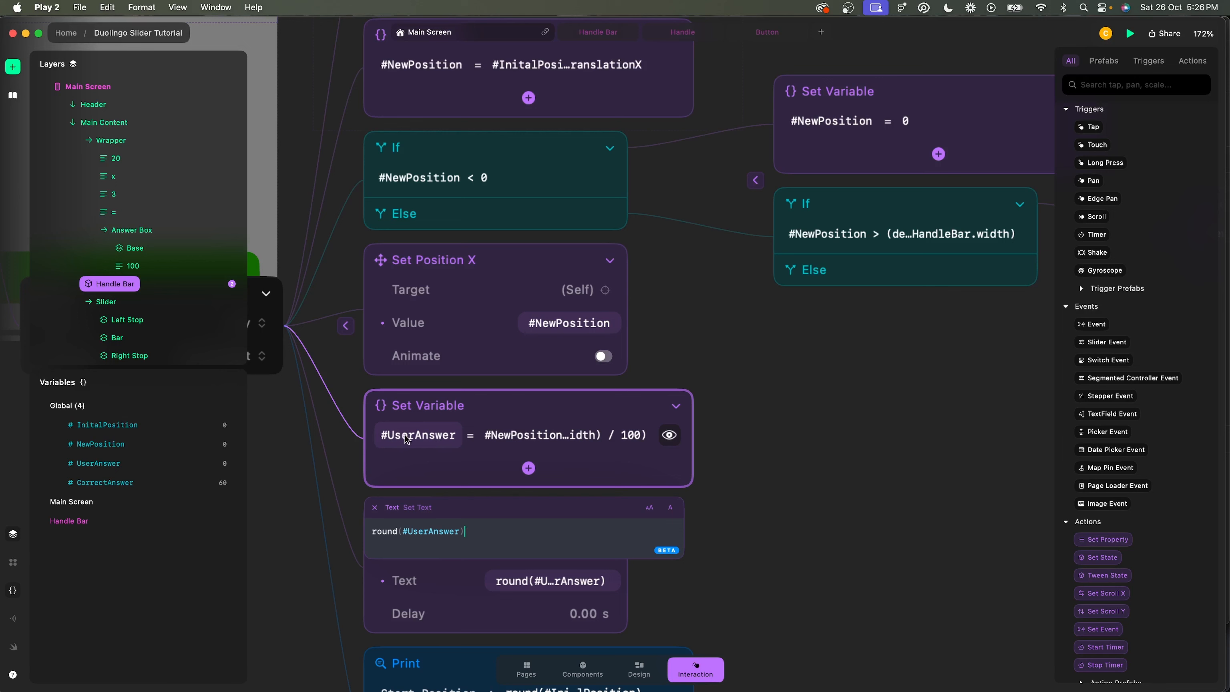
pyautogui.click(743, 587)
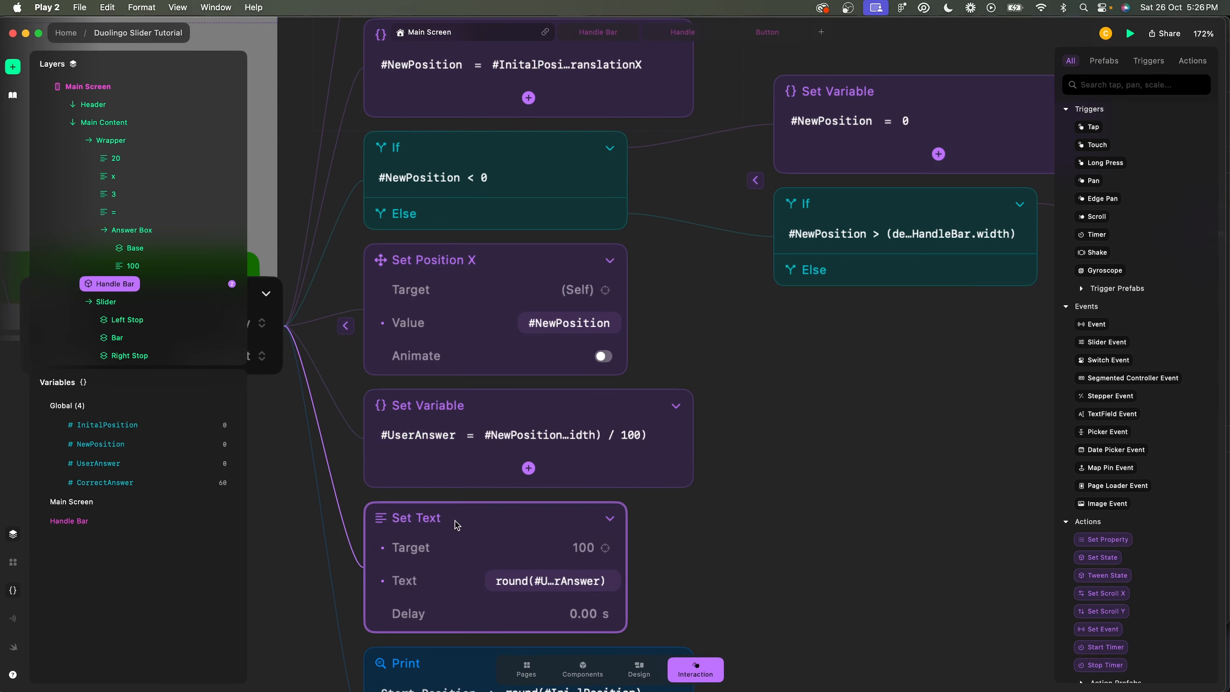
# Compare the Set Text expression with the #UserAnswer Set Variable expression to see where the answer gets rounded.
pyautogui.click(546, 586)
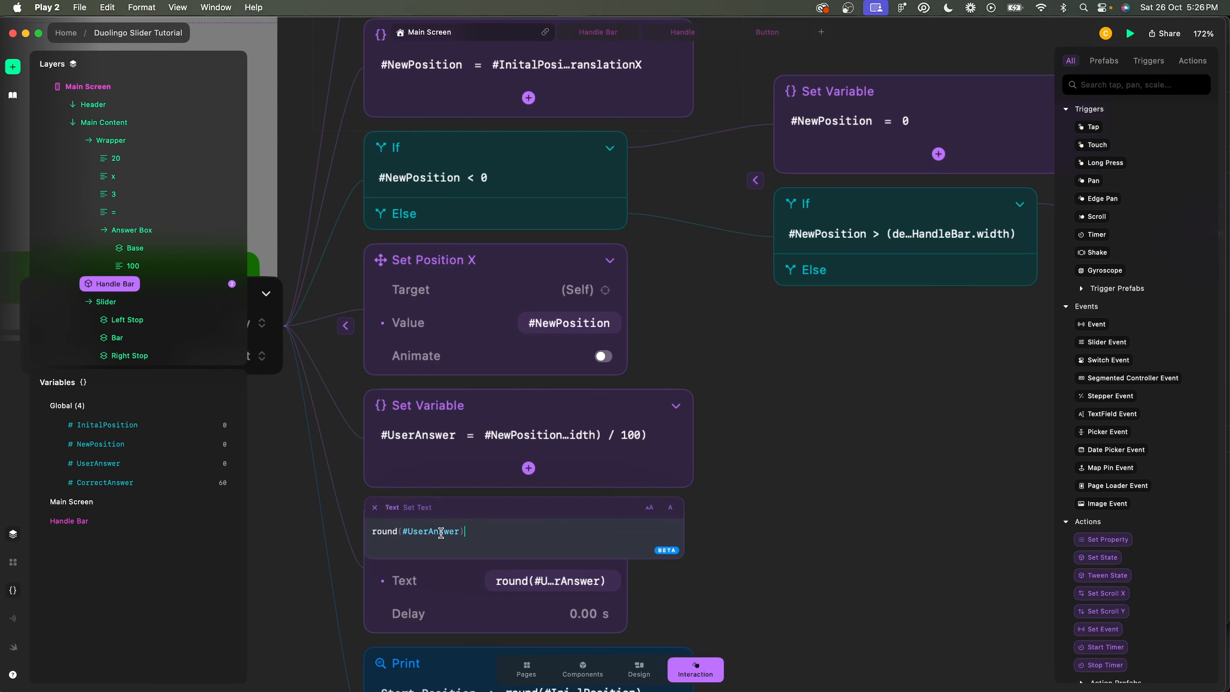
pyautogui.click(441, 438)
pyautogui.click(430, 438)
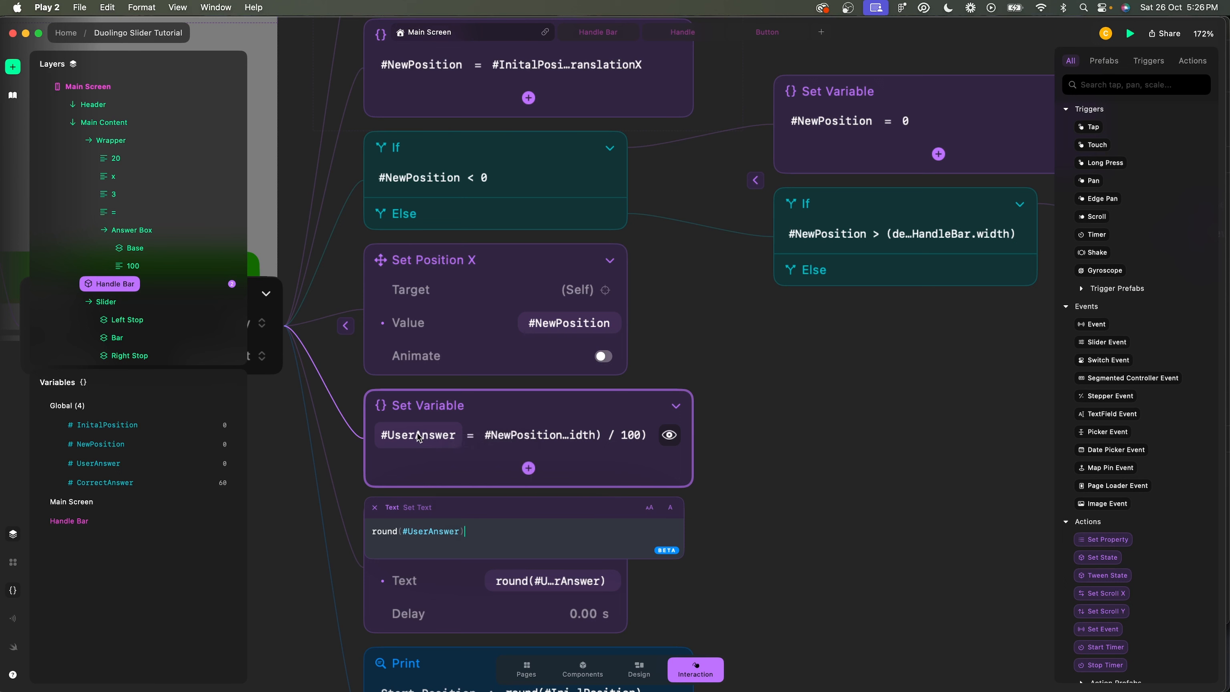
pyautogui.click(510, 434)
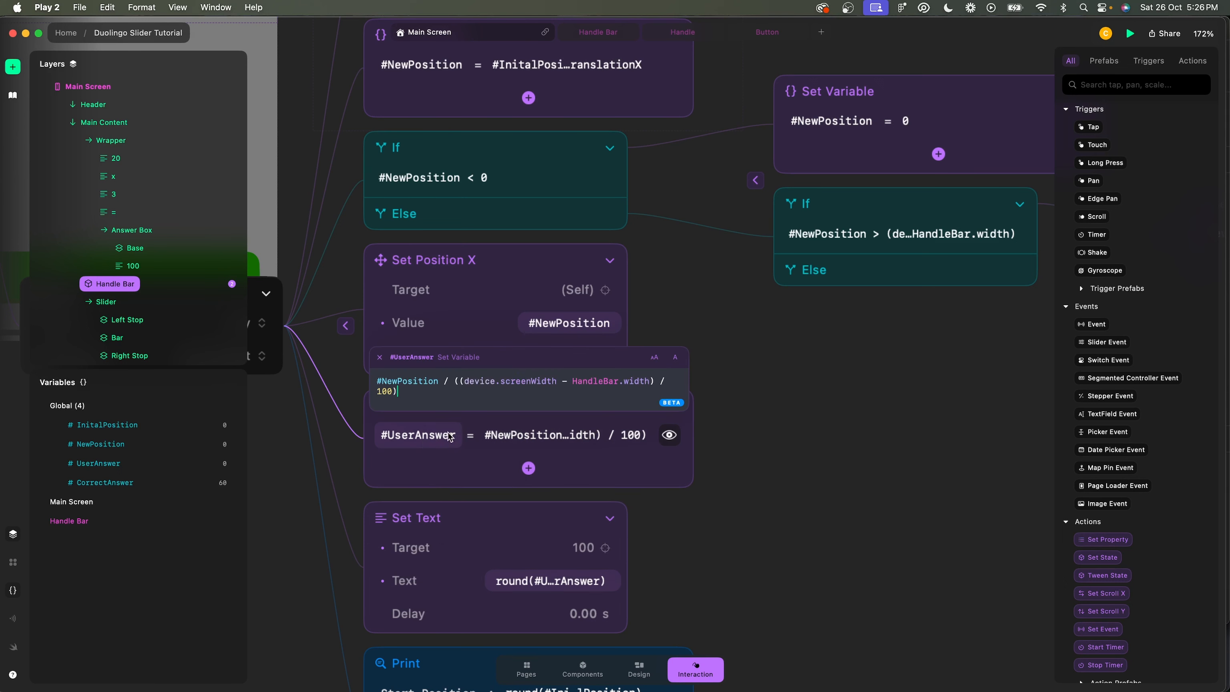
pyautogui.click(714, 466)
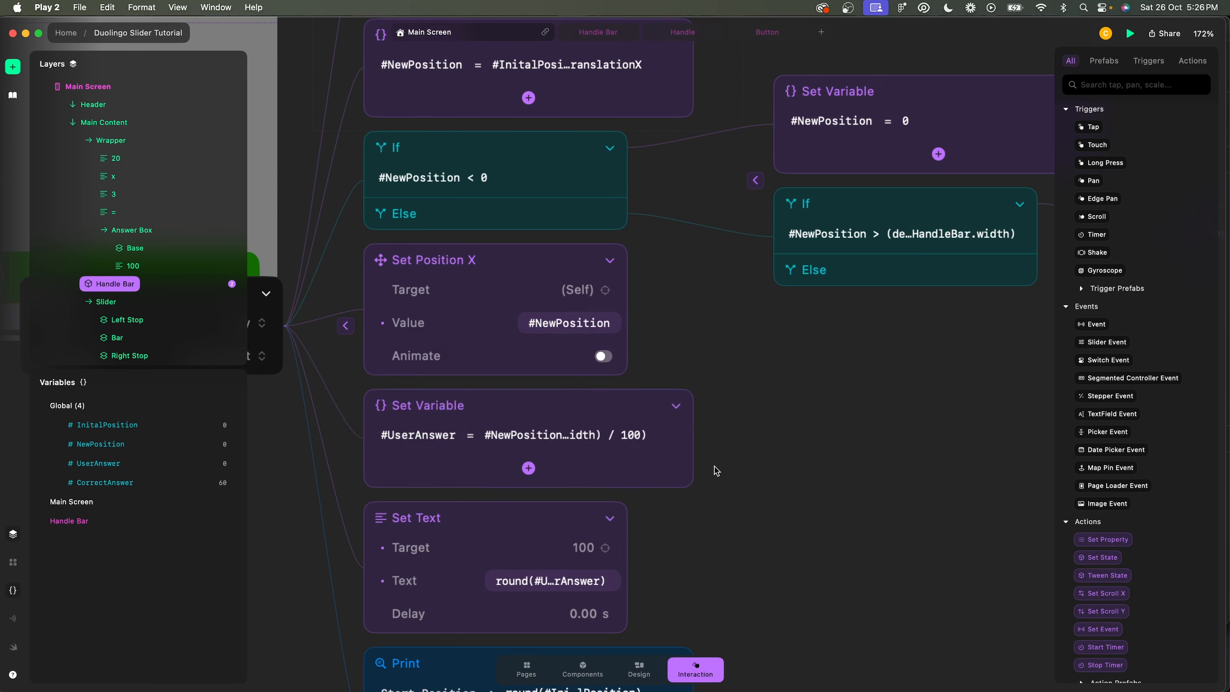
pyautogui.click(519, 437)
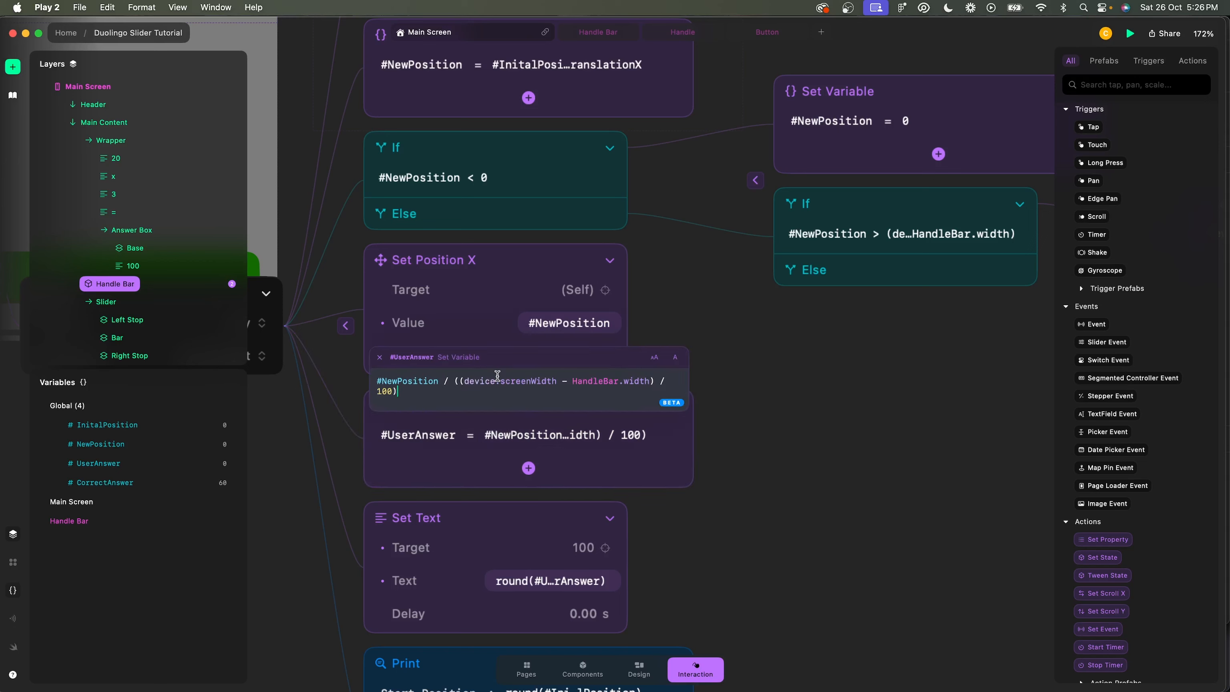
pyautogui.click(728, 348)
# Insert round(#UserAnswer) at the start of the If condition in the CHECK button's Touch interaction.
pyautogui.scroll(-5, 728, 347)
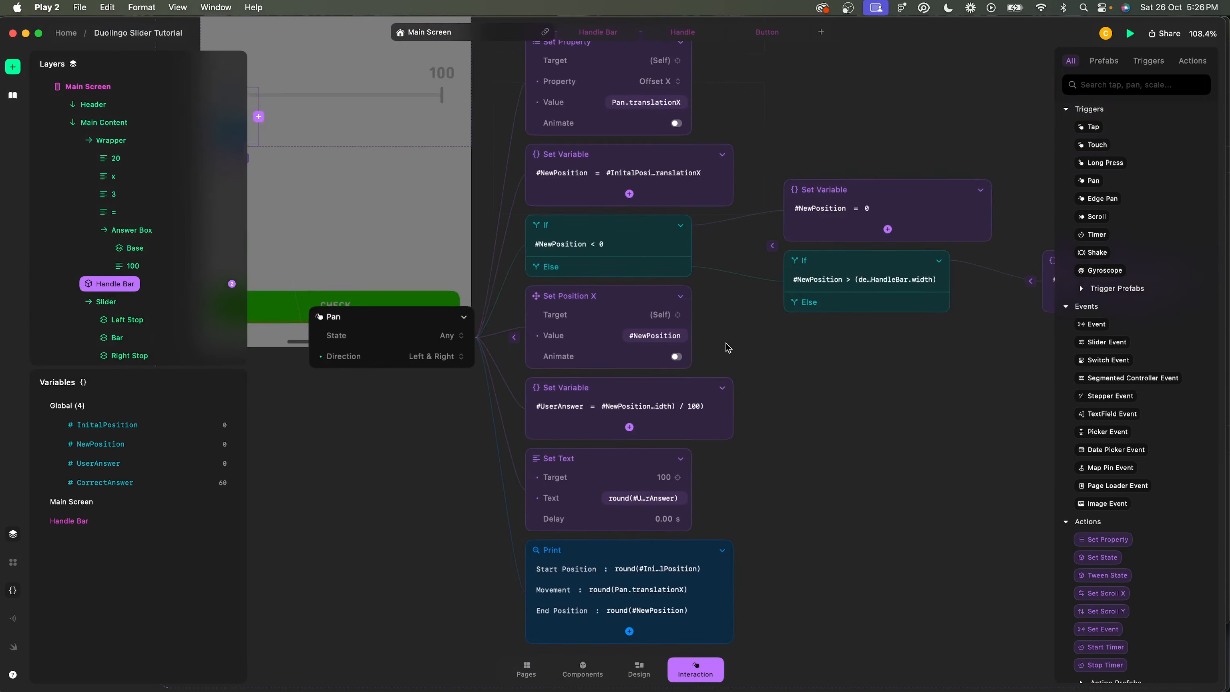
pyautogui.click(727, 347)
pyautogui.click(402, 306)
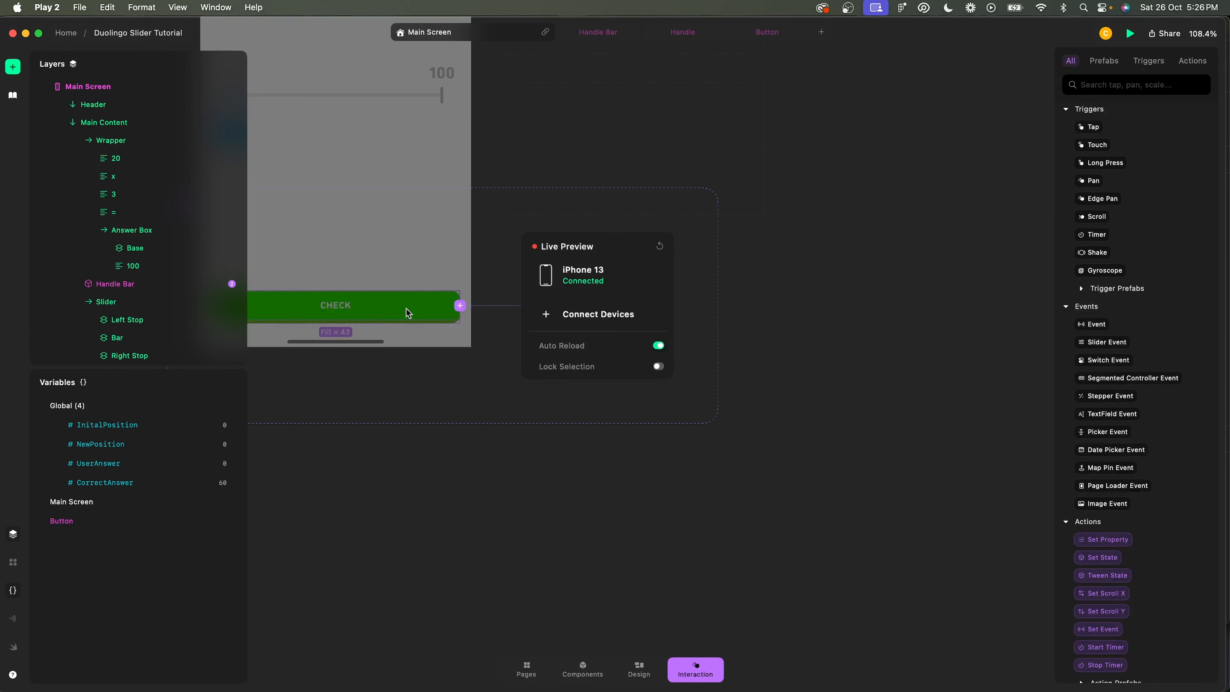
pyautogui.scroll(-3, 147, 320)
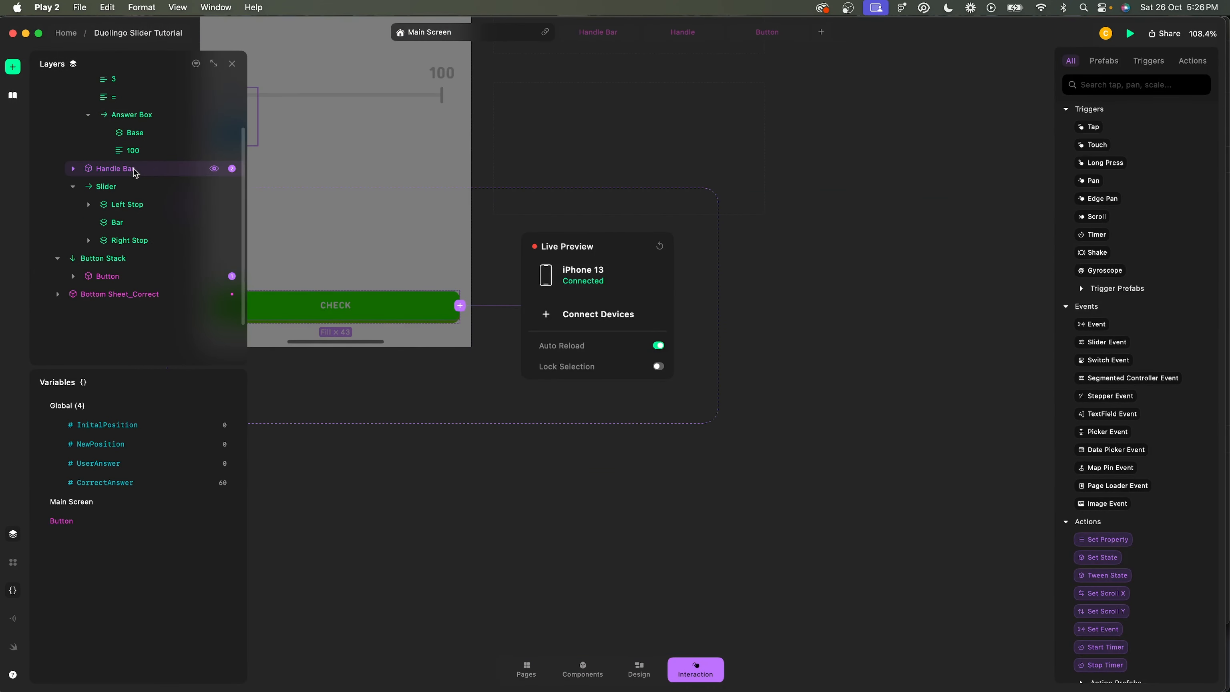
pyautogui.click(151, 279)
pyautogui.scroll(5, 842, 293)
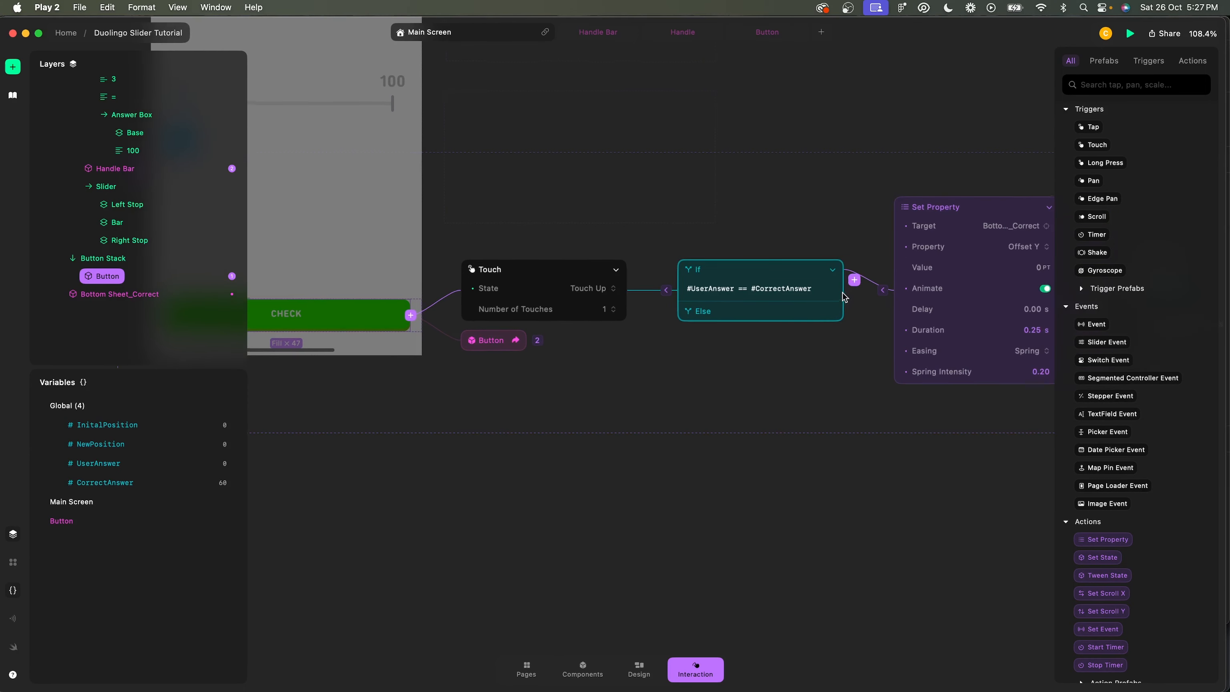
pyautogui.click(809, 273)
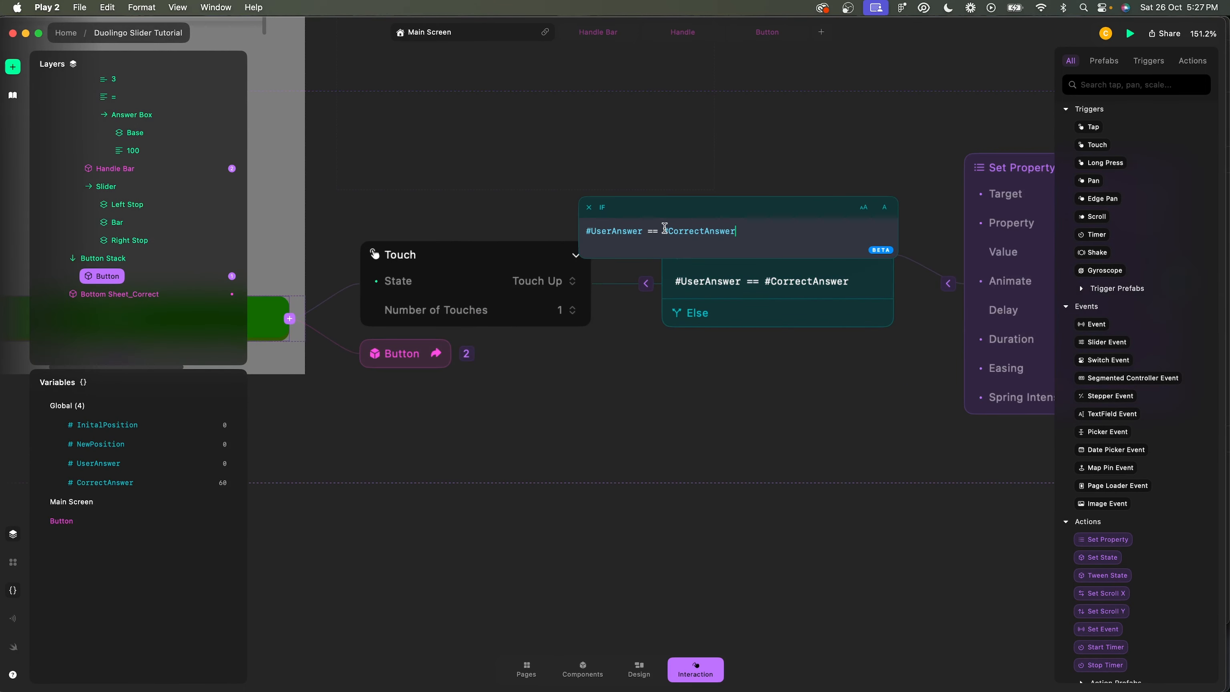
pyautogui.click(587, 231)
pyautogui.write('roun')
pyautogui.press('Return')
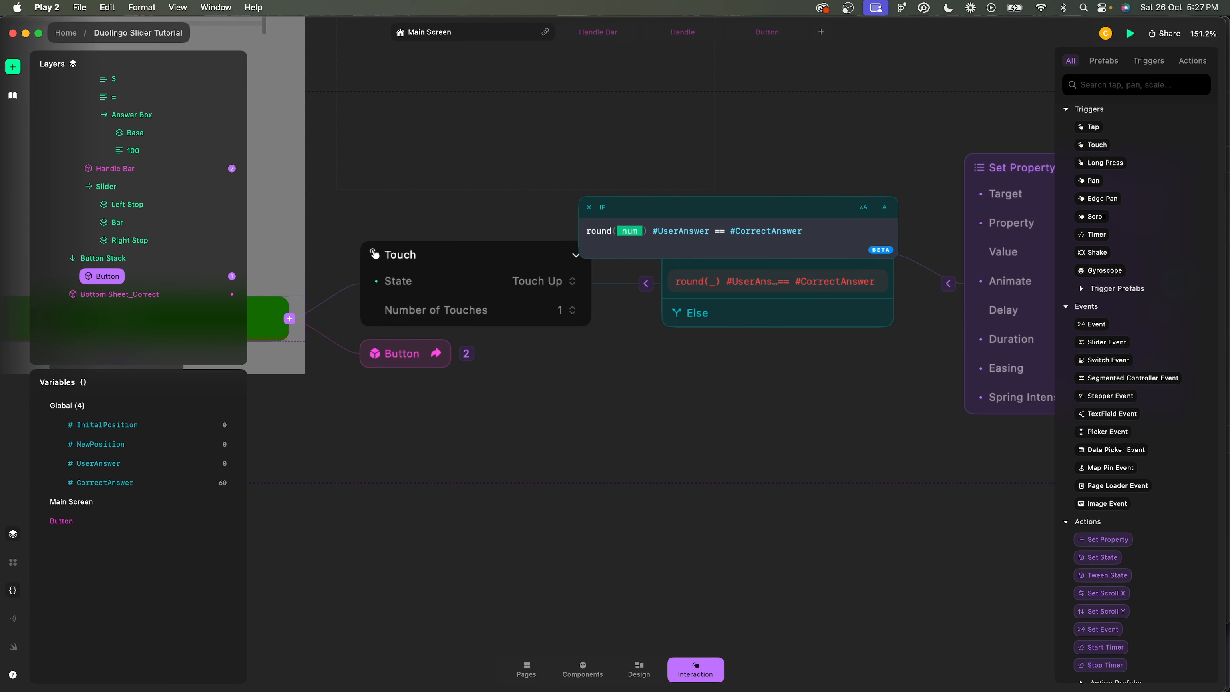
pyautogui.write('#')
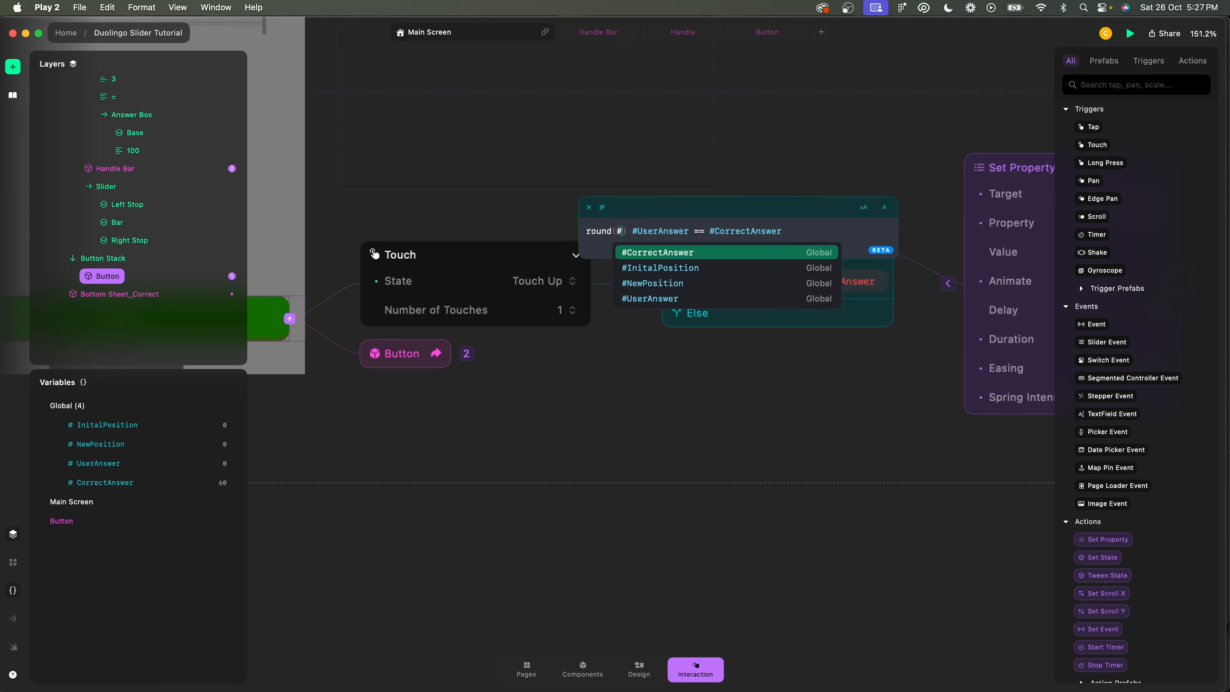
pyautogui.press('Down')
pyautogui.press('Down')
pyautogui.press('Down')
pyautogui.press('Return')
# Remove the duplicate #UserAnswer from the condition so it reads round(#UserAnswer) == #CorrectAnswer.
pyautogui.press('Right')
pyautogui.hotkey('alt', 'shift', 'Right')
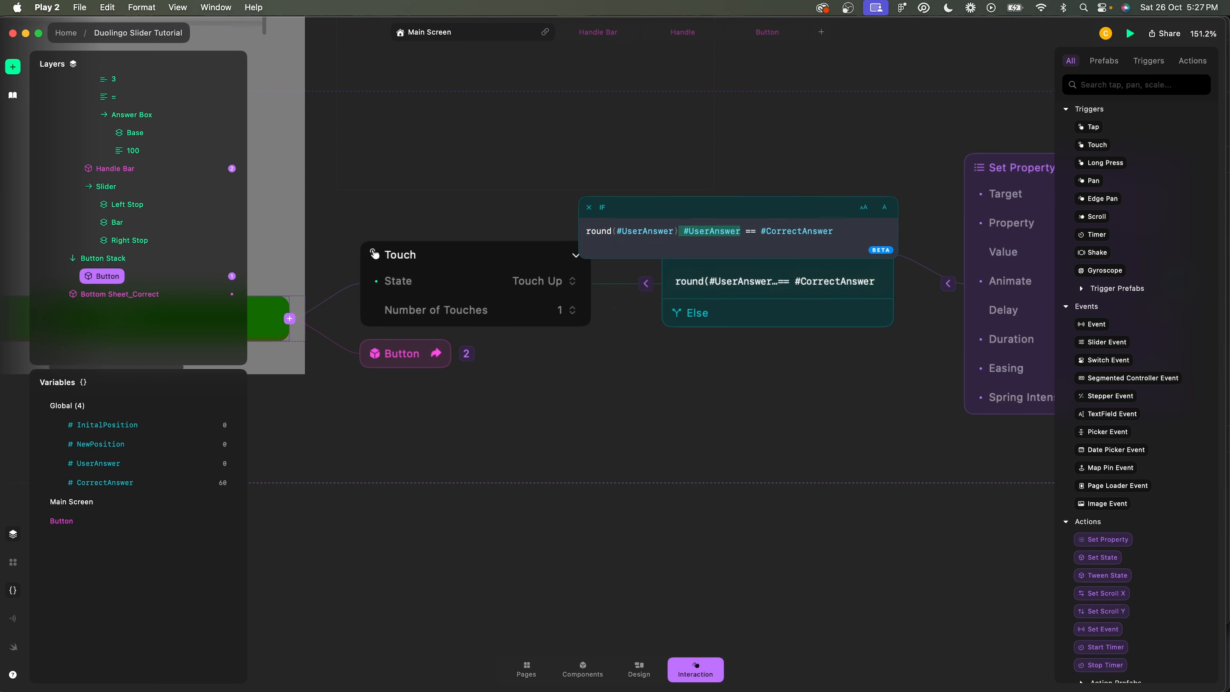
pyautogui.press('BackSpace')
pyautogui.press('Return')
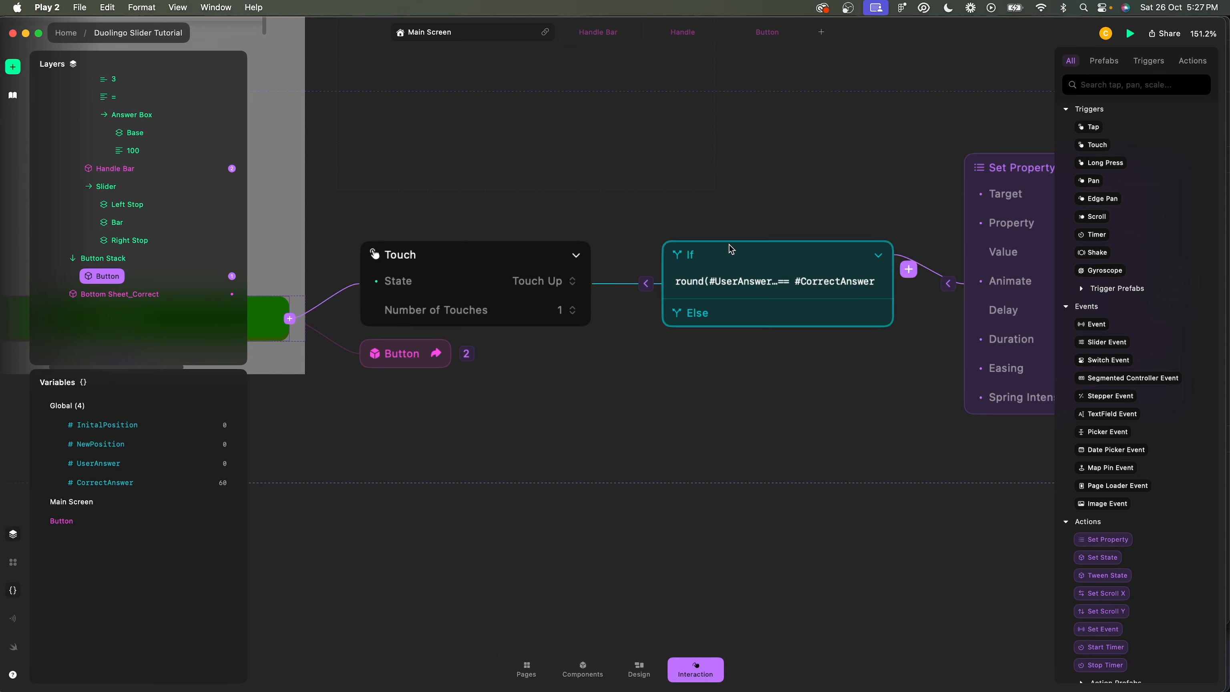
pyautogui.click(734, 290)
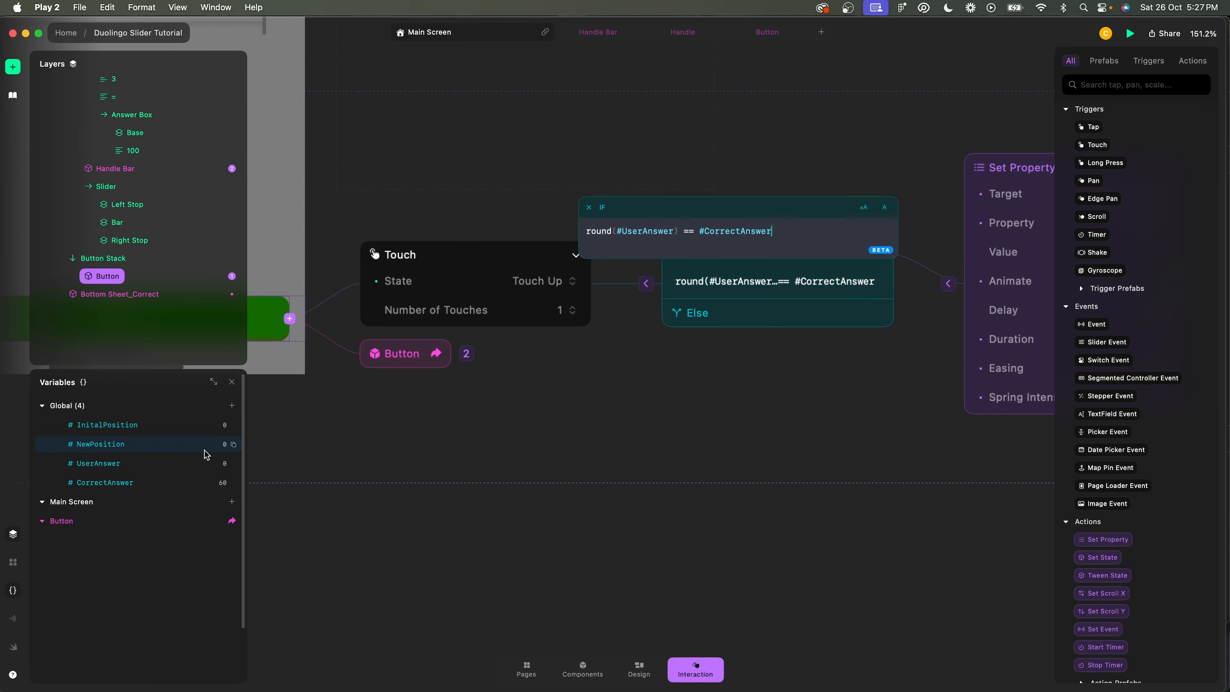
pyautogui.click(513, 441)
# Switch to iPhone Mirroring, slide the handle to 60, check the rounded answer, and return to Play.
pyautogui.press('super+Tab')
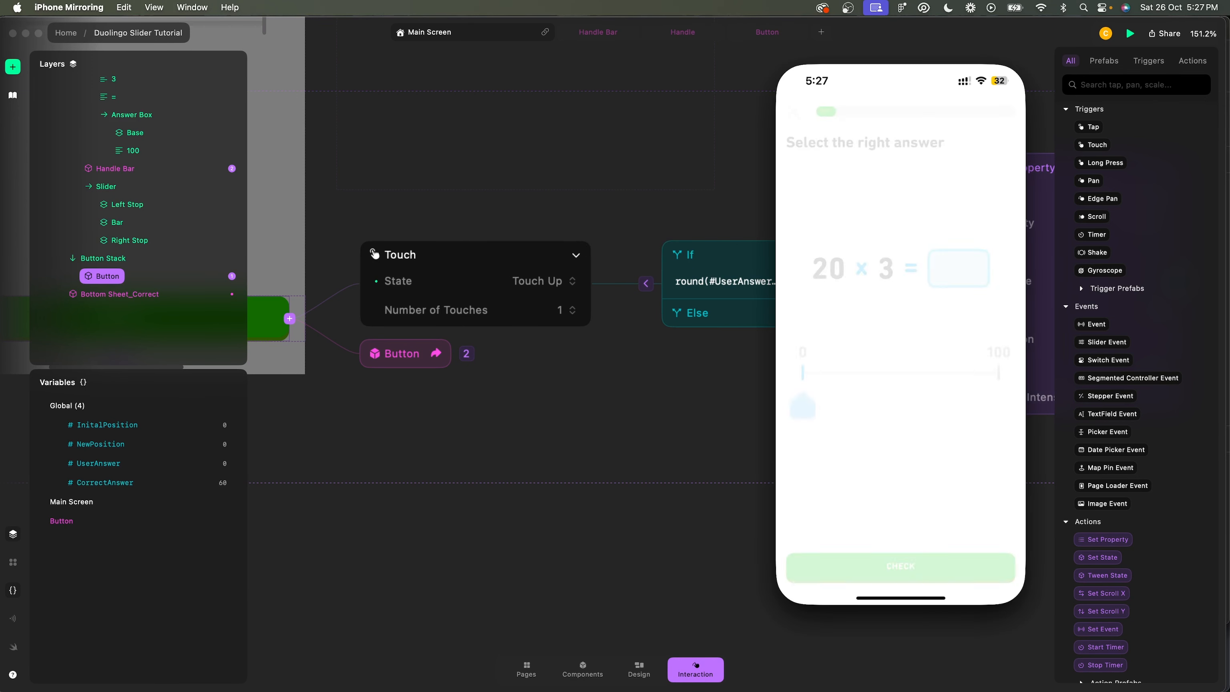
pyautogui.moveTo(807, 408); pyautogui.dragTo(930, 400)
pyautogui.click(927, 569)
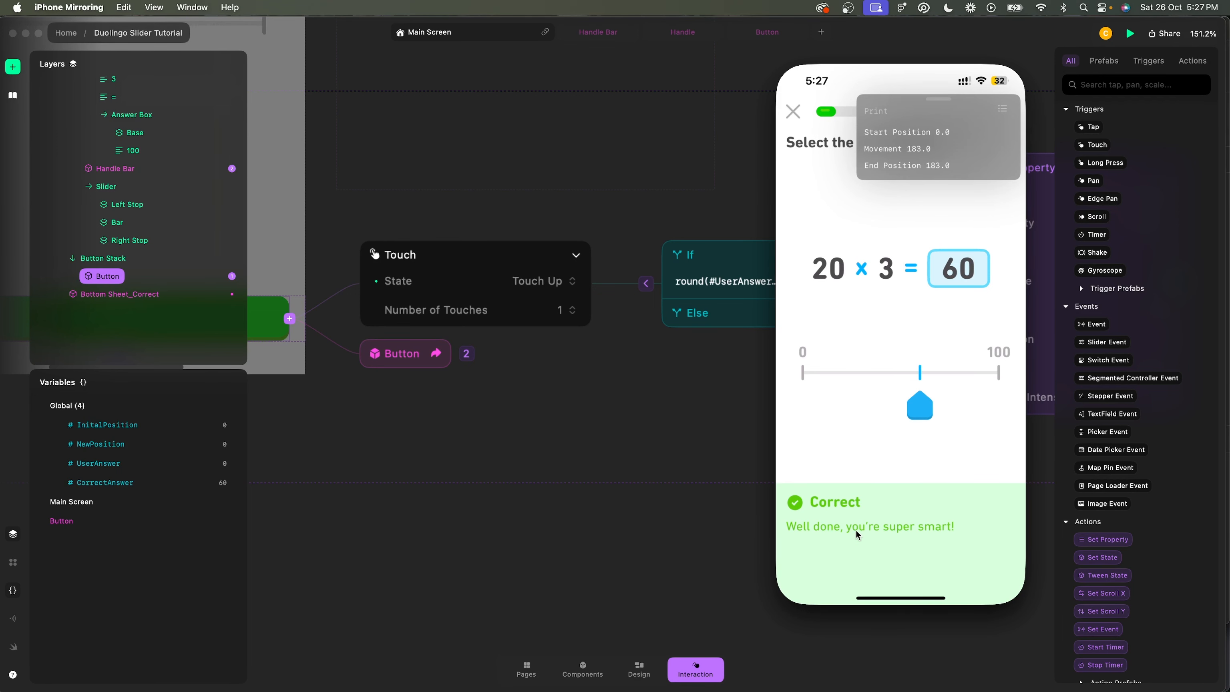
pyautogui.click(598, 397)
# Set the Z Depth of the Button Stack around the CHECK button to 50 in the design view.
pyautogui.scroll(-2, 599, 397)
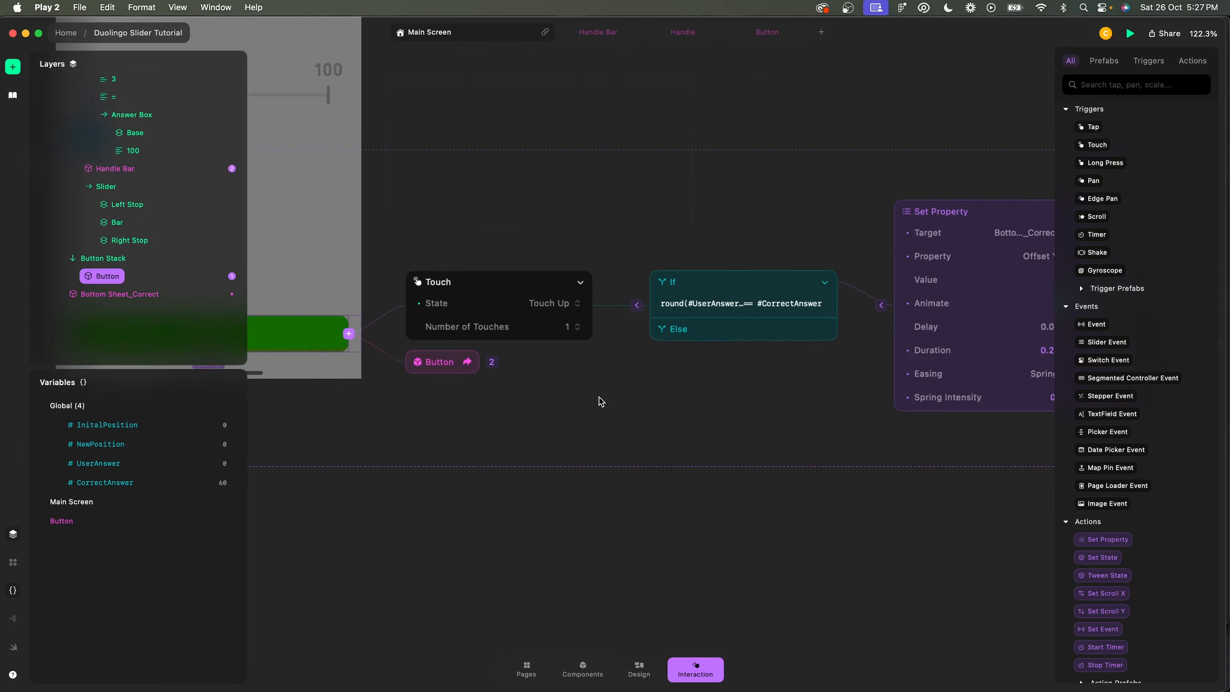
pyautogui.click(598, 397)
pyautogui.hscroll(-3, 599, 397)
pyautogui.scroll(-5, 599, 397)
pyautogui.click(572, 466)
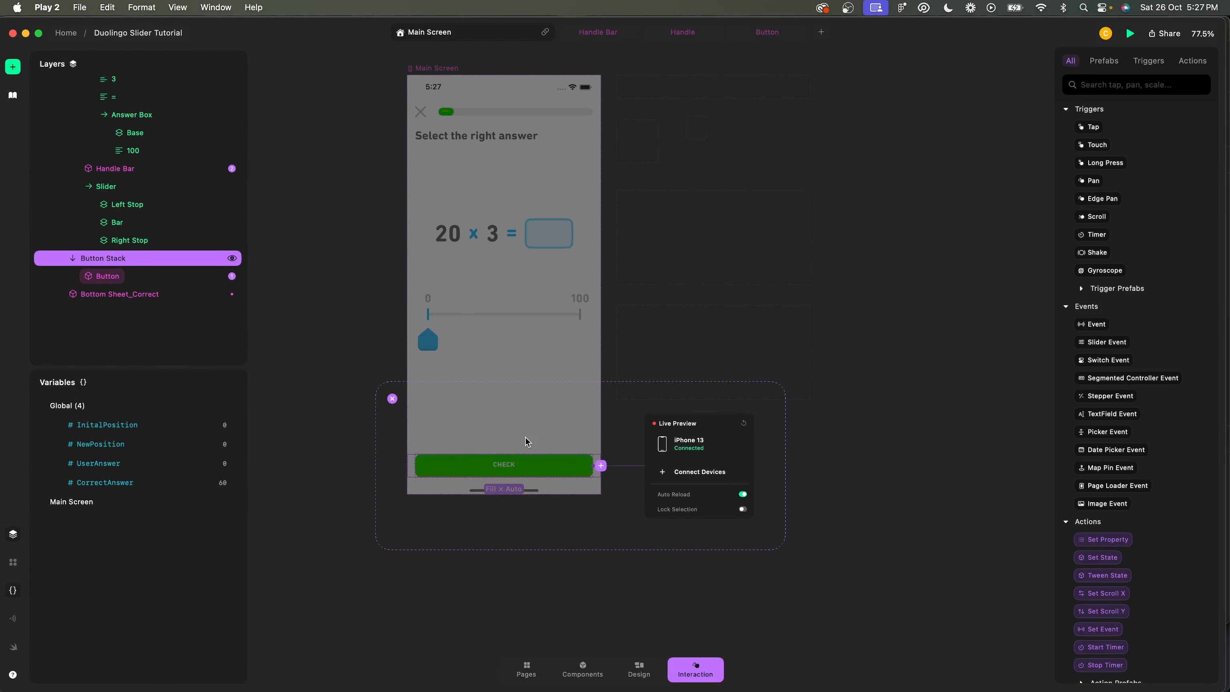
pyautogui.click(567, 461)
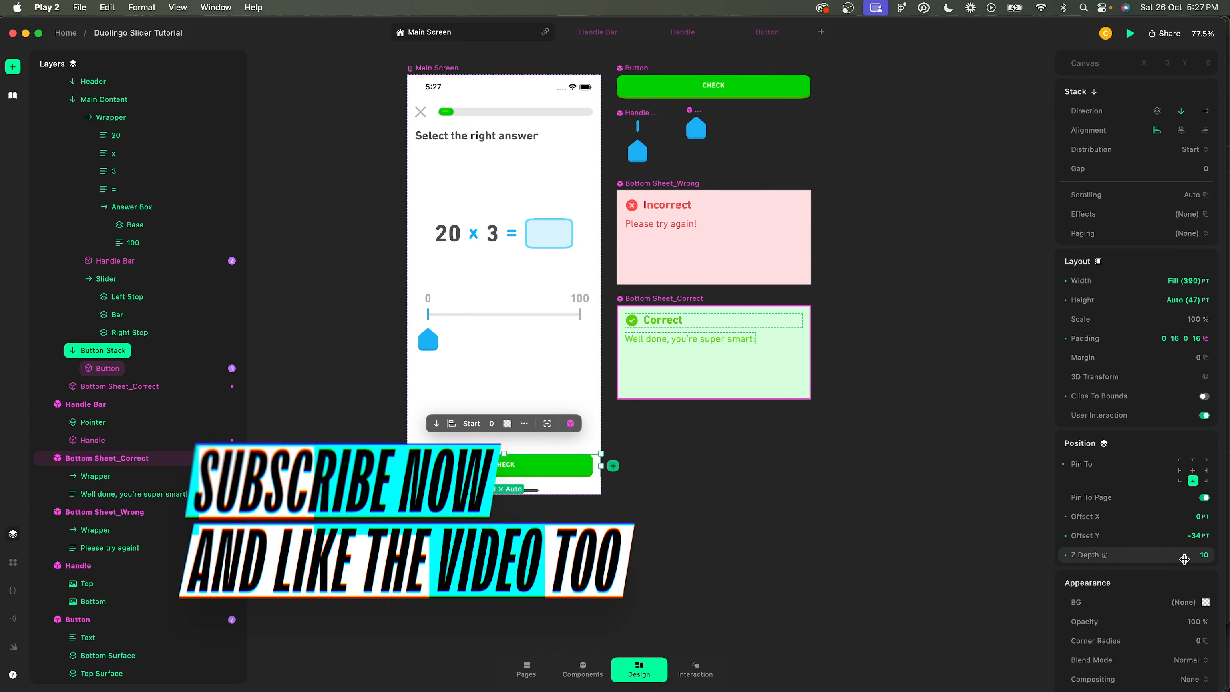
pyautogui.click(1203, 555)
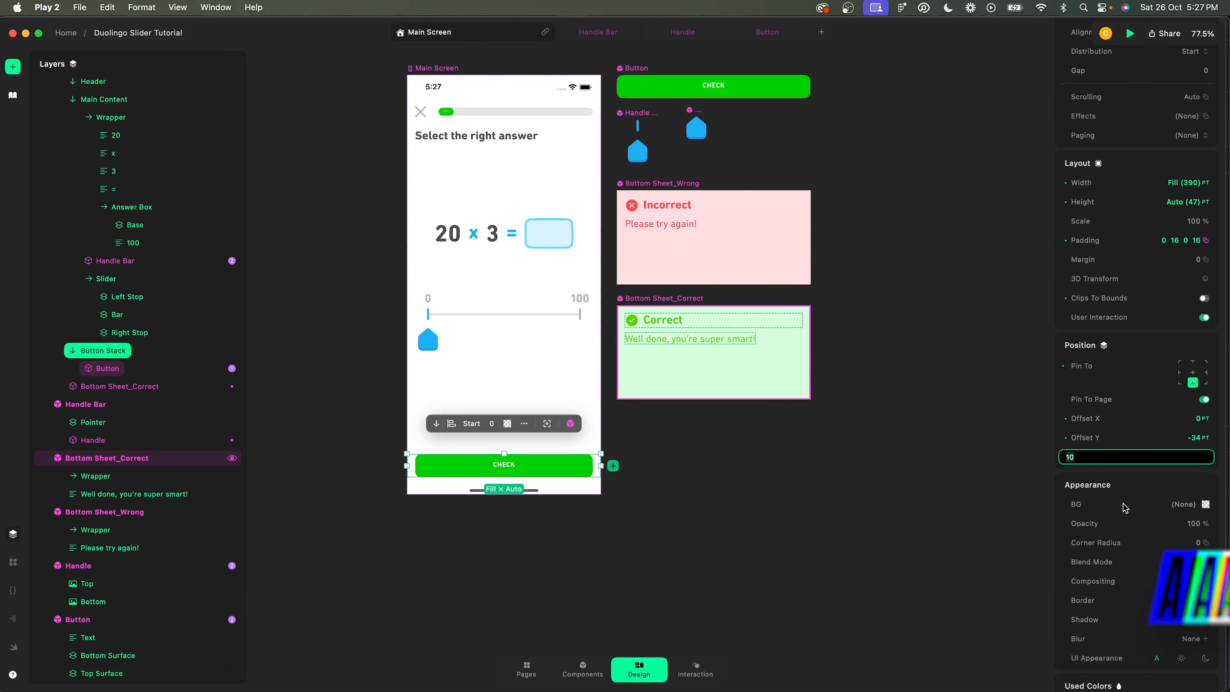
pyautogui.write('50')
pyautogui.press('Return')
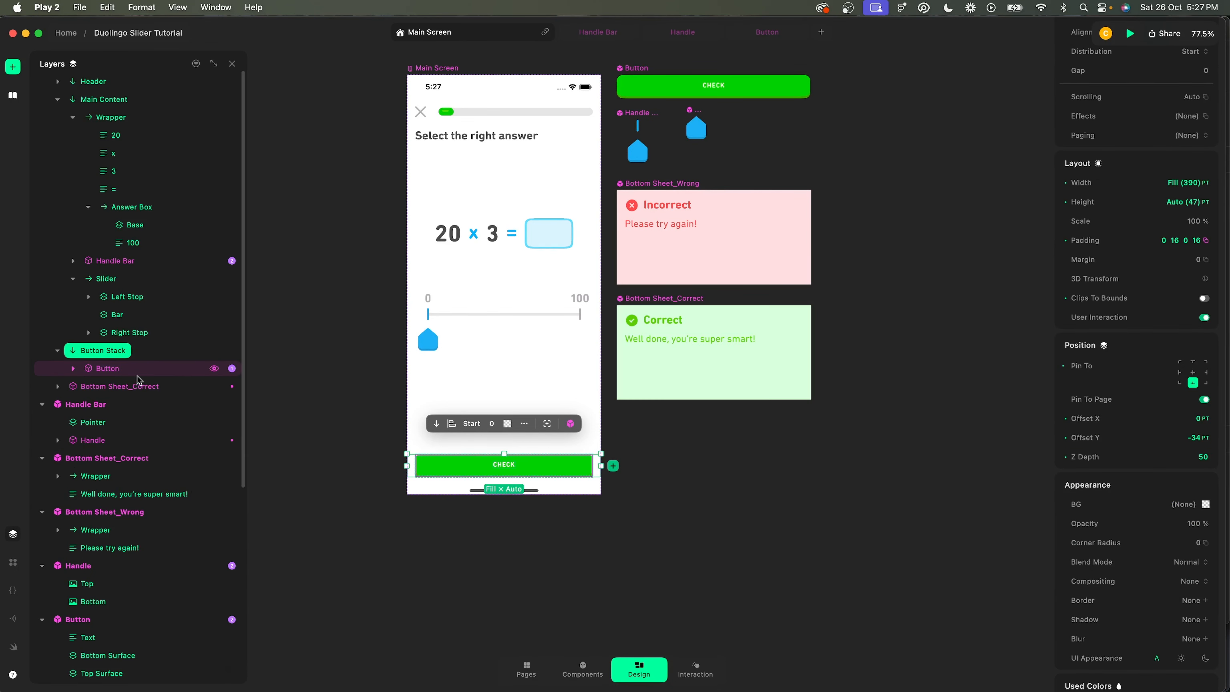
# Compare the Z Depth of Bottom Sheet_Correct with that of Button Stack, collapsing the component layers beneath Main Screen.
pyautogui.click(121, 386)
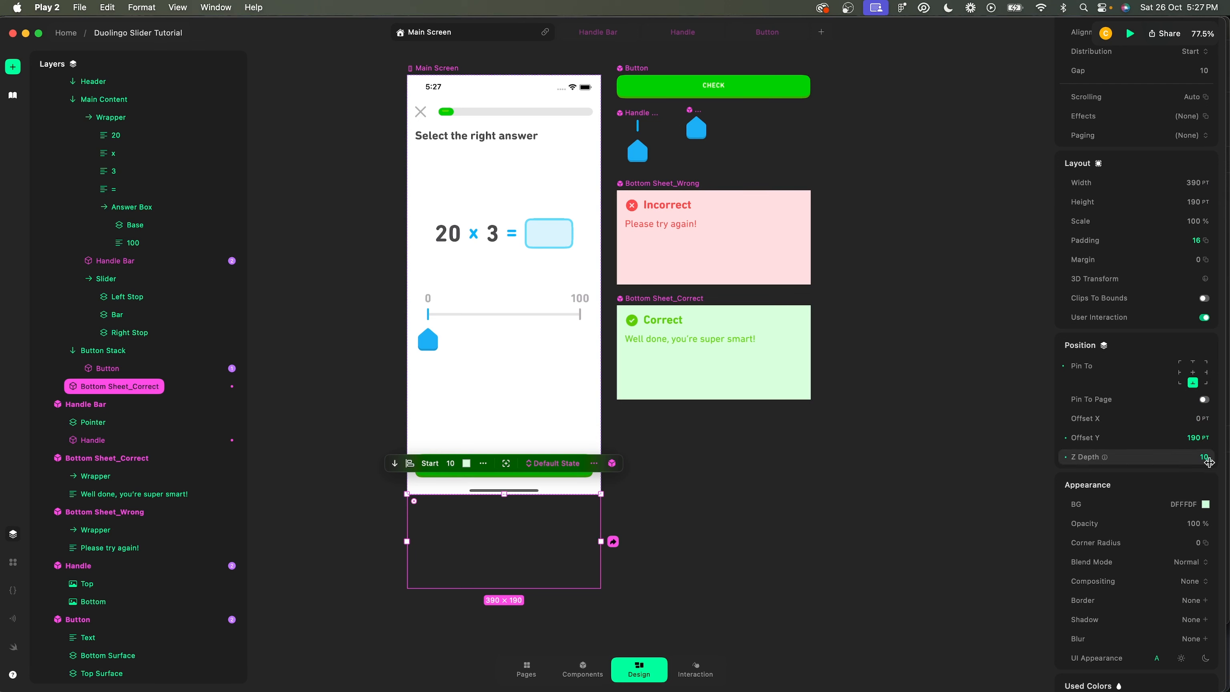
pyautogui.click(42, 404)
pyautogui.click(42, 422)
pyautogui.click(42, 440)
pyautogui.click(42, 457)
pyautogui.click(42, 475)
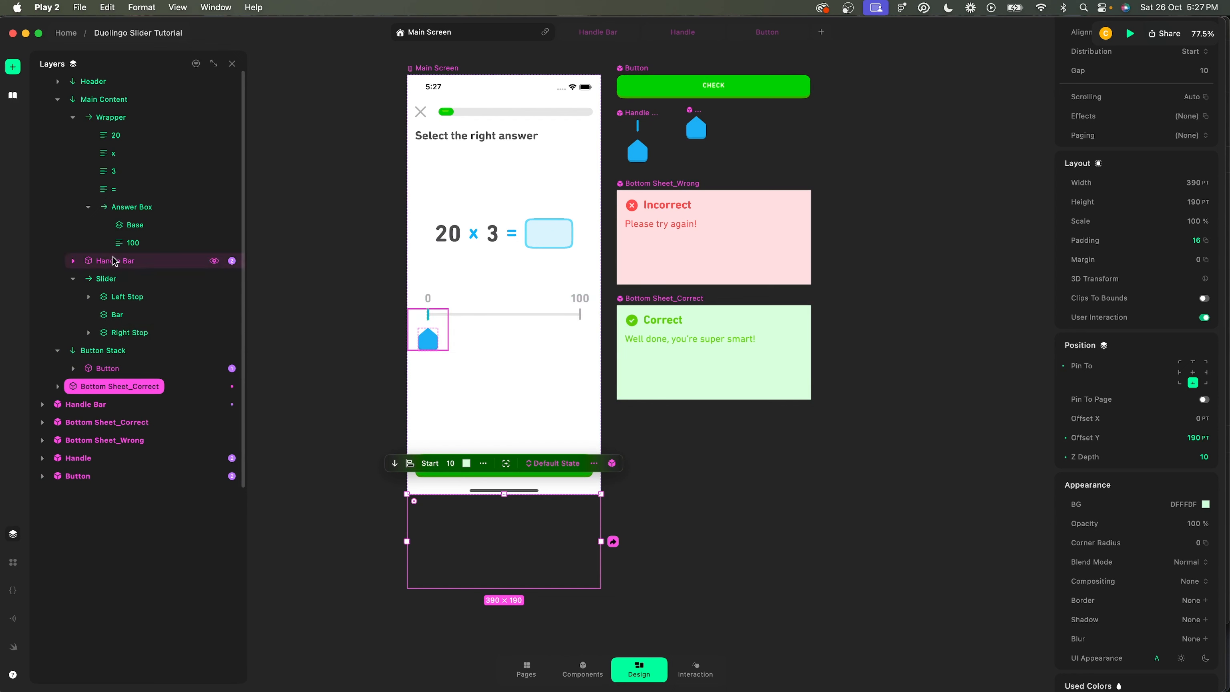
pyautogui.click(112, 350)
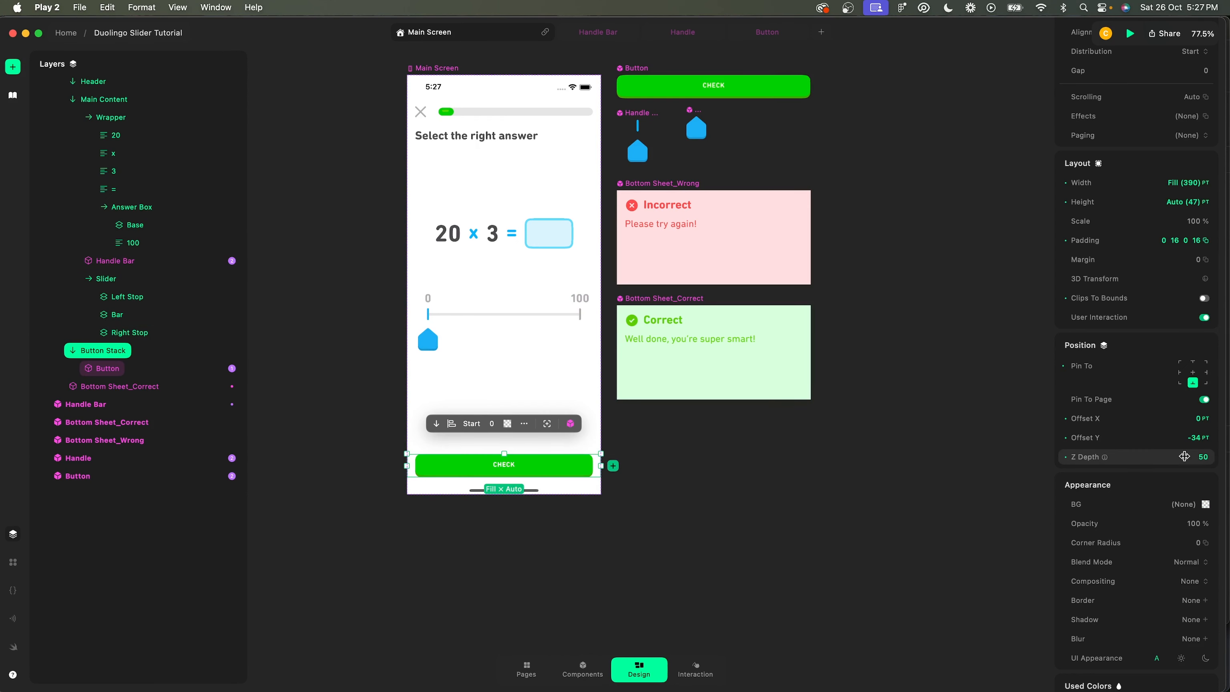
# Test in iPhone Mirroring by checking the answer at 60, sliding the handle to 87 and 50, and returning to Play.
pyautogui.click(895, 470)
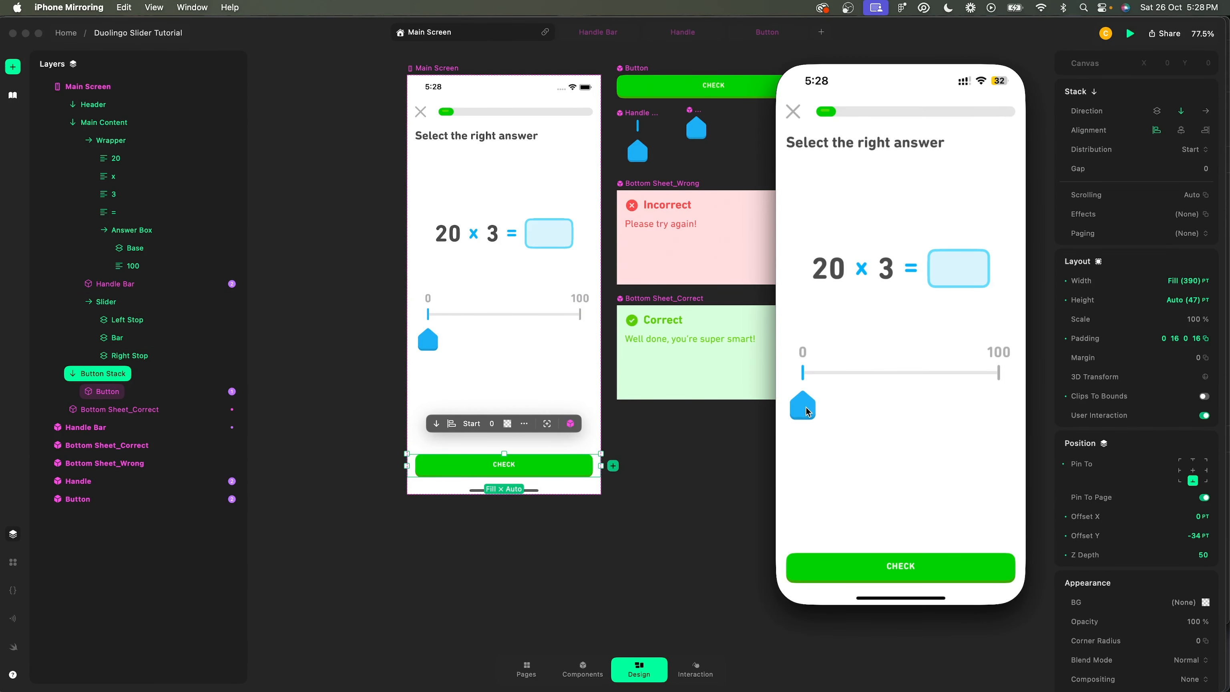
pyautogui.moveTo(806, 411); pyautogui.dragTo(931, 403)
pyautogui.click(961, 575)
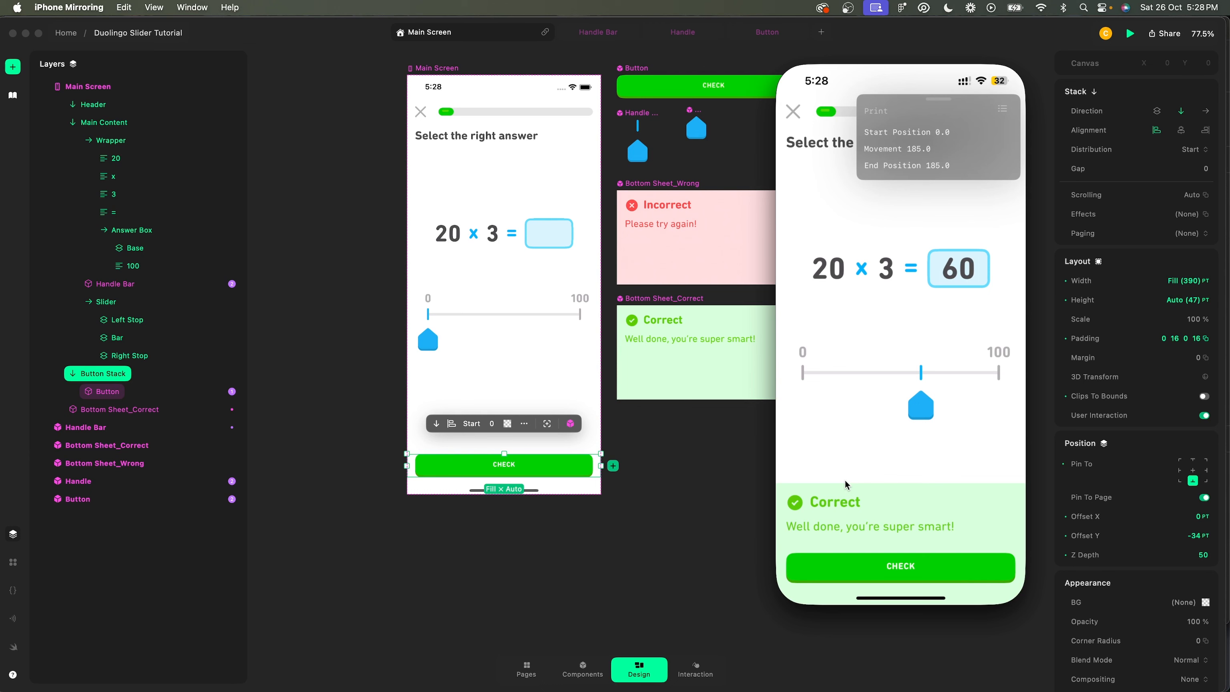
pyautogui.moveTo(916, 408); pyautogui.dragTo(967, 406)
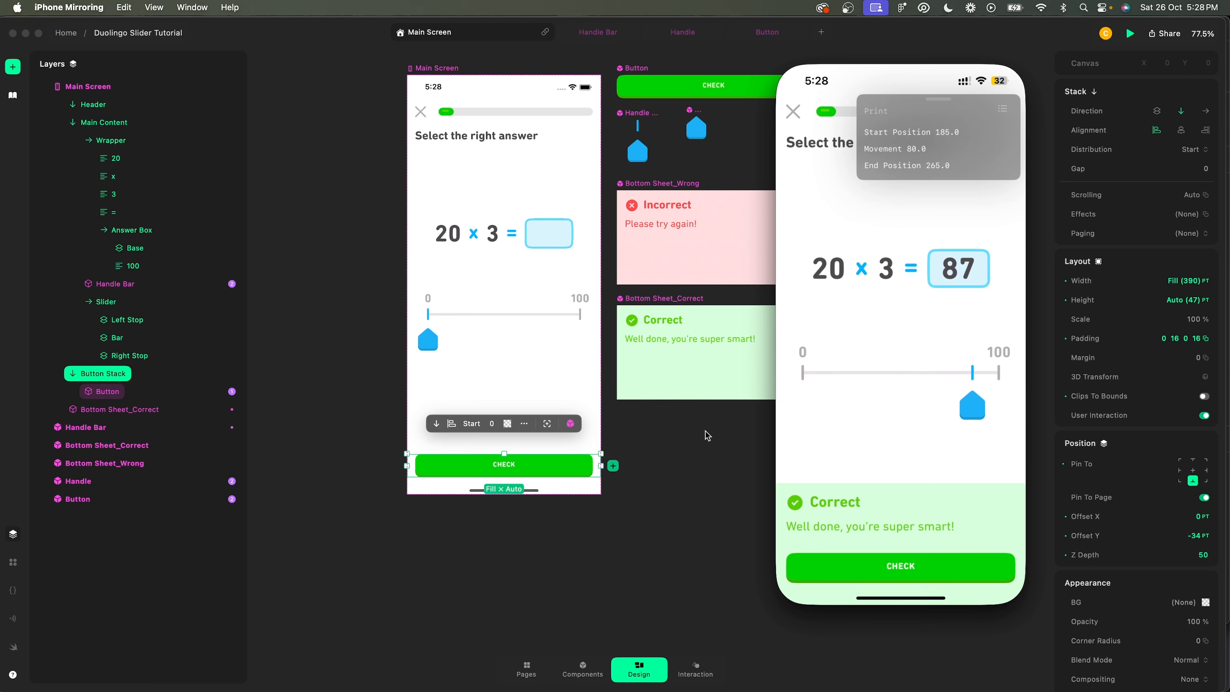
pyautogui.moveTo(978, 409); pyautogui.dragTo(895, 408)
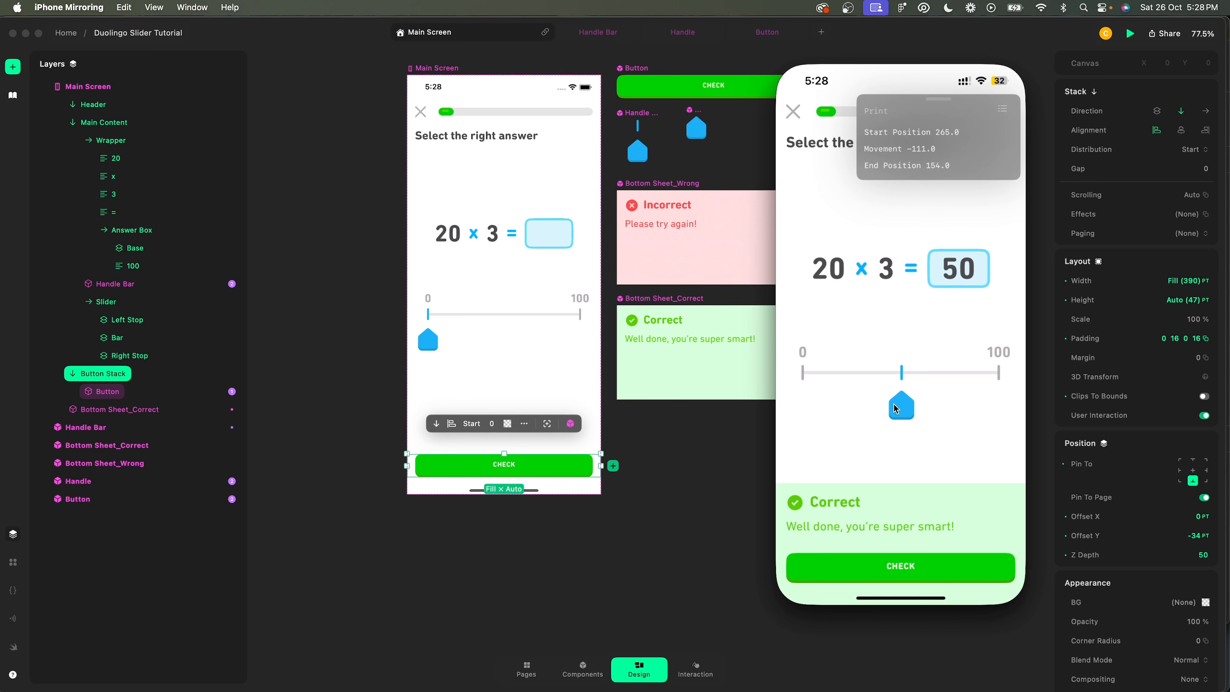
pyautogui.click(739, 436)
# Add a Set User Interaction action to the If branch of the CHECK button's Touch interaction.
pyautogui.click(162, 391)
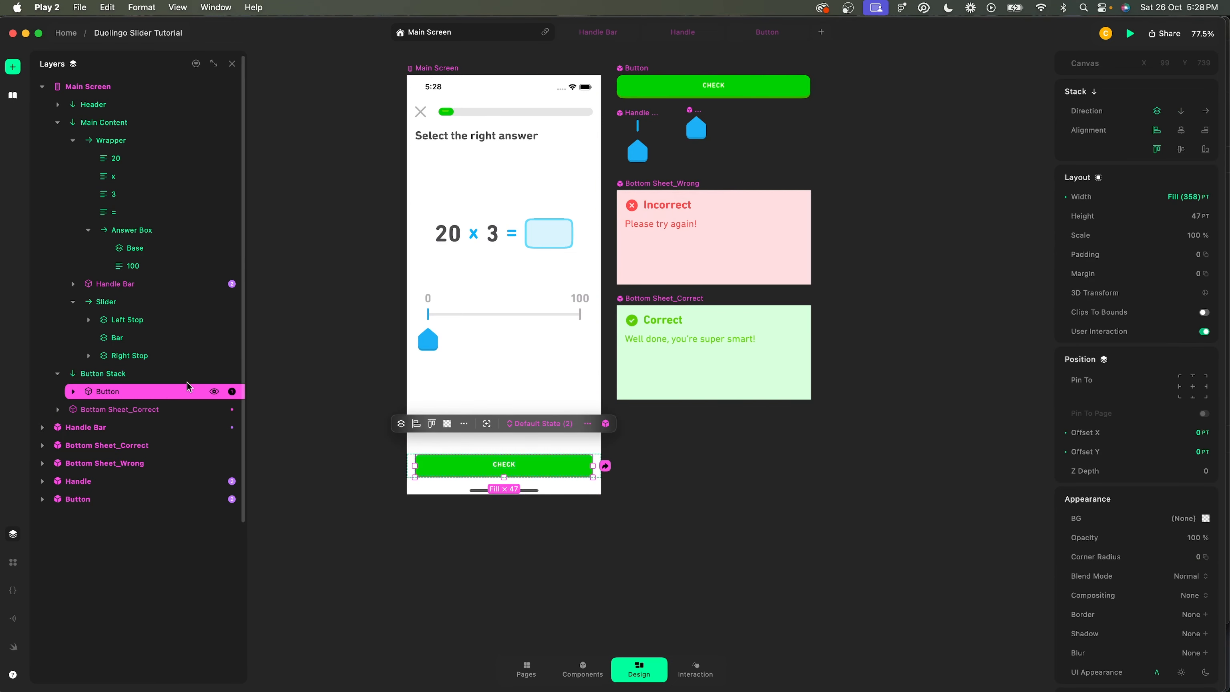
pyautogui.click(695, 669)
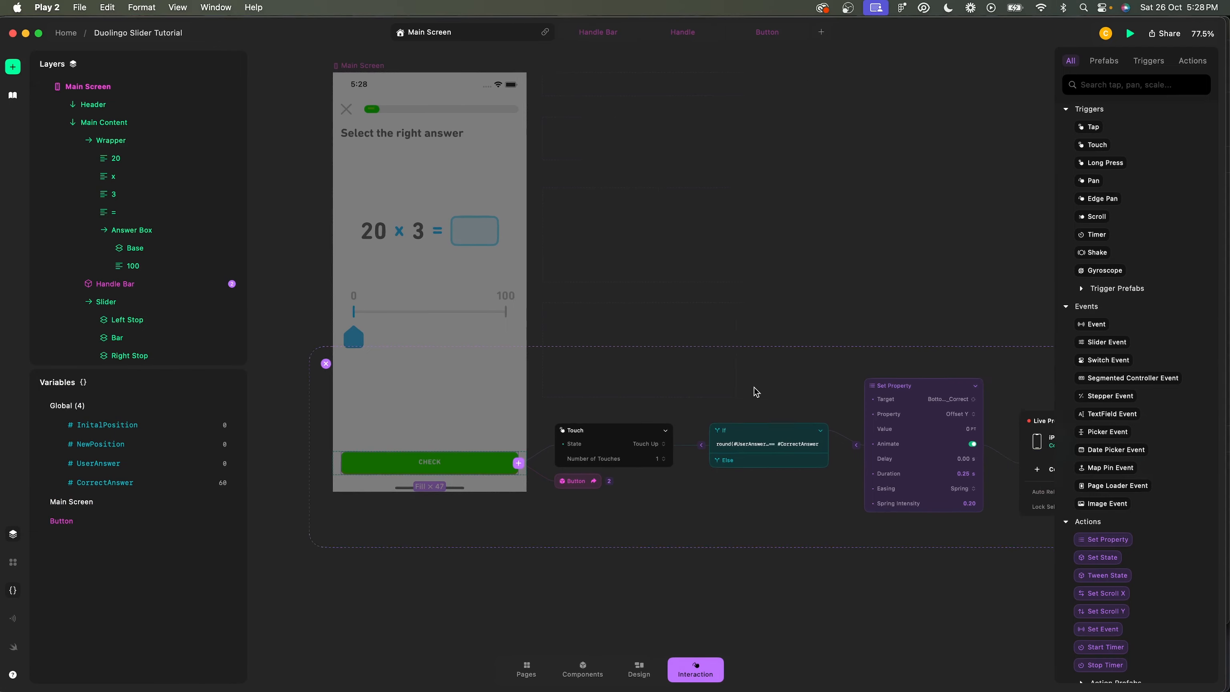
pyautogui.scroll(5, 748, 443)
pyautogui.hscroll(3, 752, 440)
pyautogui.scroll(-2, 752, 441)
pyautogui.click(626, 363)
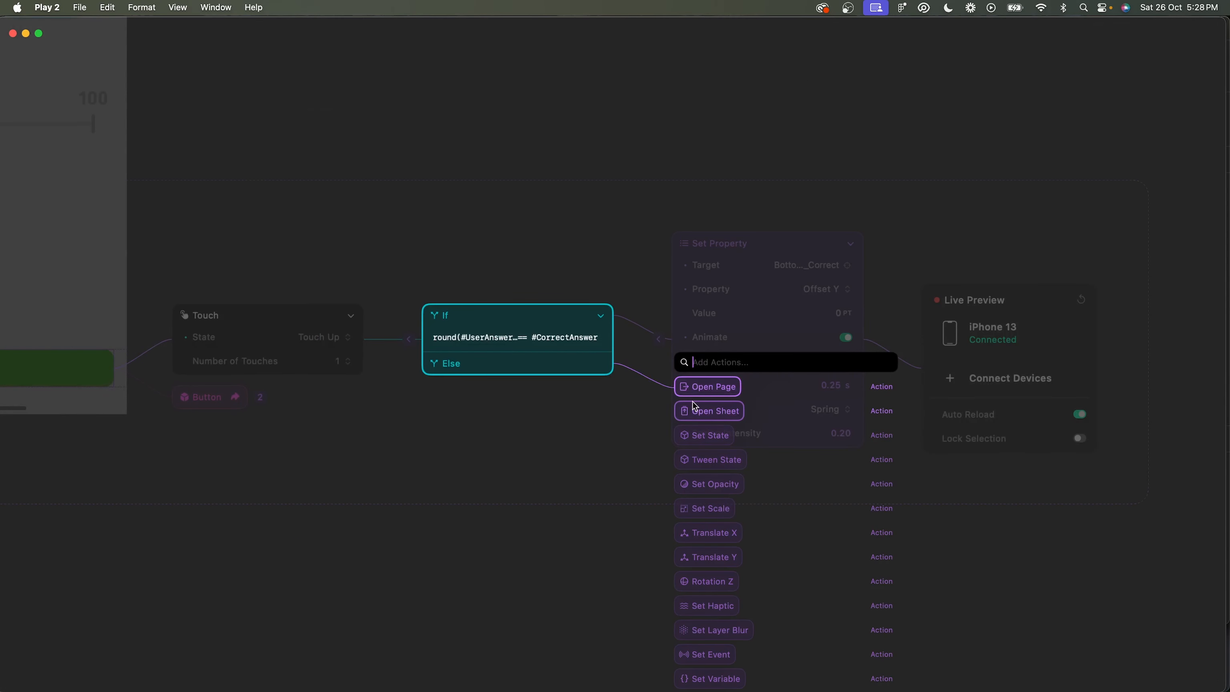
pyautogui.write('set')
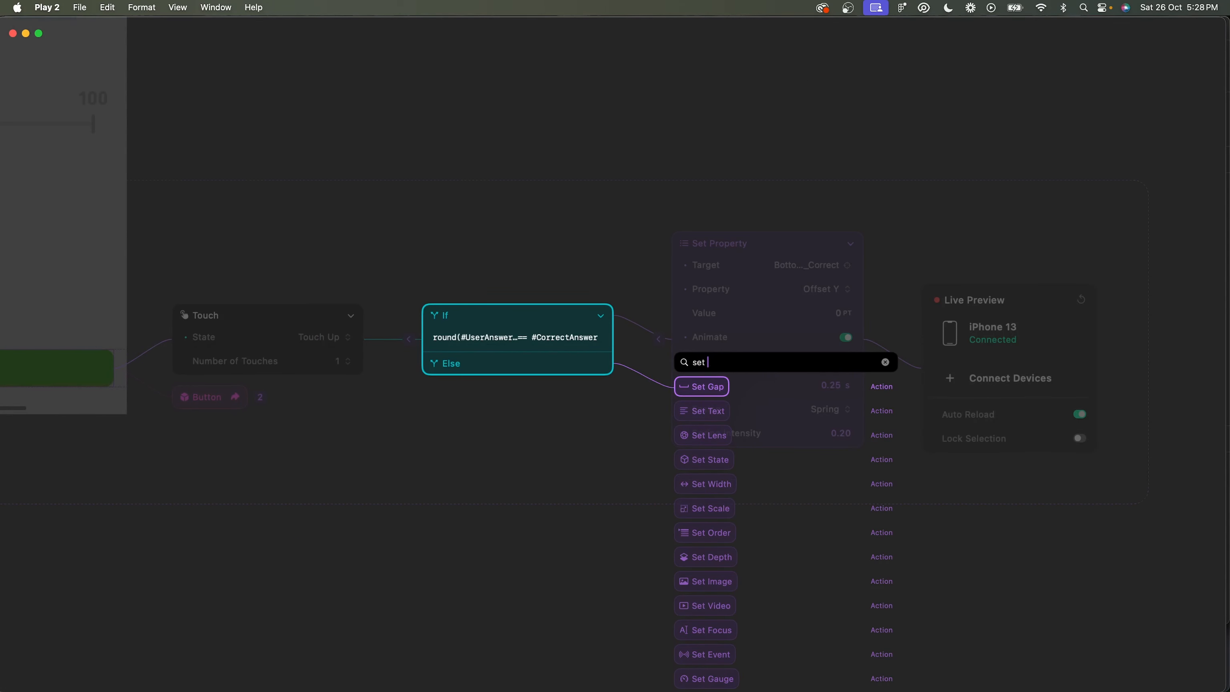
pyautogui.write(' us')
pyautogui.press('Return')
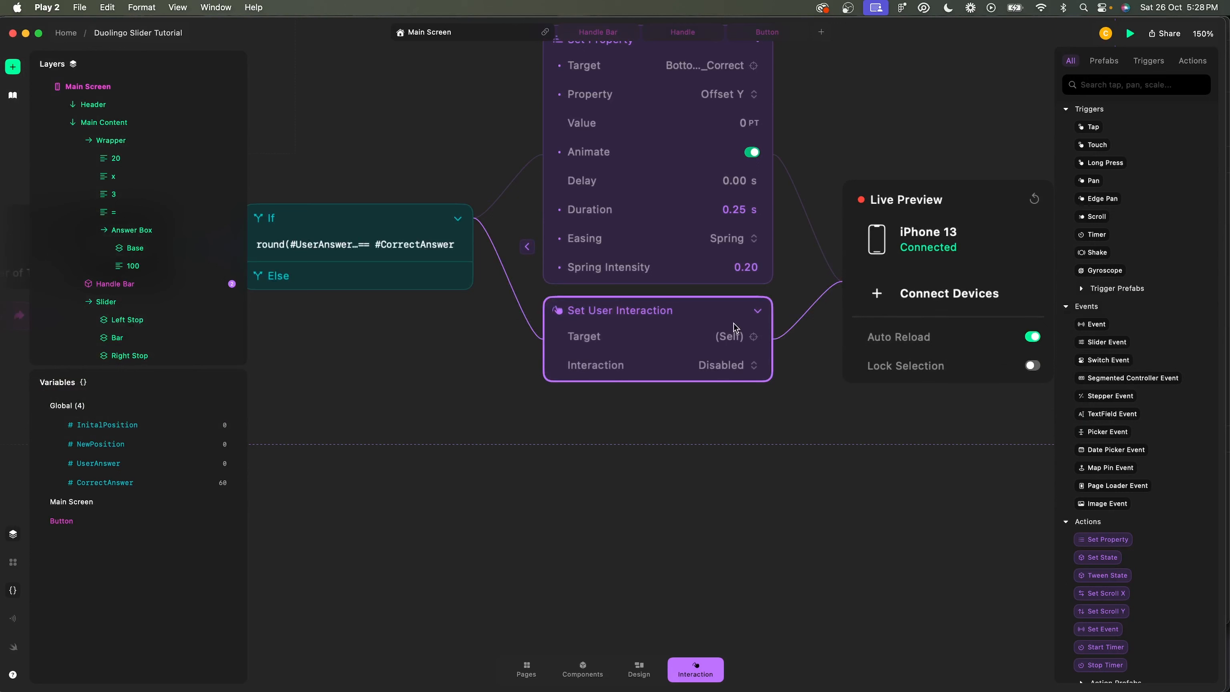
# Target the Set User Interaction action at Handle Bar, keeping its interaction as Disabled.
pyautogui.click(728, 366)
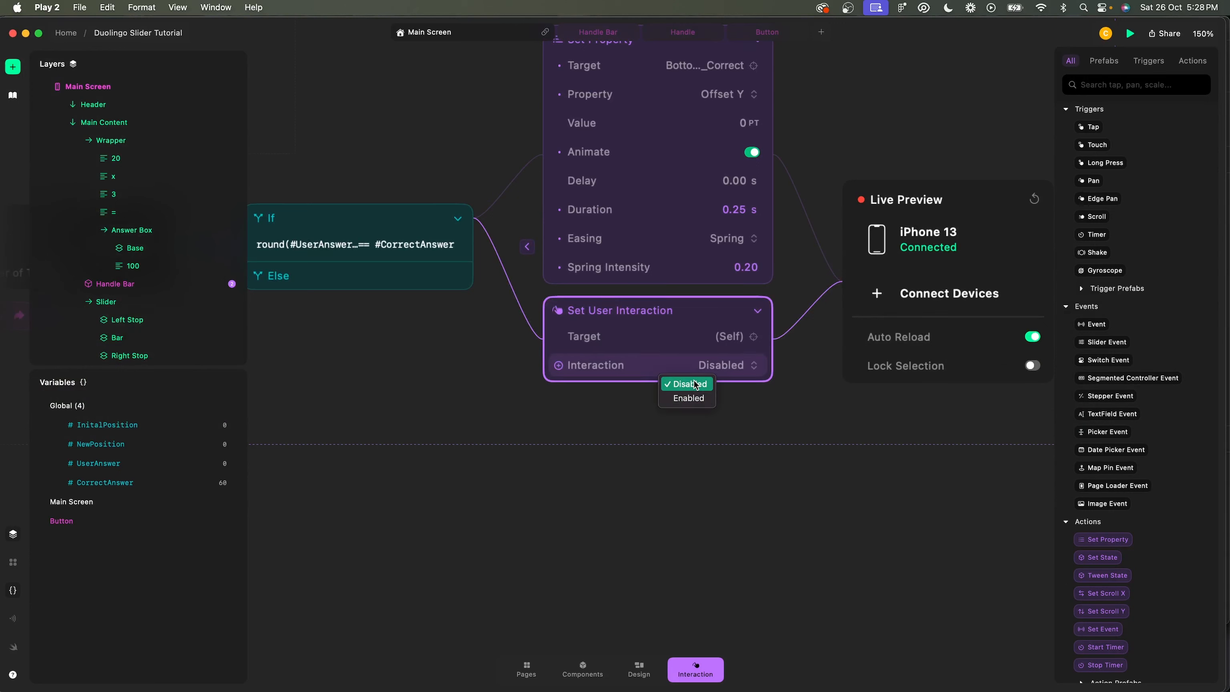
pyautogui.click(707, 366)
pyautogui.click(726, 337)
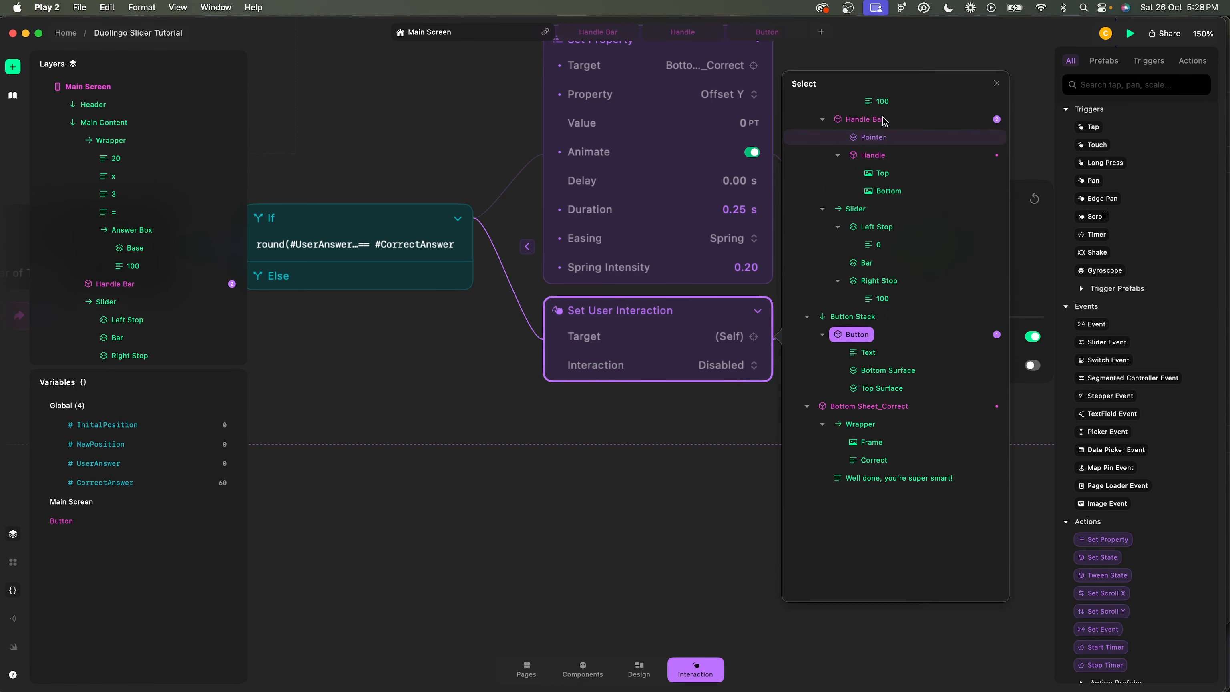
pyautogui.scroll(2, 867, 141)
pyautogui.click(867, 141)
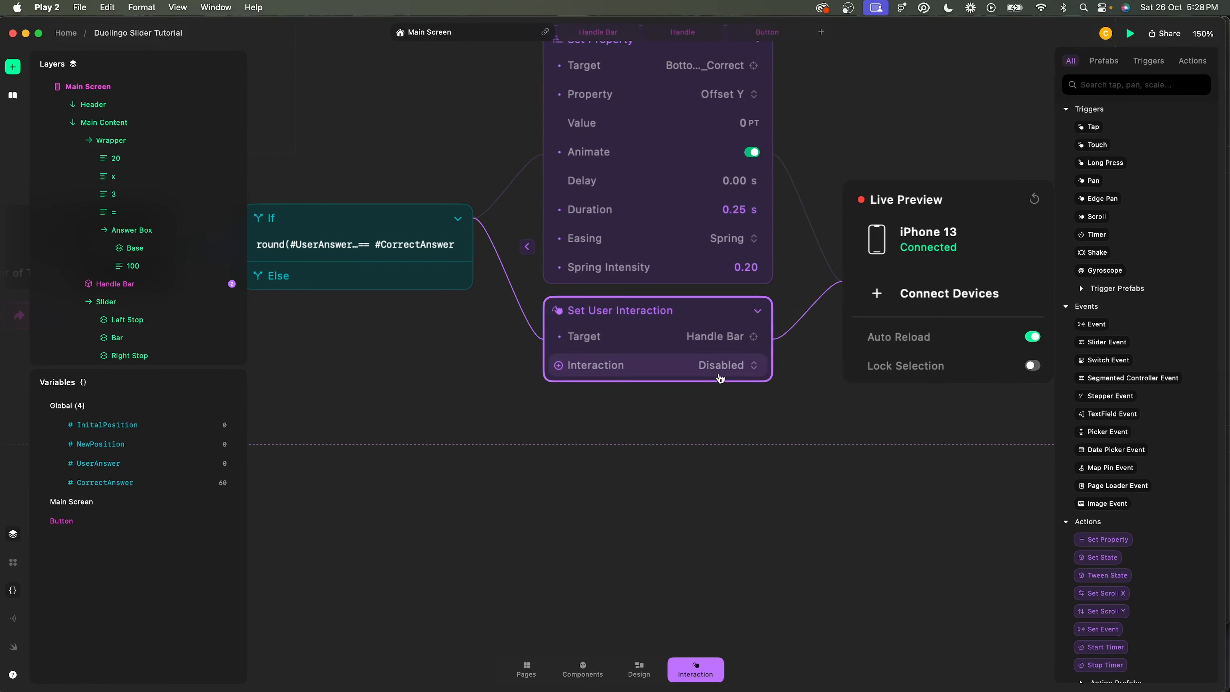
pyautogui.click(694, 415)
# Add a Set Text action to the If branch beneath the Set User Interaction action.
pyautogui.hscroll(-4, 694, 415)
pyautogui.scroll(-2, 694, 414)
pyautogui.click(707, 275)
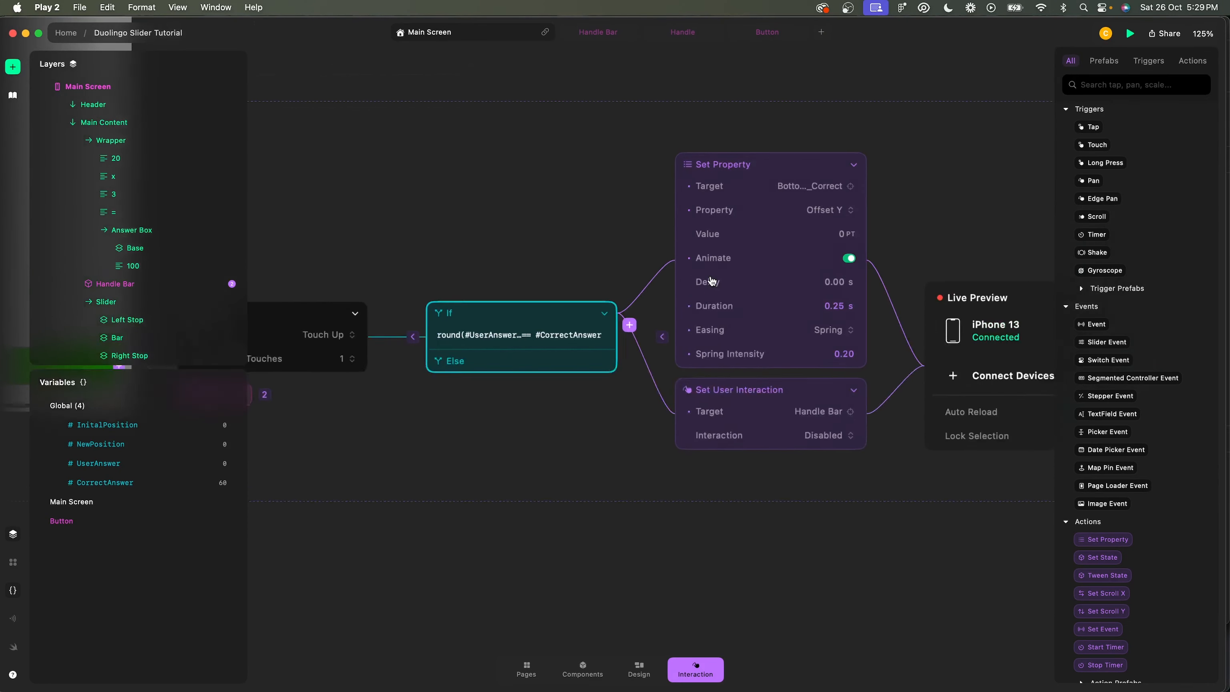
pyautogui.write('set')
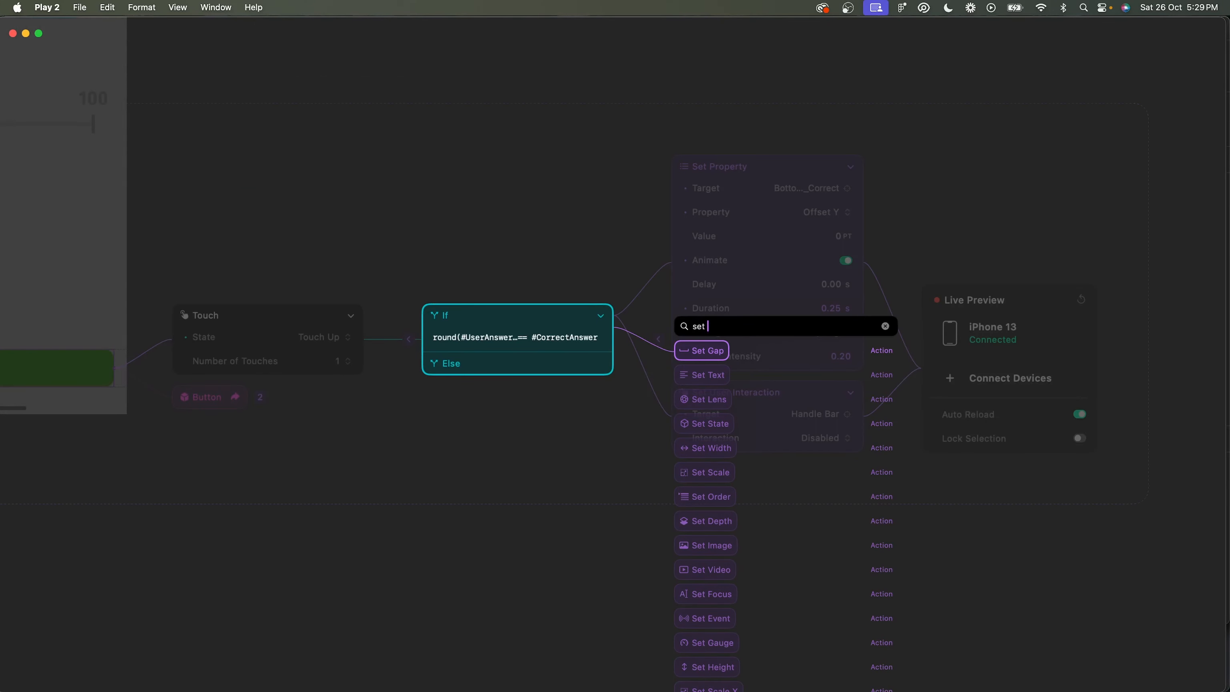
pyautogui.write('t')
pyautogui.press('Return')
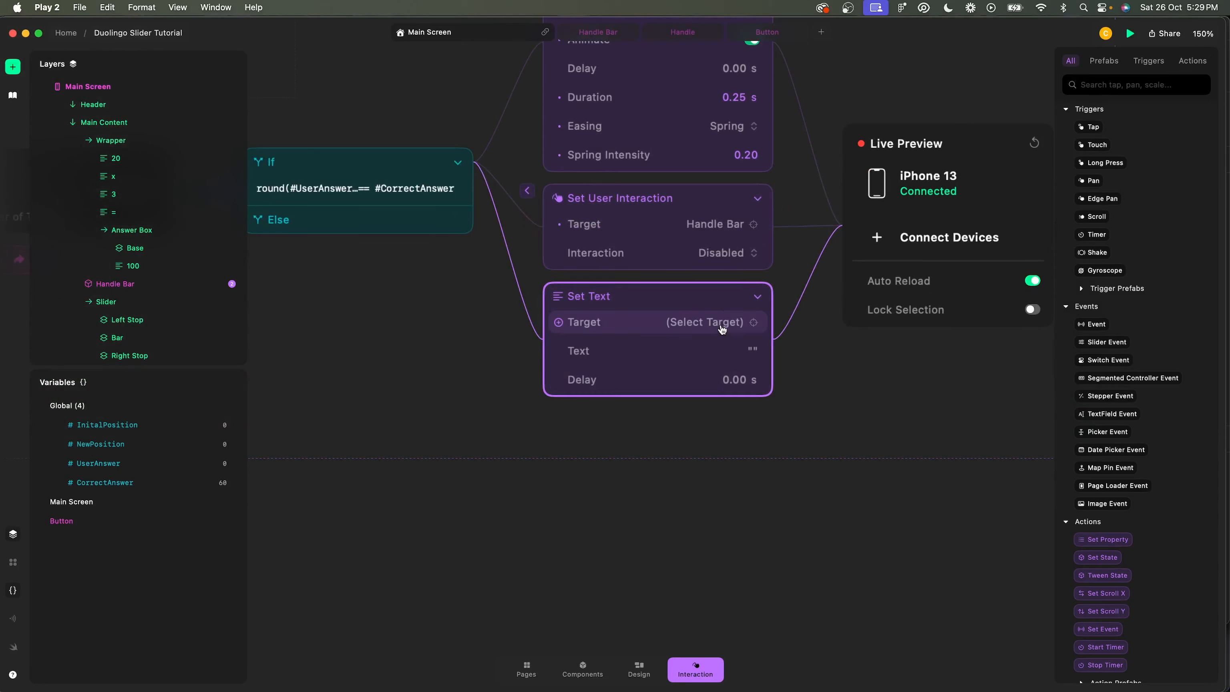
# Target the Set Text action at the button's Text layer and set its text to NEXT QUESTION.
pyautogui.click(721, 328)
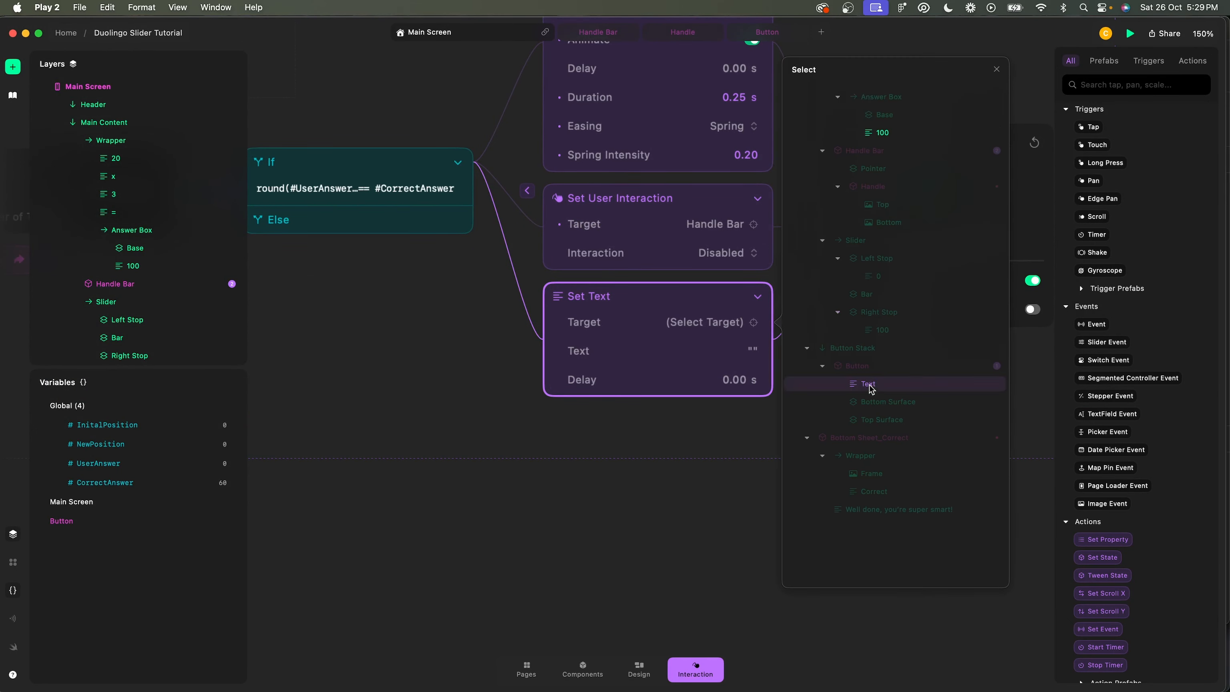
pyautogui.click(868, 383)
pyautogui.click(749, 349)
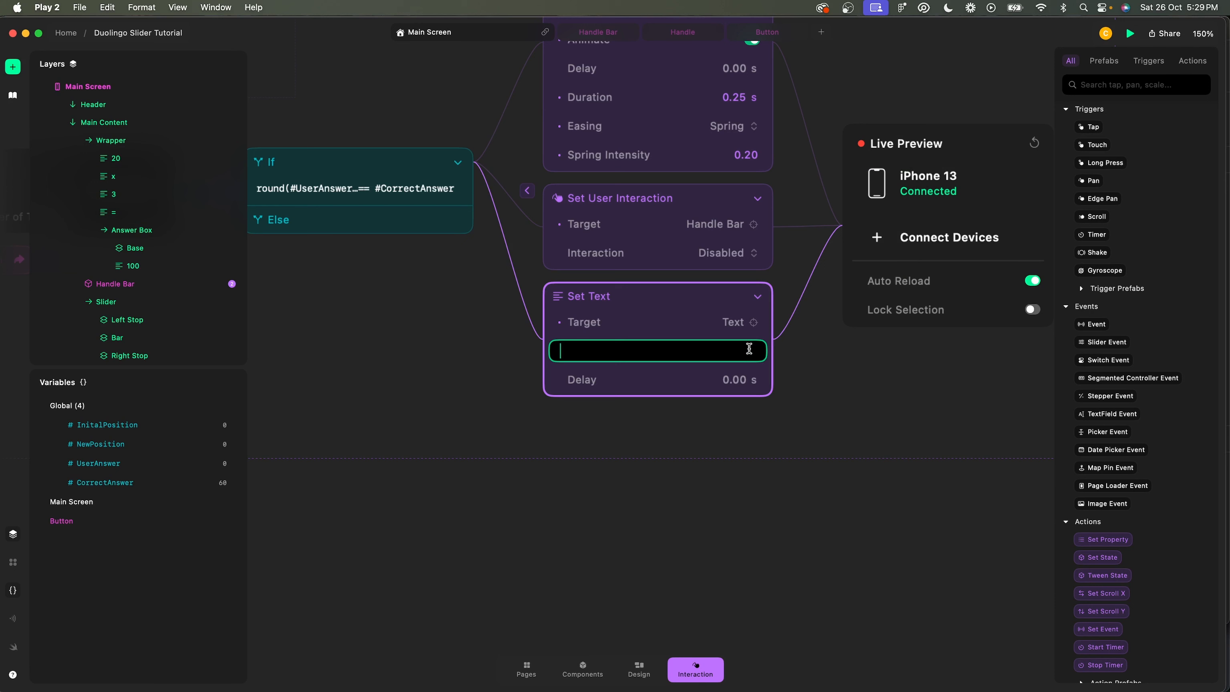
pyautogui.write('NEXT QUESTION')
pyautogui.press('Return')
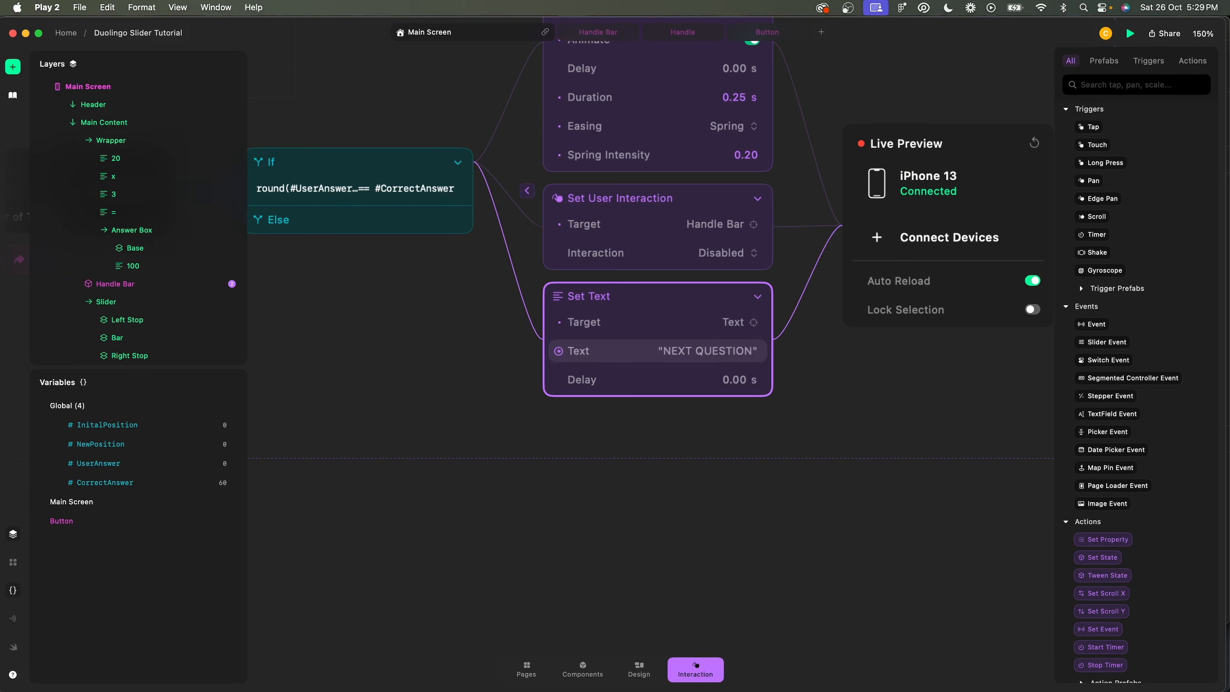
pyautogui.click(594, 445)
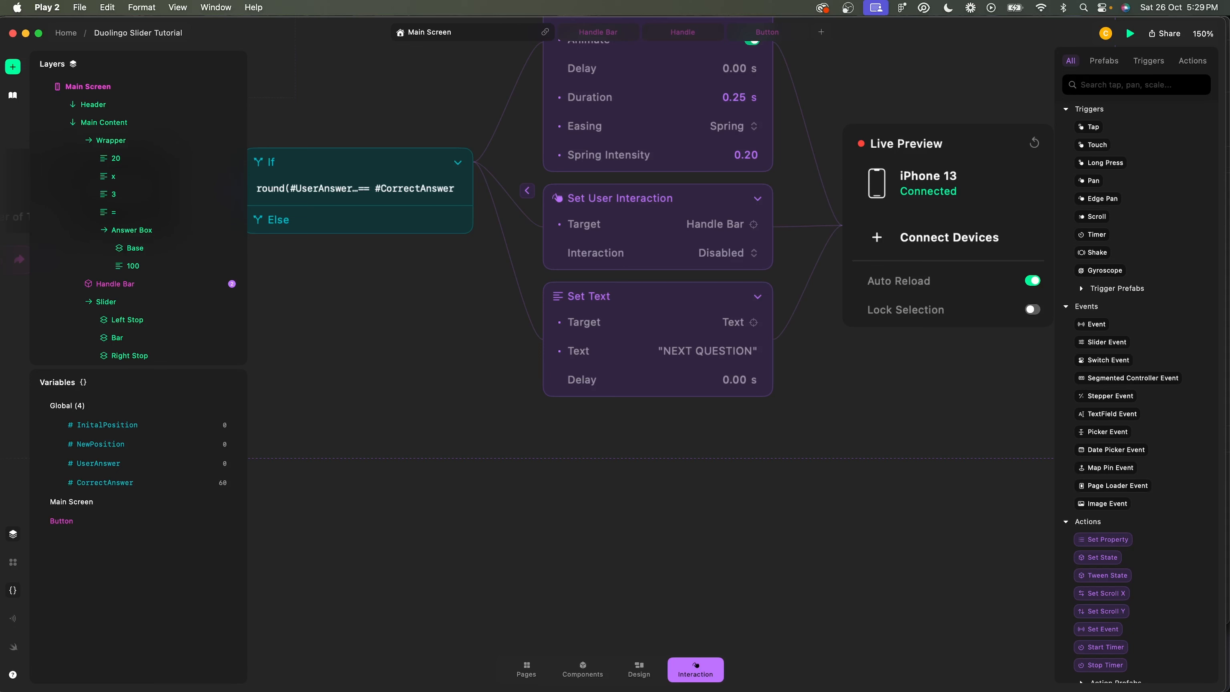
# Switch to iPhone Mirroring and test the prototype by sliding the handle to 60 and checking the answer.
pyautogui.press('super+Tab')
pyautogui.moveTo(802, 403); pyautogui.dragTo(925, 397)
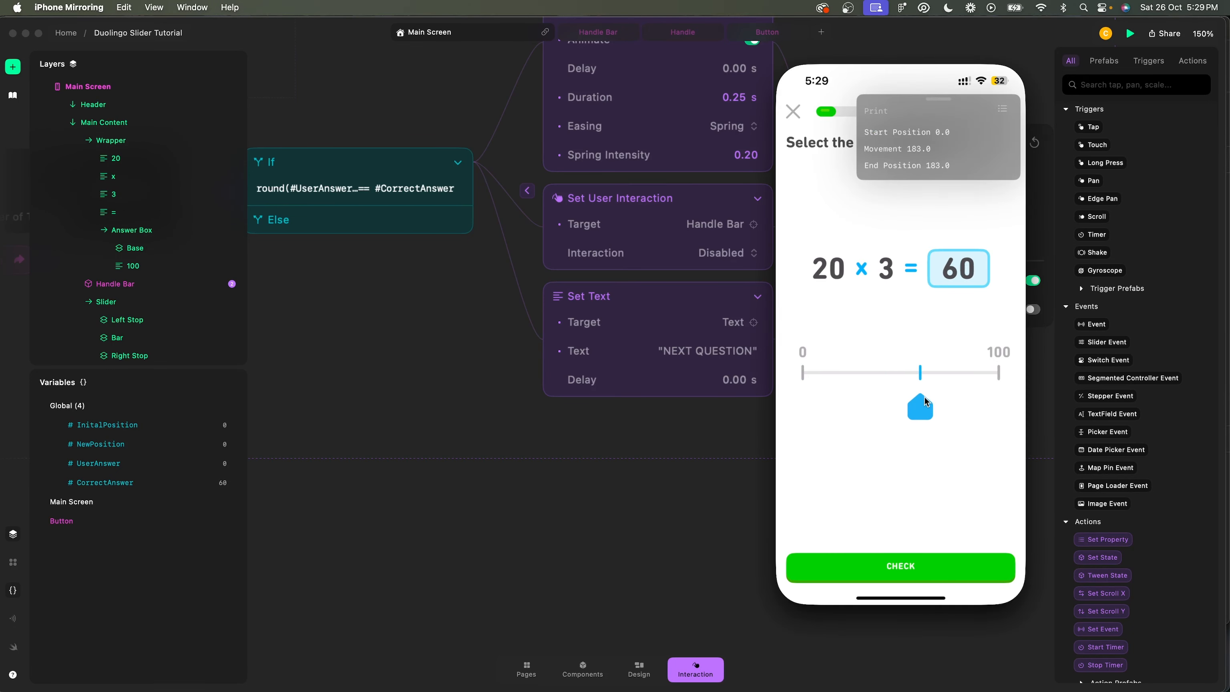
pyautogui.click(908, 571)
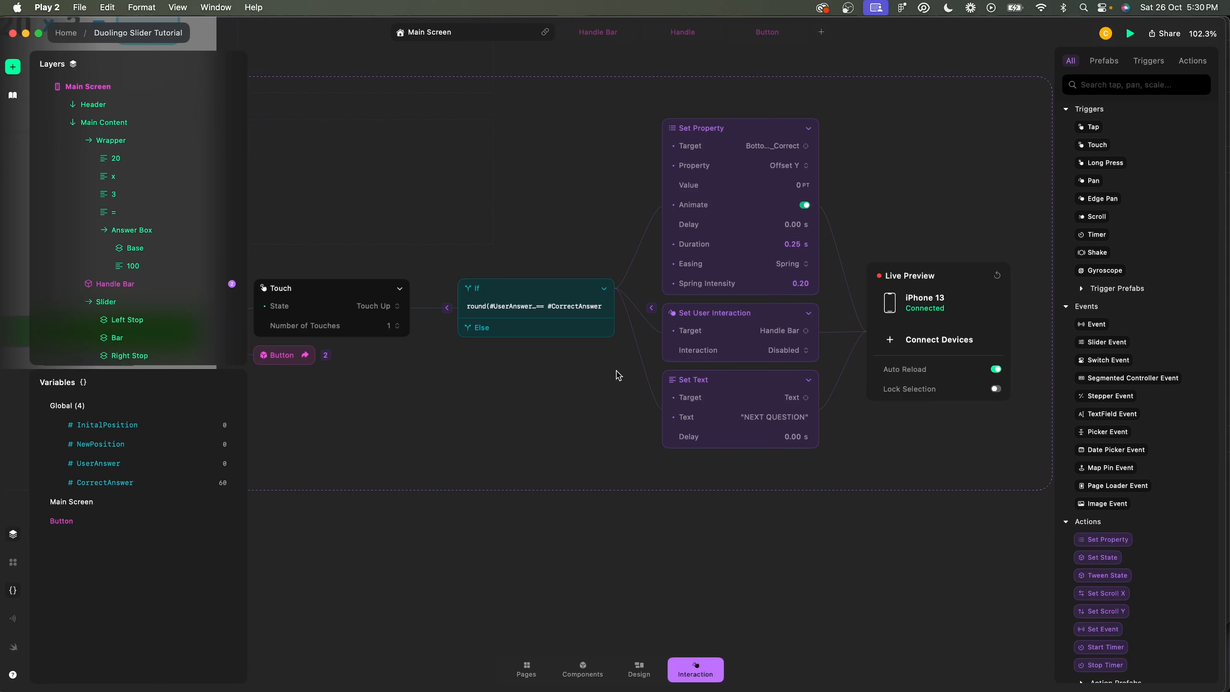
# Review the Set Property, Set User Interaction and Set Text actions connected to the CHECK button's If branch.
pyautogui.scroll(5, 547, 339)
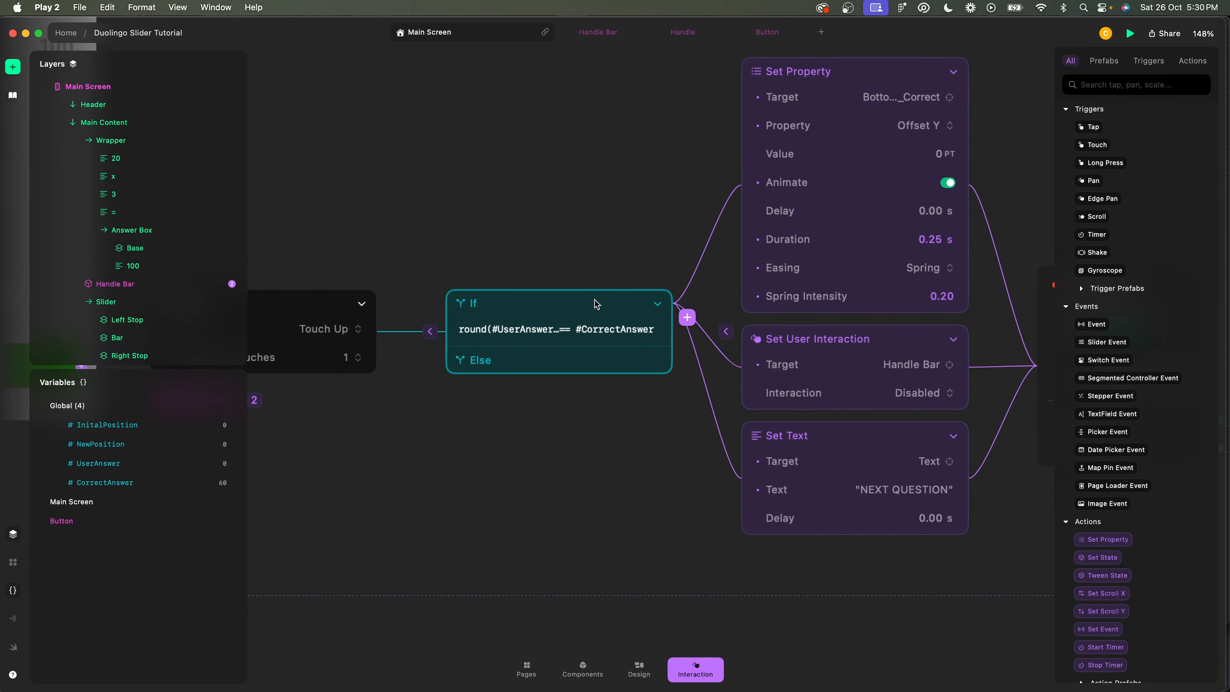
pyautogui.click(779, 161)
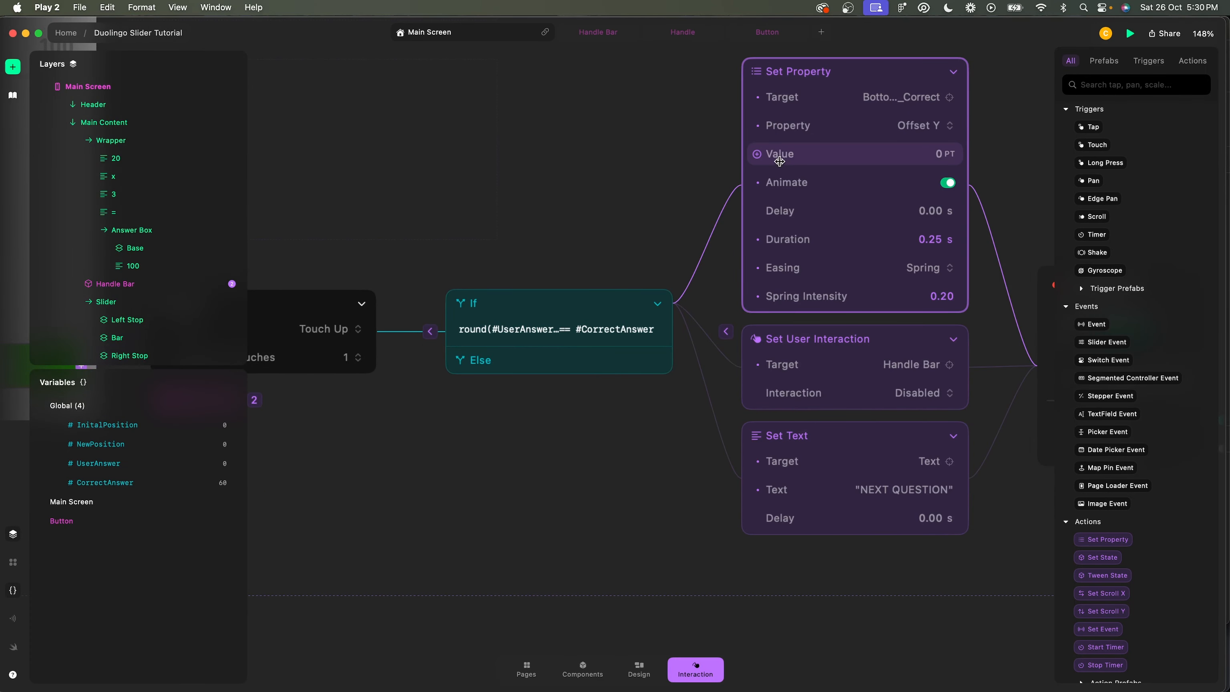
pyautogui.click(818, 466)
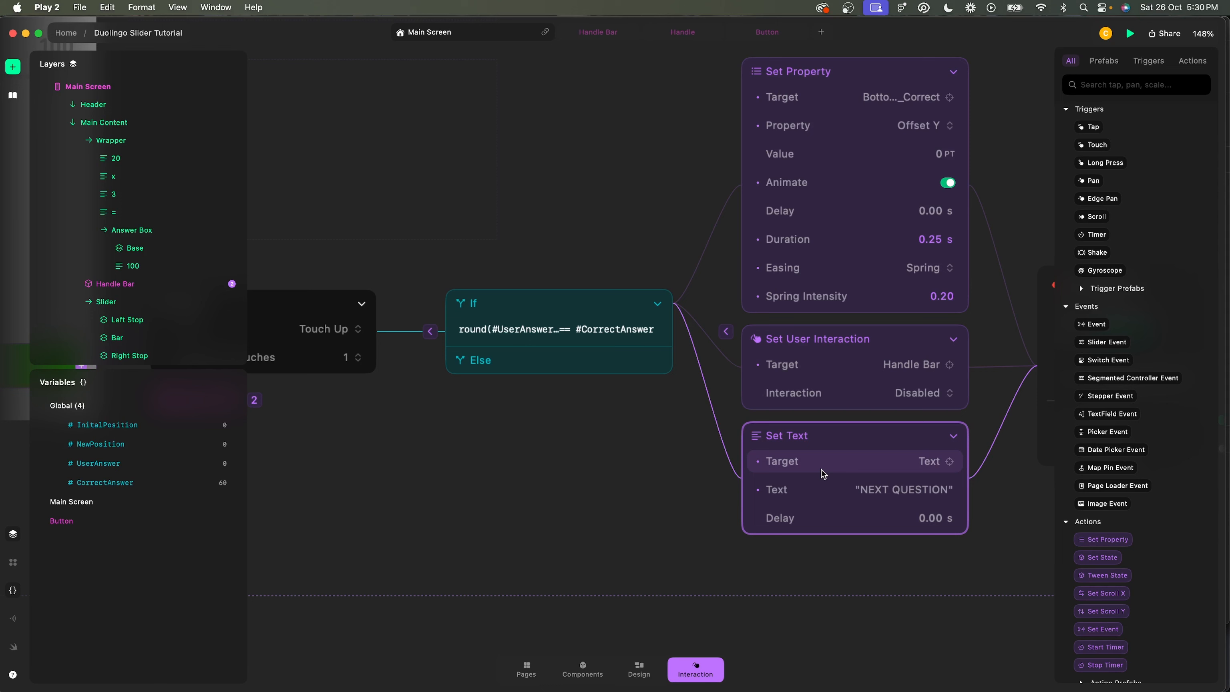
pyautogui.click(669, 221)
pyautogui.click(659, 369)
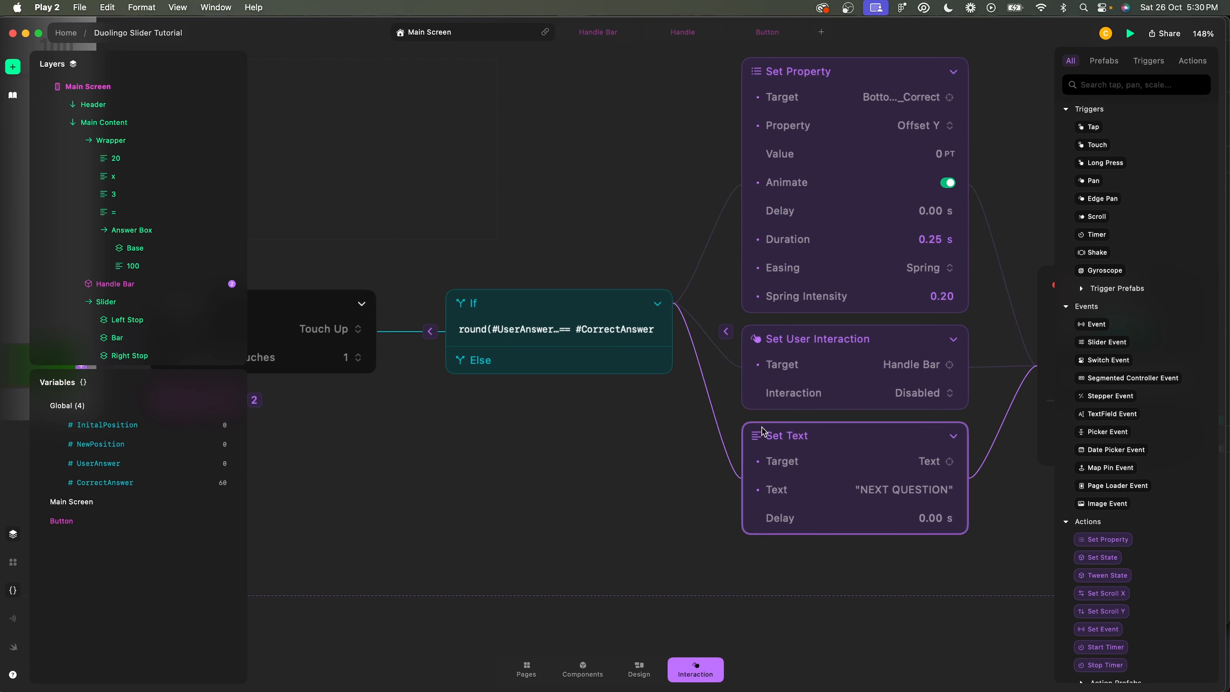
pyautogui.click(795, 71)
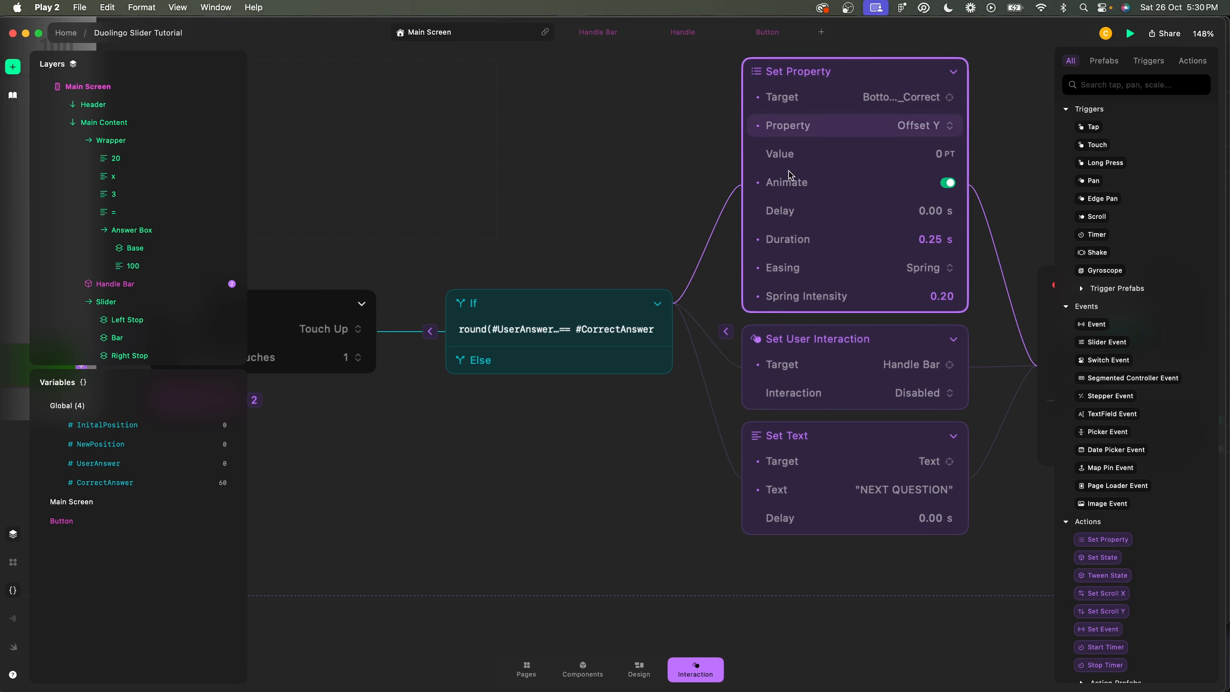
pyautogui.click(810, 336)
pyautogui.click(789, 440)
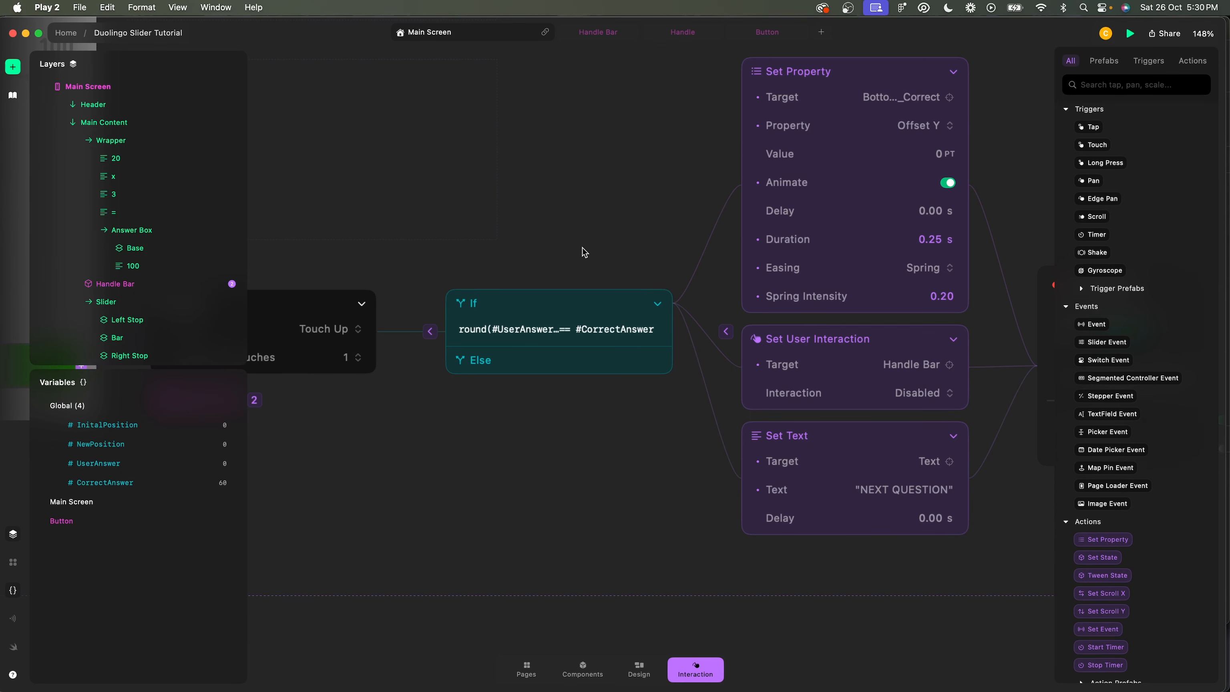
# Add an Event / View trigger to the Main Screen.
pyautogui.scroll(-10, 583, 248)
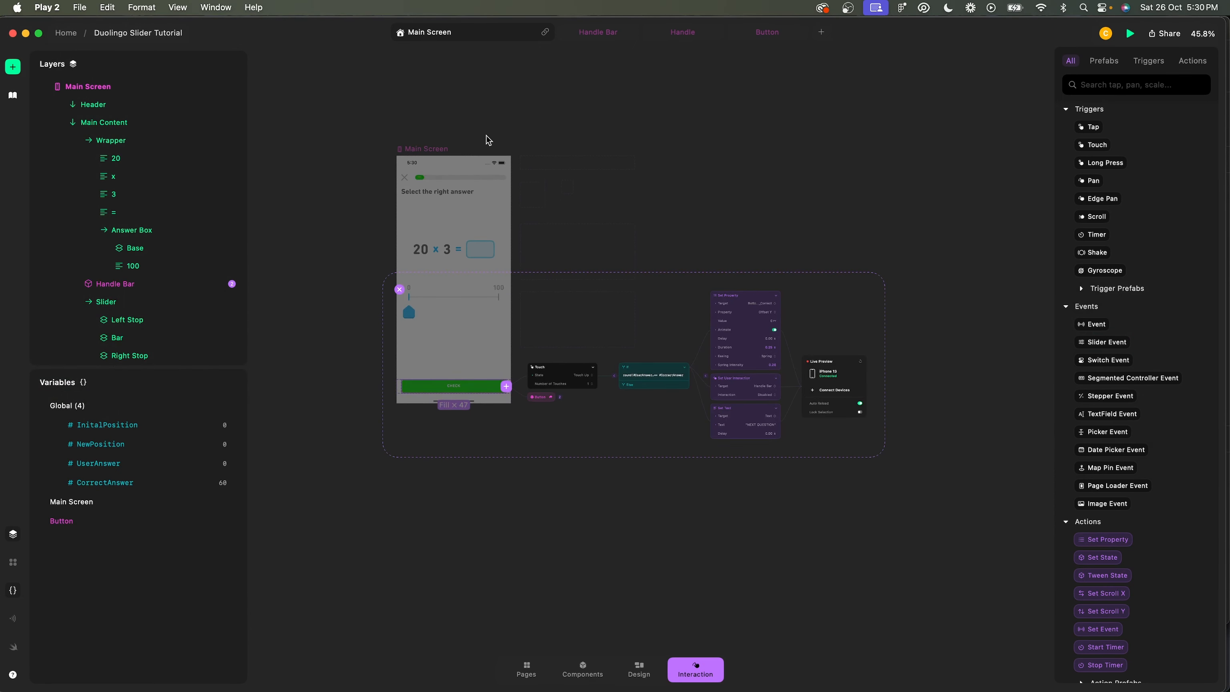
pyautogui.click(486, 136)
pyautogui.click(425, 151)
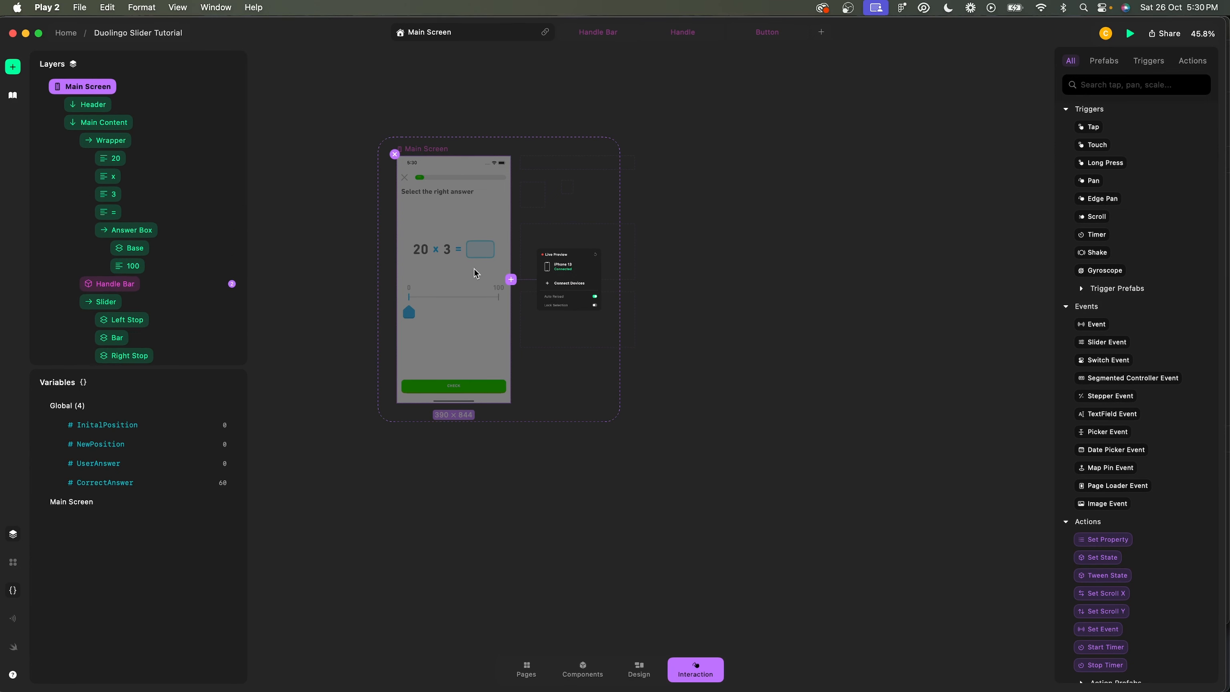
pyautogui.click(513, 279)
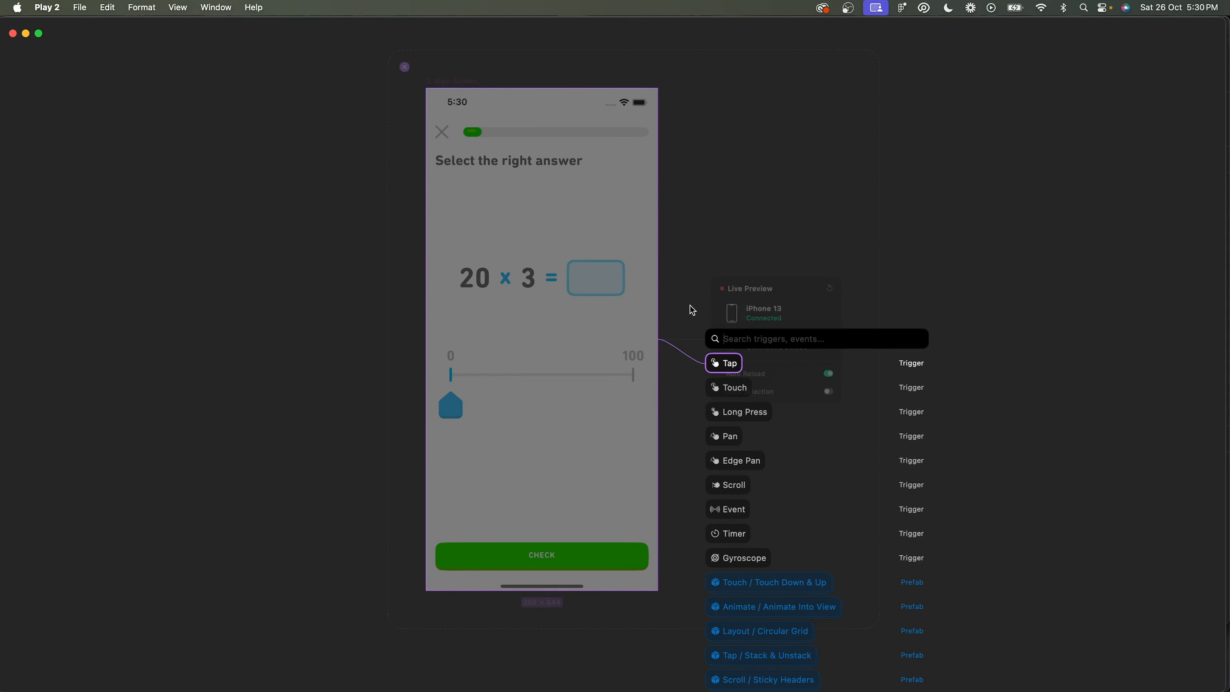
pyautogui.write('set')
pyautogui.press('BackSpace')
pyautogui.press('BackSpace')
pyautogui.press('BackSpace')
pyautogui.write('ev')
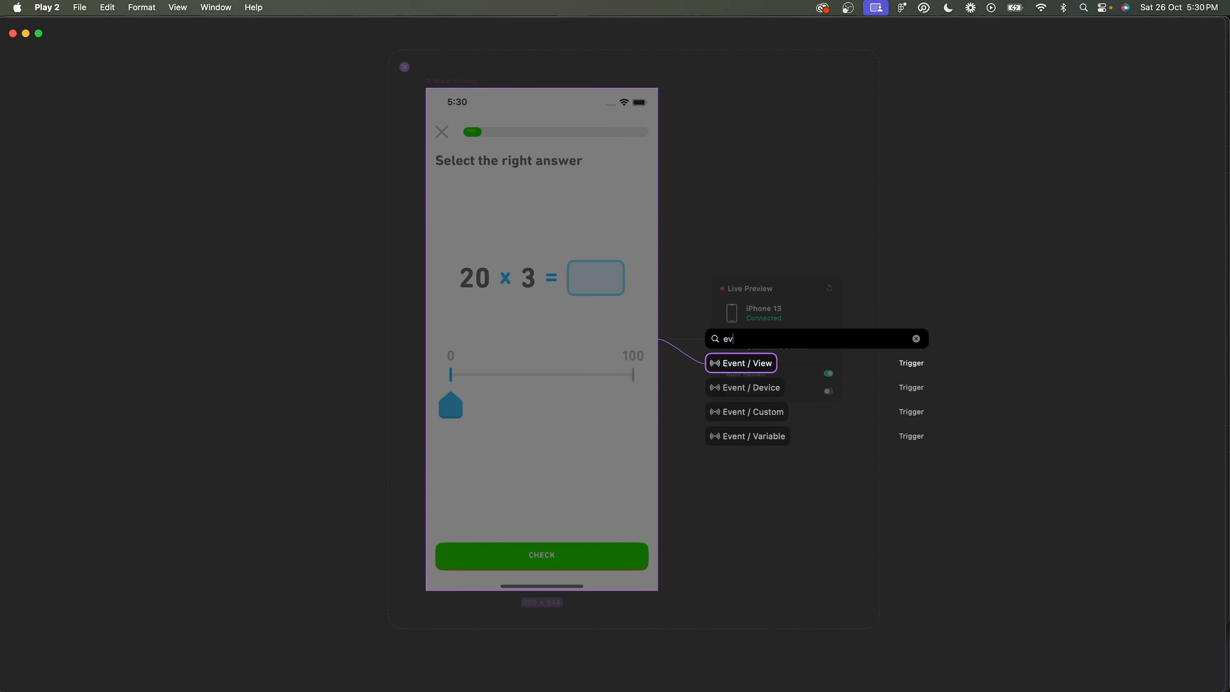
pyautogui.press('Return')
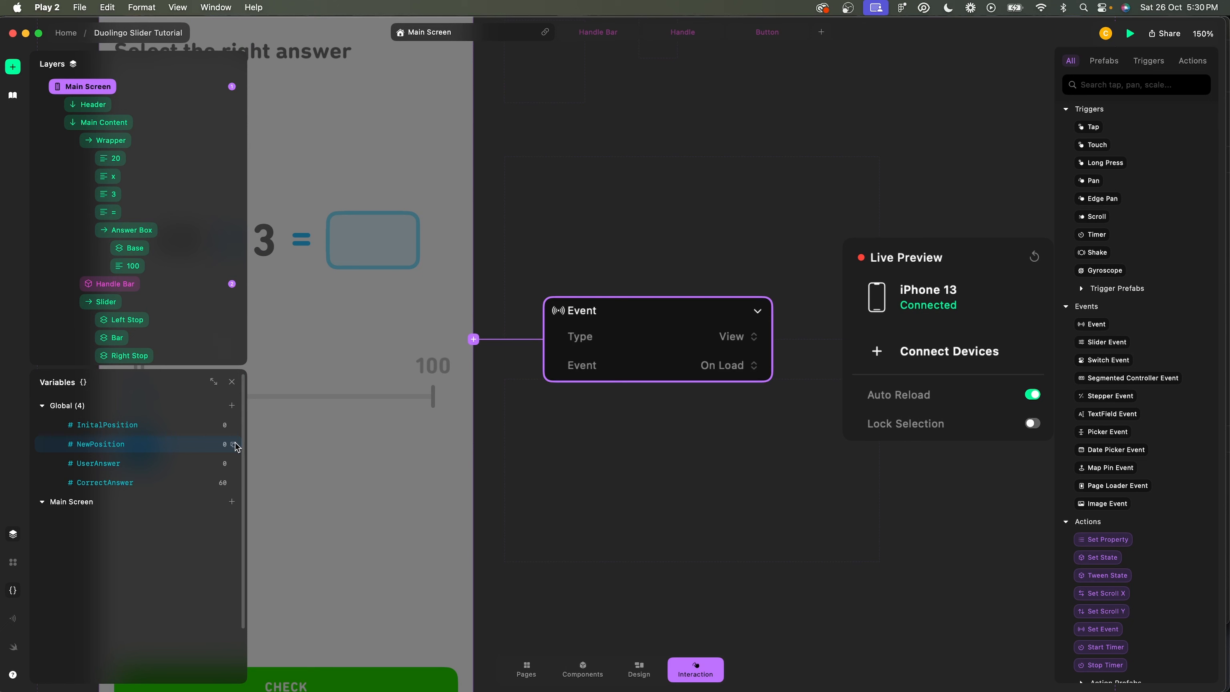
# Collapse the global variables and create a custom event named "Answer is Correct".
pyautogui.click(42, 405)
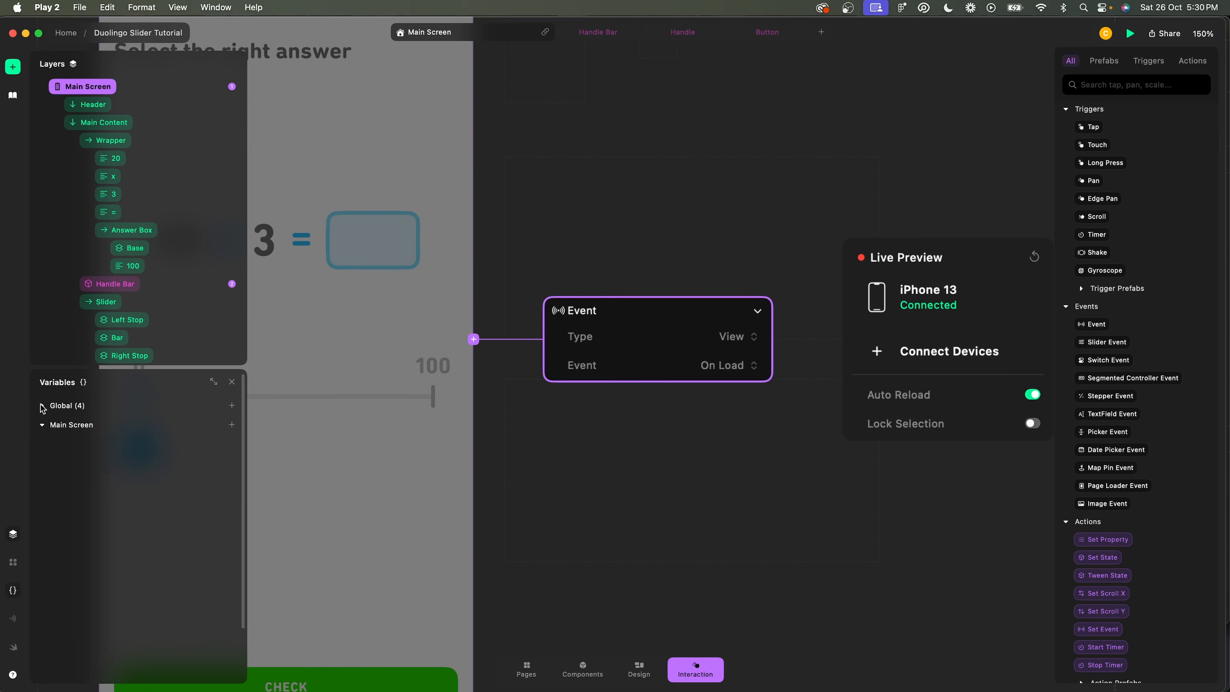
pyautogui.click(14, 618)
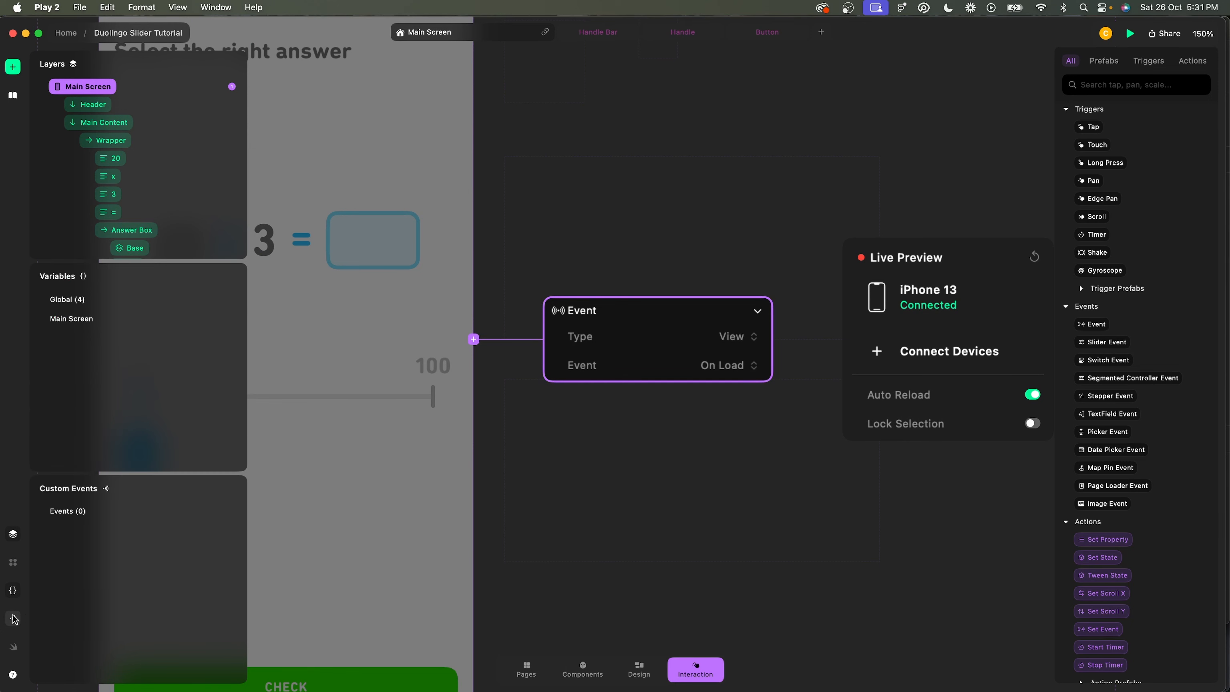
pyautogui.click(231, 512)
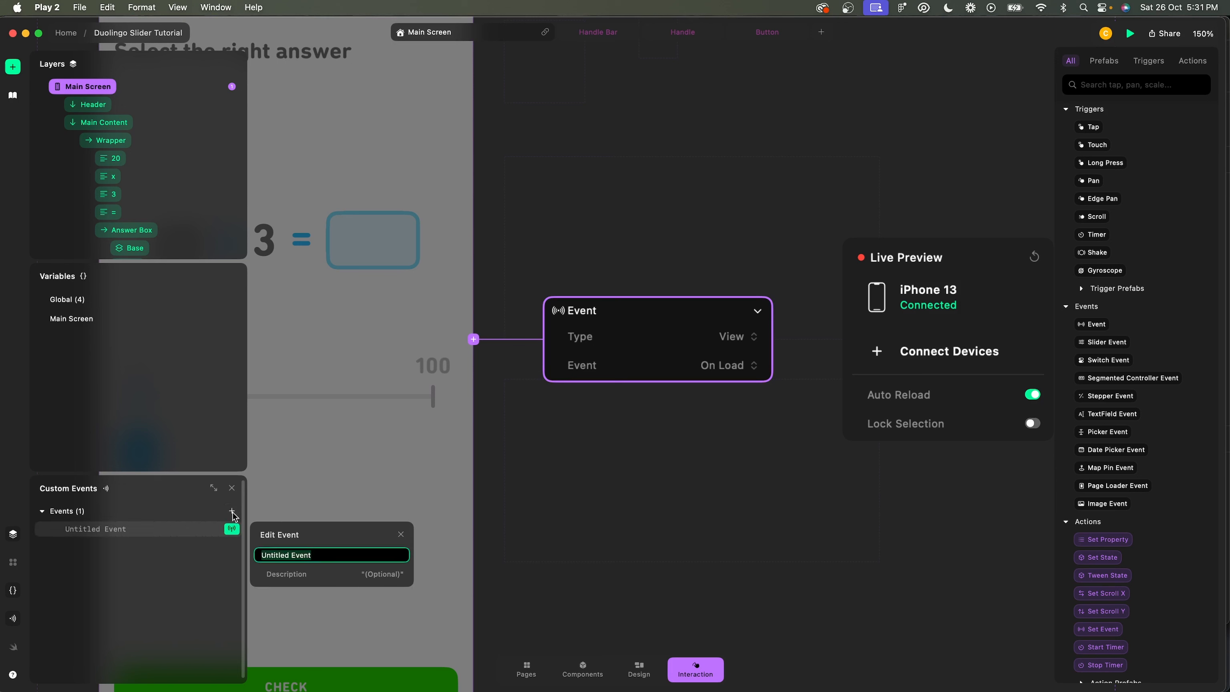
pyautogui.write('Correct')
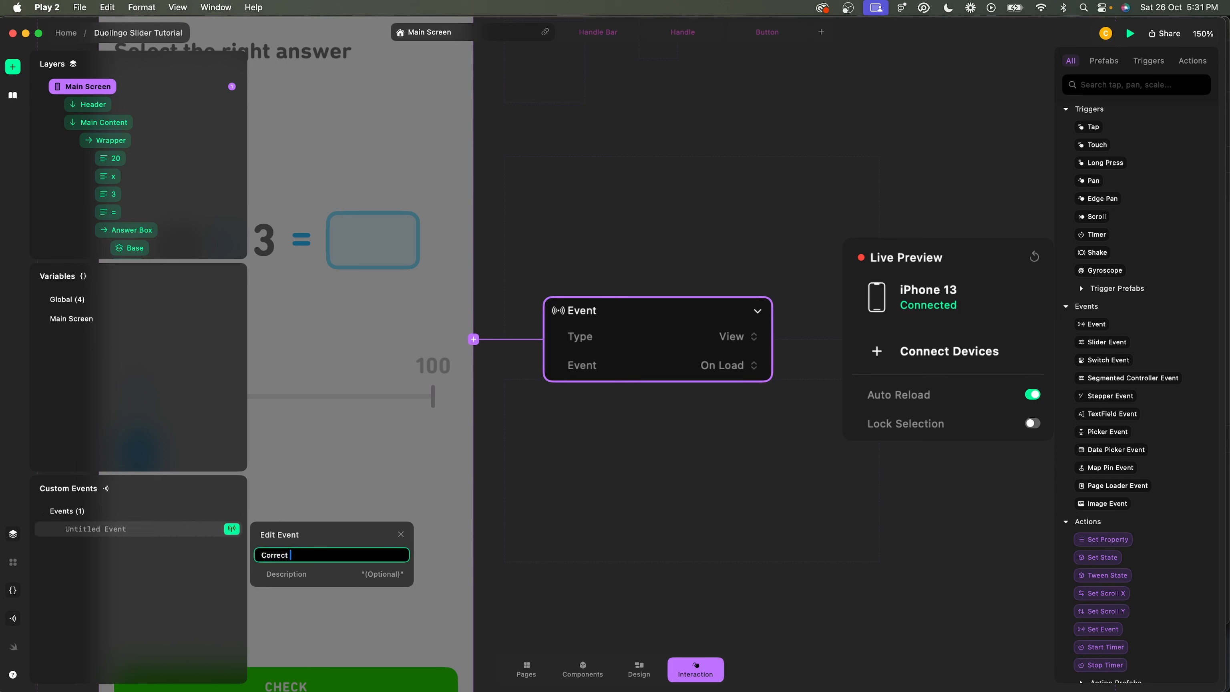
pyautogui.press('super+a')
pyautogui.write('Answer is Correct')
pyautogui.press('Return')
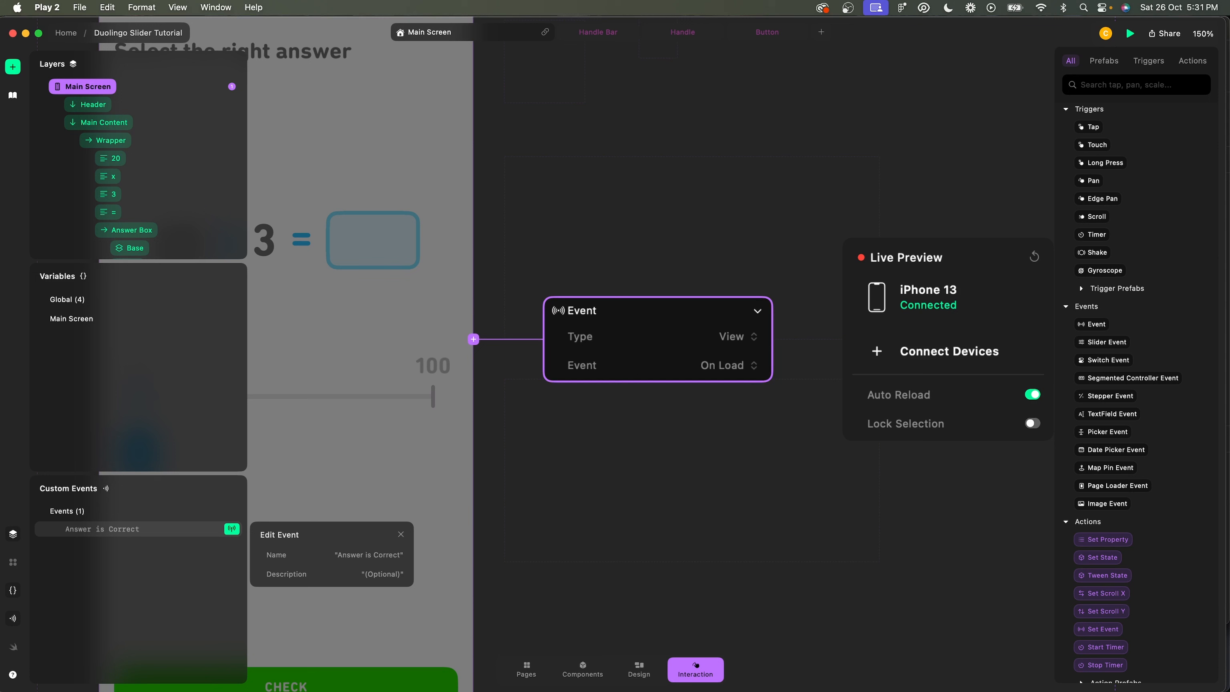
# Create a second custom event named "Answer is Wrong".
pyautogui.click(229, 512)
pyautogui.doubleClick(108, 548)
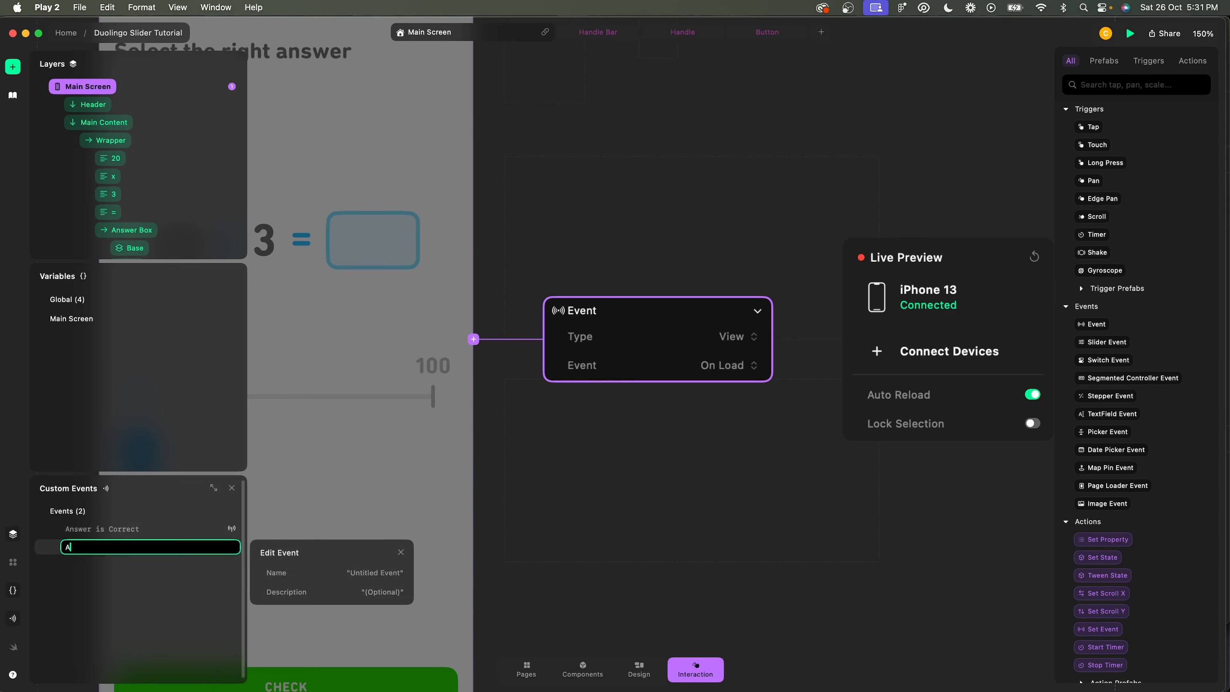
pyautogui.write('Answer is In')
pyautogui.write('co')
pyautogui.press('BackSpace')
pyautogui.press('BackSpace')
pyautogui.press('BackSpace')
pyautogui.press('BackSpace')
pyautogui.write('Wrong')
pyautogui.press('Return')
# Set the Main Screen Event trigger's type to Custom and open its list of custom events.
pyautogui.click(103, 527)
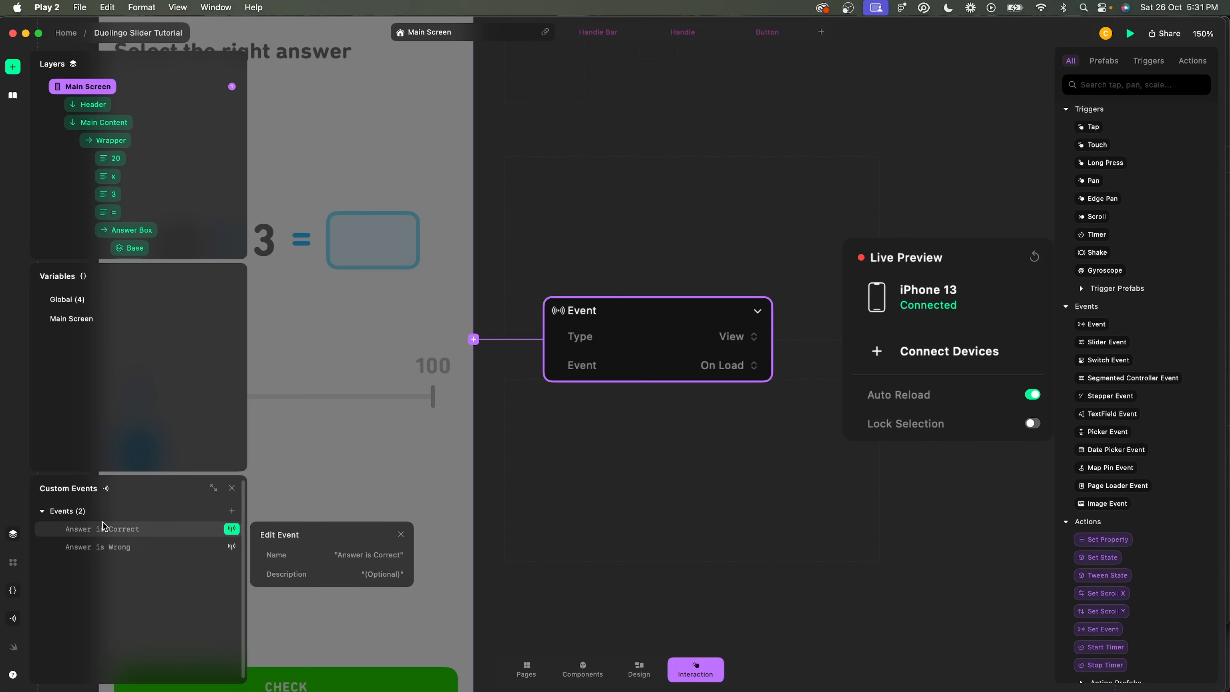
pyautogui.click(725, 340)
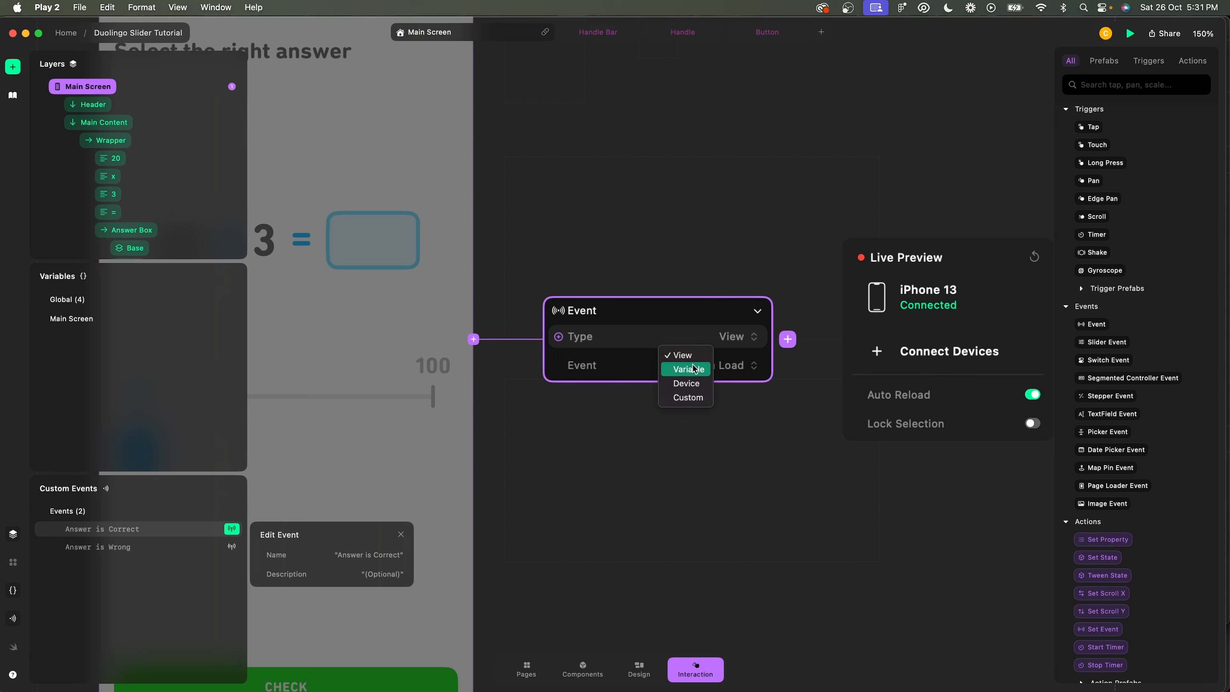
pyautogui.click(688, 397)
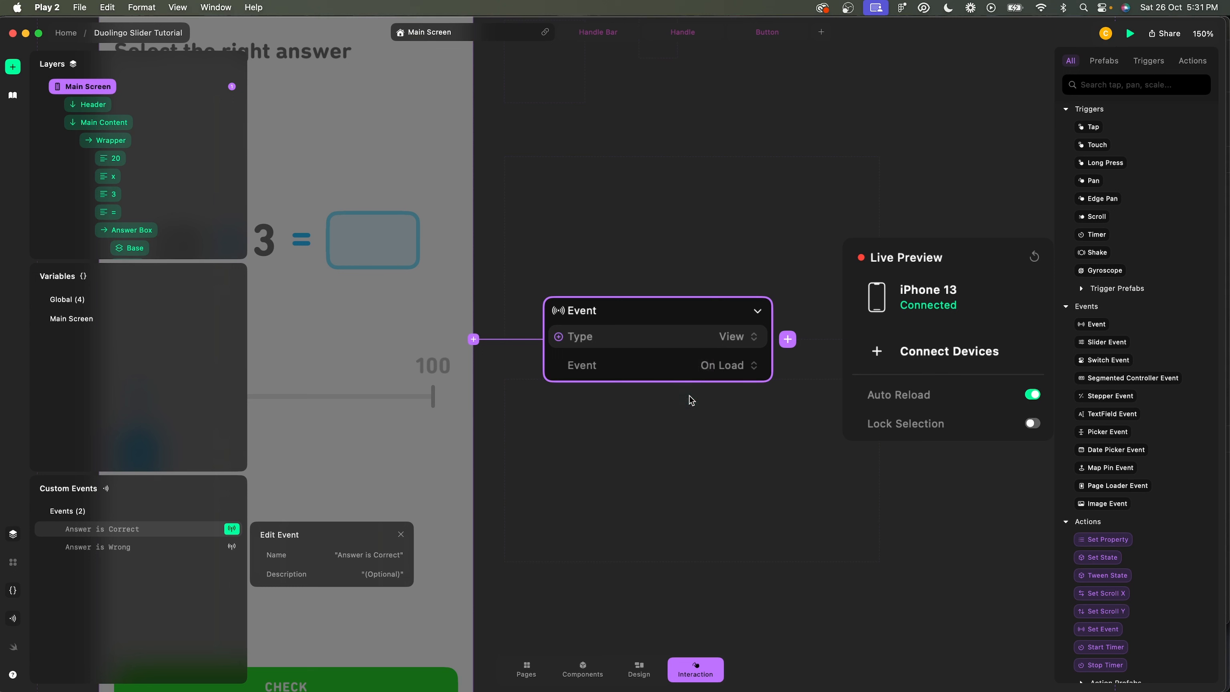
pyautogui.click(724, 369)
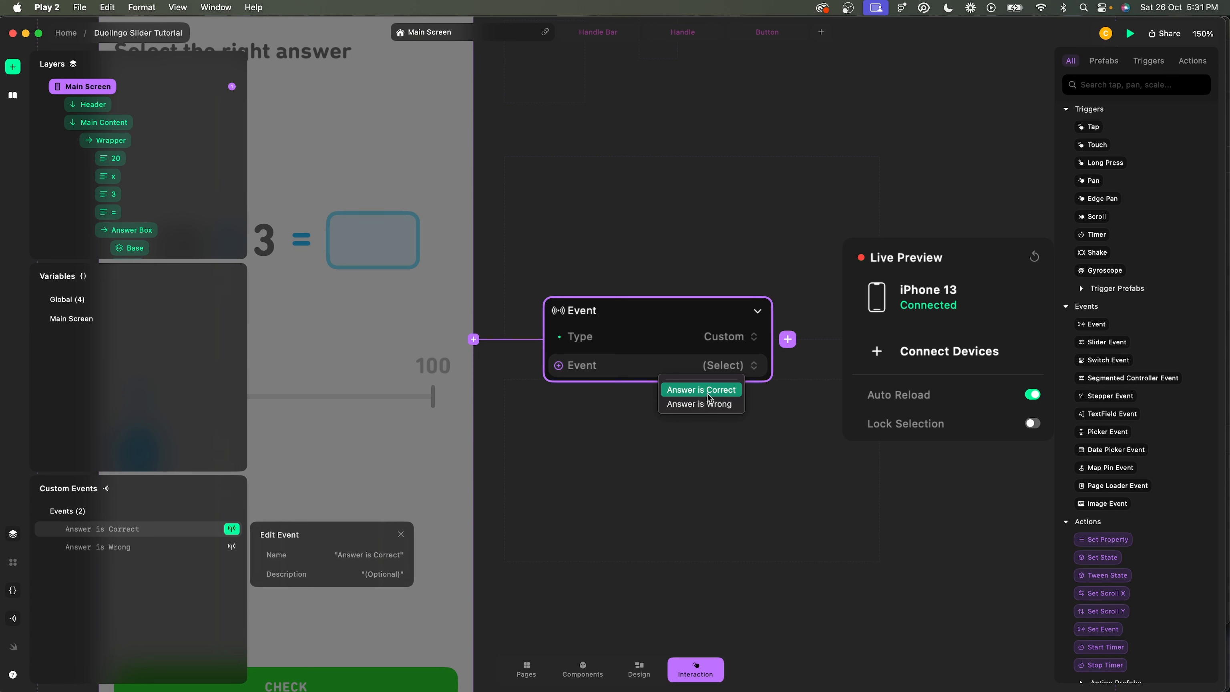
# Explore the Device and Variable types on the Event trigger and return it to Custom.
pyautogui.click(728, 340)
pyautogui.click(728, 340)
pyautogui.click(723, 341)
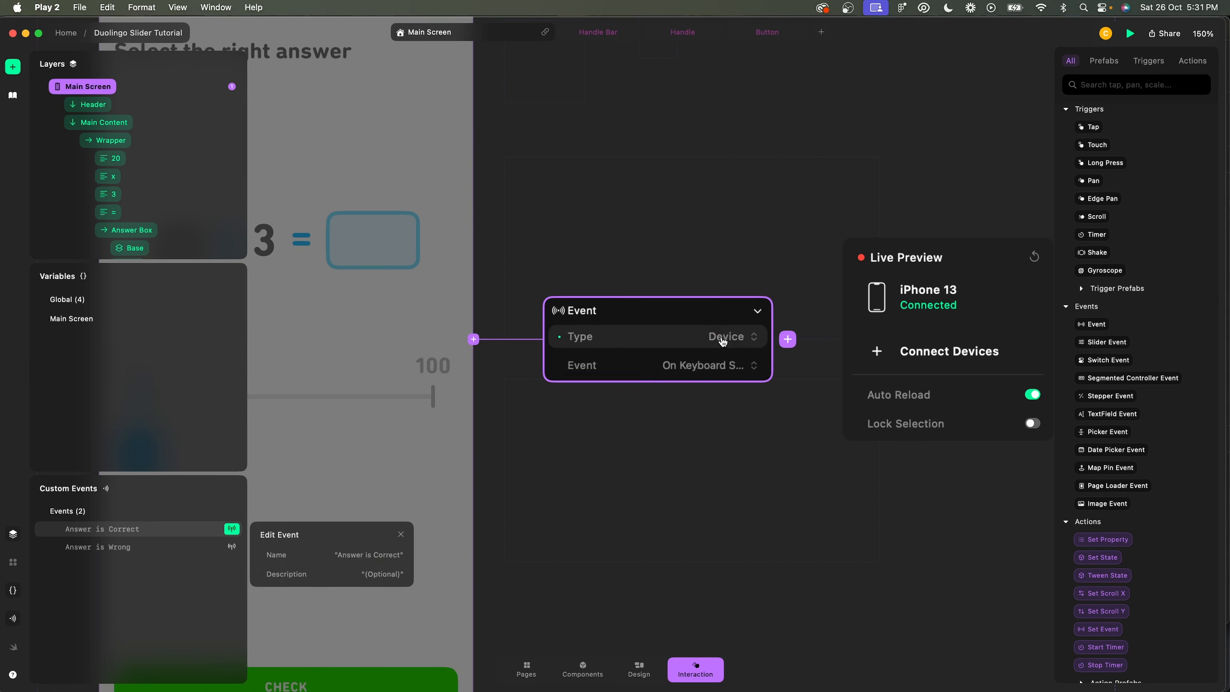
pyautogui.click(721, 365)
pyautogui.click(726, 358)
pyautogui.click(719, 343)
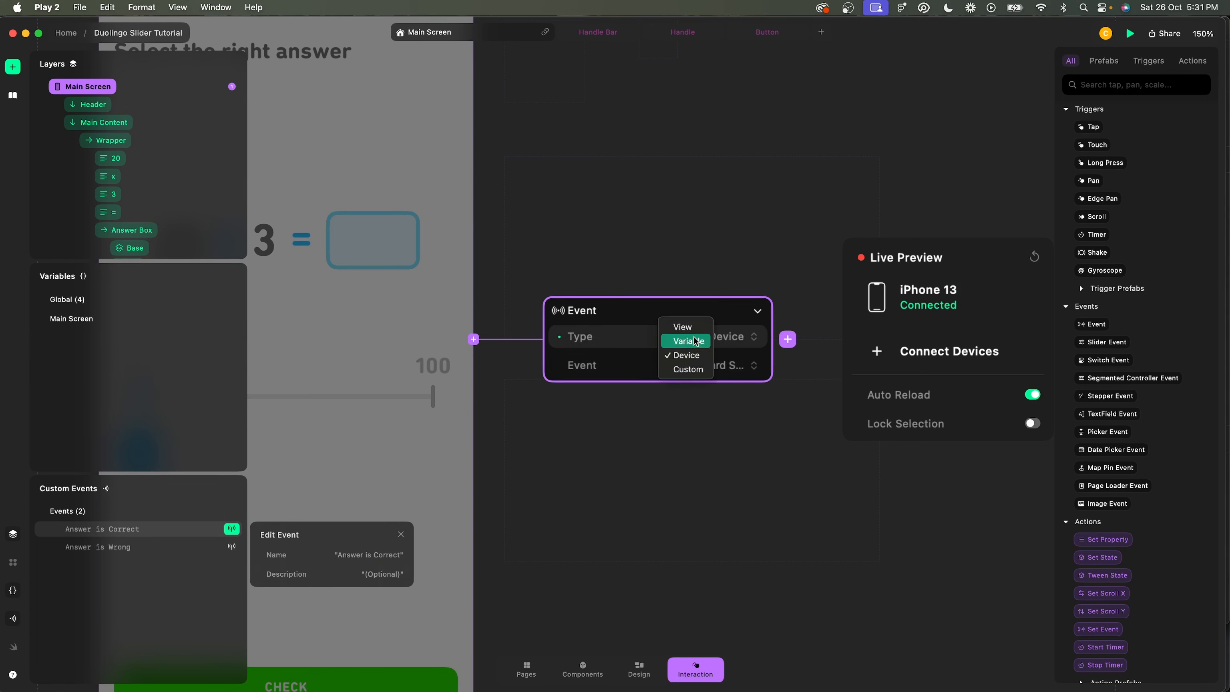
pyautogui.click(695, 341)
pyautogui.click(719, 351)
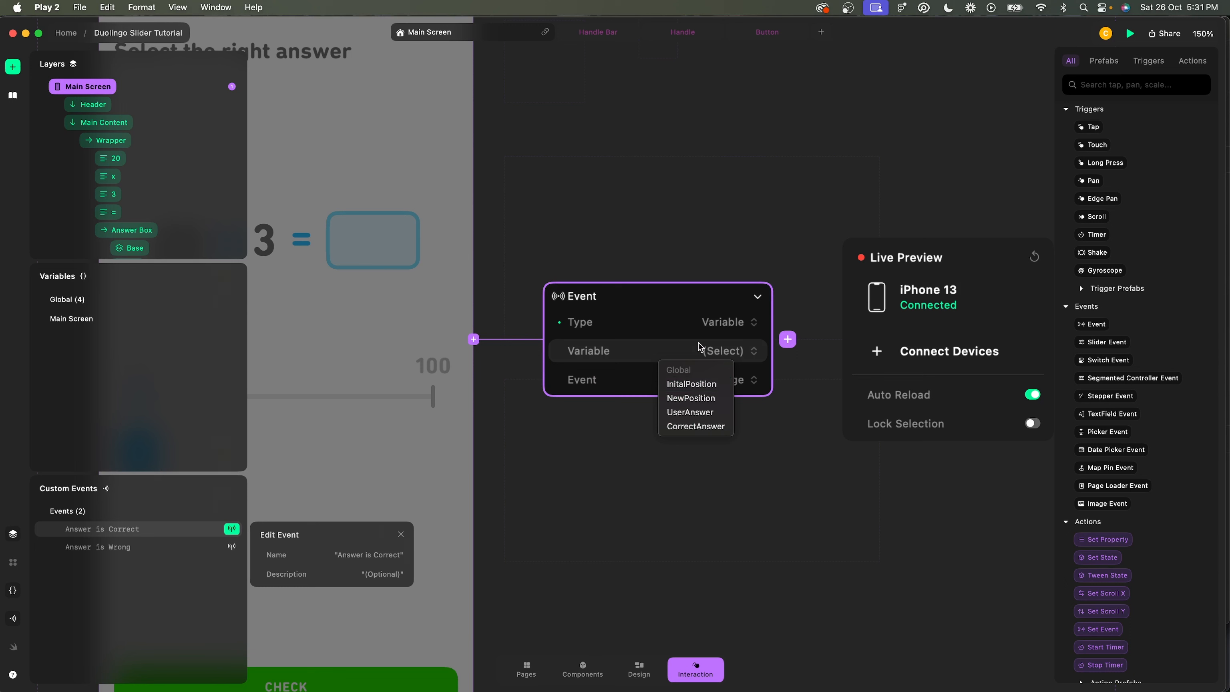
pyautogui.click(715, 322)
pyautogui.click(721, 322)
pyautogui.click(695, 369)
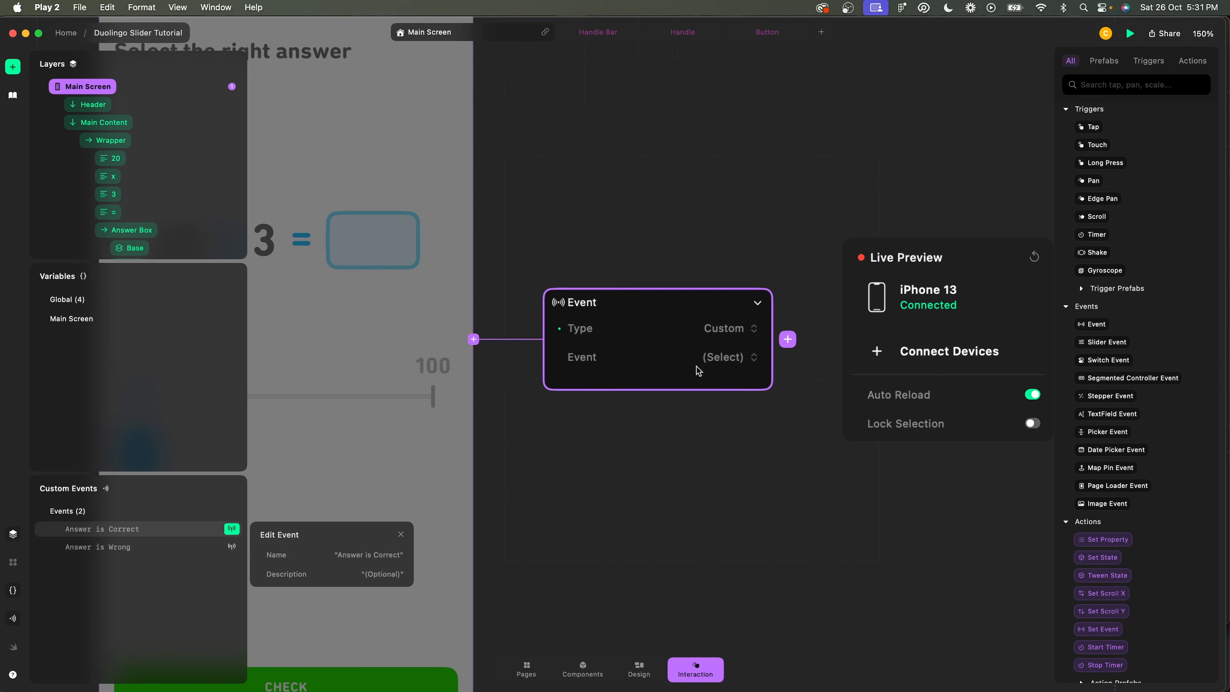
# Assign the "Answer is Correct" custom event to the Main Screen's Event trigger.
pyautogui.click(721, 367)
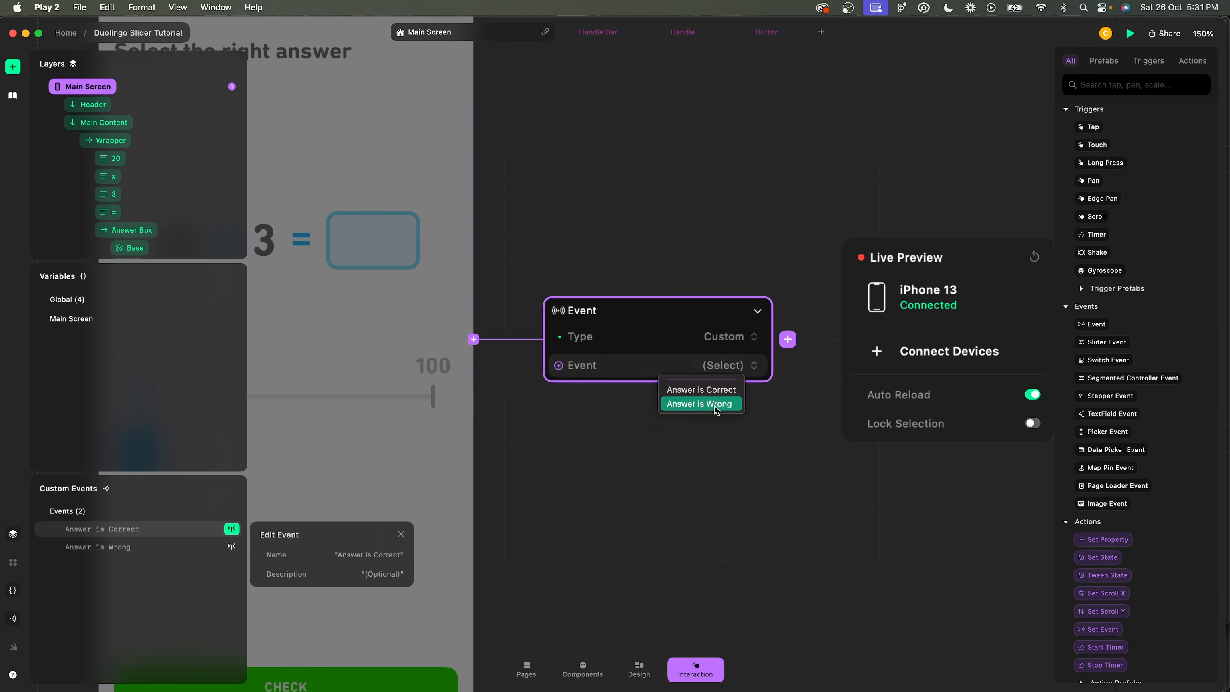
pyautogui.click(715, 387)
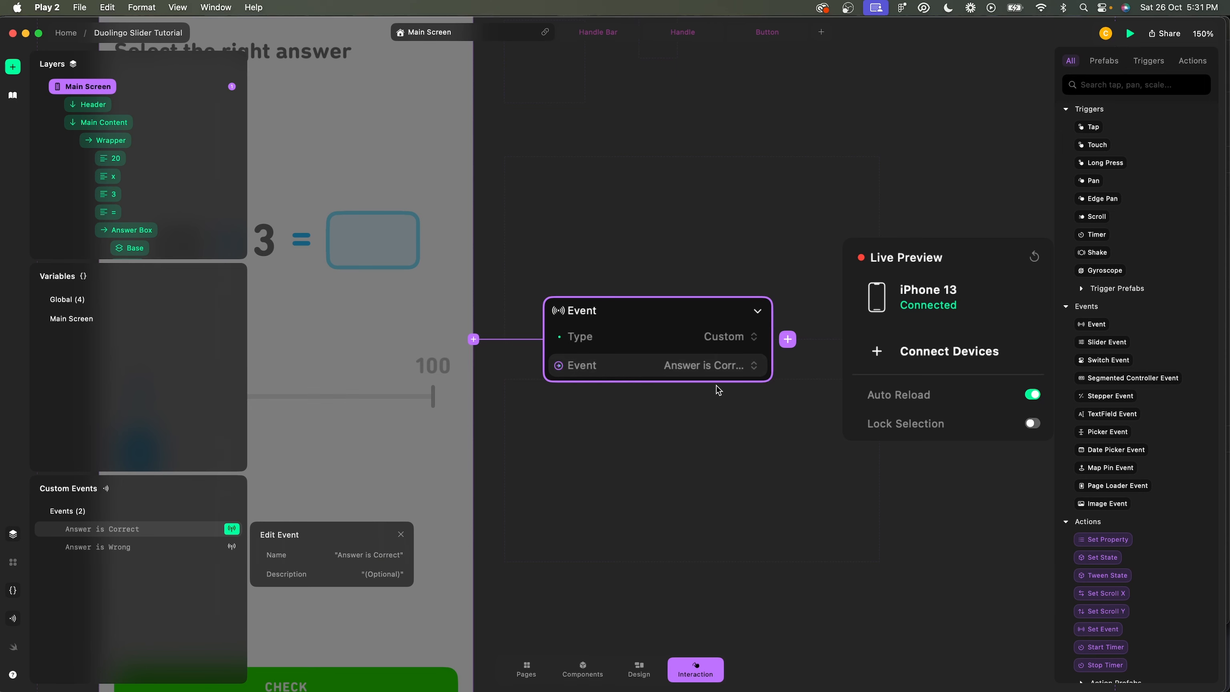
pyautogui.click(712, 401)
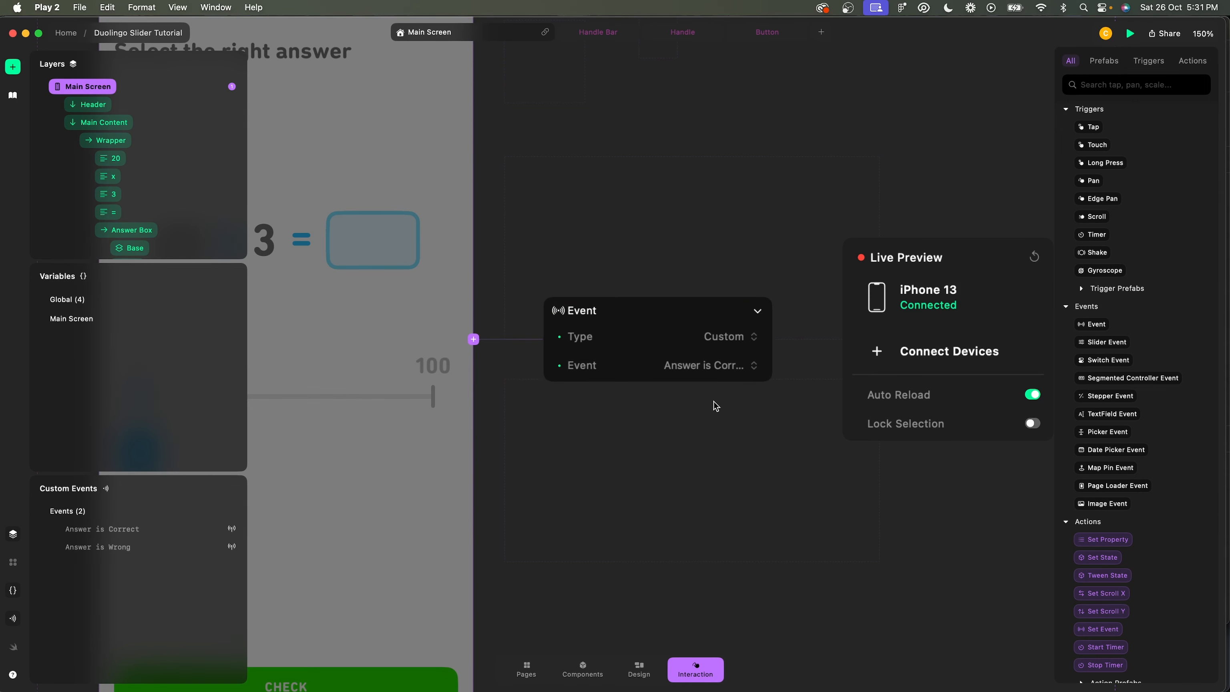
pyautogui.click(712, 401)
# Copy the CHECK button's Set Property, Set User Interaction and Set Text actions onto the Main Screen's Event trigger.
pyautogui.click(521, 598)
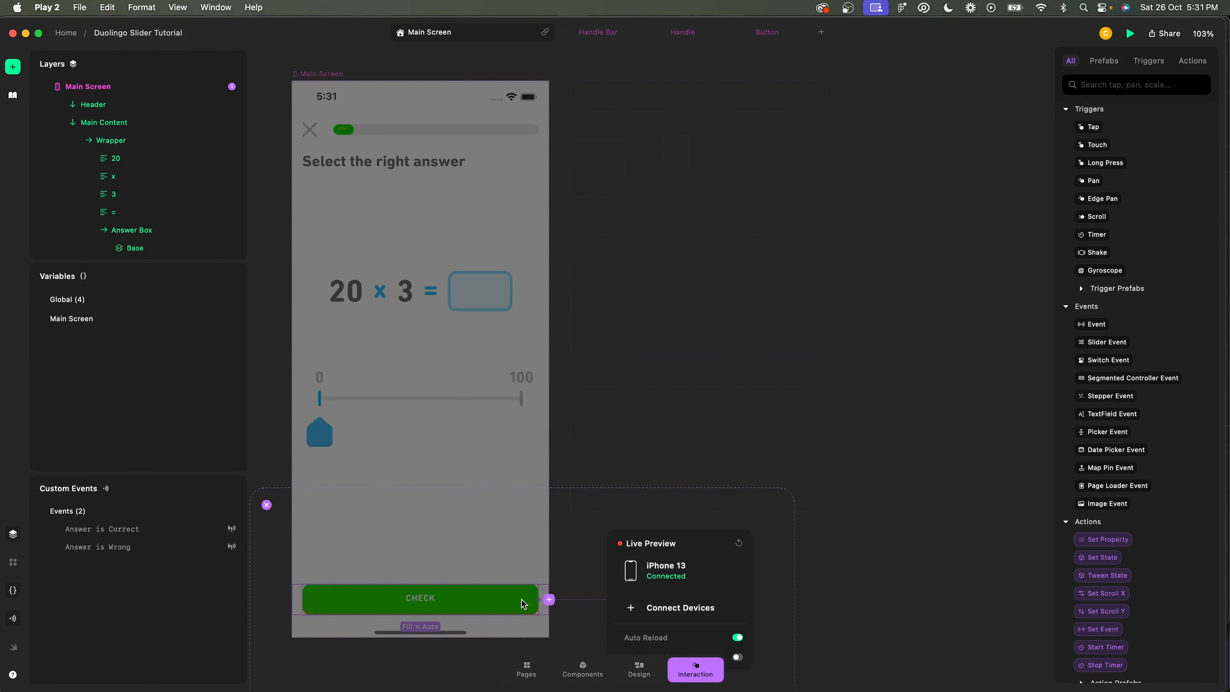
pyautogui.click(513, 594)
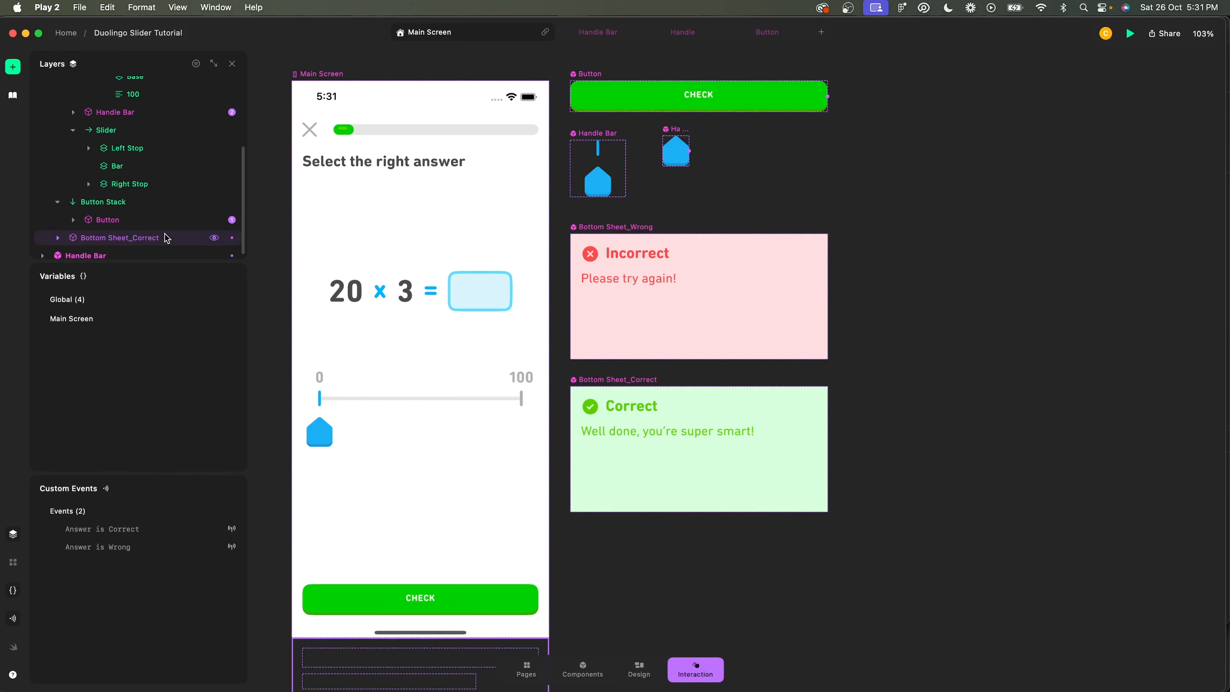
pyautogui.click(123, 219)
pyautogui.scroll(-3, 878, 474)
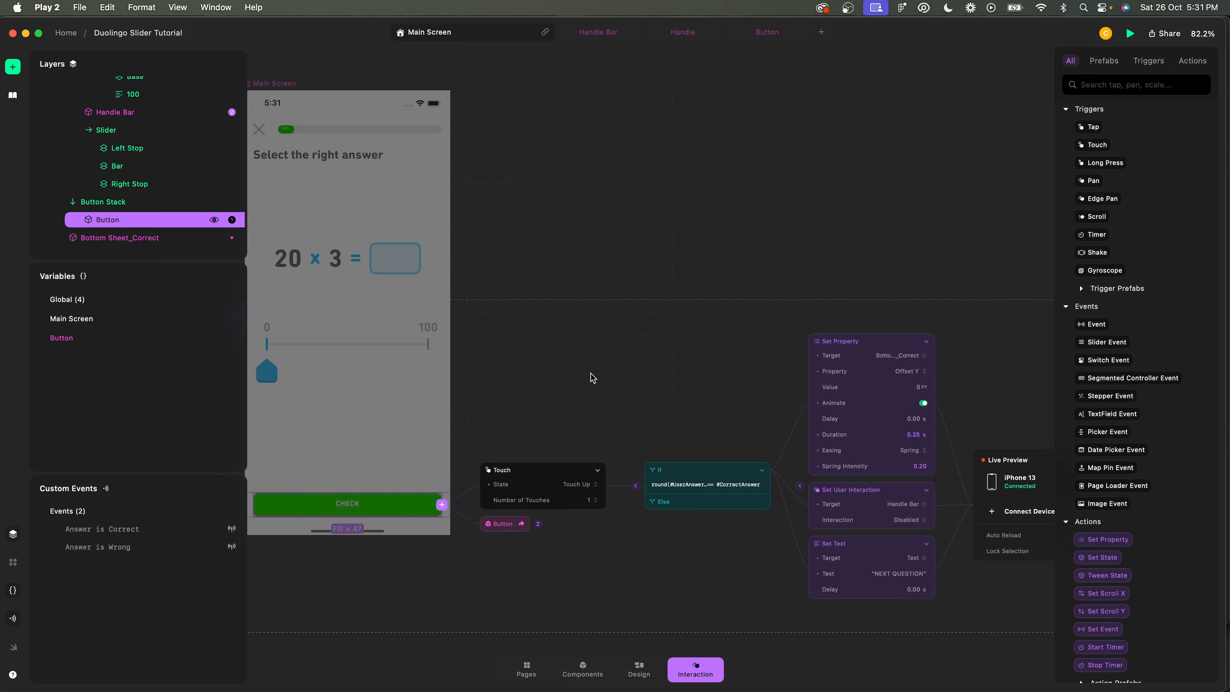
pyautogui.click(507, 359)
pyautogui.click(289, 87)
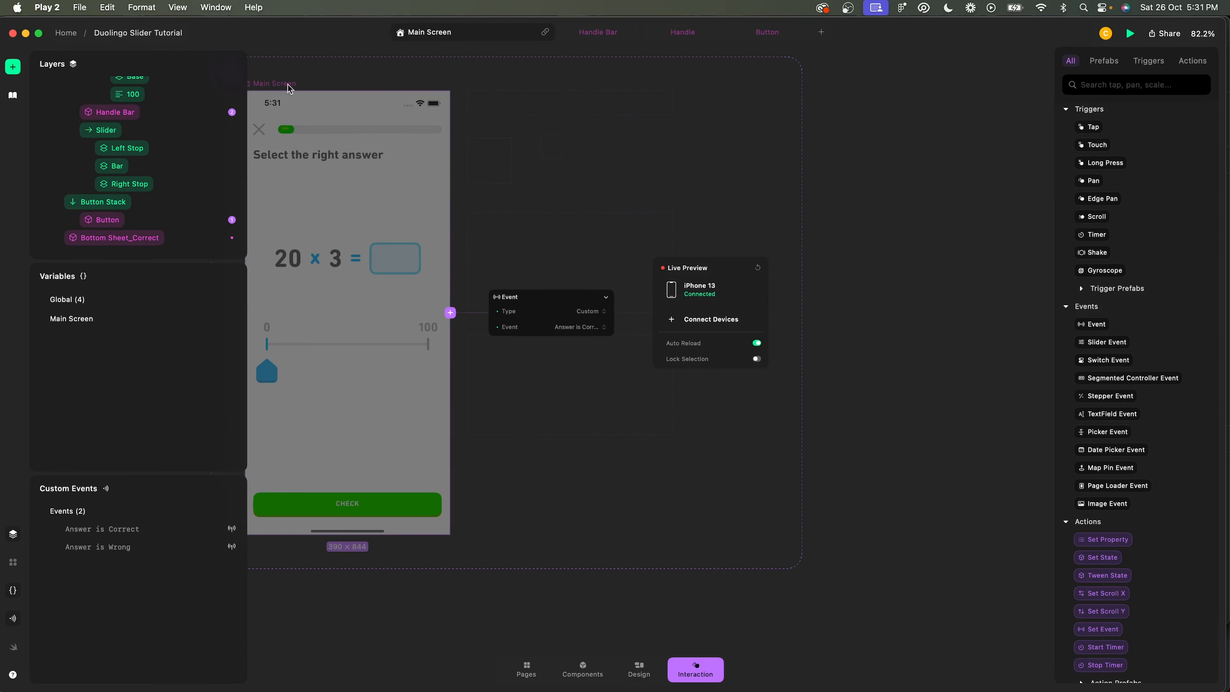
pyautogui.click(569, 298)
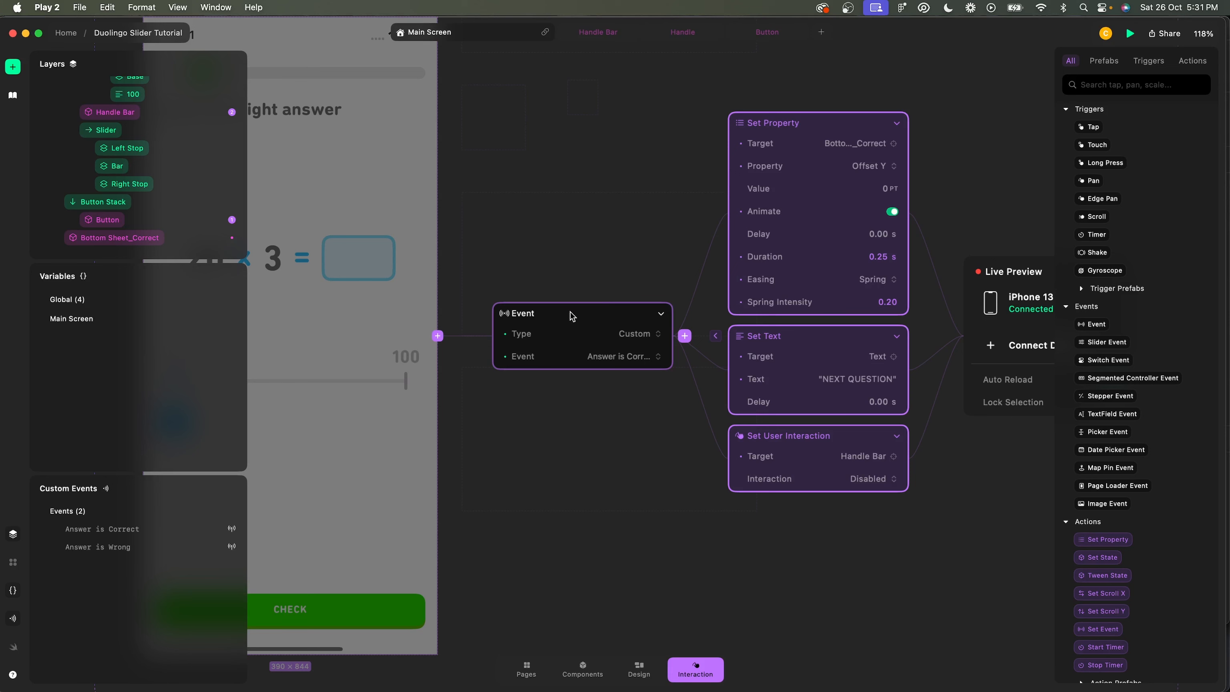
# Rename the Main Screen's Event trigger to "Event (Correct Answer)".
pyautogui.doubleClick(528, 318)
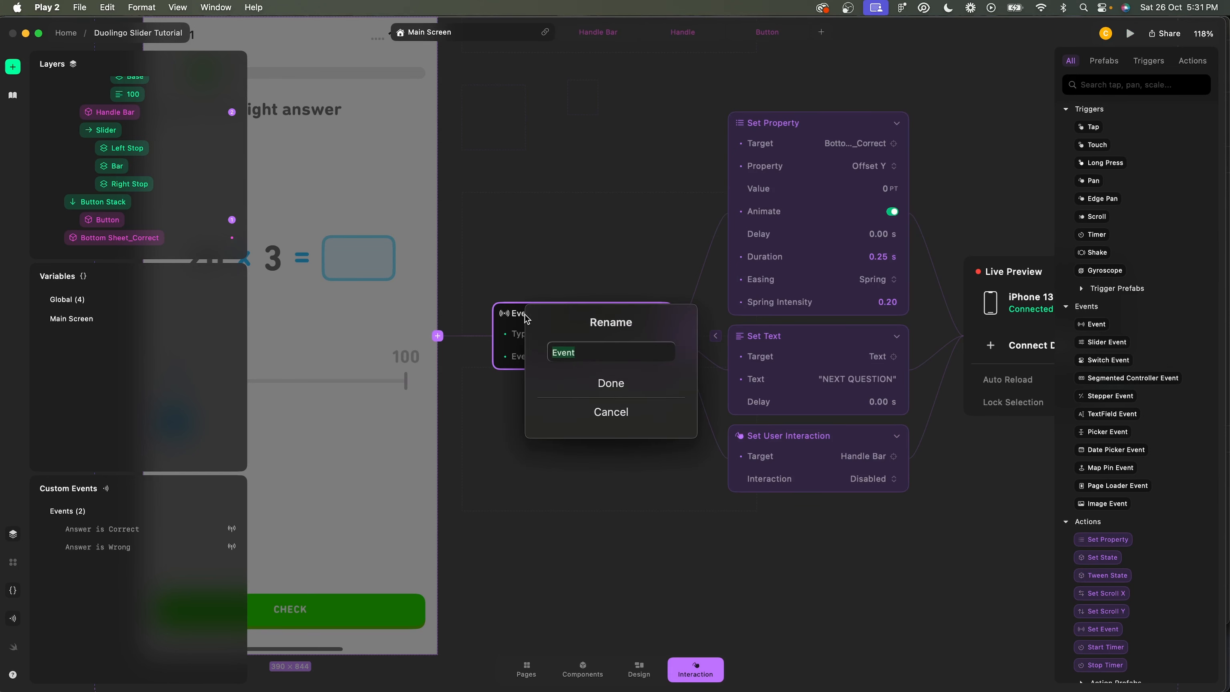
pyautogui.write('(Correct Answer)')
pyautogui.press('Return')
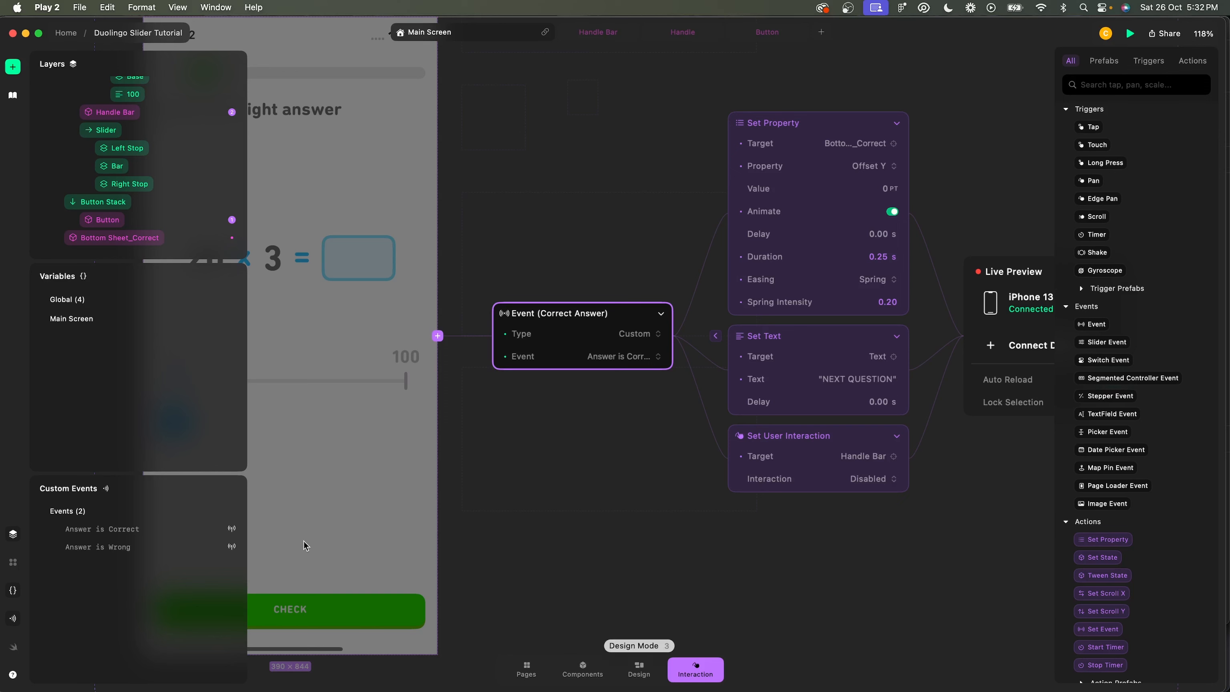
# Delete the Set Property, Set User Interaction and Set Text actions from the CHECK button's If condition.
pyautogui.click(102, 220)
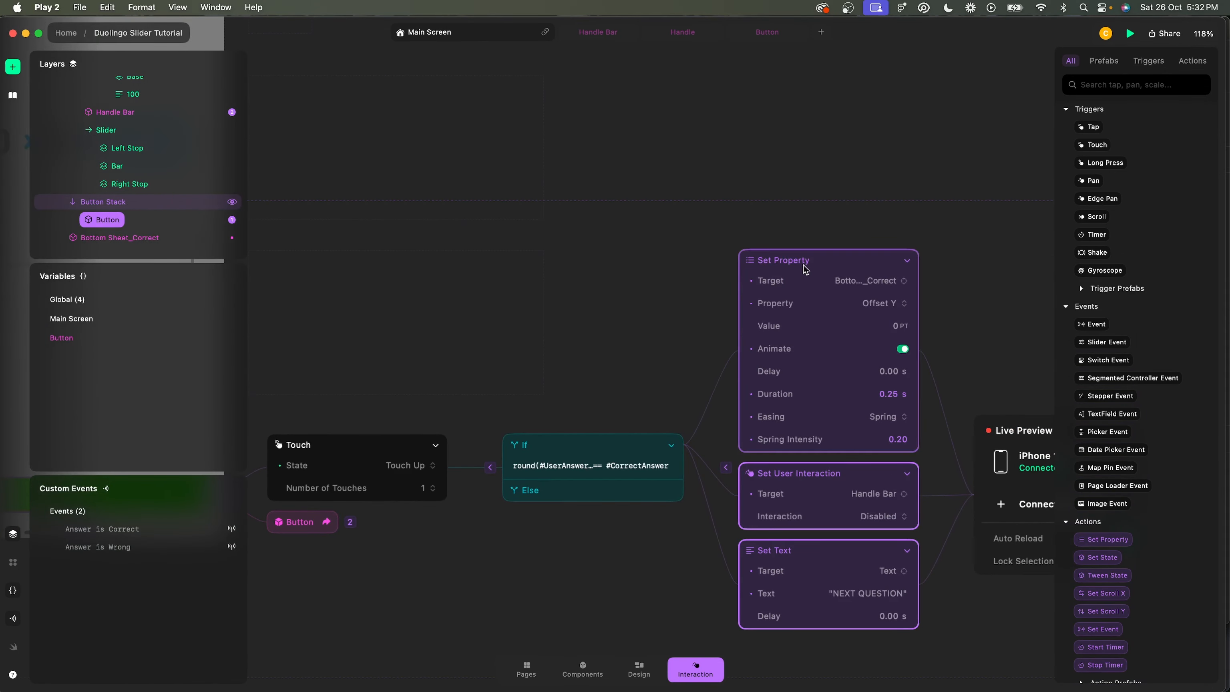
pyautogui.keyDown('shift'); pyautogui.click(803, 264); pyautogui.keyUp('shift')
pyautogui.press('Delete')
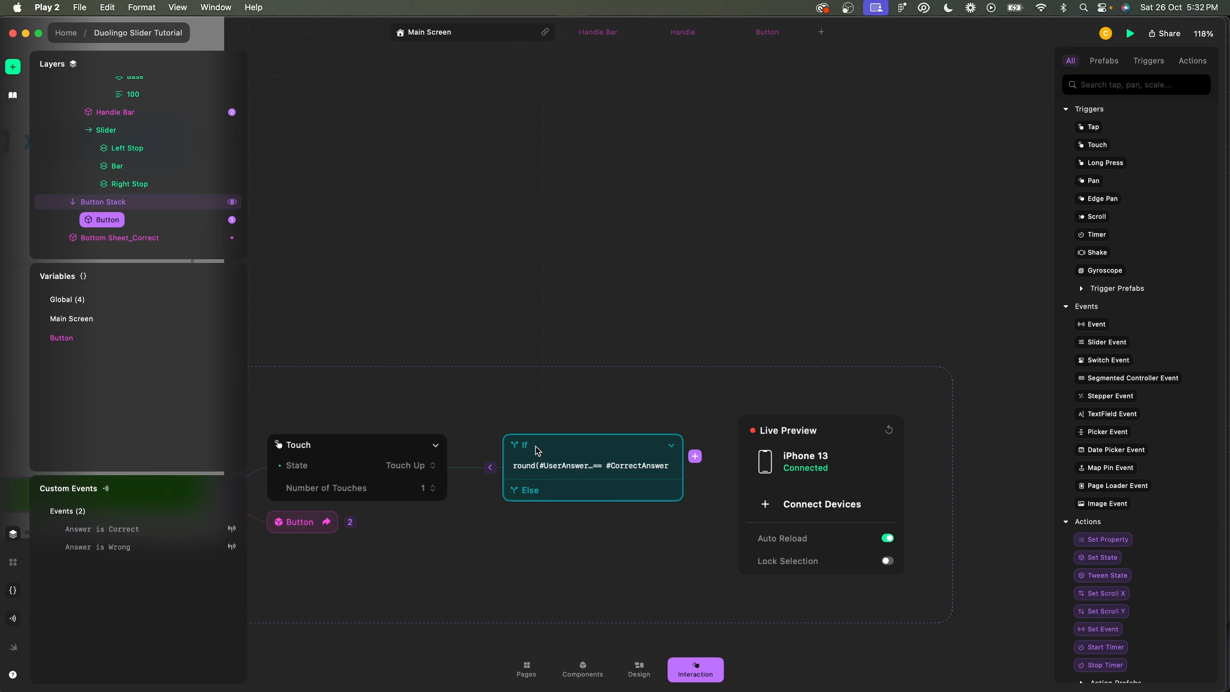
# Add a Set Event action to the button's If branch and assign the "Answer is Correct" event.
pyautogui.click(695, 456)
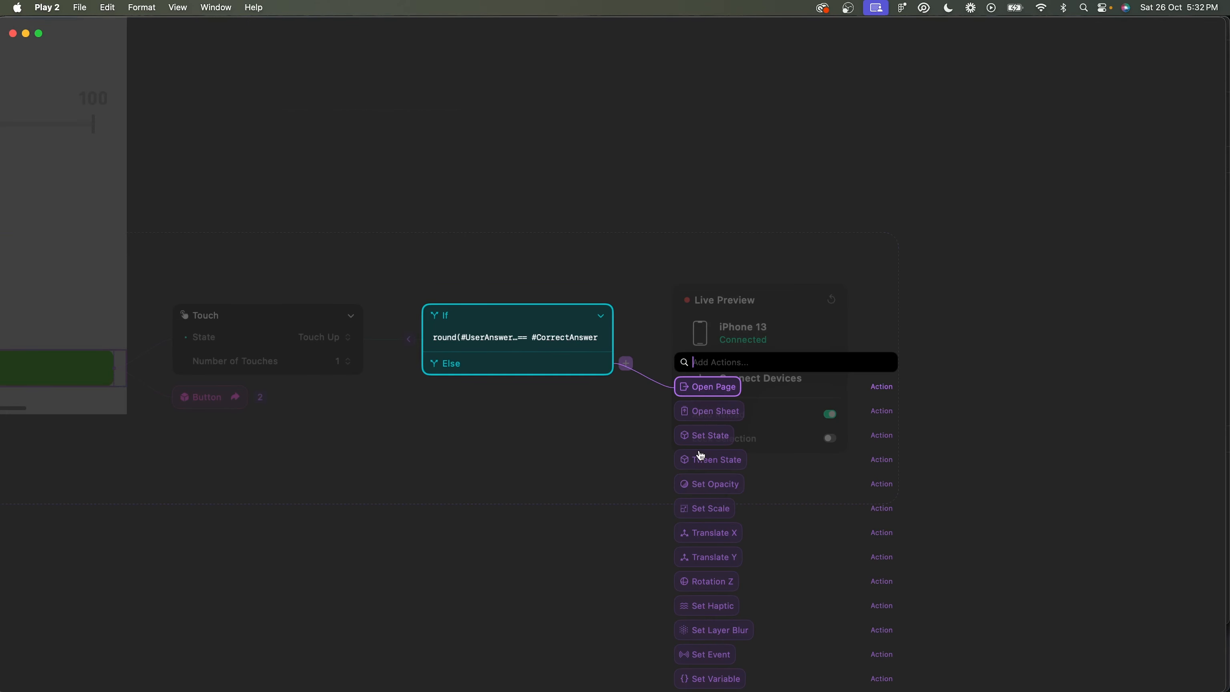
pyautogui.write('set e')
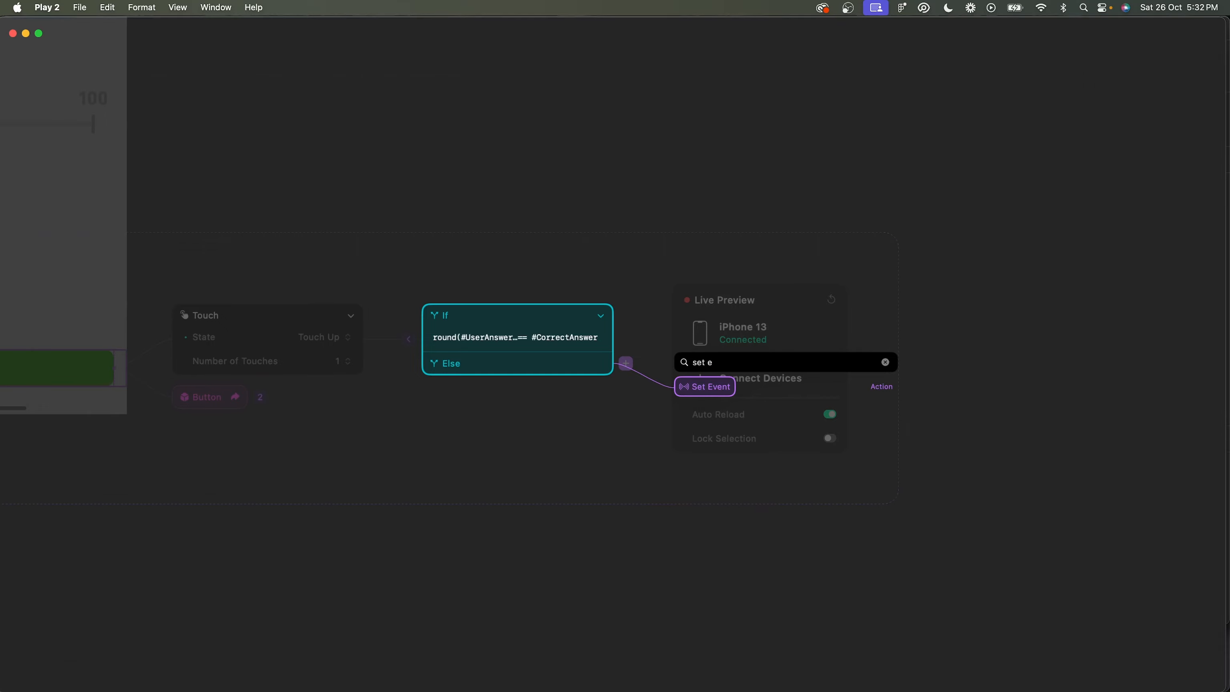
pyautogui.press('Return')
pyautogui.click(731, 335)
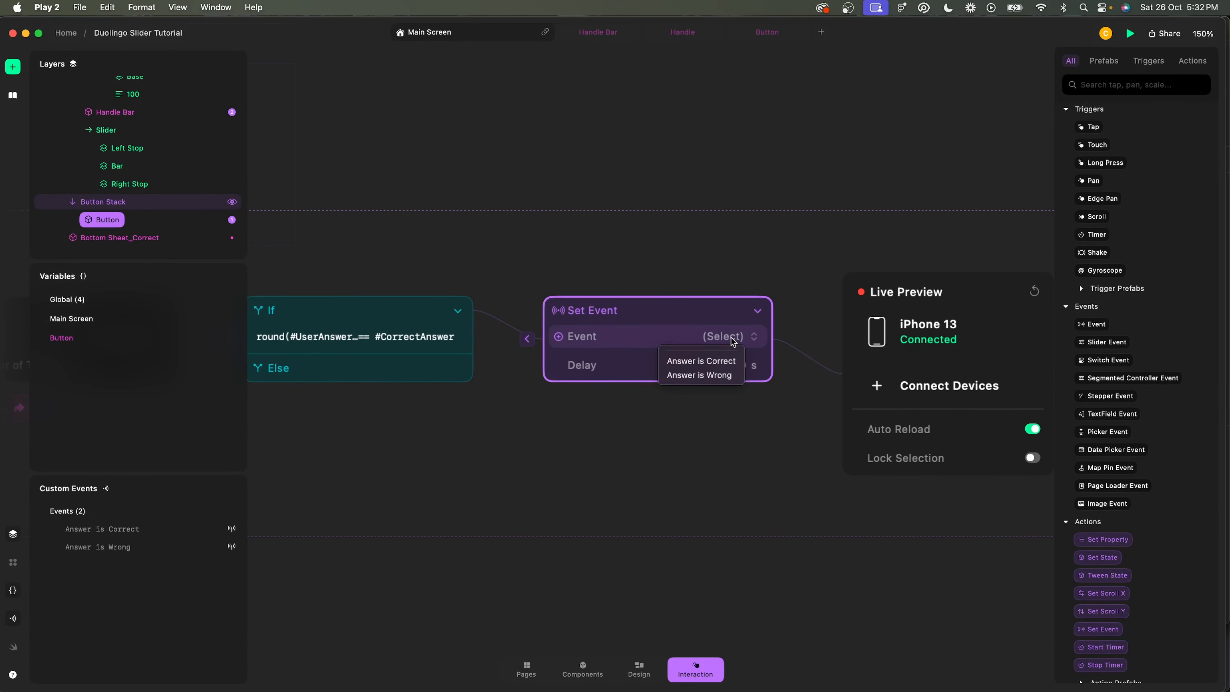
pyautogui.click(708, 363)
# Review how the button's Set Event action links to the Main Screen's correct-answer Event trigger and its three actions.
pyautogui.hscroll(-3, 644, 406)
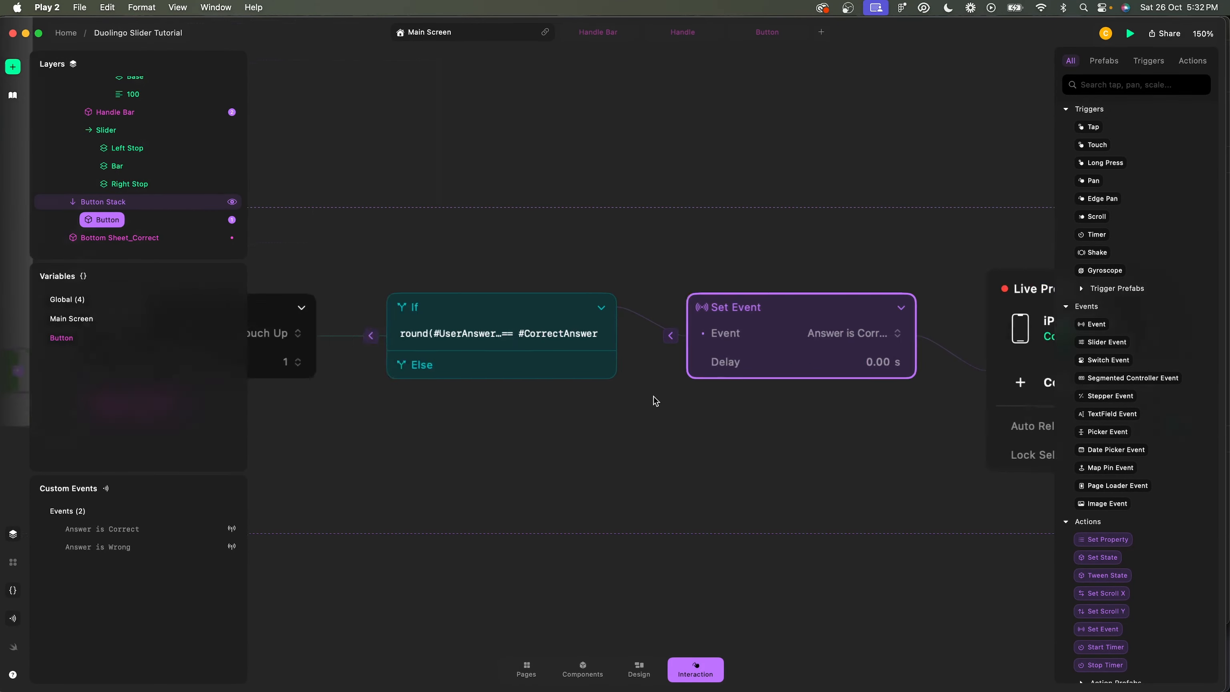
pyautogui.scroll(-3, 643, 359)
pyautogui.hscroll(3, 643, 358)
pyautogui.scroll(3, 637, 343)
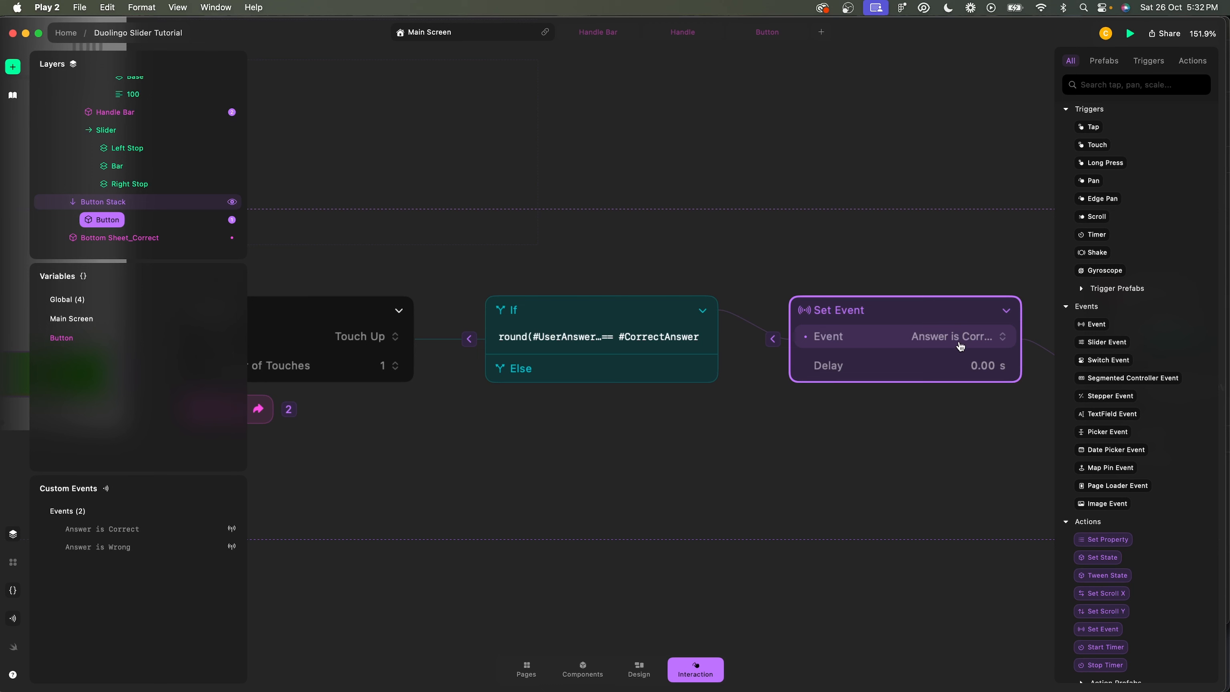
pyautogui.click(975, 341)
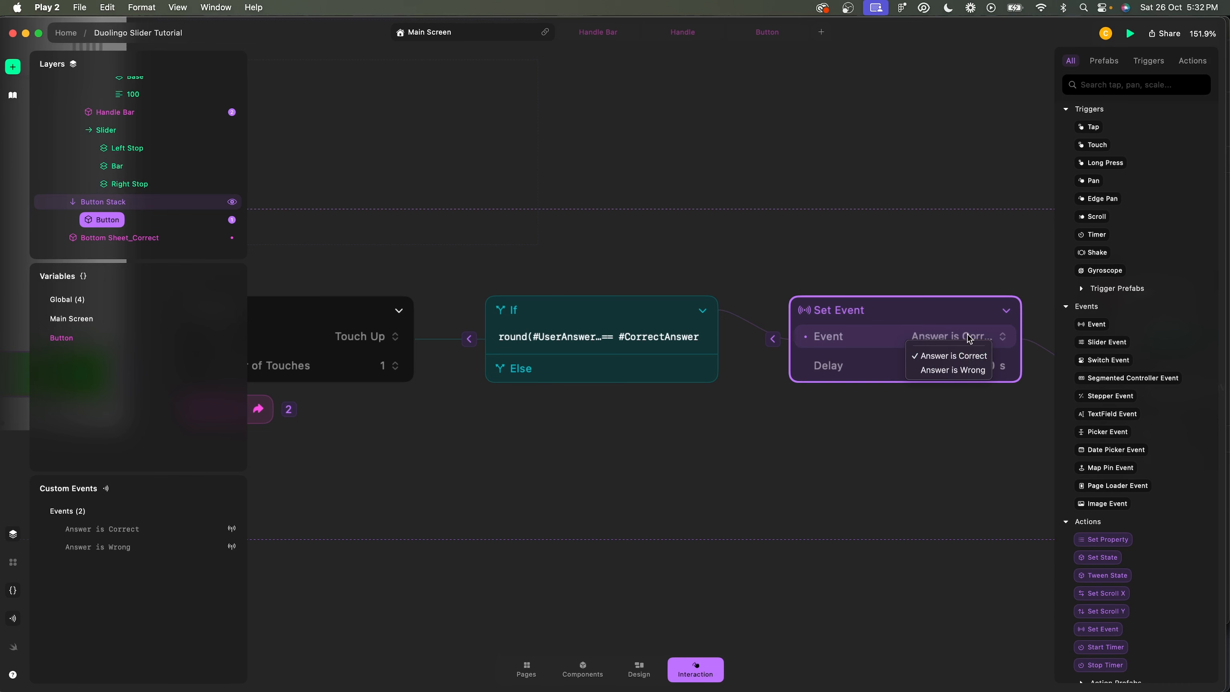
pyautogui.click(151, 128)
pyautogui.scroll(5, 141, 127)
pyautogui.scroll(2, 141, 127)
pyautogui.click(101, 88)
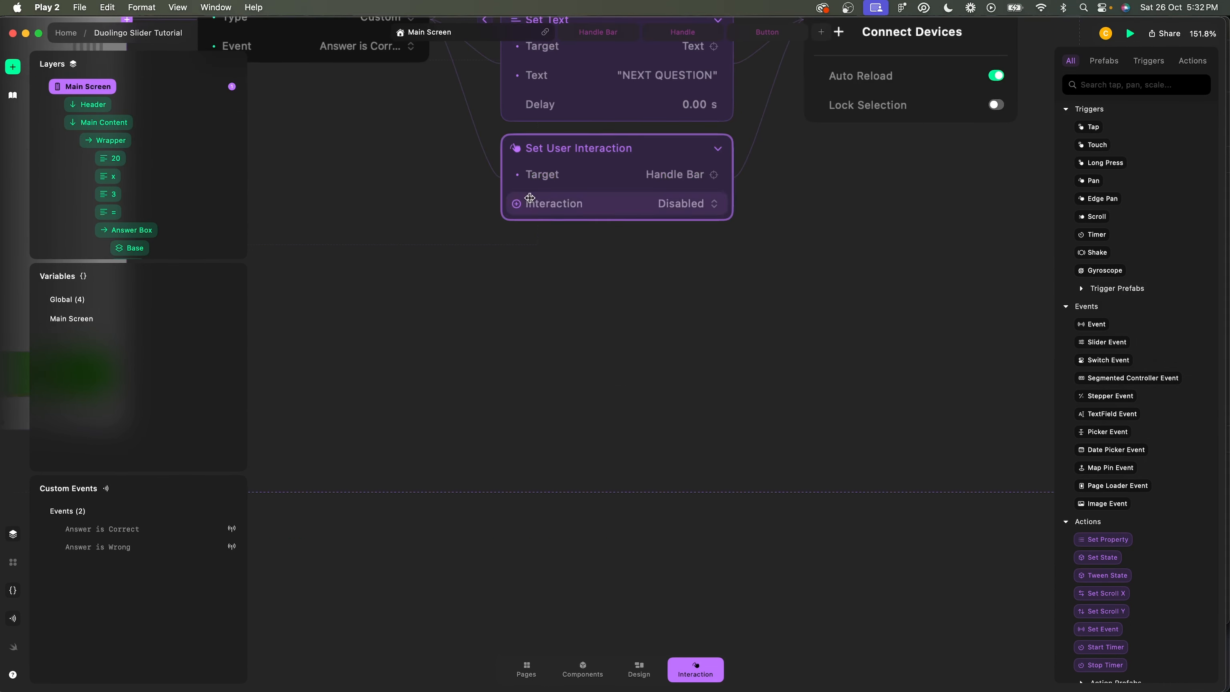
pyautogui.scroll(5, 529, 199)
pyautogui.hscroll(-2, 531, 201)
pyautogui.scroll(-4, 532, 202)
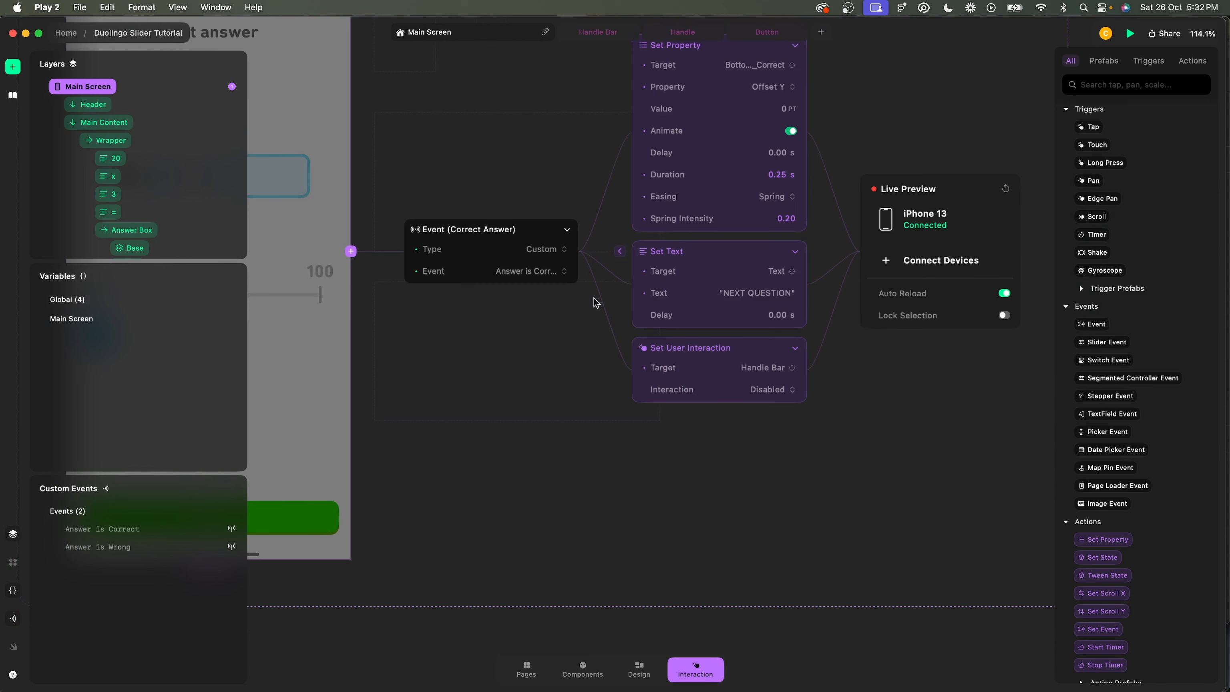
pyautogui.click(522, 222)
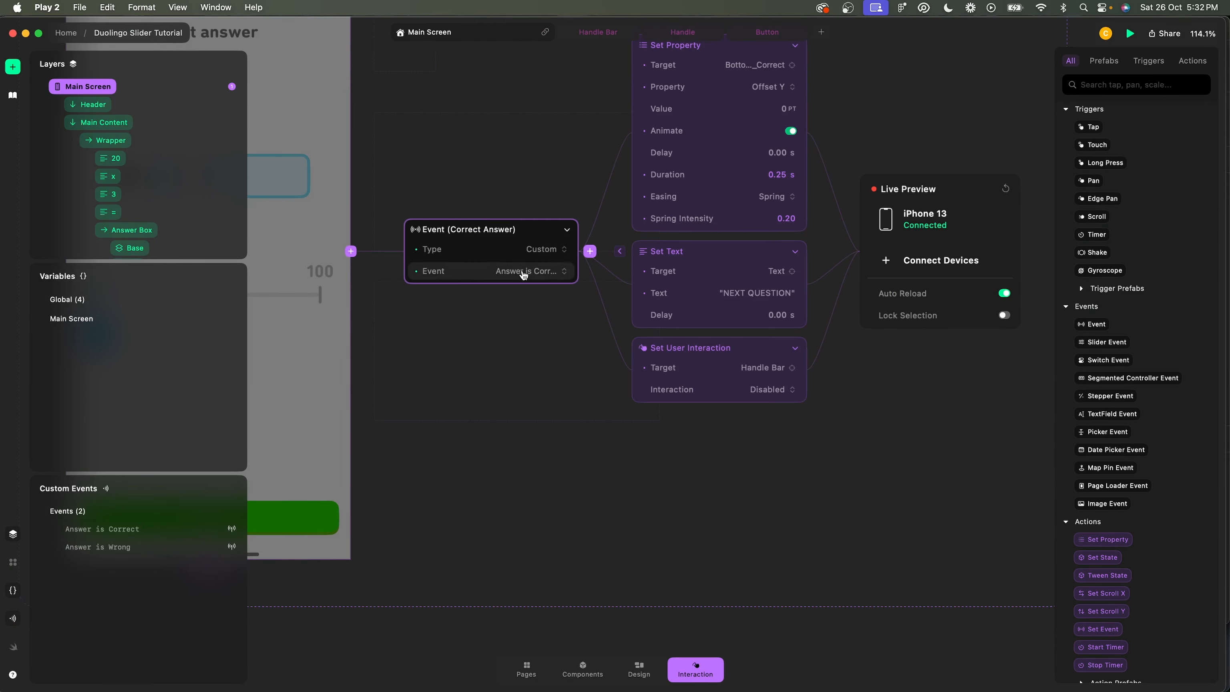
pyautogui.scroll(3, 692, 150)
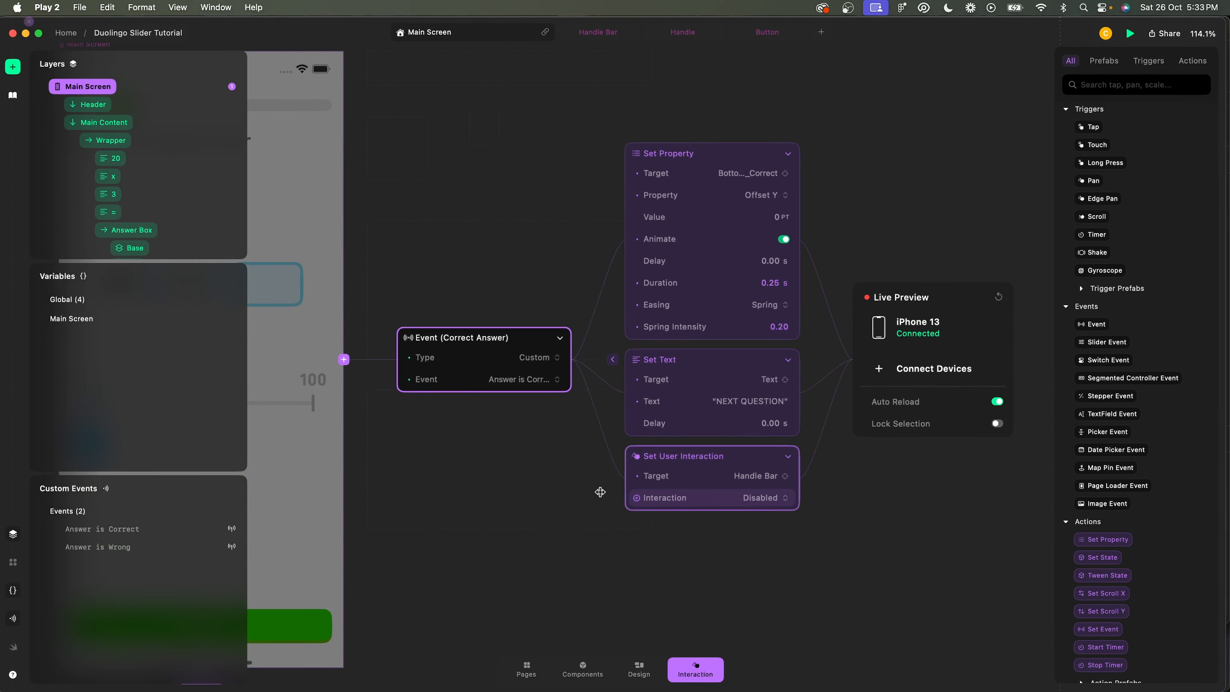
# Test the prototype in iPhone Mirroring by setting the slider to 60 and checking the answer, and return to Play.
pyautogui.click(600, 493)
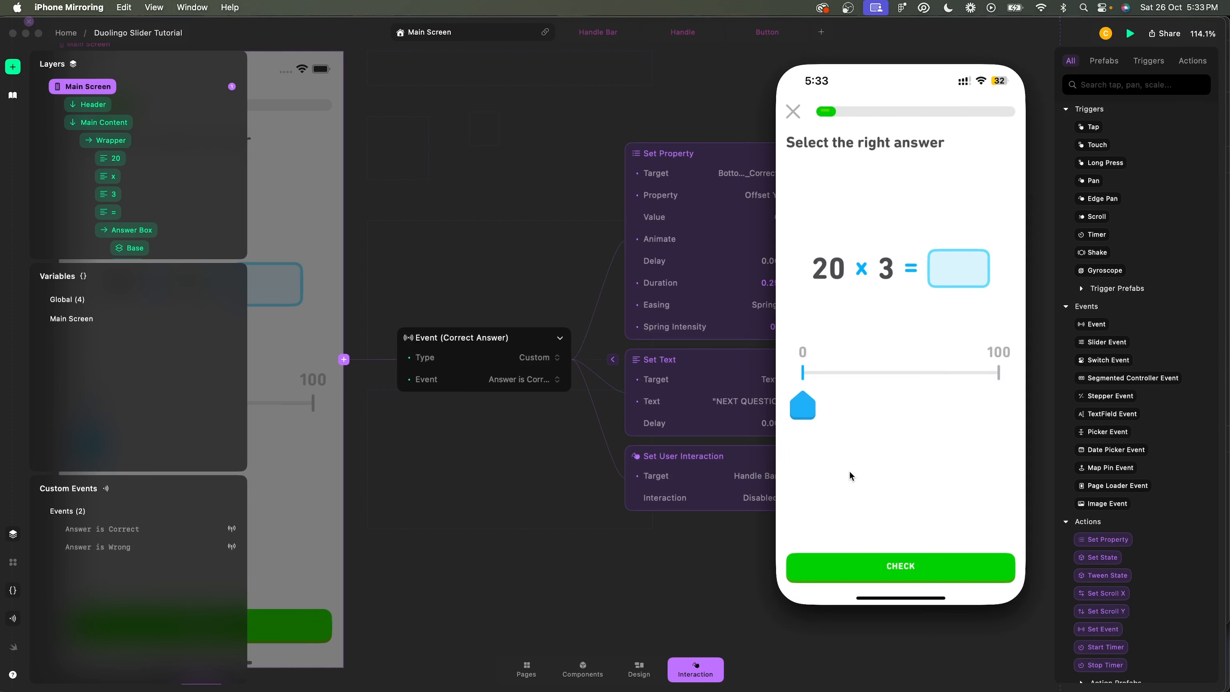
pyautogui.moveTo(805, 406); pyautogui.dragTo(927, 399)
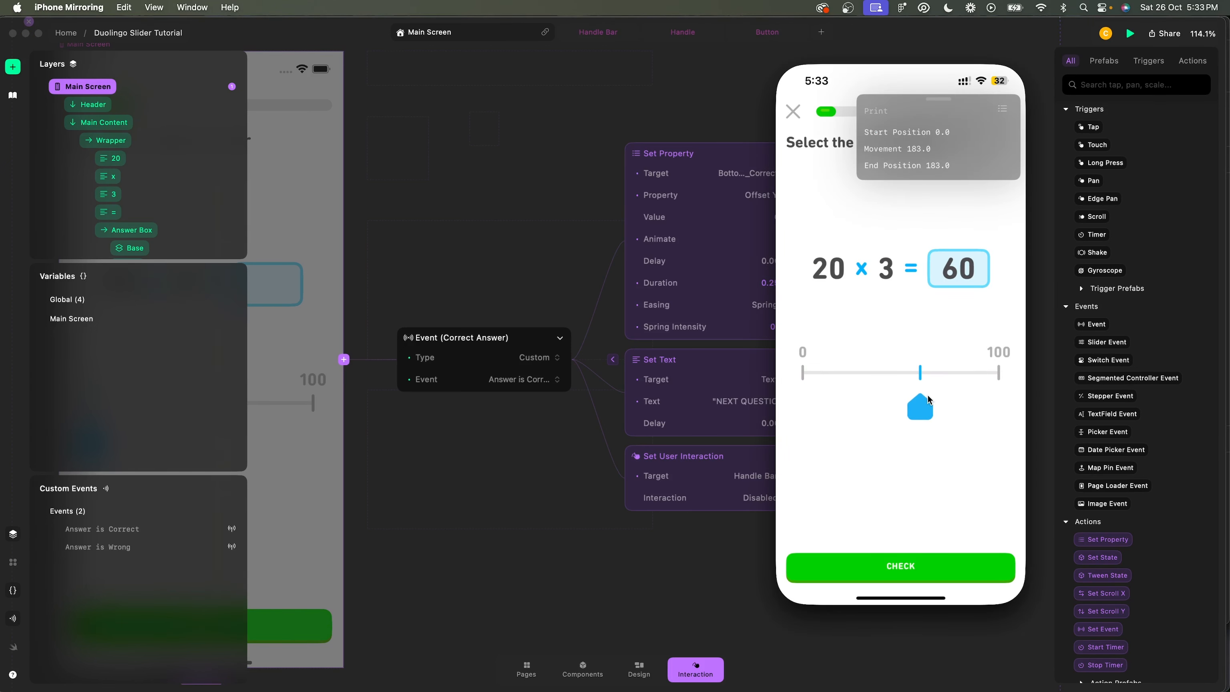
pyautogui.click(939, 565)
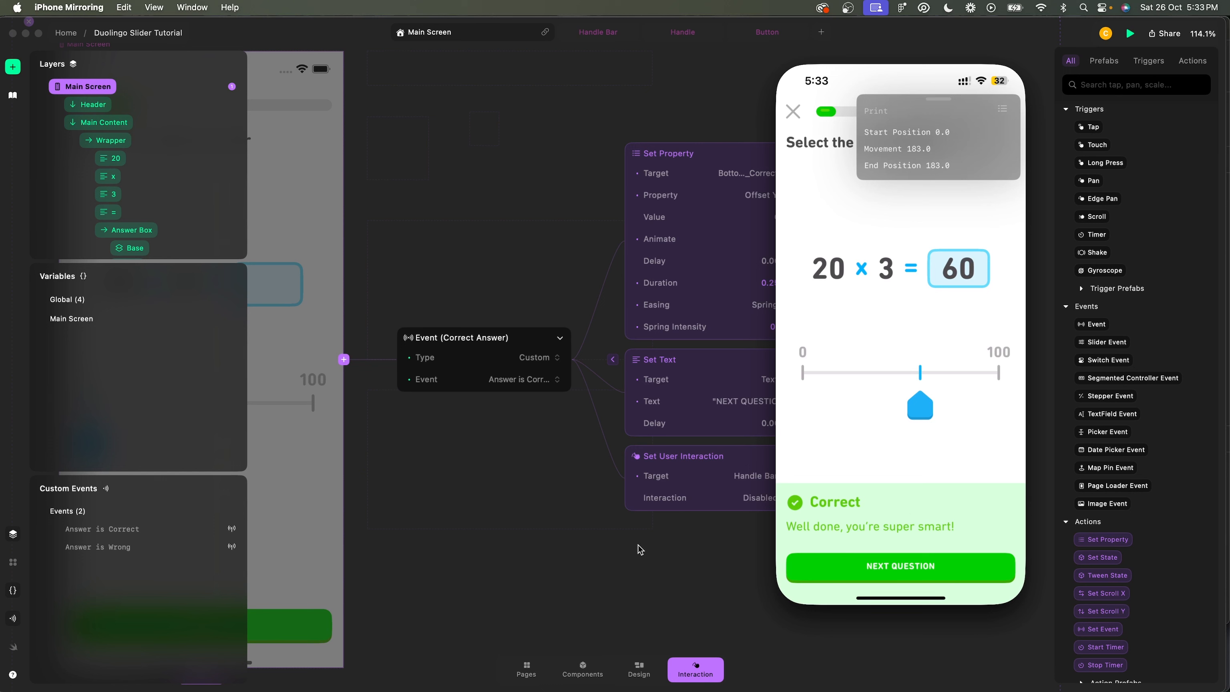
pyautogui.click(571, 483)
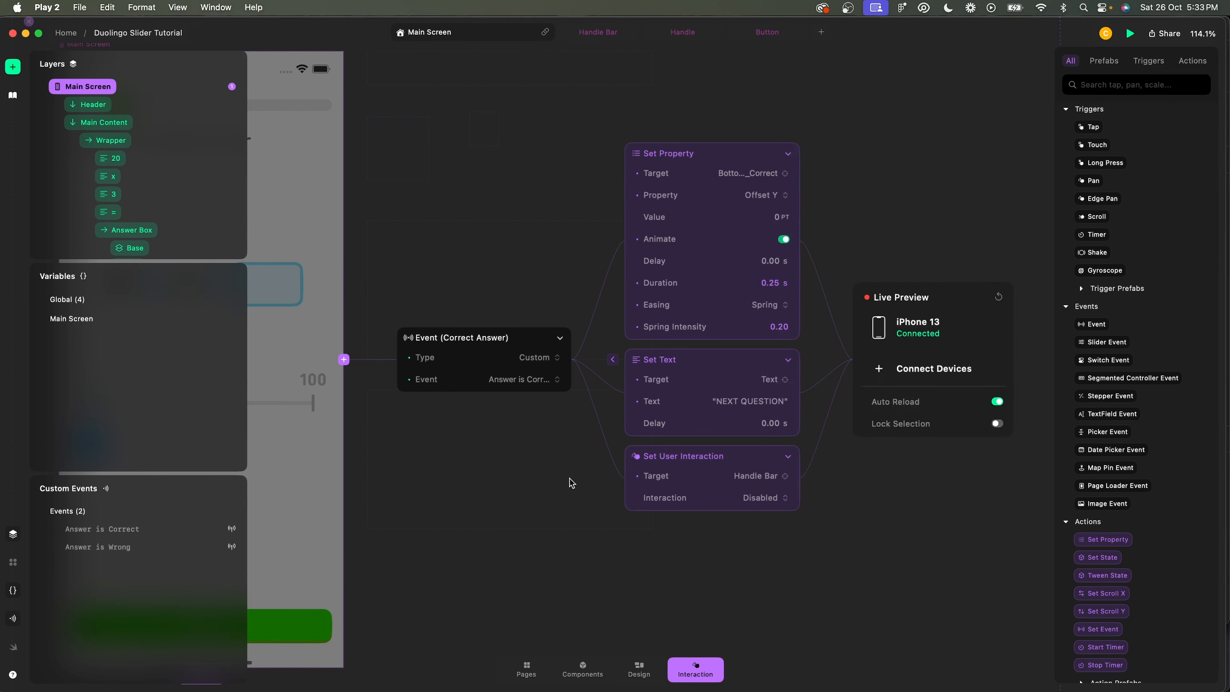
# Duplicate the button's Set Event action onto the Else branch and set its event to "Answer is Wrong".
pyautogui.click(463, 402)
pyautogui.hscroll(-3, 343, 620)
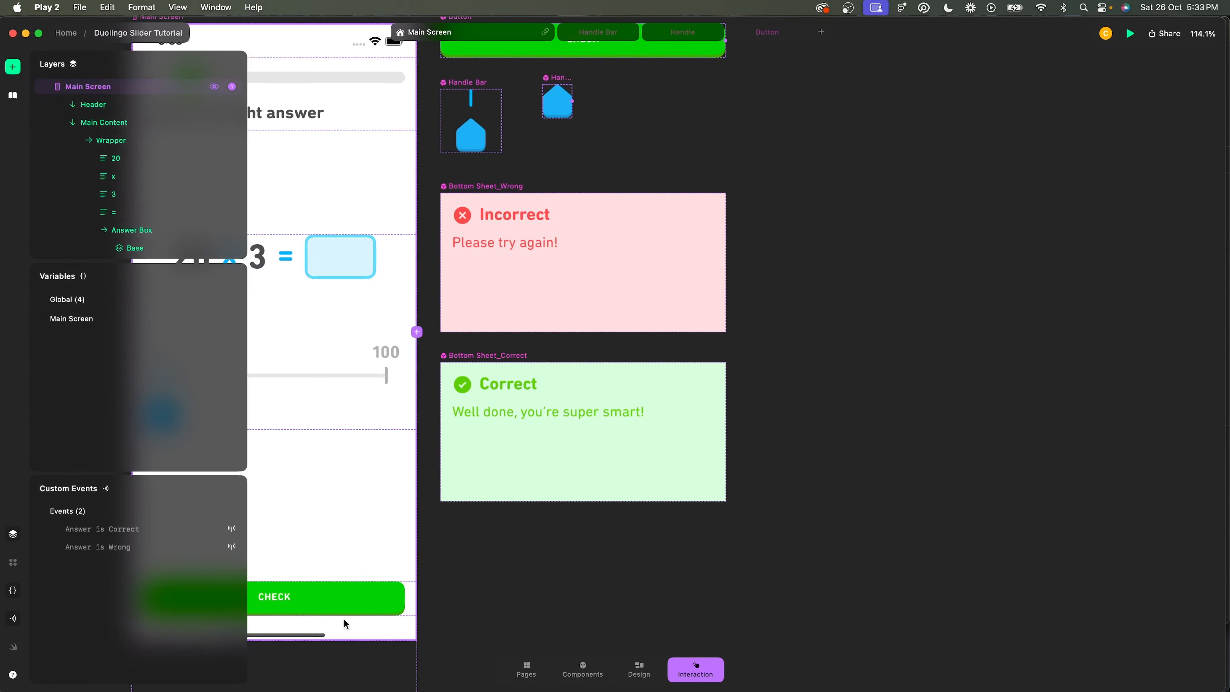
pyautogui.click(377, 598)
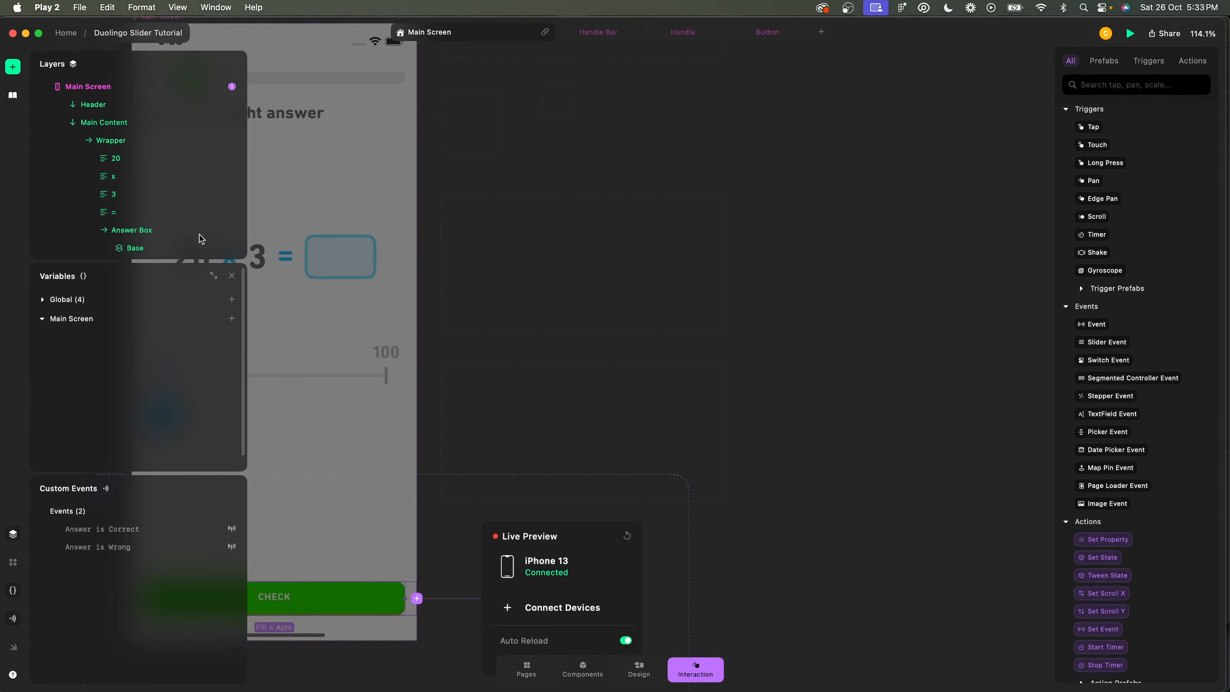
pyautogui.click(101, 157)
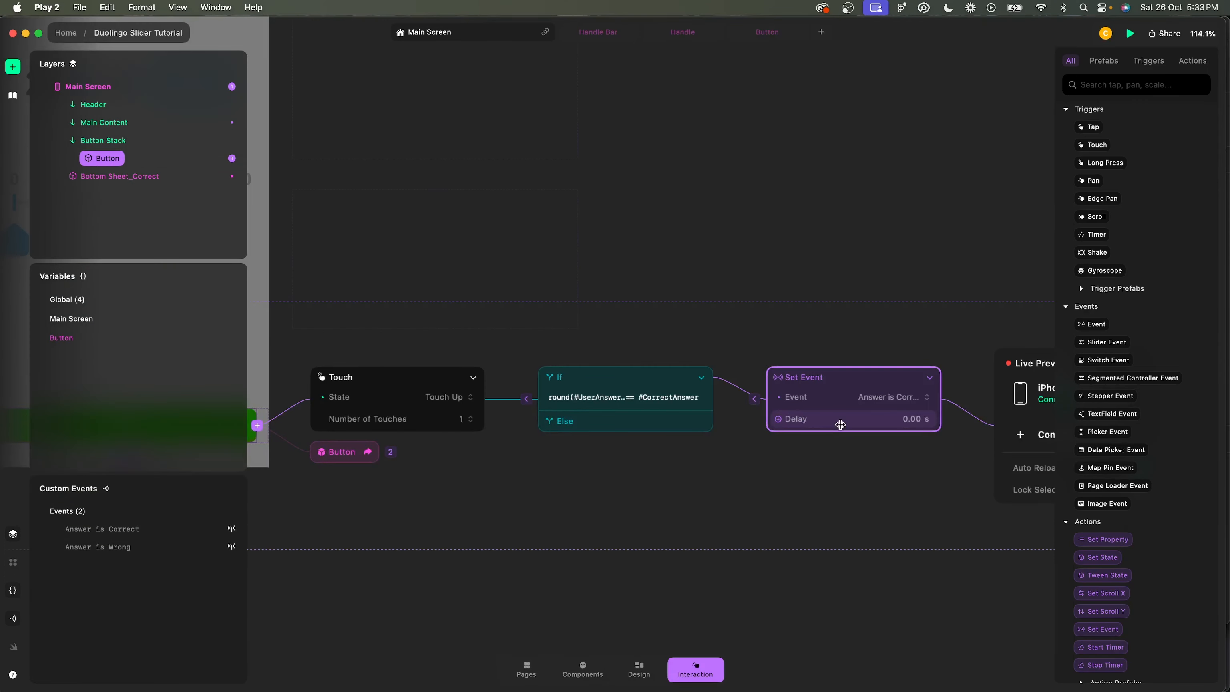
pyautogui.moveTo(841, 428); pyautogui.dragTo(653, 418)
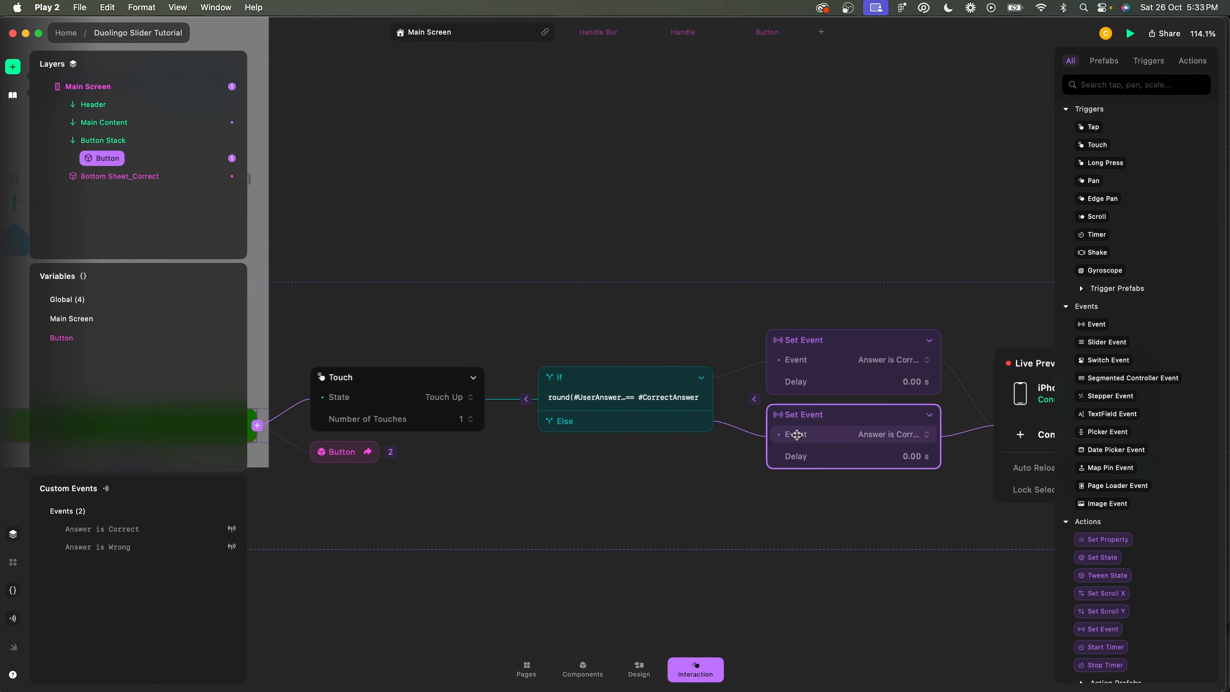
pyautogui.scroll(3, 906, 433)
pyautogui.click(906, 434)
pyautogui.click(906, 466)
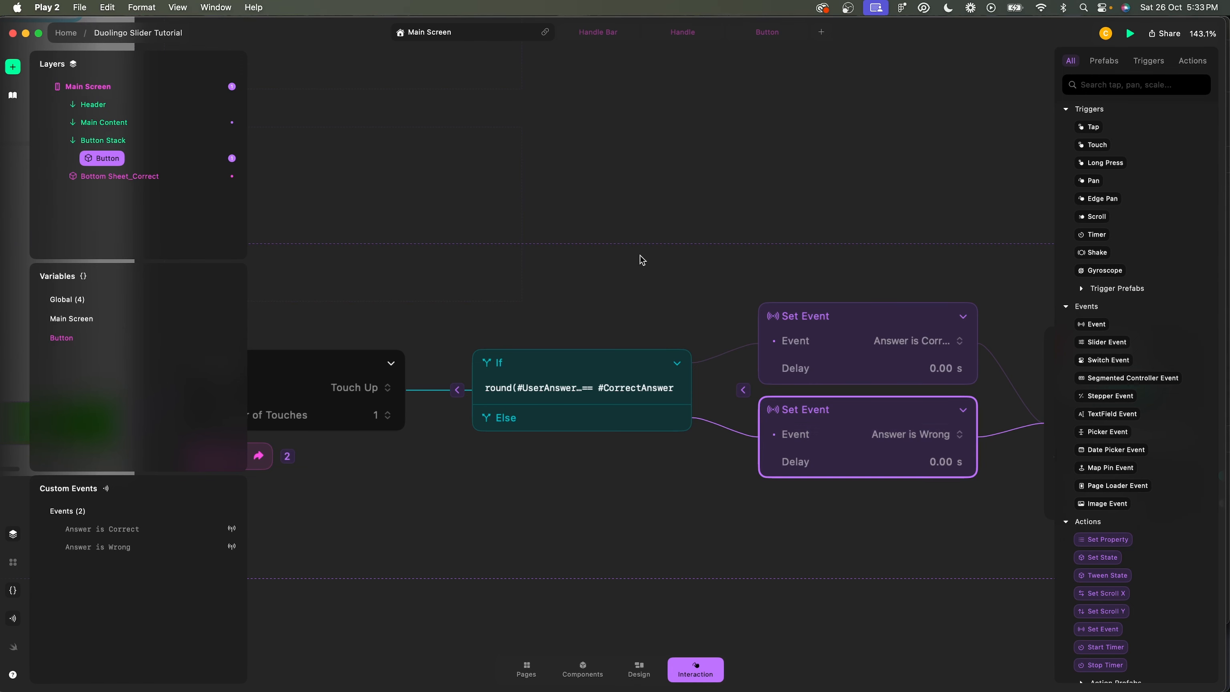
# In Design mode, copy the Bottom Sheet_Wrong component and paste an instance into the Main Screen.
pyautogui.click(621, 250)
pyautogui.scroll(-5, 620, 249)
pyautogui.hscroll(-4, 620, 249)
pyautogui.scroll(2, 620, 249)
pyautogui.scroll(3, 619, 249)
pyautogui.hscroll(-1, 620, 249)
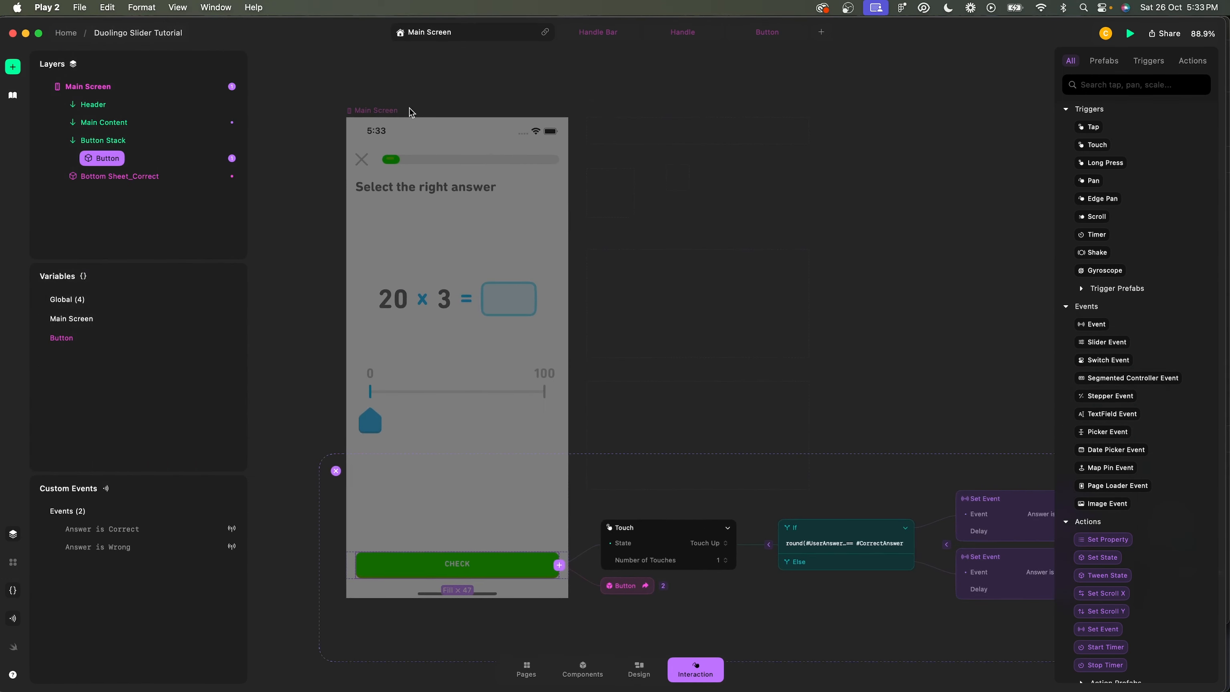
pyautogui.click(373, 111)
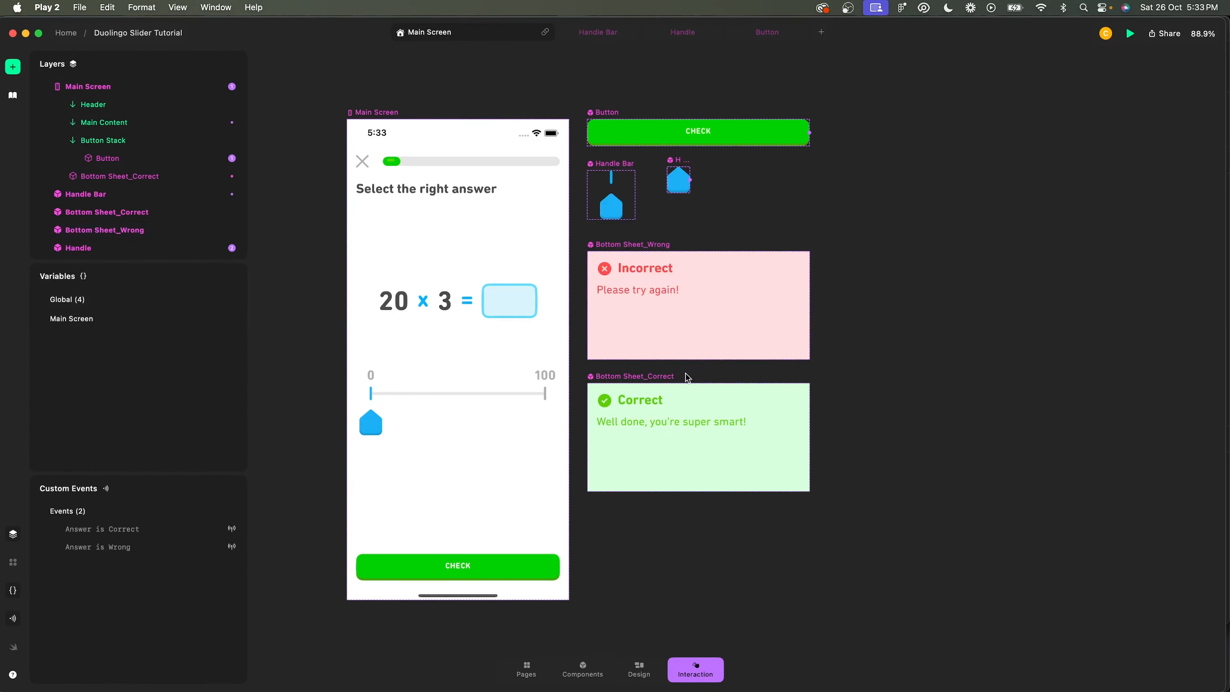
pyautogui.click(639, 671)
pyautogui.click(665, 244)
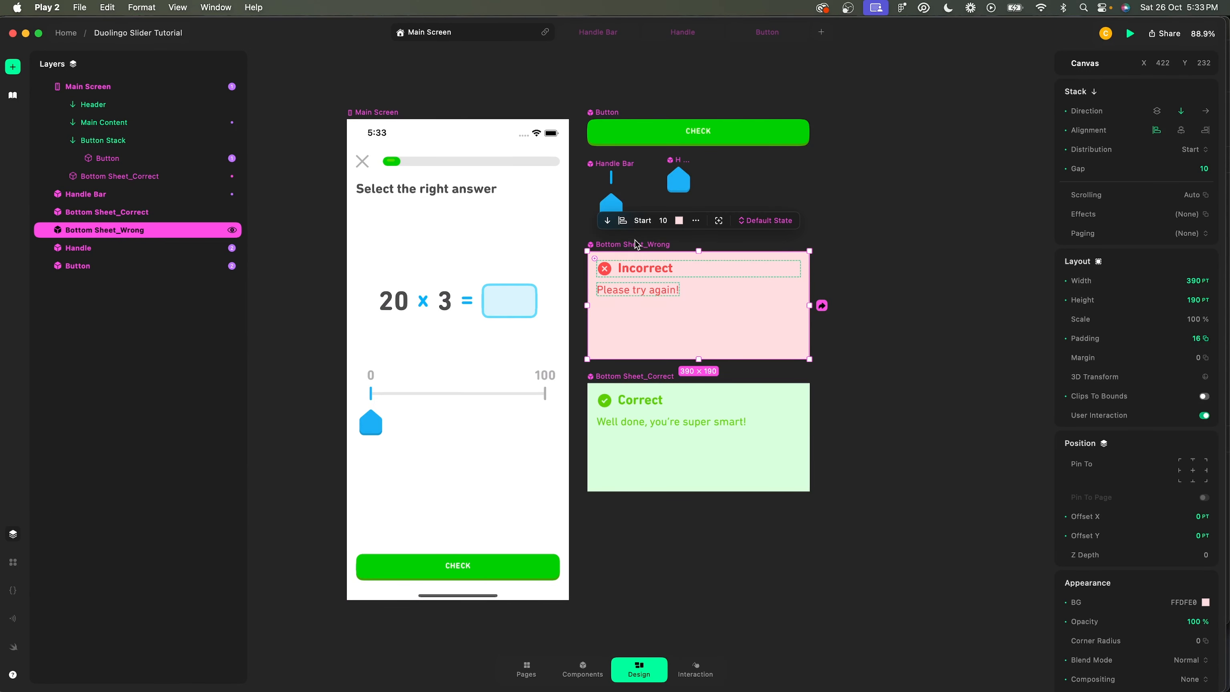
pyautogui.click(499, 282)
pyautogui.press('super+v')
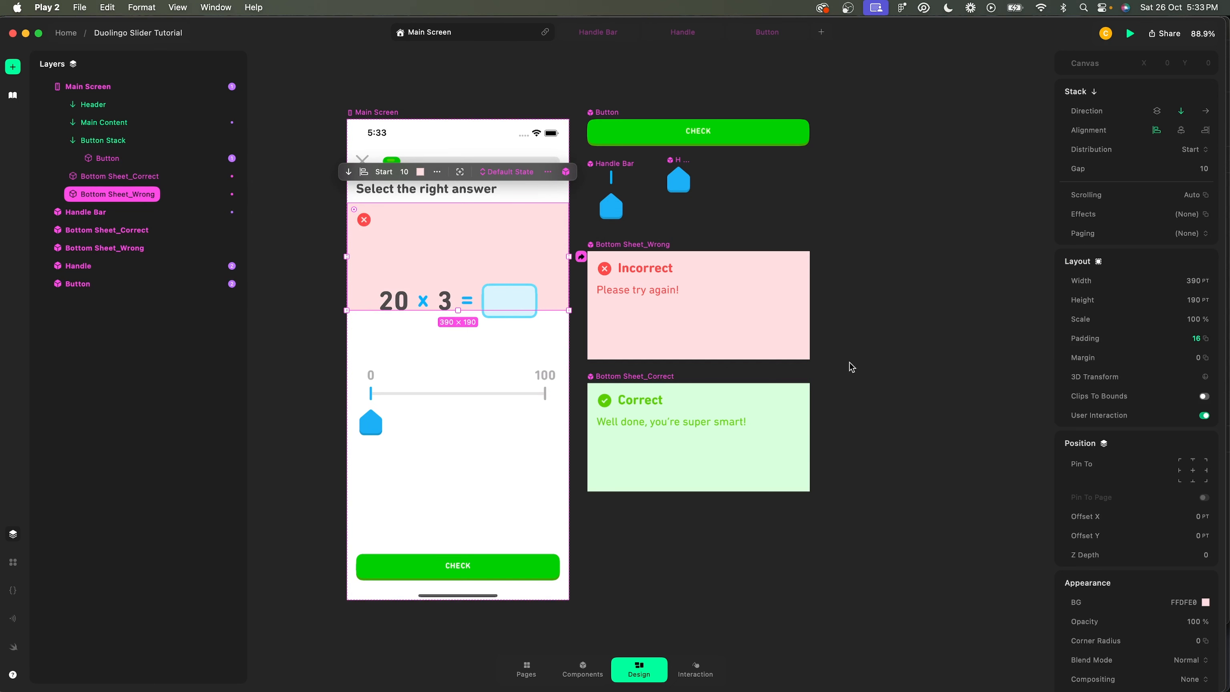
# Pin the Bottom Sheet_Wrong instance to the bottom center of the Main Screen and set its Z Depth to 50.
pyautogui.click(1192, 480)
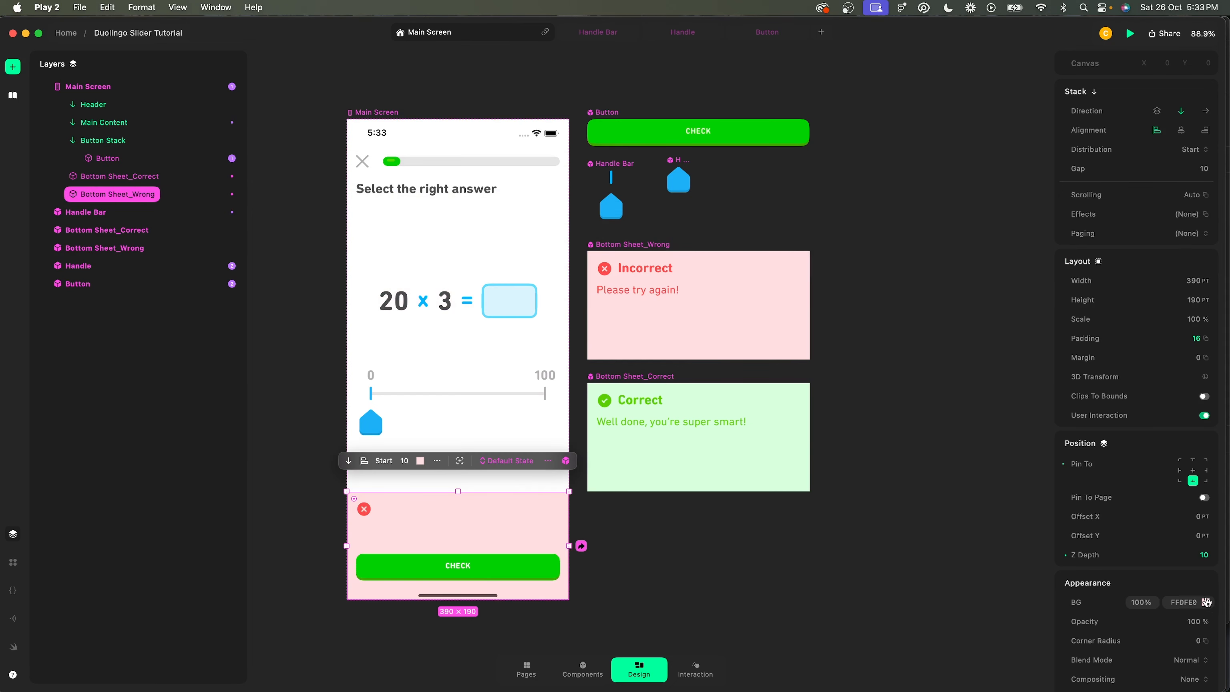
pyautogui.click(1203, 555)
pyautogui.write('50')
pyautogui.press('Return')
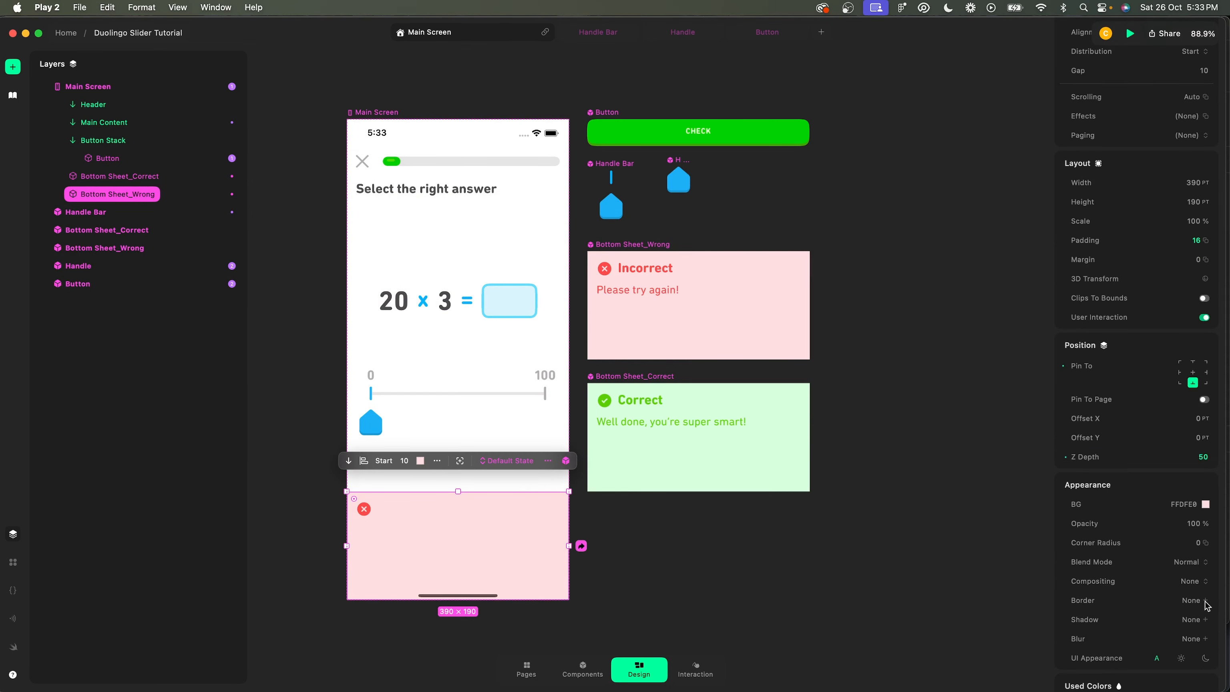
# Inspect the Bottom Sheet_Wrong instance's contents against its component and delete the instance from the Main Screen.
pyautogui.doubleClick(426, 517)
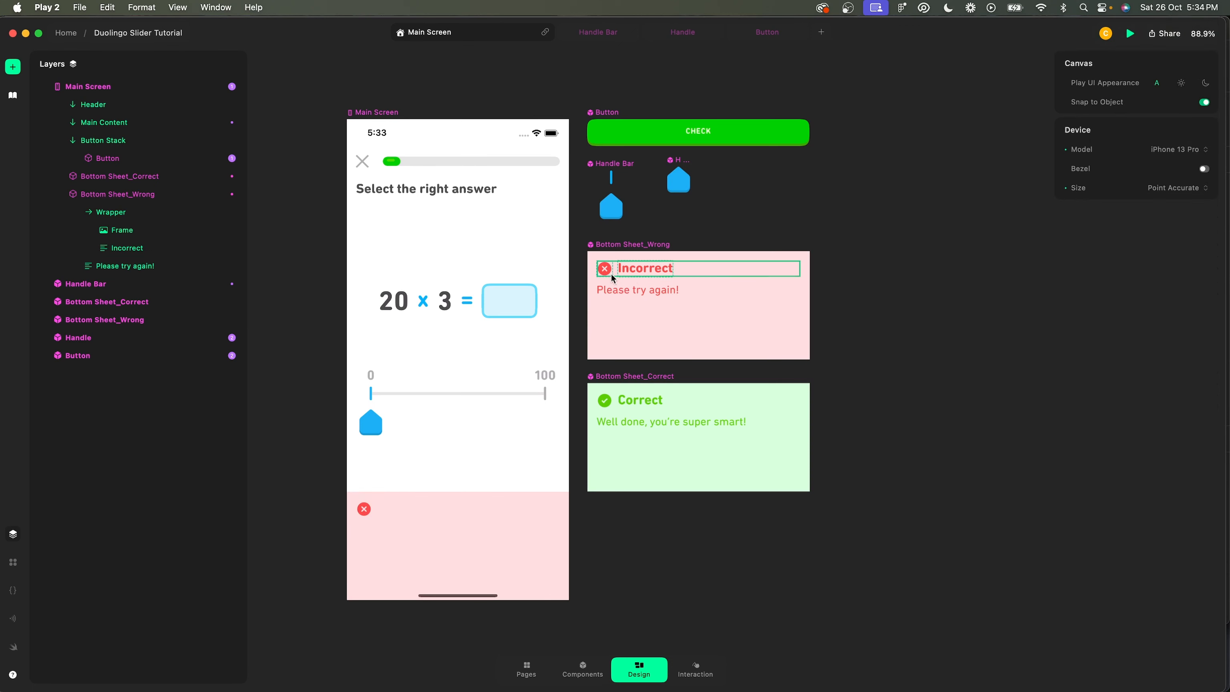
pyautogui.click(644, 267)
pyautogui.click(415, 521)
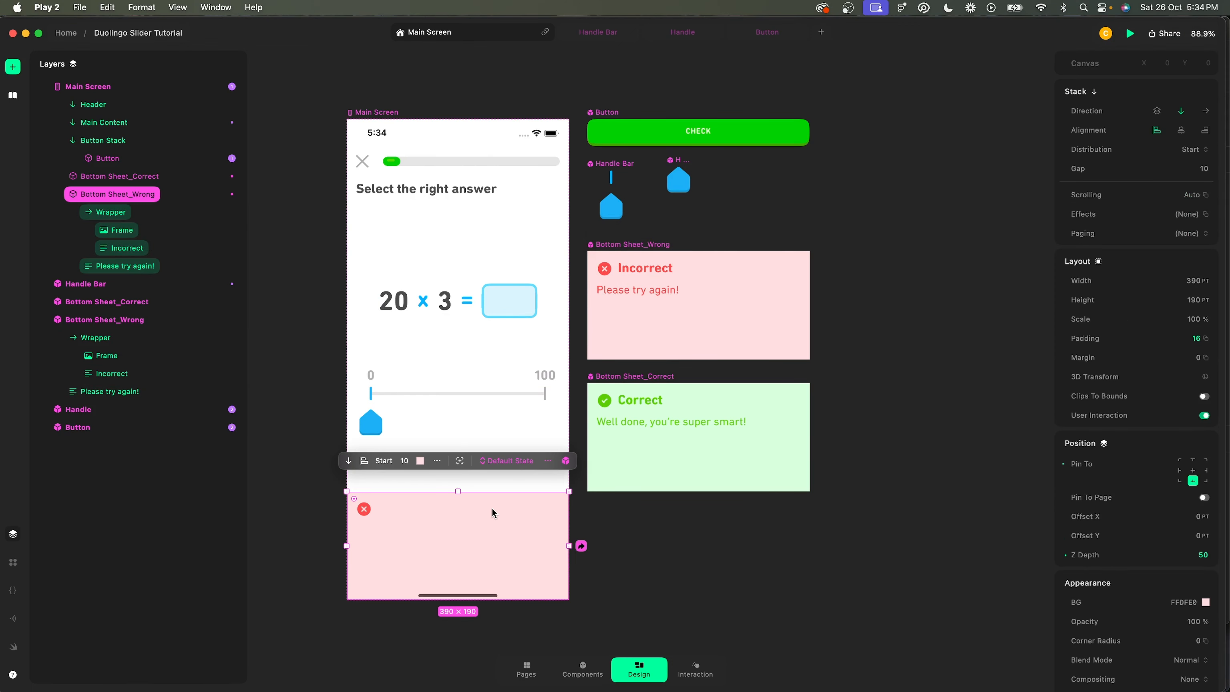
pyautogui.press('BackSpace')
# Create a fresh instance of the Bottom Sheet_Wrong component, move it into the Main Screen and pin it to the bottom center.
pyautogui.moveTo(611, 244); pyautogui.dragTo(903, 244)
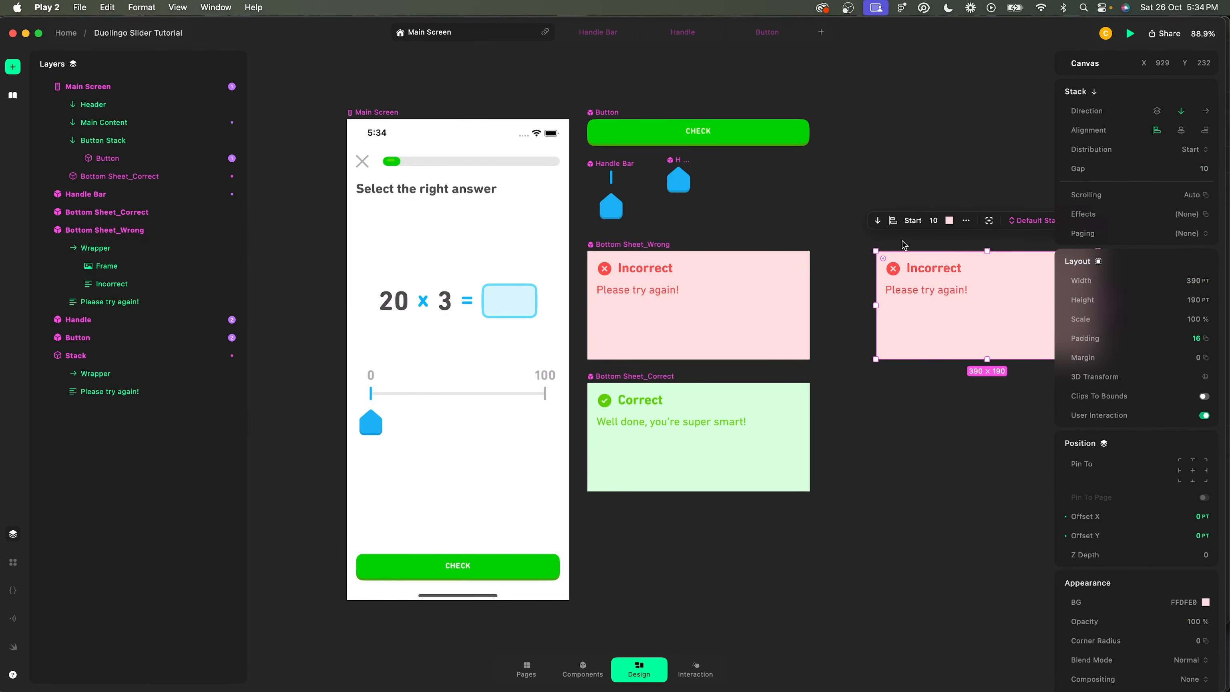
pyautogui.press('super+x')
pyautogui.click(390, 113)
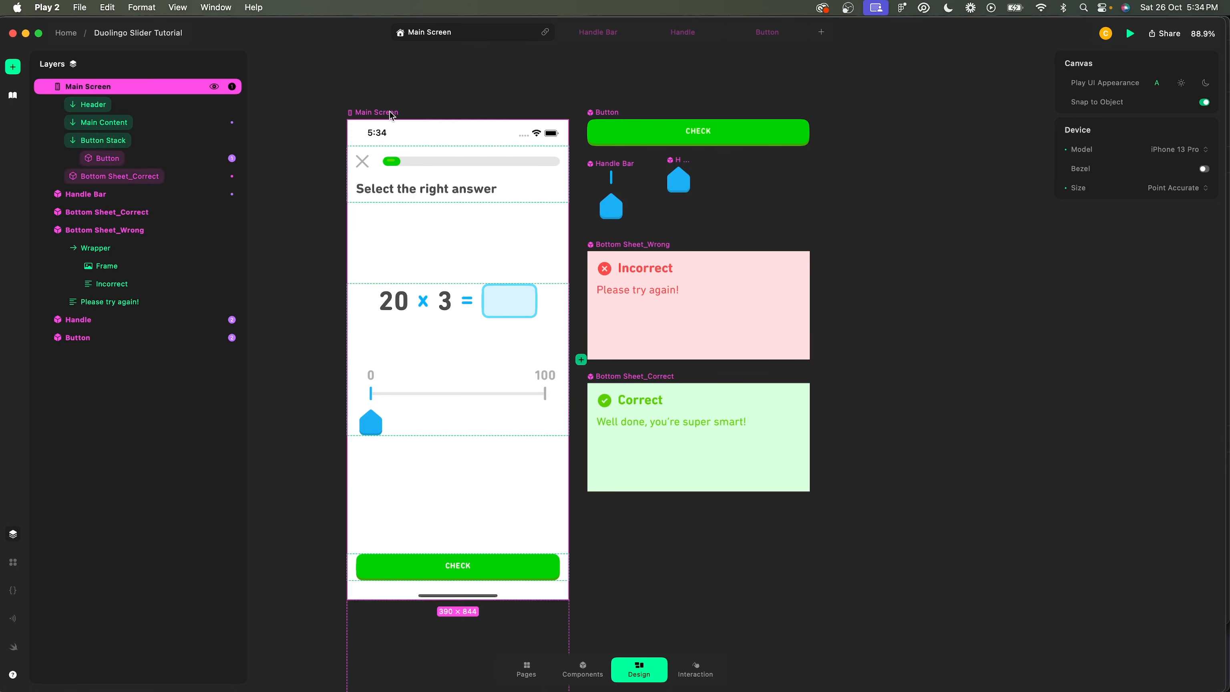
pyautogui.press('super+v')
pyautogui.click(1192, 480)
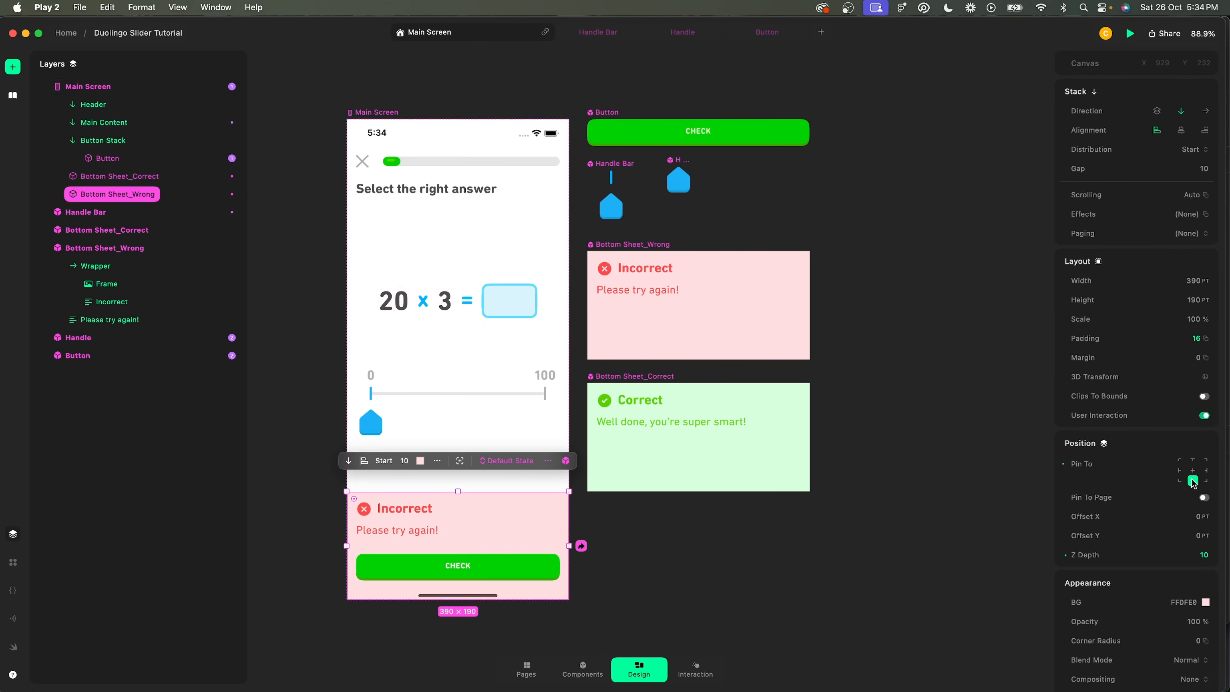
# Try a Z Depth of 50 on the Bottom Sheet_Wrong instance and undo it.
pyautogui.click(1202, 554)
pyautogui.write('50')
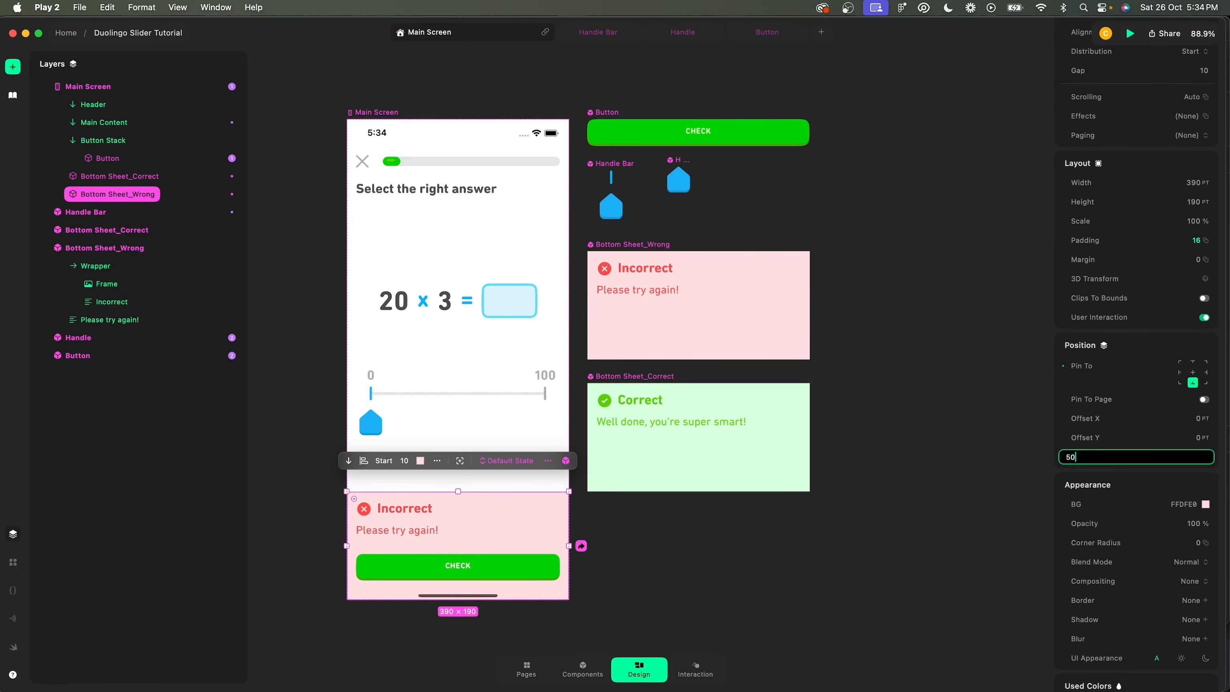
pyautogui.press('Return')
pyautogui.scroll(2, 1176, 441)
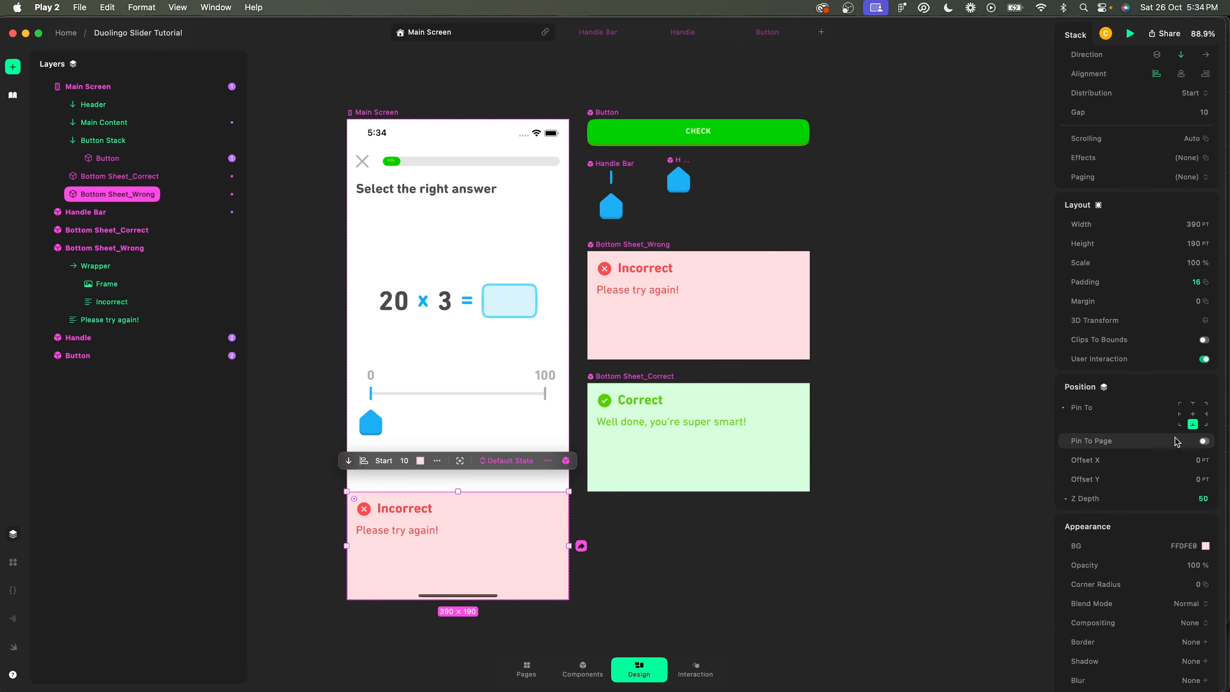
pyautogui.press('super+z')
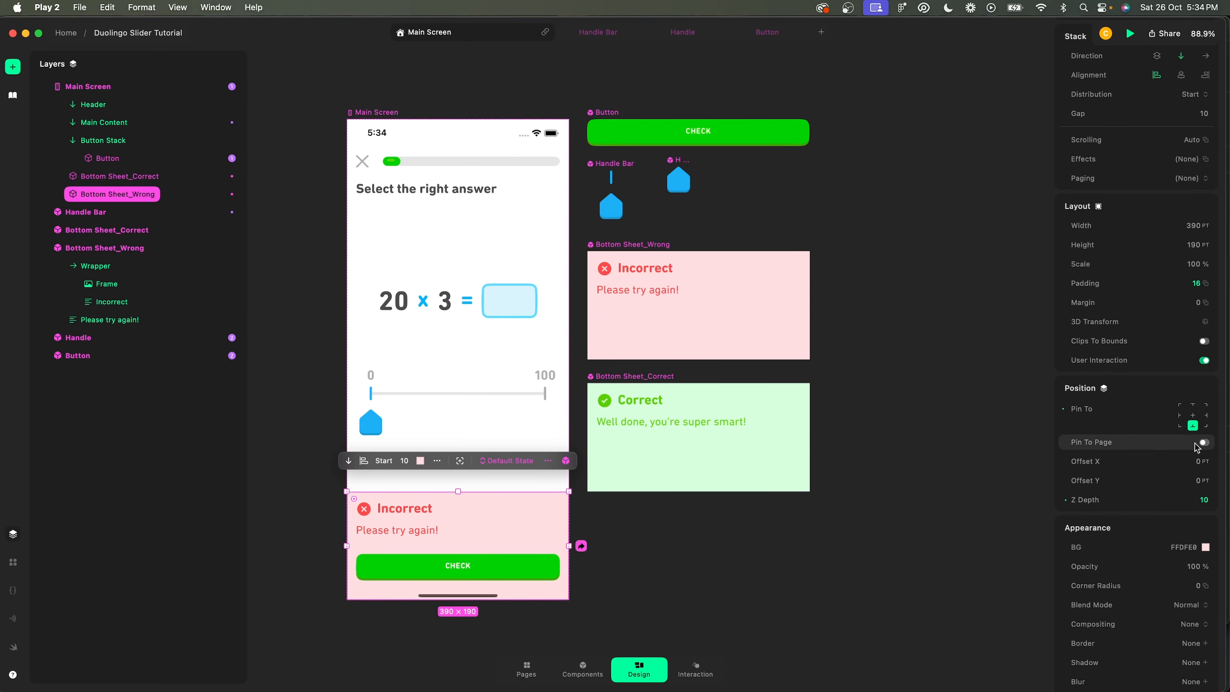
# Set the Bottom Sheet_Wrong instance's Offset Y to 190 pt to move it below the Main Screen.
pyautogui.click(1199, 480)
pyautogui.scroll(-1, 1199, 480)
pyautogui.write('190')
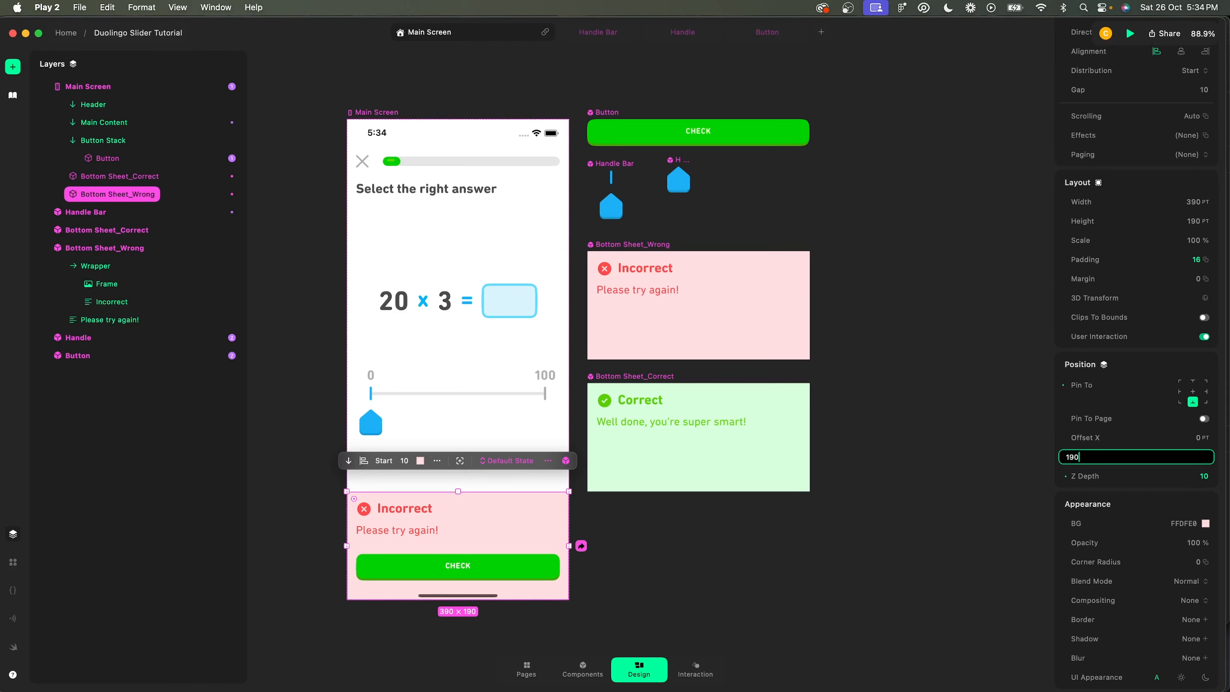
pyautogui.press('Return')
pyautogui.click(725, 578)
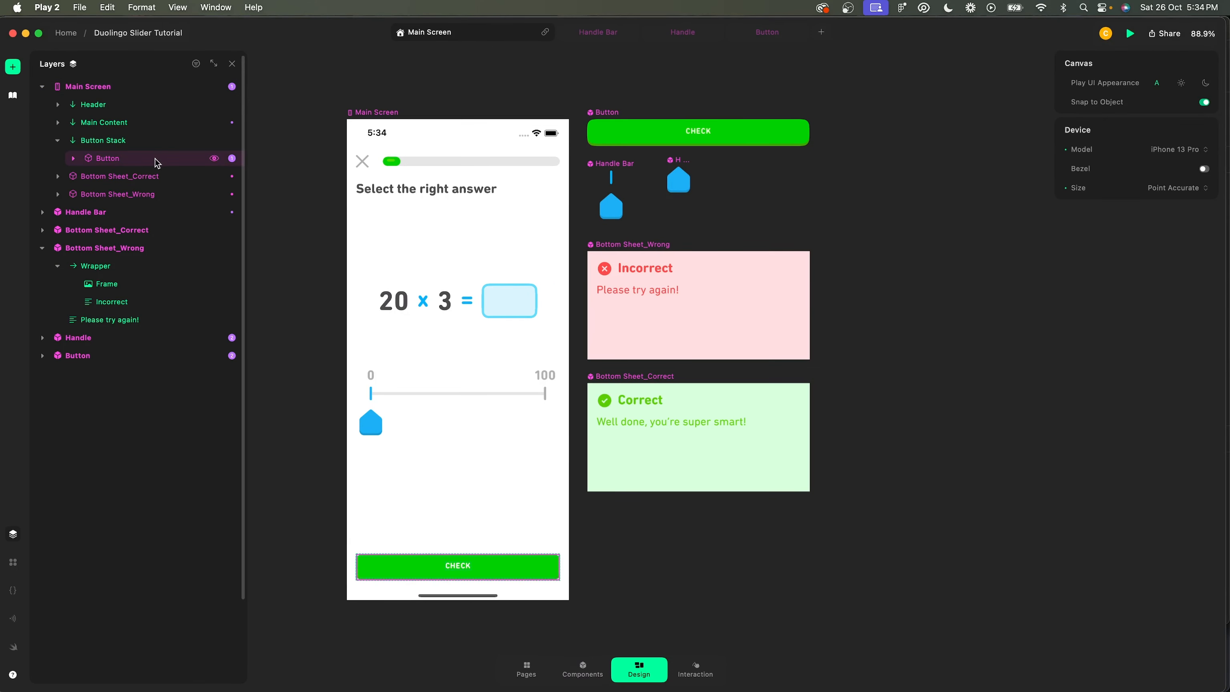
# In the Main Screen's interactions, add a second Event / Custom trigger alongside Event (Correct Answer).
pyautogui.click(408, 215)
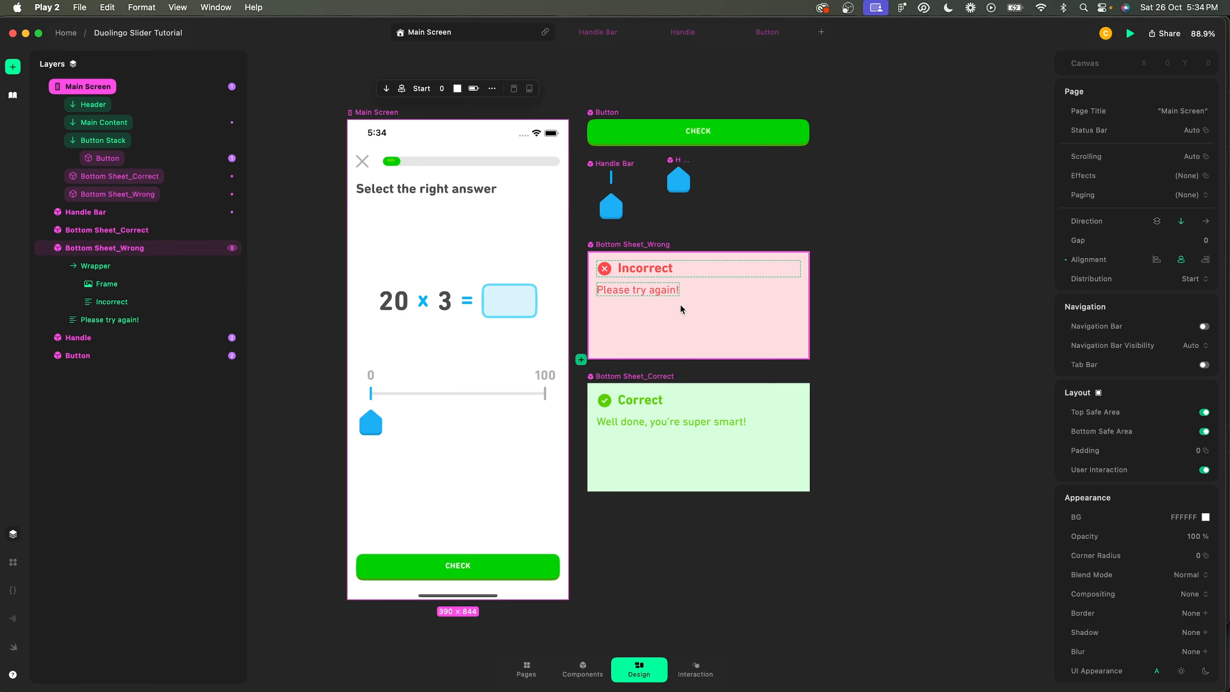
pyautogui.press('i')
pyautogui.click(676, 343)
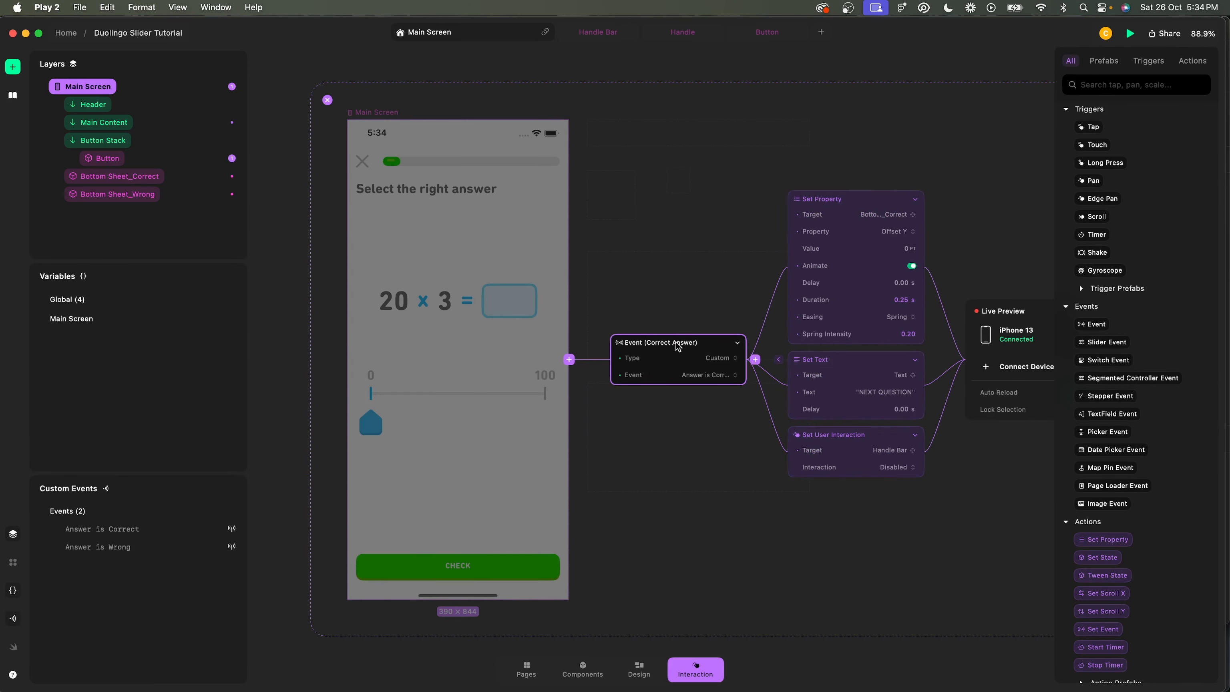
pyautogui.click(569, 360)
pyautogui.write('ev')
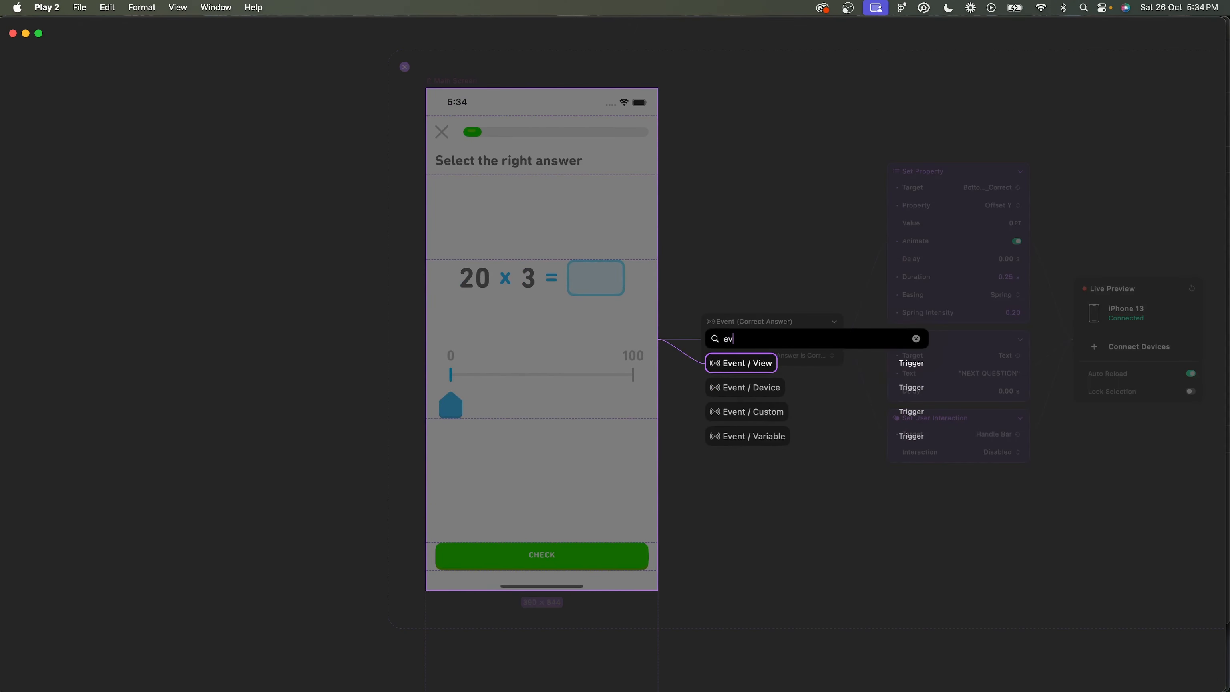
pyautogui.press('Down')
pyautogui.press('Down')
pyautogui.press('Return')
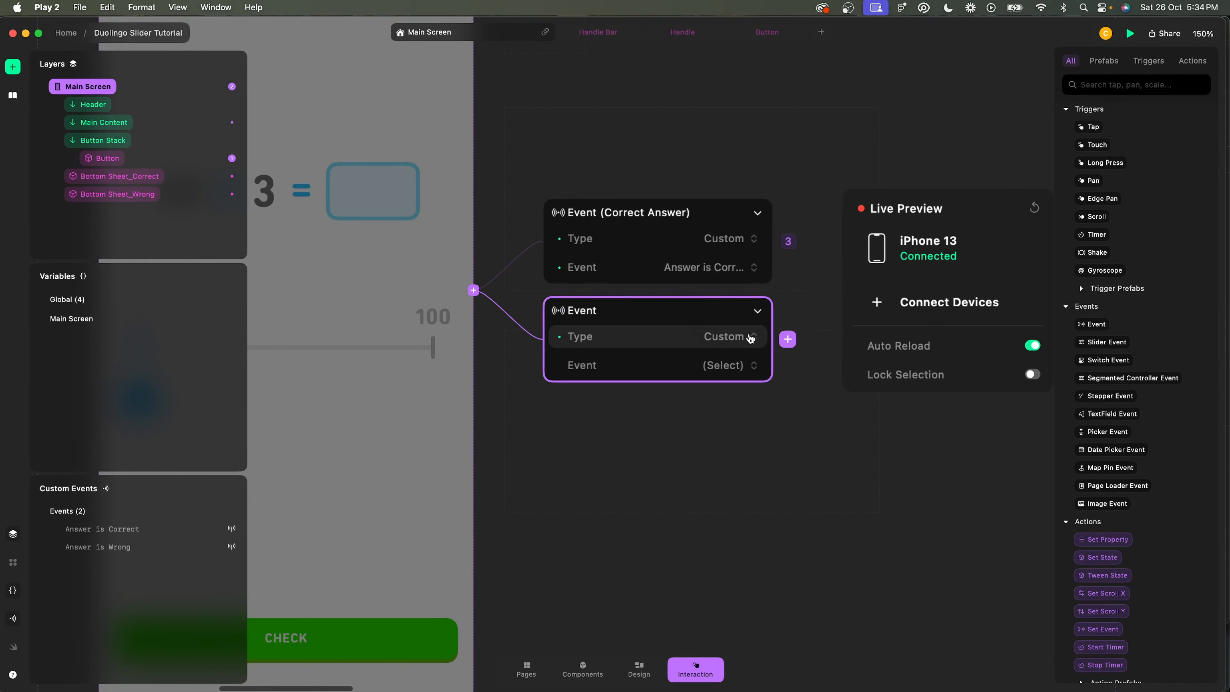
# Configure the new trigger as type Custom listening for the event "Answer is Wrong".
pyautogui.click(724, 336)
pyautogui.click(706, 355)
pyautogui.click(717, 365)
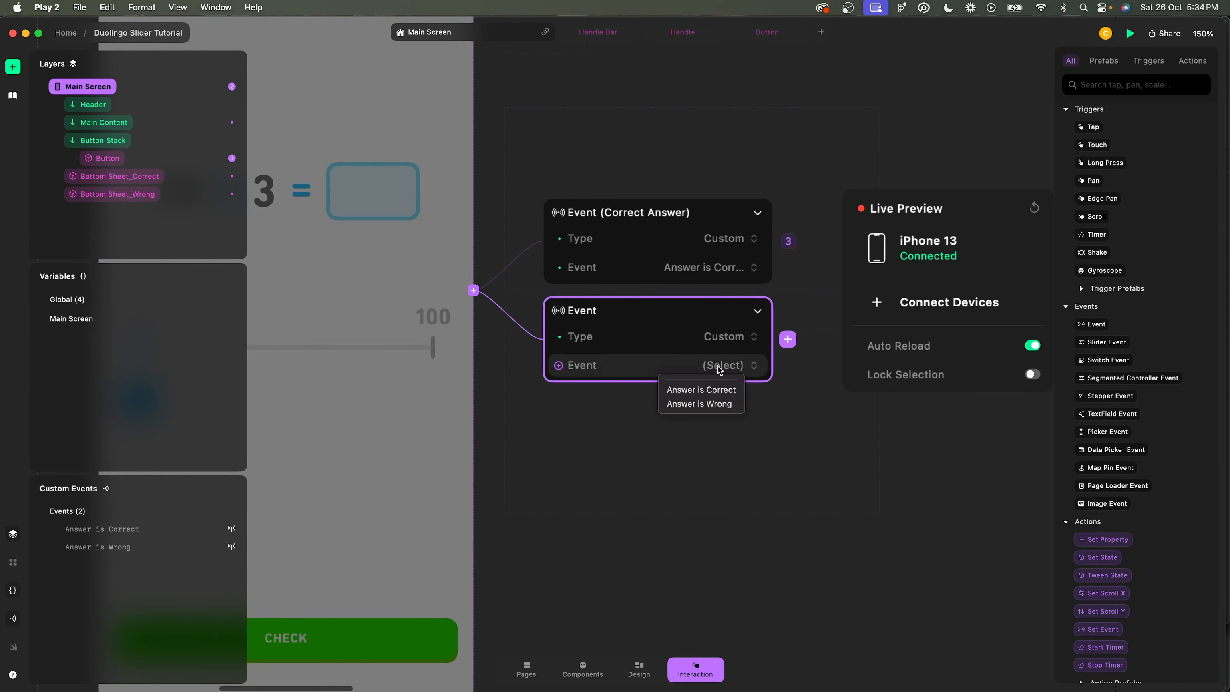
pyautogui.click(711, 402)
# Add a Set Property action to the Answer is Wrong trigger and target the Bottom Sheet_Wrong instance.
pyautogui.click(787, 339)
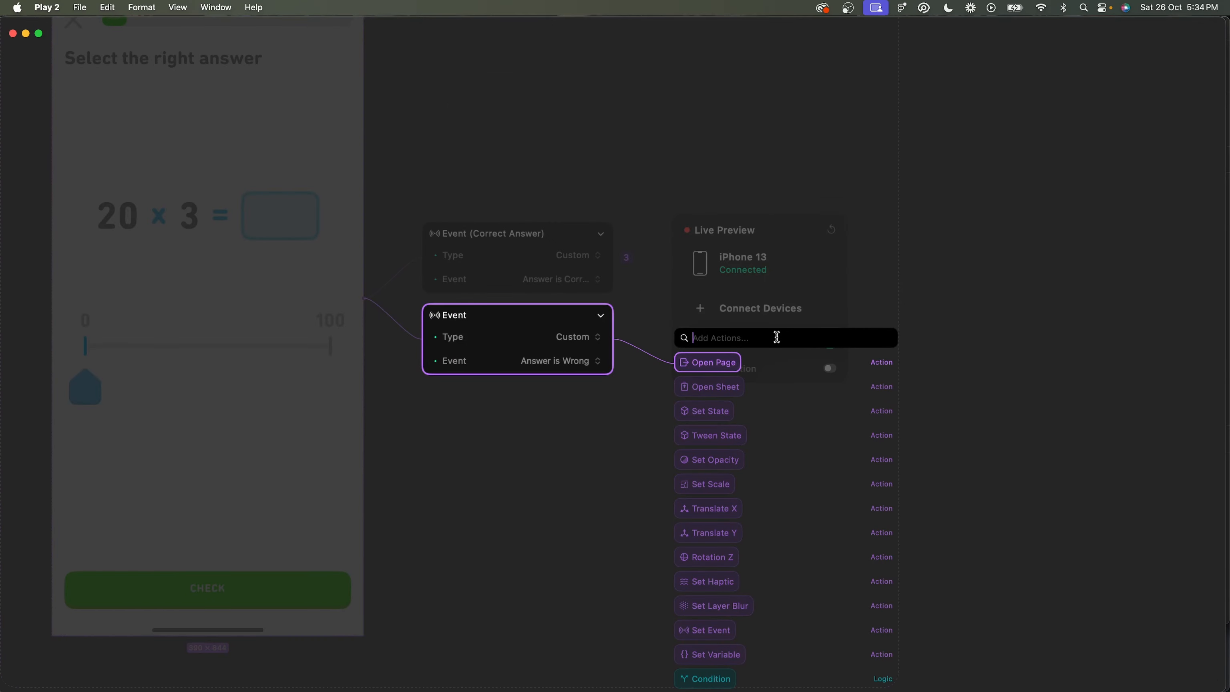
pyautogui.write('set')
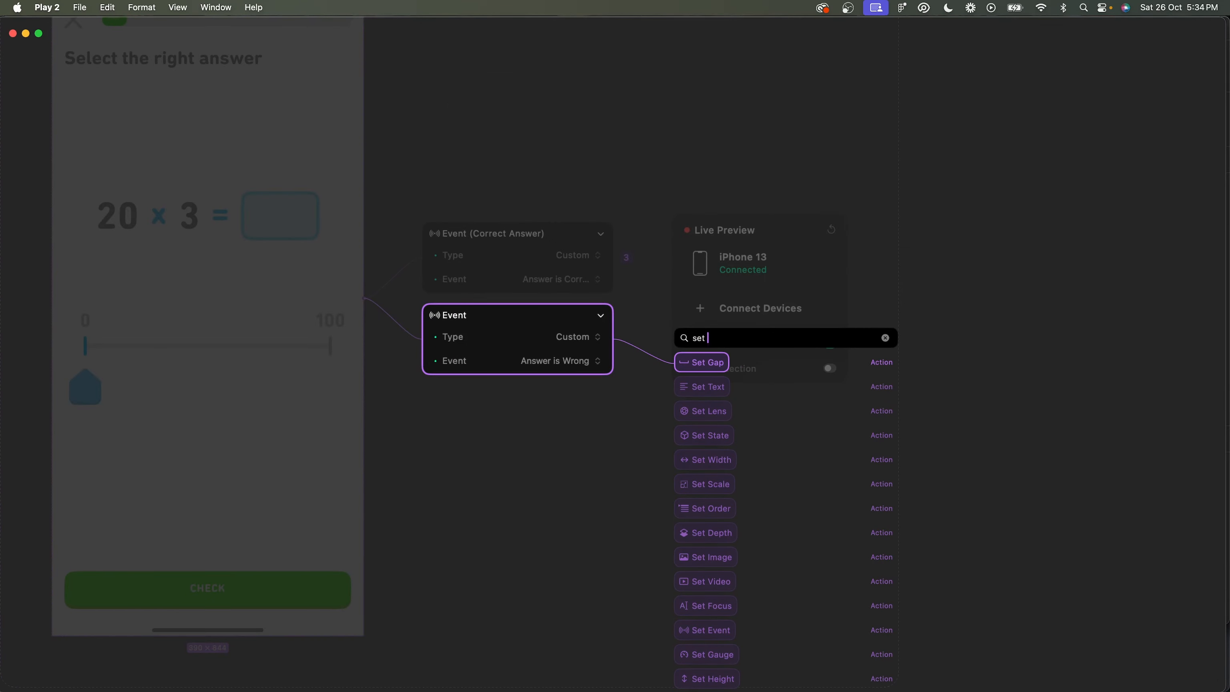
pyautogui.write(' pr')
pyautogui.press('Down')
pyautogui.press('Return')
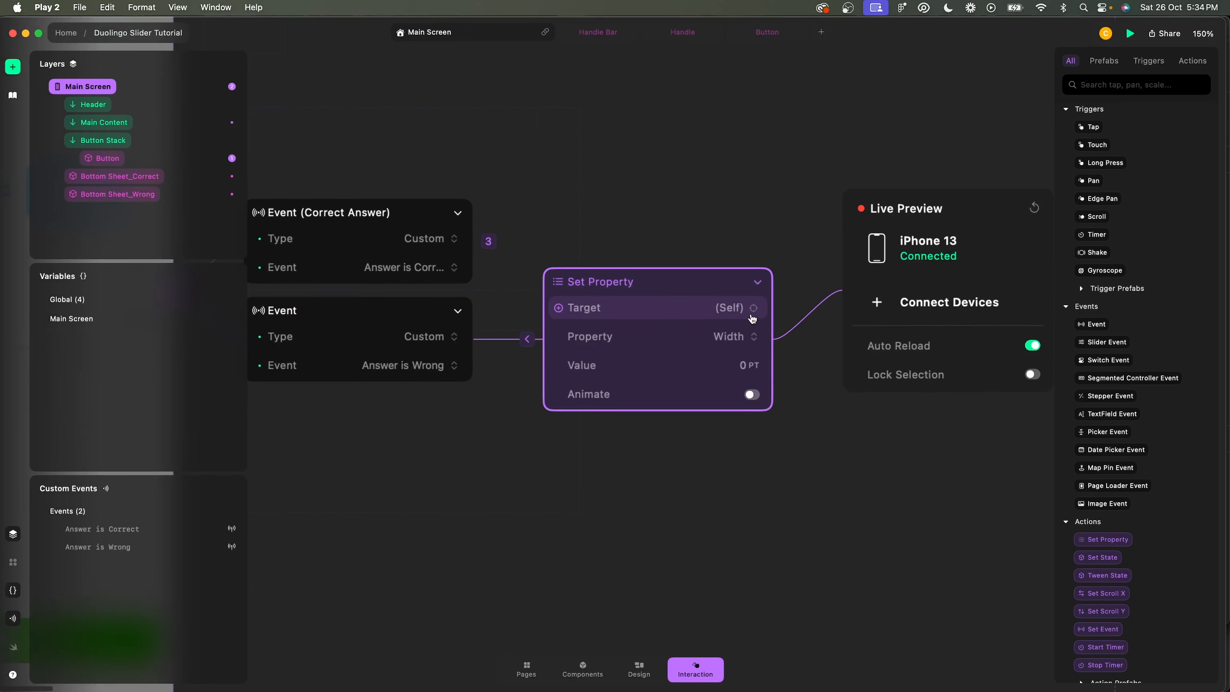
pyautogui.click(746, 313)
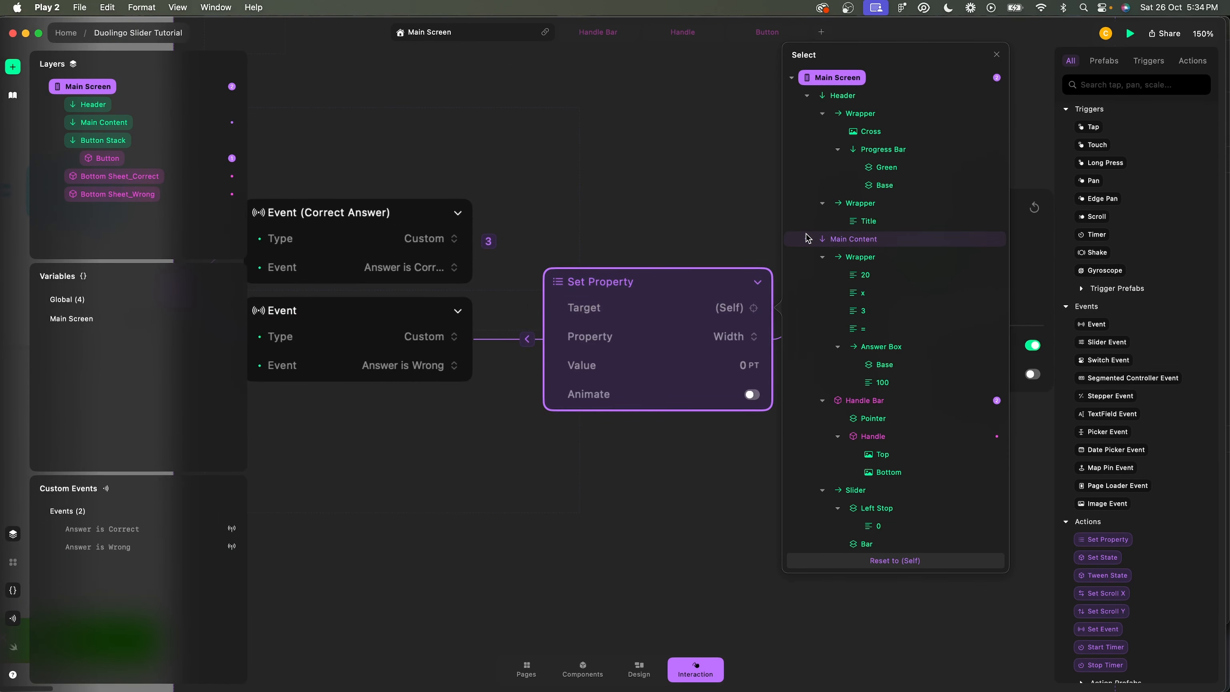
pyautogui.click(806, 257)
pyautogui.click(806, 274)
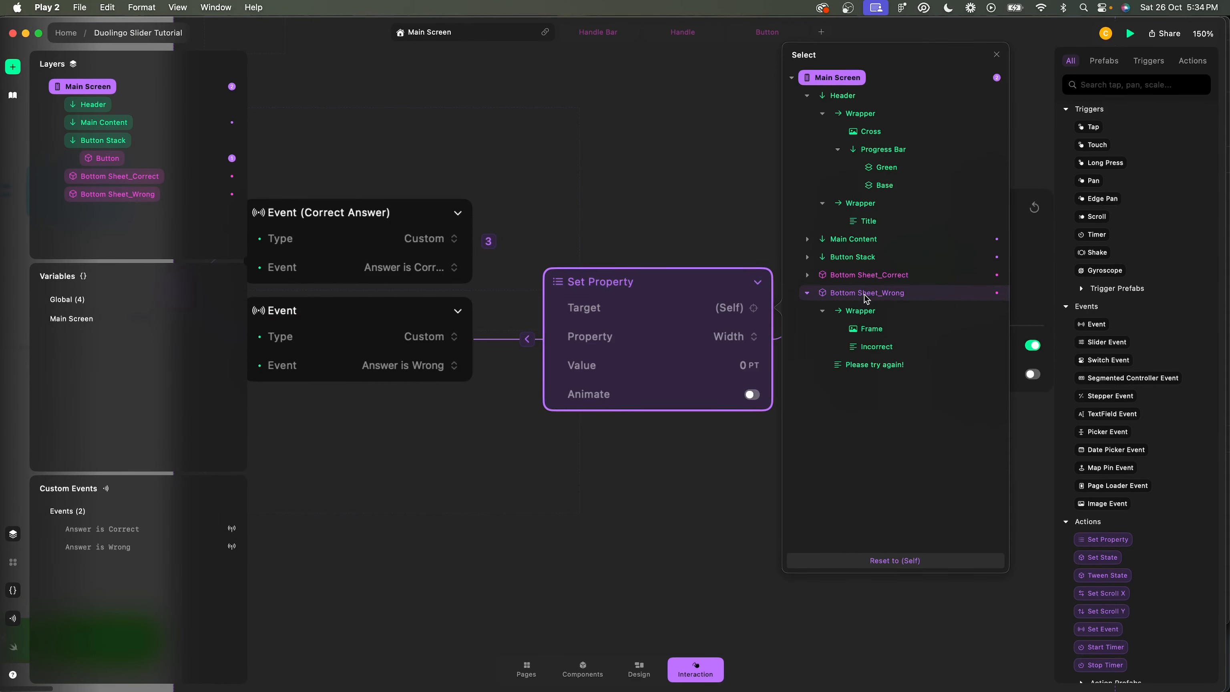
pyautogui.click(818, 293)
# Choose Offset Y as the property changed by the Bottom Sheet_Wrong action.
pyautogui.click(735, 336)
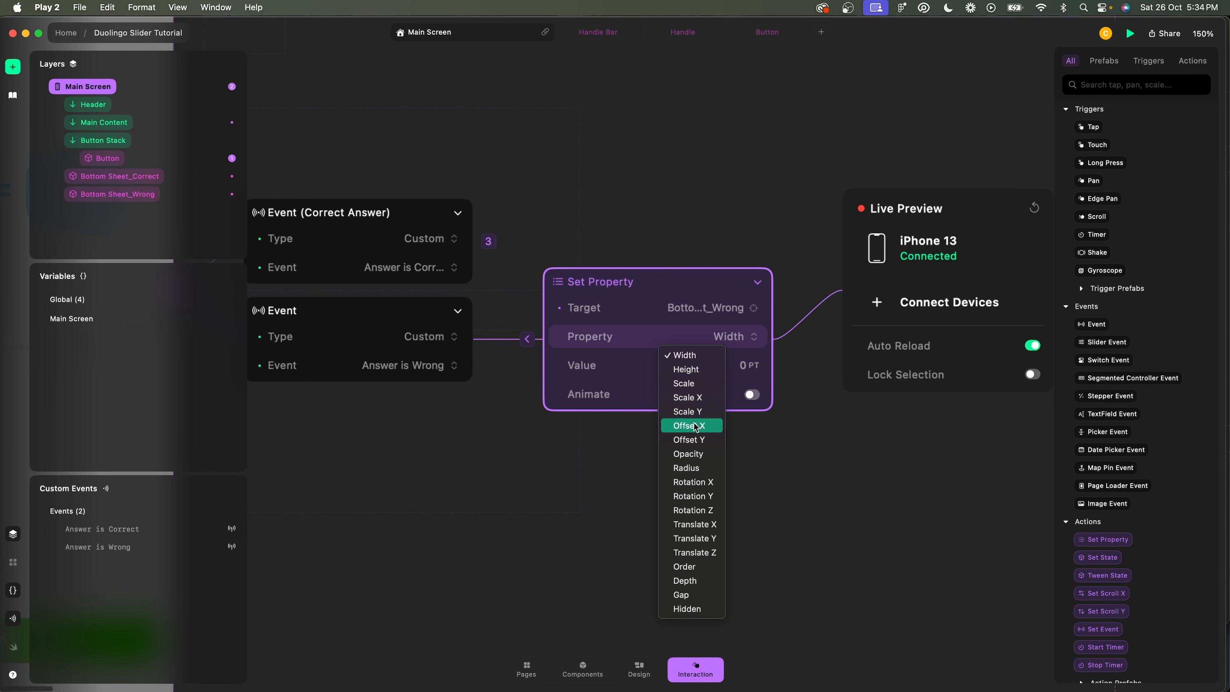
pyautogui.click(696, 424)
pyautogui.click(734, 345)
pyautogui.click(697, 369)
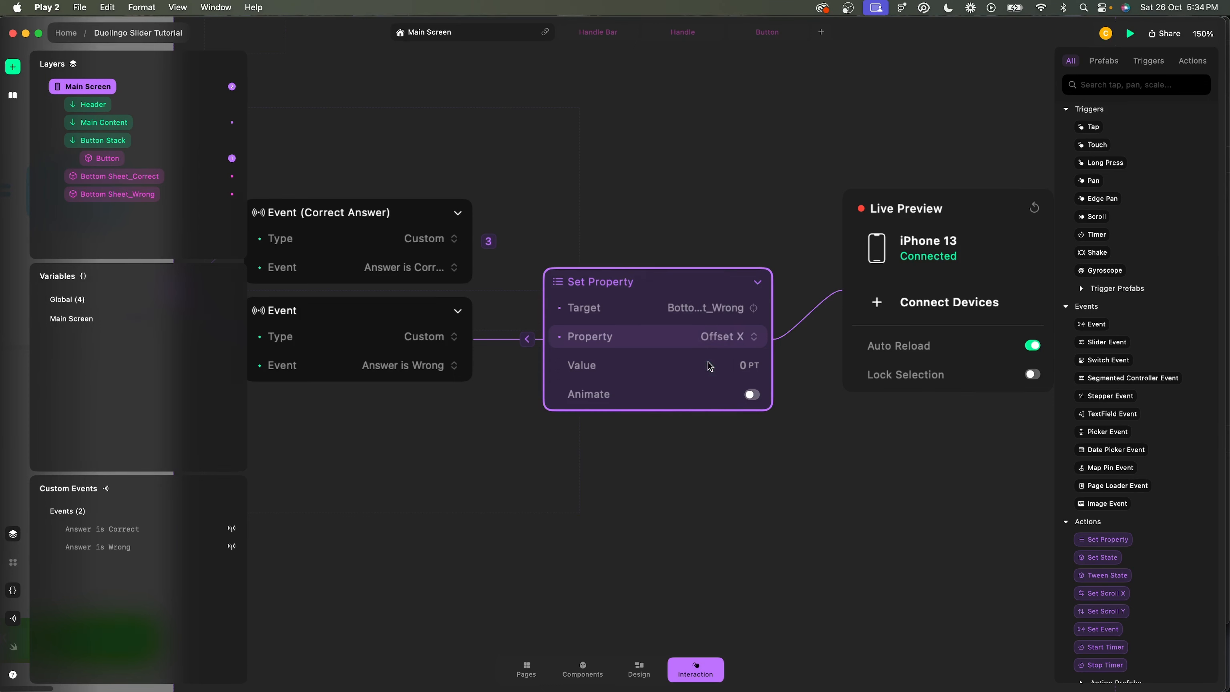
# Animate the Bottom Sheet_Wrong action with a duration of 0.25 s, Spring easing and a spring intensity of 0.2.
pyautogui.click(751, 394)
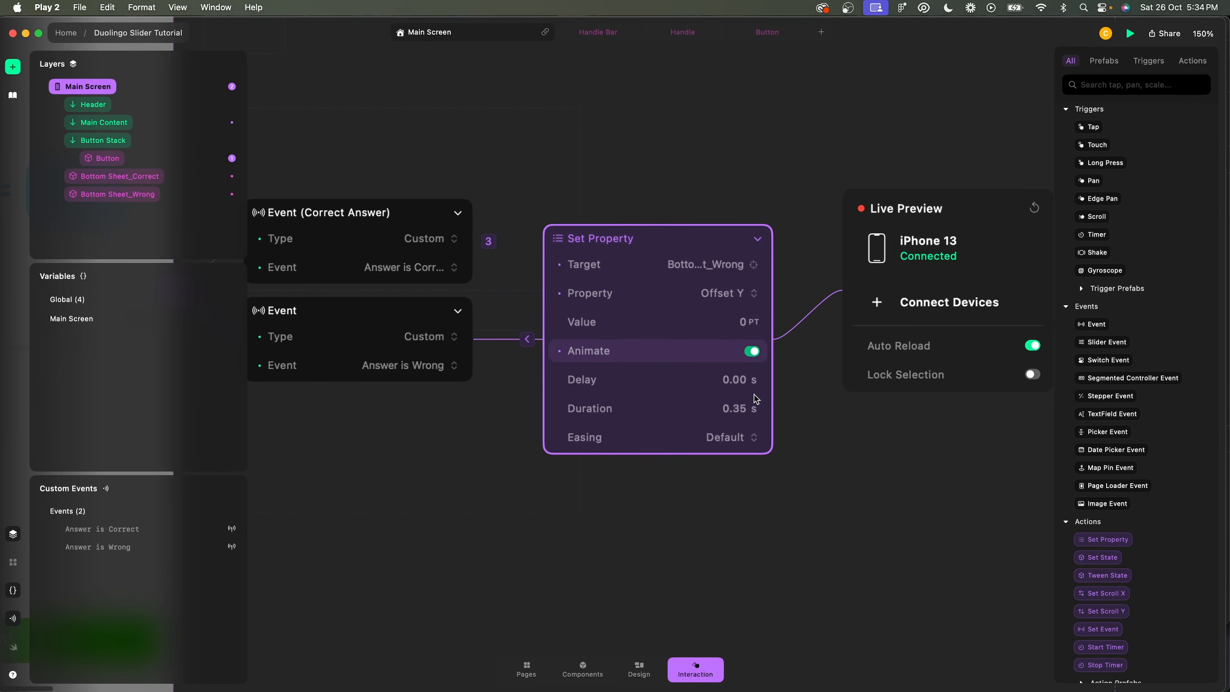
pyautogui.click(737, 406)
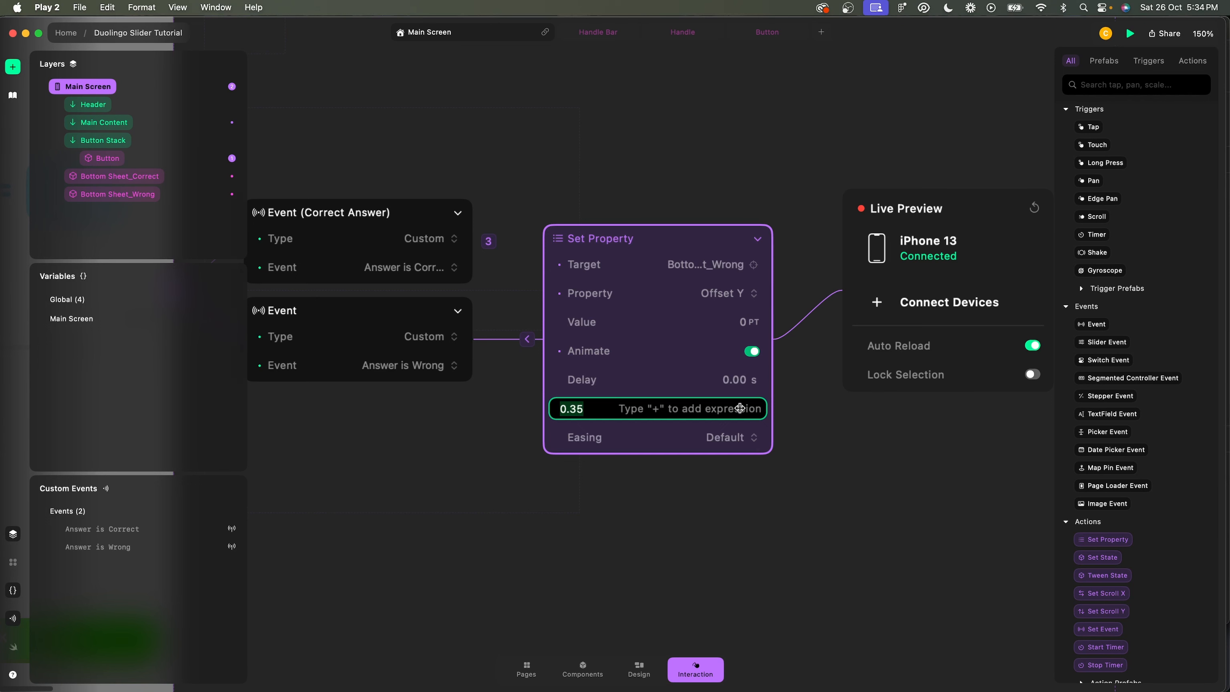
pyautogui.write('0.25')
pyautogui.press('Return')
pyautogui.click(733, 437)
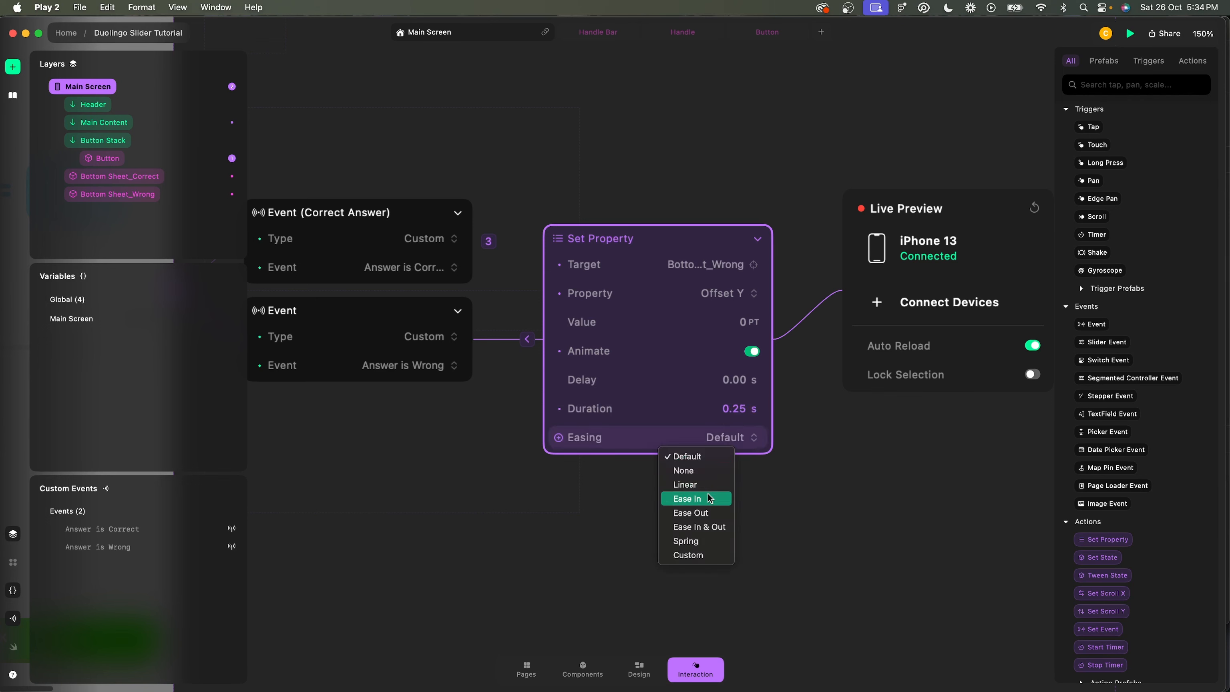
pyautogui.click(707, 541)
pyautogui.click(739, 452)
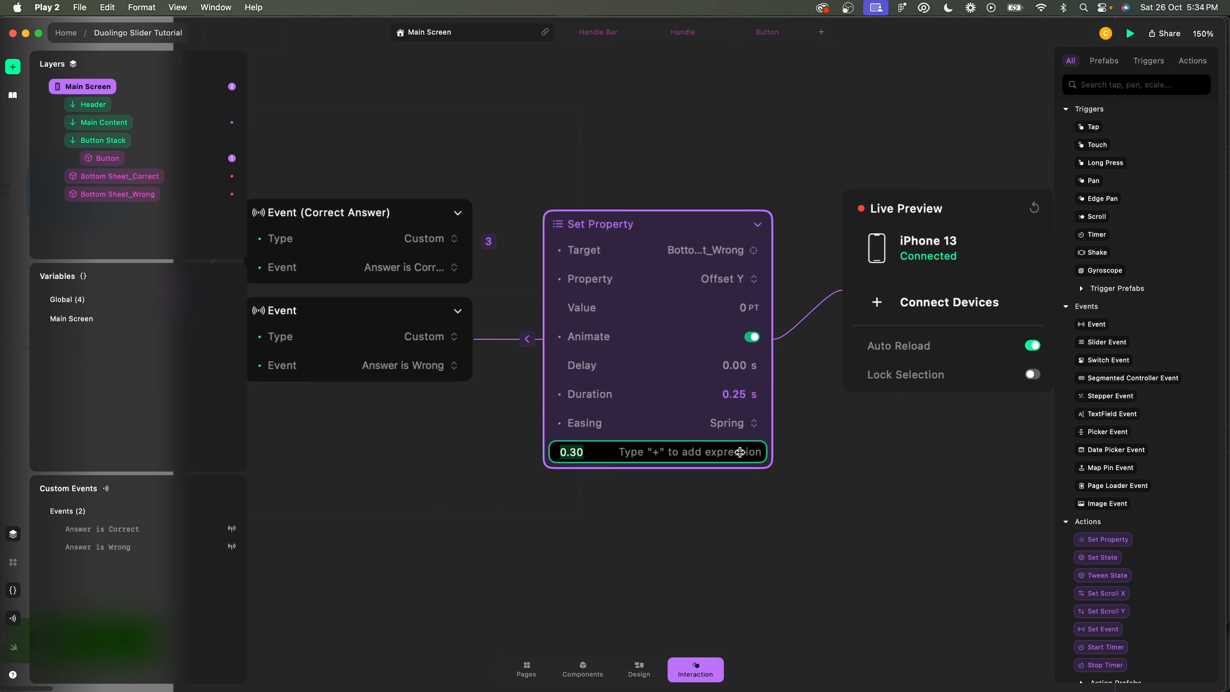
pyautogui.write('0.2')
pyautogui.press('Return')
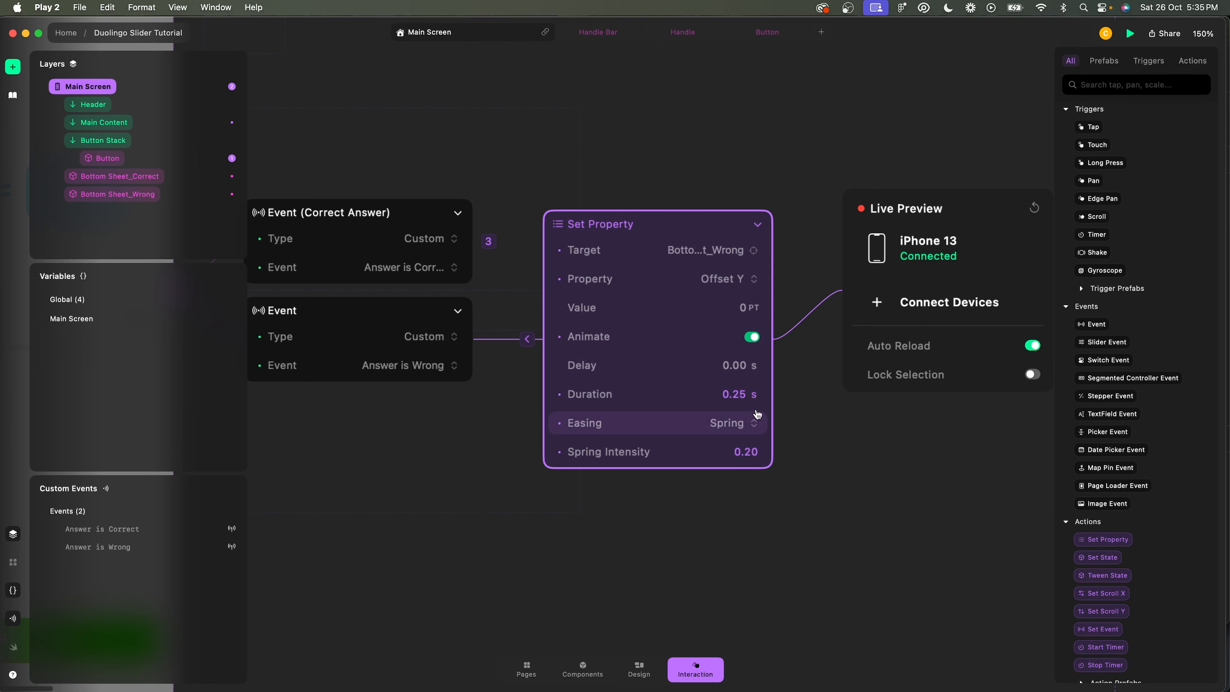
# Expand the actions of Event (Correct Answer) and paste a copy of its Set User Interaction action onto the Answer is Wrong trigger.
pyautogui.click(487, 241)
pyautogui.scroll(5, 726, 251)
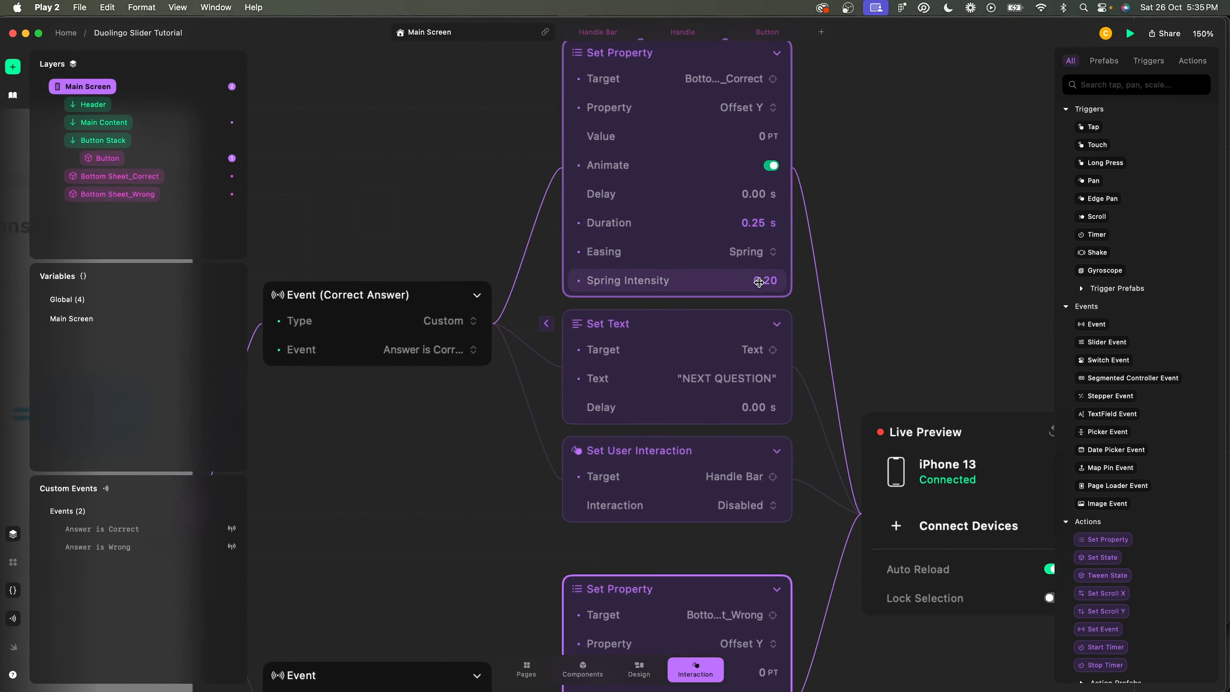
pyautogui.scroll(1, 758, 282)
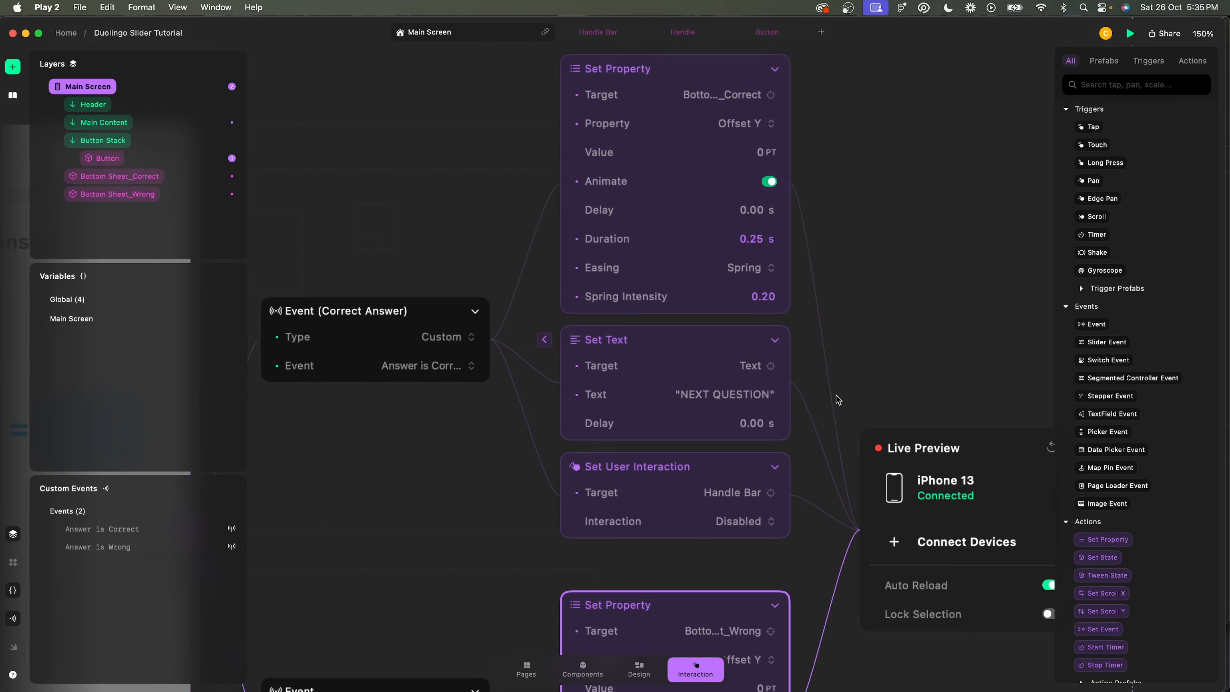
pyautogui.scroll(-10, 838, 399)
pyautogui.scroll(-3, 652, 352)
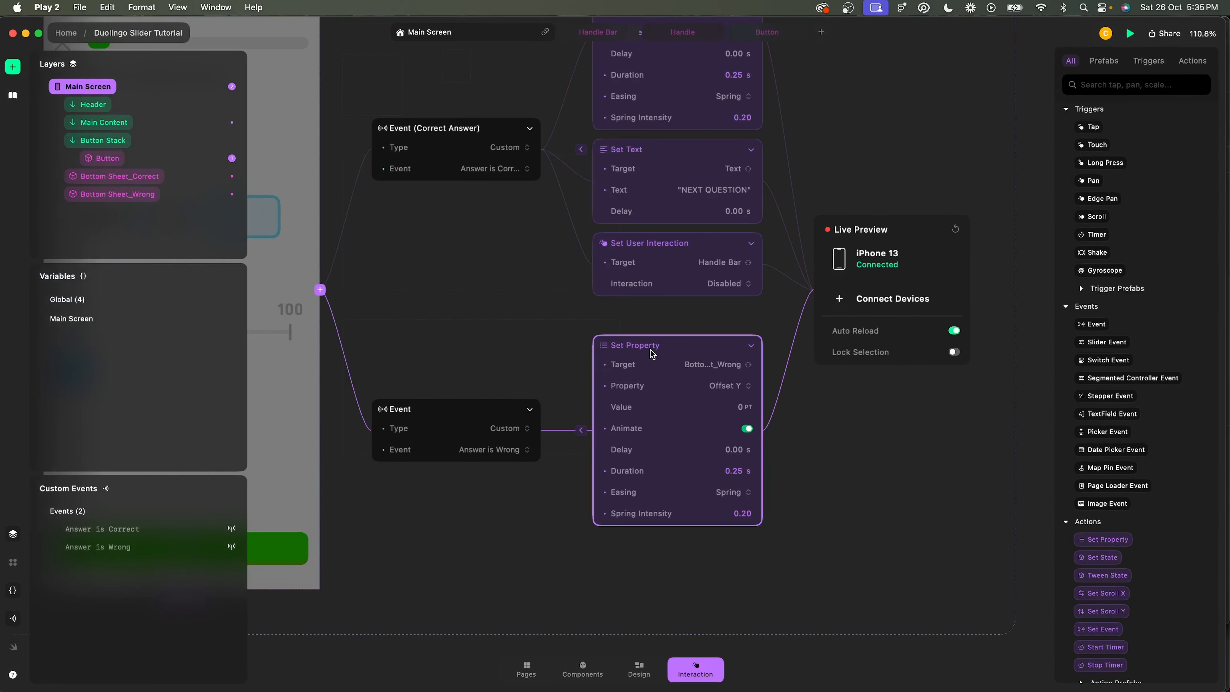
pyautogui.scroll(2, 641, 208)
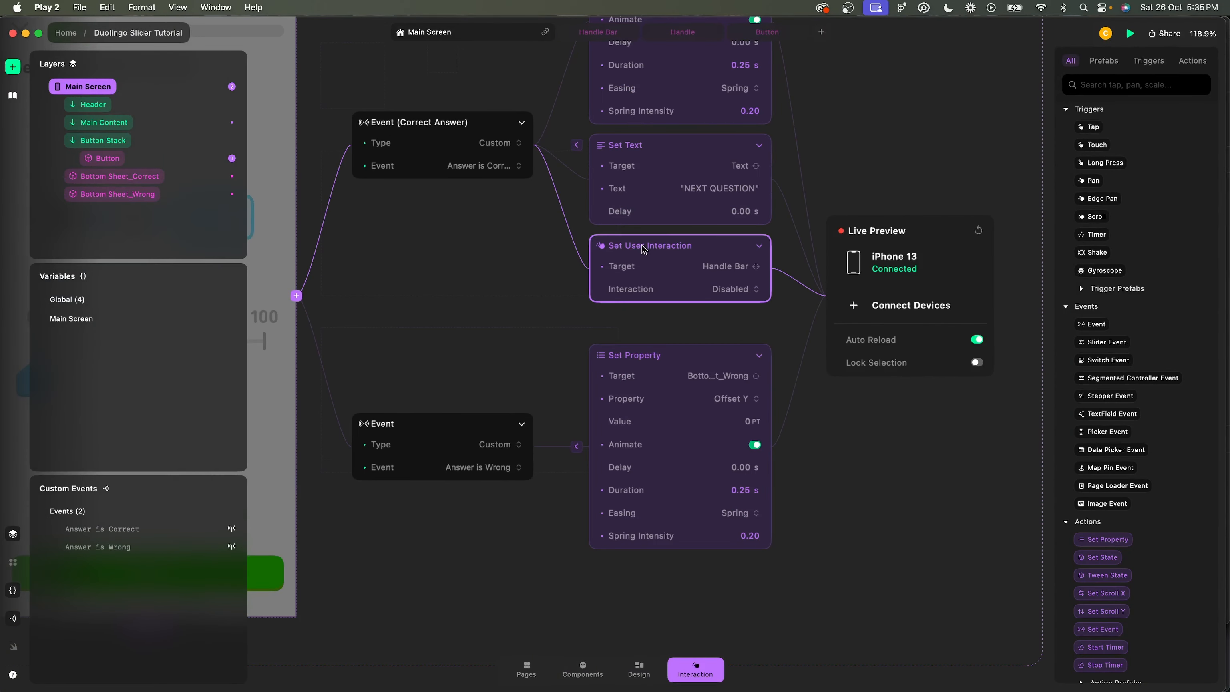
pyautogui.hscroll(-5, 350, 308)
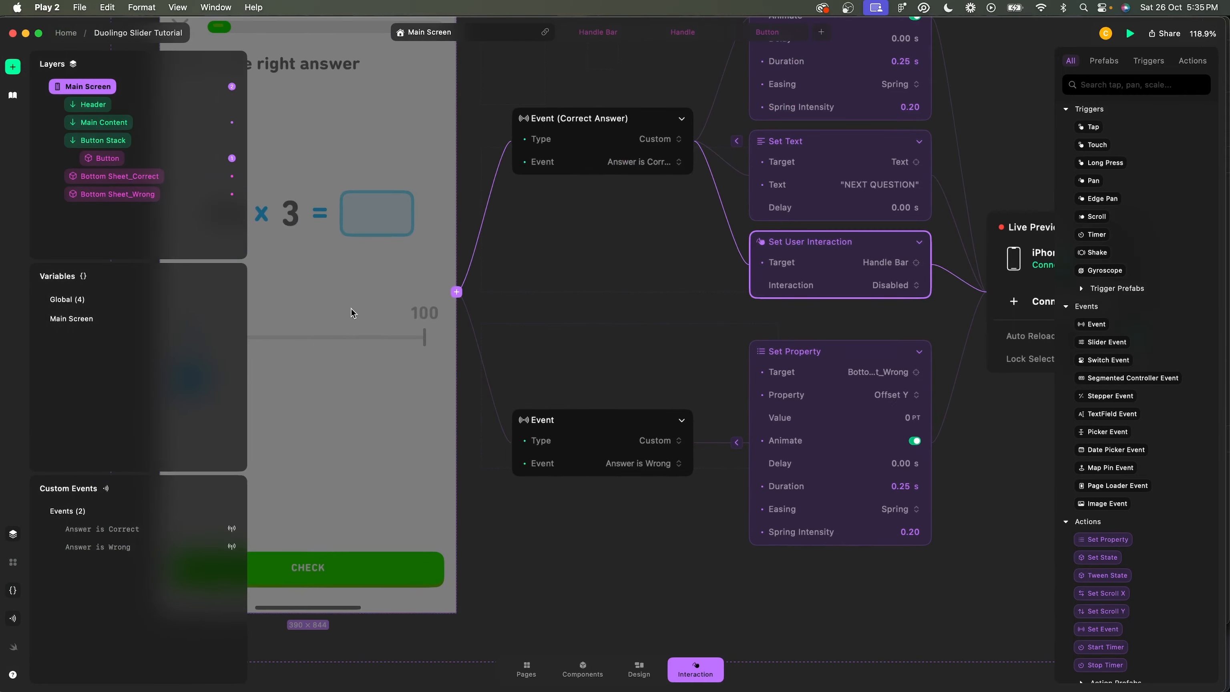
pyautogui.hscroll(-2, 394, 332)
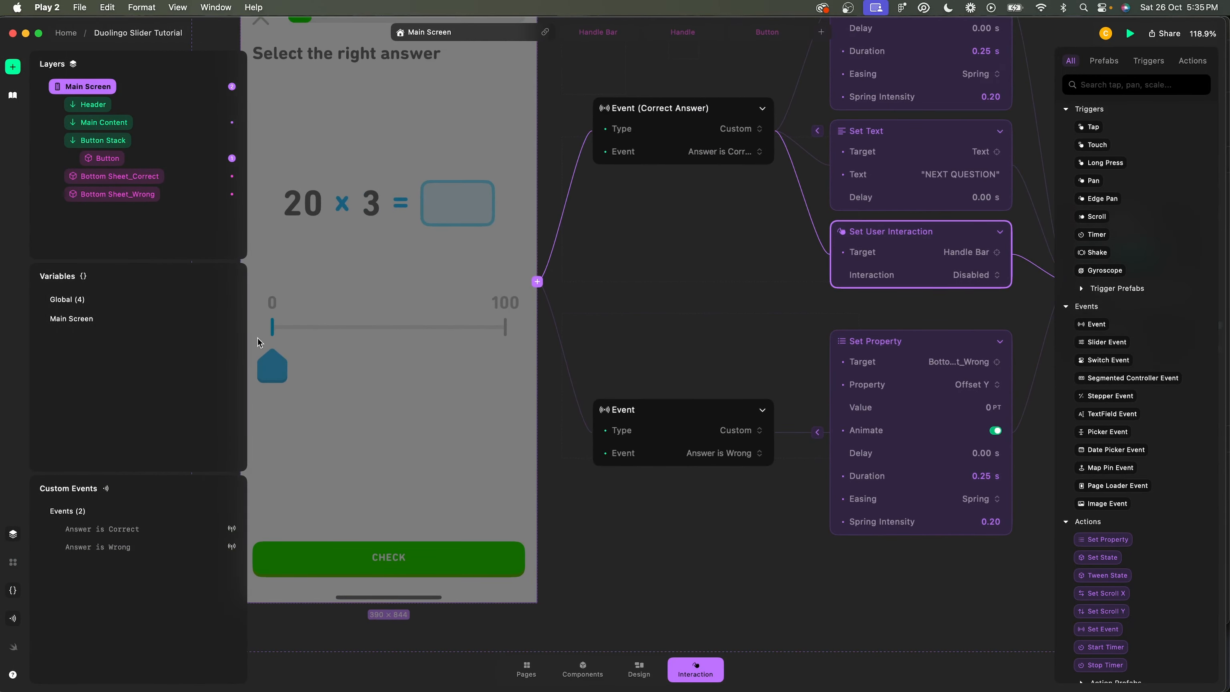
pyautogui.hscroll(2, 772, 319)
pyautogui.click(638, 401)
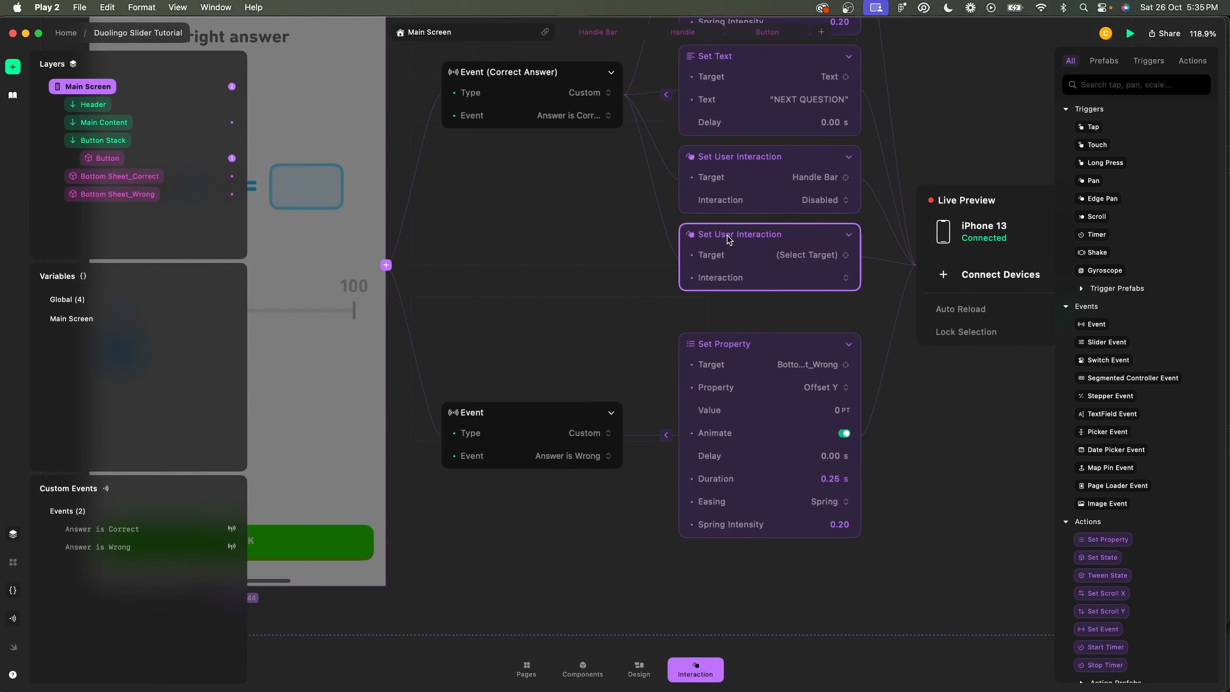
pyautogui.click(530, 413)
pyautogui.press('super+v')
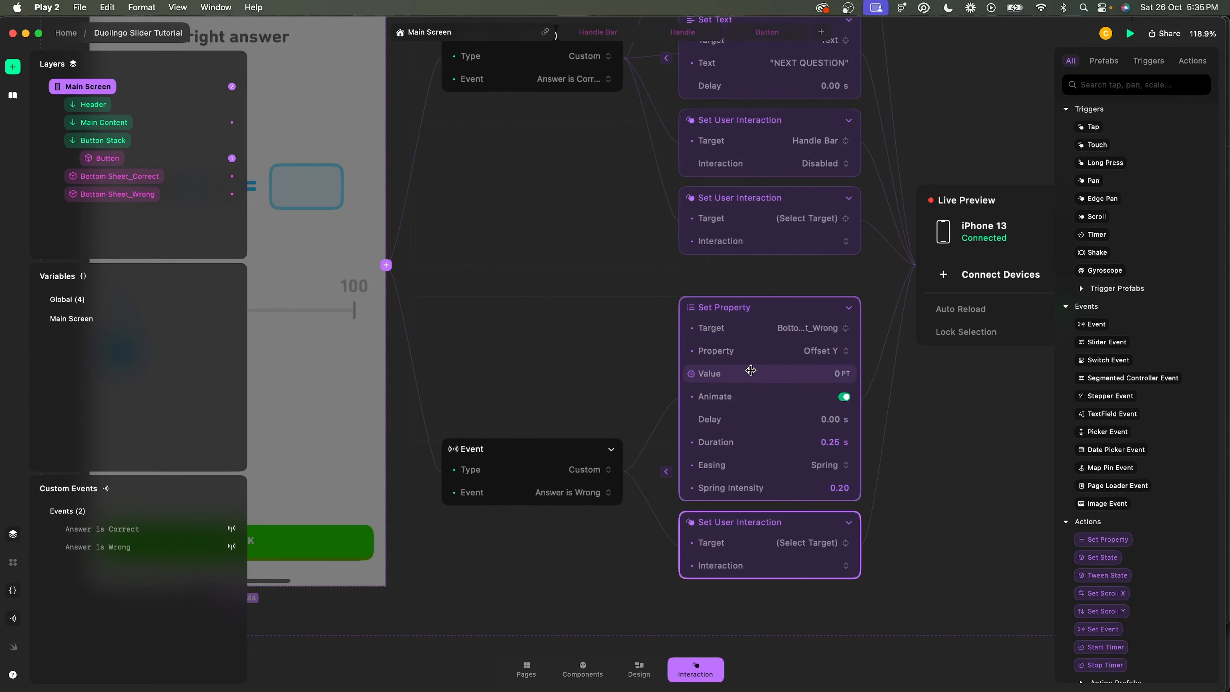
# Paste a copy of the Set Text action from Event (Correct Answer) onto the Answer is Wrong trigger.
pyautogui.scroll(5, 751, 361)
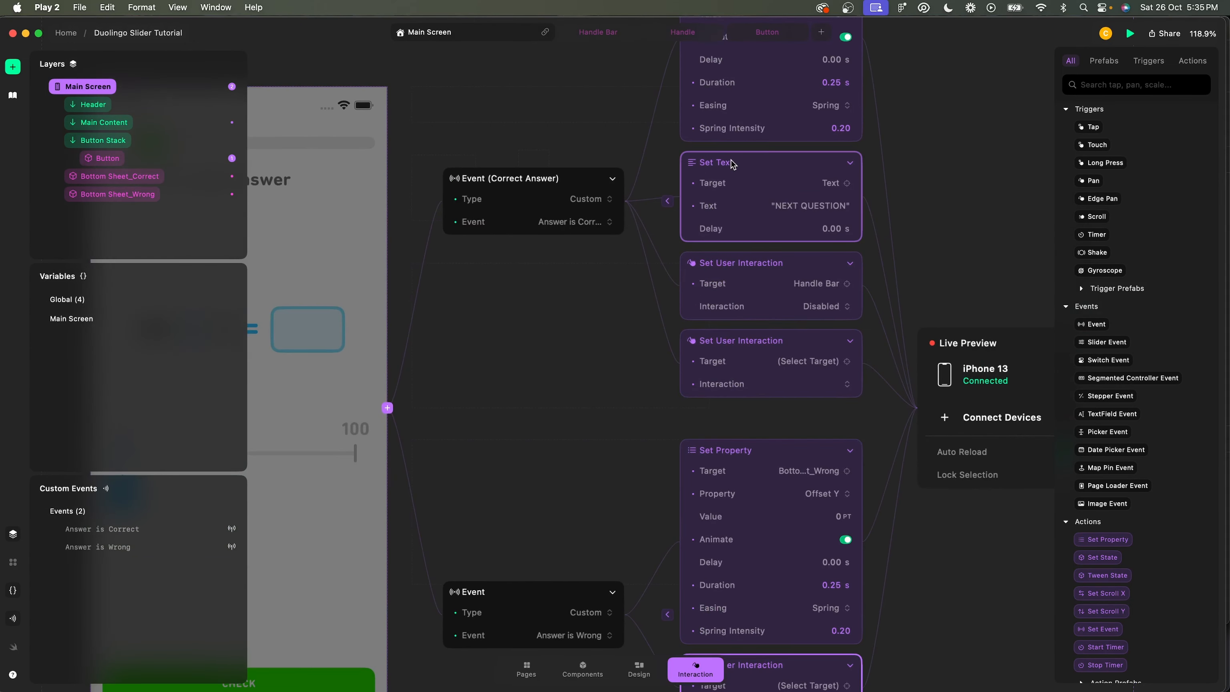
pyautogui.scroll(-5, 755, 161)
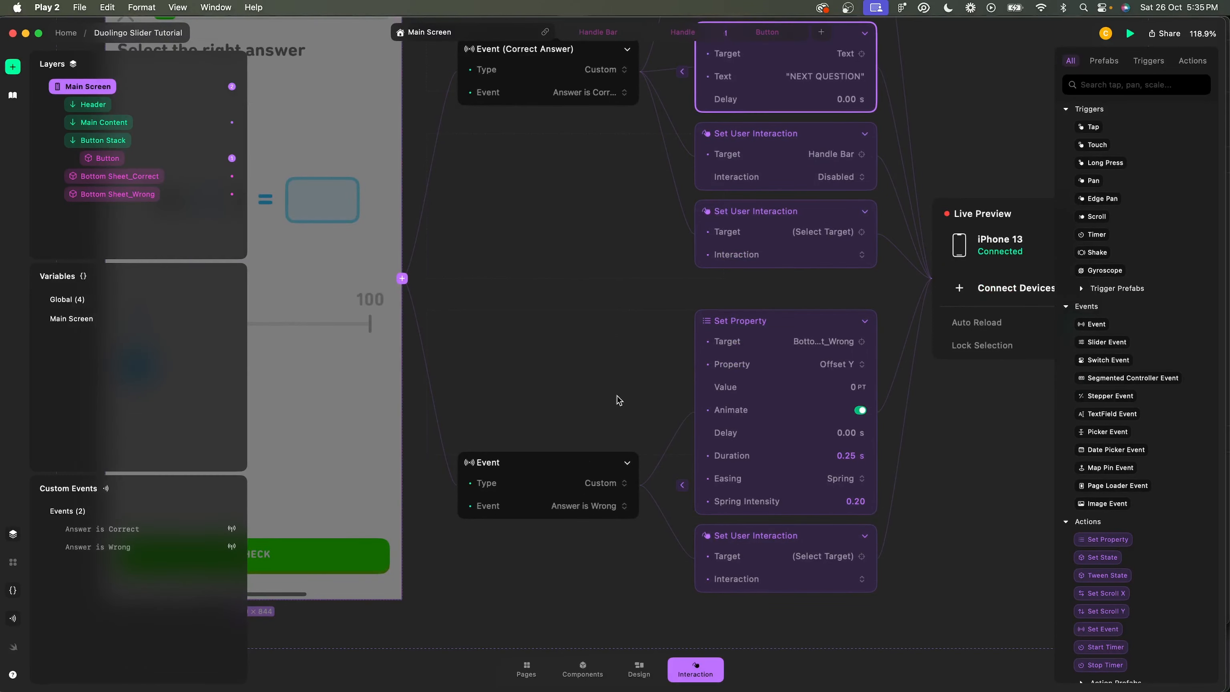
pyautogui.click(579, 470)
pyautogui.press('super+v')
pyautogui.scroll(-3, 760, 472)
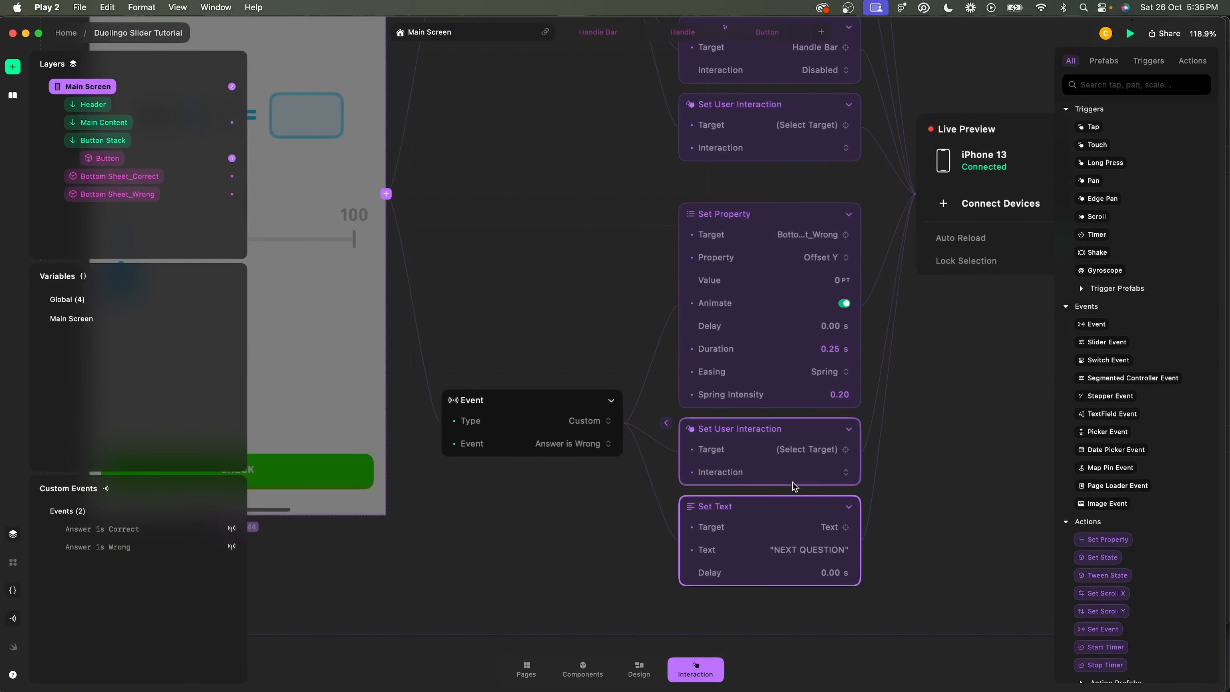
# Set the text of the Answer is Wrong trigger's Set Text action to "TRY AGAIN".
pyautogui.click(817, 550)
pyautogui.write('TRY AGAIN')
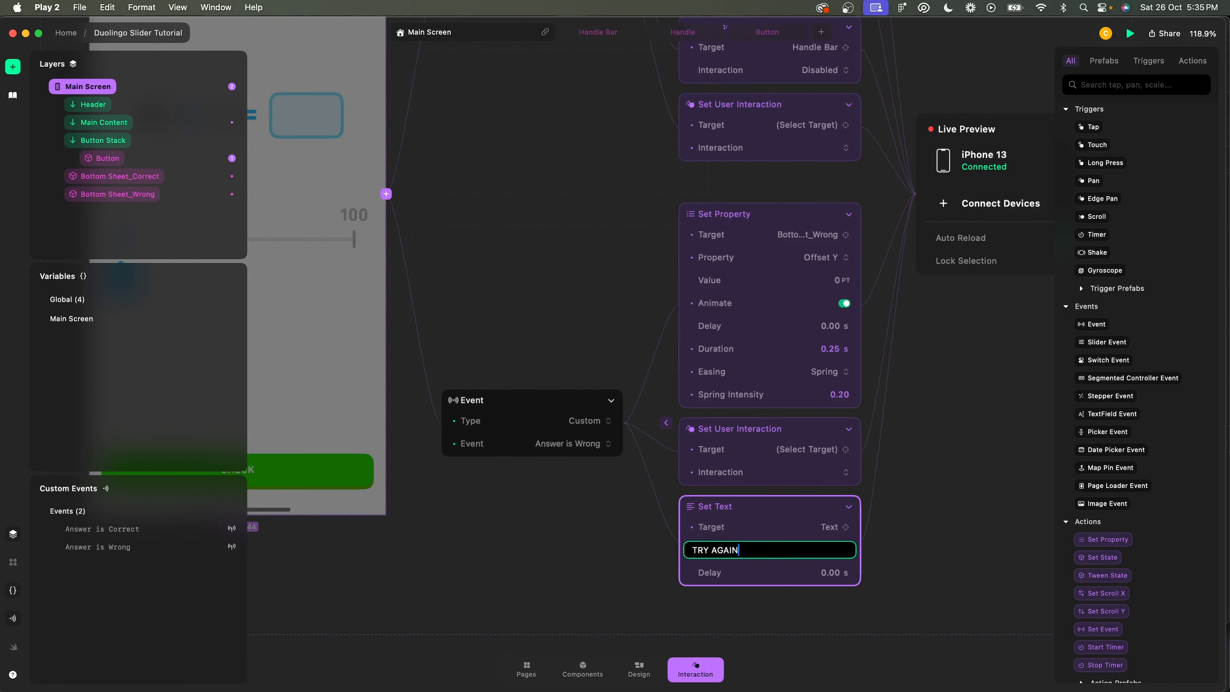
pyautogui.press('Return')
pyautogui.click(602, 497)
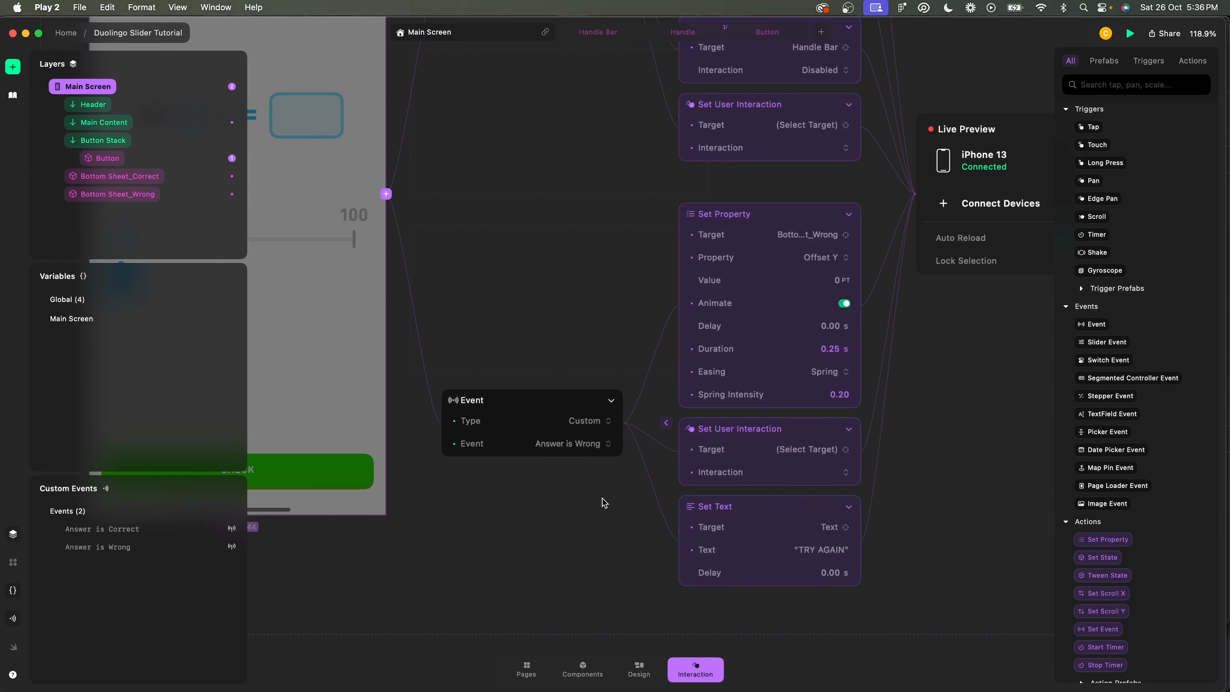
# Switch to iPhone Mirroring and test a wrong answer with the slider at about 37, trying to move the slider again after checking.
pyautogui.scroll(-5, 601, 503)
pyautogui.hscroll(-2, 601, 503)
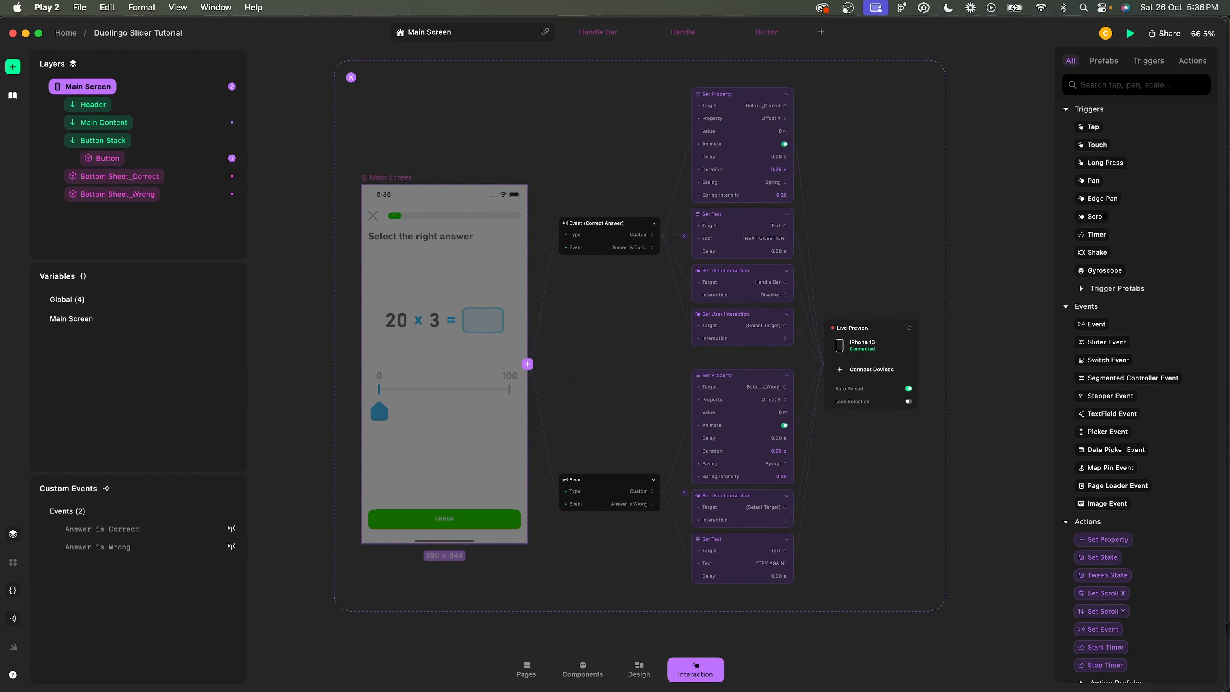
pyautogui.press('super+Tab')
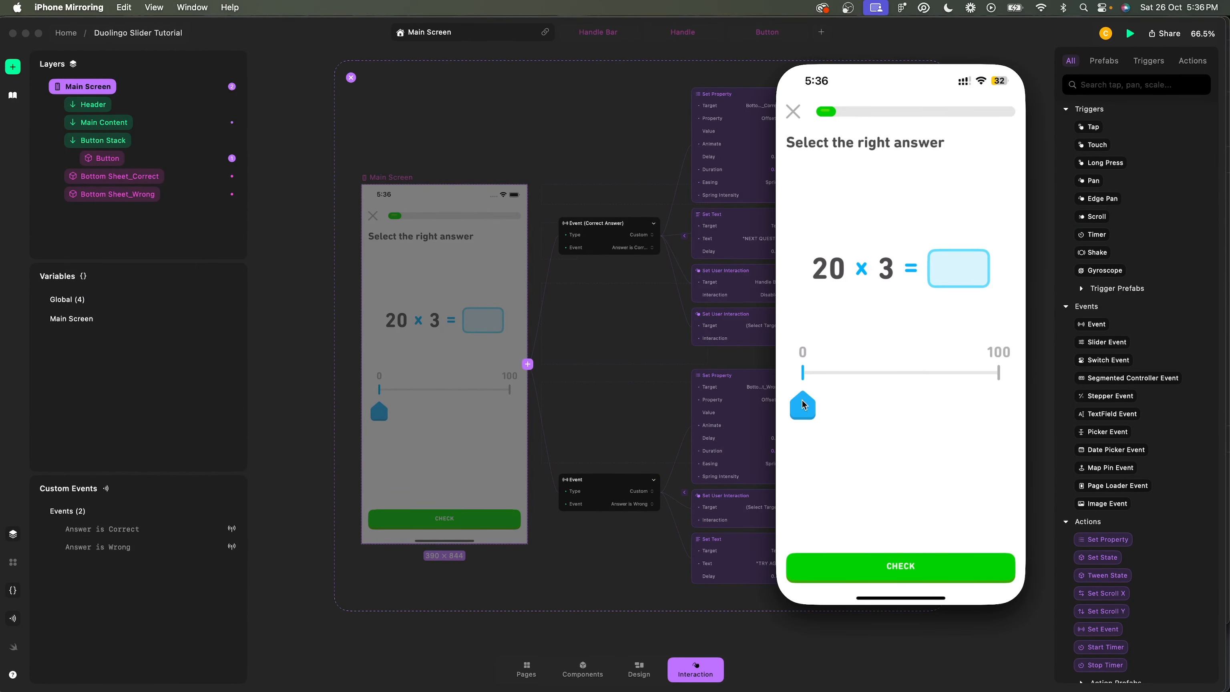
pyautogui.moveTo(802, 405); pyautogui.dragTo(881, 398)
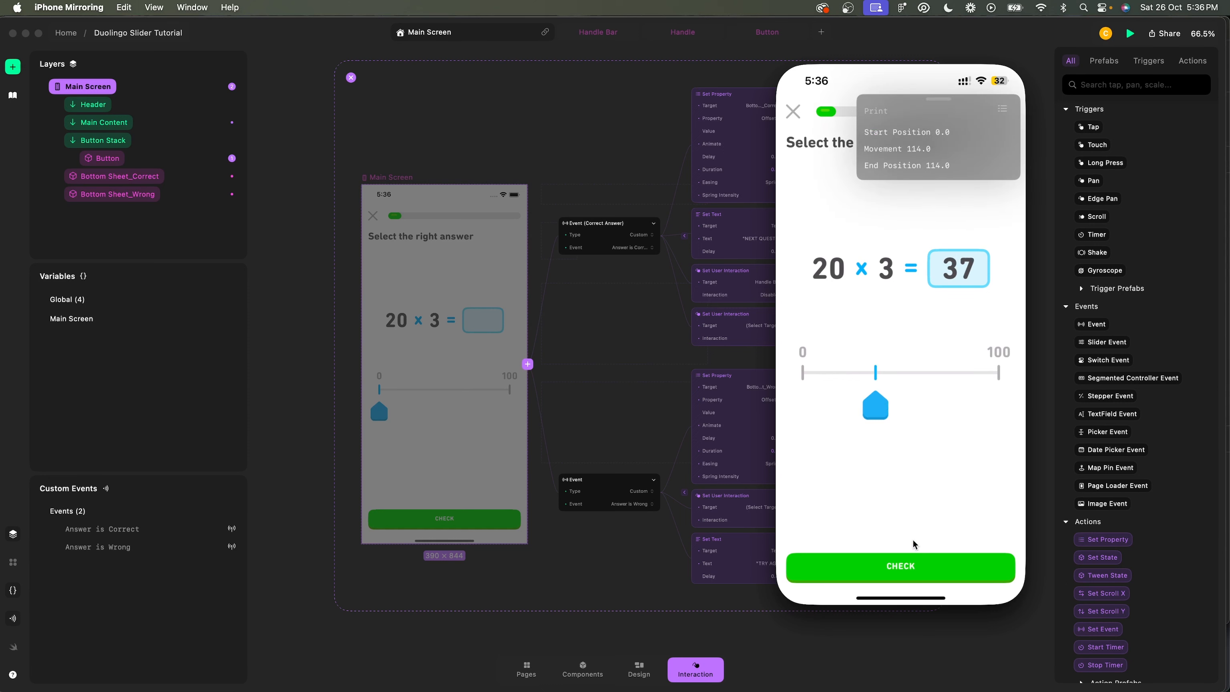
pyautogui.click(931, 565)
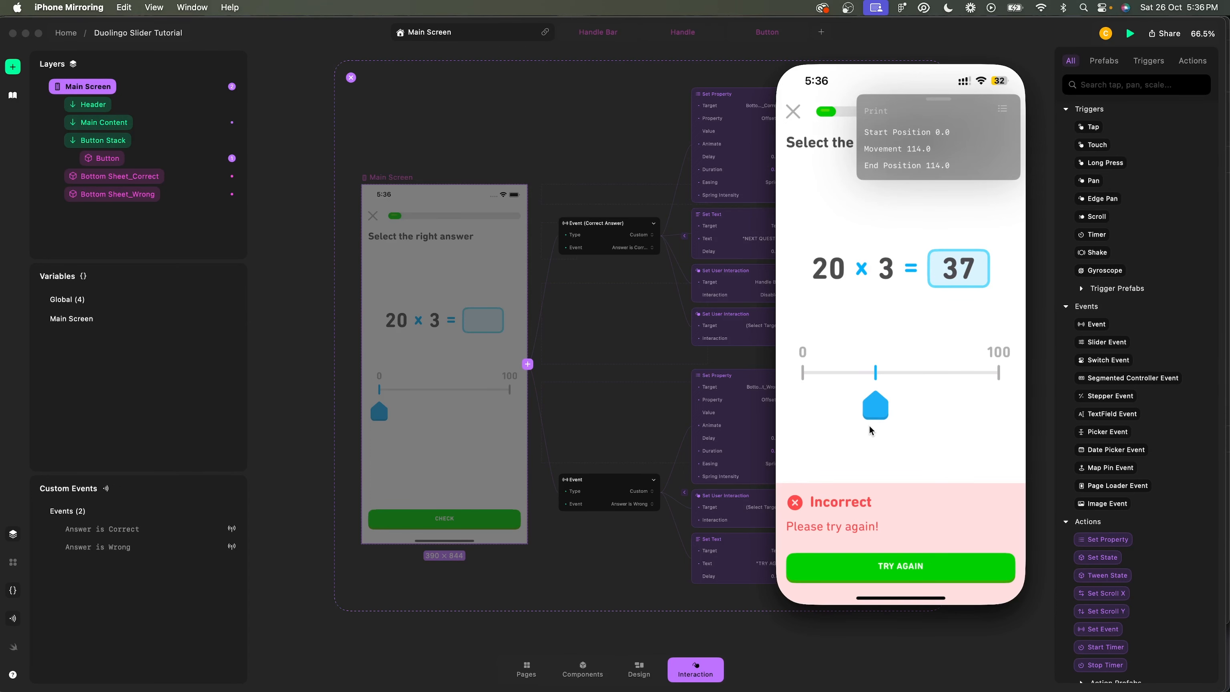
pyautogui.moveTo(882, 405)
pyautogui.mouseDown()
pyautogui.moveTo(864, 407)
pyautogui.moveTo(887, 406)
pyautogui.mouseUp()
pyautogui.hscroll(3, 677, 434)
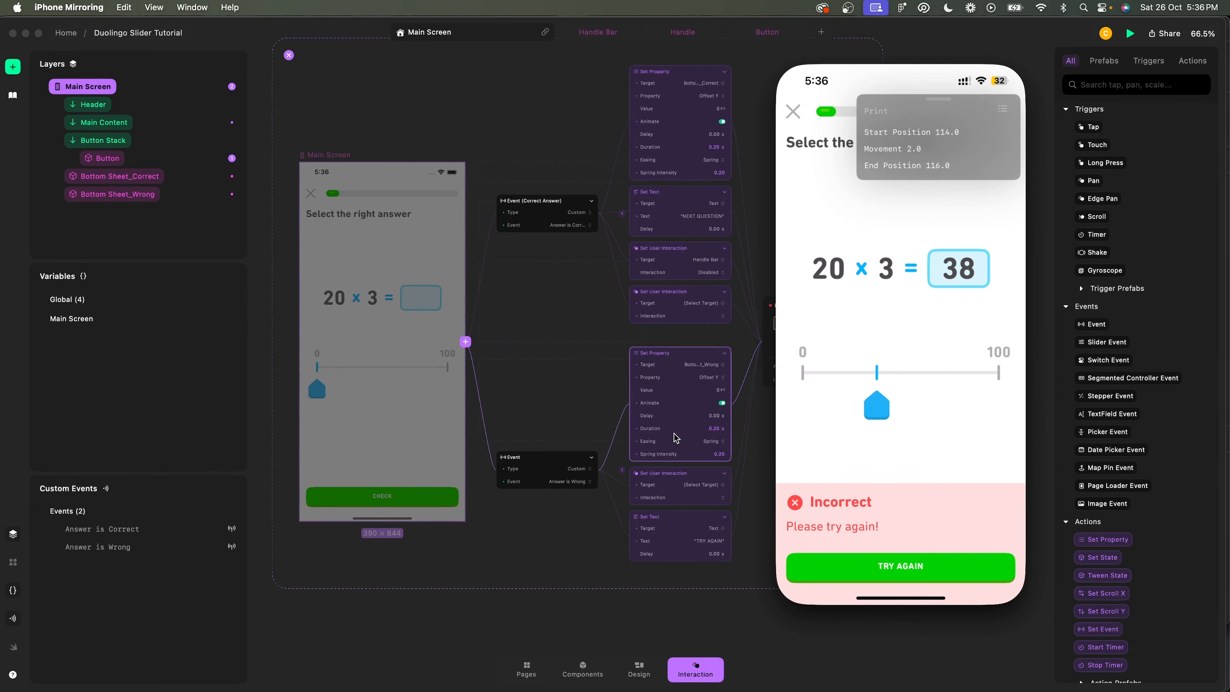
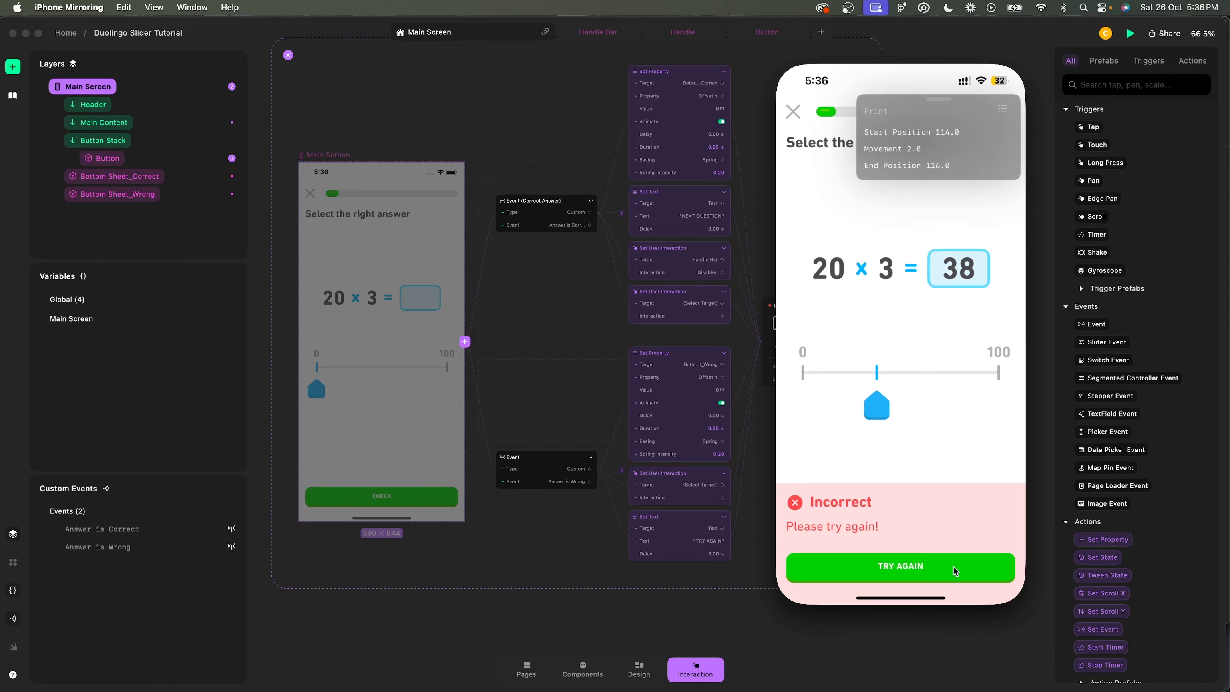
# Return to Play and target Handle Bar in the second Set User Interaction action under Event (Correct Answer).
pyautogui.click(751, 508)
pyautogui.scroll(5, 751, 507)
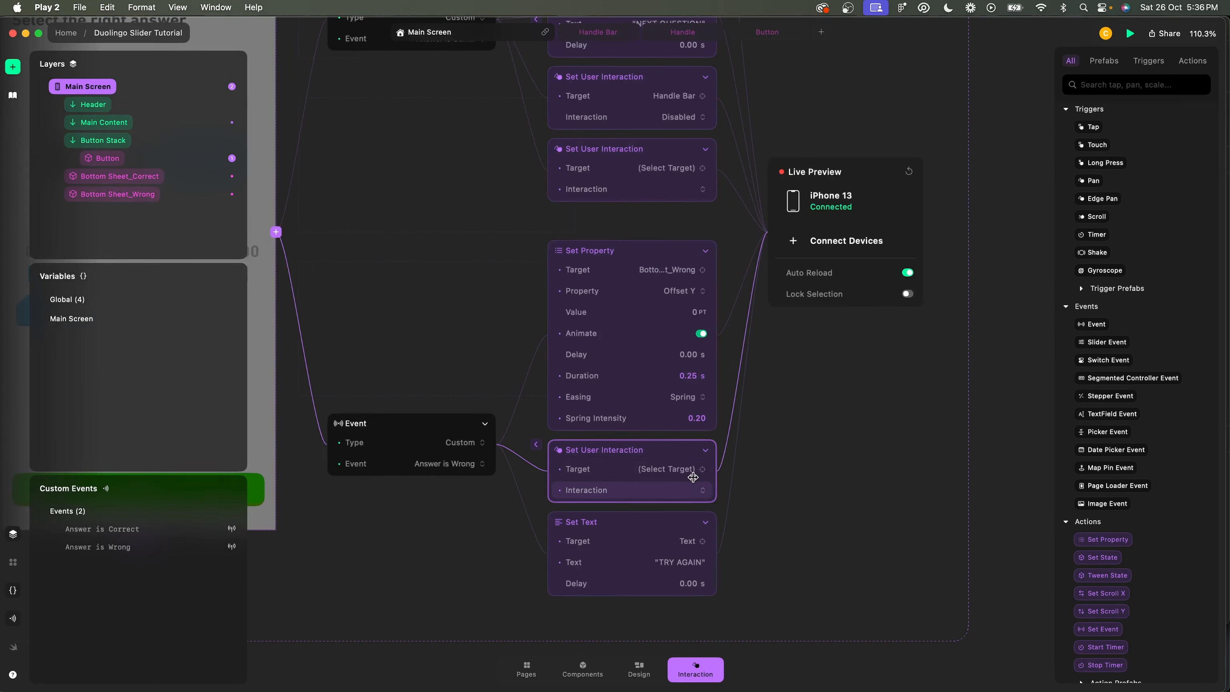
pyautogui.click(669, 468)
pyautogui.scroll(-3, 831, 494)
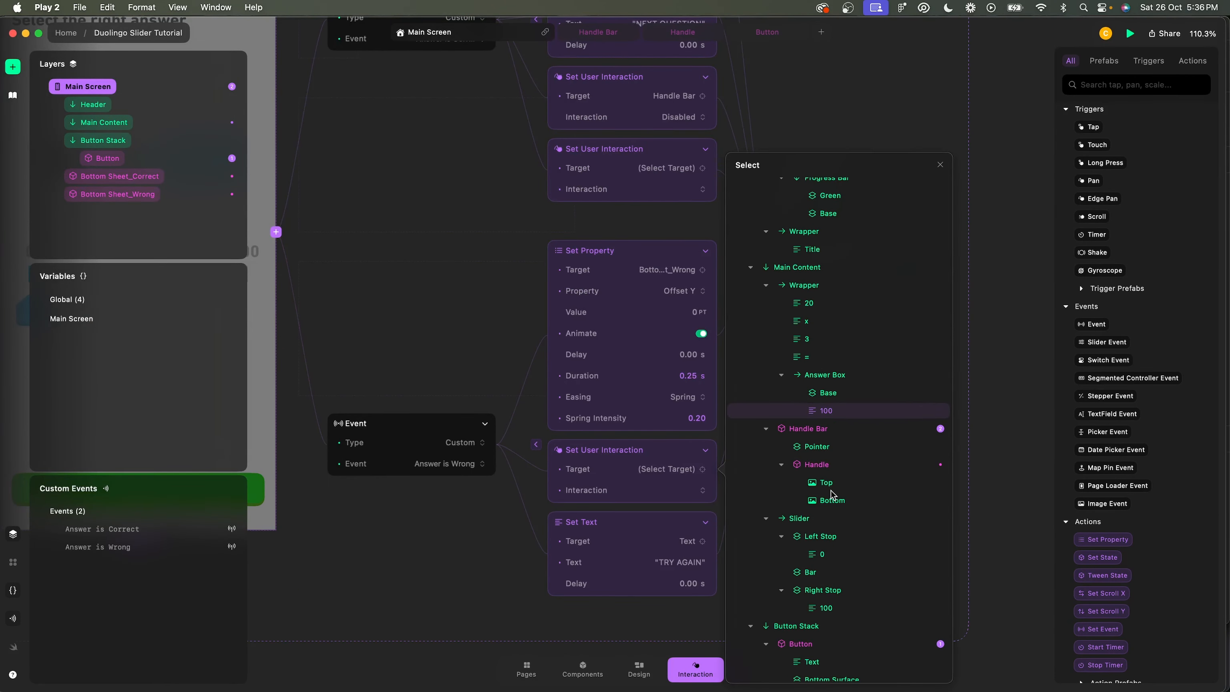
pyautogui.click(531, 256)
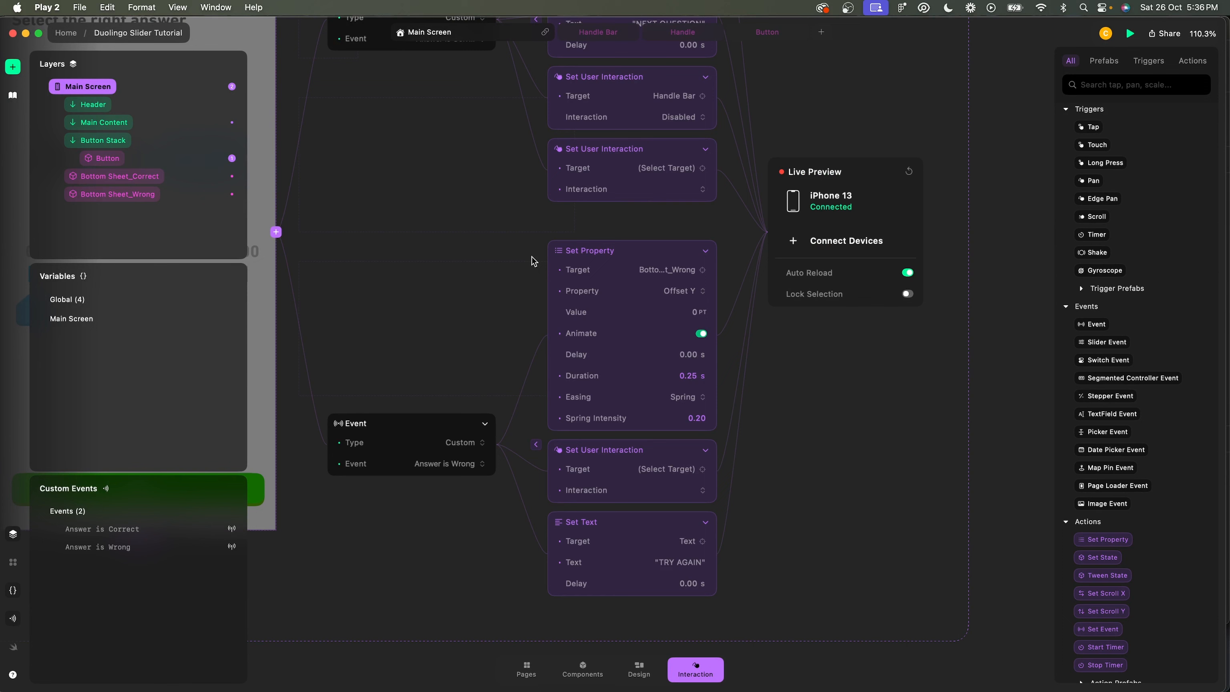
pyautogui.click(676, 168)
pyautogui.scroll(-1, 799, 297)
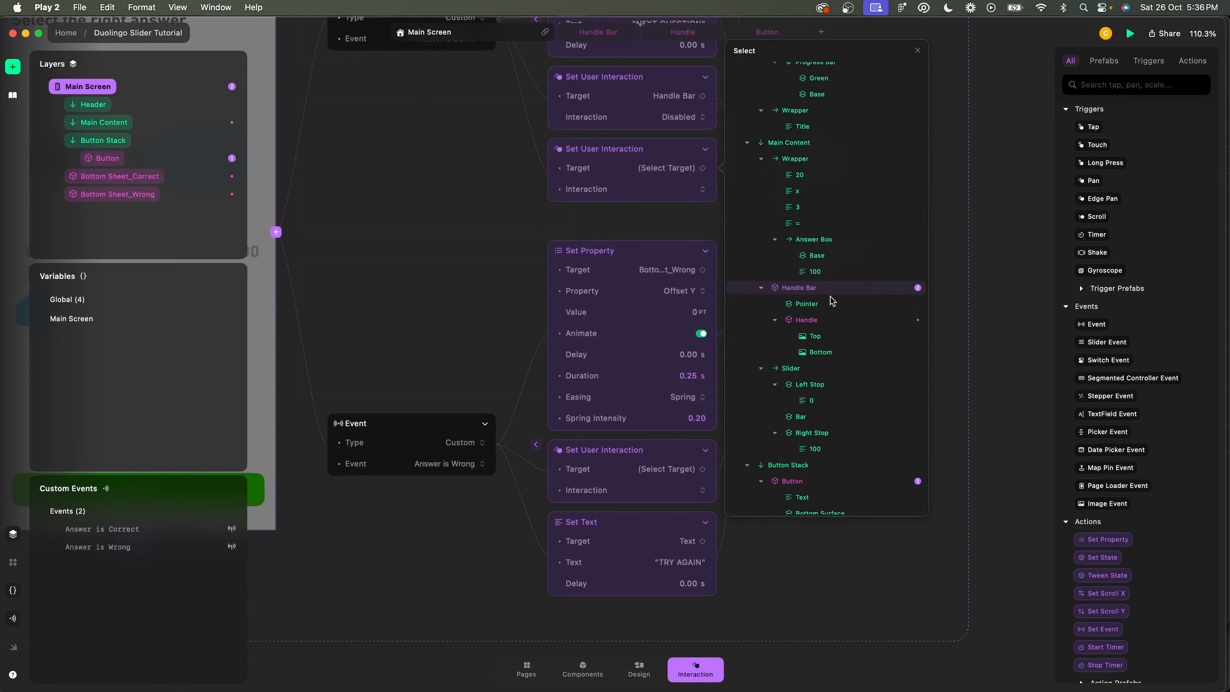
pyautogui.click(799, 287)
# Target Handle Bar in the Answer is Wrong trigger's Set User Interaction action and set its interaction to Disabled.
pyautogui.click(672, 466)
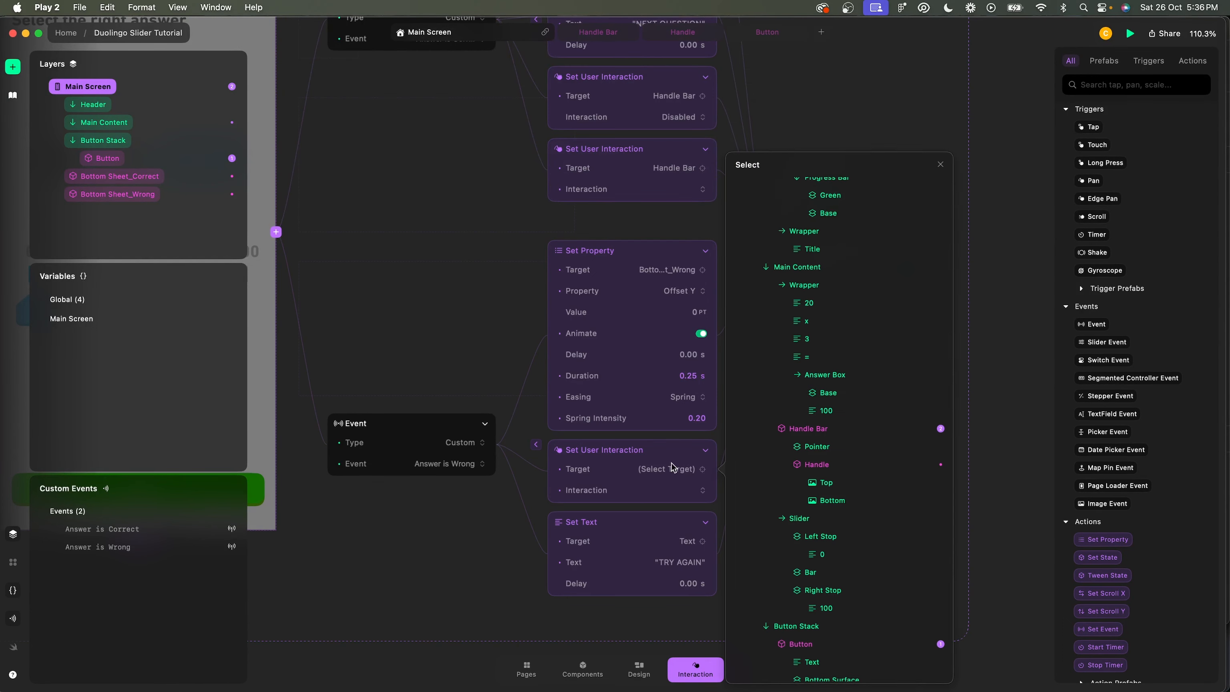
pyautogui.click(807, 428)
pyautogui.click(672, 489)
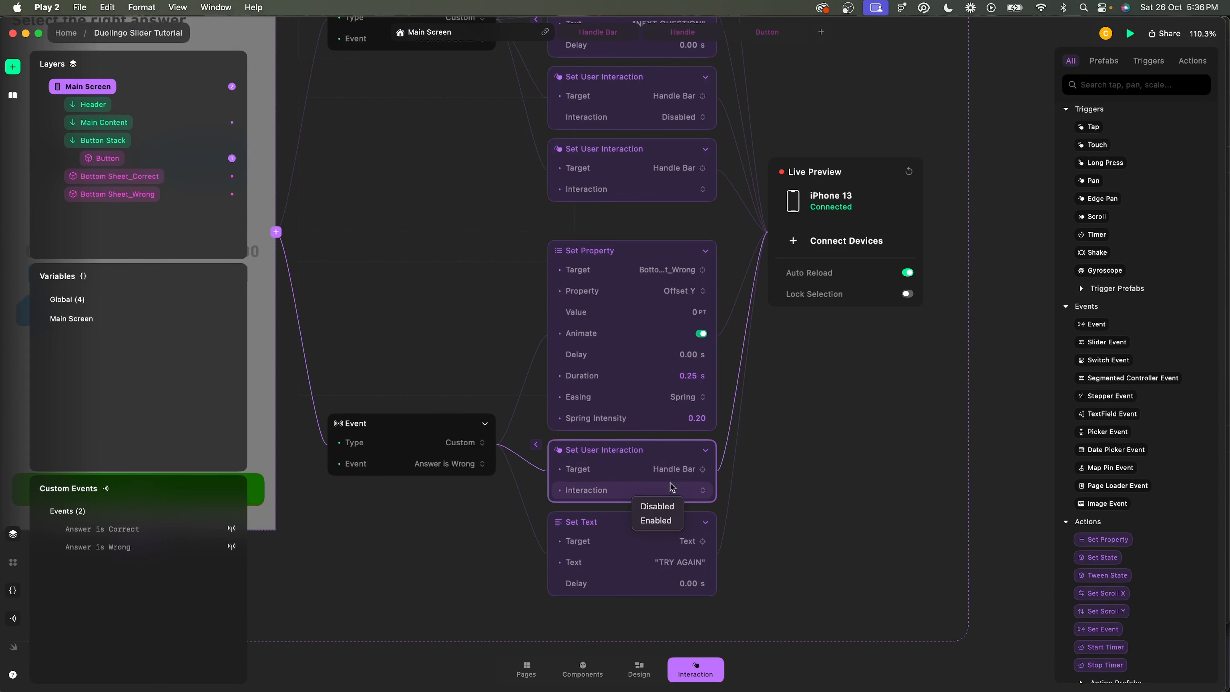
pyautogui.click(663, 522)
# Set the duplicate Set User Interaction action under Event (Correct Answer) to Disabled and delete one of the two identical actions.
pyautogui.click(682, 190)
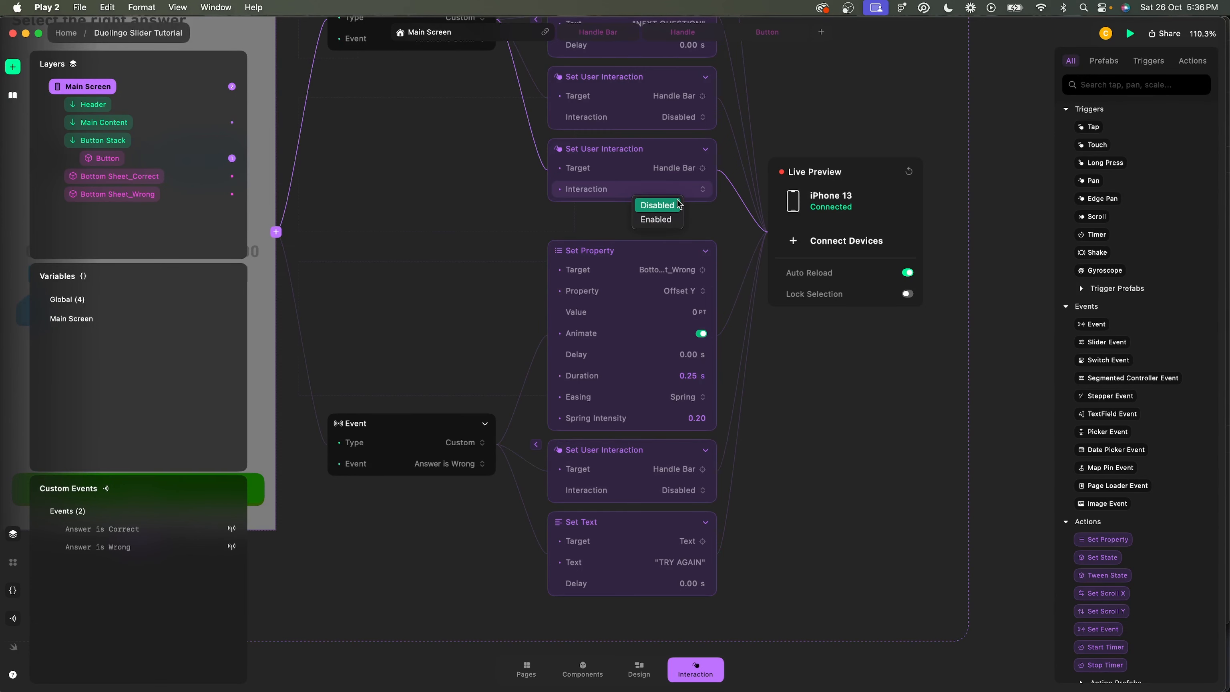
pyautogui.click(664, 216)
pyautogui.scroll(5, 804, 145)
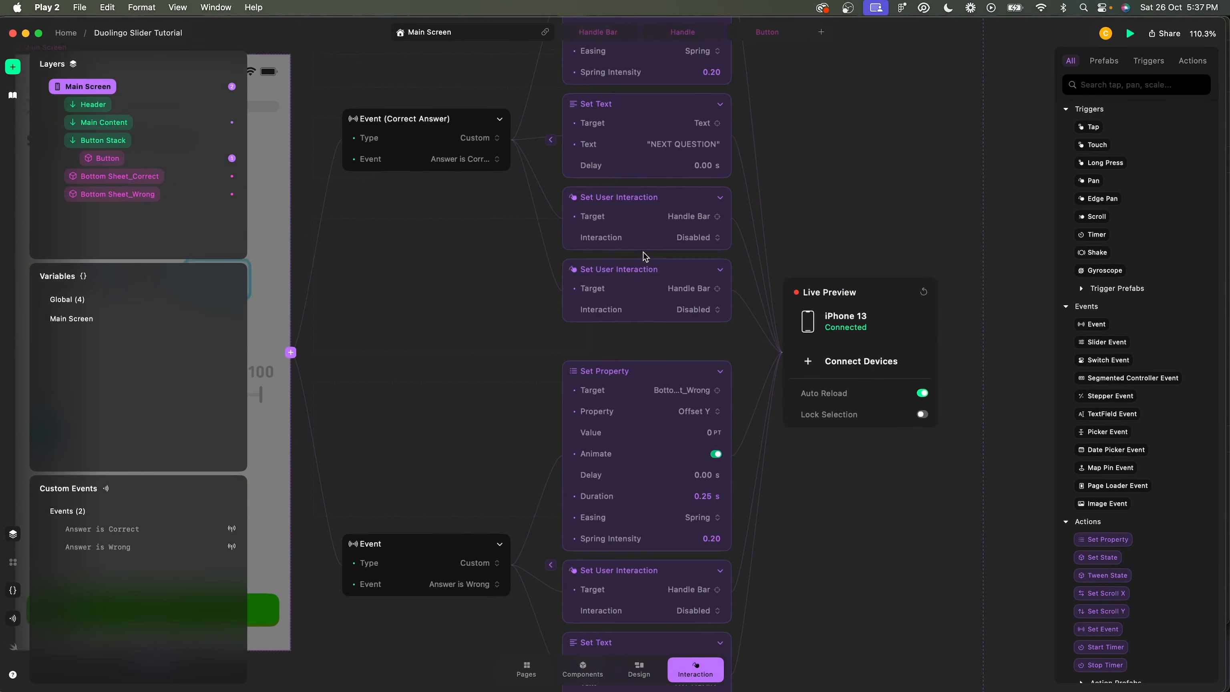
pyautogui.scroll(2, 636, 290)
pyautogui.click(649, 303)
pyautogui.press('Delete')
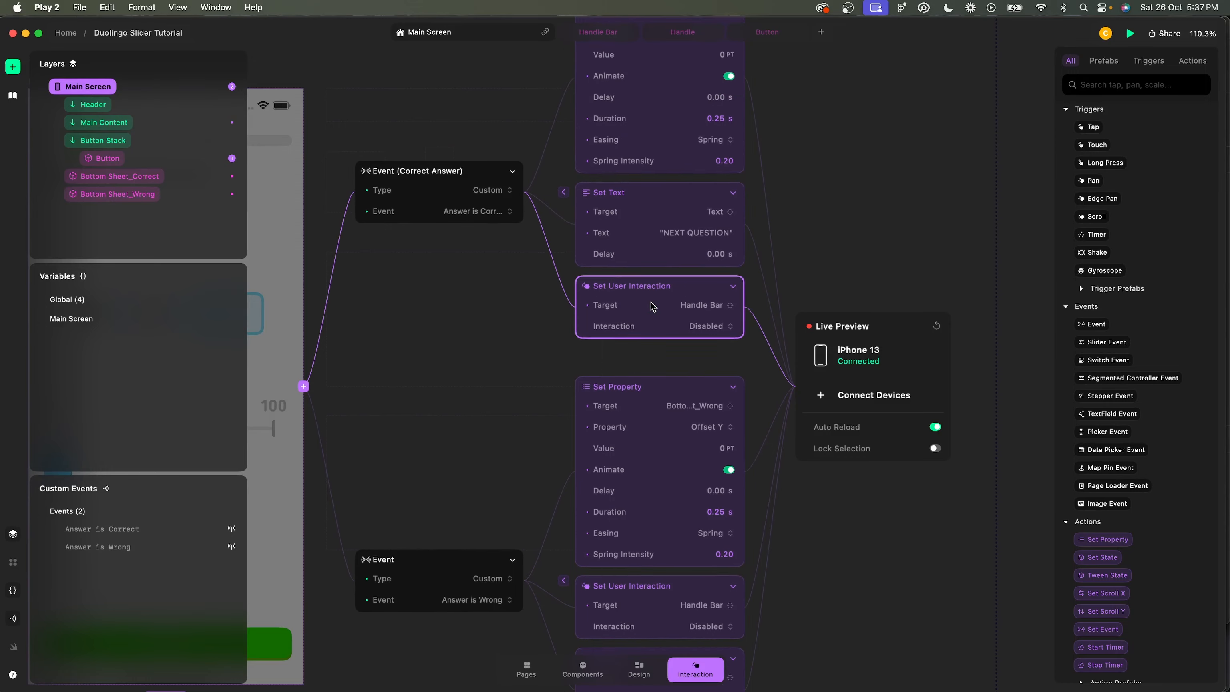
pyautogui.scroll(-5, 652, 305)
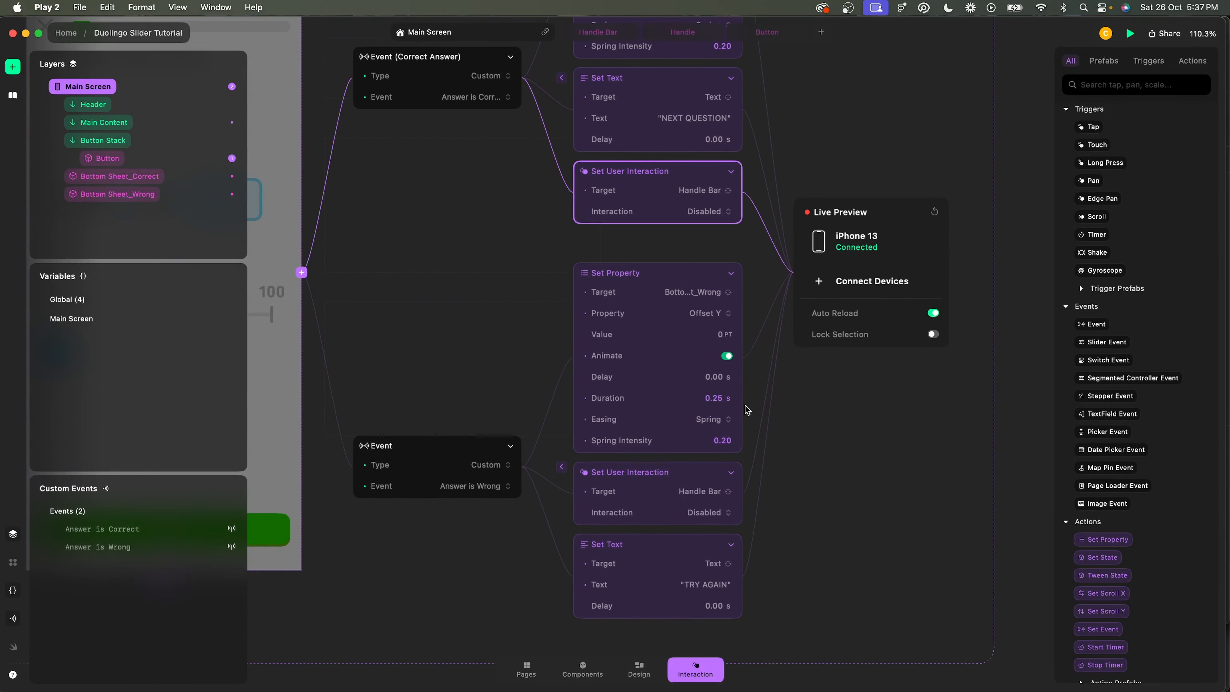
# Open the Button component, view the Pressed state's interactions, and add a custom state in Design mode.
pyautogui.click(769, 32)
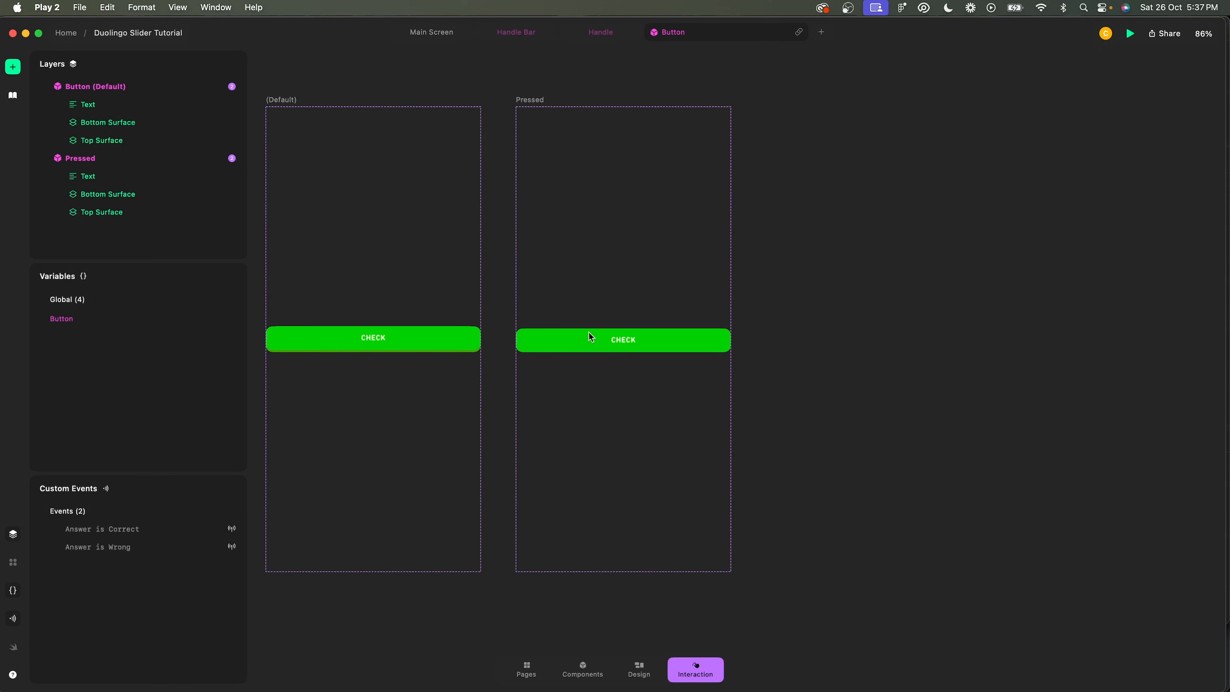
pyautogui.click(524, 102)
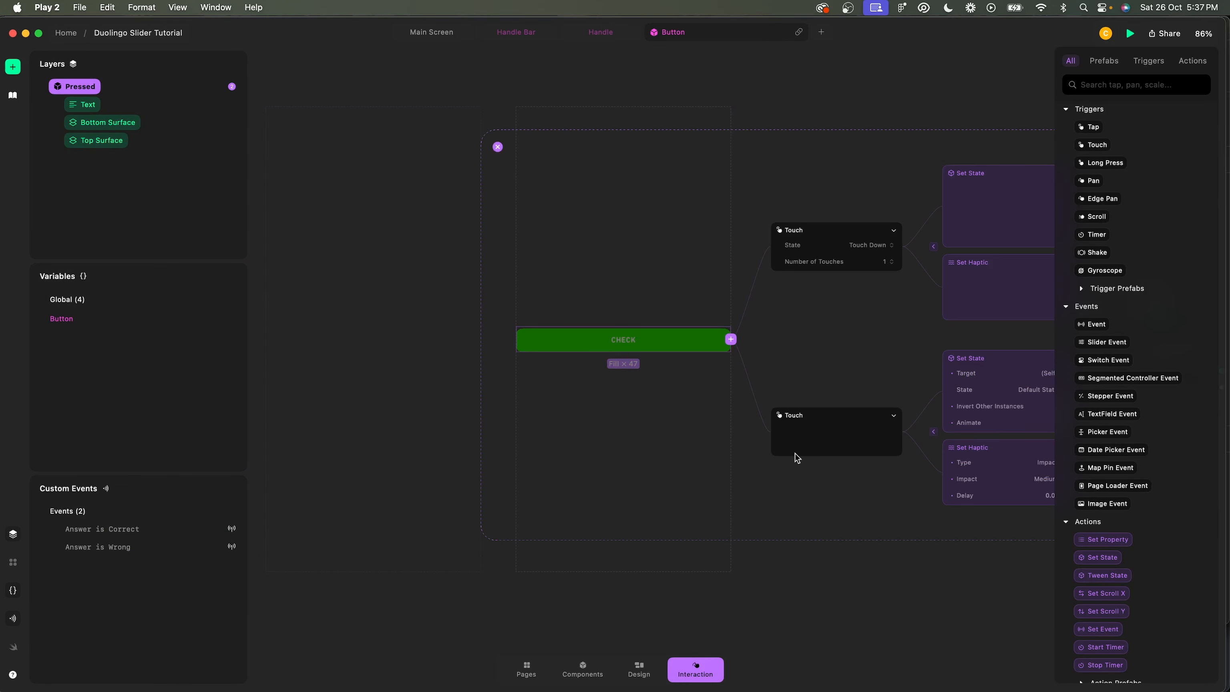
pyautogui.click(499, 148)
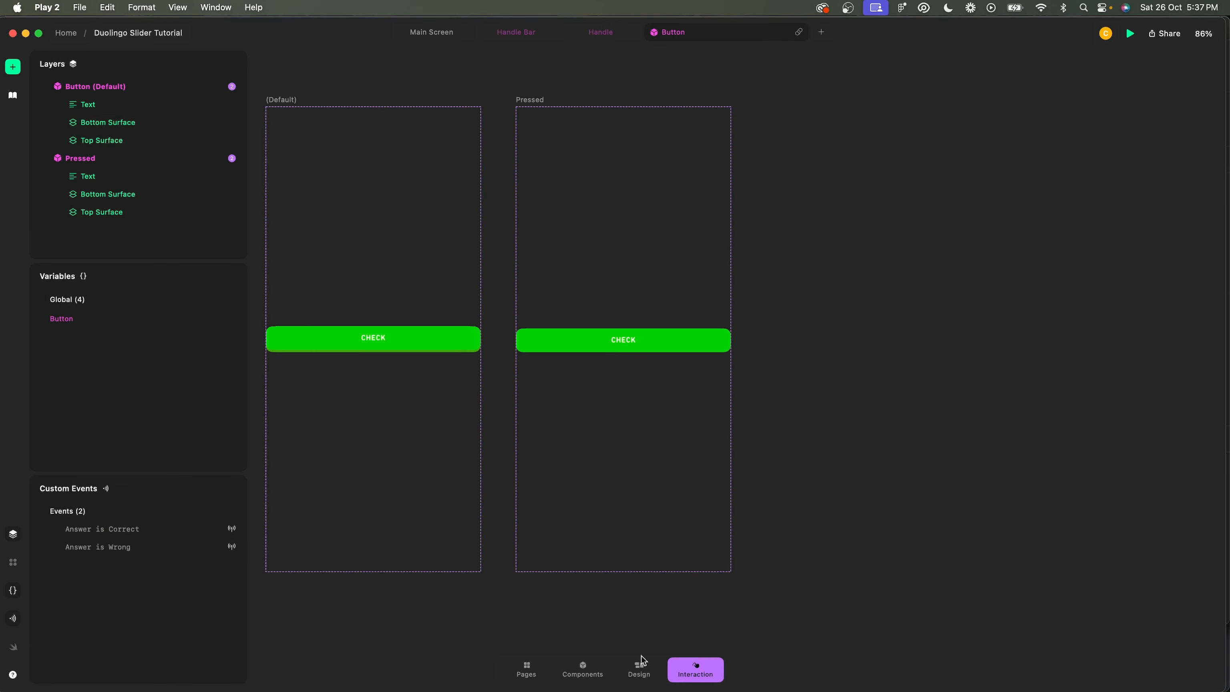
pyautogui.click(649, 664)
pyautogui.click(873, 347)
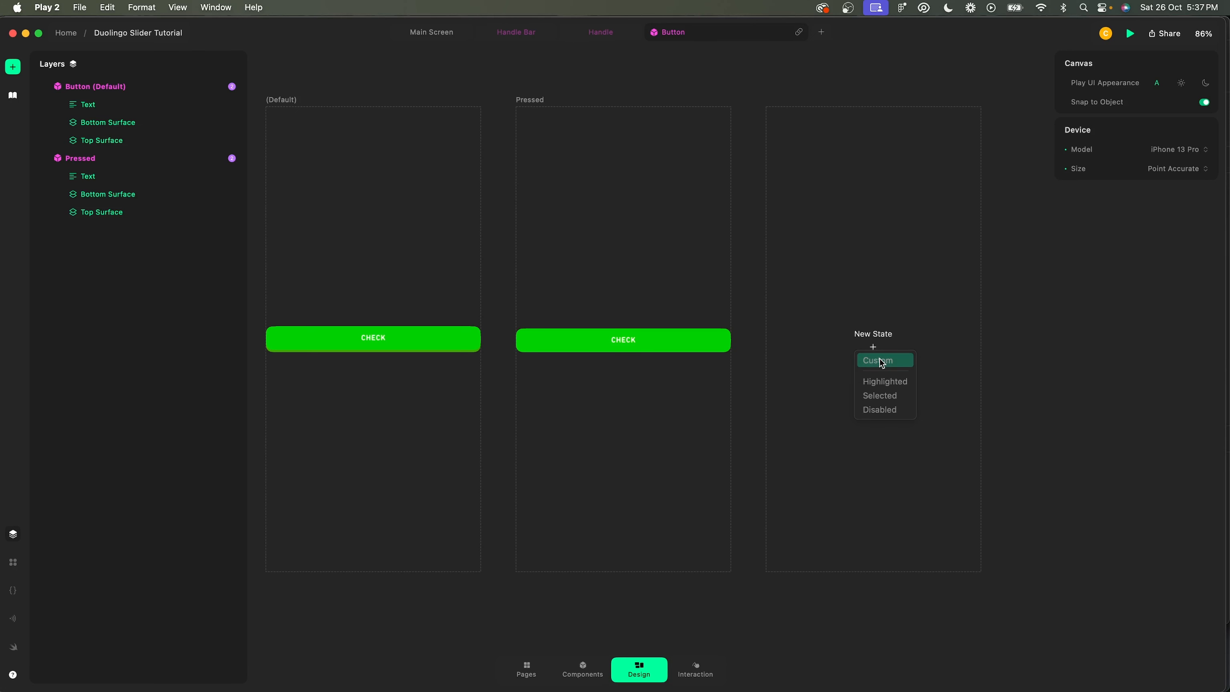
pyautogui.click(876, 359)
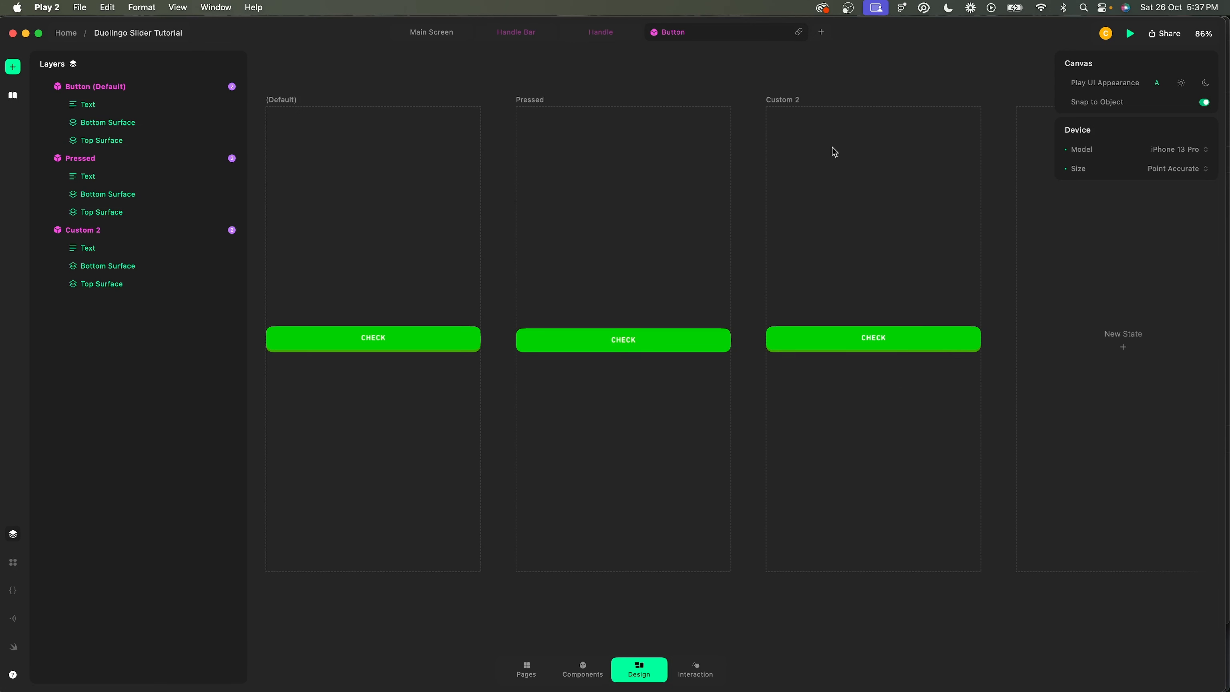
# Rename the new custom state of the Button component as Error.
pyautogui.doubleClick(786, 101)
pyautogui.write('E')
pyautogui.write('rro')
pyautogui.press('Return')
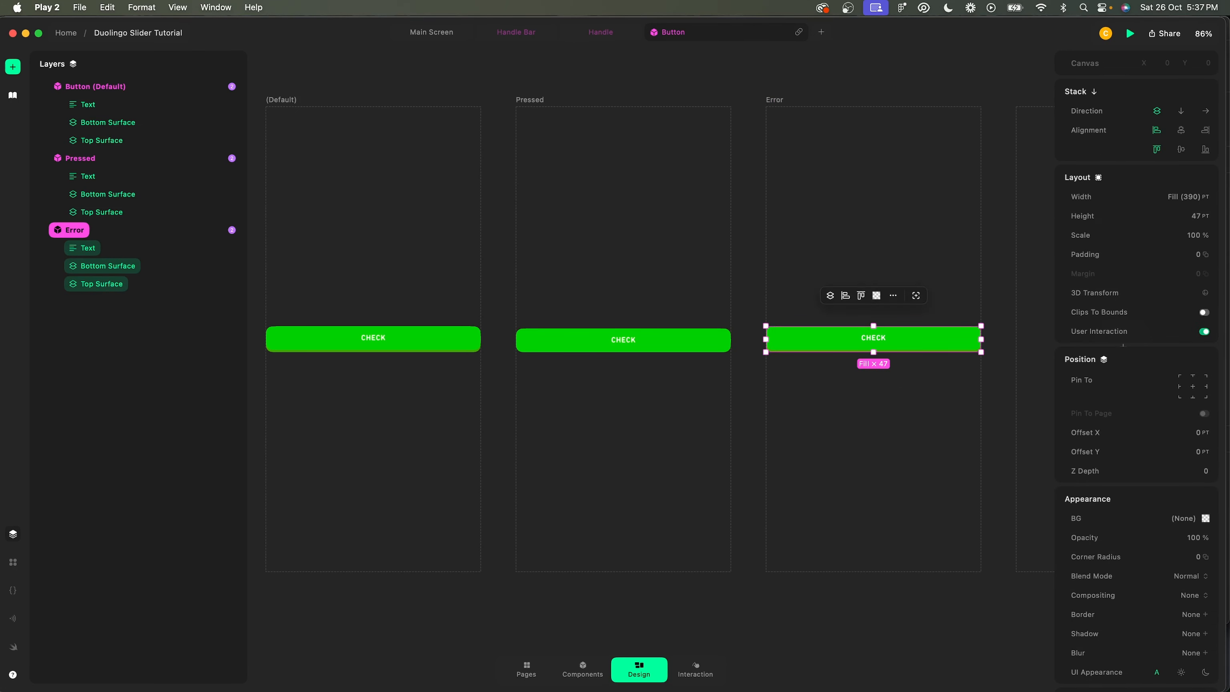
# Set the background colour of the Error state's Top Surface to FF4B4B.
pyautogui.scroll(3, 932, 296)
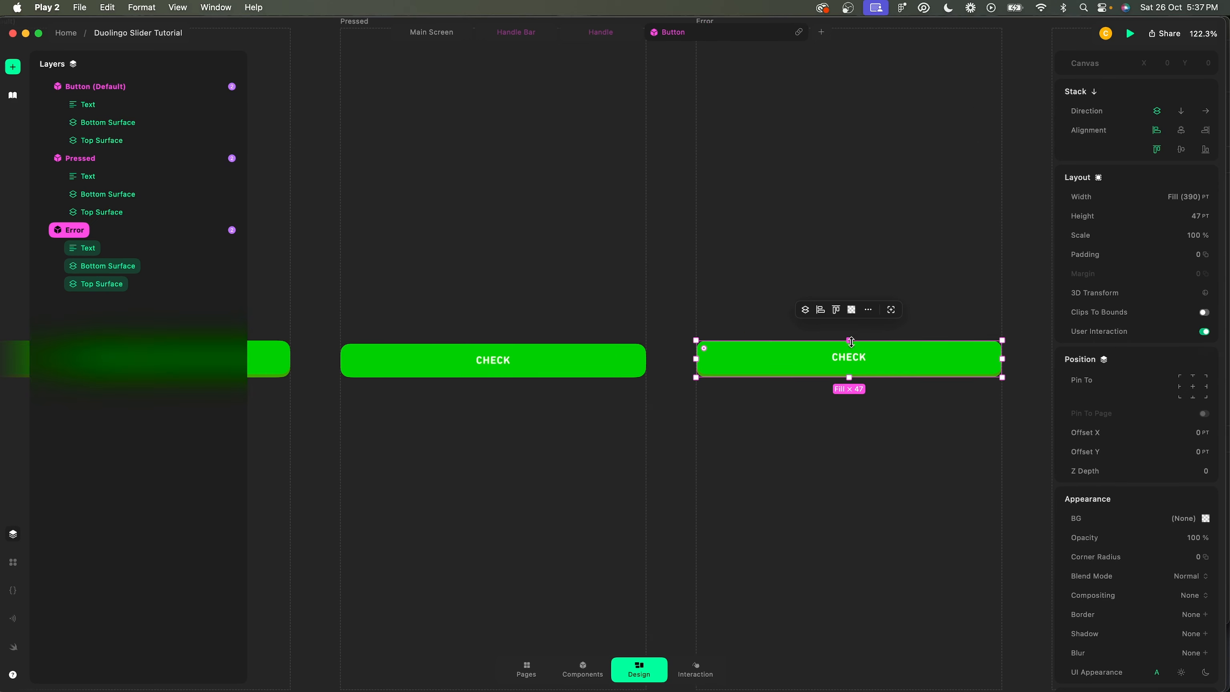
pyautogui.click(851, 359)
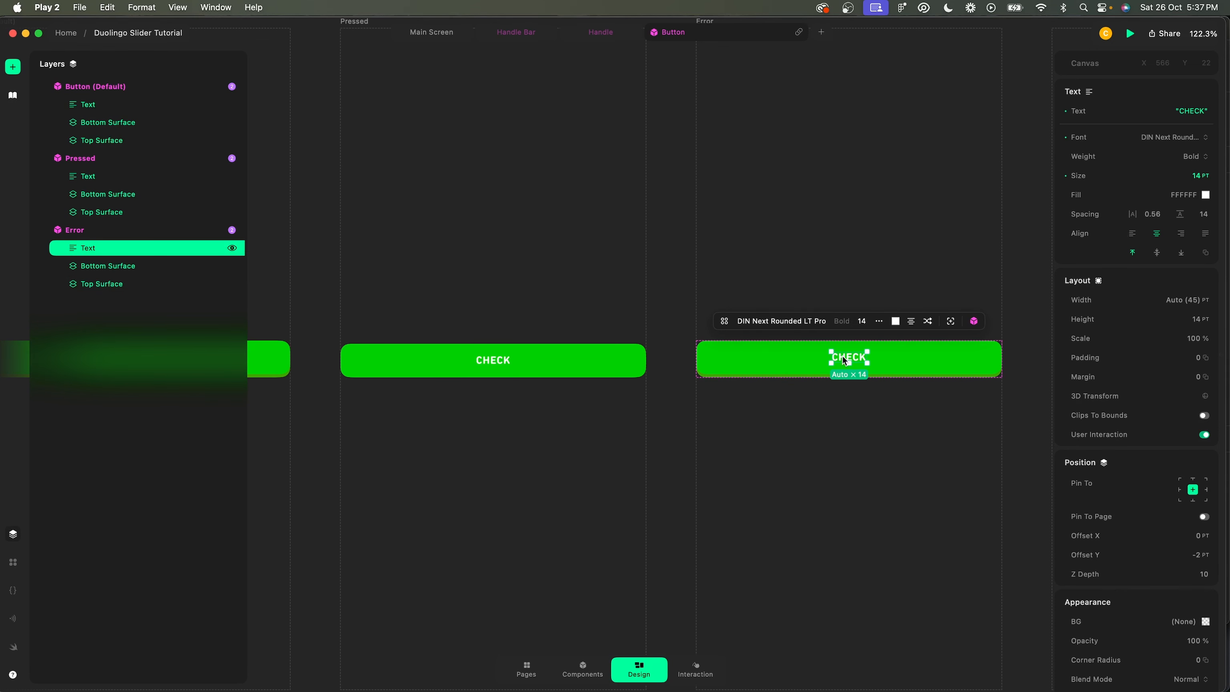
pyautogui.scroll(5, 895, 417)
pyautogui.click(950, 480)
pyautogui.hscroll(5, 950, 480)
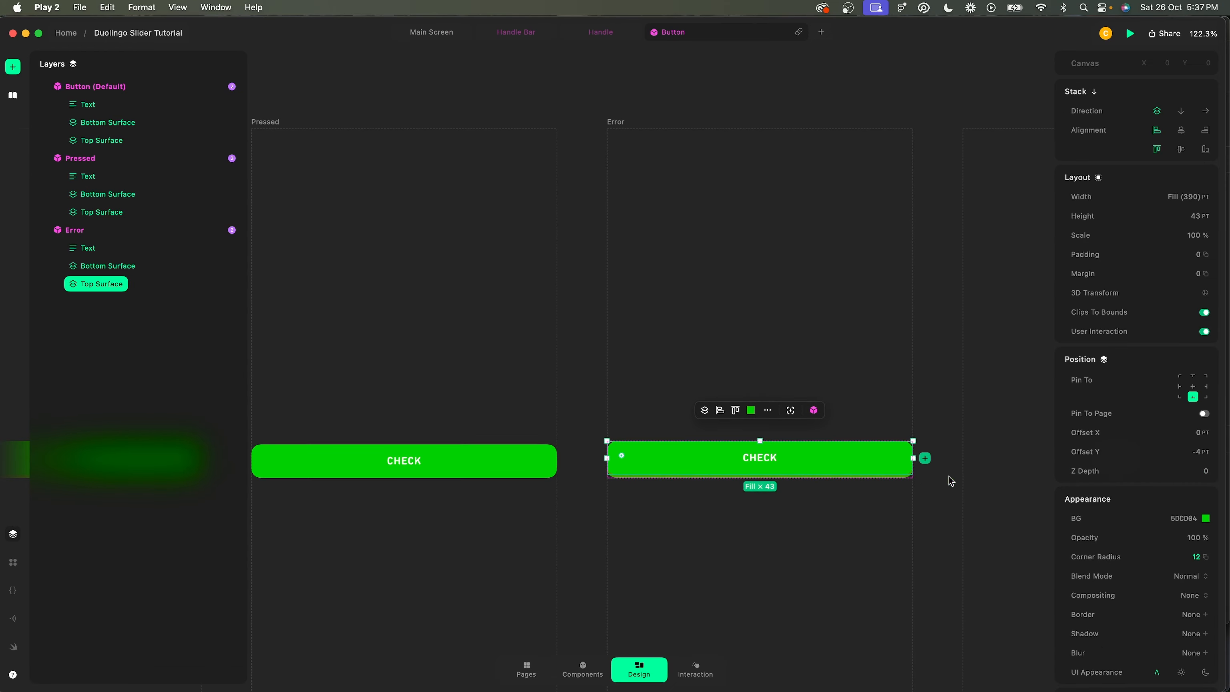
pyautogui.click(1190, 519)
pyautogui.write('FF4B4B')
pyautogui.press('Return')
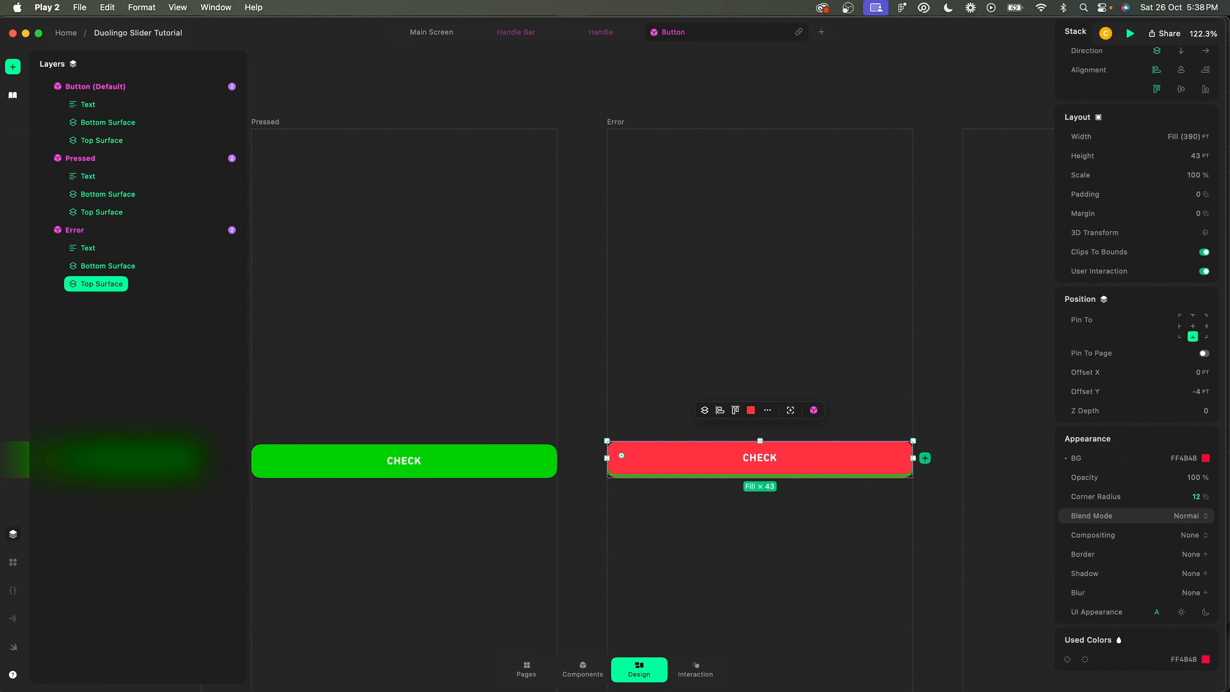
# Set the background colour of the Error state's Bottom Surface to EA2B2B.
pyautogui.click(824, 478)
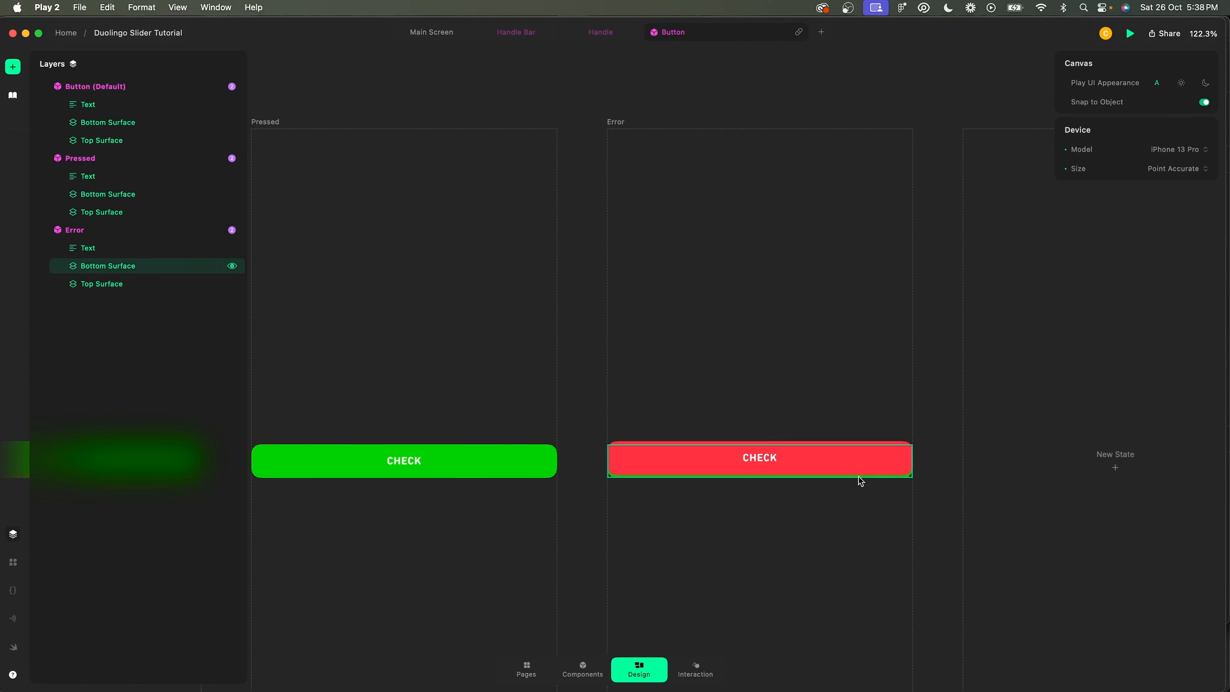
pyautogui.click(857, 477)
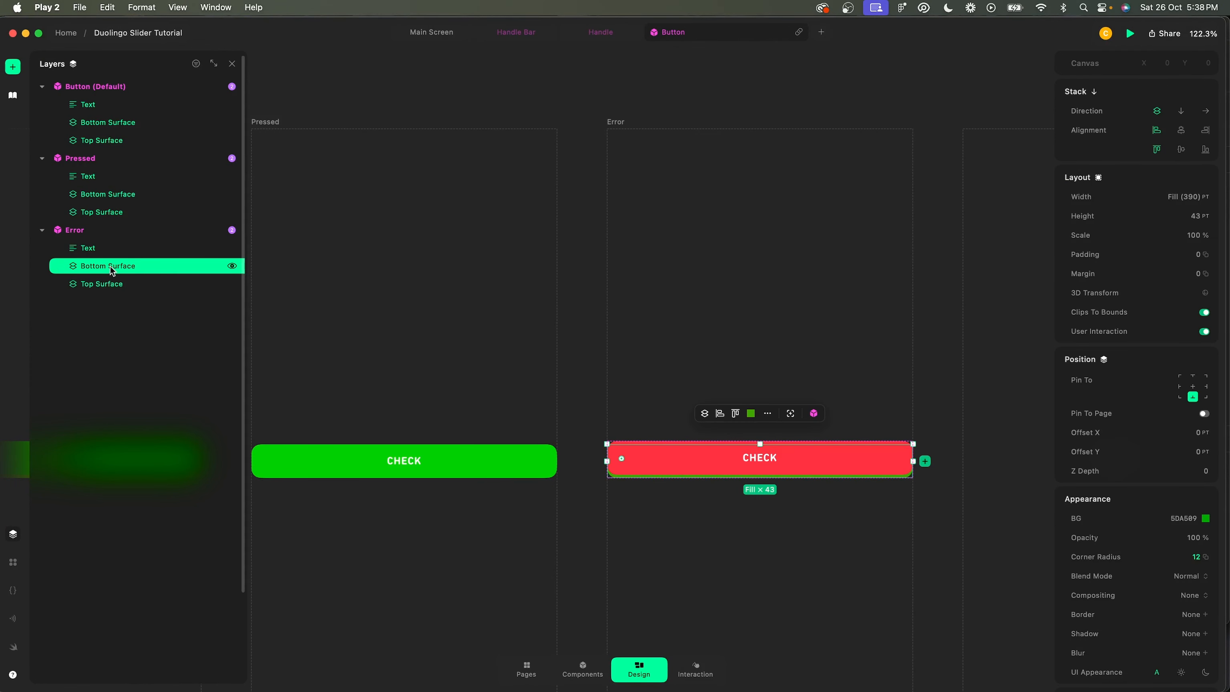
pyautogui.scroll(-2, 1181, 513)
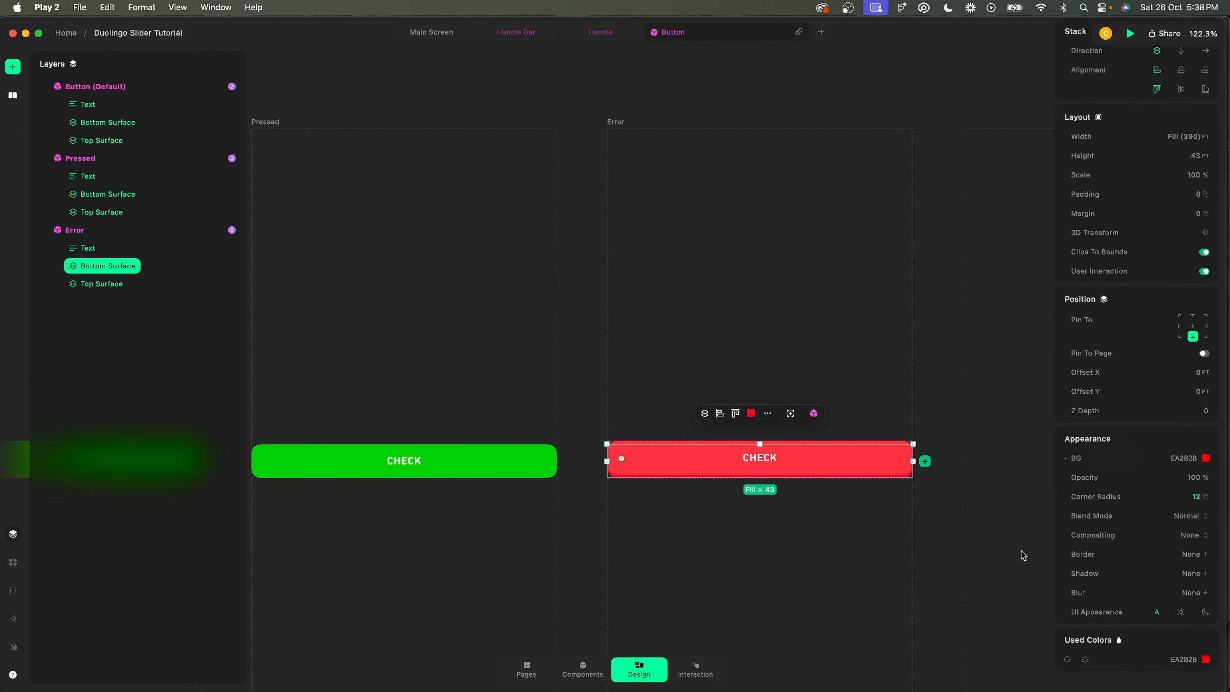
pyautogui.click(946, 563)
# Add another custom state to the Button component and name it Error Pressed.
pyautogui.hscroll(5, 944, 484)
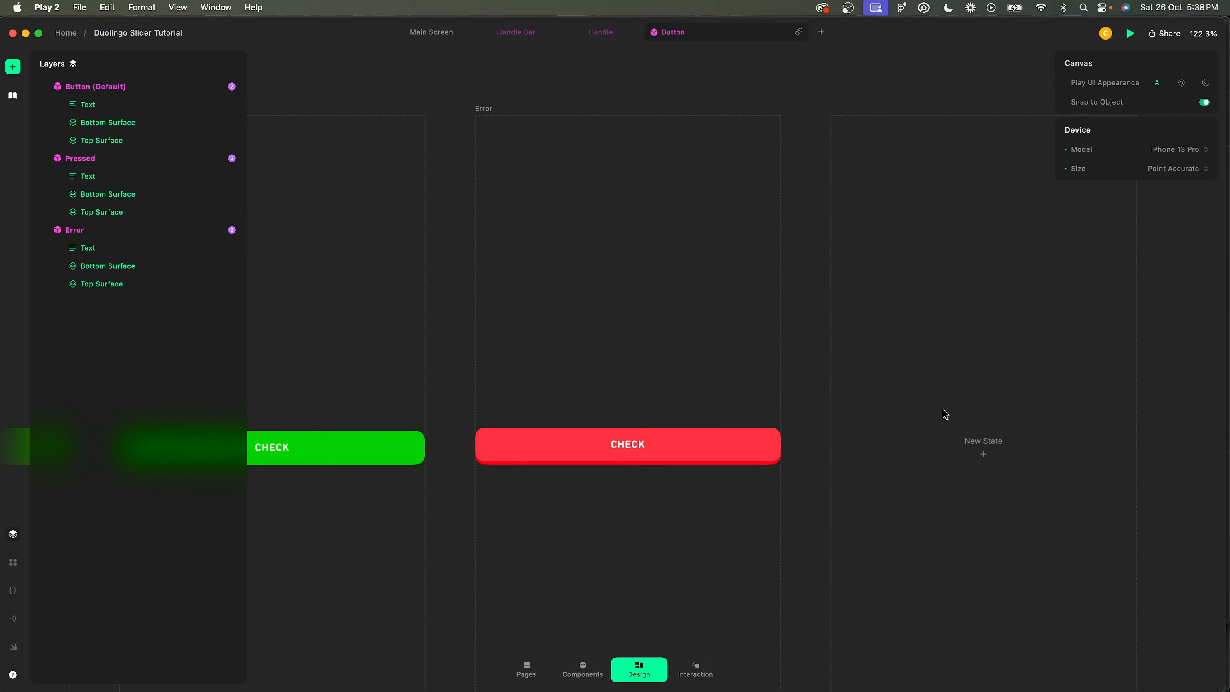
pyautogui.click(976, 453)
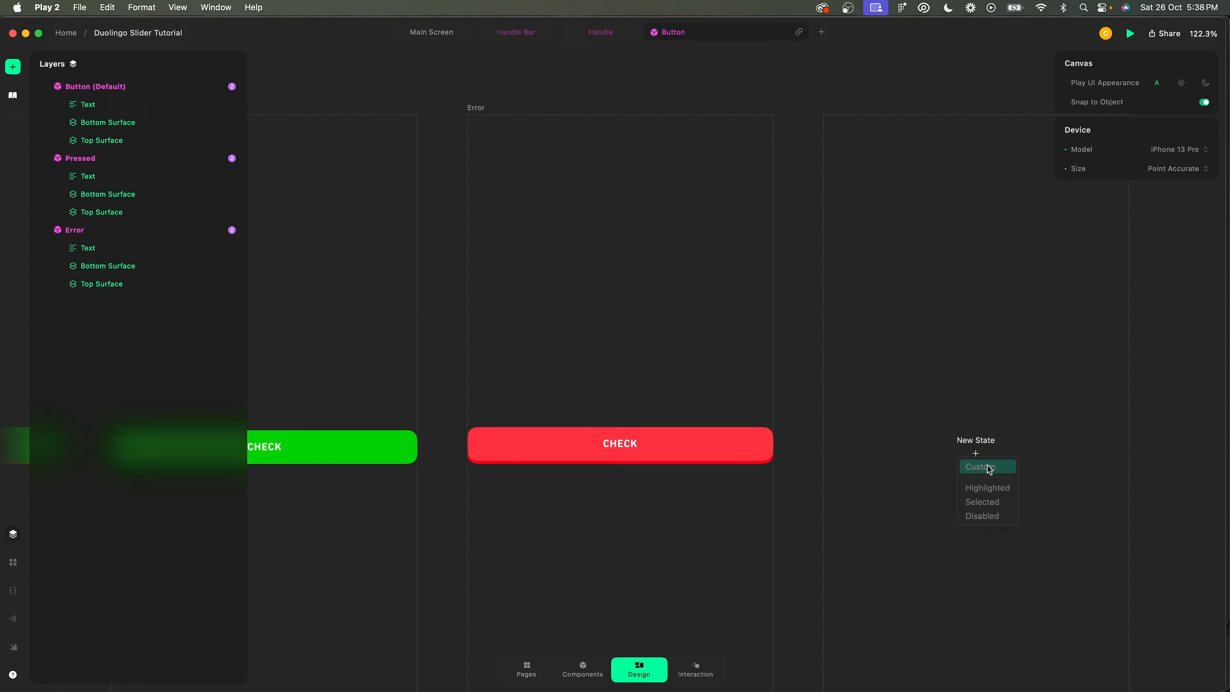
pyautogui.click(983, 467)
pyautogui.click(848, 111)
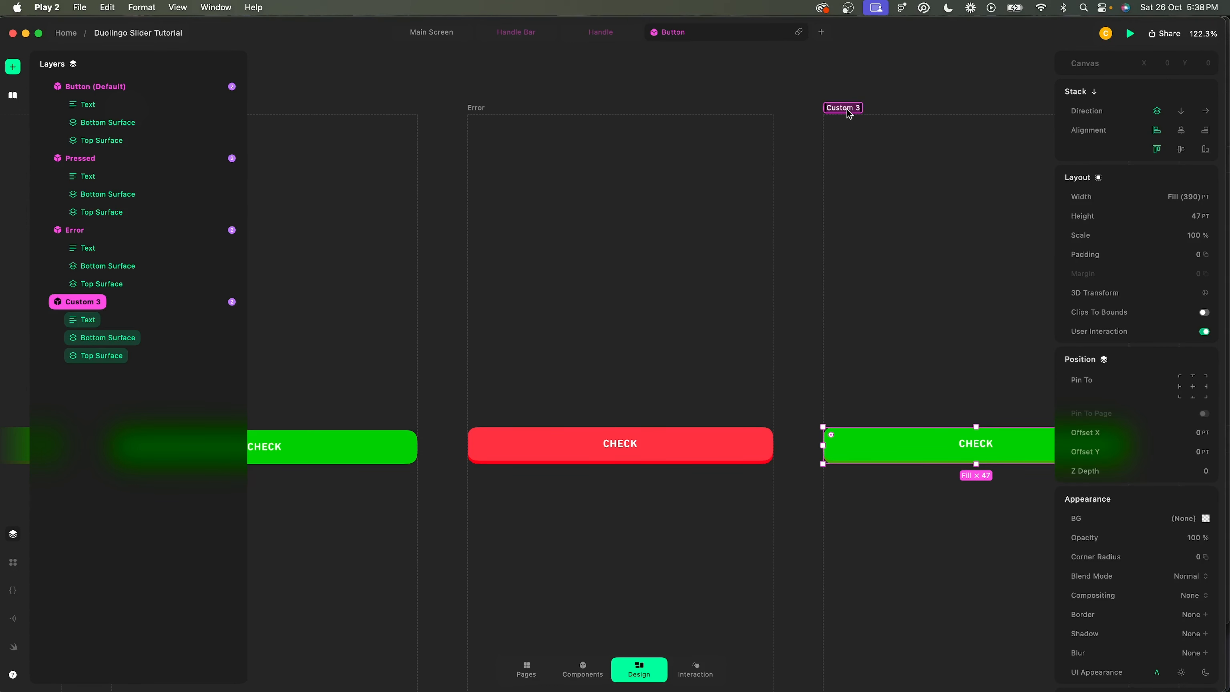
pyautogui.doubleClick(848, 112)
pyautogui.write('Error Pressed')
pyautogui.press('Return')
# Copy the Error state's Top Surface colour FF4B4B and enter it as the Error Pressed state's Top Surface background.
pyautogui.hscroll(5, 871, 336)
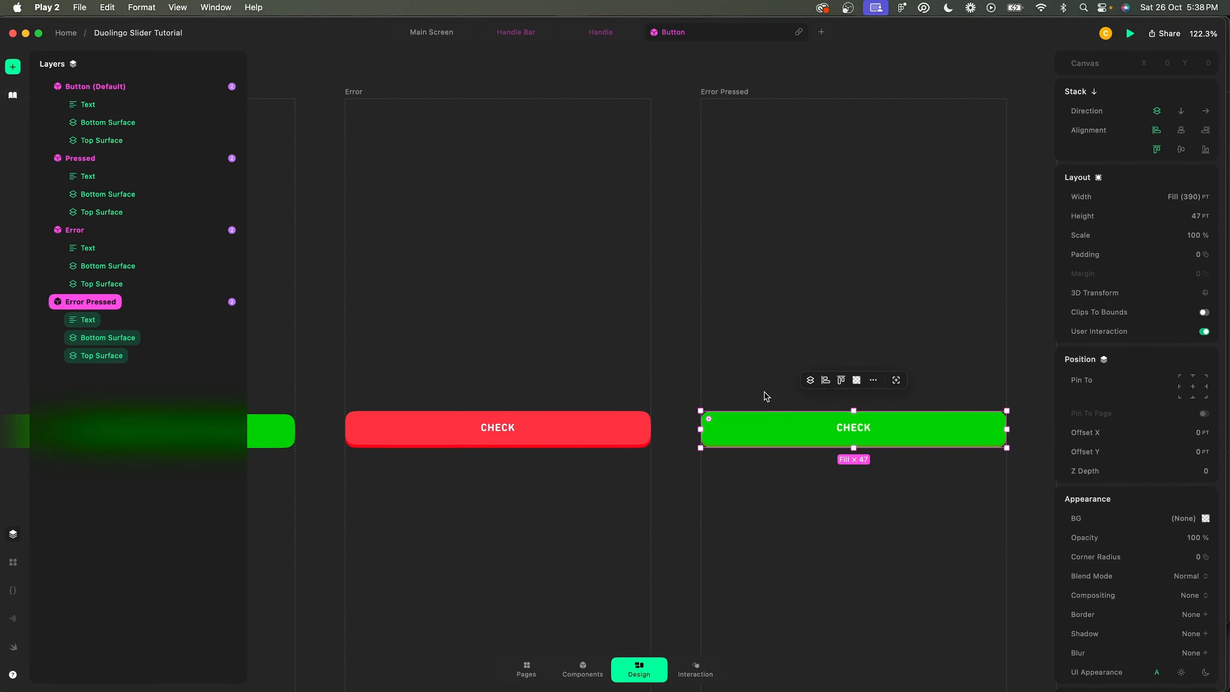
pyautogui.click(601, 426)
pyautogui.scroll(-3, 1178, 543)
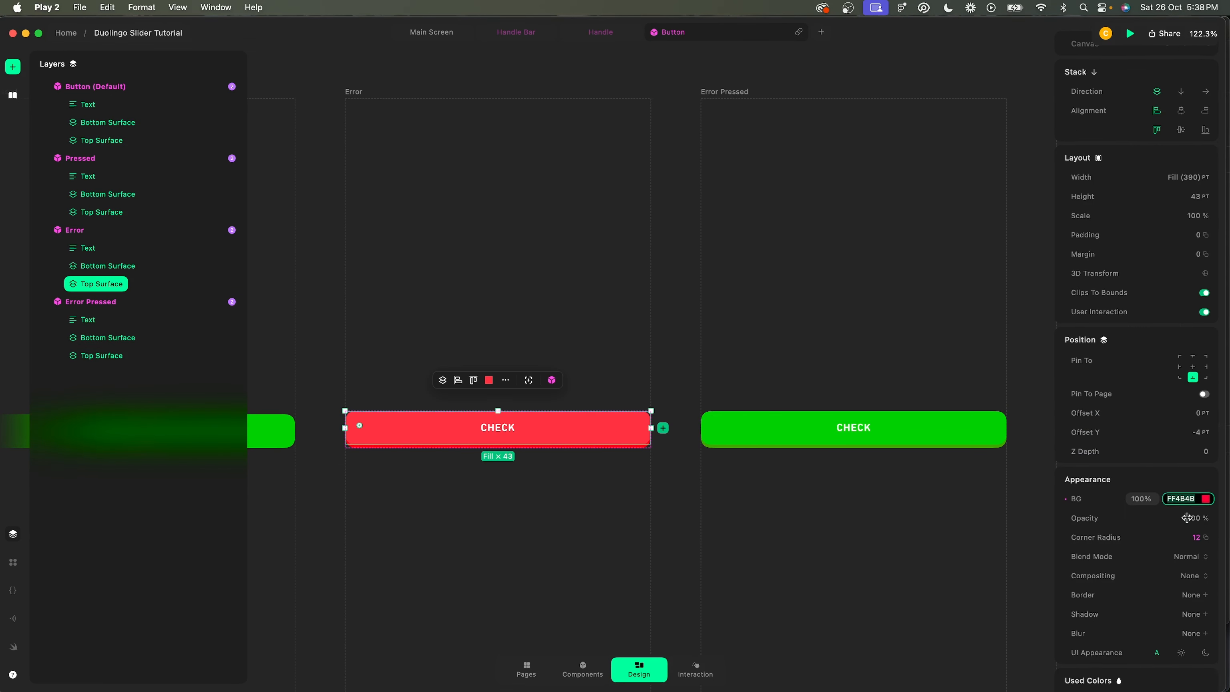
pyautogui.click(909, 429)
pyautogui.click(1192, 459)
pyautogui.write('FF4B4B')
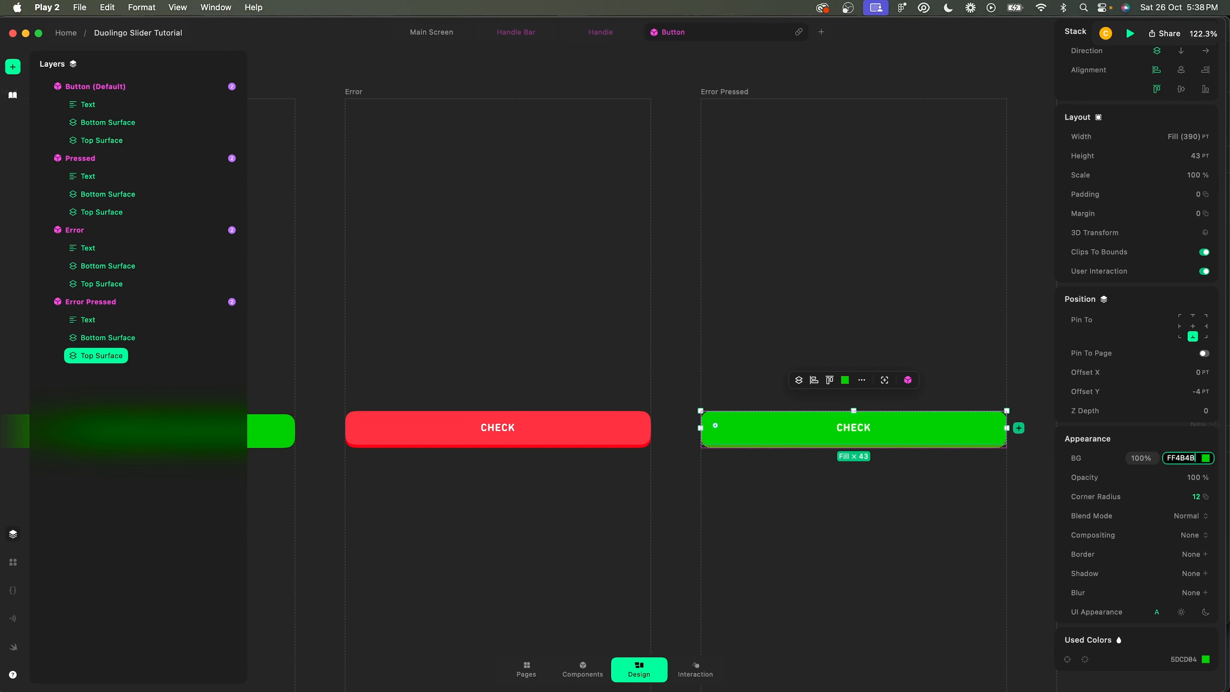
# Set the Error Pressed state's top surface background to FF4B4B and its bottom surface background to EA2B2B.
pyautogui.press('Return')
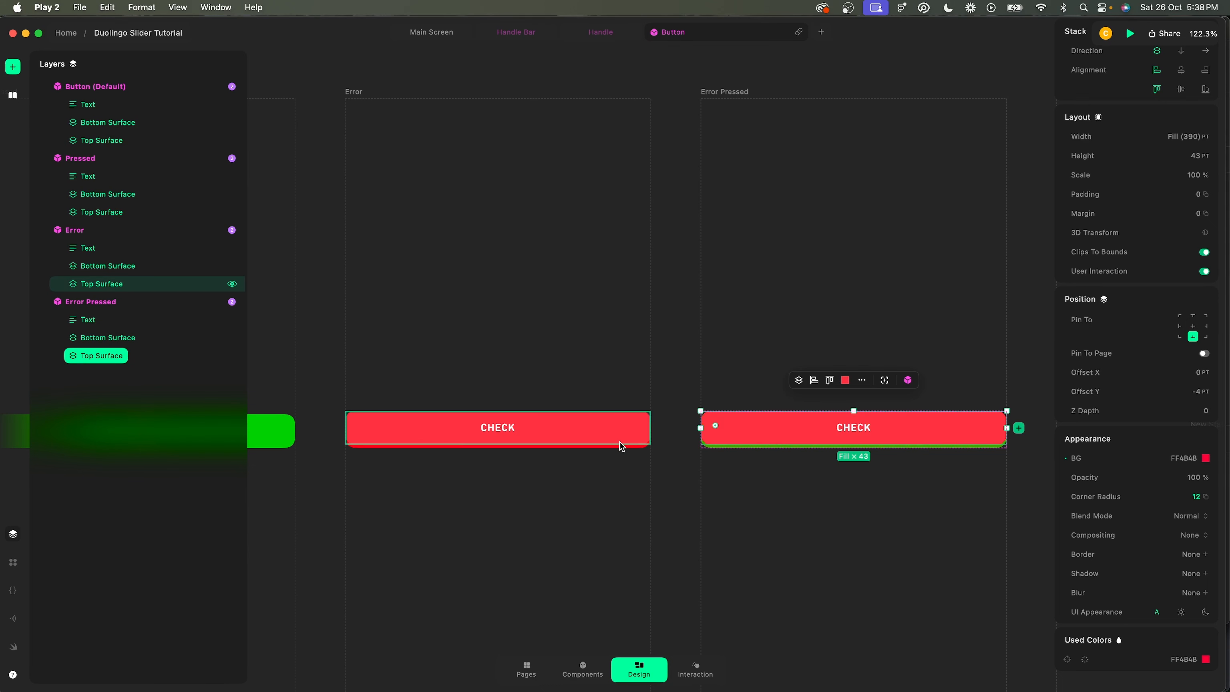
pyautogui.click(552, 445)
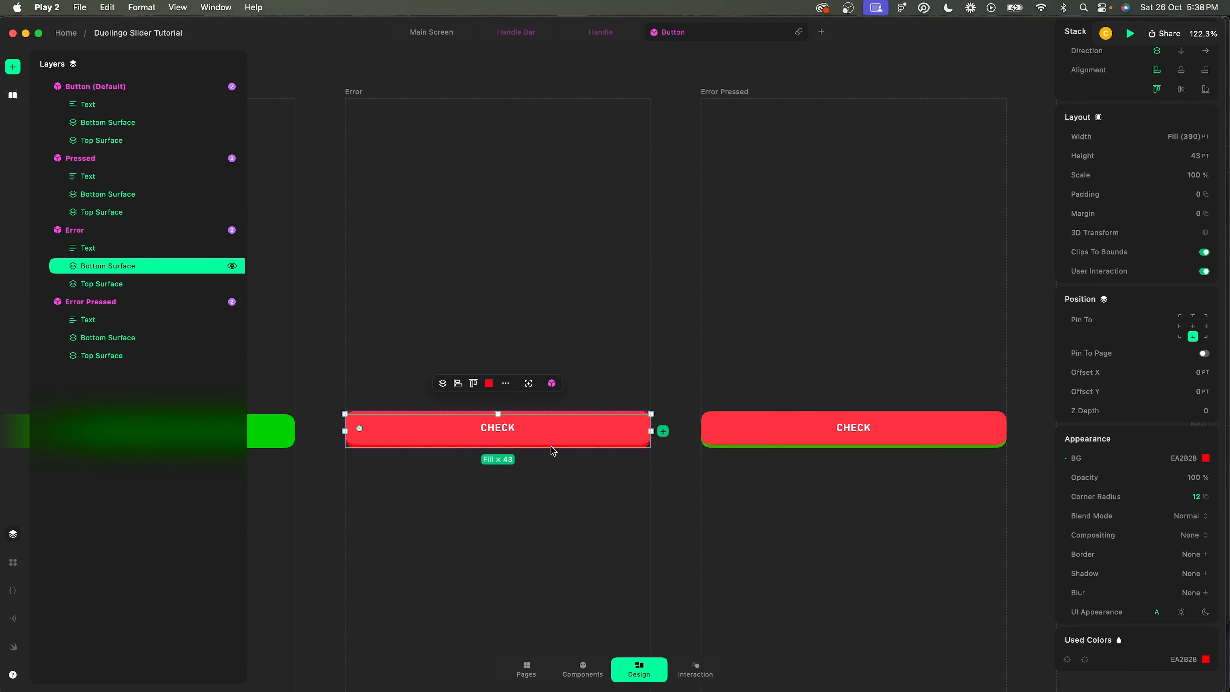
pyautogui.click(149, 286)
pyautogui.click(146, 272)
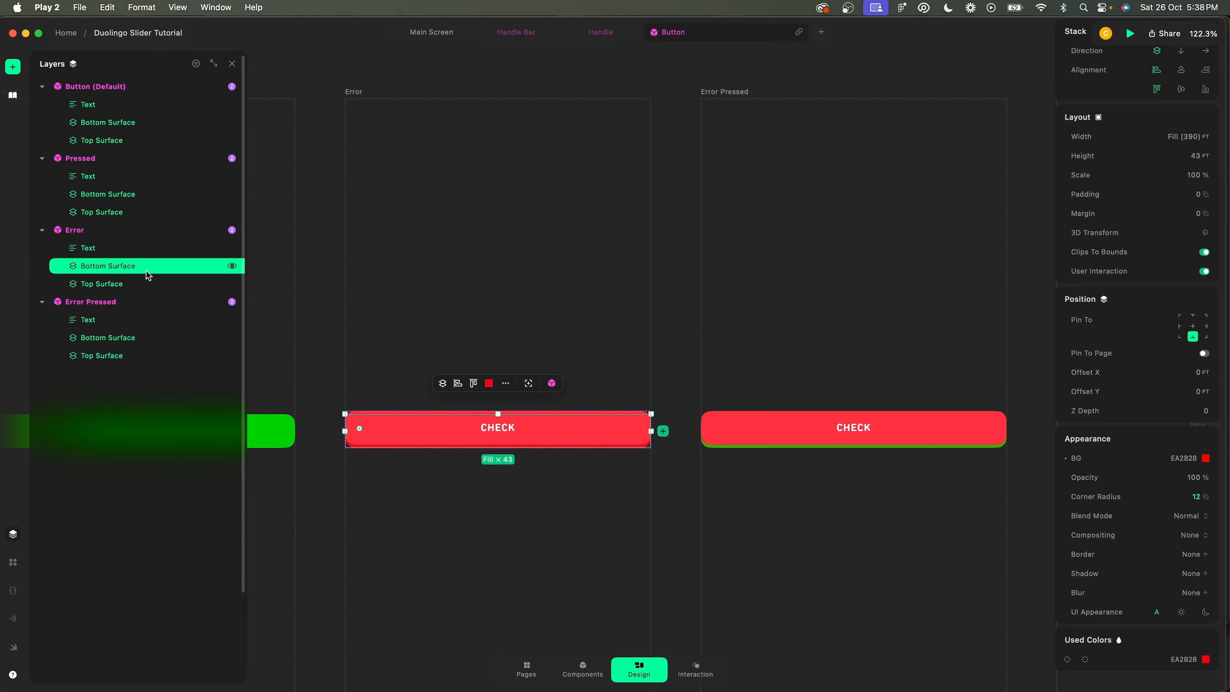
pyautogui.click(948, 446)
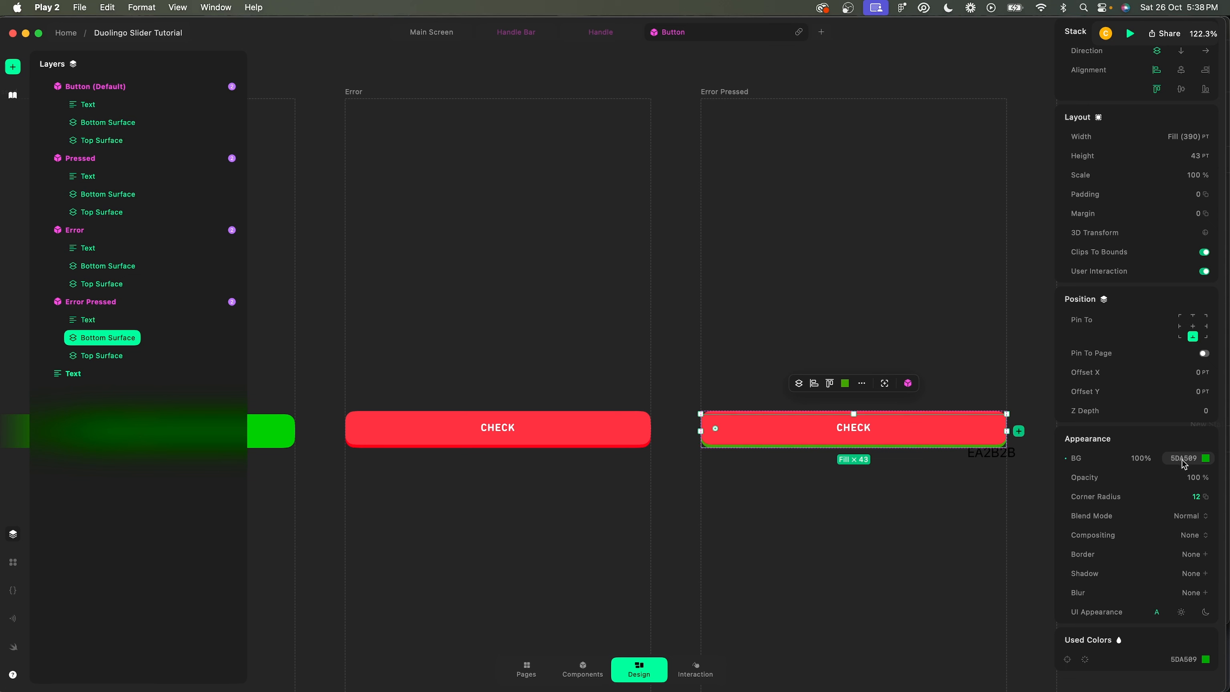
pyautogui.click(1040, 464)
pyautogui.click(864, 426)
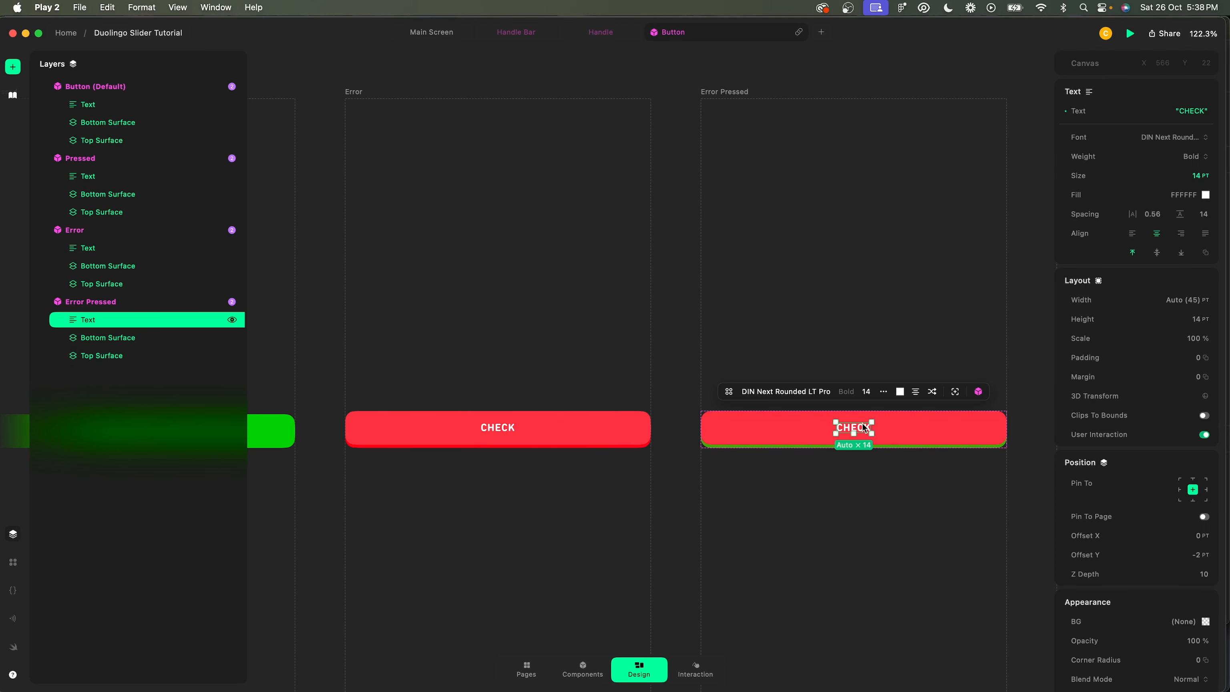
pyautogui.click(760, 426)
pyautogui.click(145, 339)
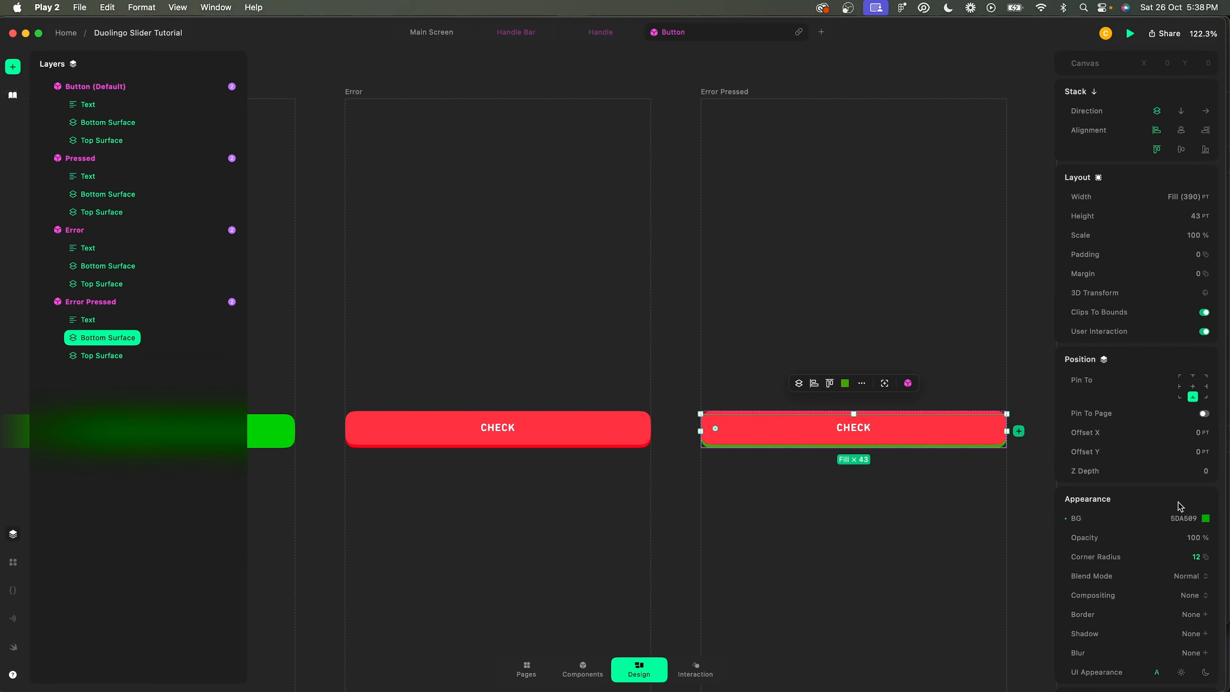
pyautogui.click(1183, 518)
pyautogui.write('EA2B2B')
pyautogui.press('Return')
pyautogui.click(1008, 519)
# Set the Y offset to 0 pt for the Error Pressed top surface and to 1 pt for its CHECK text.
pyautogui.scroll(2, 1006, 458)
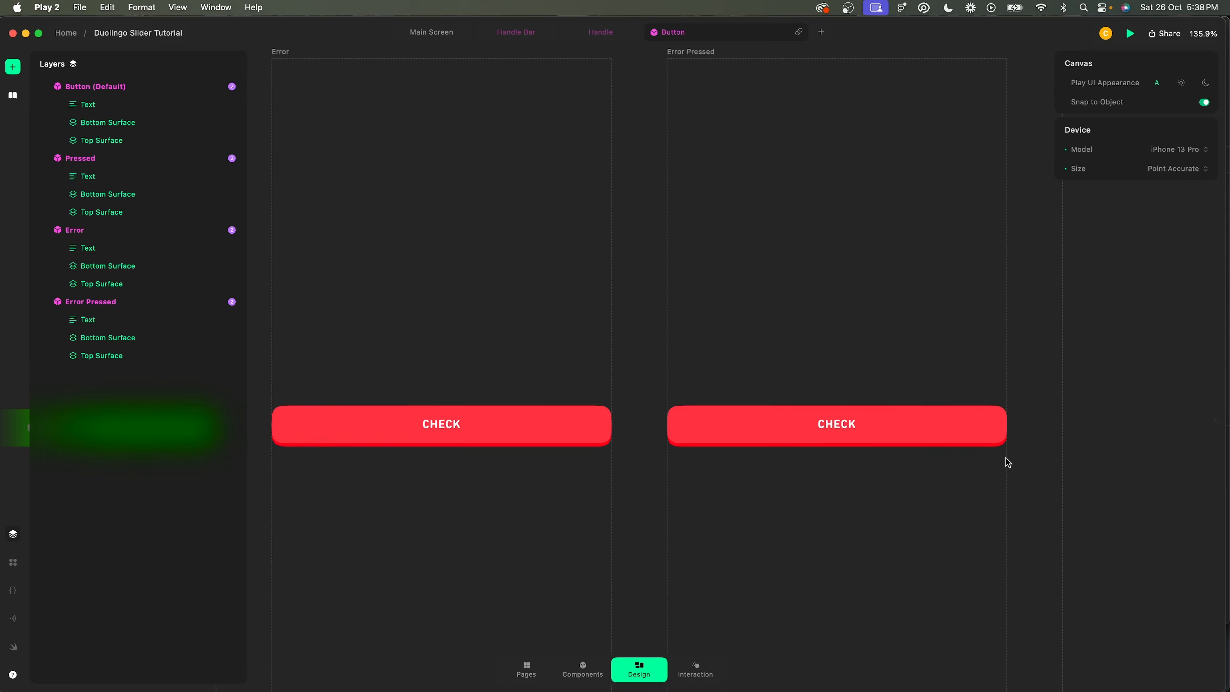
pyautogui.scroll(3, 1006, 458)
pyautogui.click(907, 384)
pyautogui.scroll(5, 907, 384)
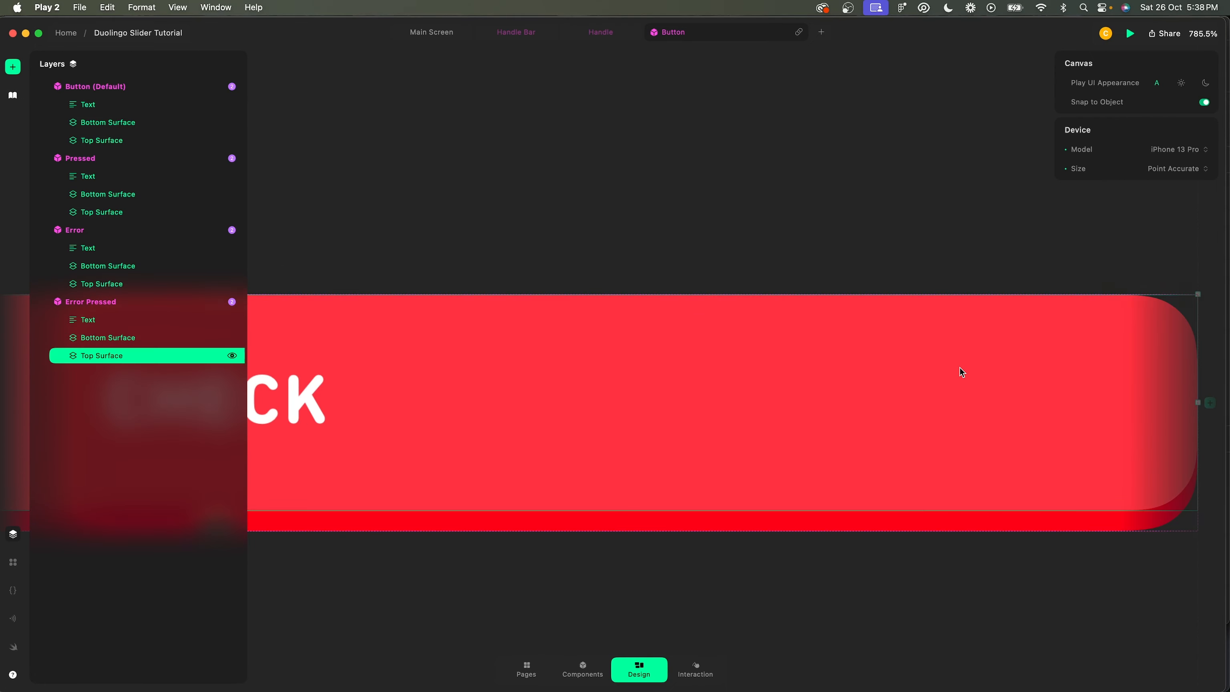
pyautogui.scroll(-5, 959, 367)
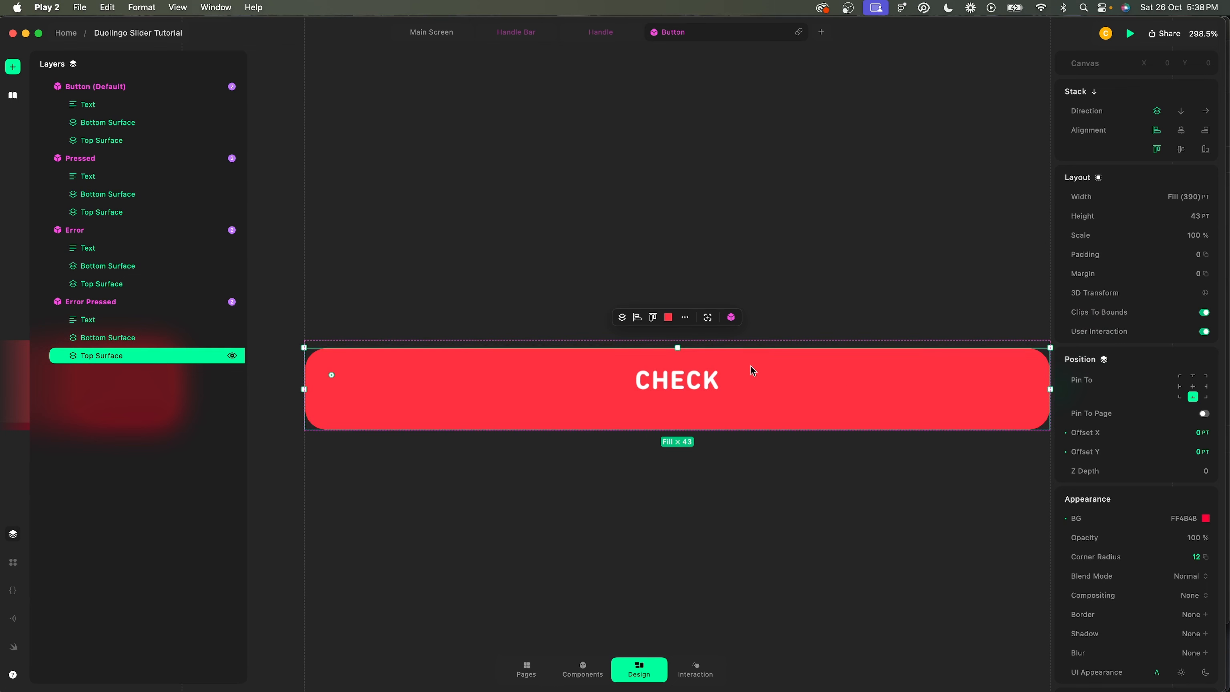
pyautogui.click(675, 393)
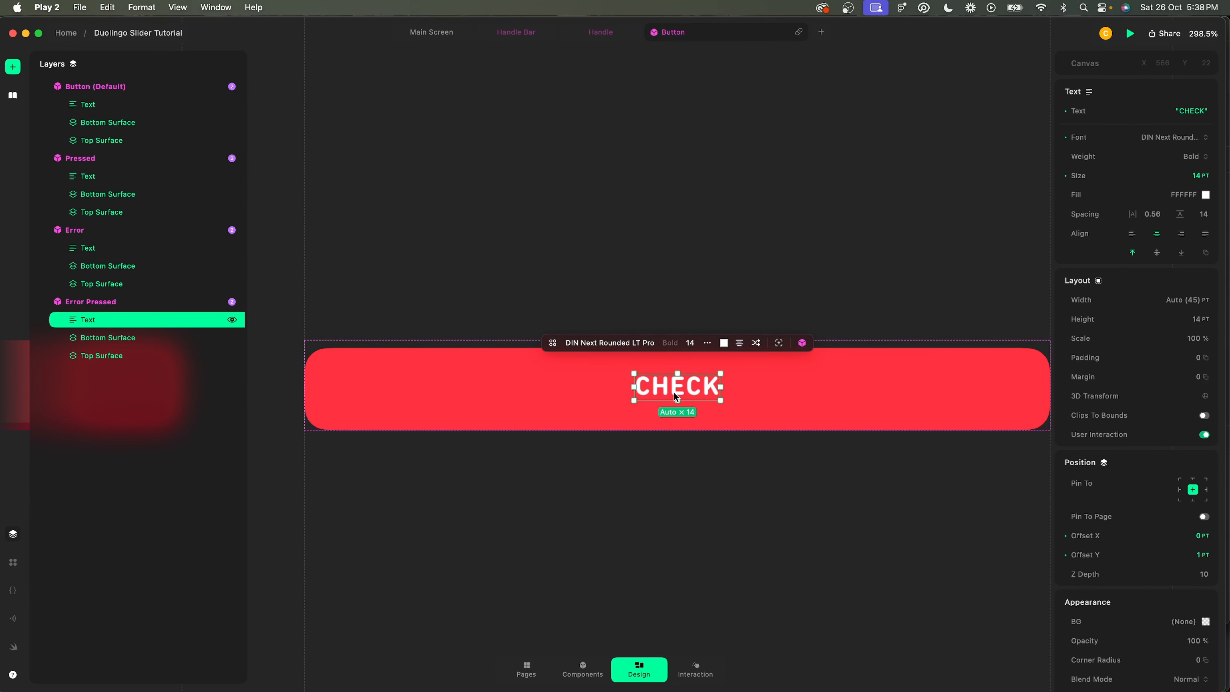
pyautogui.click(547, 505)
pyautogui.scroll(-3, 547, 504)
pyautogui.scroll(-8, 547, 504)
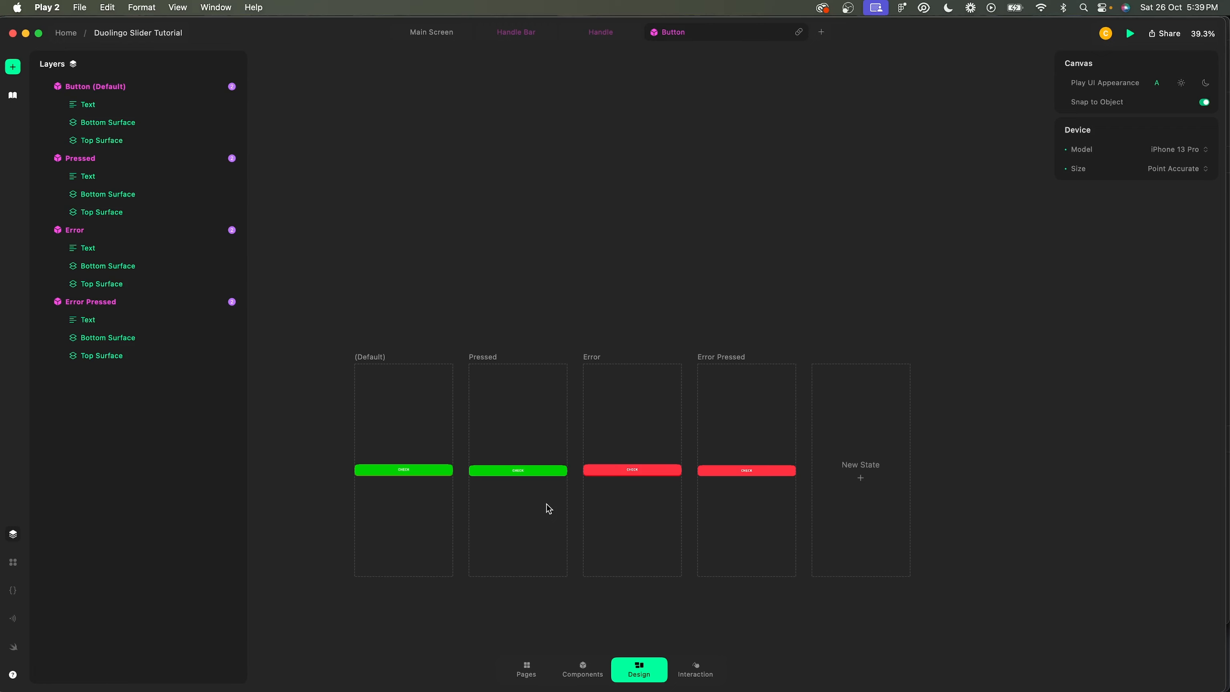
# Examine the touch interactions attached to the Button component's default and Pressed states.
pyautogui.click(695, 668)
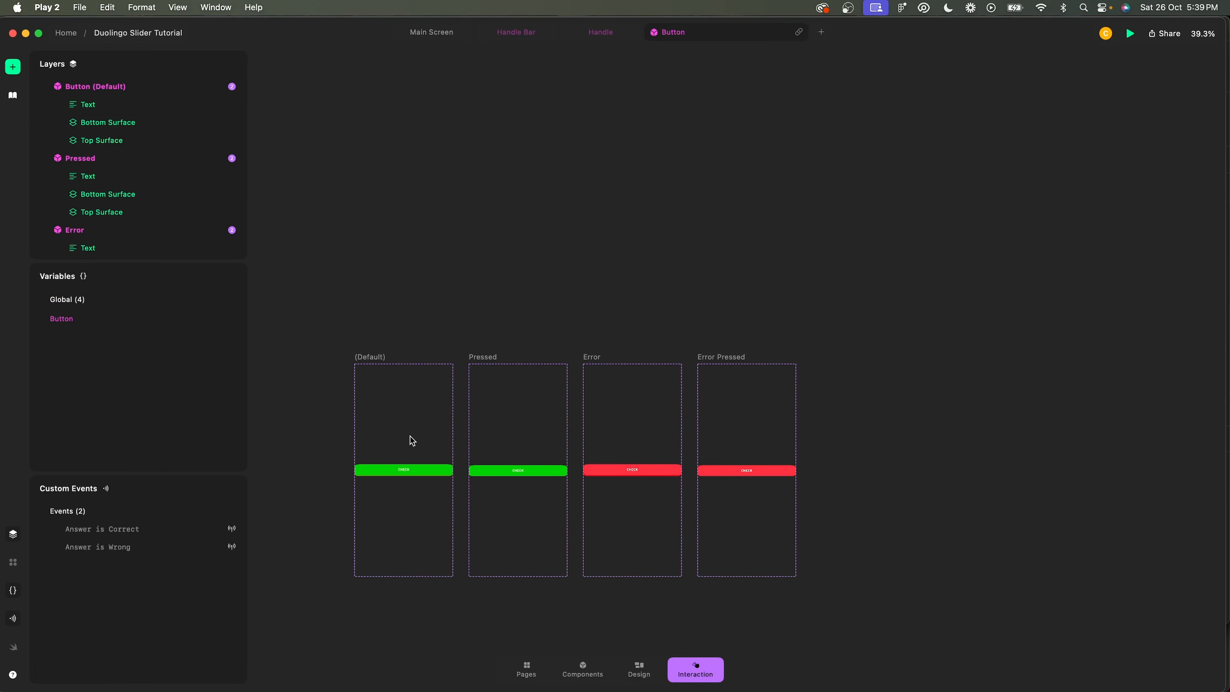
pyautogui.scroll(3, 410, 437)
pyautogui.click(184, 86)
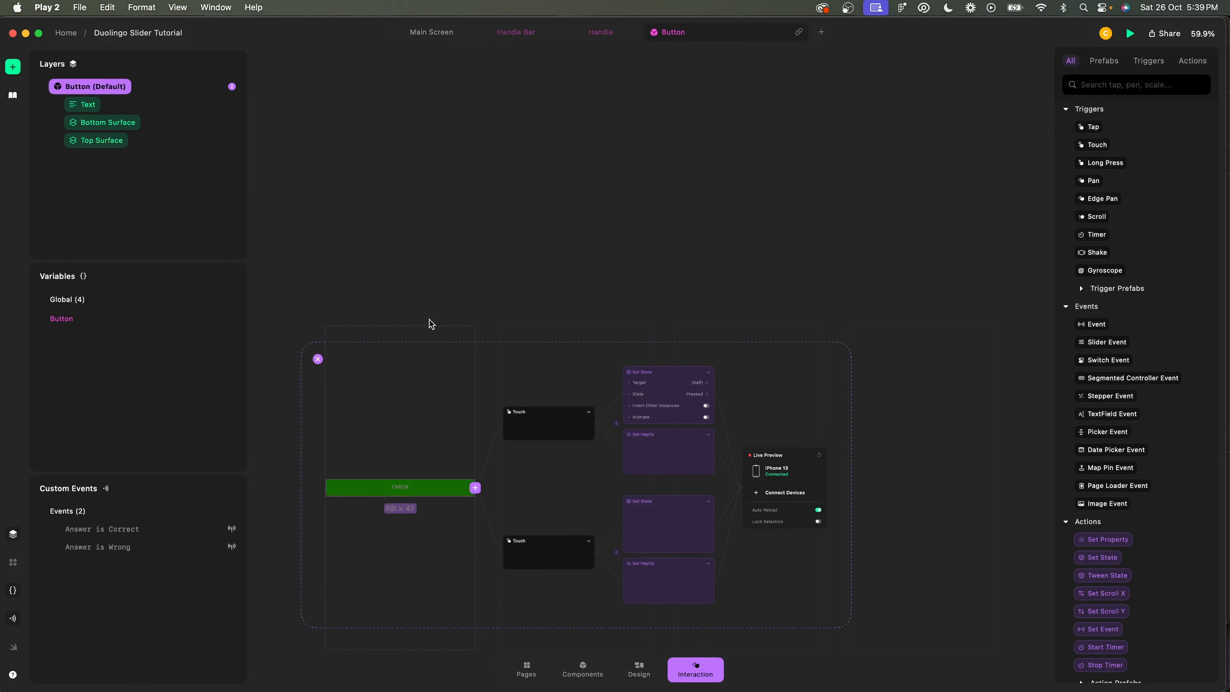
pyautogui.scroll(3, 459, 321)
pyautogui.hscroll(-3, 413, 438)
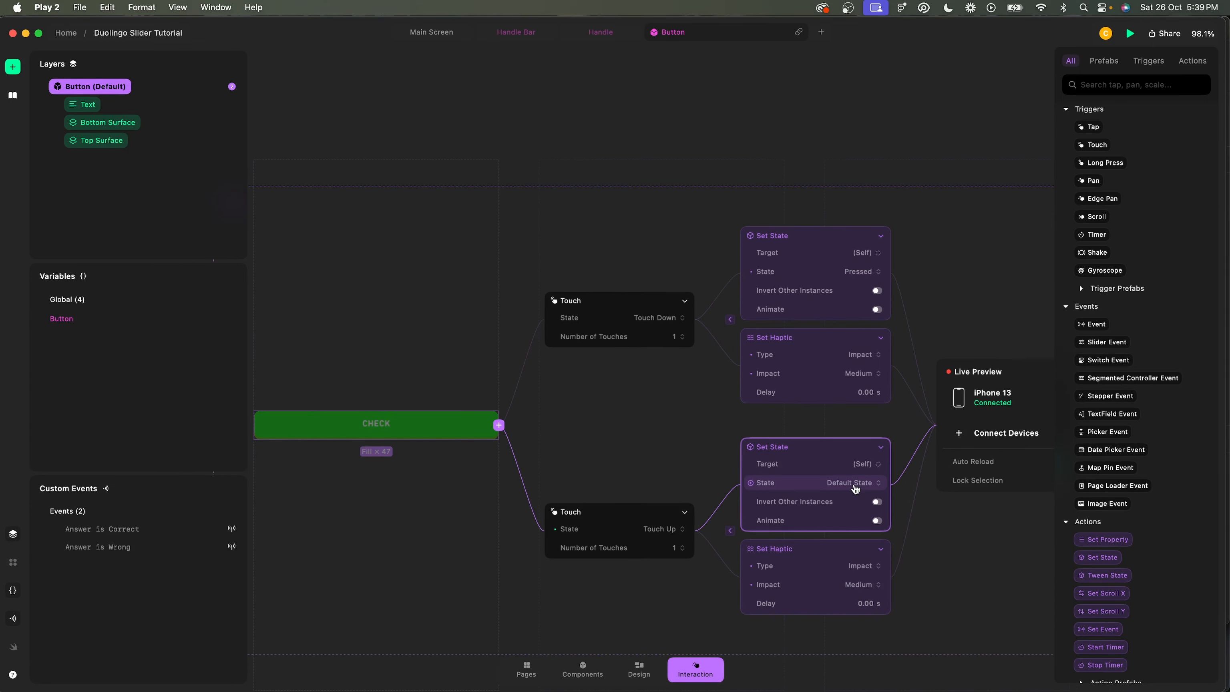
pyautogui.press('Escape')
pyautogui.hscroll(5, 864, 428)
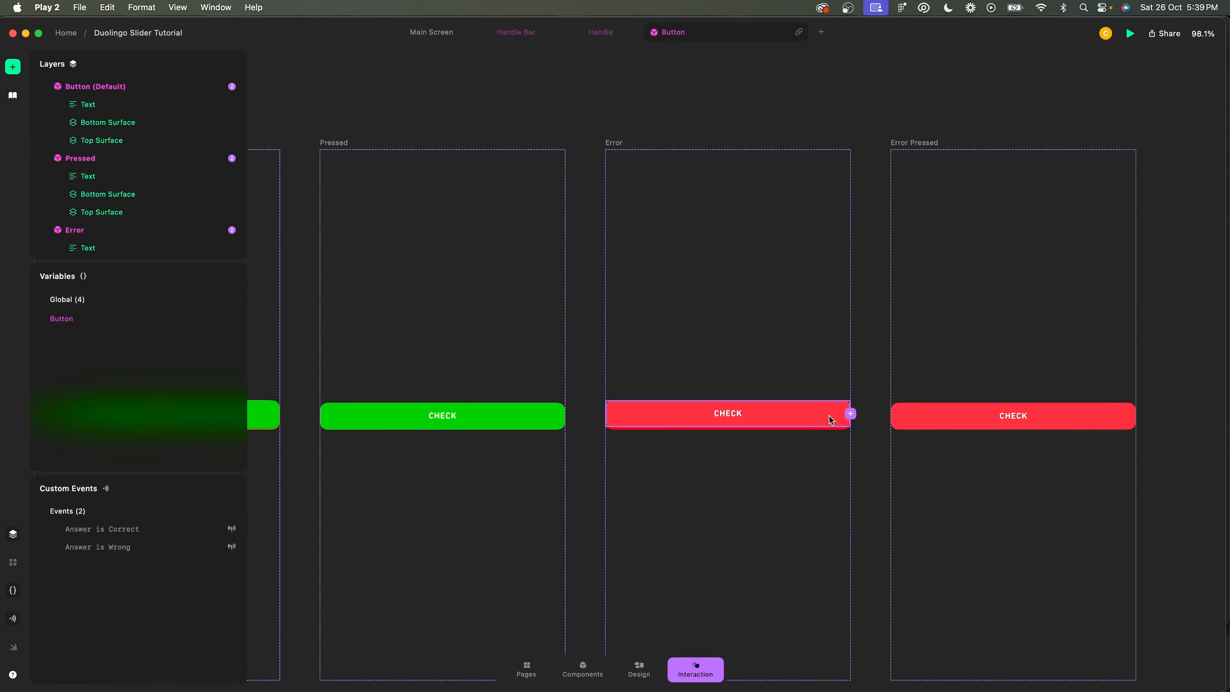
pyautogui.click(154, 214)
pyautogui.click(45, 87)
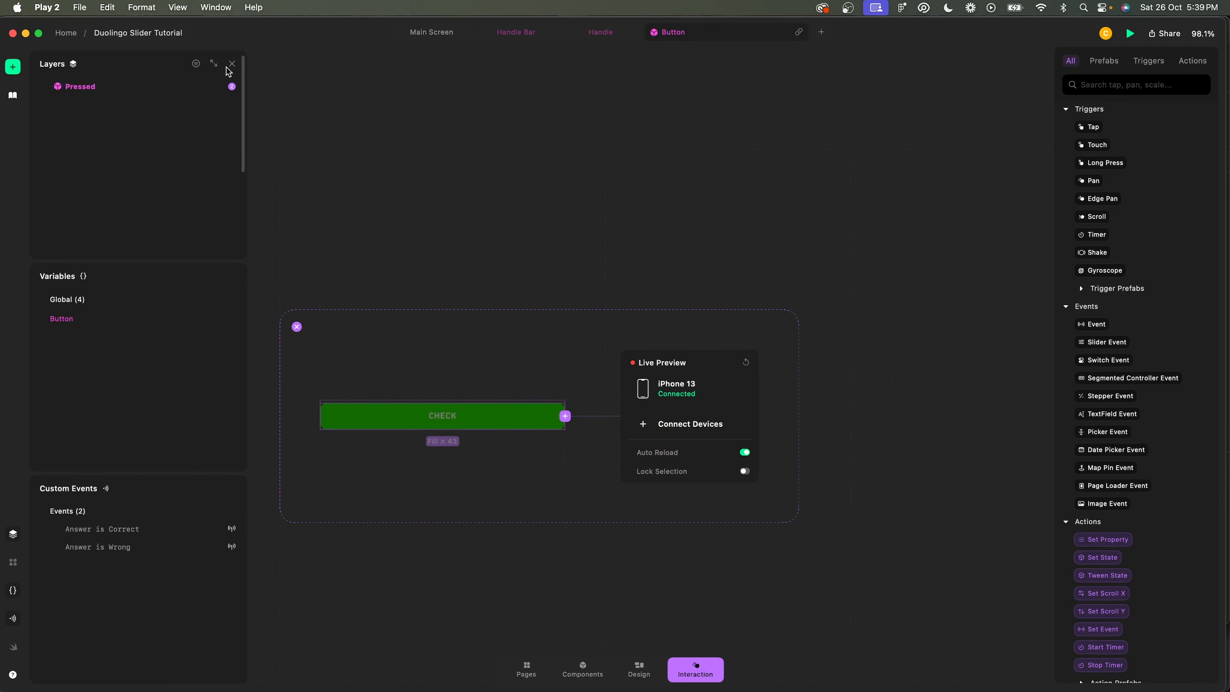
pyautogui.click(510, 285)
# Disable both Touch triggers, Touch Down and Touch Up, in the Button's Error state interactions.
pyautogui.click(86, 229)
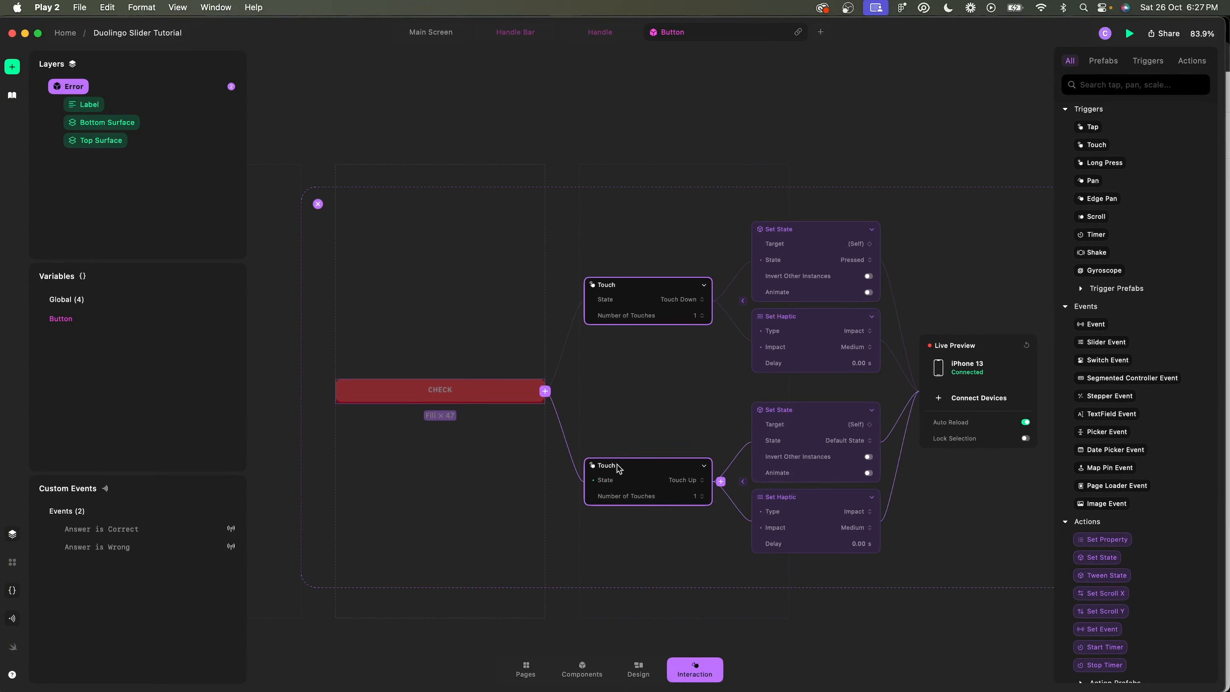
pyautogui.press('super+shift+h')
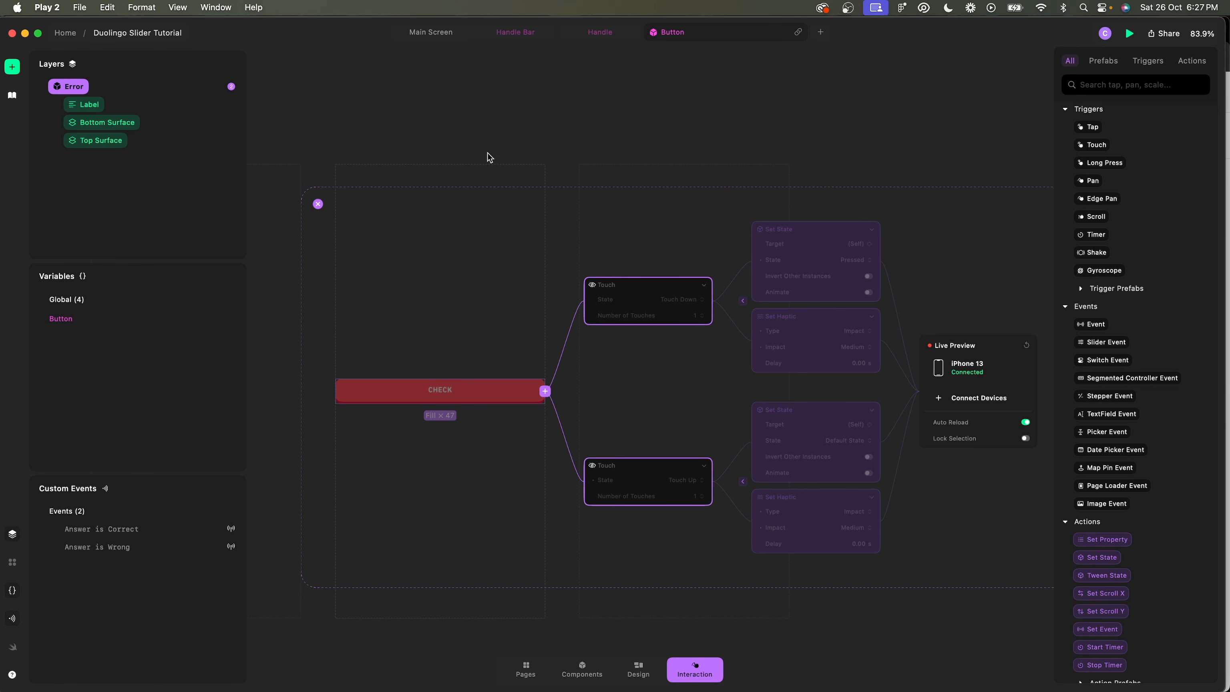
# On the Main Screen, collapse the CHECK button's Touch Up branch and add a second Touch trigger for Touch Down.
pyautogui.click(432, 34)
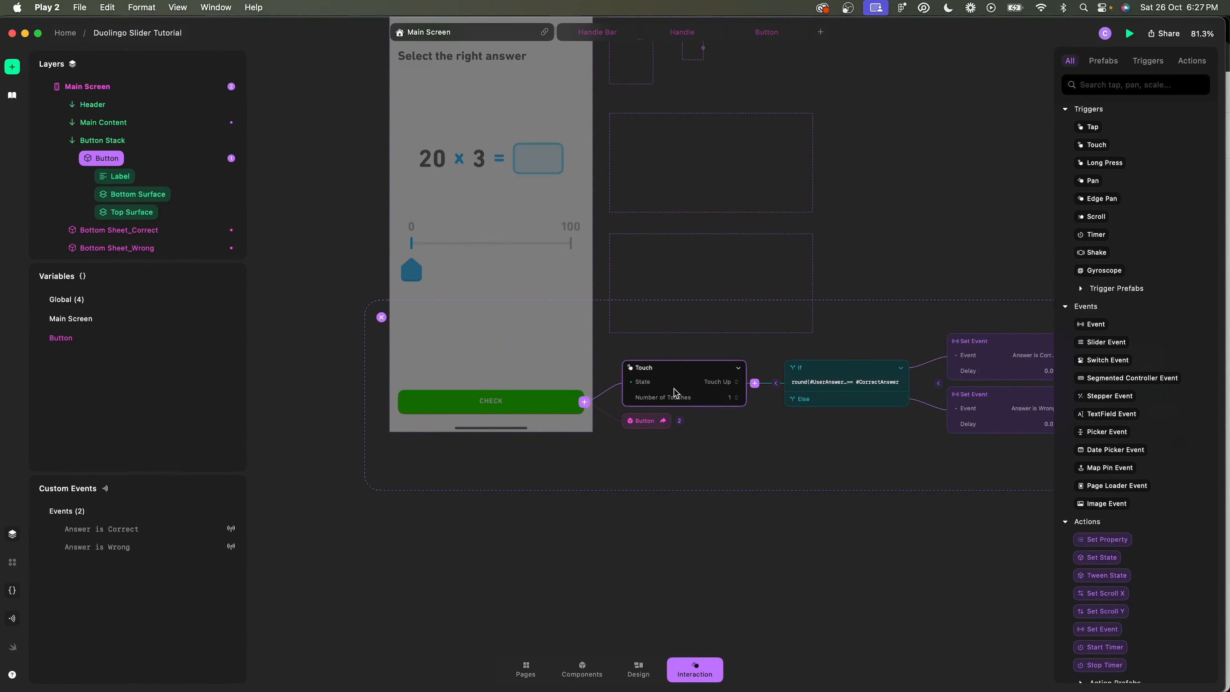
pyautogui.hscroll(3, 673, 388)
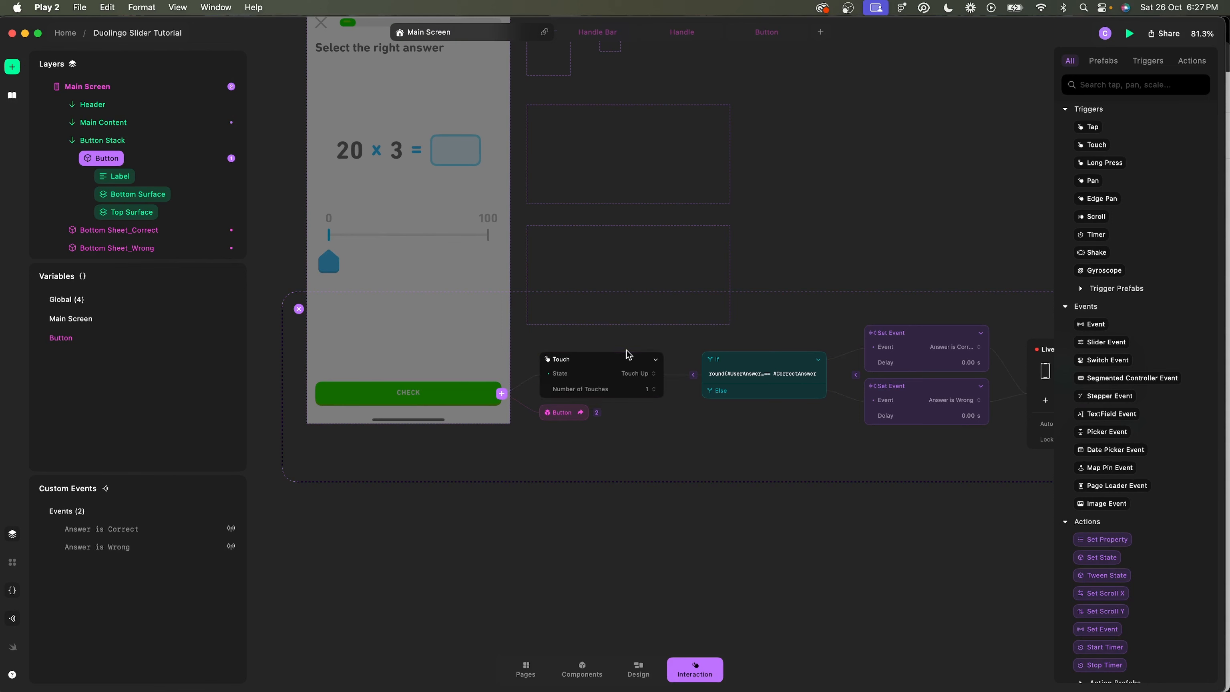
pyautogui.click(694, 375)
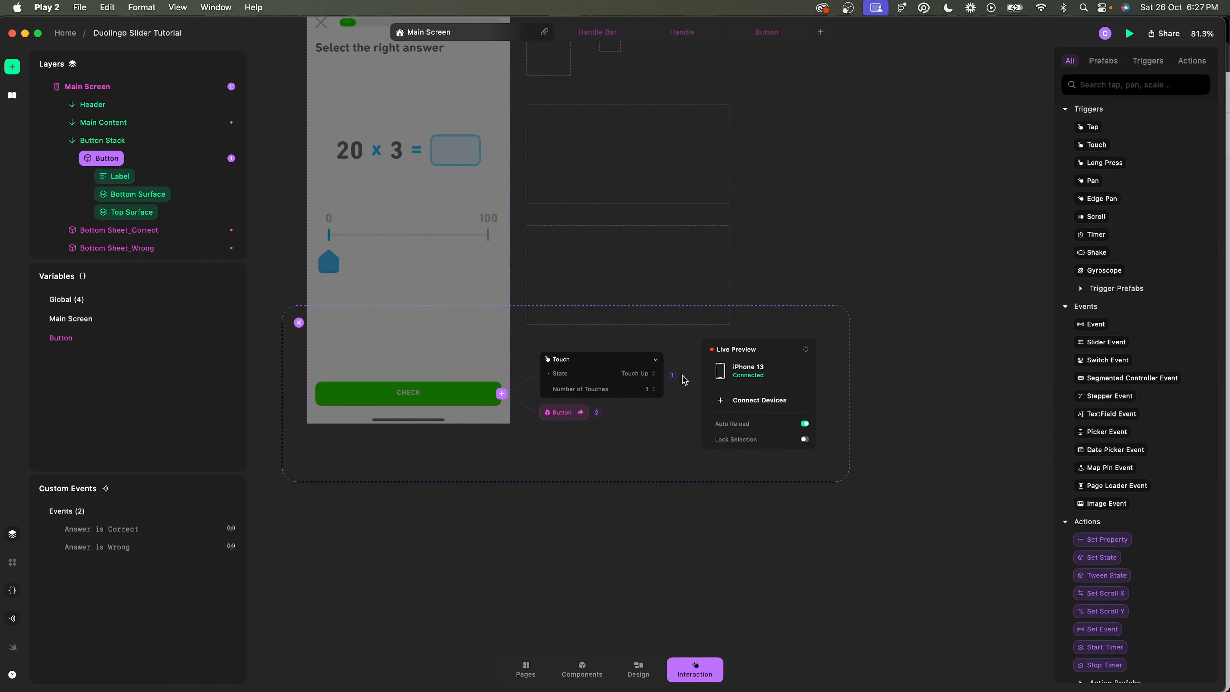
pyautogui.click(502, 393)
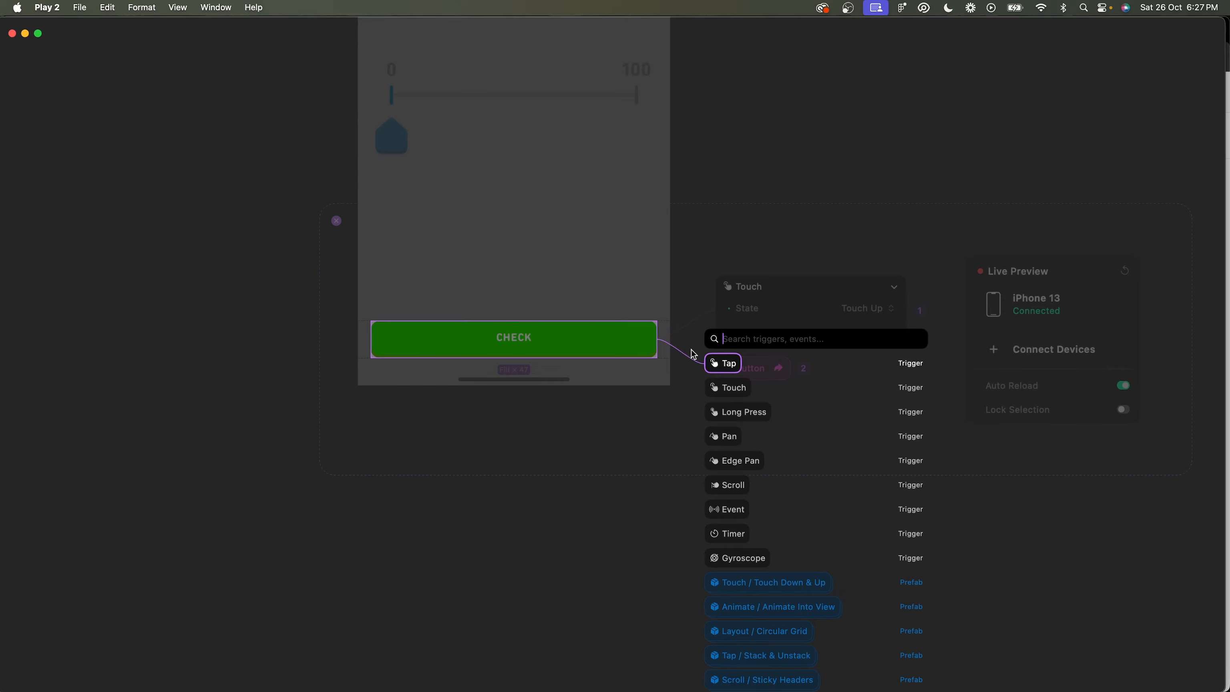
pyautogui.write('tou')
pyautogui.press('Return')
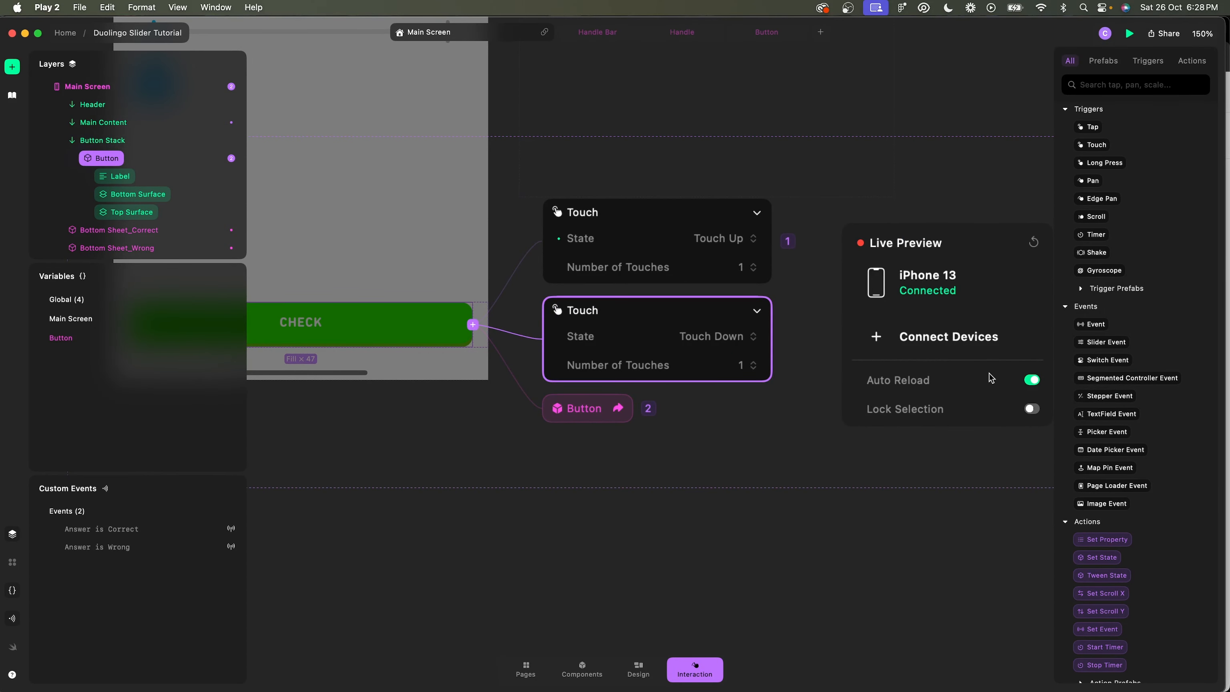
# Add a Set State action targeting the button itself to the CHECK button's Touch Down trigger.
pyautogui.scroll(-5, 668, 296)
pyautogui.scroll(5, 505, 343)
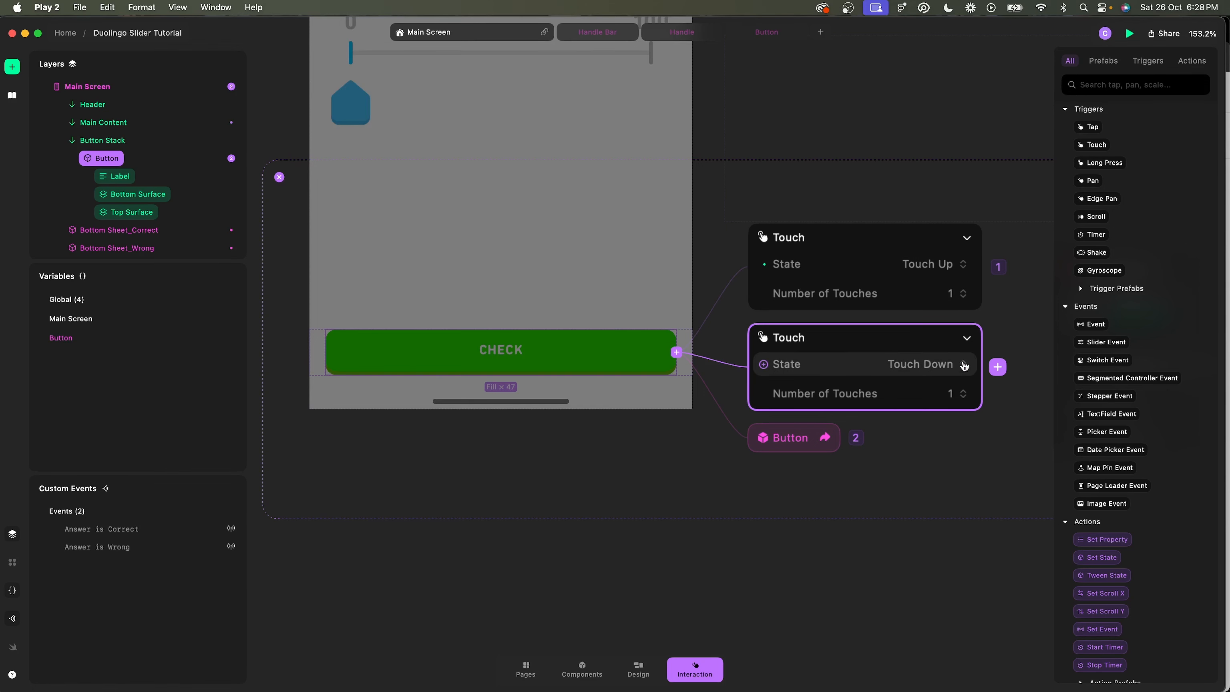
pyautogui.click(995, 369)
pyautogui.write('s')
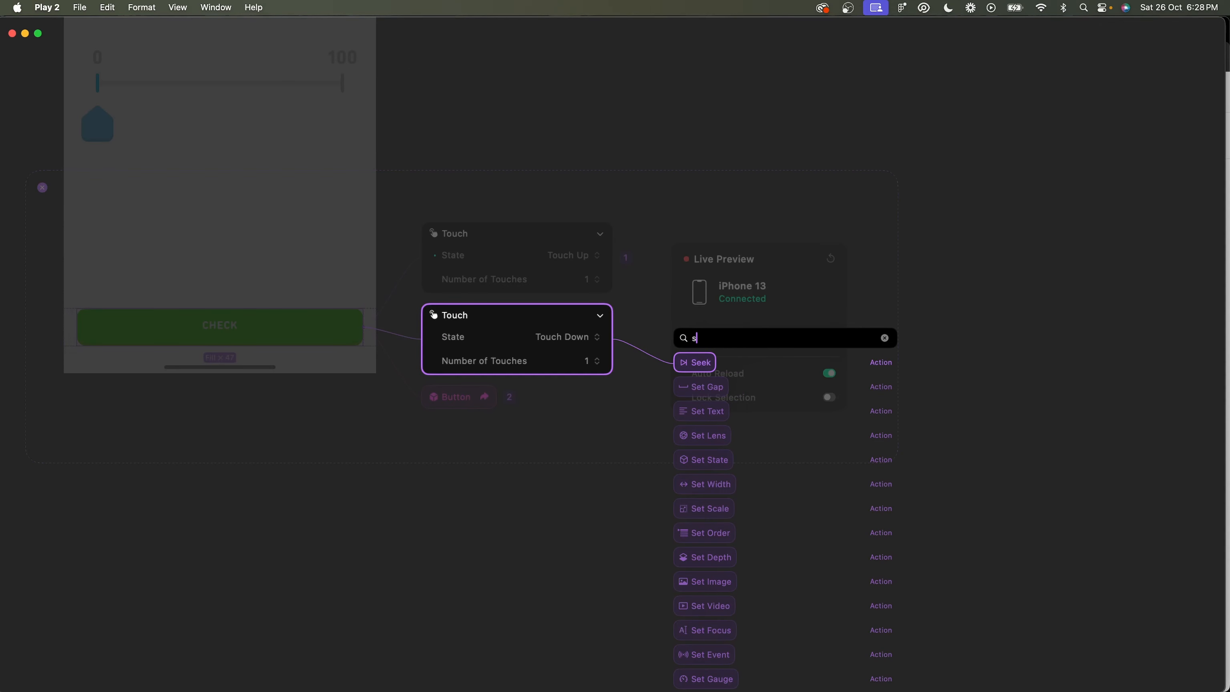
pyautogui.write('etst')
pyautogui.press('Return')
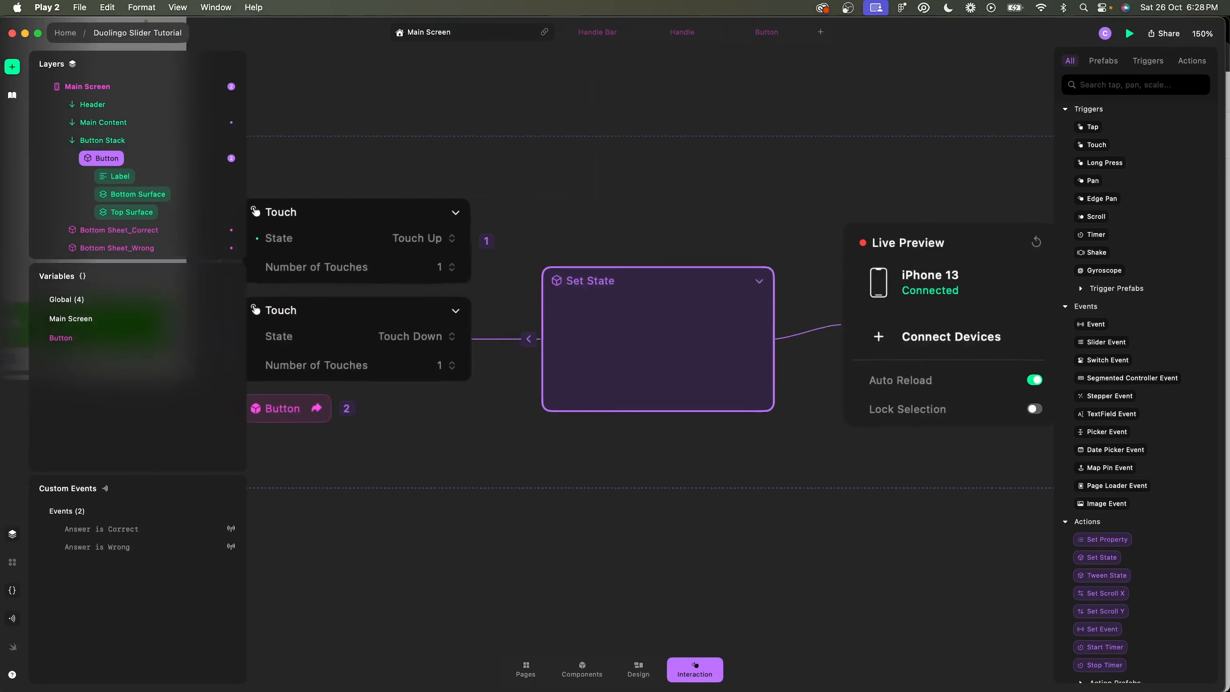
pyautogui.click(706, 337)
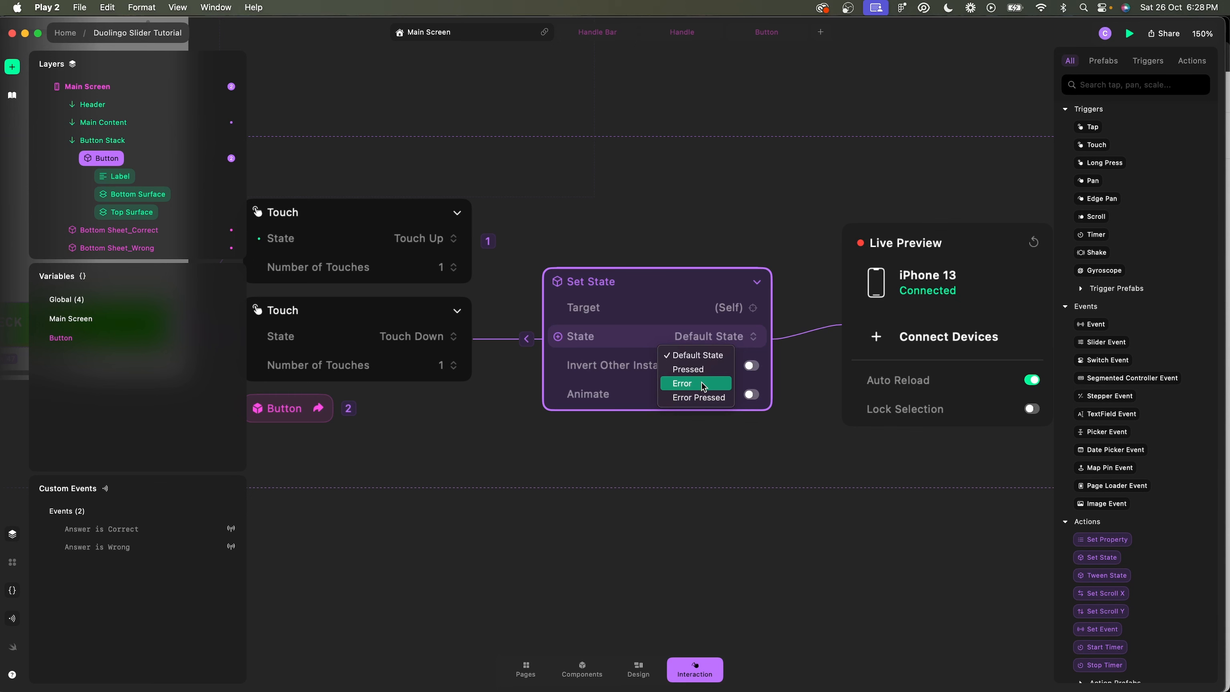
pyautogui.click(697, 398)
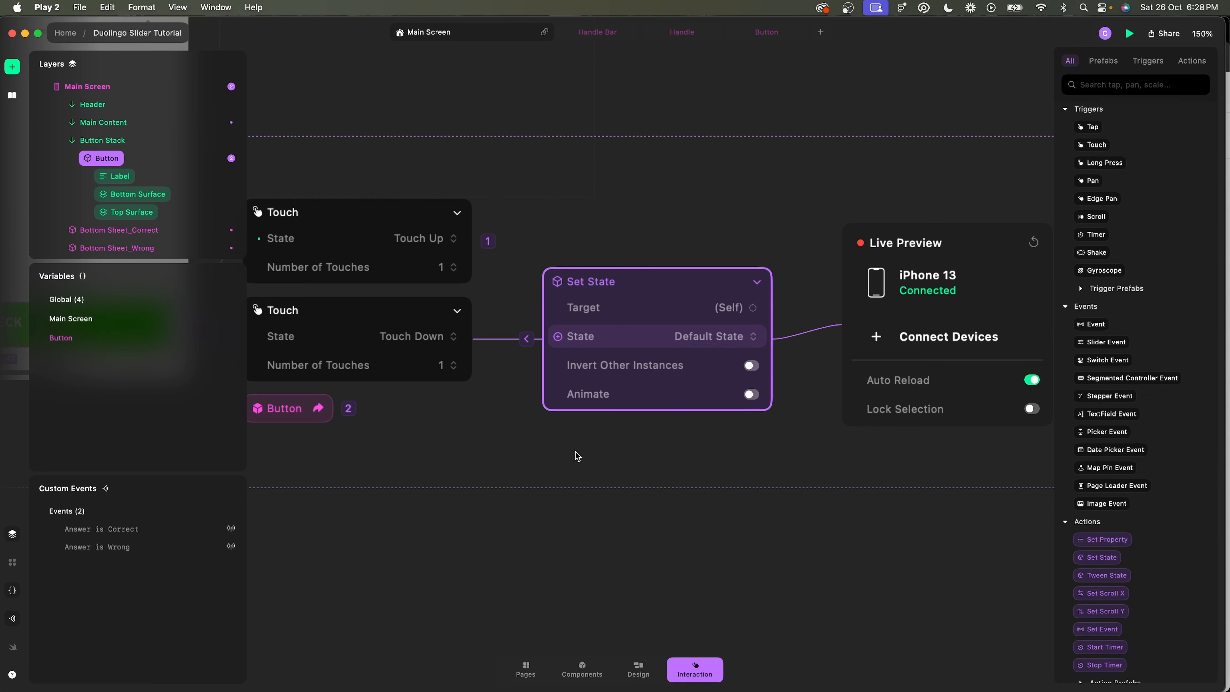
# Add a Condition to the Touch Down trigger and move the Set State action into its If branch.
pyautogui.hscroll(-10, 575, 452)
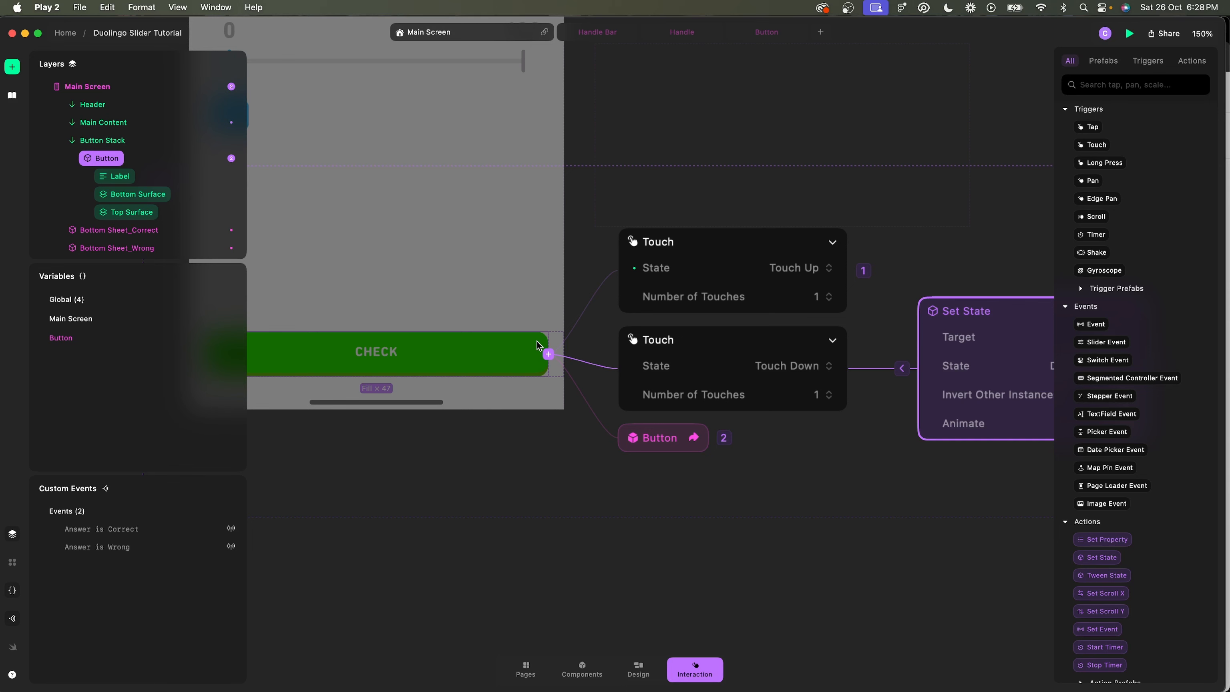
pyautogui.hscroll(5, 942, 450)
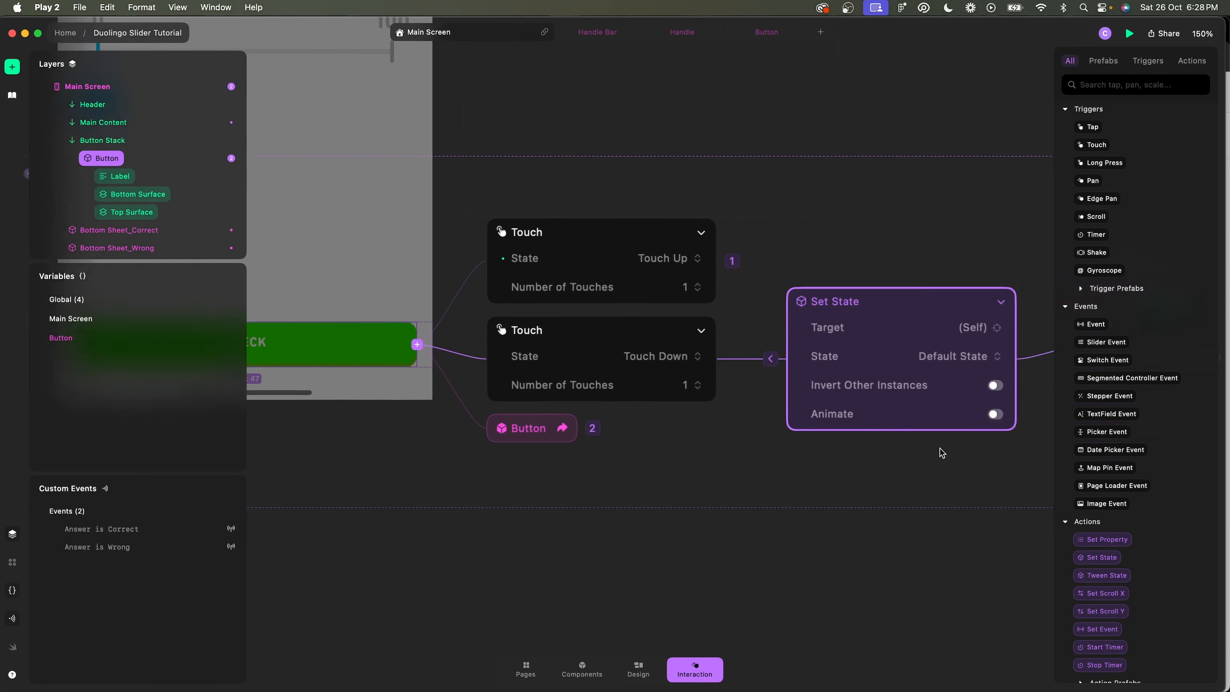
pyautogui.click(710, 358)
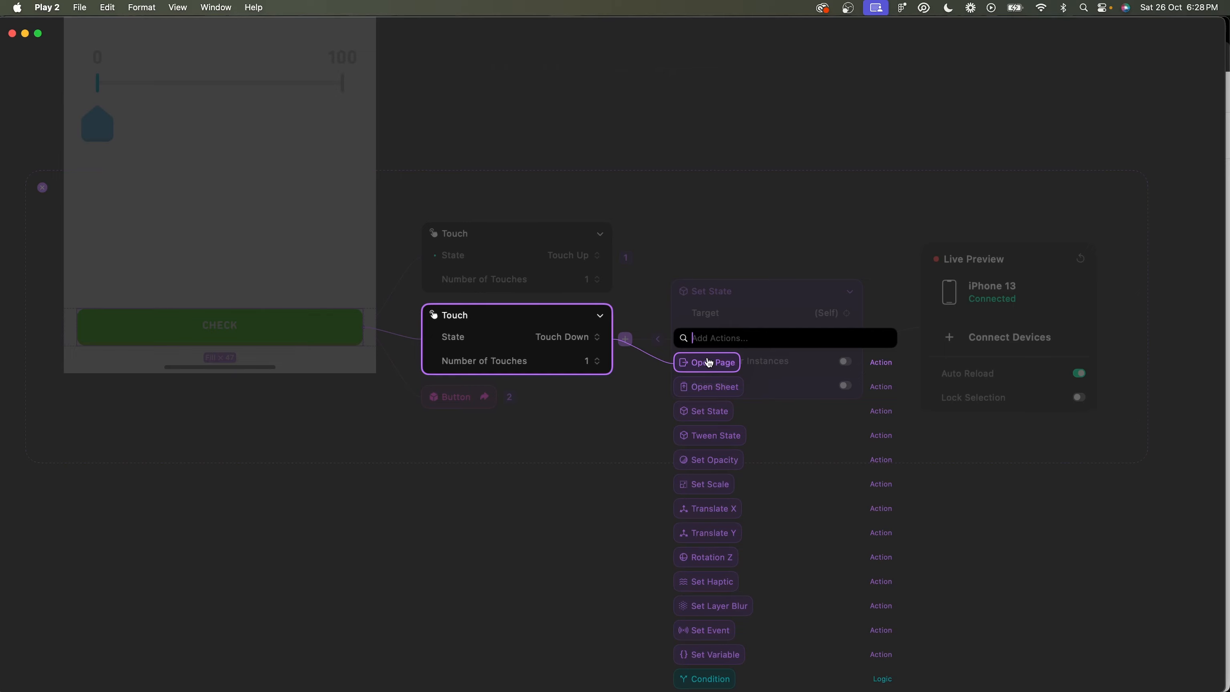
pyautogui.write('con')
pyautogui.click(708, 361)
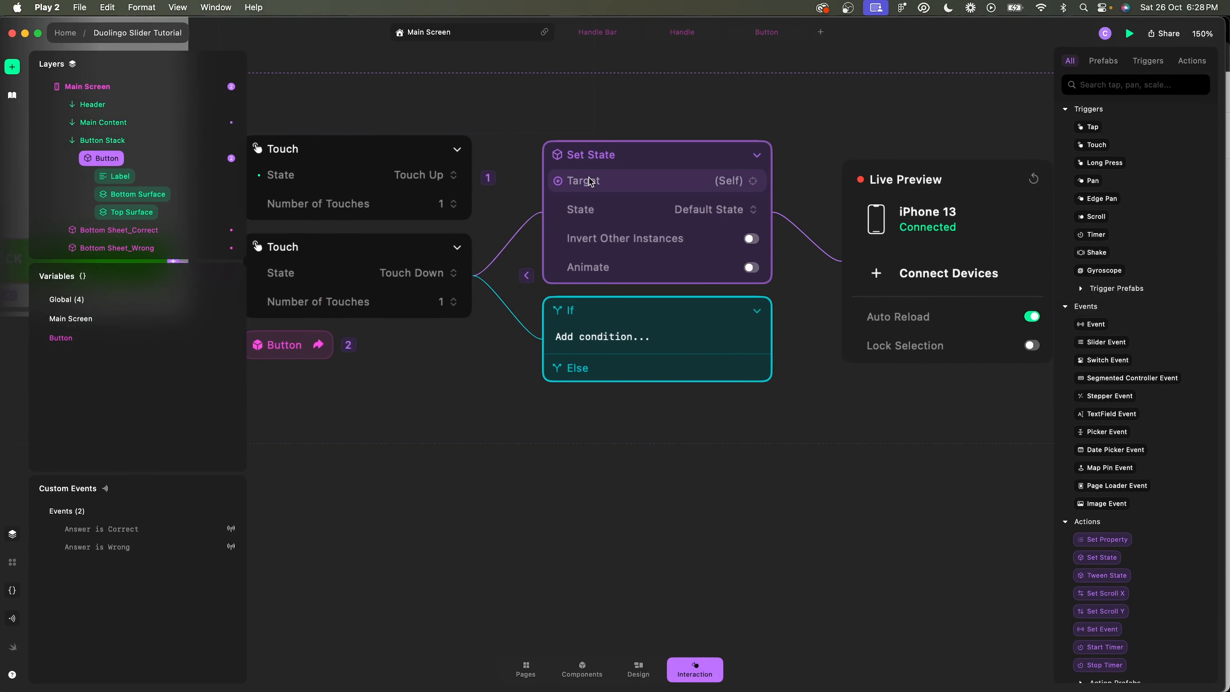
pyautogui.click(610, 339)
pyautogui.moveTo(618, 156); pyautogui.dragTo(719, 328)
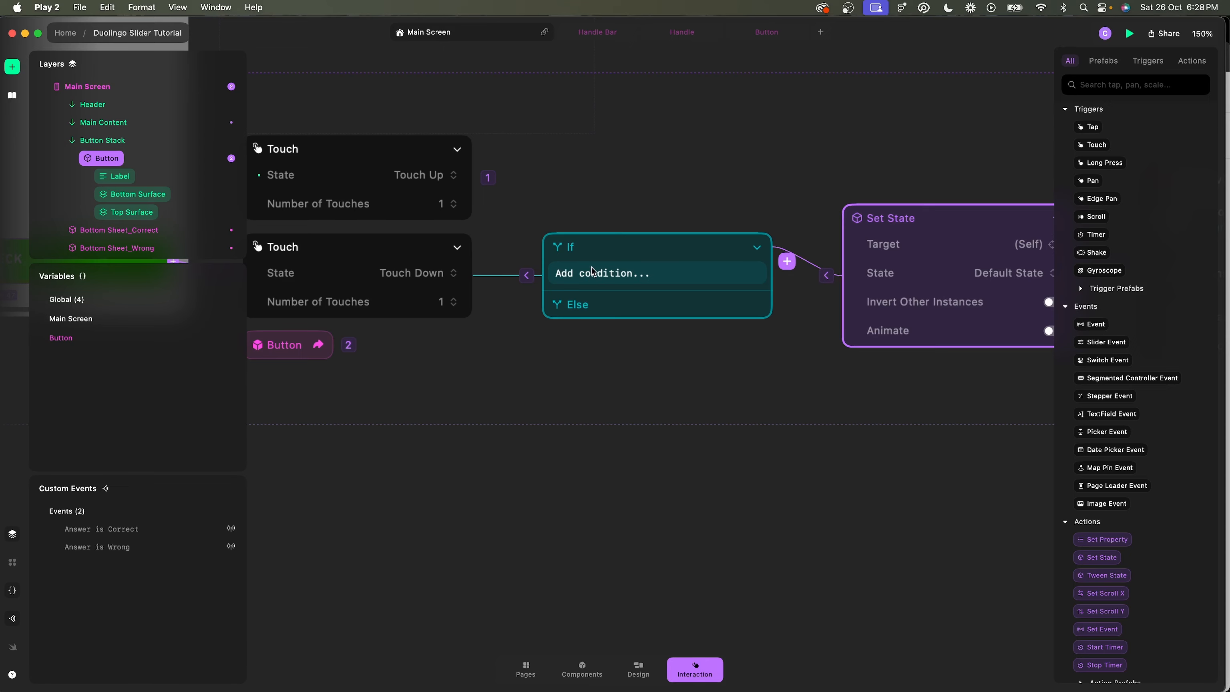
# Set the If branch's Set State action to the Pressed state.
pyautogui.hscroll(5, 678, 290)
pyautogui.click(904, 270)
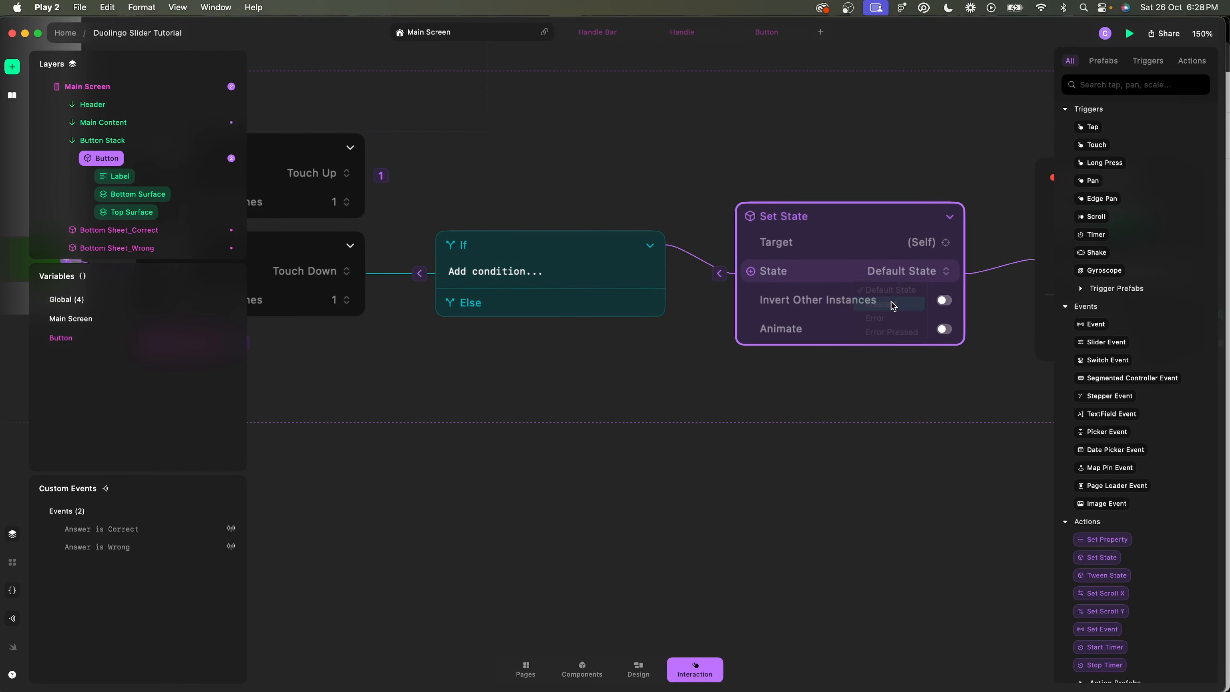
pyautogui.click(893, 305)
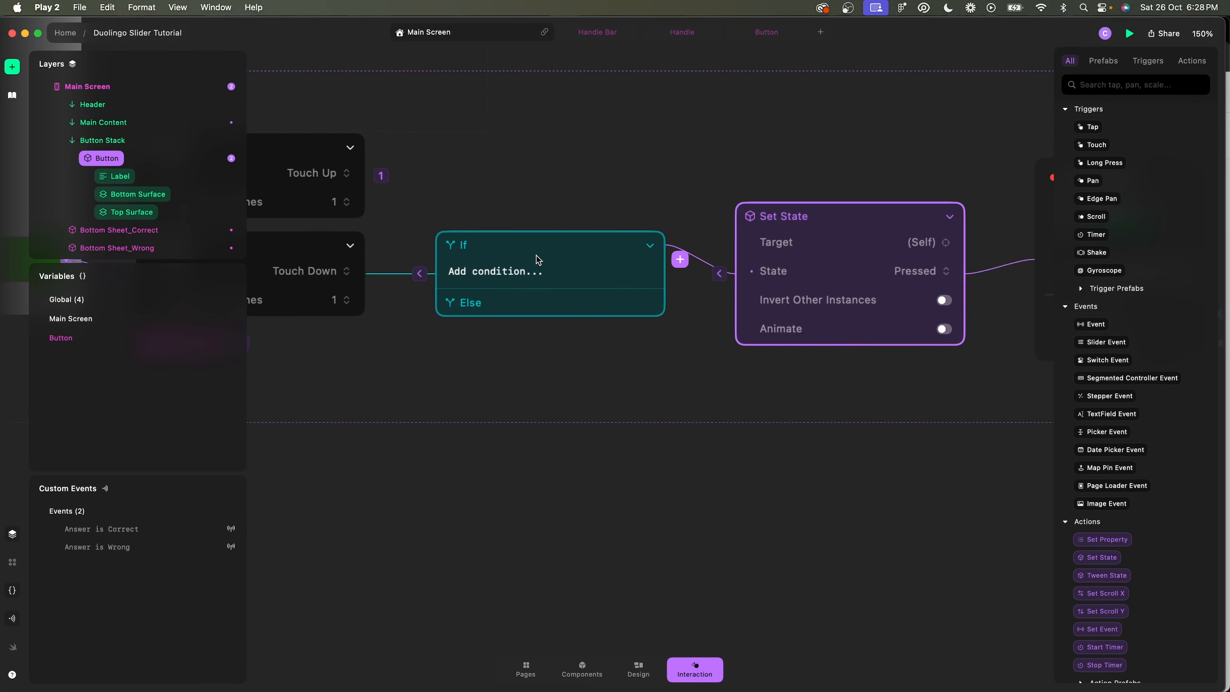
# Begin the Touch Down trigger's If condition with the expression self.currentState.
pyautogui.hscroll(-5, 537, 260)
pyautogui.scroll(-3, 537, 261)
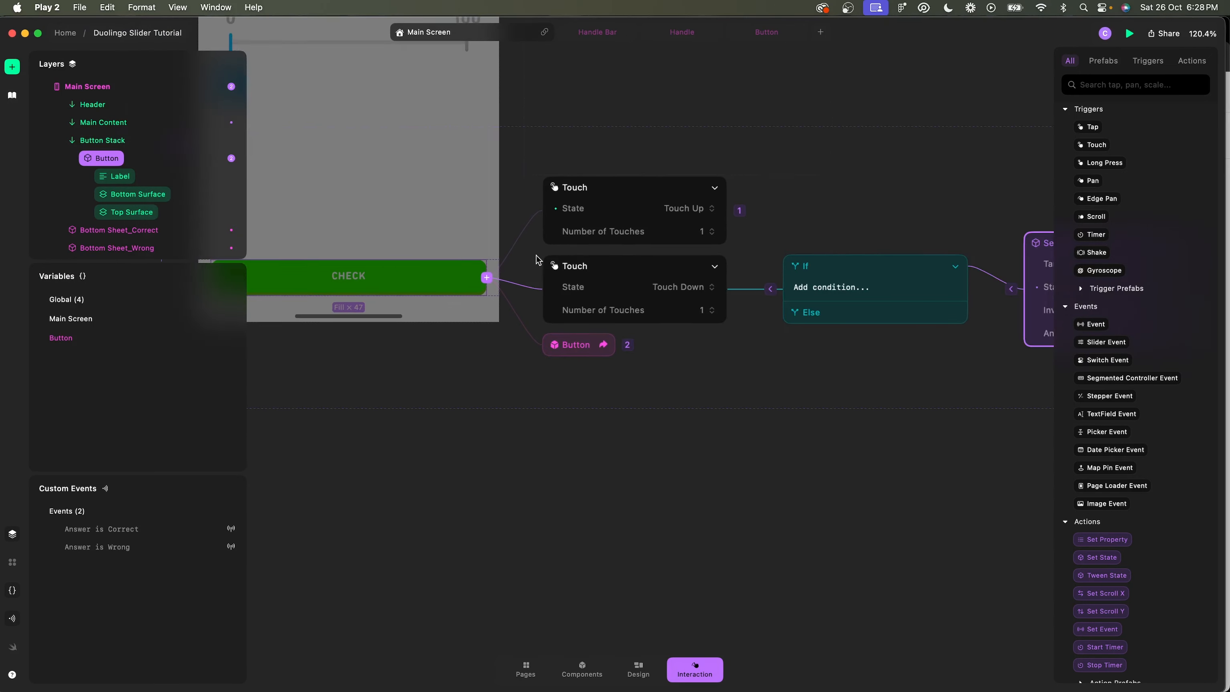
pyautogui.press('super+backslash')
pyautogui.scroll(2, 612, 253)
pyautogui.hscroll(-2, 613, 253)
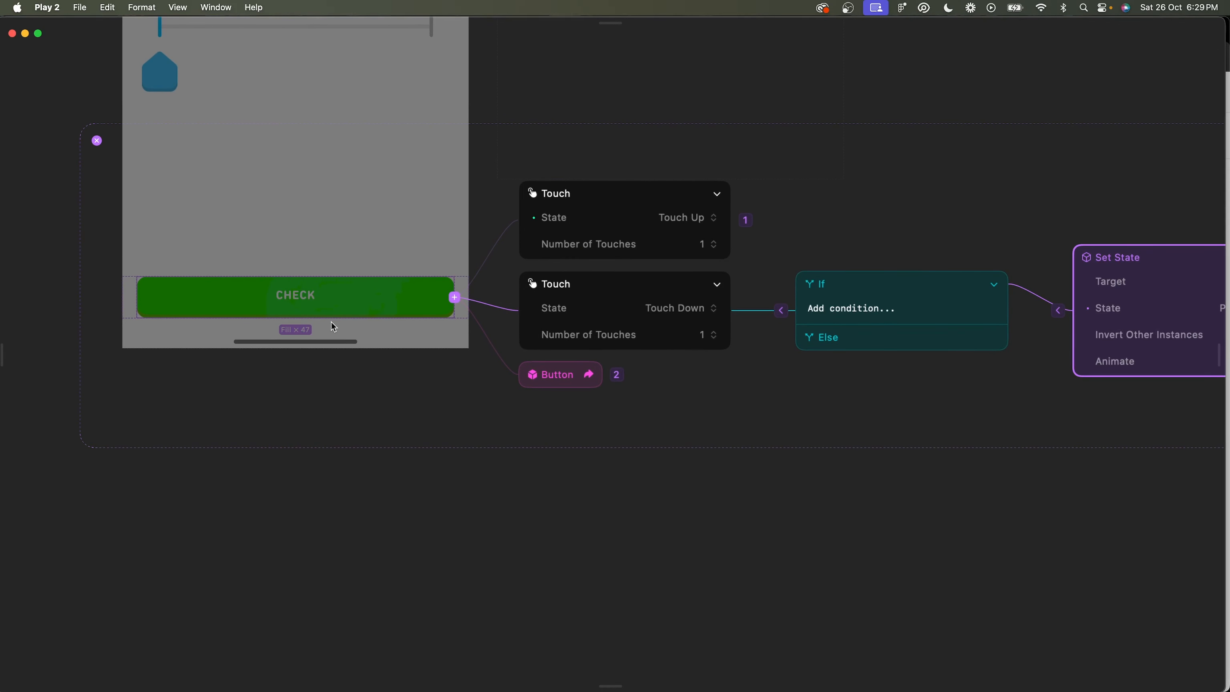
pyautogui.click(841, 309)
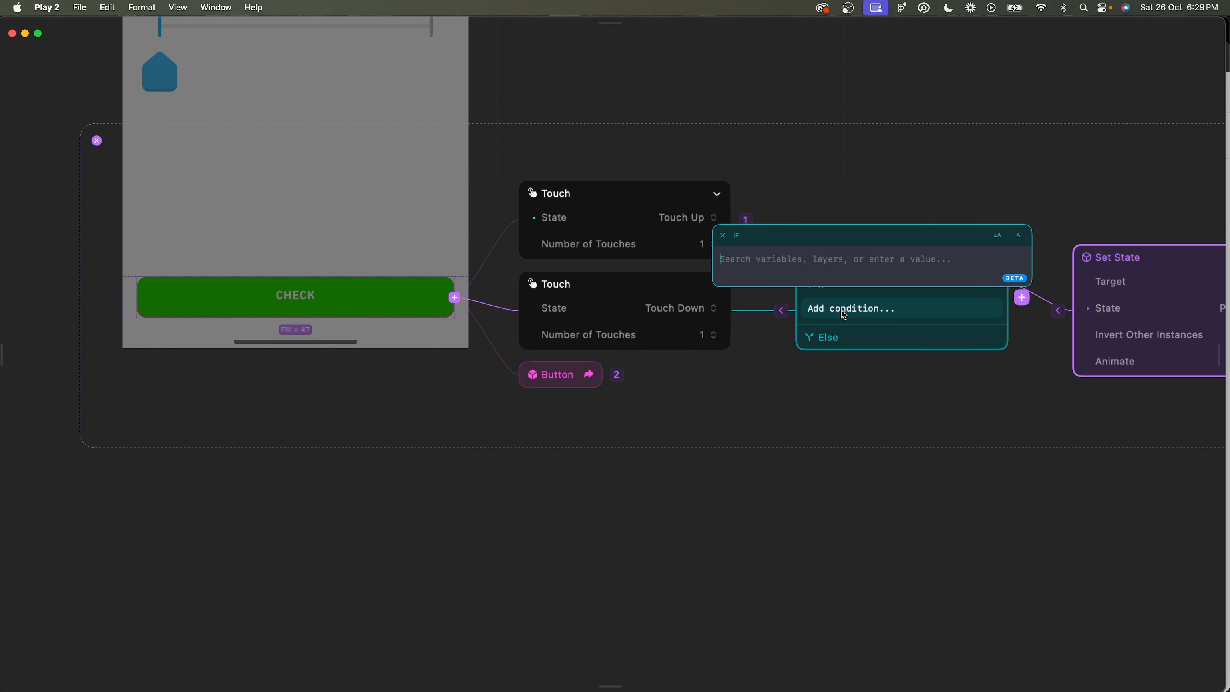
pyautogui.write('self')
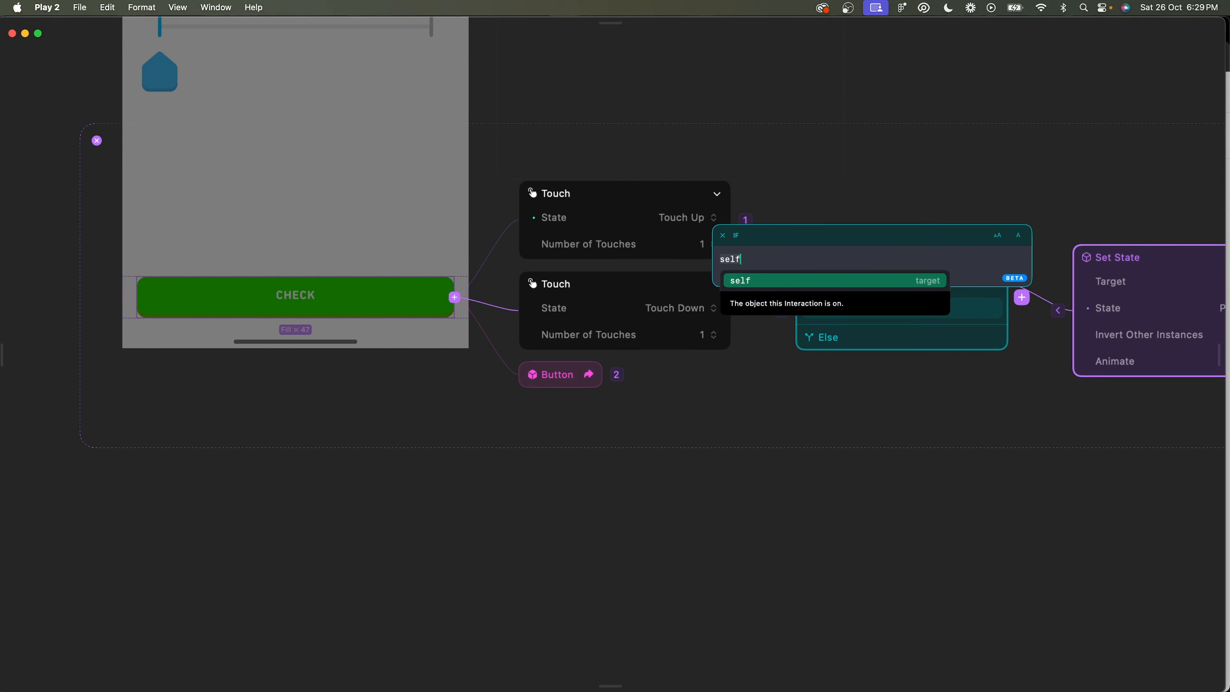
pyautogui.write('.')
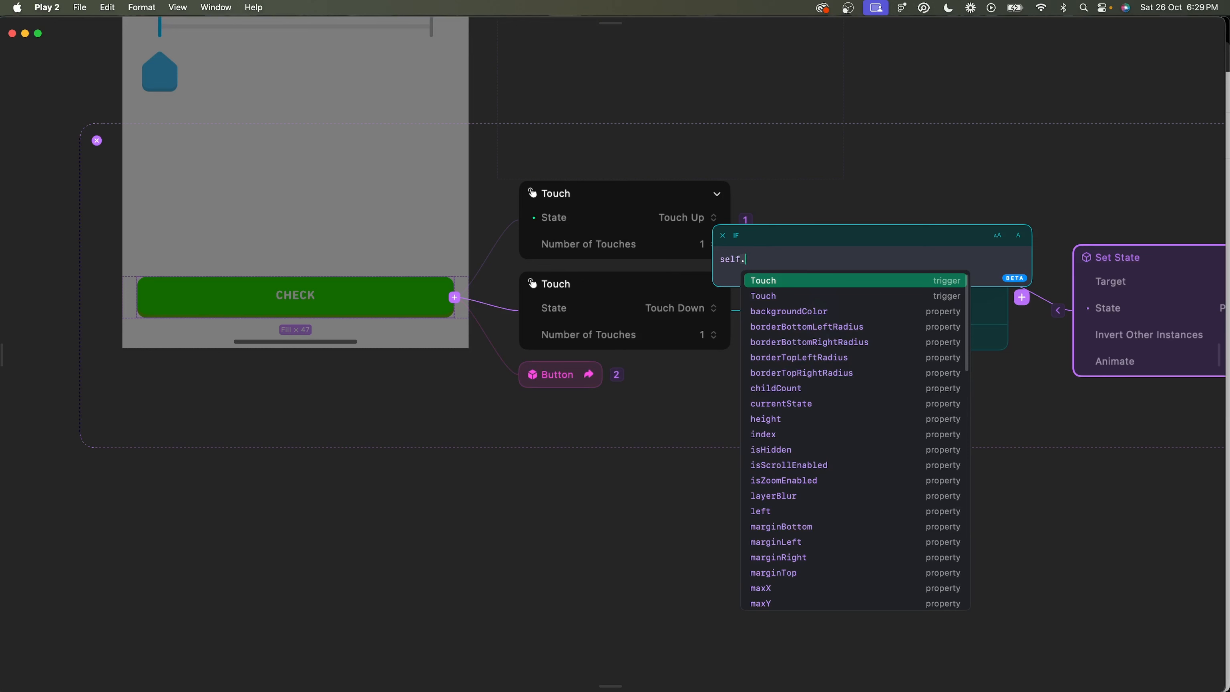
pyautogui.write('cur')
pyautogui.press('Return')
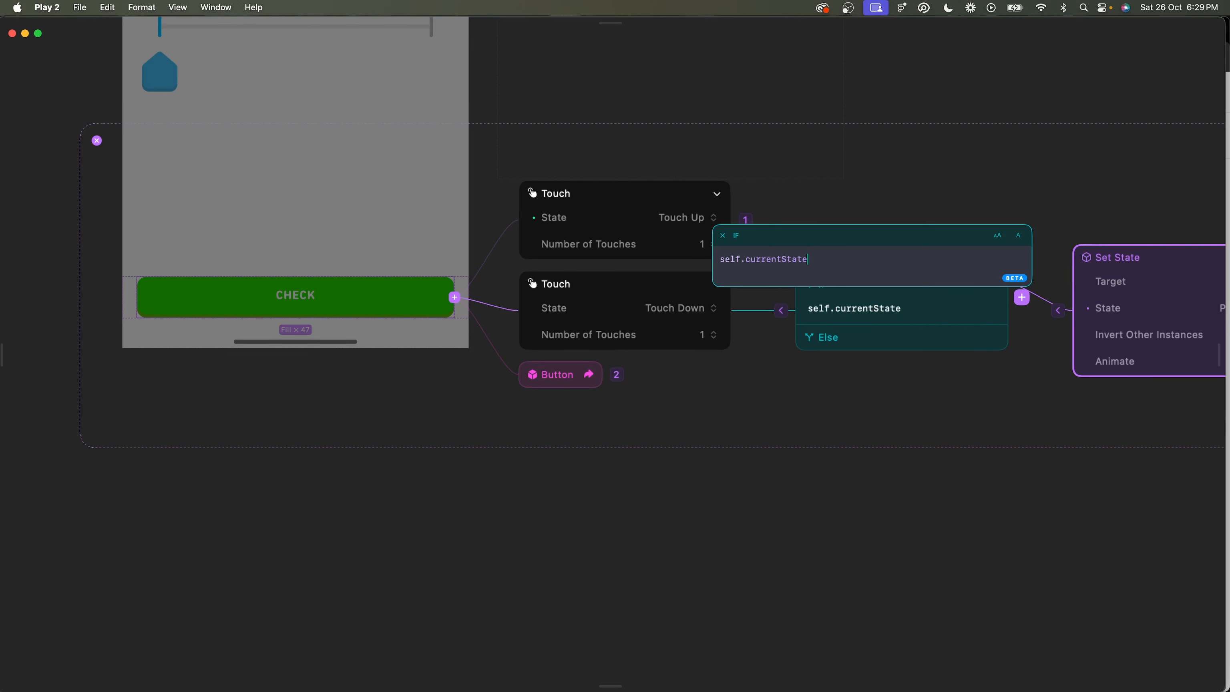
# Complete the Touch Down condition by comparing the current state for equality (==) with self.states.Default.
pyautogui.write('==')
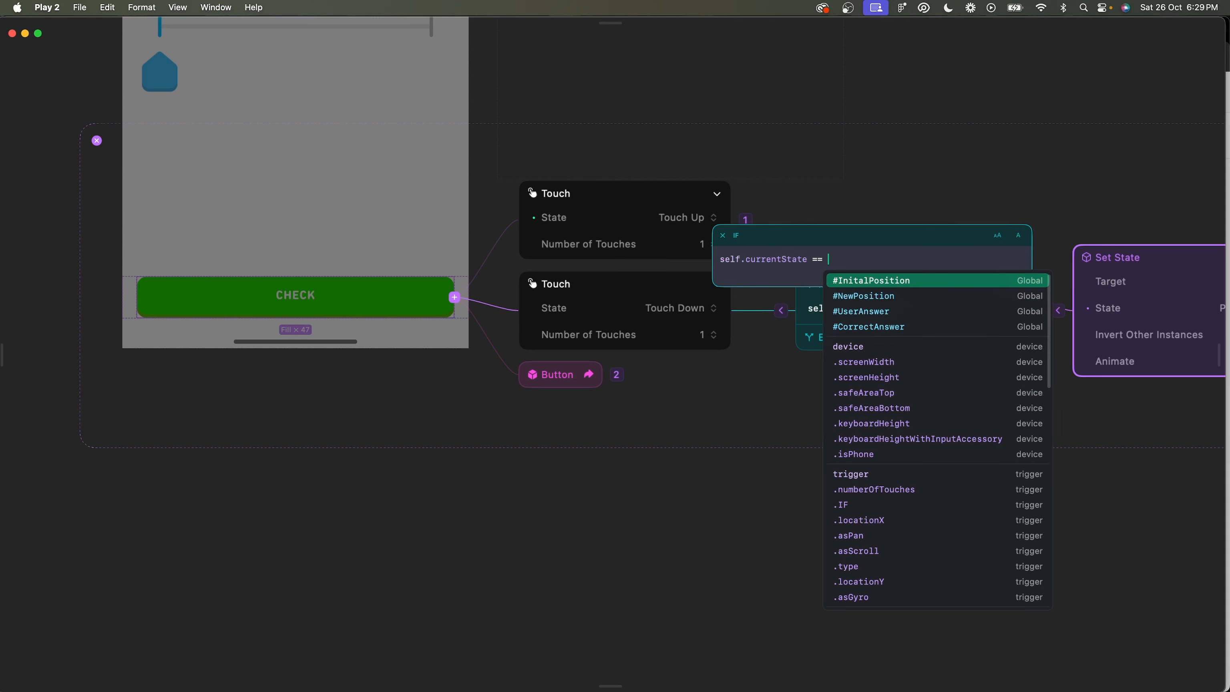
pyautogui.write('sel')
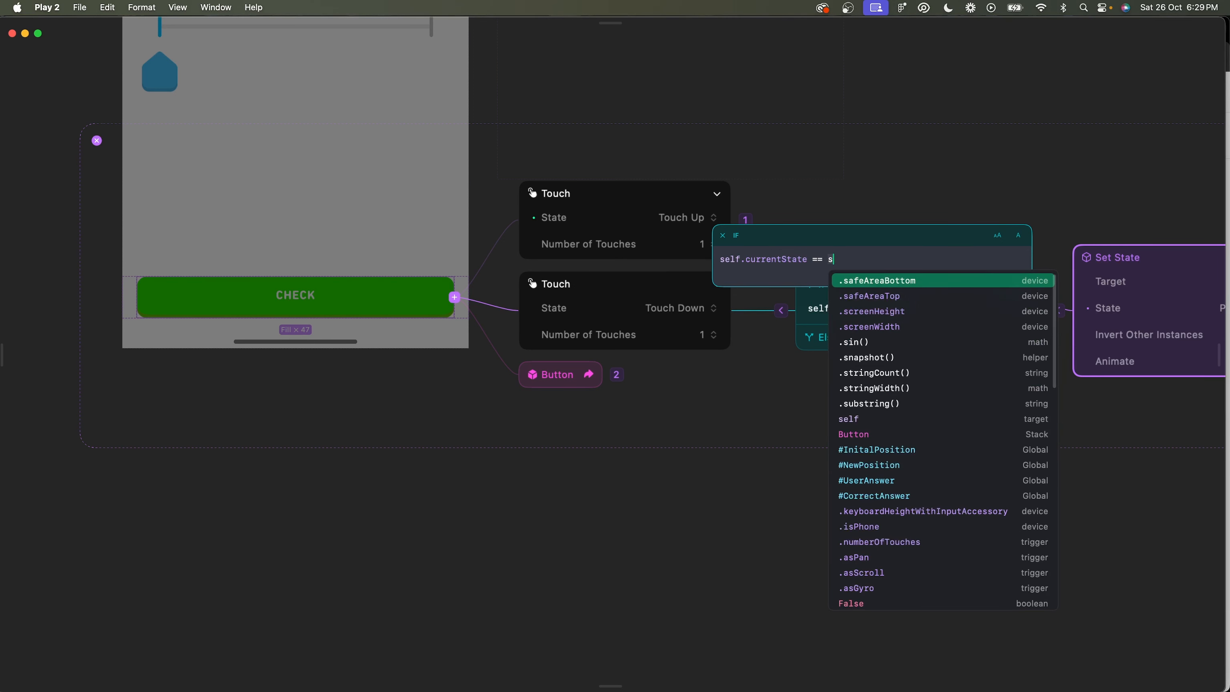
pyautogui.write('f.st')
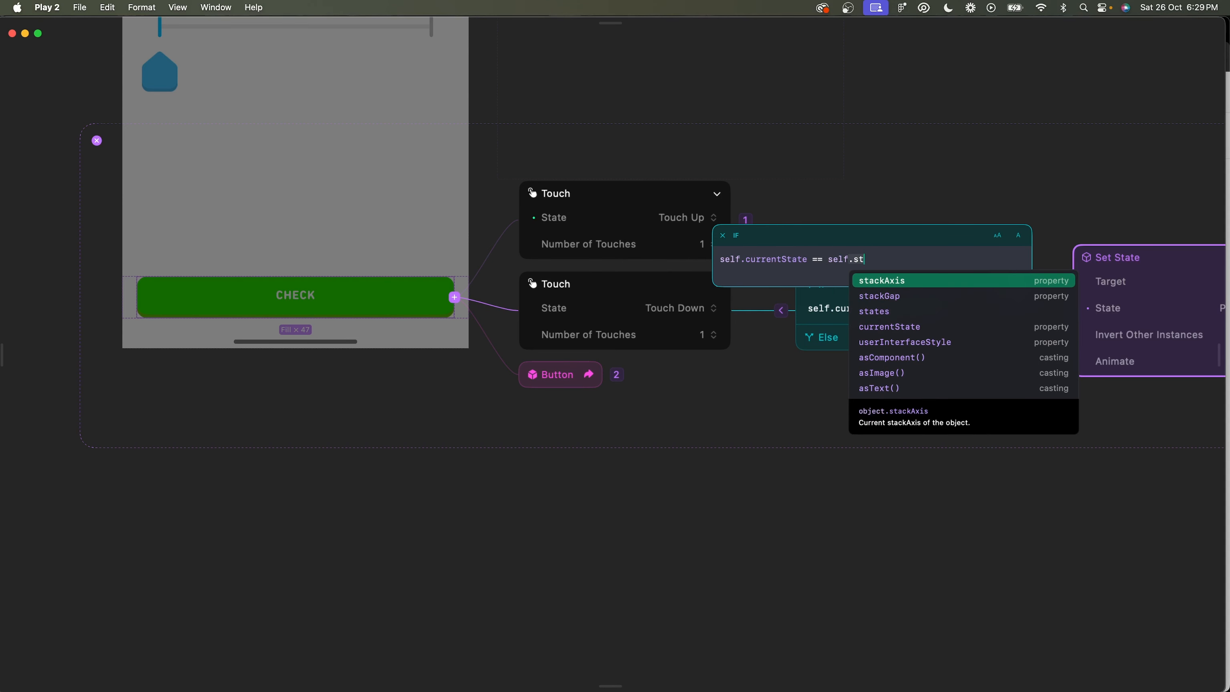
pyautogui.press('Down')
pyautogui.press('Down')
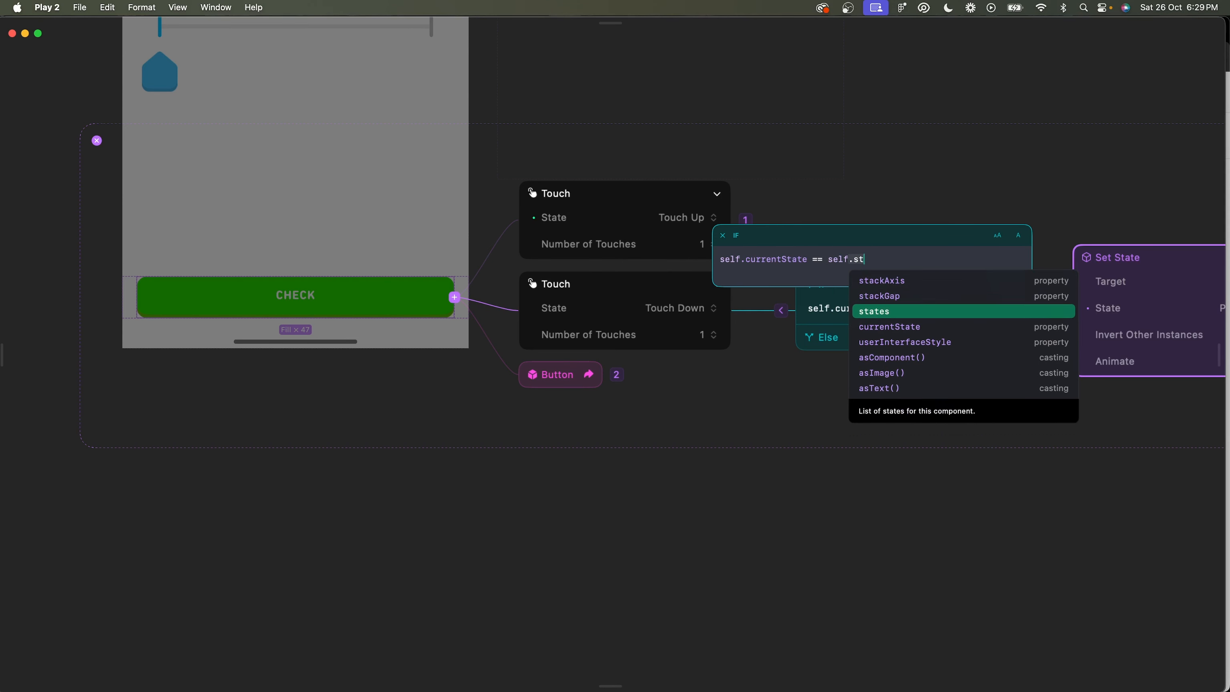
pyautogui.press('Return')
pyautogui.write('.')
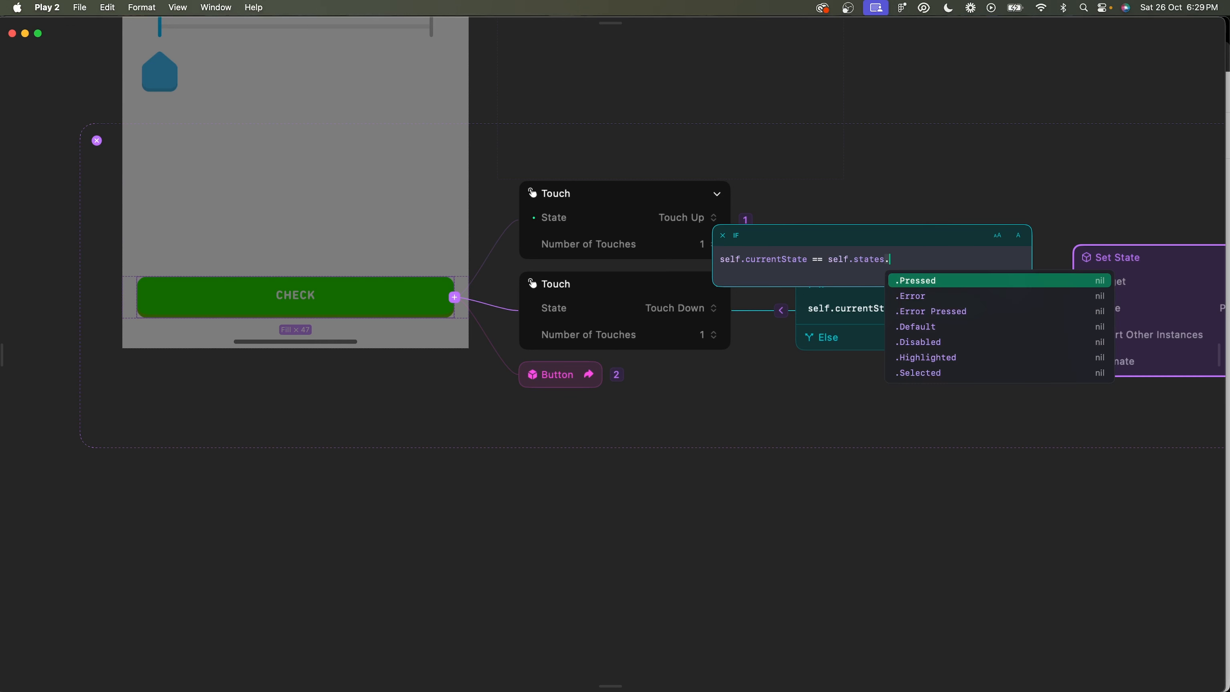
pyautogui.press('Down')
pyautogui.press('Down')
pyautogui.press('Down')
pyautogui.press('Return')
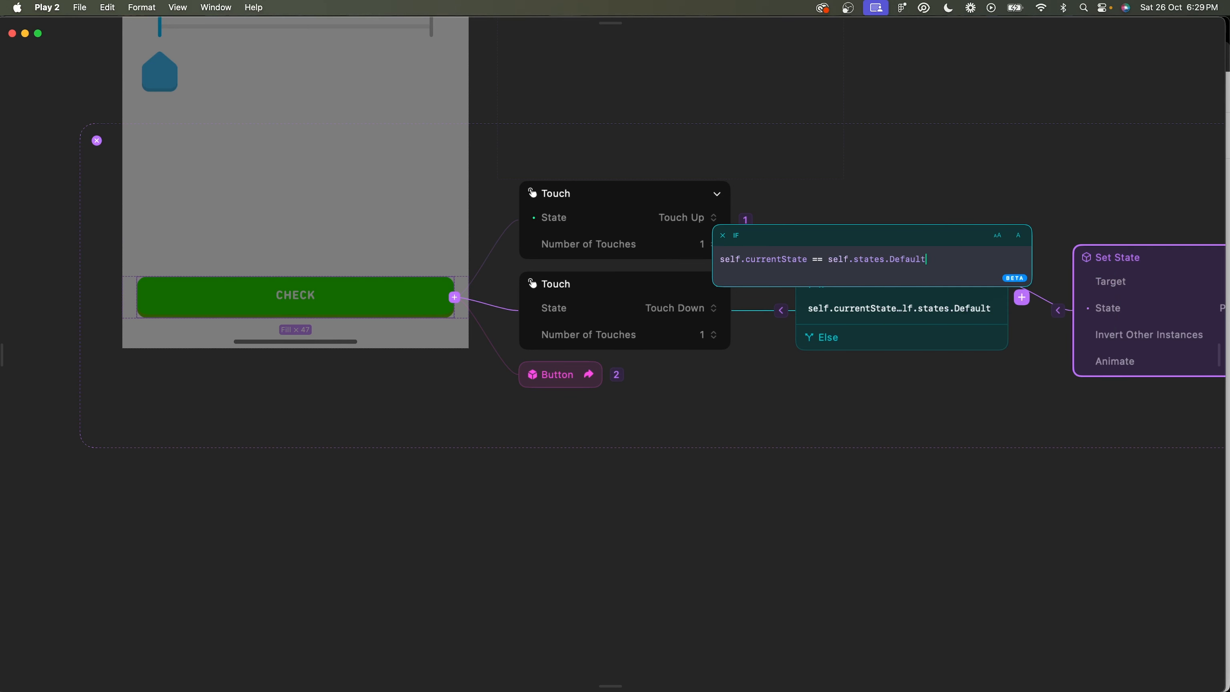
pyautogui.press('Return')
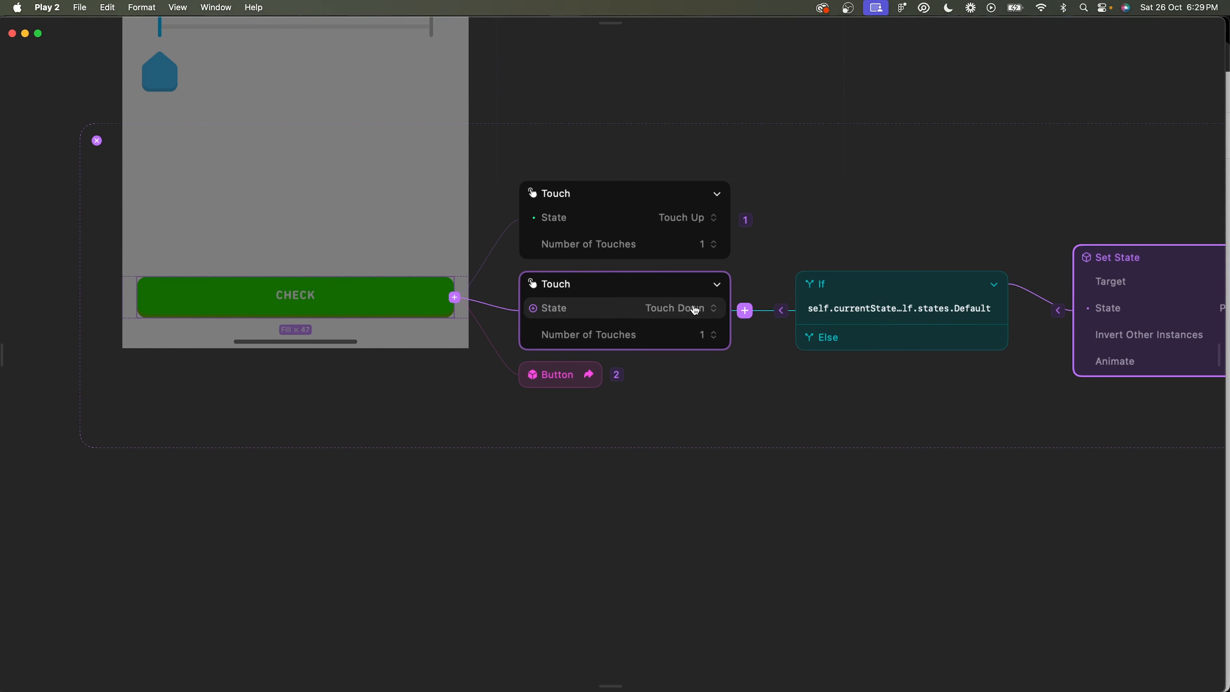
# Add a Set State action to the Touch Down condition's Else branch and set its state to Error Pressed.
pyautogui.hscroll(5, 933, 314)
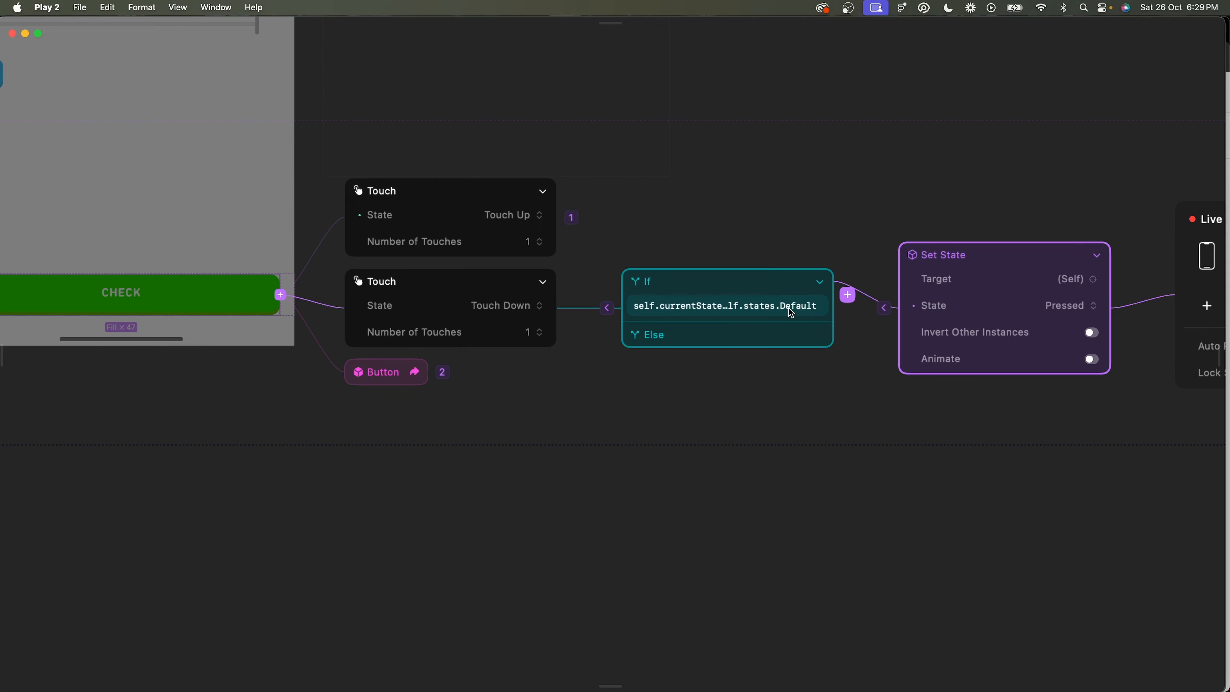
pyautogui.click(845, 336)
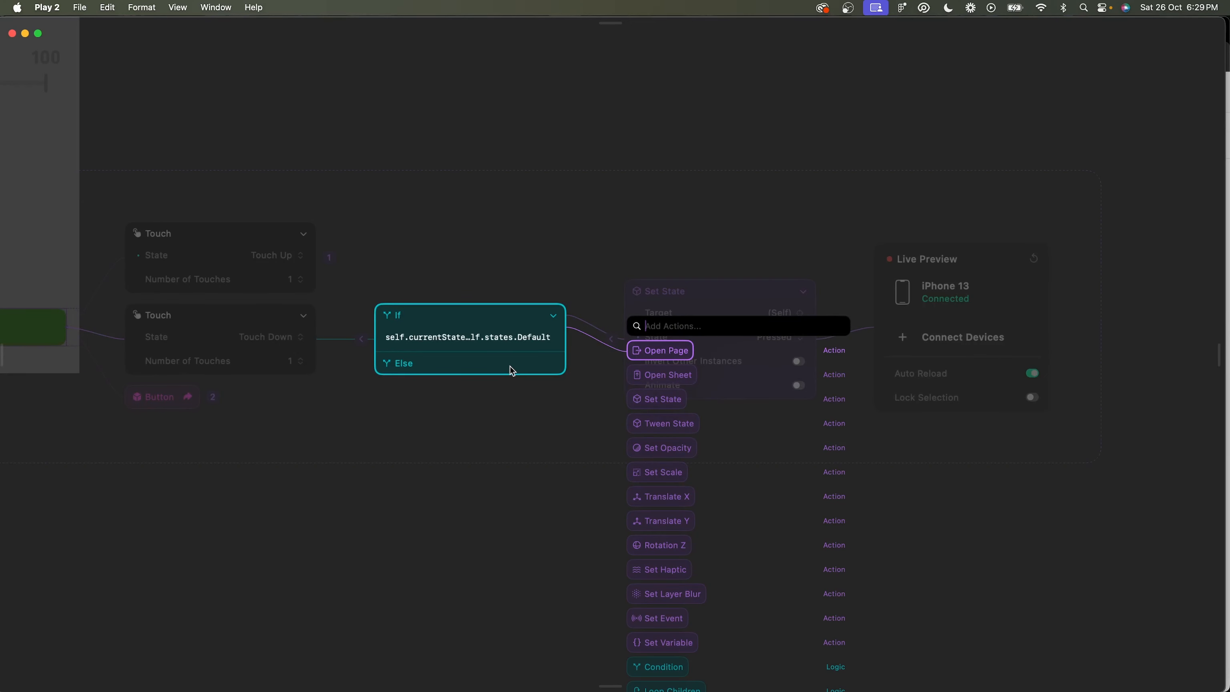
pyautogui.write('set ')
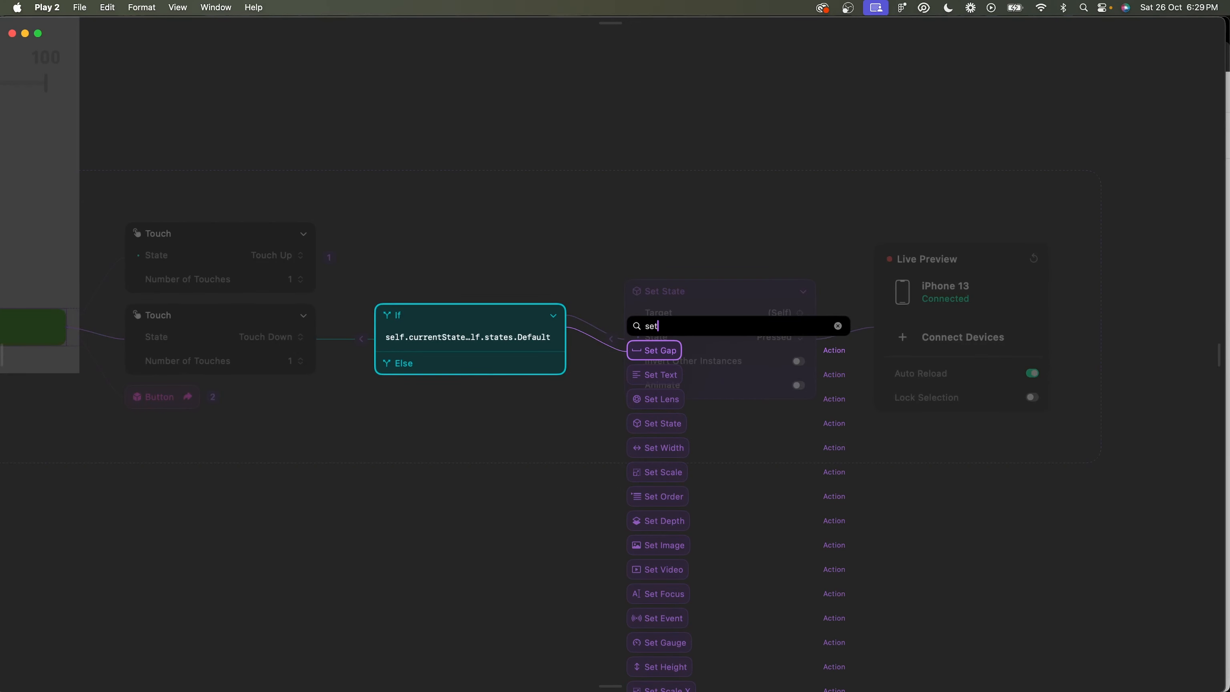
pyautogui.write('sta')
pyautogui.press('Return')
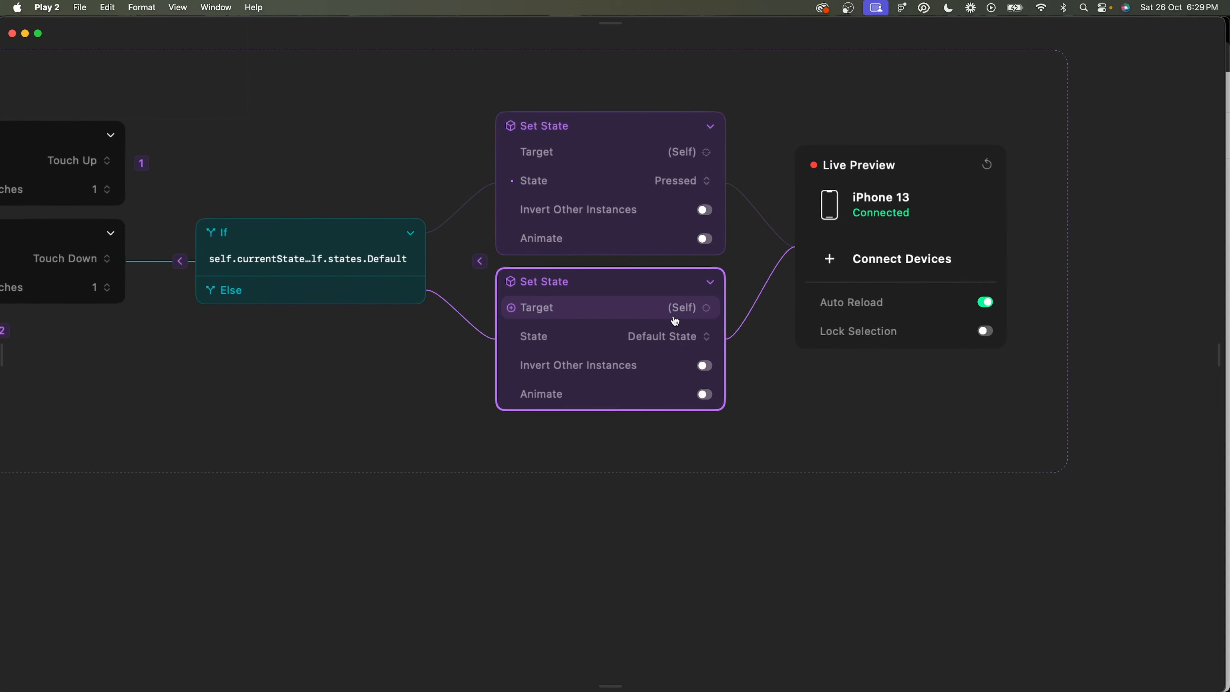
pyautogui.click(668, 336)
pyautogui.click(656, 397)
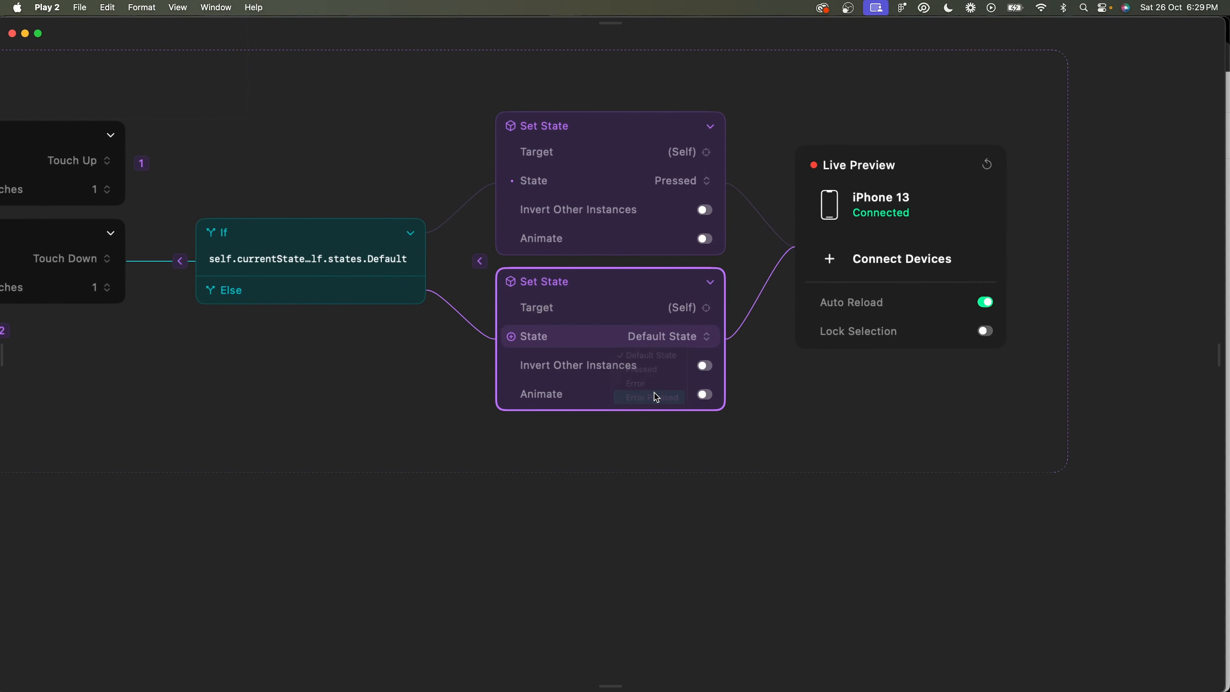
pyautogui.click(598, 468)
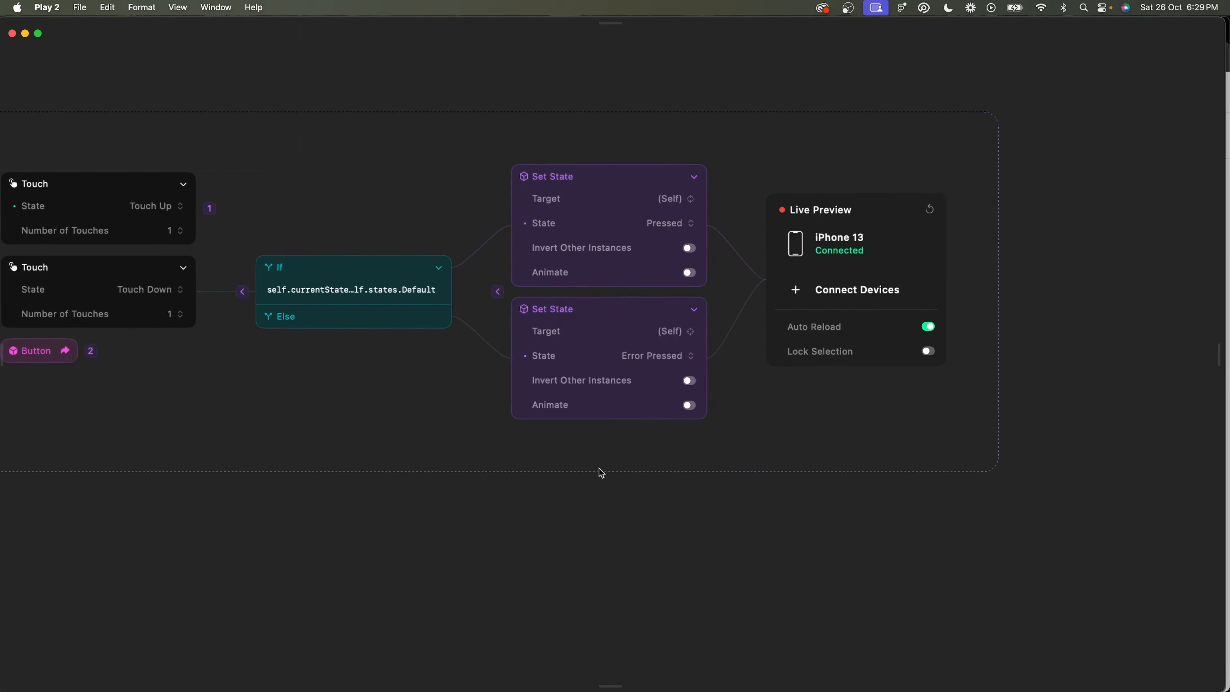
# Collapse the CHECK button's Touch branches and move the Touch Down trigger above the Touch Up trigger.
pyautogui.click(604, 395)
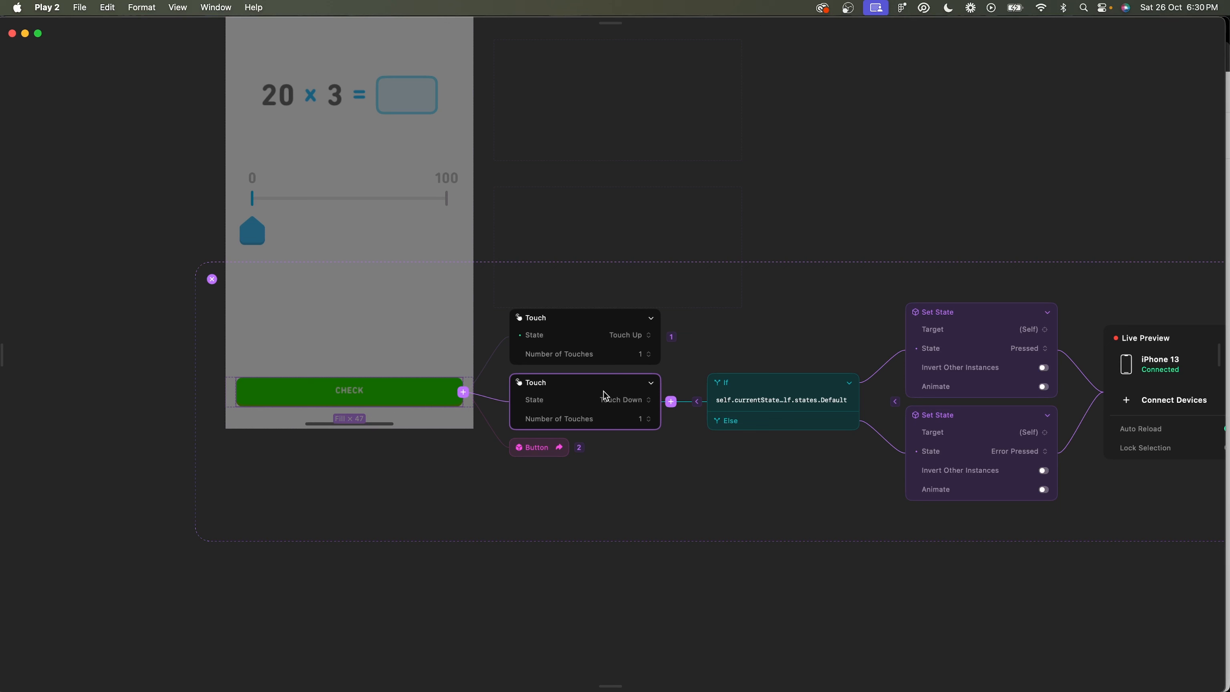
pyautogui.click(674, 340)
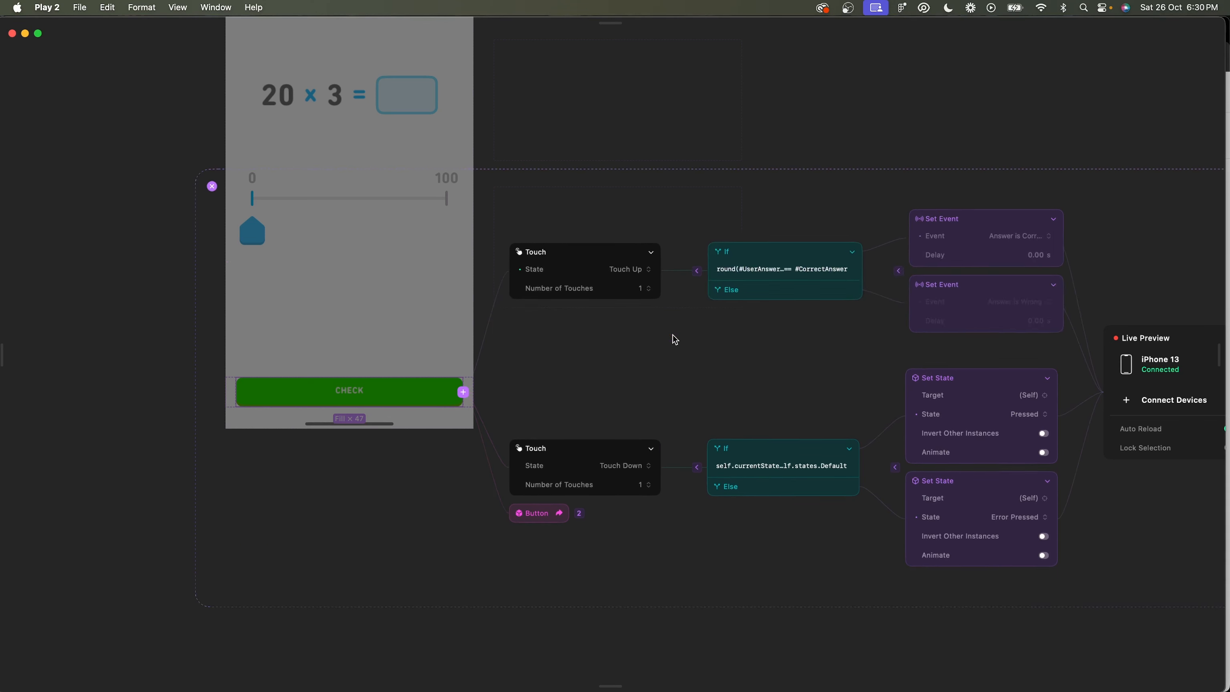
pyautogui.click(696, 272)
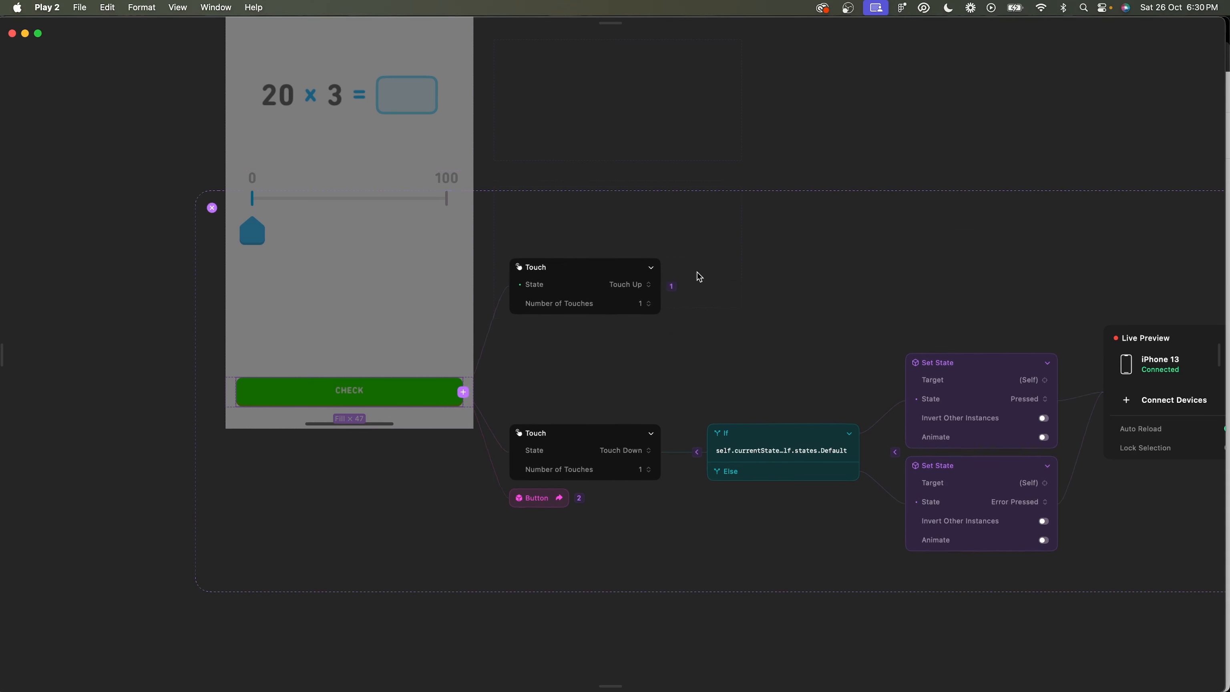
pyautogui.click(700, 404)
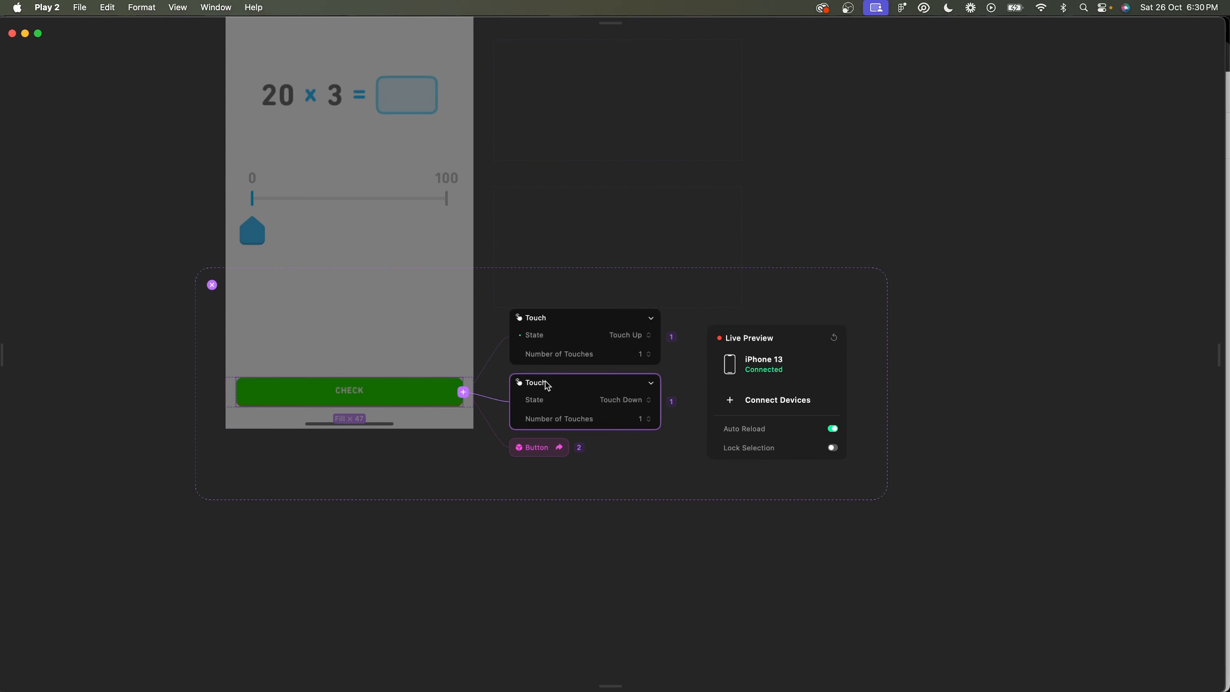
pyautogui.moveTo(544, 381); pyautogui.dragTo(549, 305)
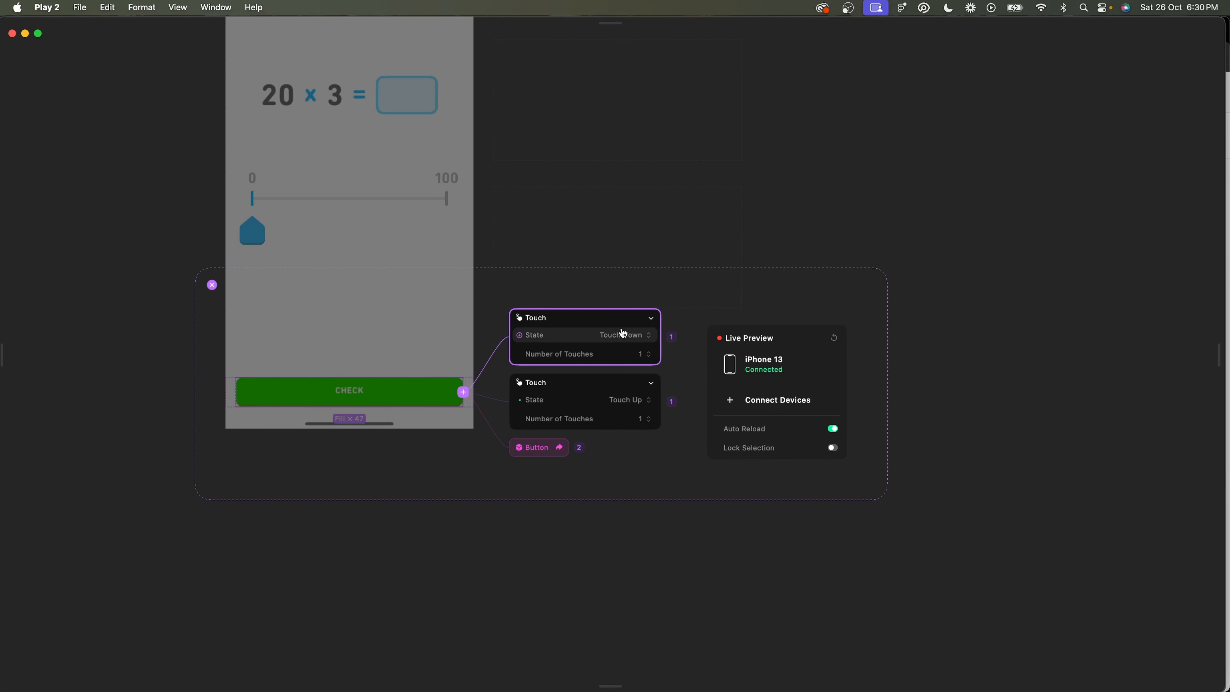
# Expand the Touch Up trigger's branch and add a second Condition alongside its existing answer check.
pyautogui.click(672, 401)
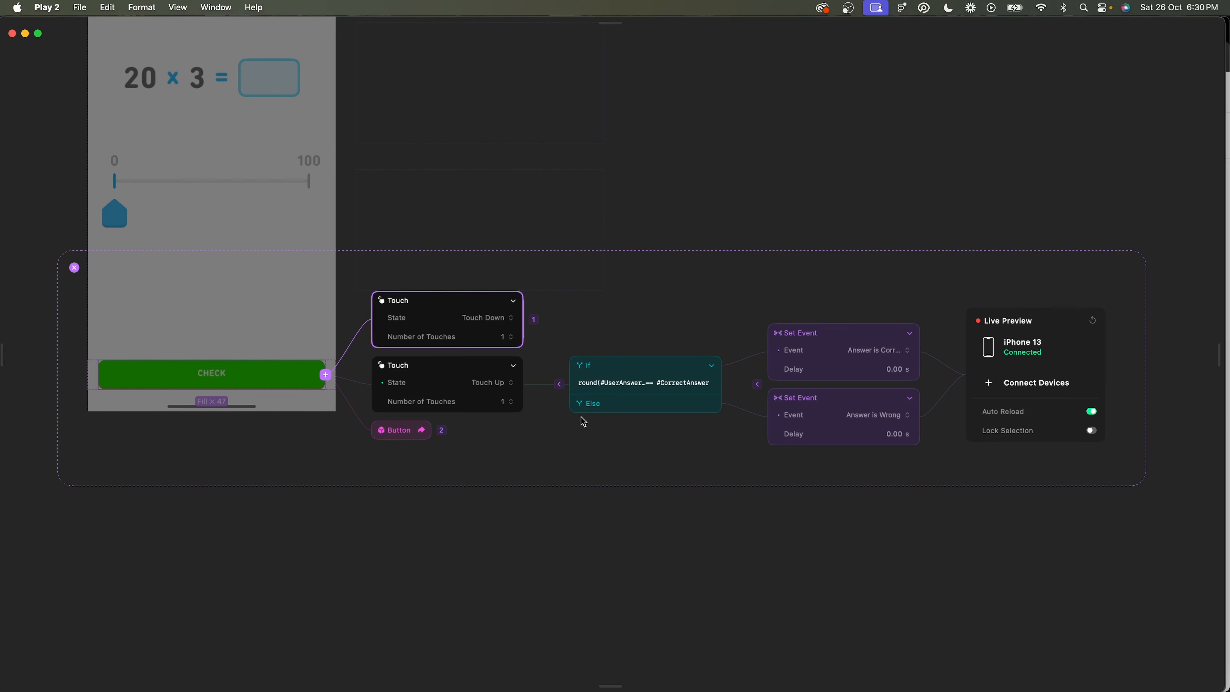
pyautogui.scroll(3, 582, 420)
pyautogui.hscroll(-3, 507, 397)
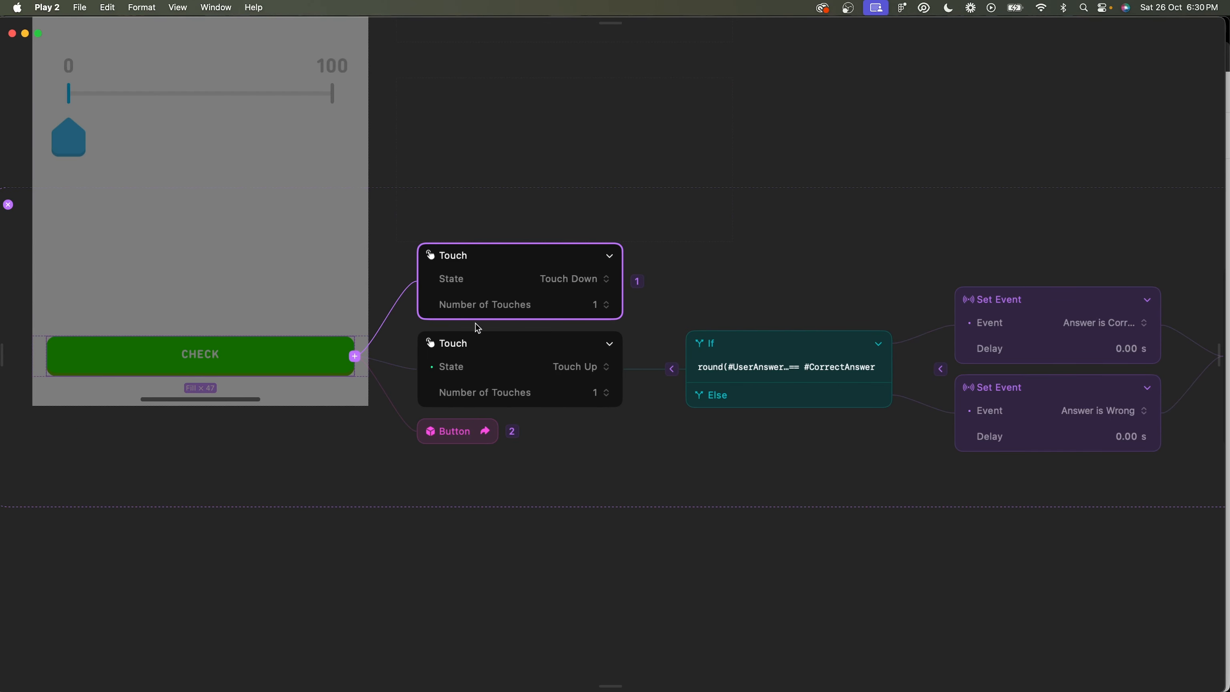
pyautogui.hscroll(-1, 467, 388)
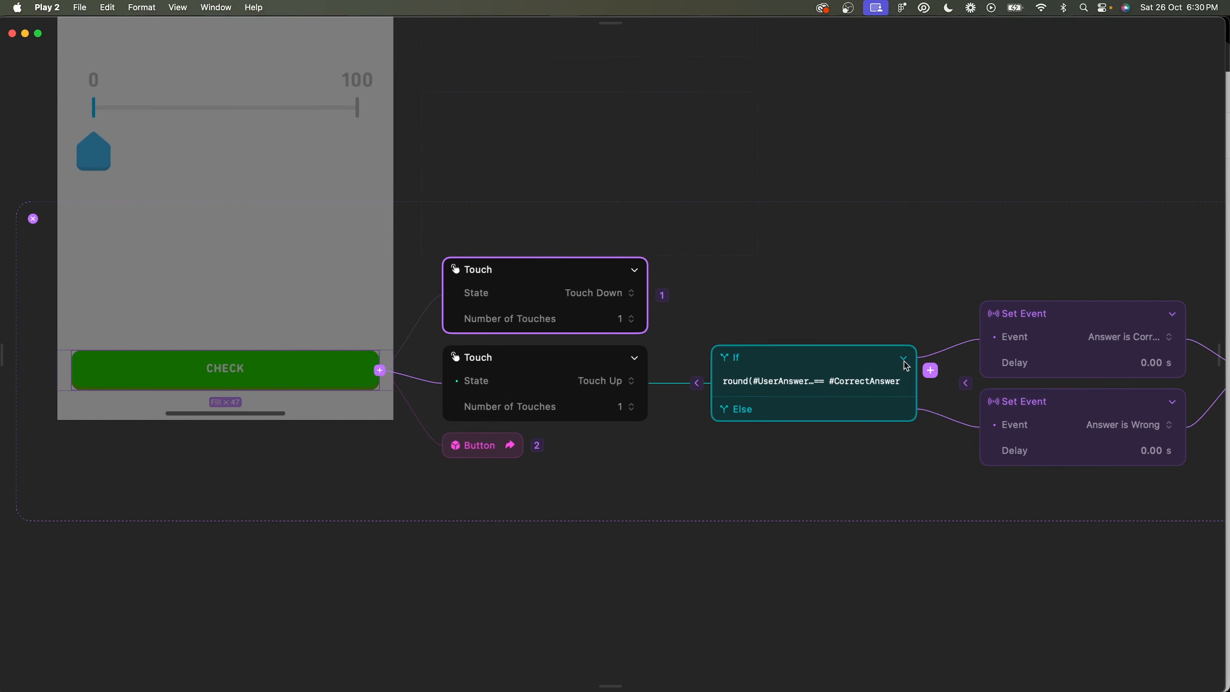
pyautogui.click(1122, 337)
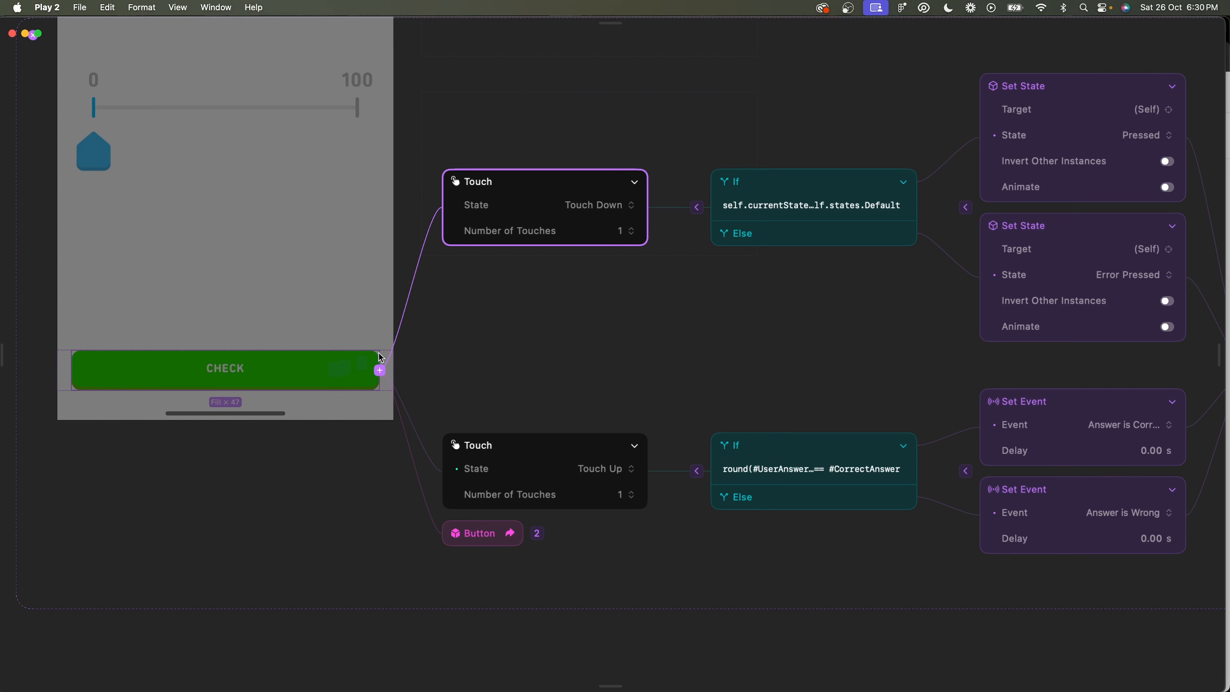
pyautogui.click(696, 207)
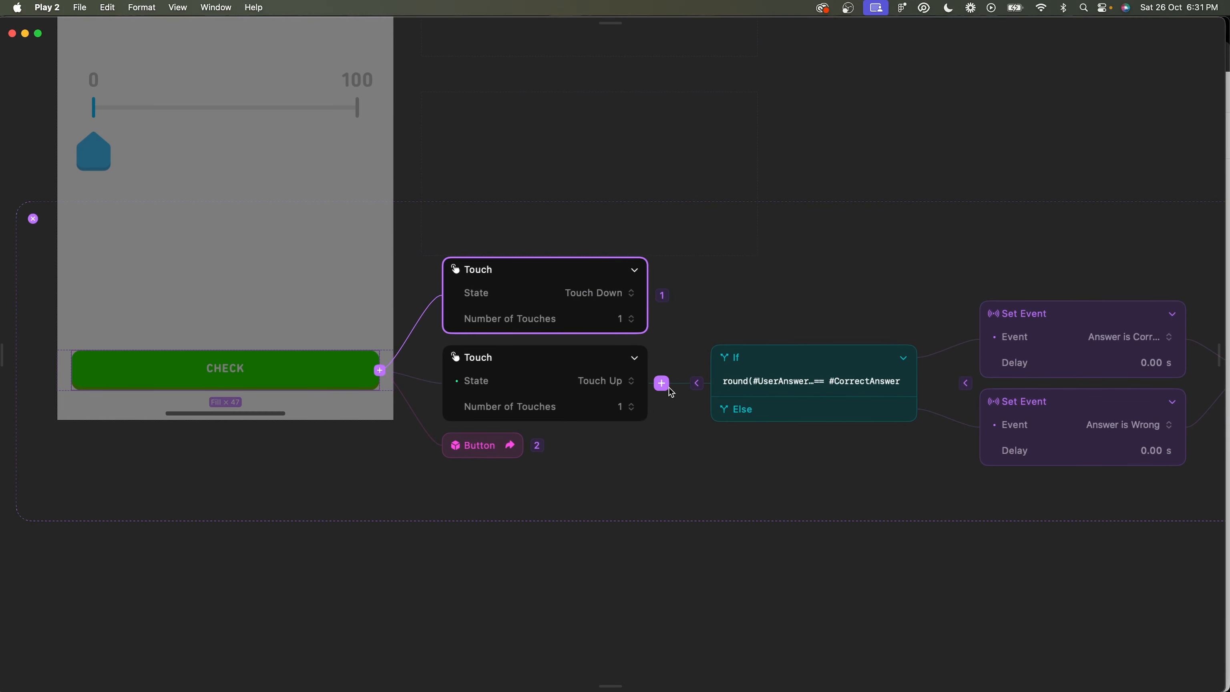
pyautogui.click(661, 382)
pyautogui.write('cln')
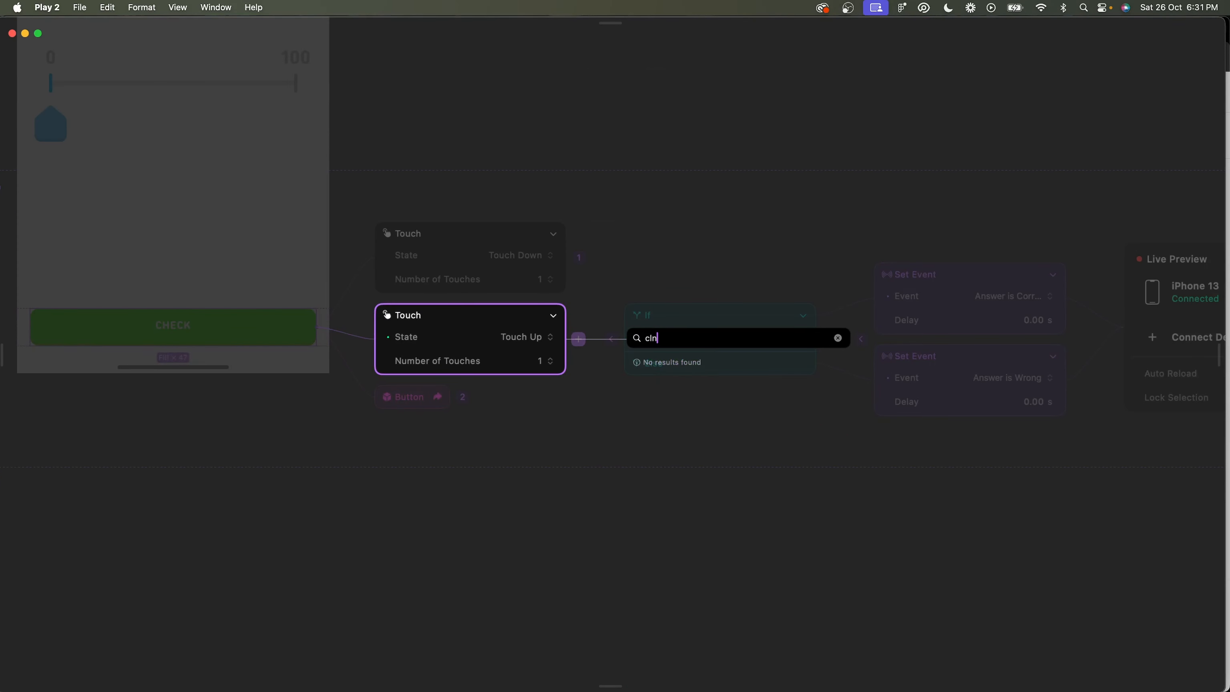
pyautogui.press('BackSpace')
pyautogui.press('Down')
pyautogui.press('Return')
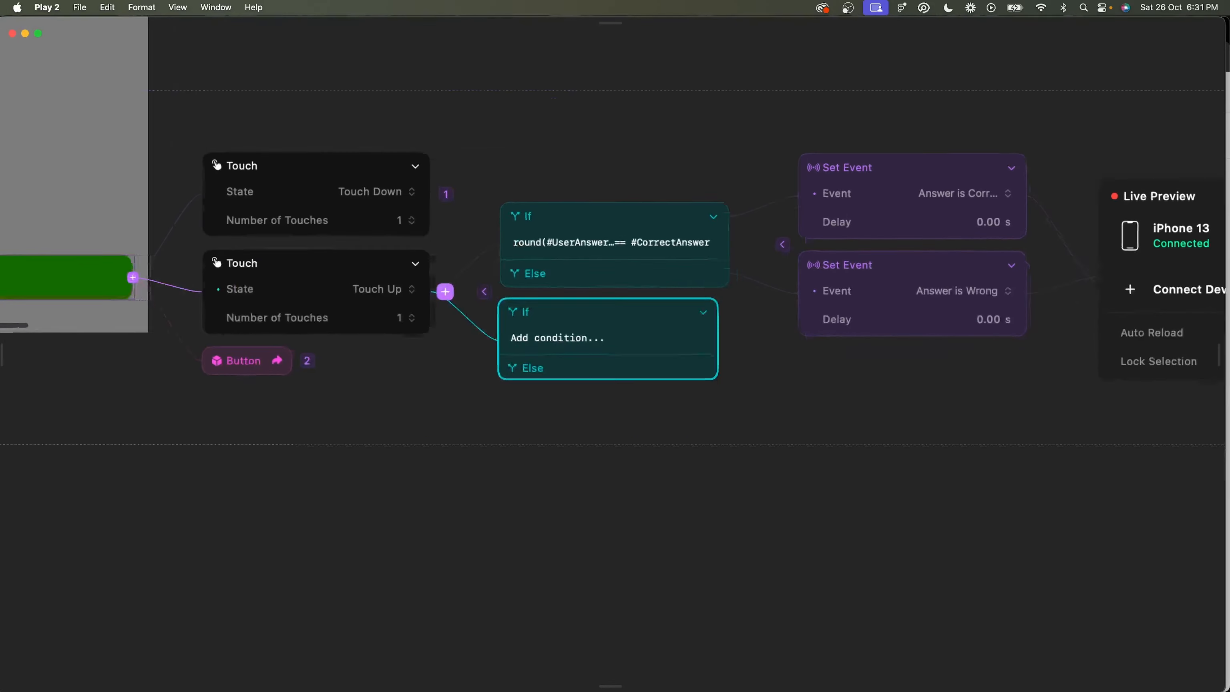
pyautogui.hscroll(-6, 667, 274)
pyautogui.scroll(2, 667, 275)
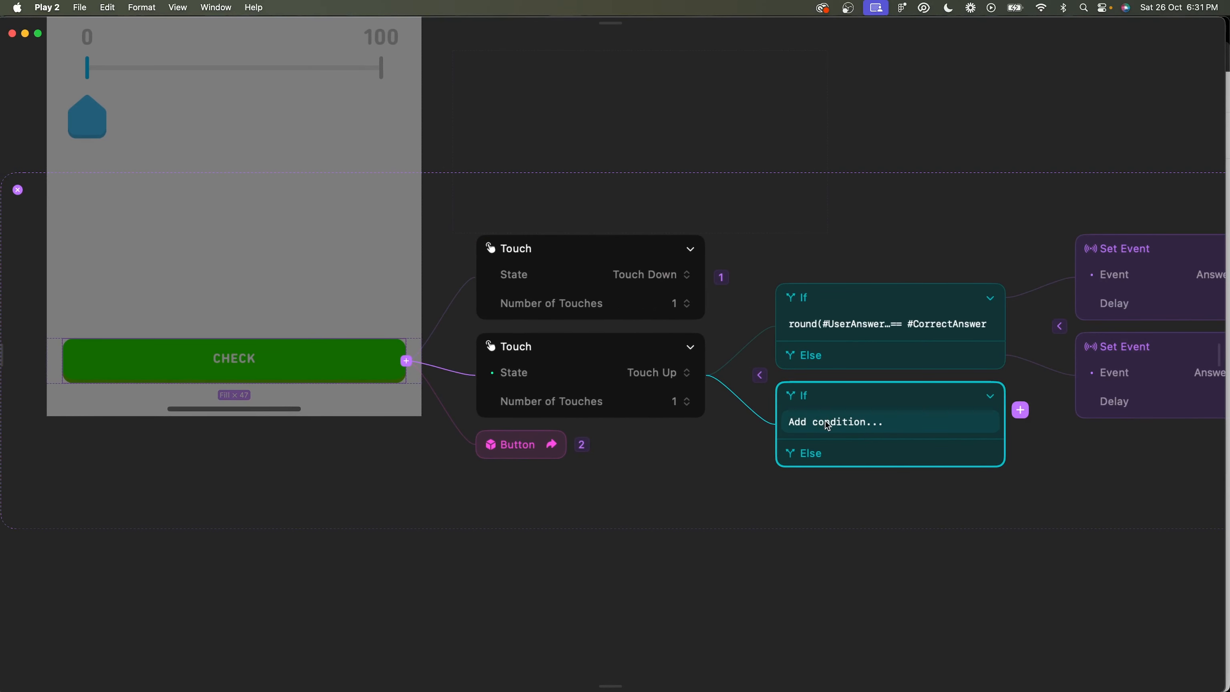
# Set the new Touch Up condition to self.currentState == self.states.Pressed.
pyautogui.click(826, 421)
pyautogui.write('self')
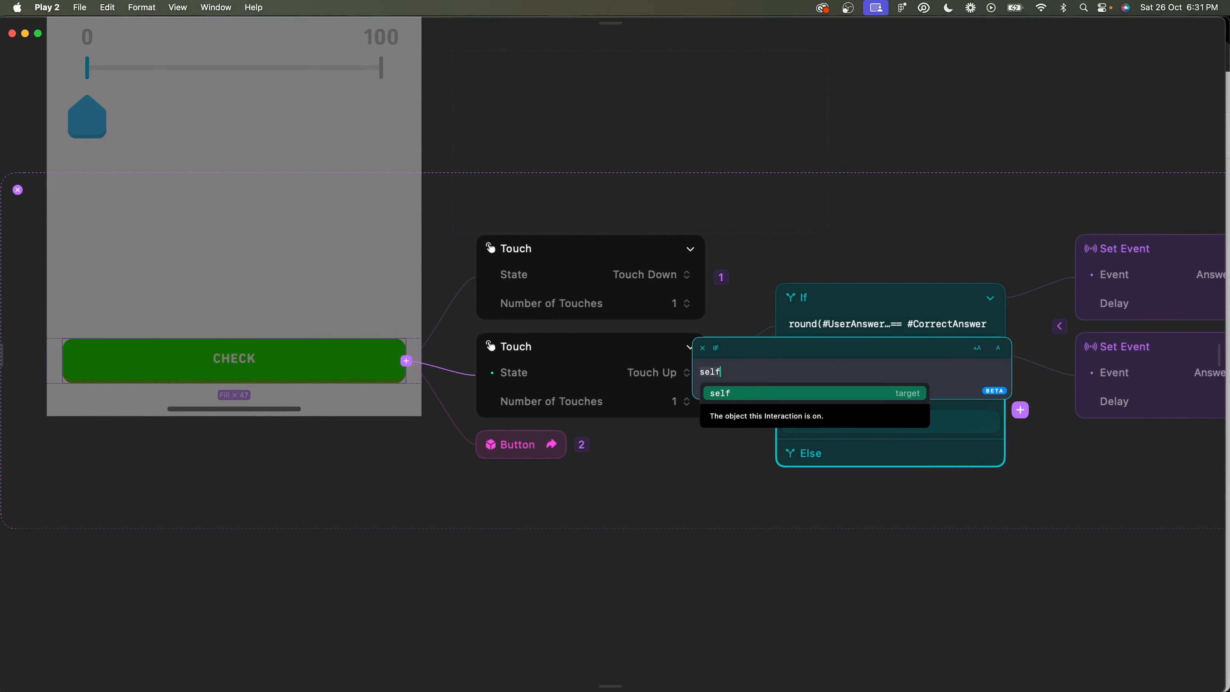
pyautogui.write('.cu')
pyautogui.press('Return')
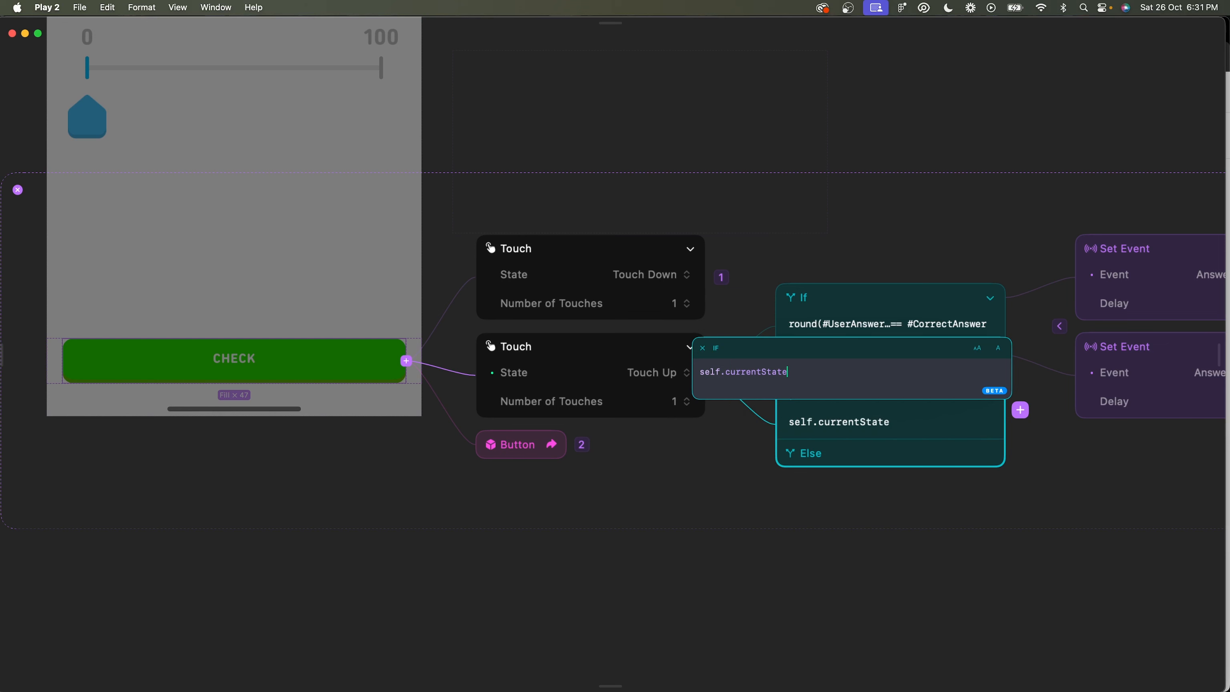
pyautogui.write('== self/')
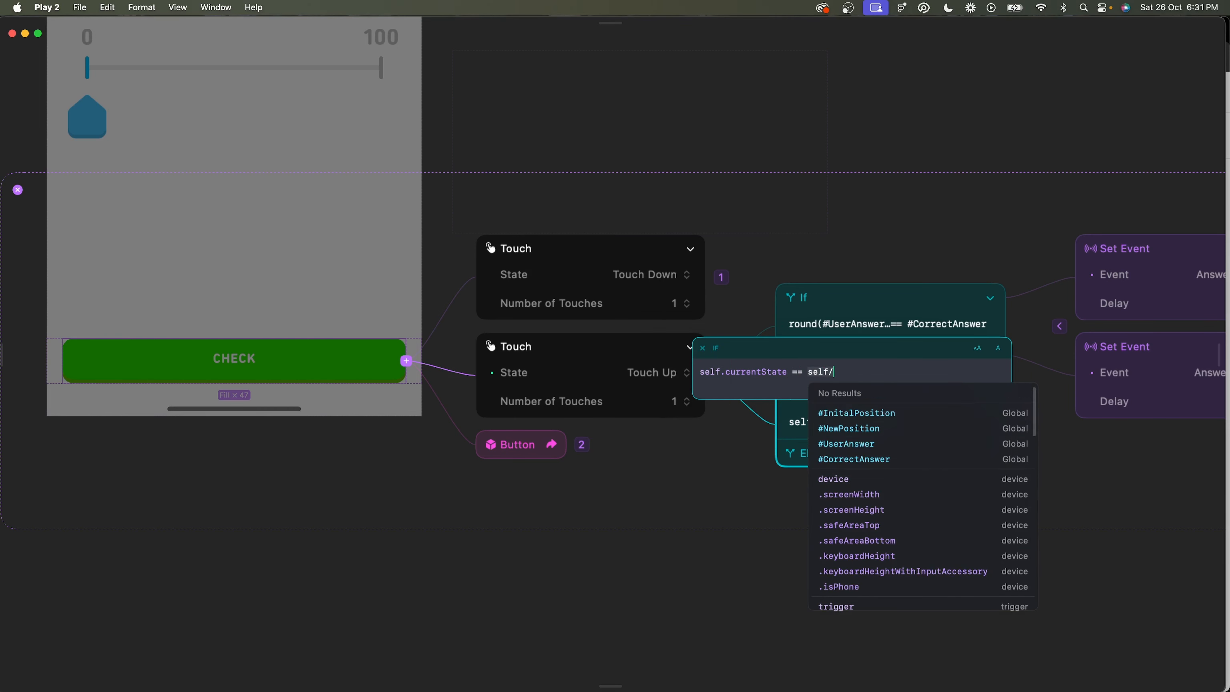
pyautogui.press('BackSpace')
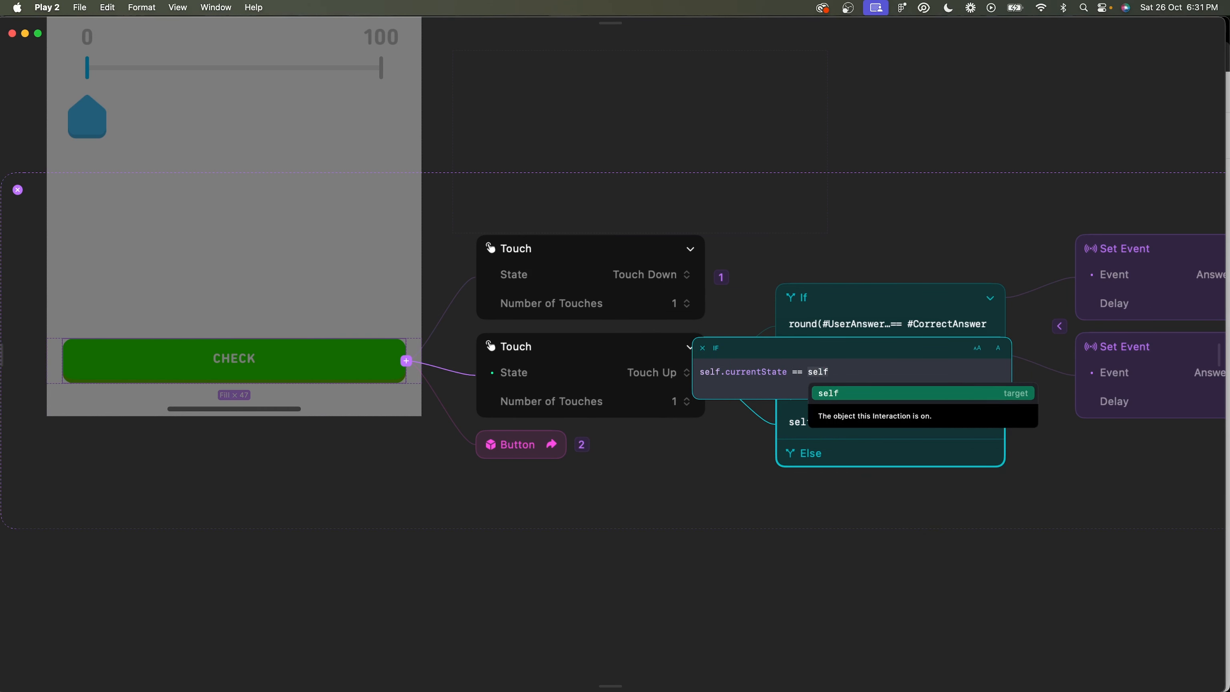
pyautogui.write('.stat')
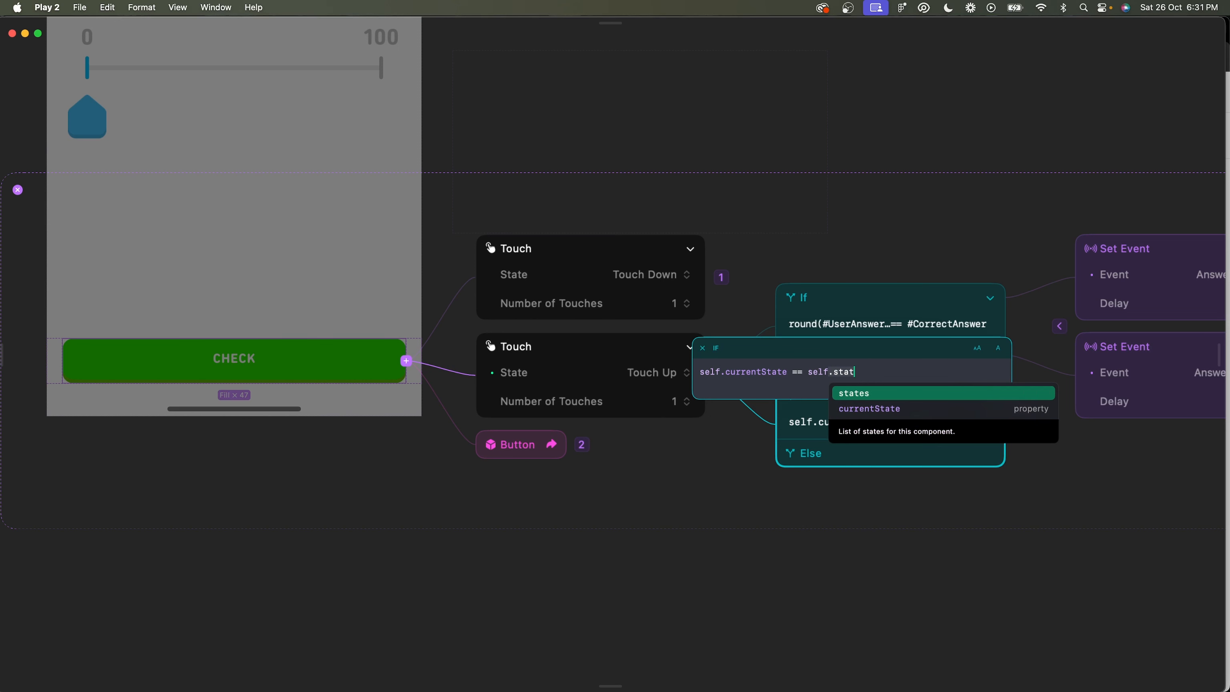
pyautogui.press('Return')
pyautogui.write('.')
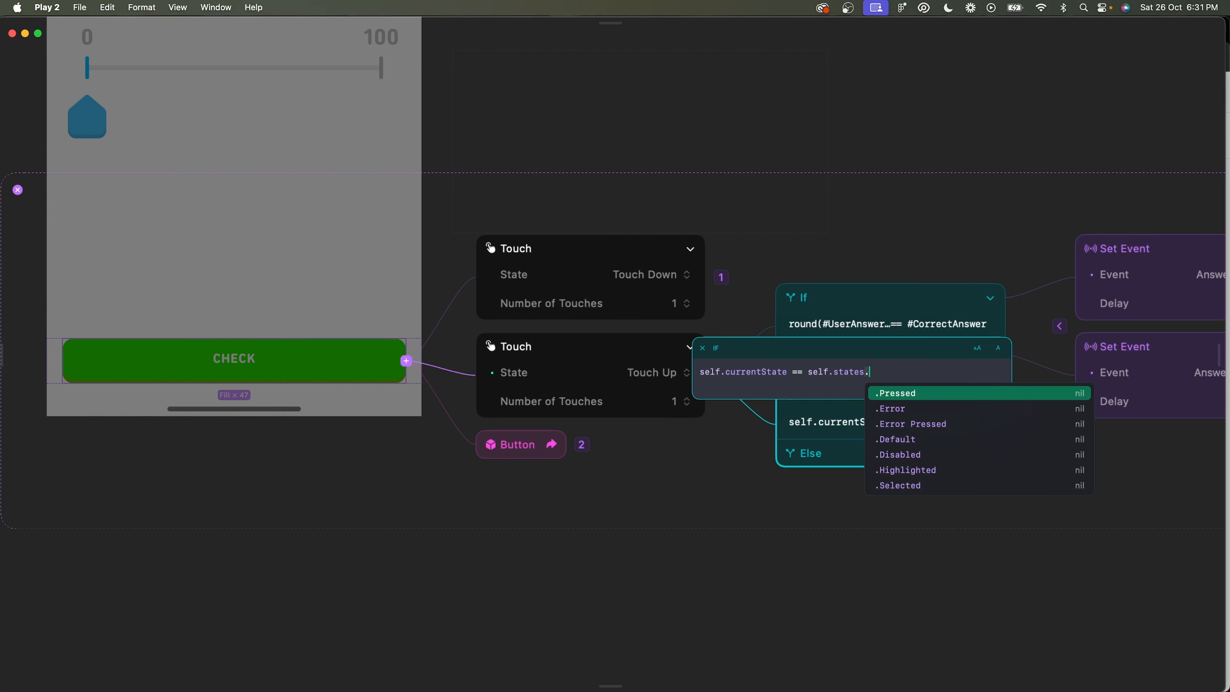
pyautogui.write('P')
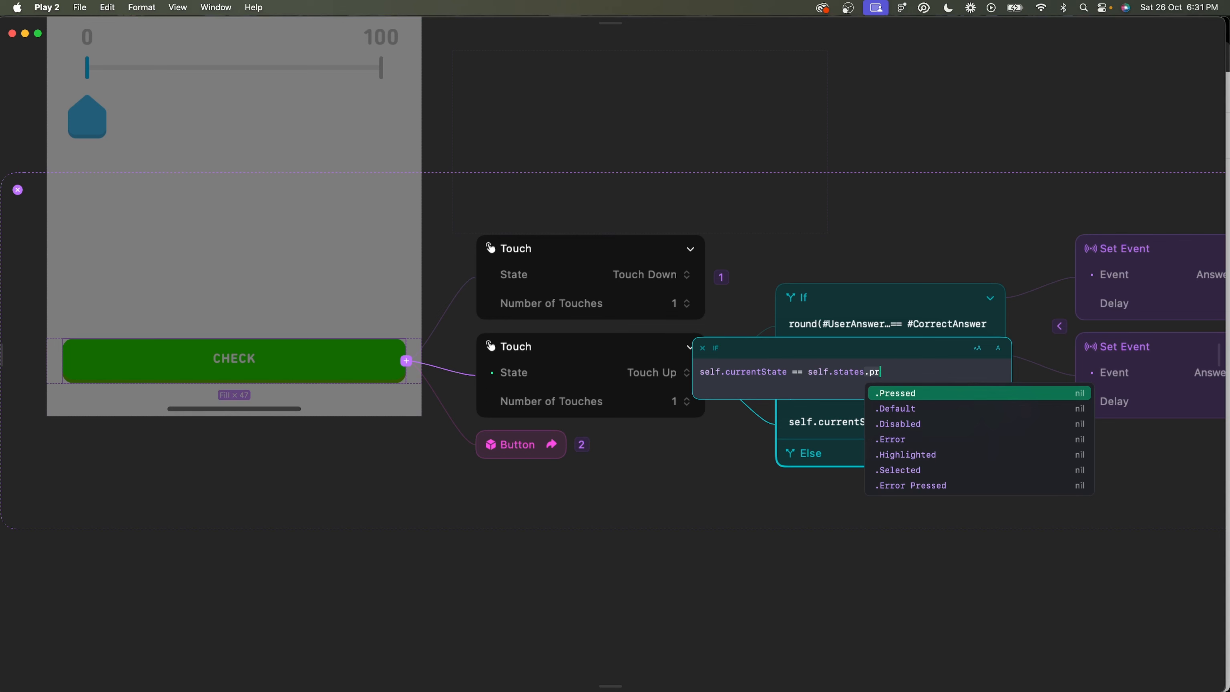
pyautogui.press('Return')
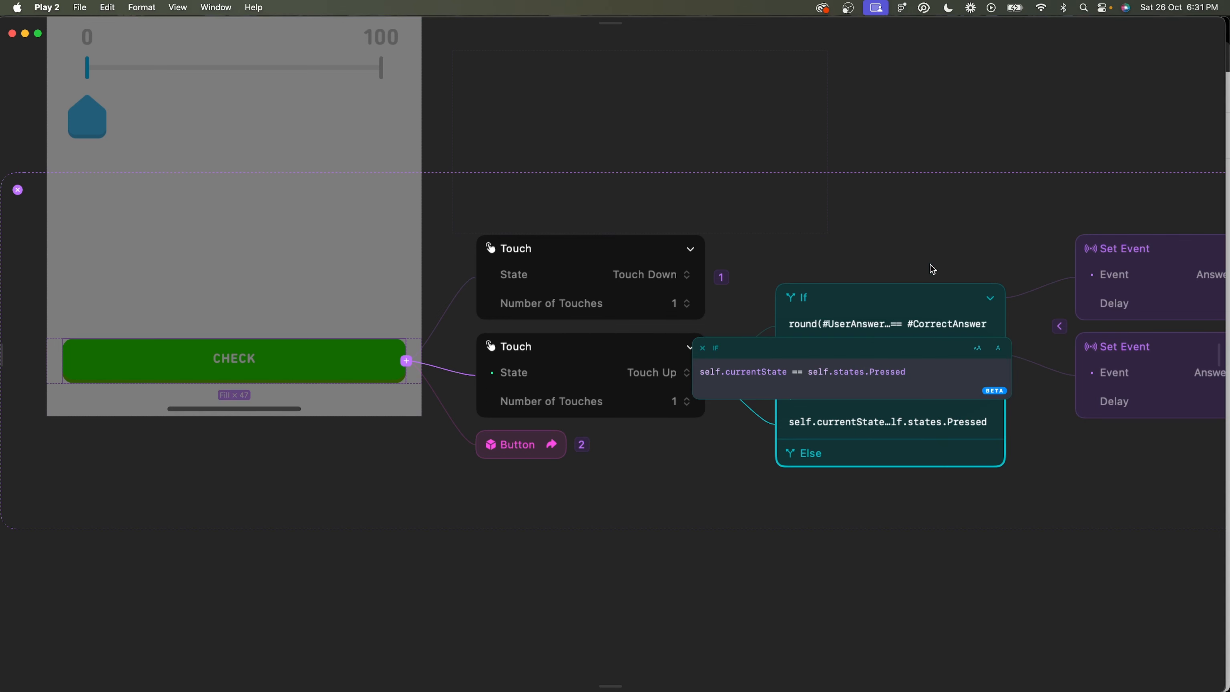
pyautogui.click(914, 242)
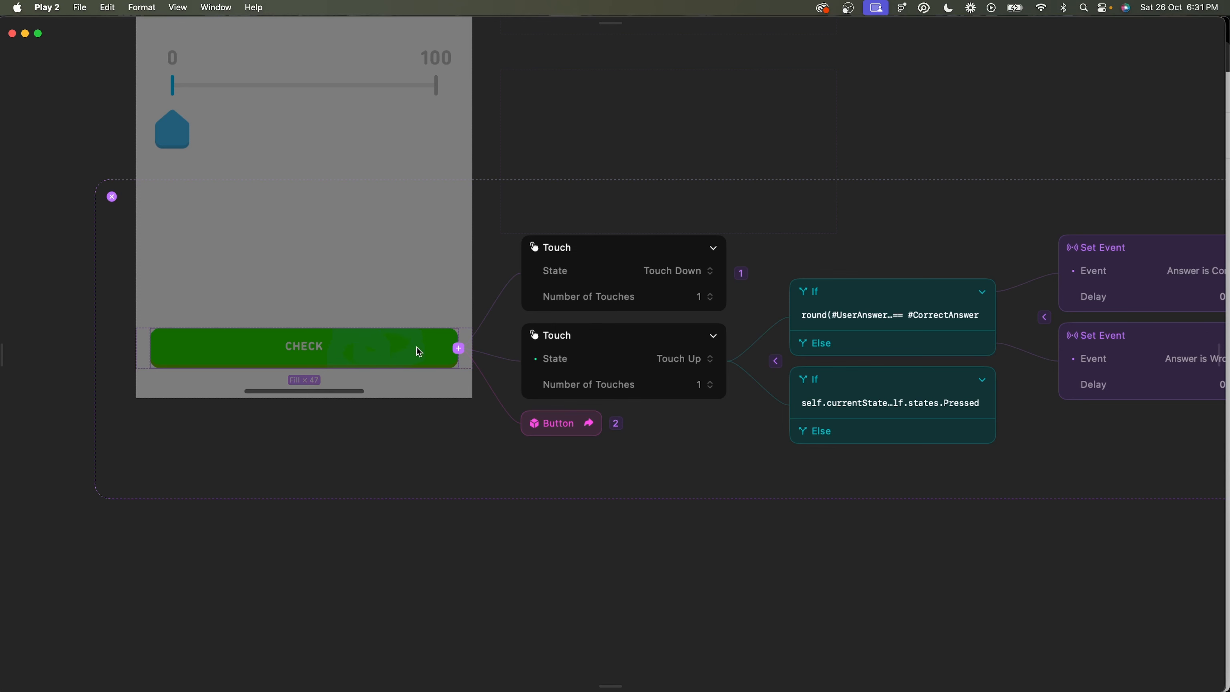
# Move the answer-check condition, with its Set Event actions, into the If branch of the Pressed state condition.
pyautogui.hscroll(3, 719, 369)
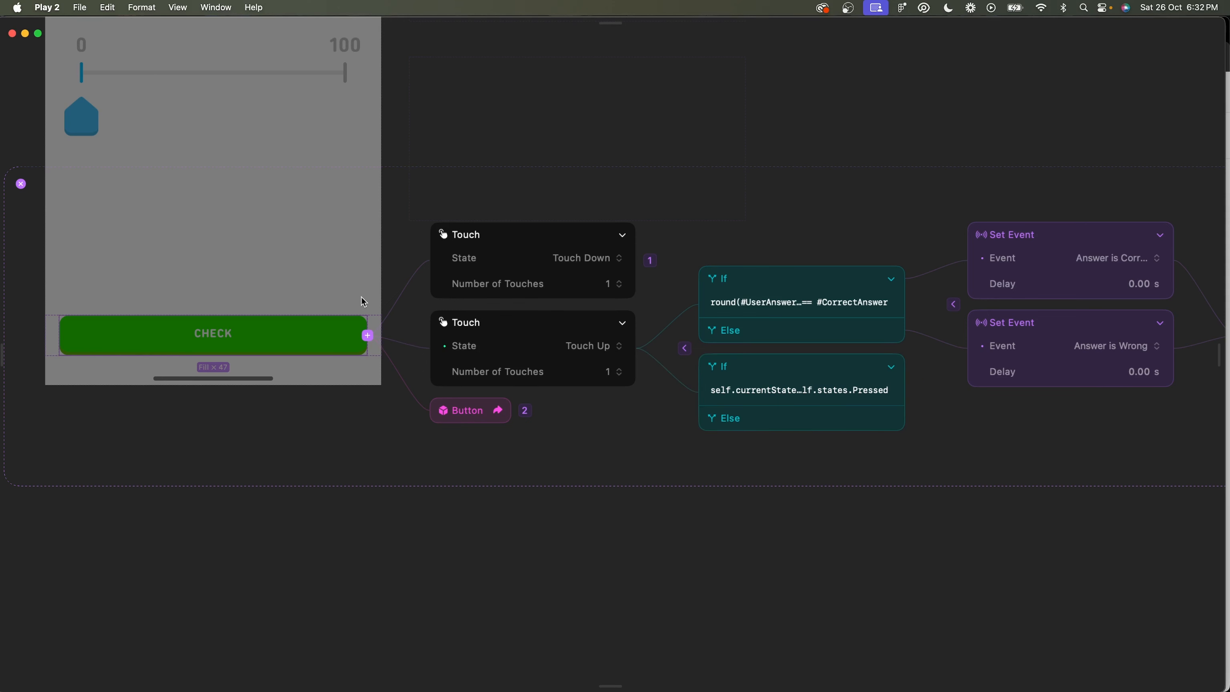
pyautogui.moveTo(732, 279); pyautogui.dragTo(855, 314)
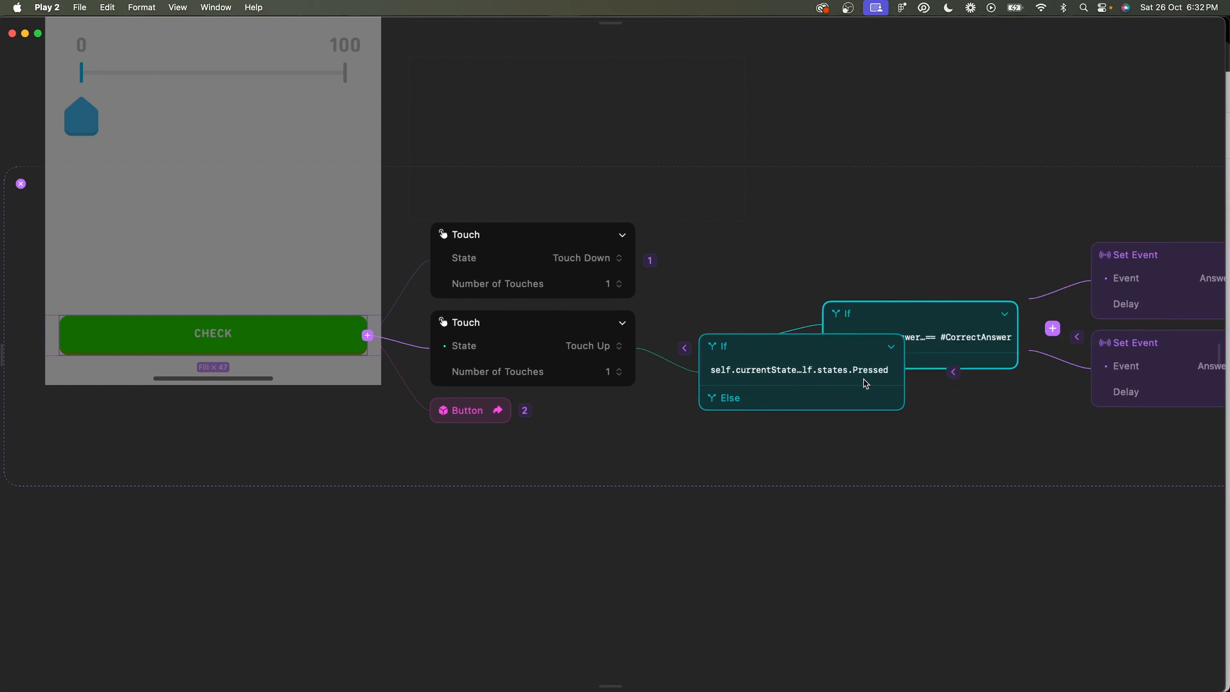
pyautogui.hscroll(3, 936, 361)
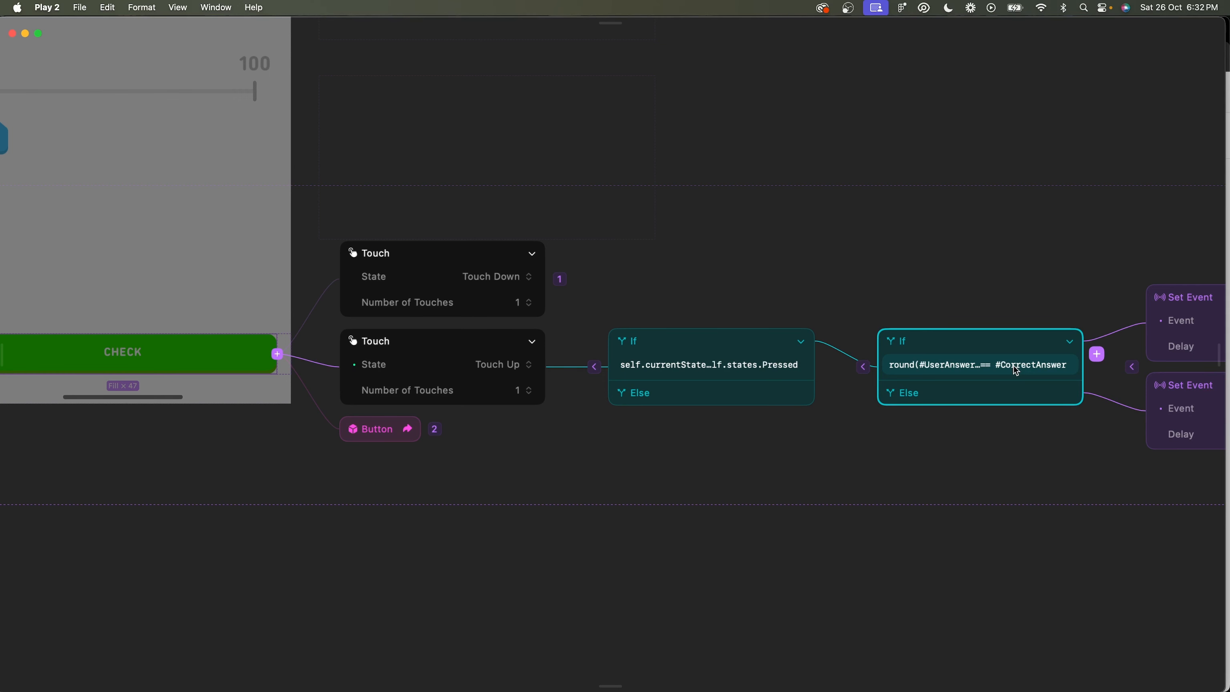
pyautogui.hscroll(4, 1015, 370)
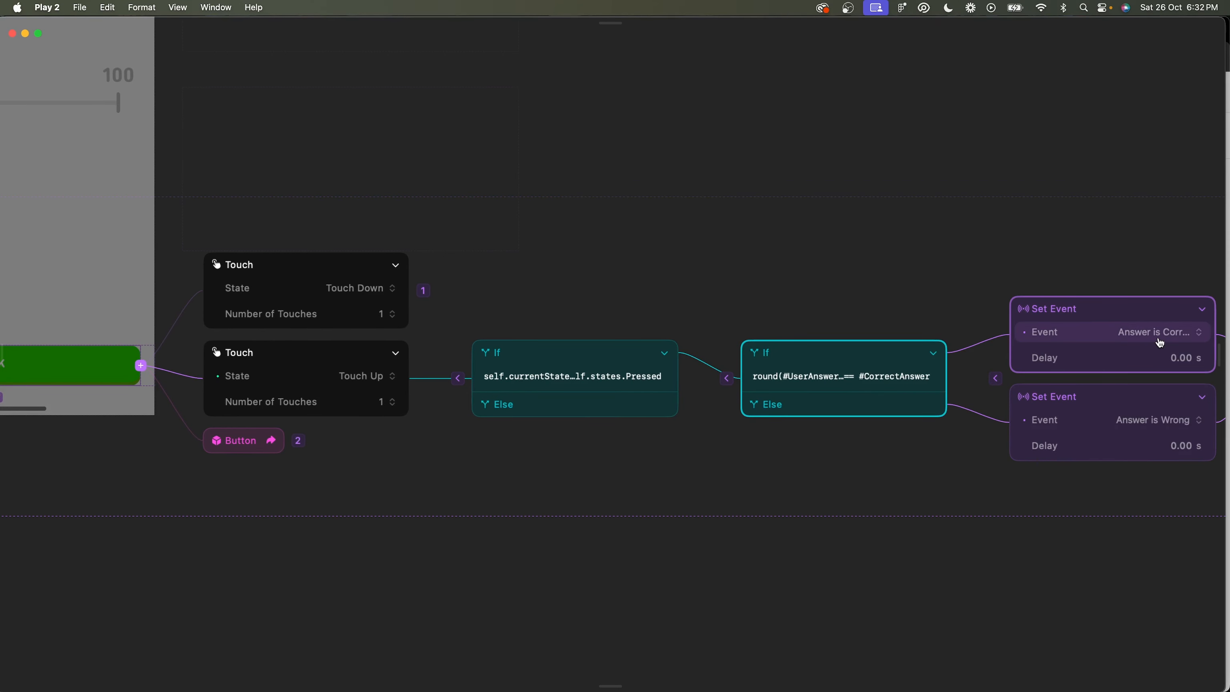
pyautogui.hscroll(-3, 837, 458)
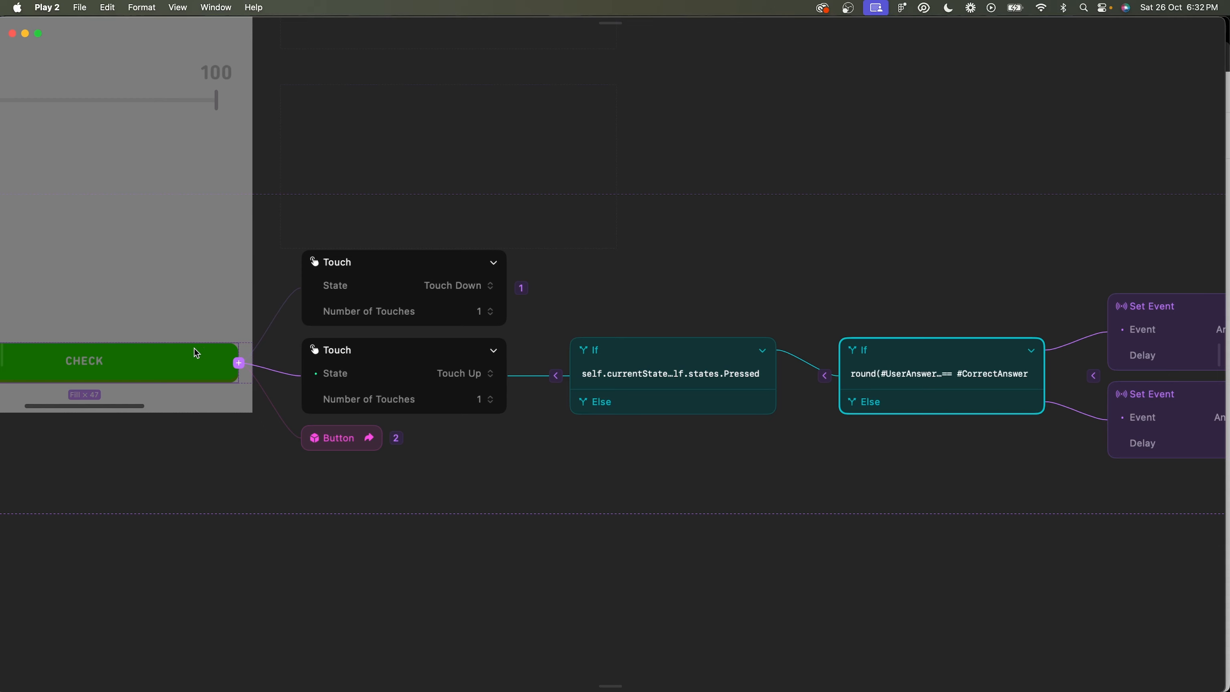
pyautogui.click(788, 409)
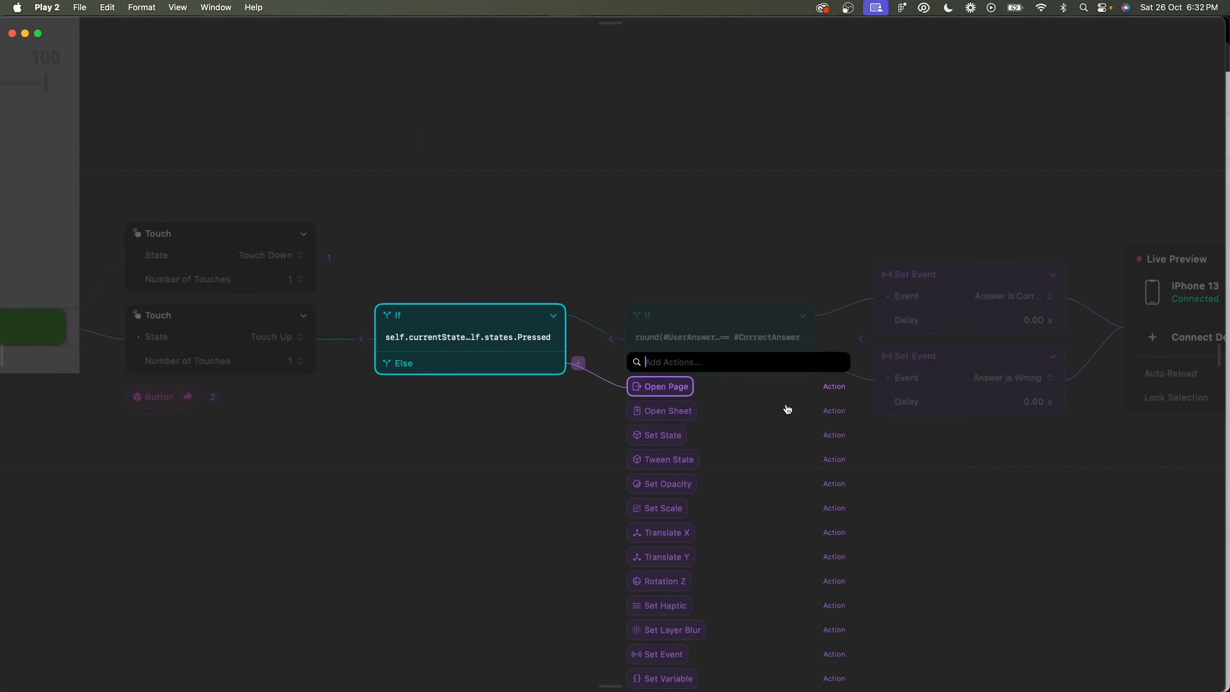
pyautogui.click(585, 418)
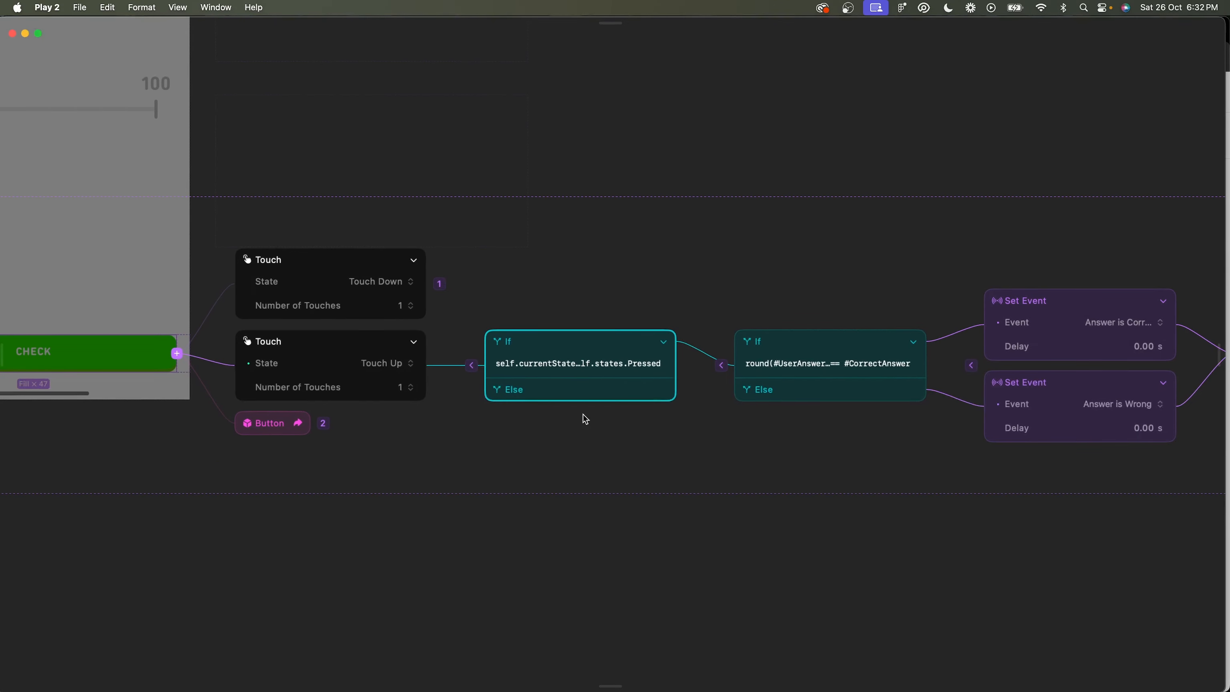
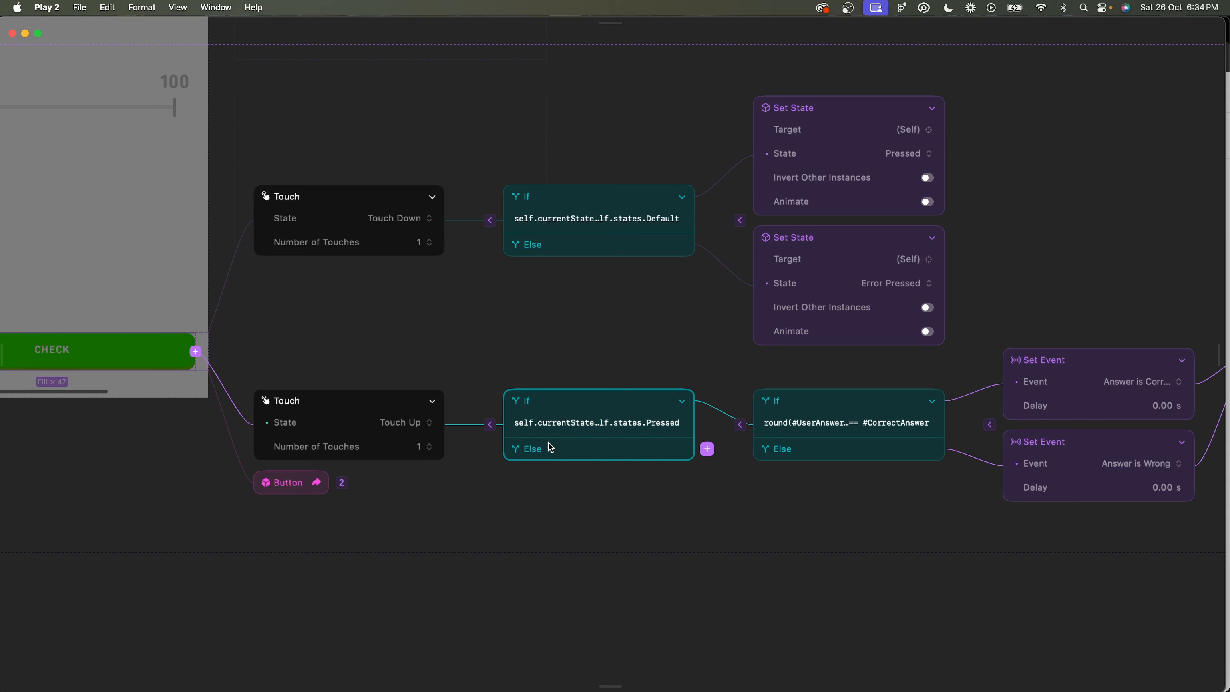
pyautogui.click(405, 444)
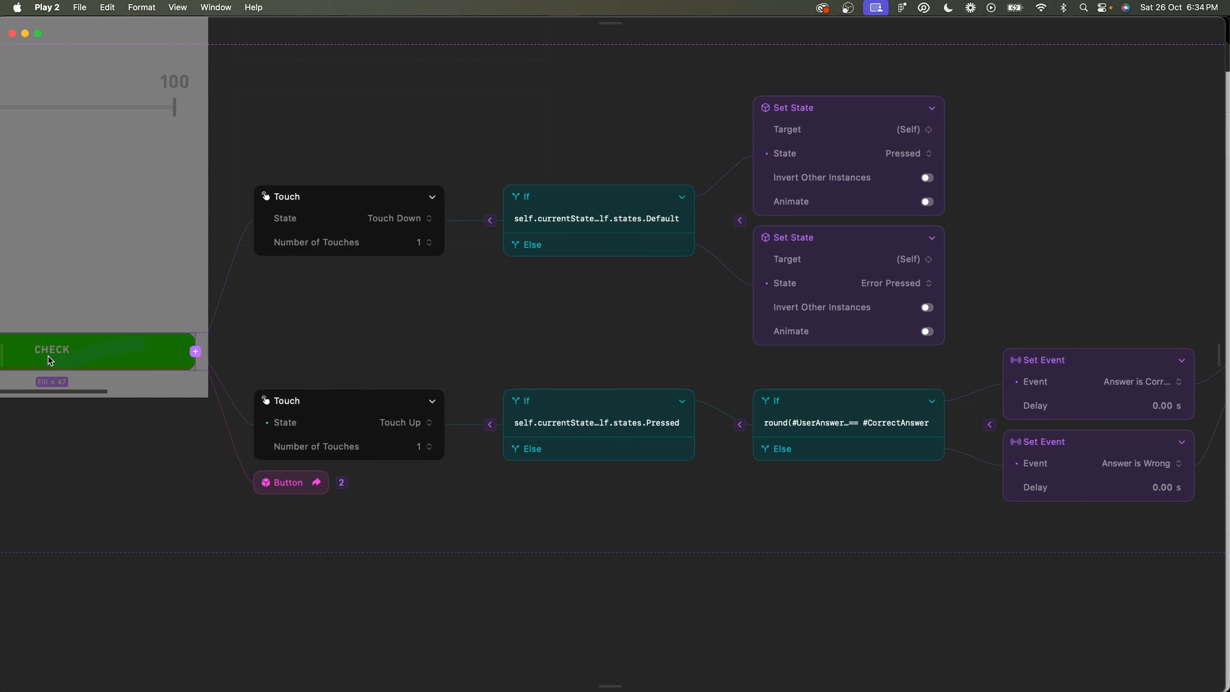
# Add a Set Event action to the Else branch of the Touch Up trigger's Pressed state condition.
pyautogui.click(702, 450)
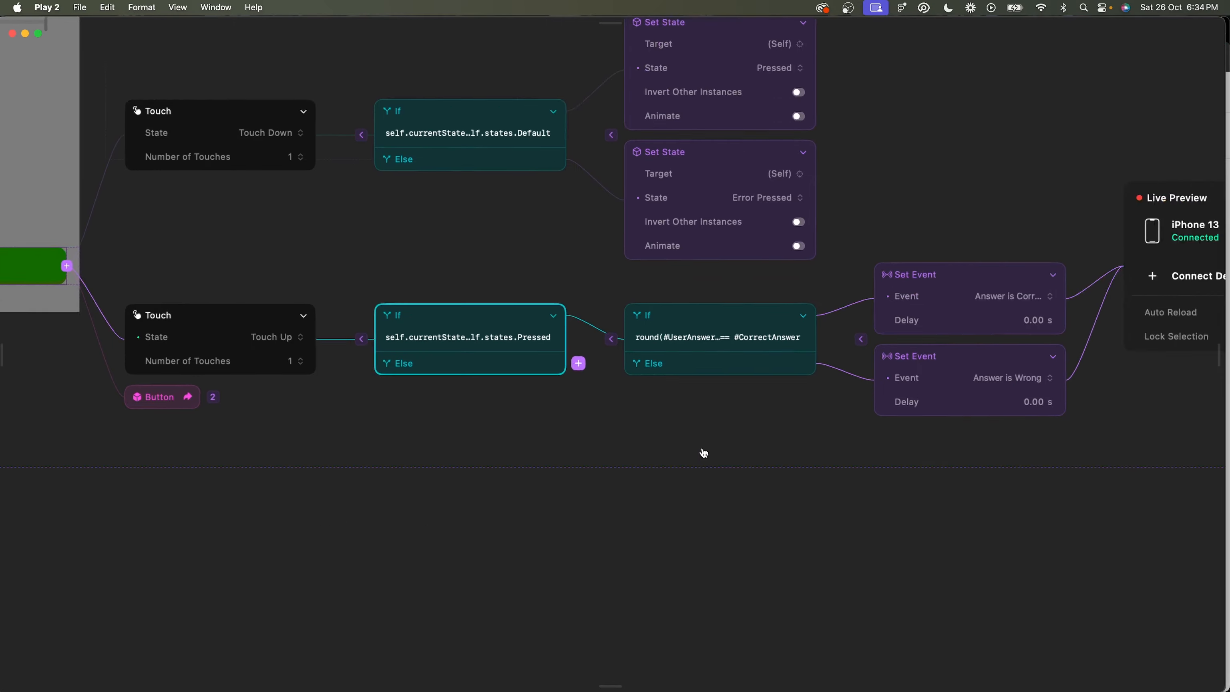
pyautogui.write('set')
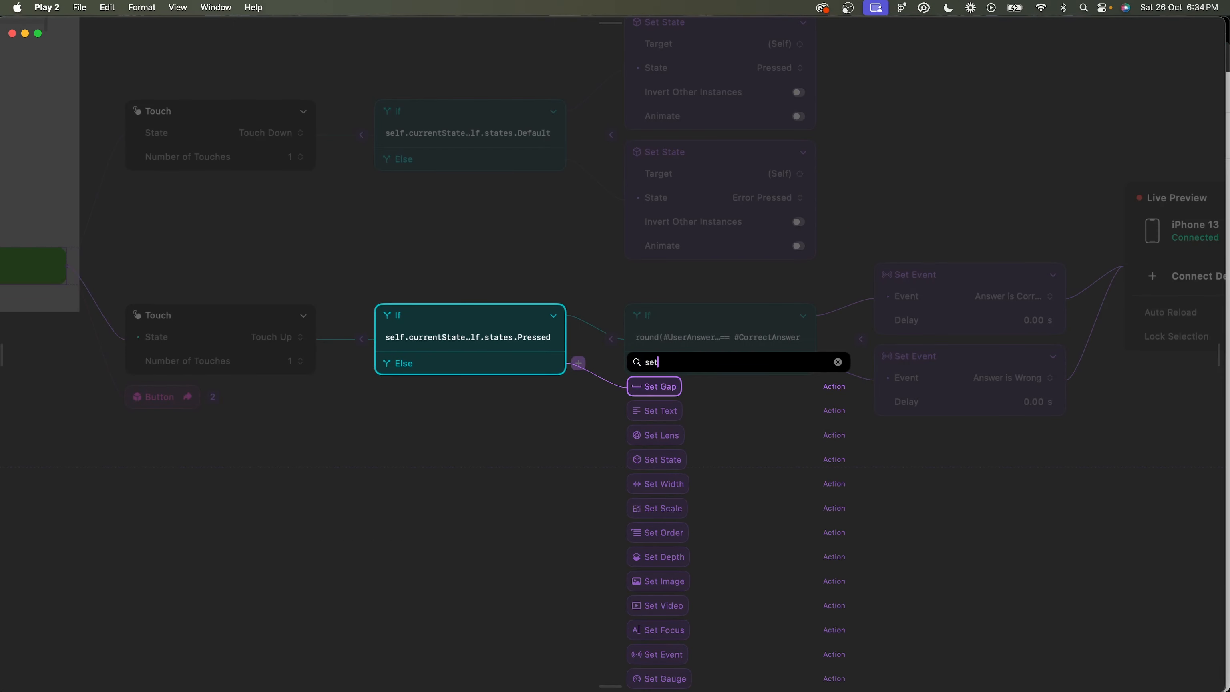
pyautogui.write('ev')
pyautogui.press('Return')
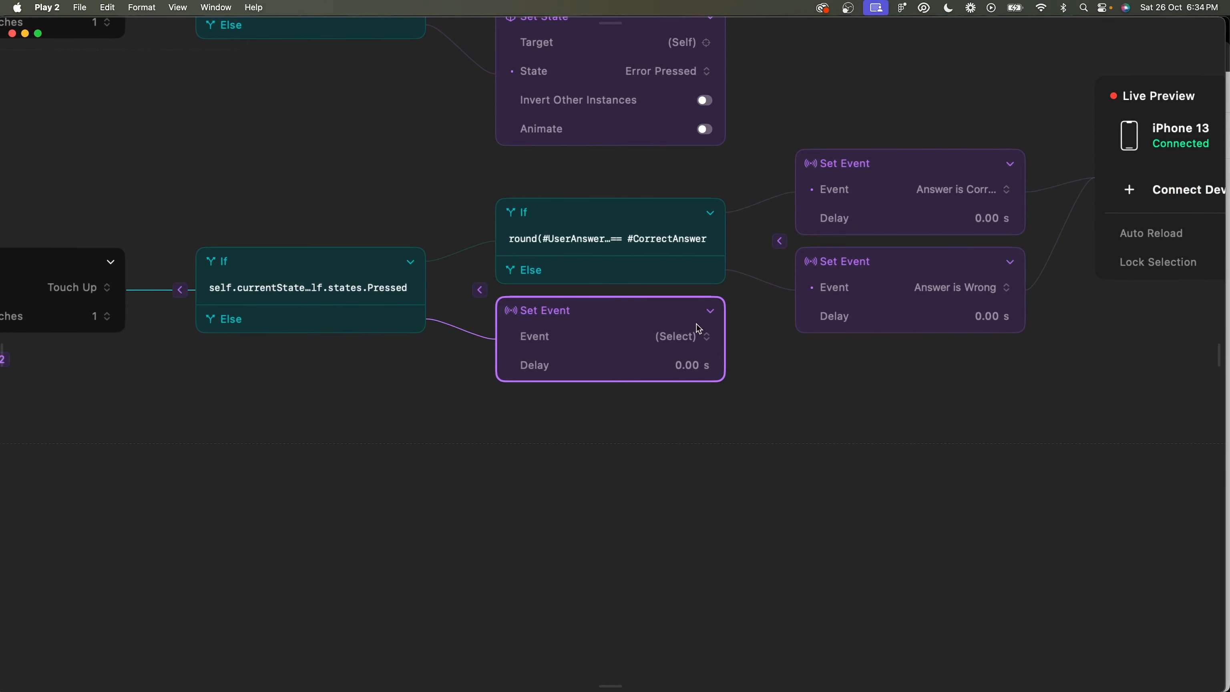
# Create a new custom event named Reset Animation.
pyautogui.click(231, 511)
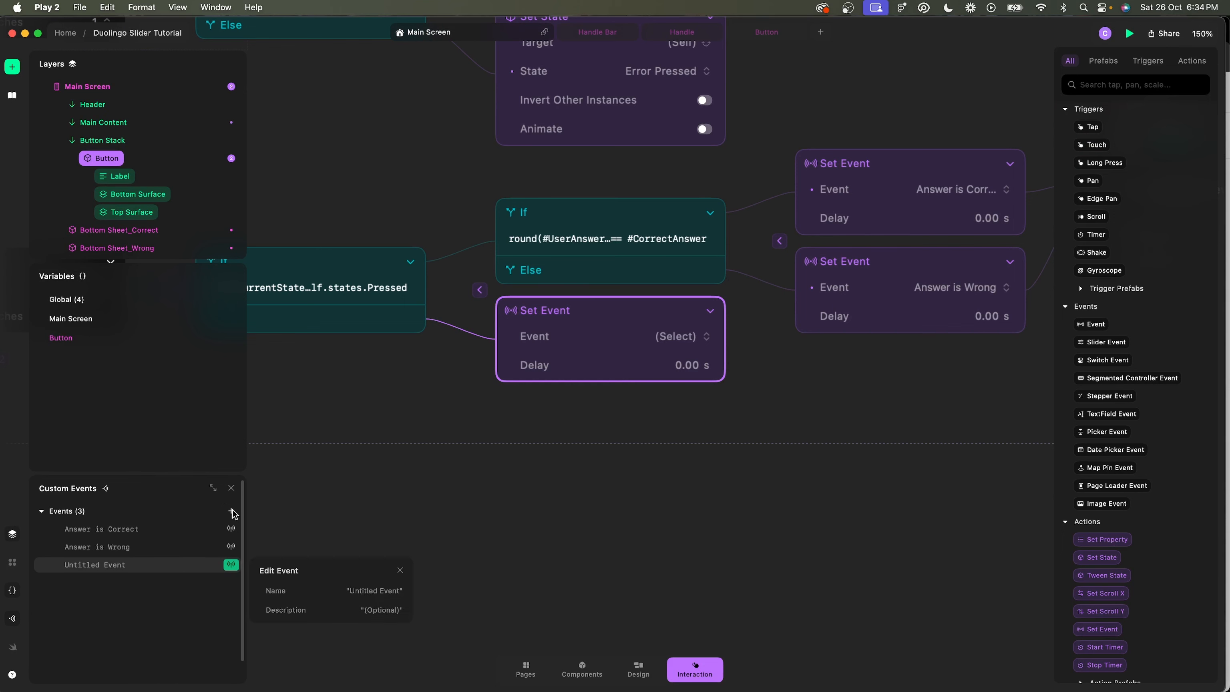
pyautogui.write('Reset Animation')
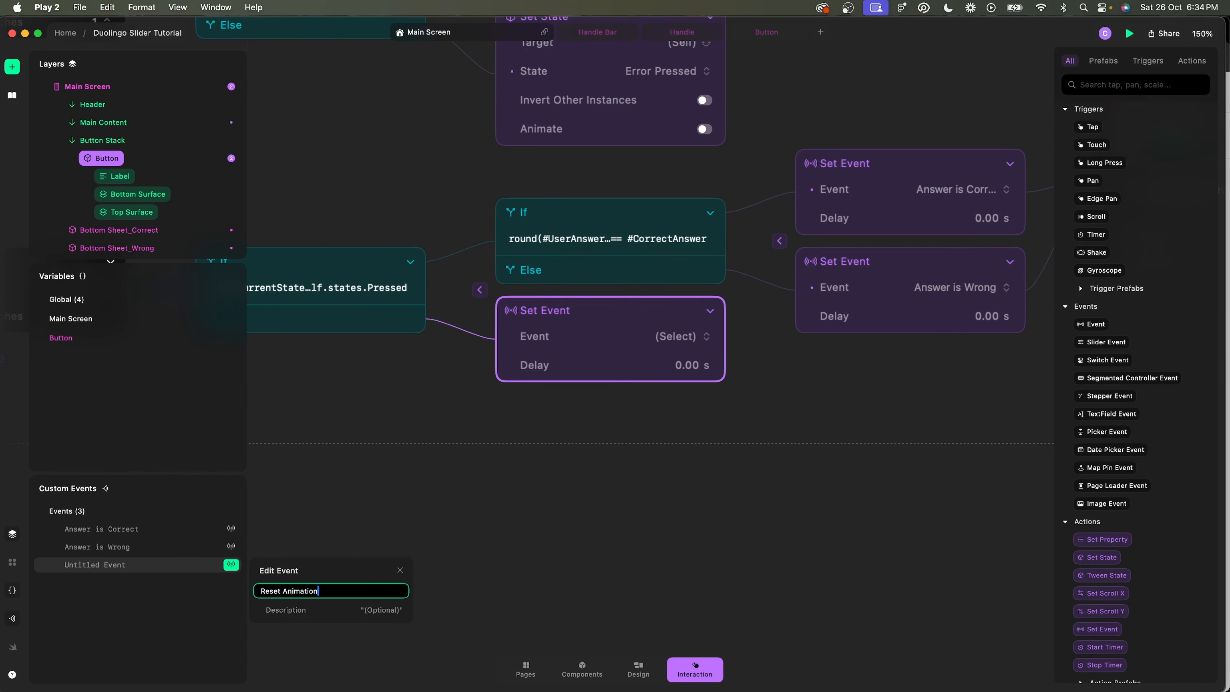
pyautogui.press('Return')
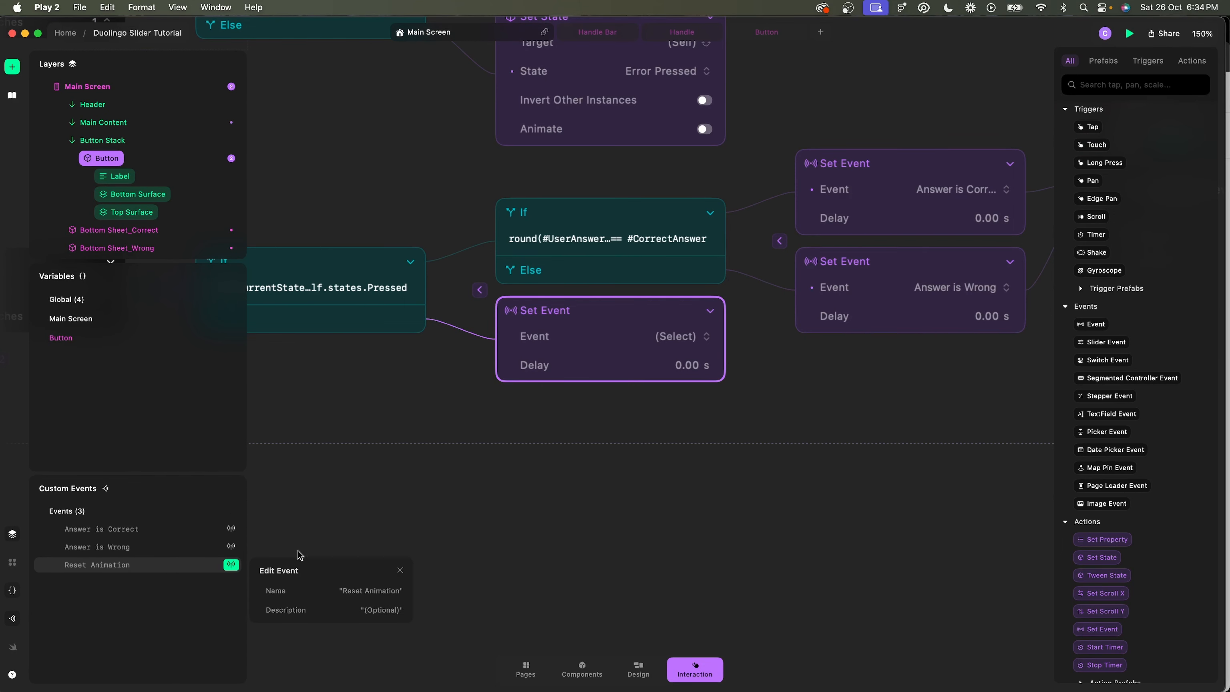
# Assign the Reset Animation event to the Else branch's Set Event action and hide the side panels.
pyautogui.click(687, 336)
pyautogui.click(653, 390)
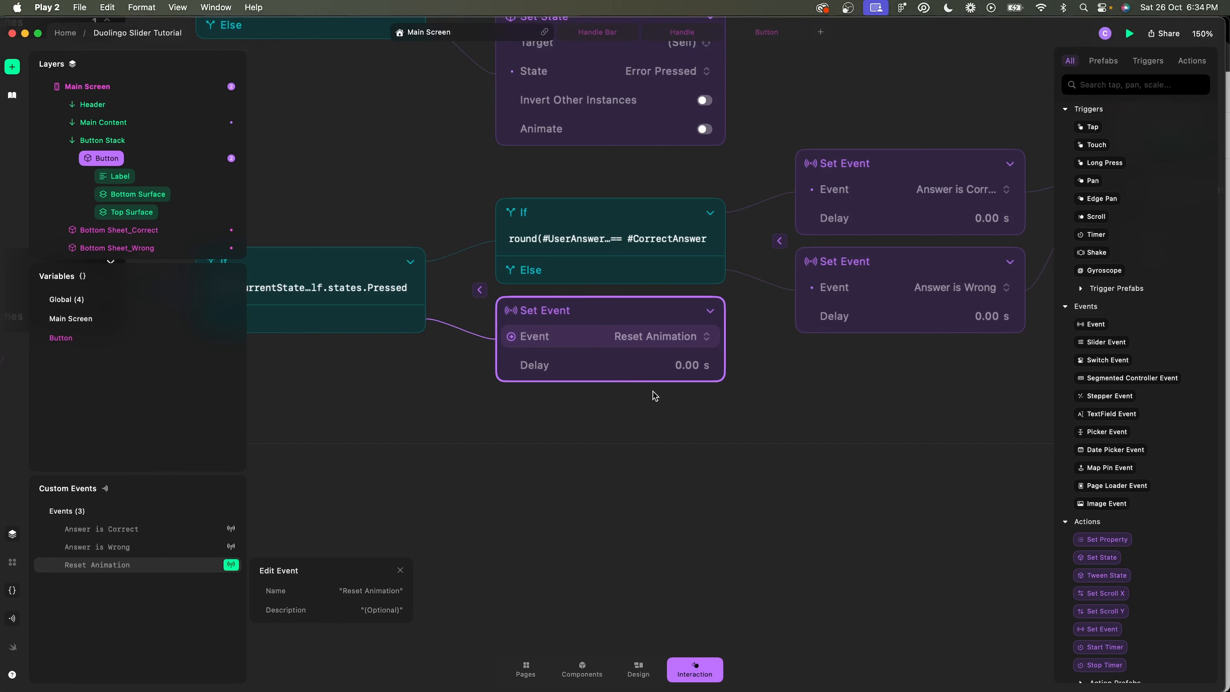
pyautogui.press('super+period')
pyautogui.click(630, 411)
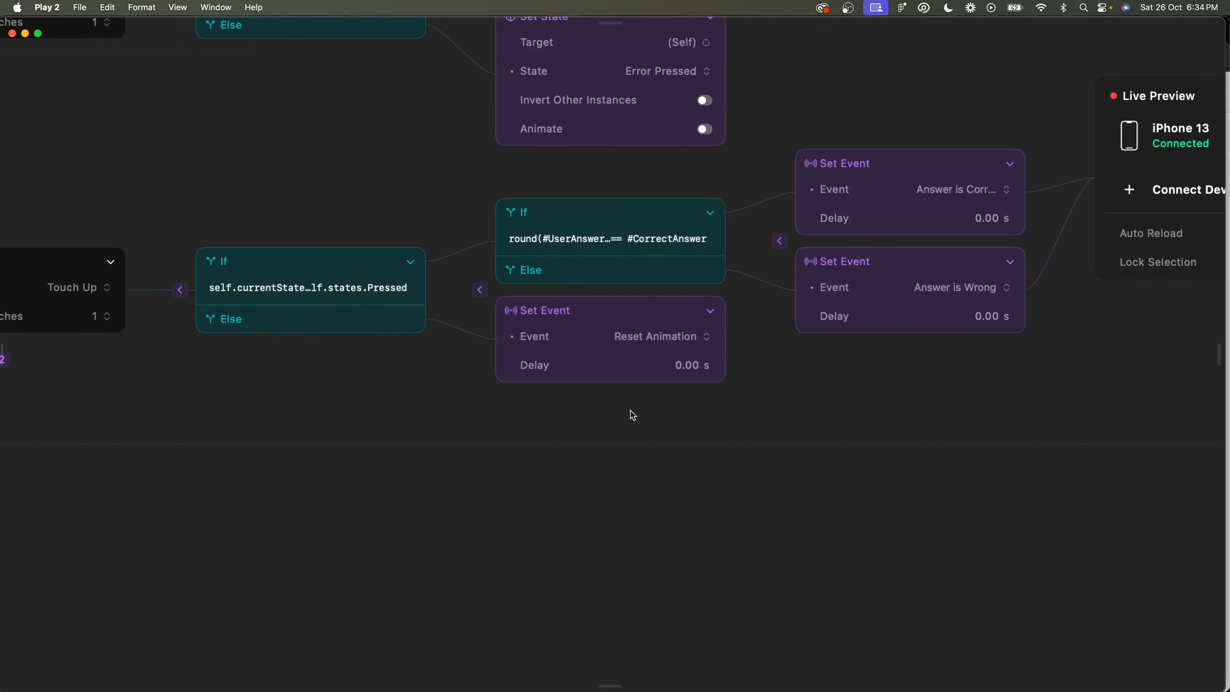
# Add a custom Event trigger to the Main Screen.
pyautogui.scroll(-5, 631, 411)
pyautogui.hscroll(-3, 630, 411)
pyautogui.scroll(2, 631, 411)
pyautogui.scroll(-3, 630, 411)
pyautogui.scroll(3, 630, 411)
pyautogui.click(375, 207)
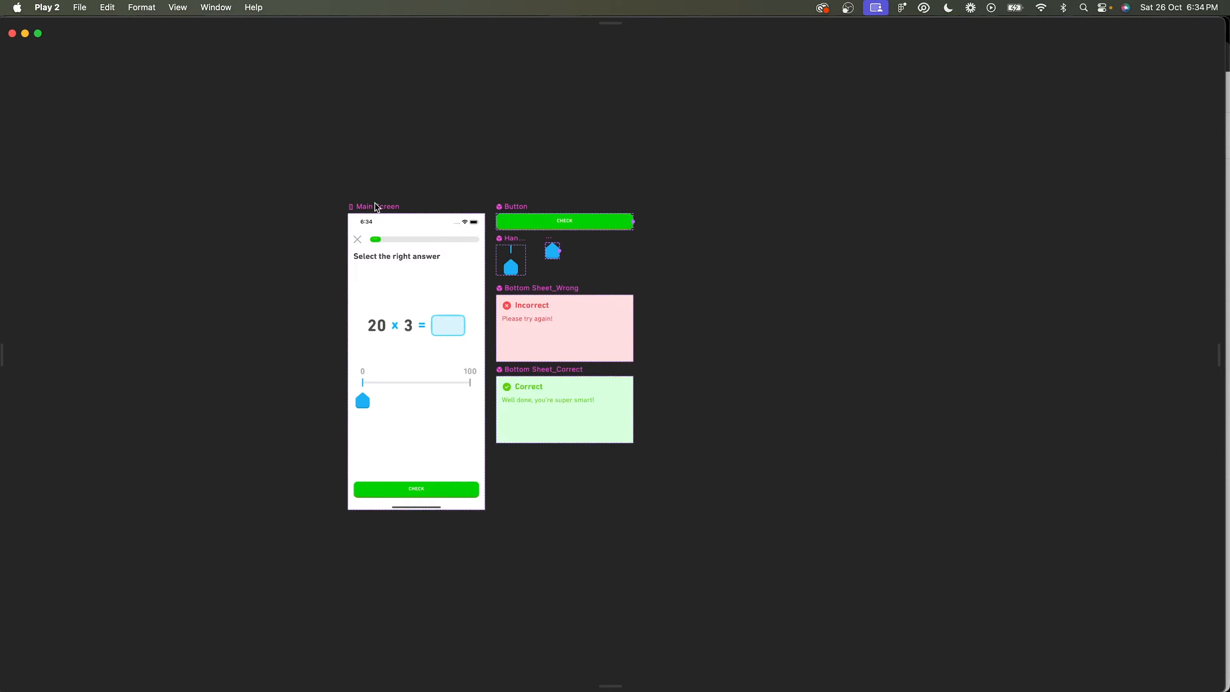
pyautogui.click(485, 362)
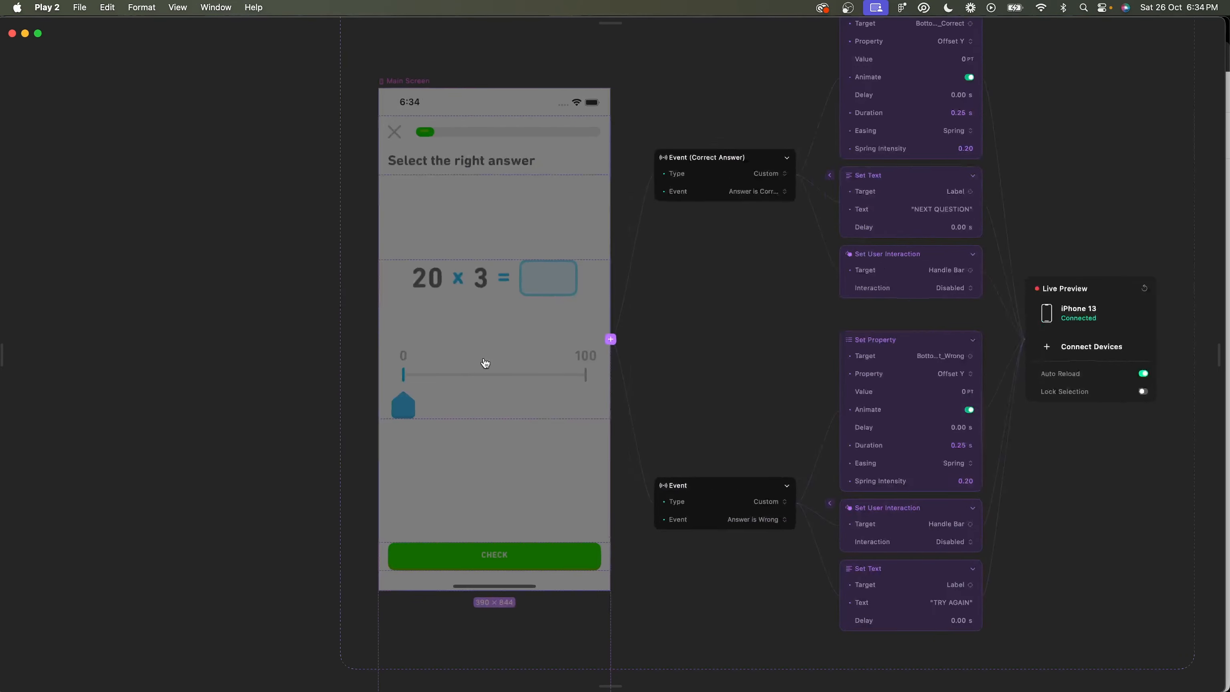
pyautogui.write('ece')
pyautogui.press('BackSpace')
pyautogui.press('BackSpace')
pyautogui.write('ve')
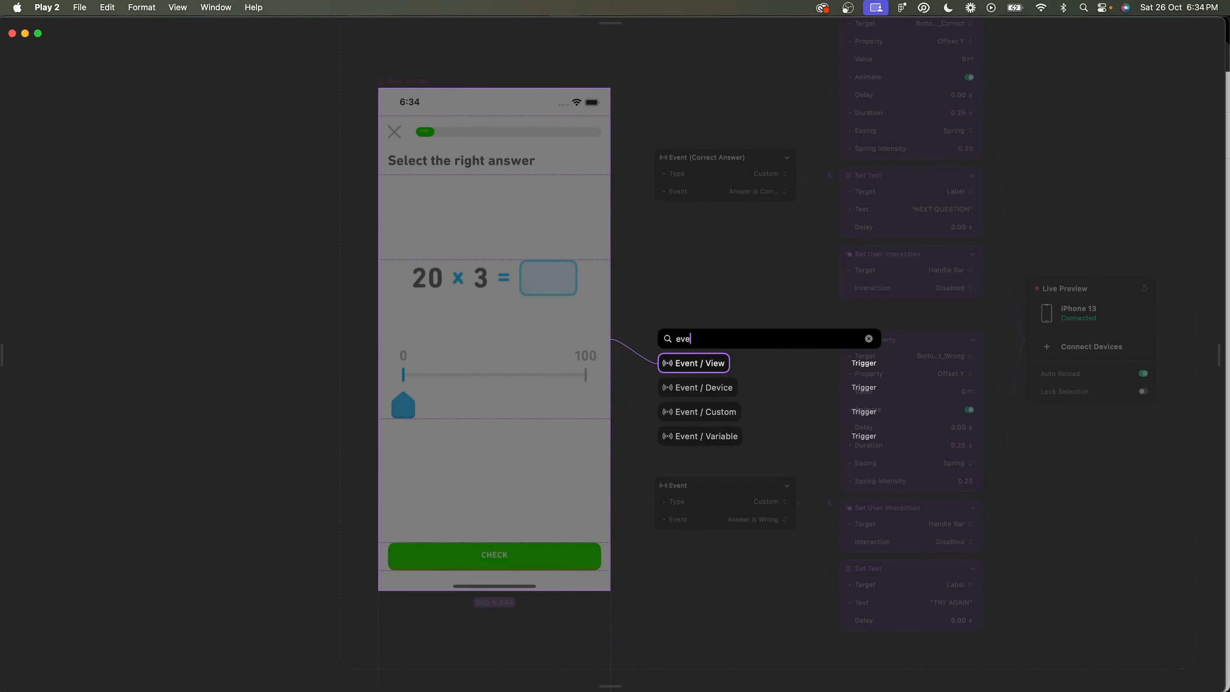
pyautogui.write('c')
pyautogui.press('Return')
# Keep the new Main Screen trigger's type as Custom and set its event to Reset Animation.
pyautogui.click(677, 338)
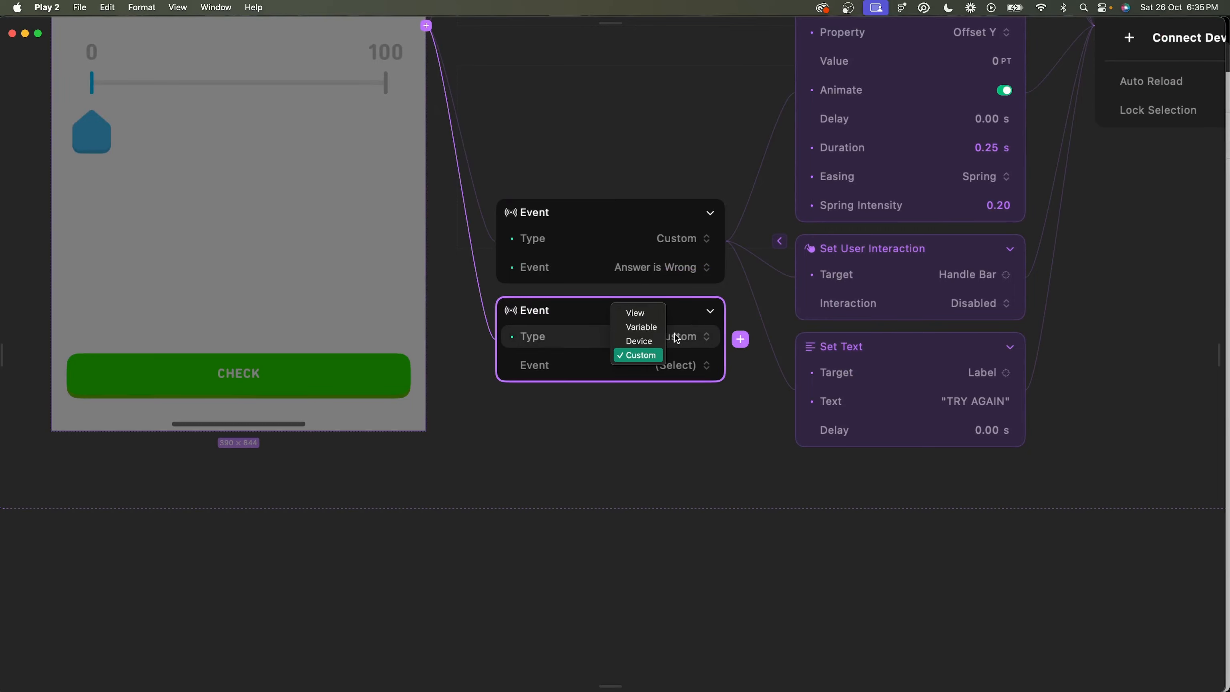
pyautogui.click(659, 355)
pyautogui.click(675, 364)
pyautogui.click(655, 417)
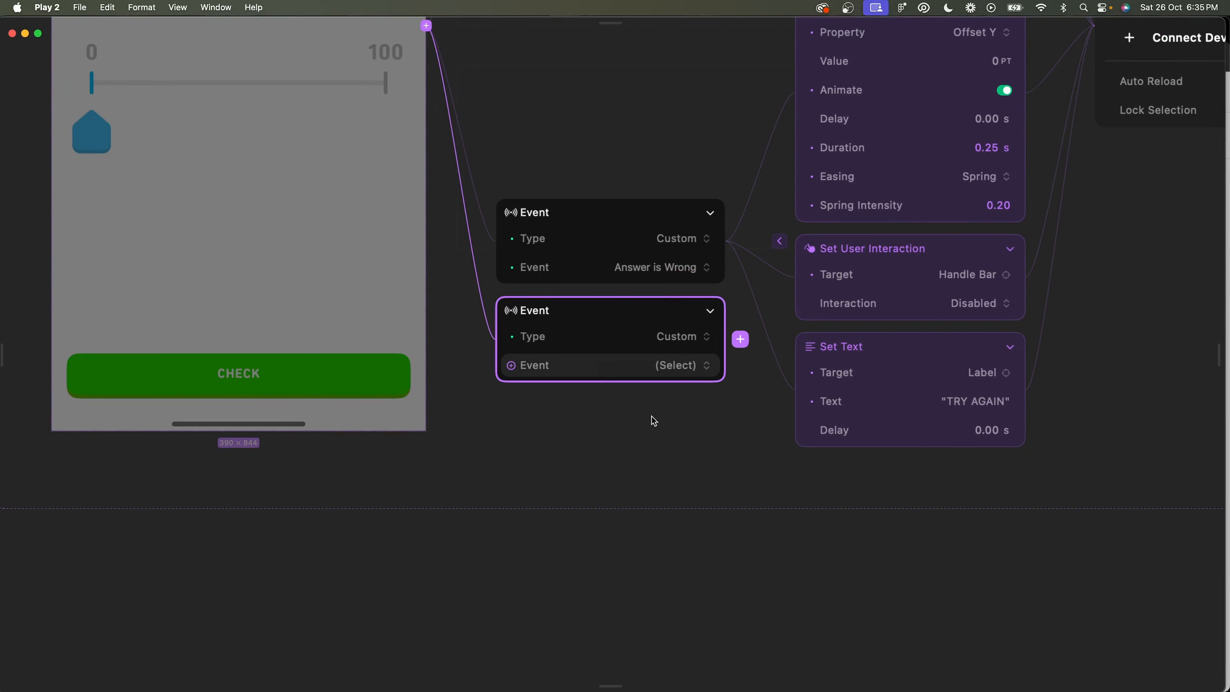
# Collapse the action branches of the Main Screen's Answer is Correct and Answer is Wrong triggers.
pyautogui.scroll(-5, 777, 240)
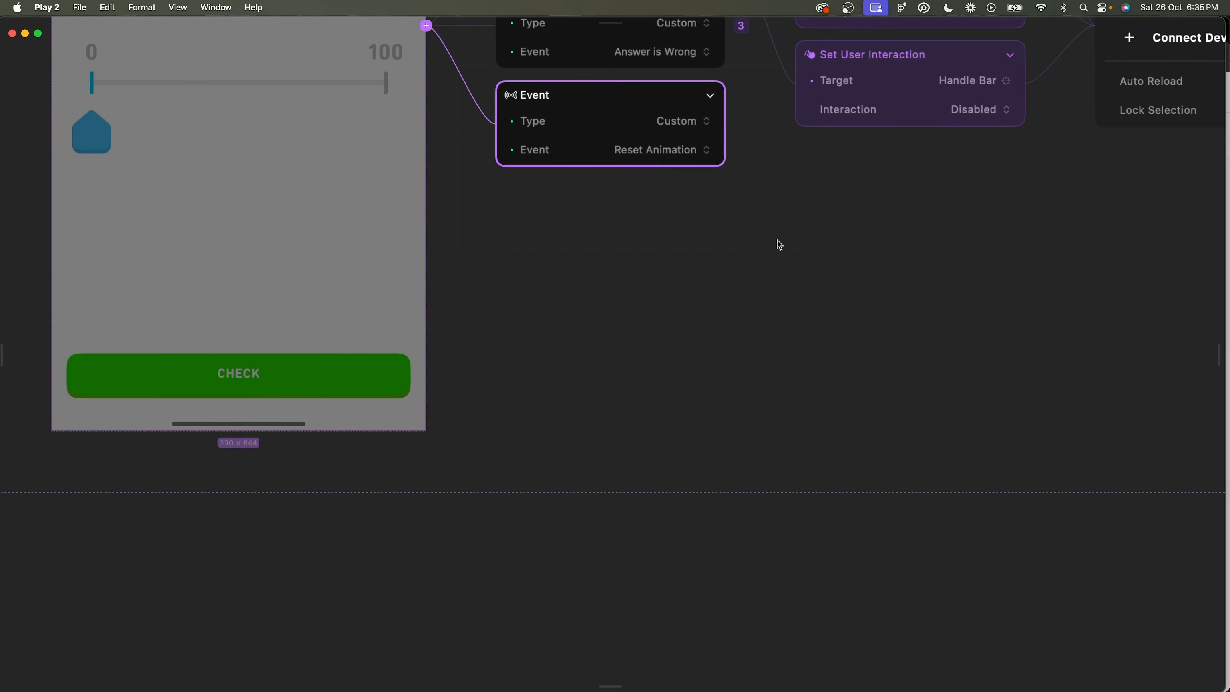
pyautogui.scroll(10, 777, 240)
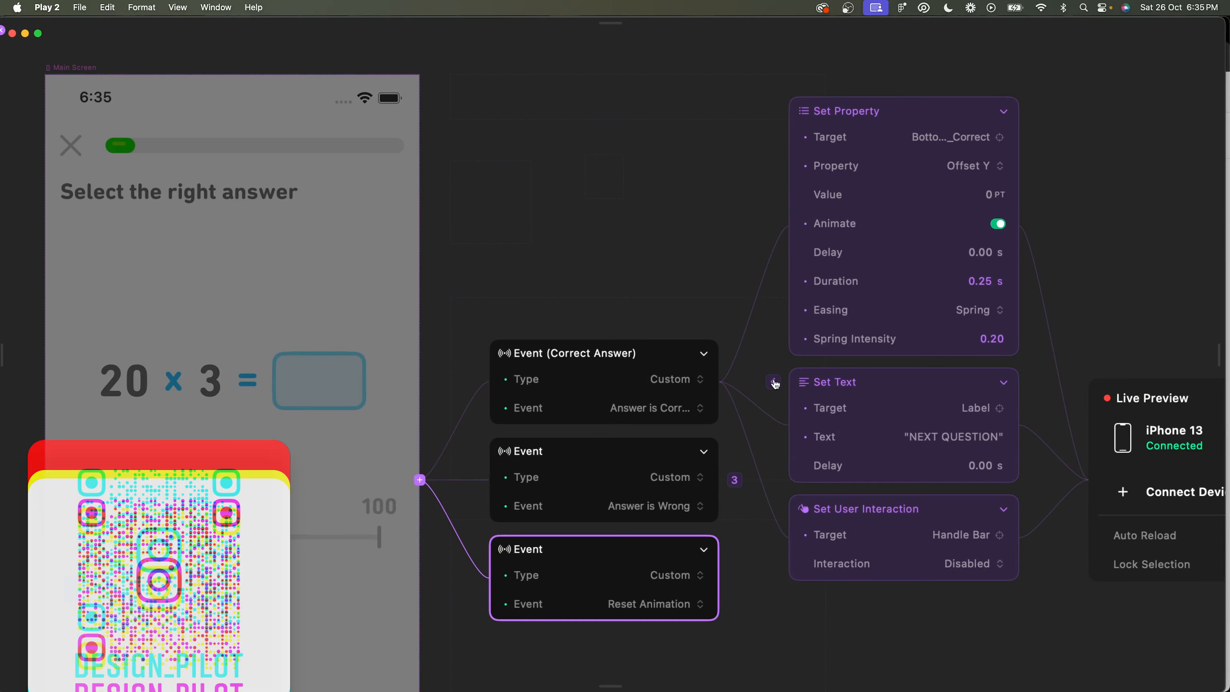
pyautogui.click(774, 383)
pyautogui.scroll(-5, 735, 576)
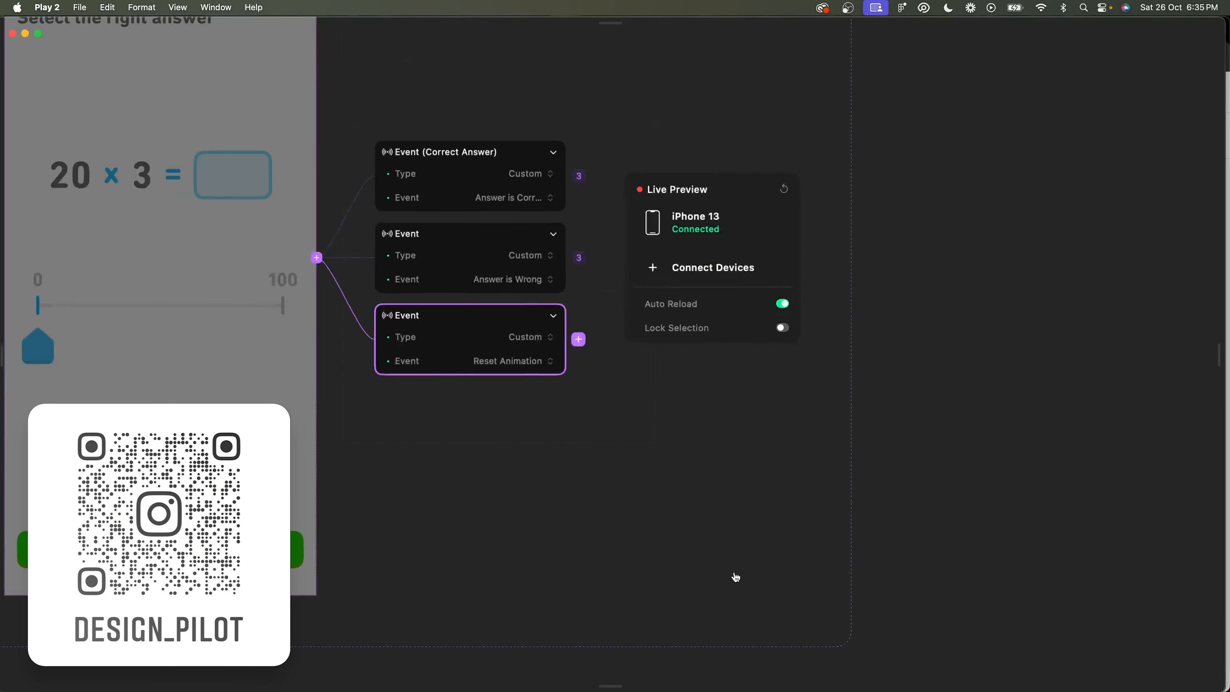
# Review the actions attached to the Main Screen's Answer is Wrong trigger and collapse them again.
pyautogui.press('Tab')
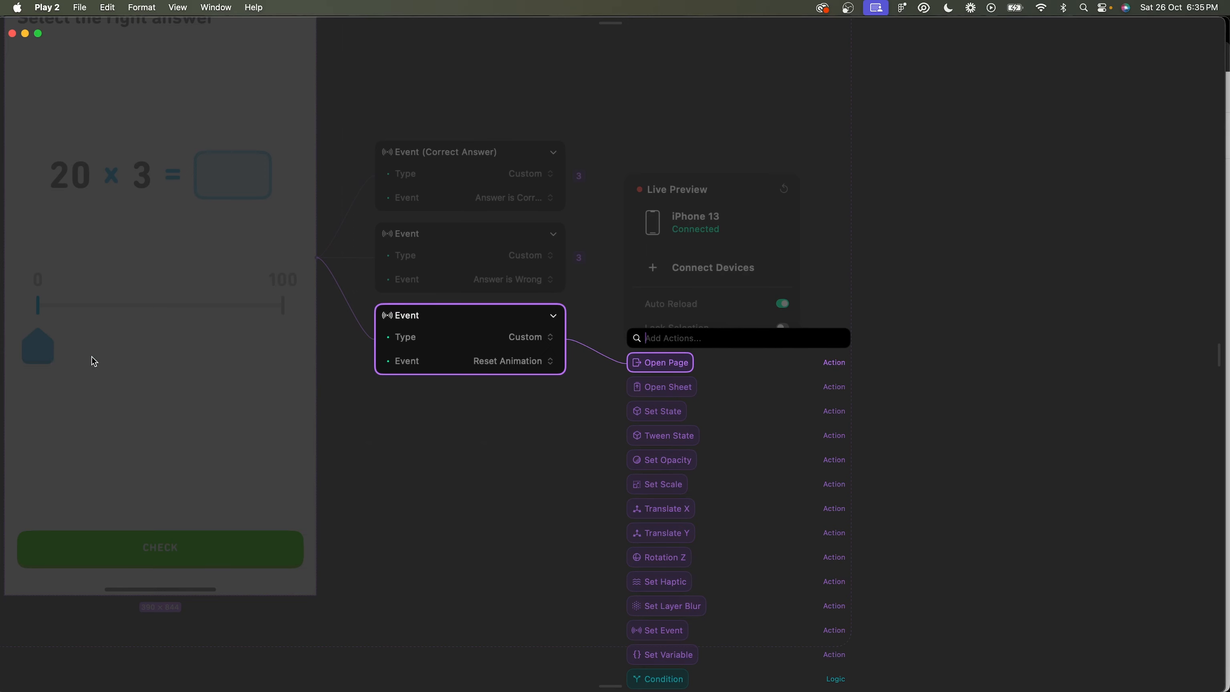
pyautogui.click(608, 234)
pyautogui.click(574, 261)
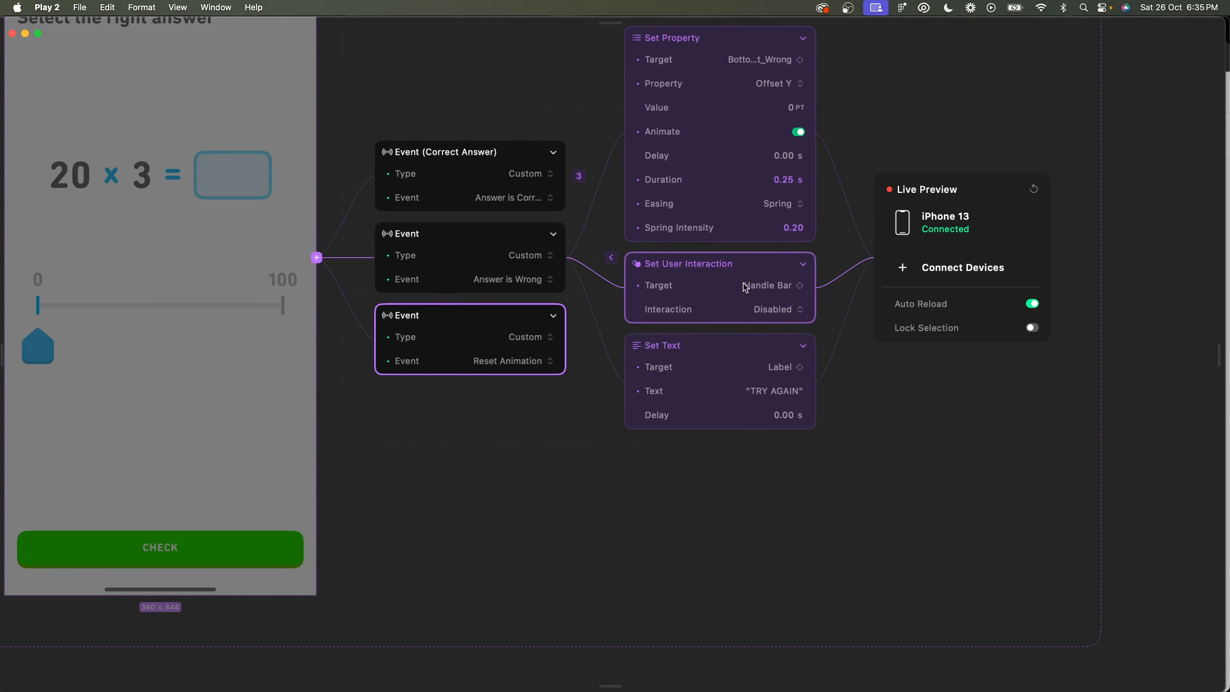
pyautogui.click(611, 257)
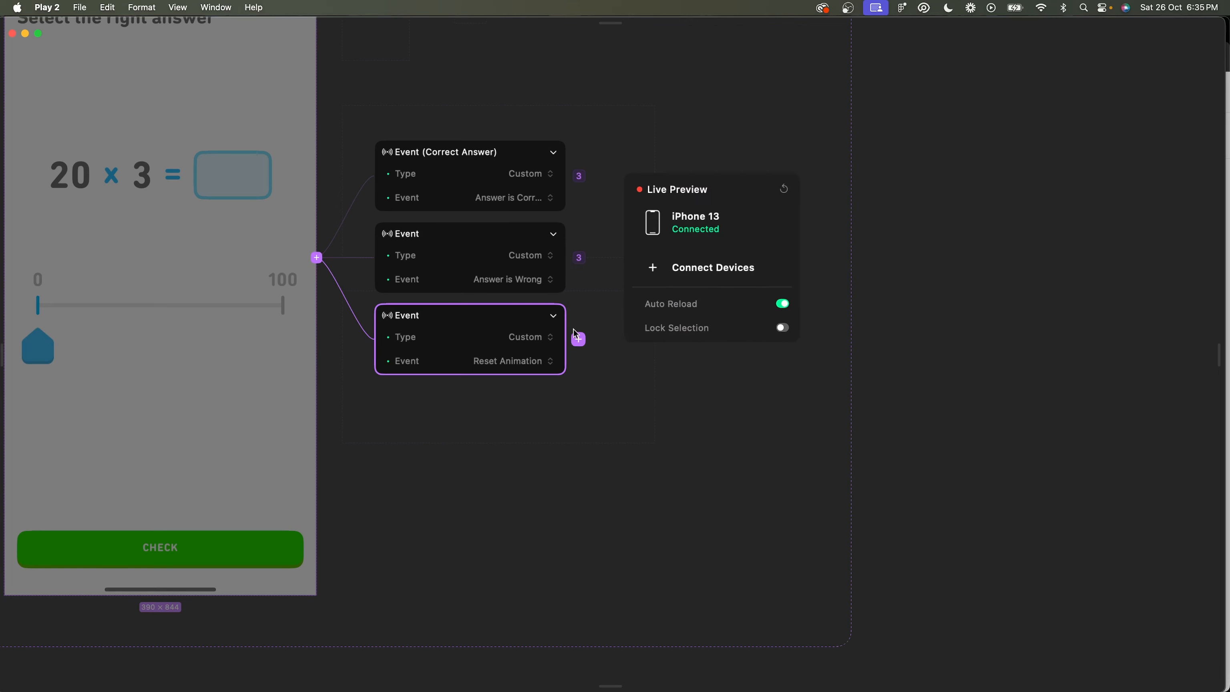
# Add a Set User Interaction action to the Reset Animation trigger, with target Handle Bar and interaction Enabled.
pyautogui.click(579, 339)
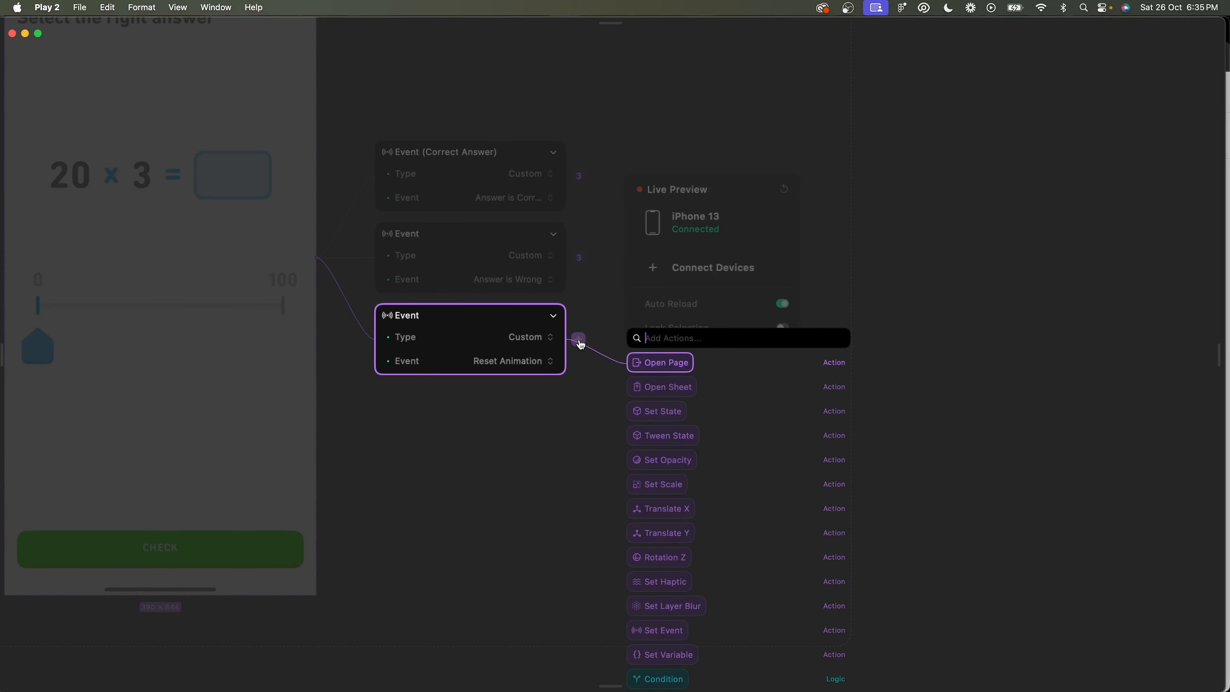
pyautogui.write('set user')
pyautogui.press('Return')
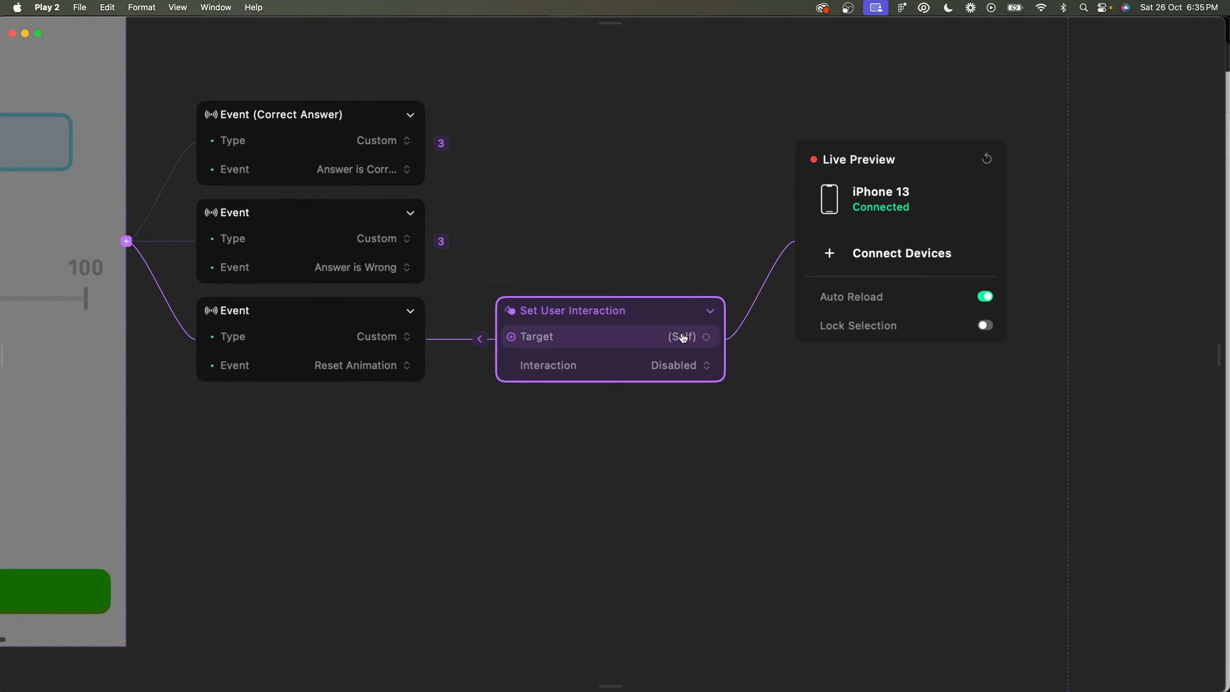
pyautogui.click(683, 338)
pyautogui.click(829, 424)
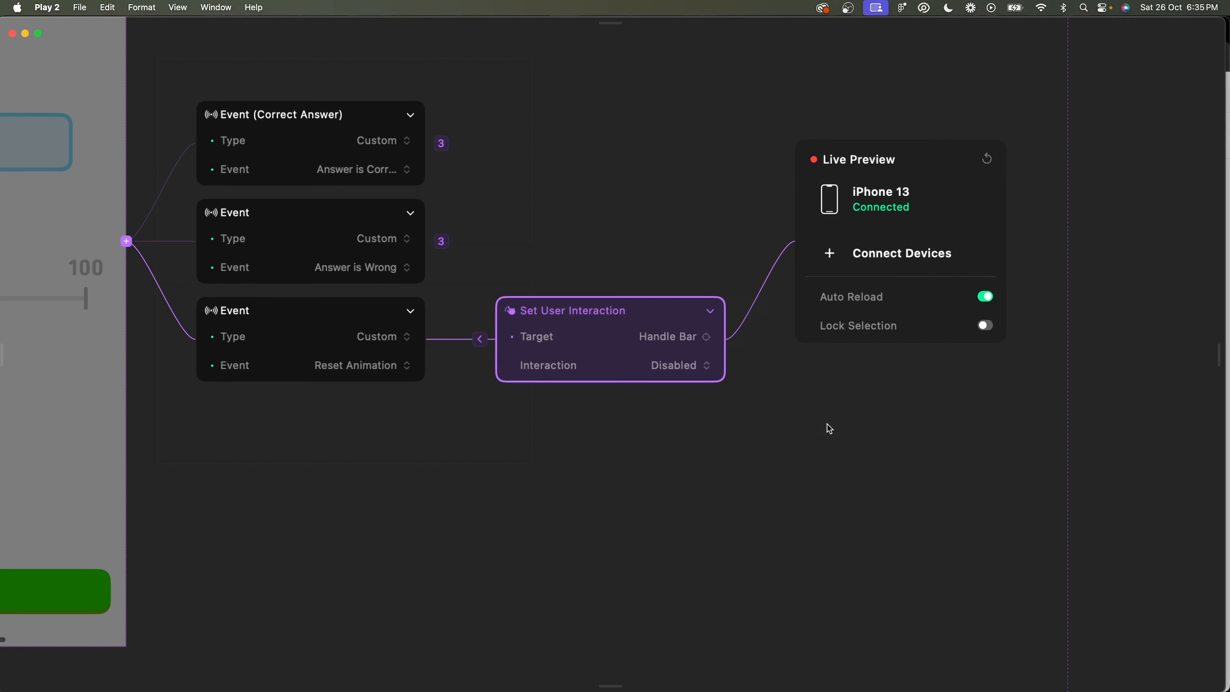
pyautogui.click(684, 376)
pyautogui.click(638, 398)
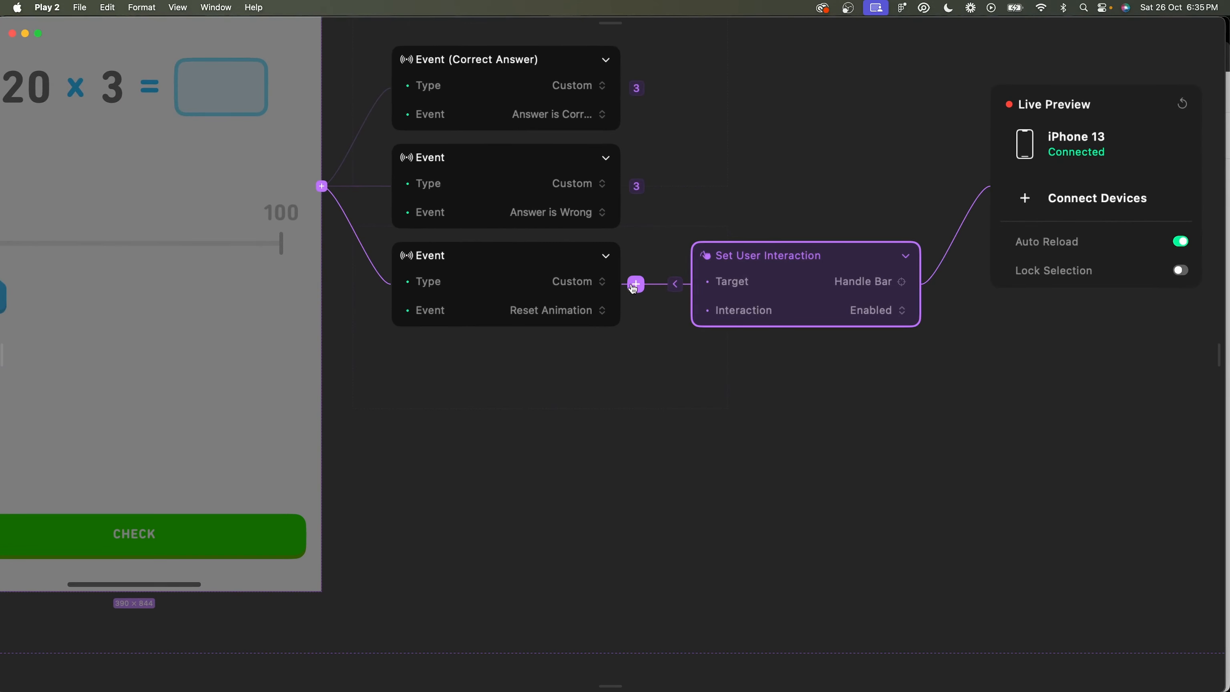
# Add a Set Property action to the Reset Animation trigger and target Bottom Sheet_Wrong.
pyautogui.click(633, 283)
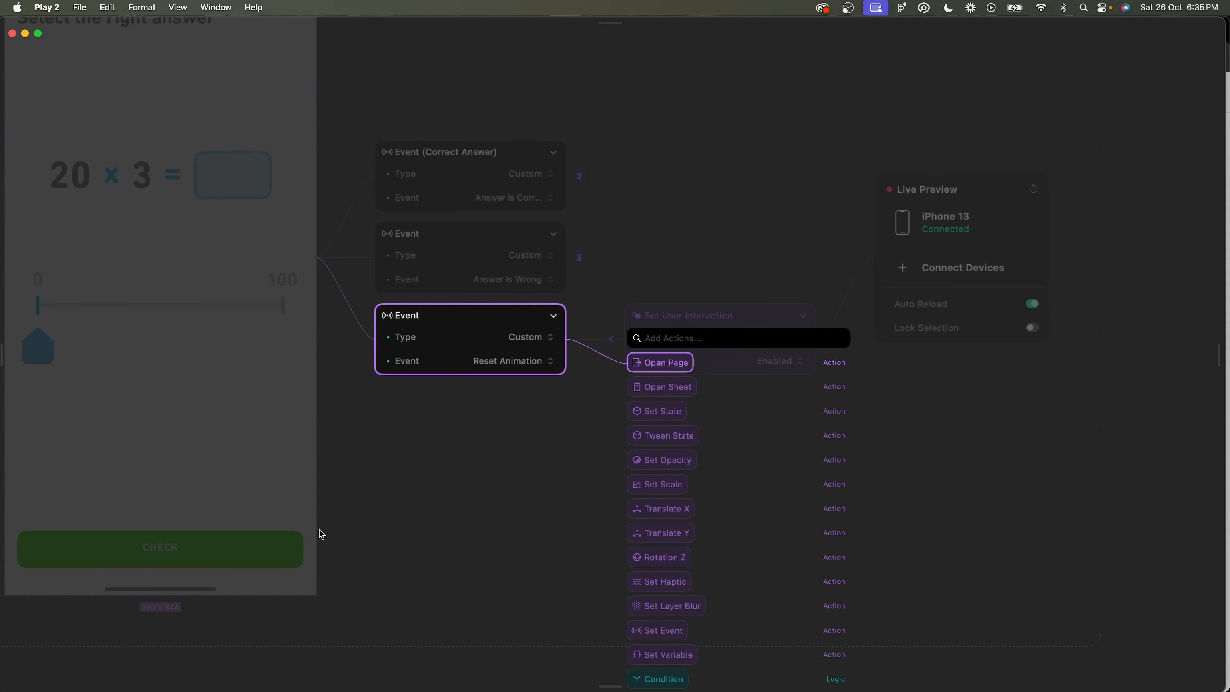
pyautogui.write('pro')
pyautogui.press('Return')
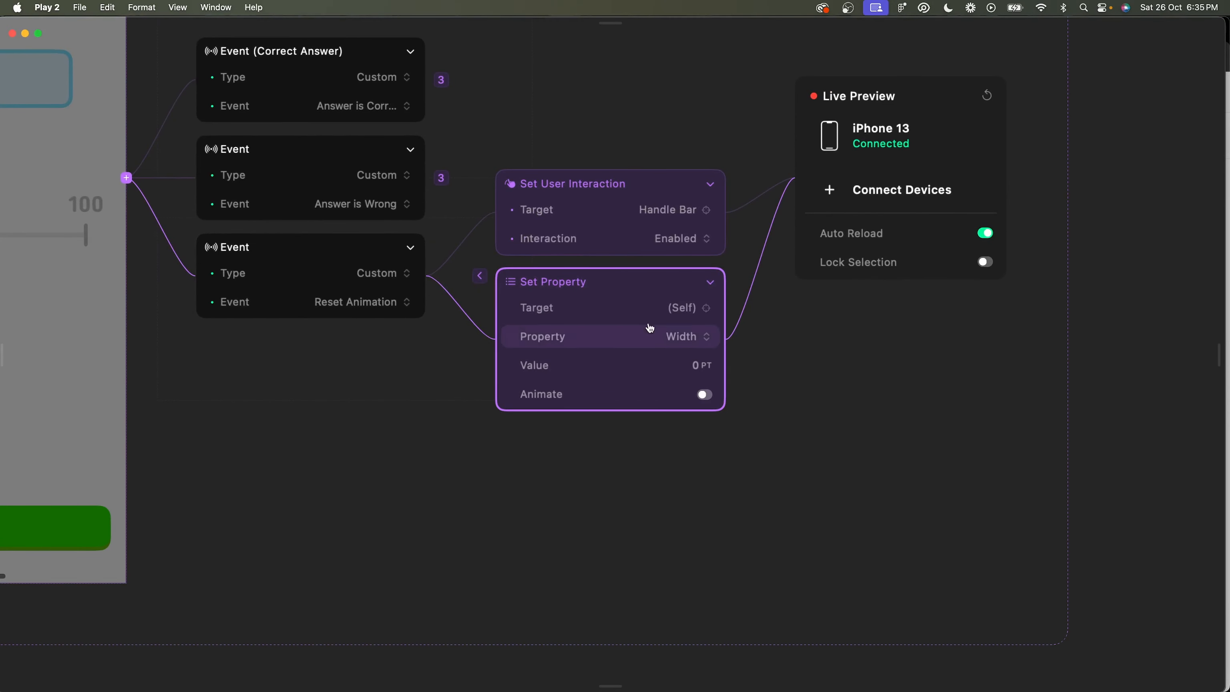
pyautogui.click(686, 335)
pyautogui.click(686, 333)
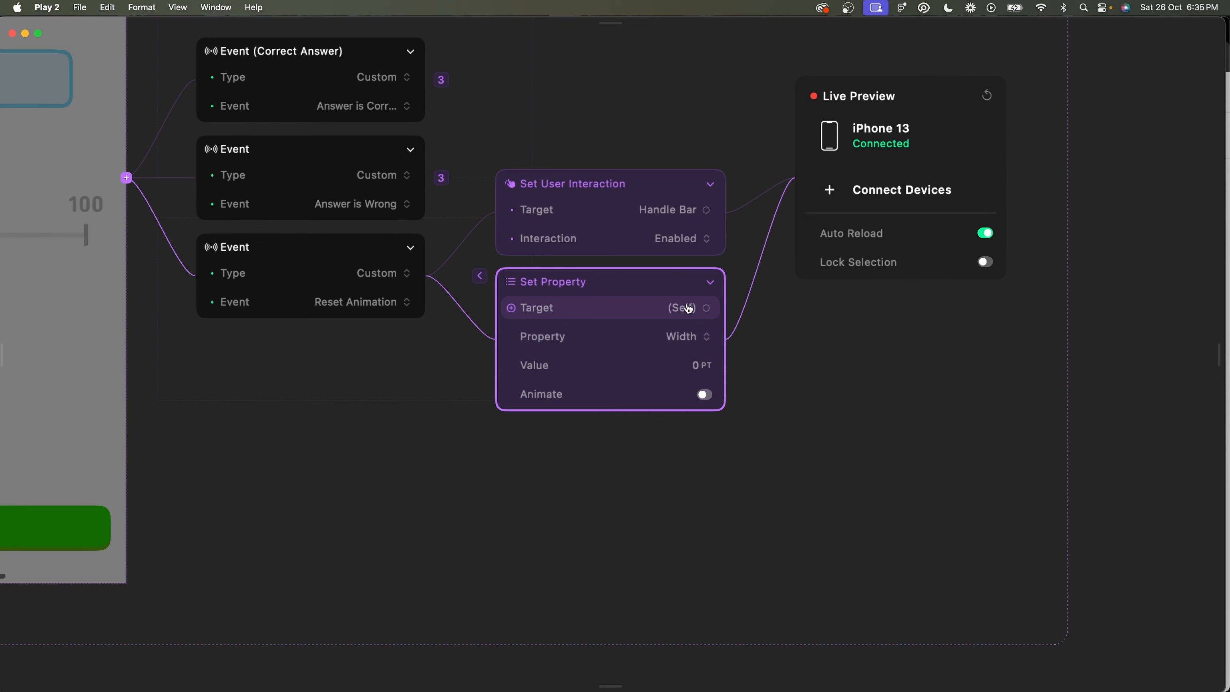
pyautogui.click(688, 308)
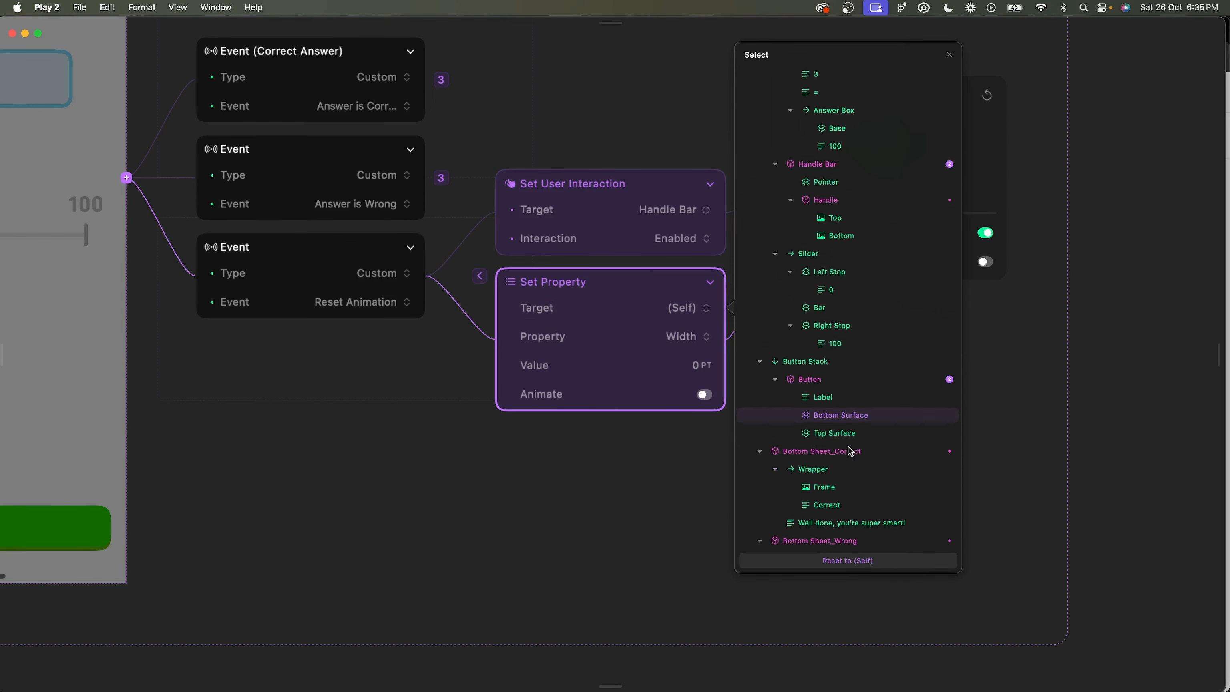
pyautogui.scroll(-1, 851, 450)
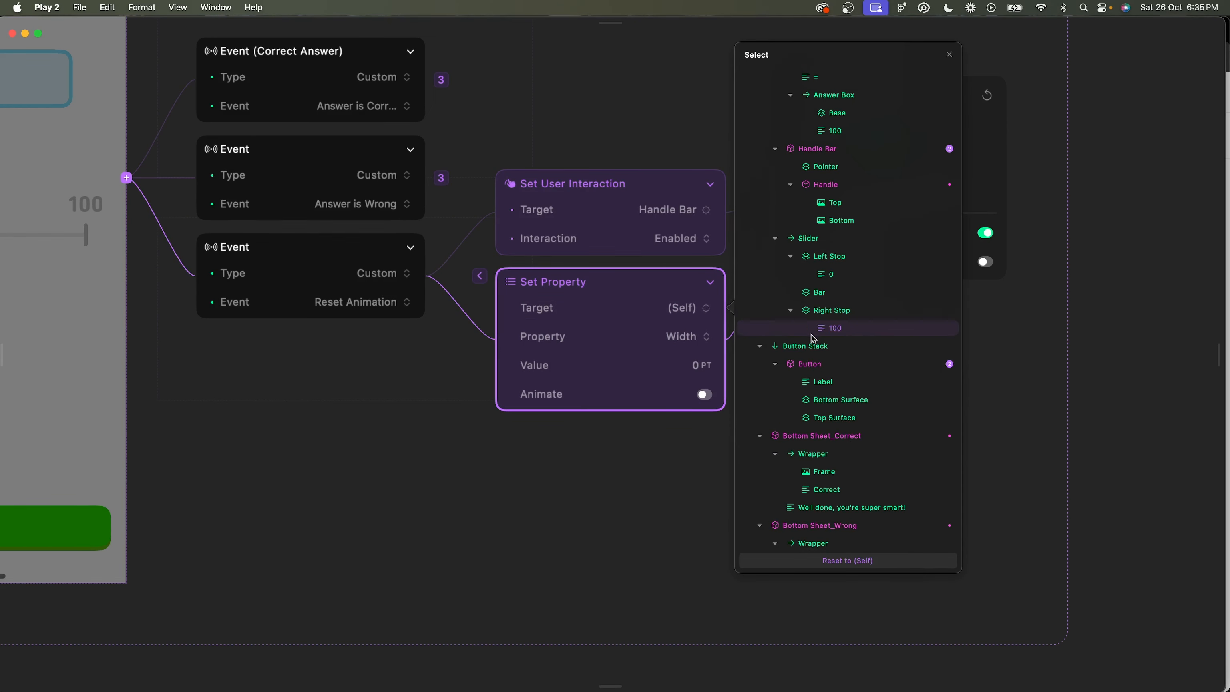
pyautogui.click(839, 530)
# Set the Bottom Sheet_Wrong Set Property action to Offset Y with a value of 190 pt.
pyautogui.click(702, 339)
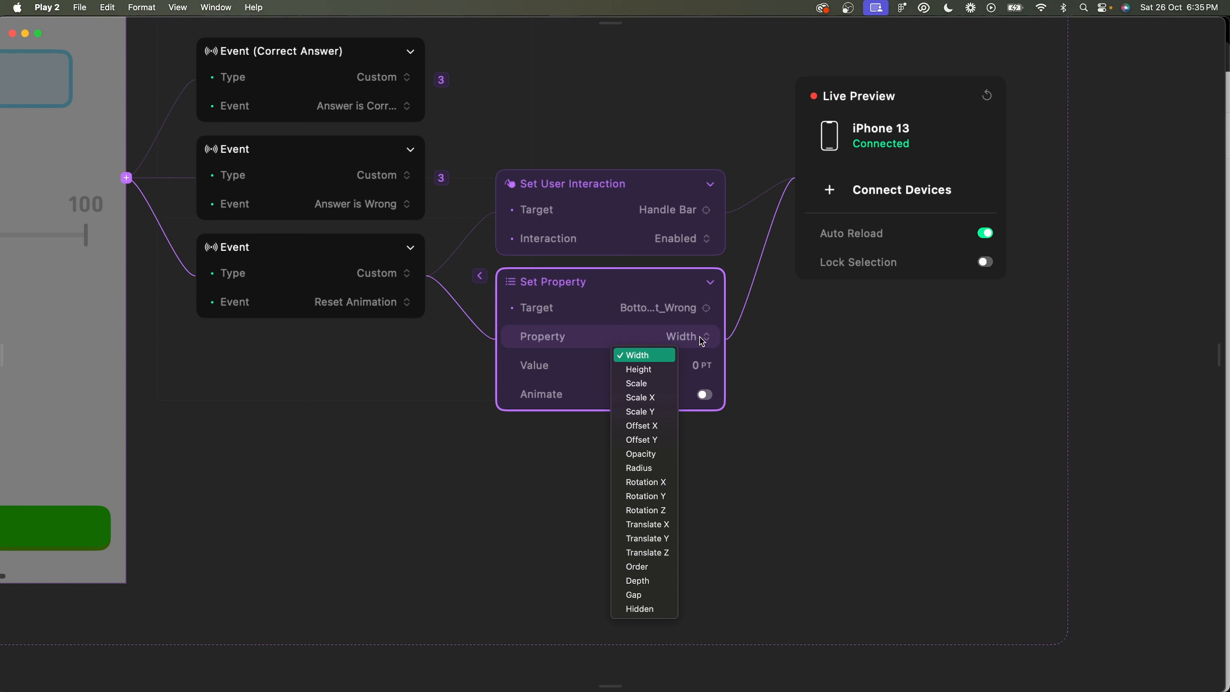
pyautogui.click(641, 426)
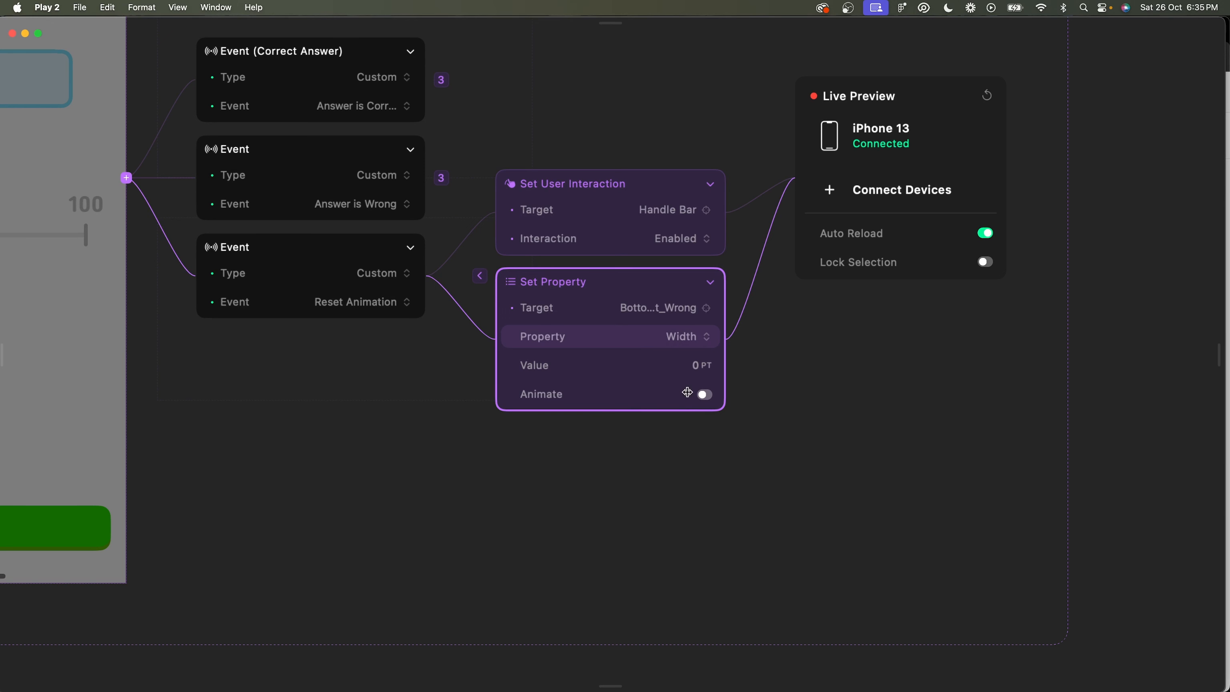
pyautogui.click(695, 345)
pyautogui.click(640, 376)
pyautogui.write('1')
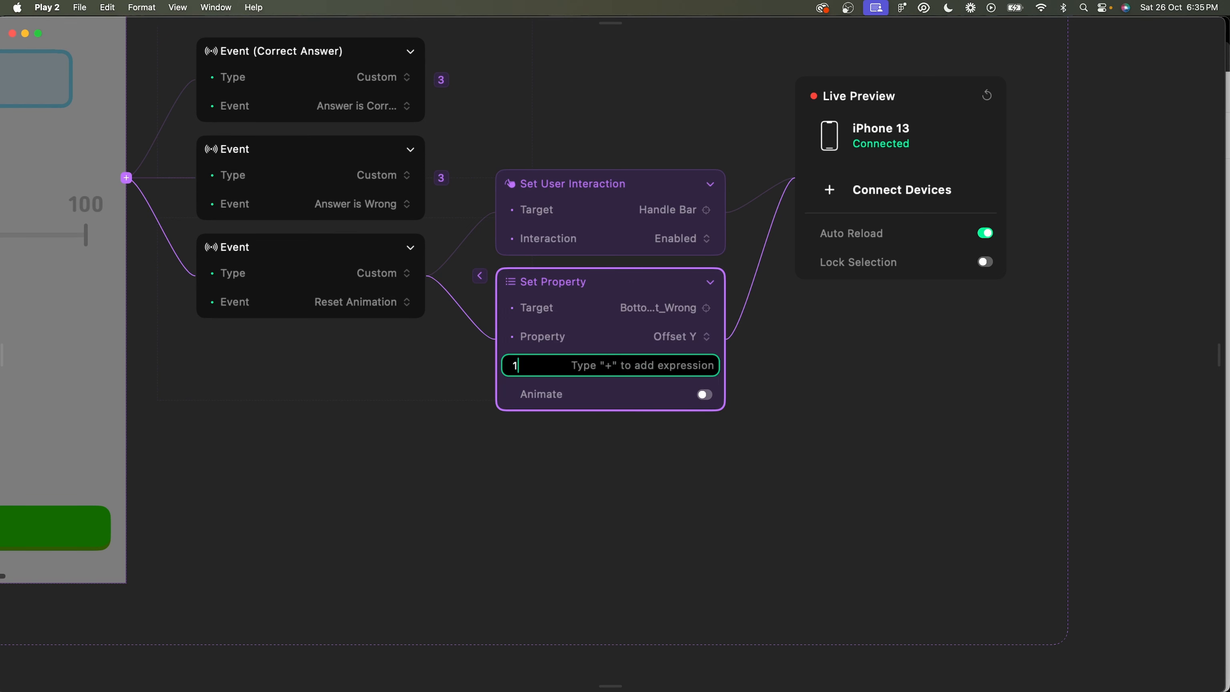
pyautogui.write('90')
pyautogui.press('Return')
# Animate the Bottom Sheet_Wrong offset change over 0.25 s, keeping the Default easing.
pyautogui.hscroll(-5, 847, 412)
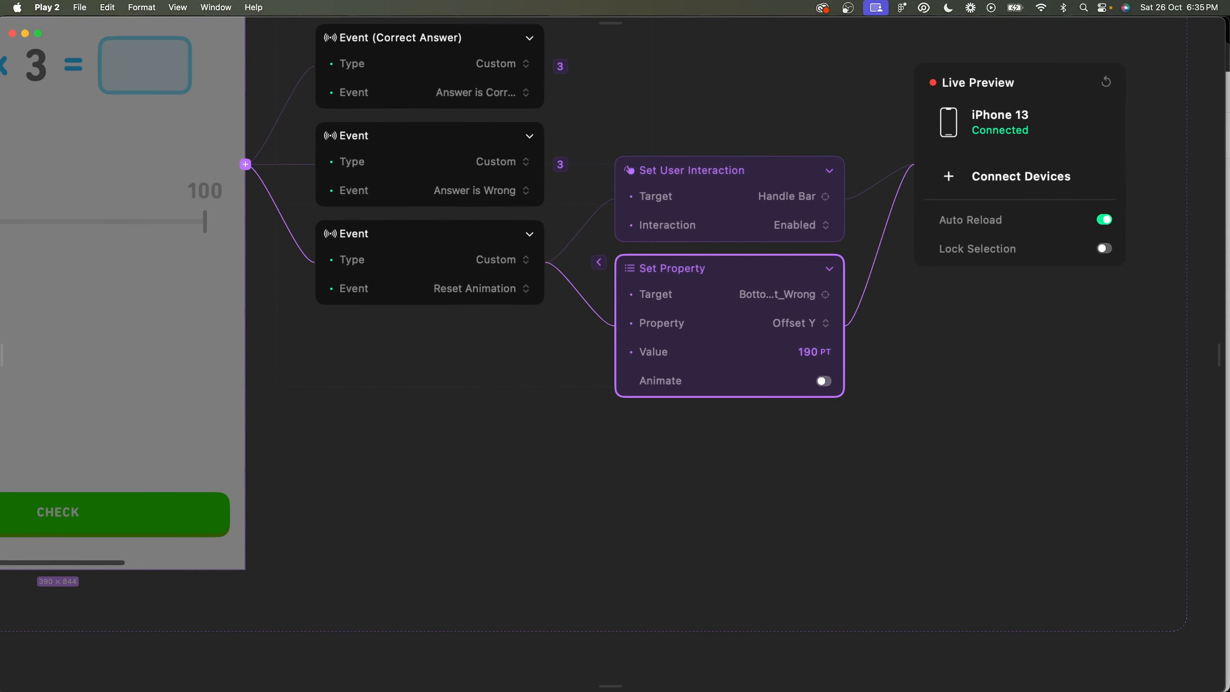
pyautogui.click(823, 359)
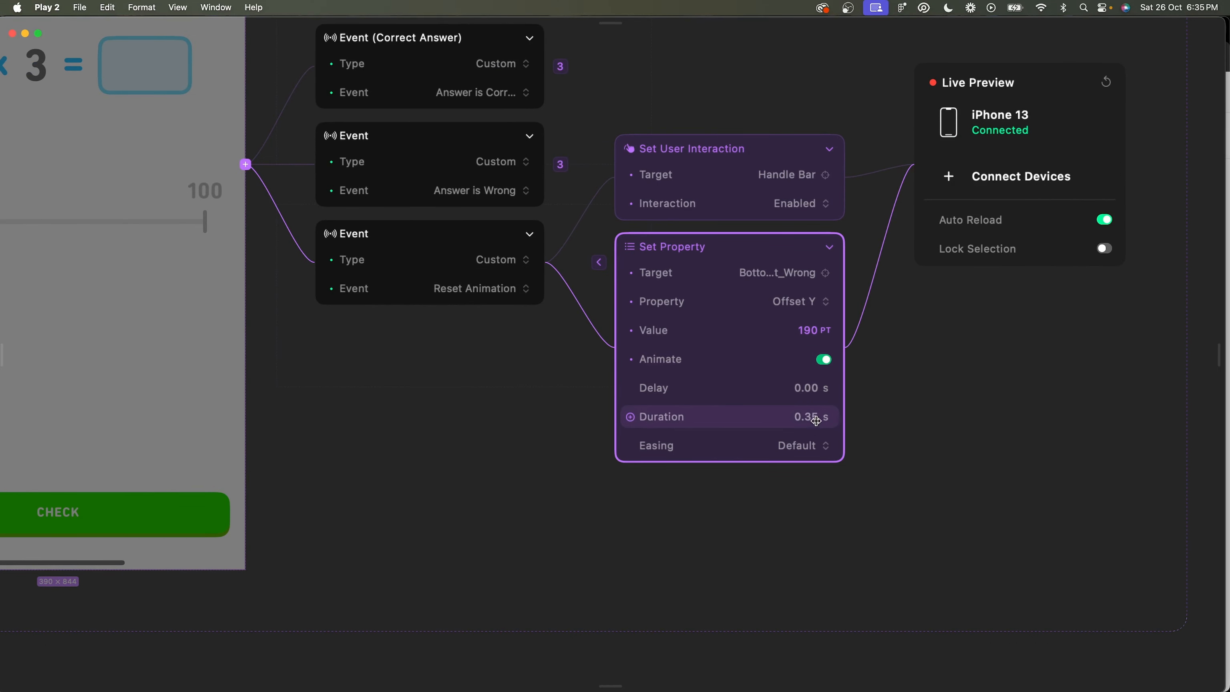
pyautogui.click(808, 447)
pyautogui.click(768, 464)
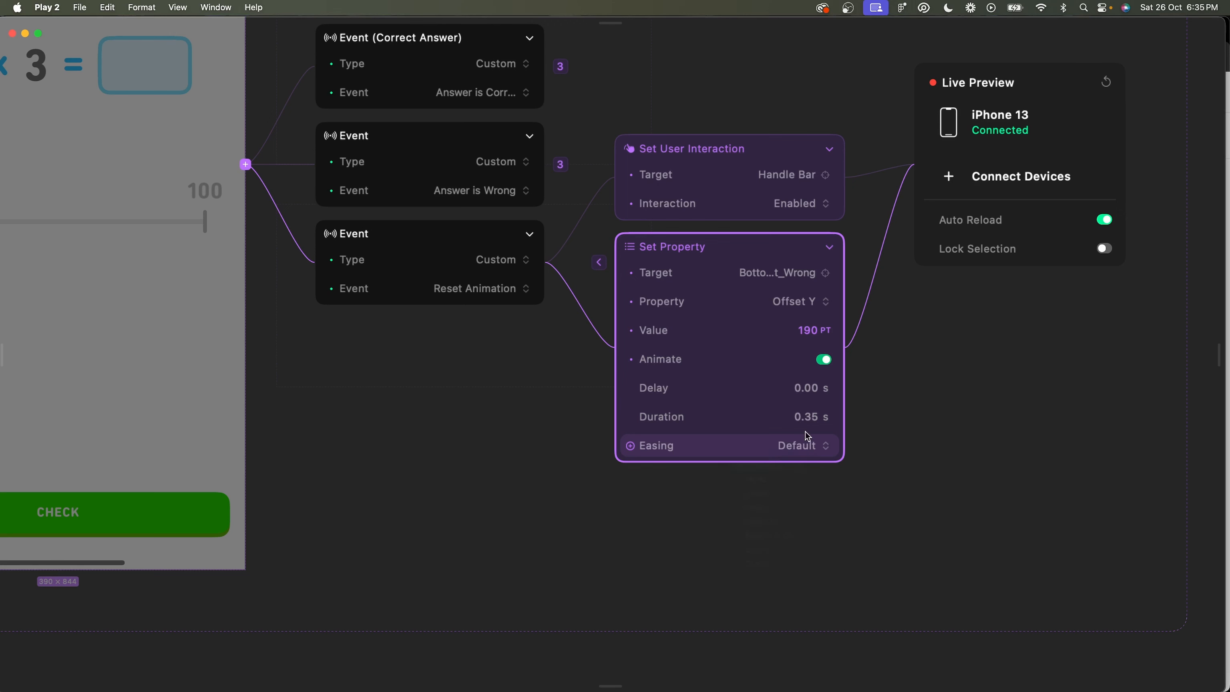
pyautogui.click(808, 419)
pyautogui.write('0.')
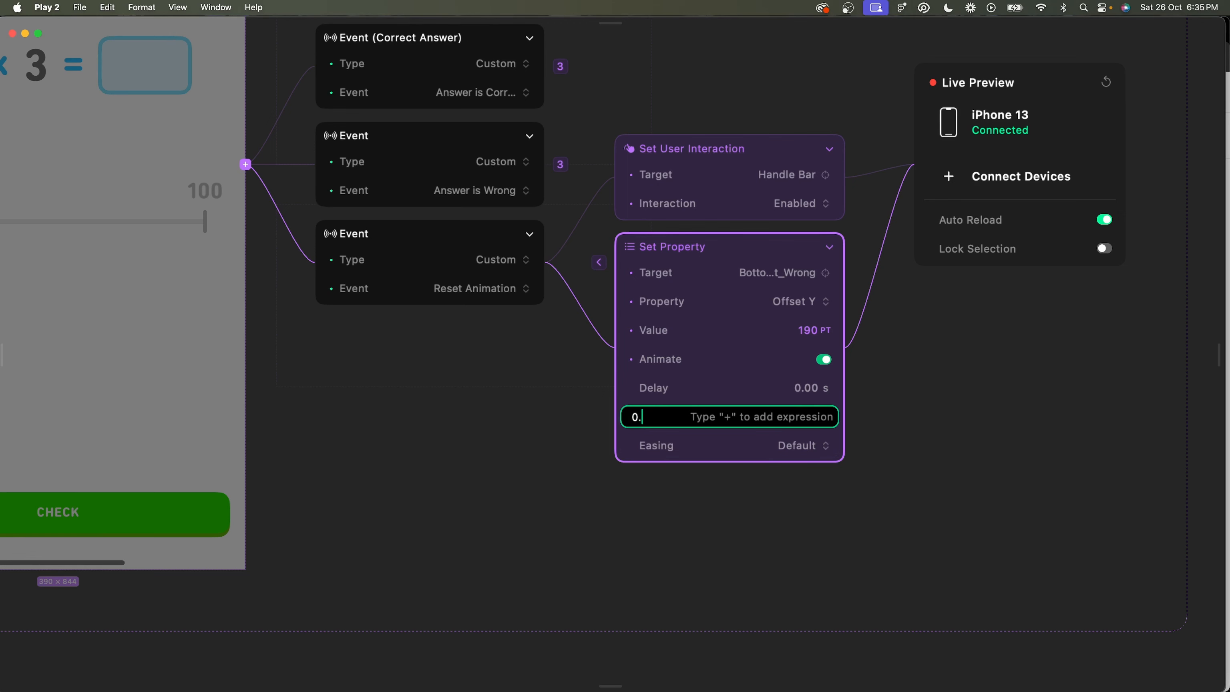
pyautogui.write('25')
pyautogui.press('Return')
pyautogui.click(639, 501)
# Add a Set State action to the Reset Animation trigger that puts the Button in its Default State.
pyautogui.scroll(-4, 639, 501)
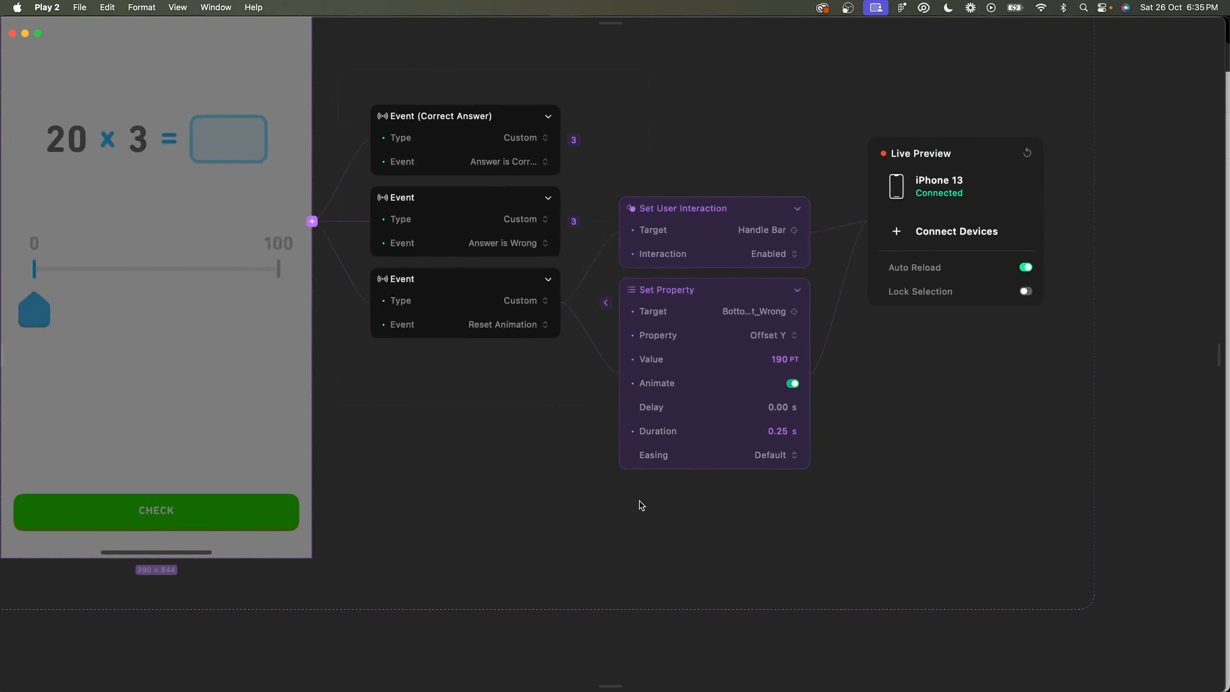
pyautogui.hscroll(-3, 639, 501)
pyautogui.scroll(3, 412, 493)
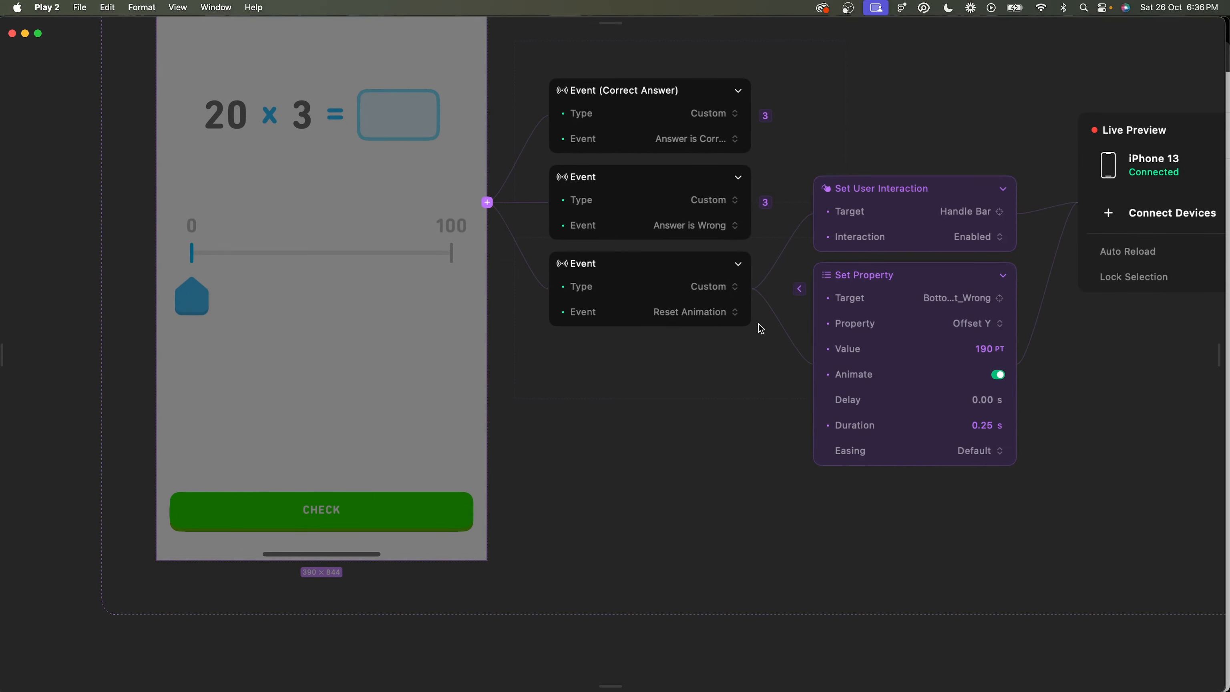
pyautogui.click(761, 289)
pyautogui.write('set')
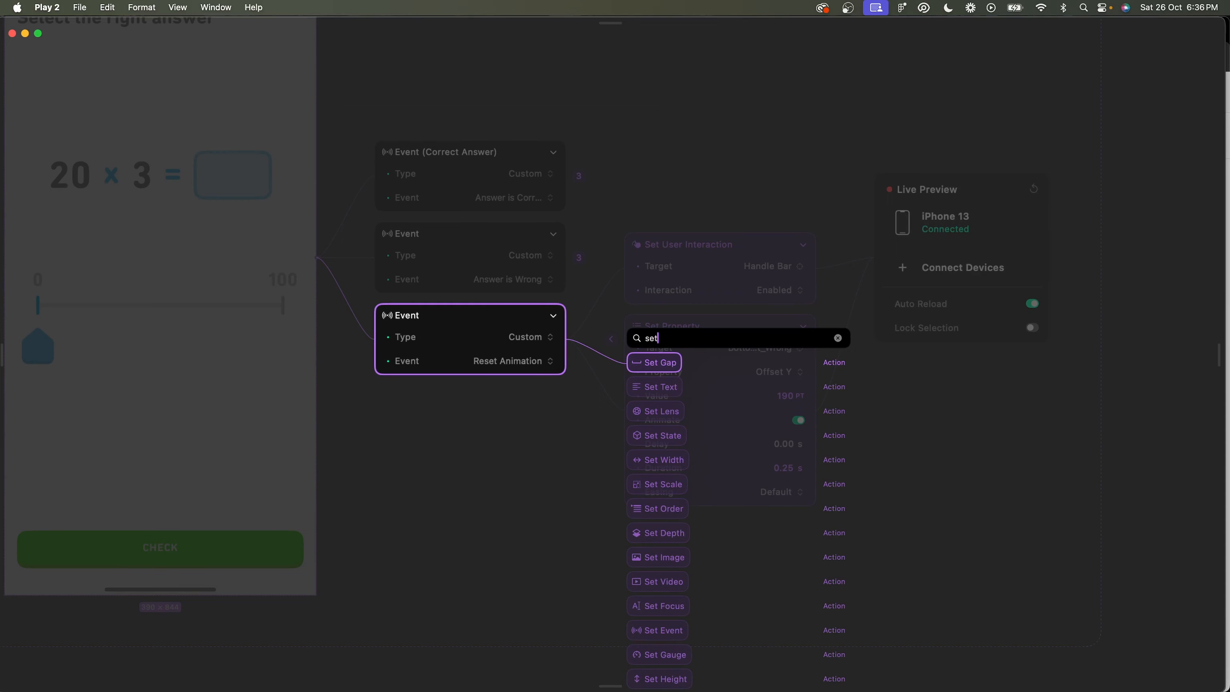
pyautogui.write(' s')
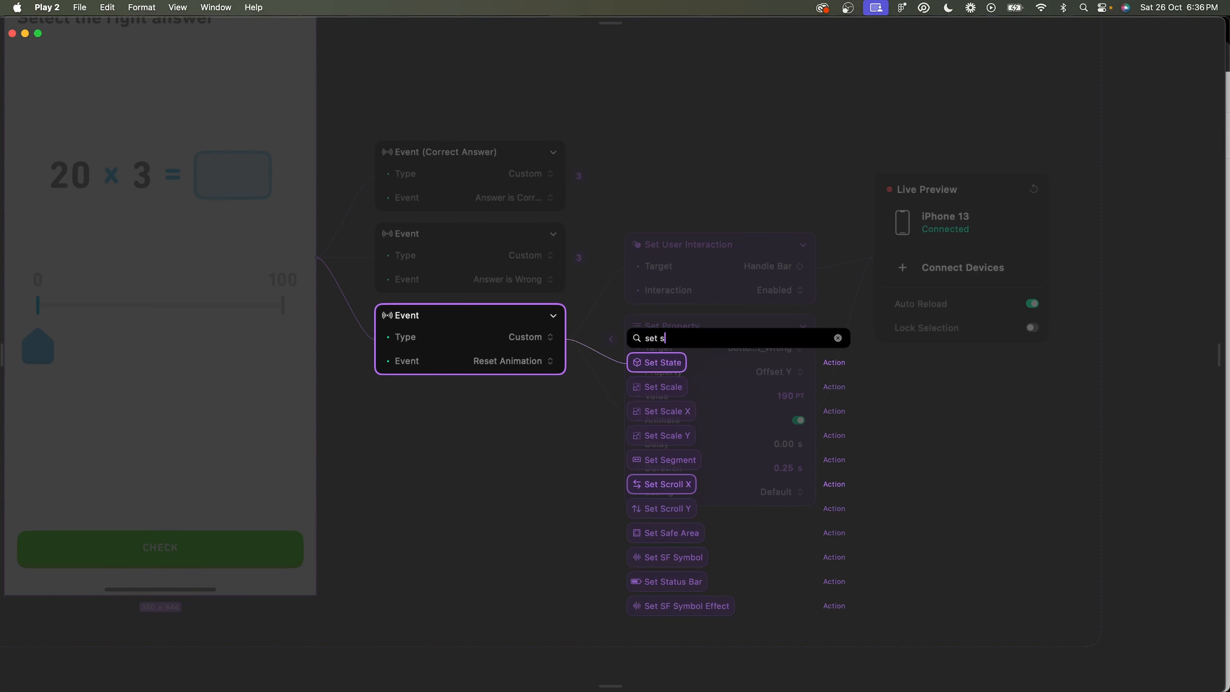
pyautogui.press('Return')
pyautogui.click(673, 309)
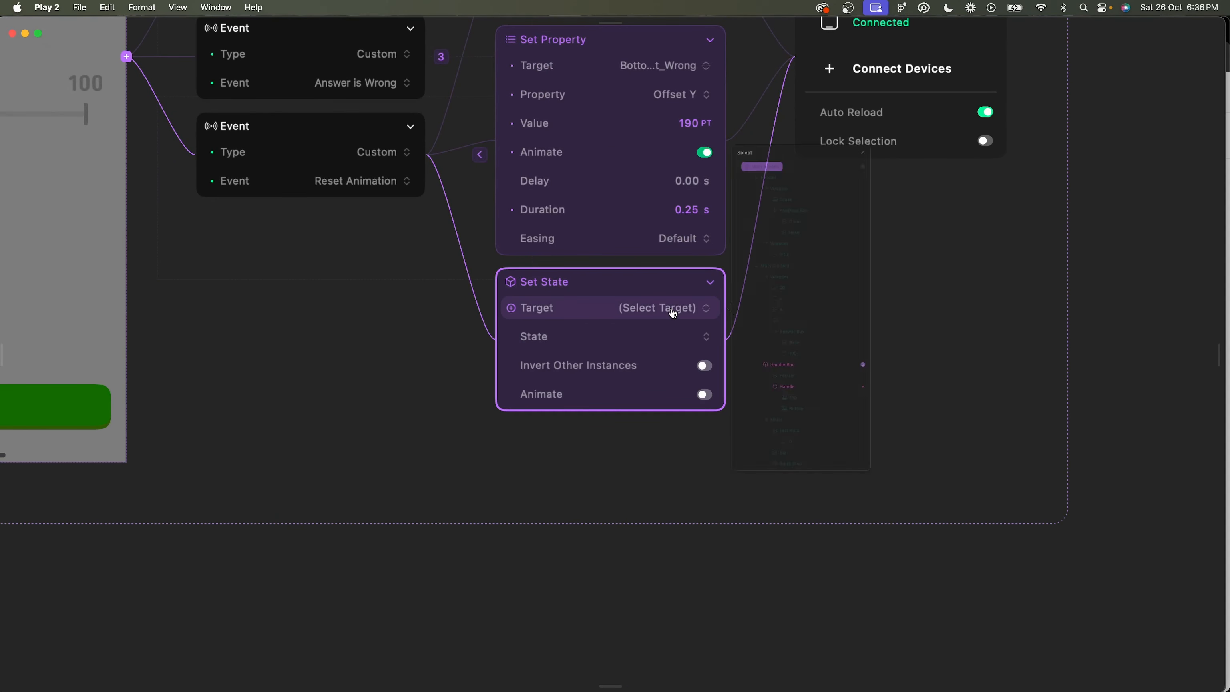
pyautogui.scroll(-10, 867, 426)
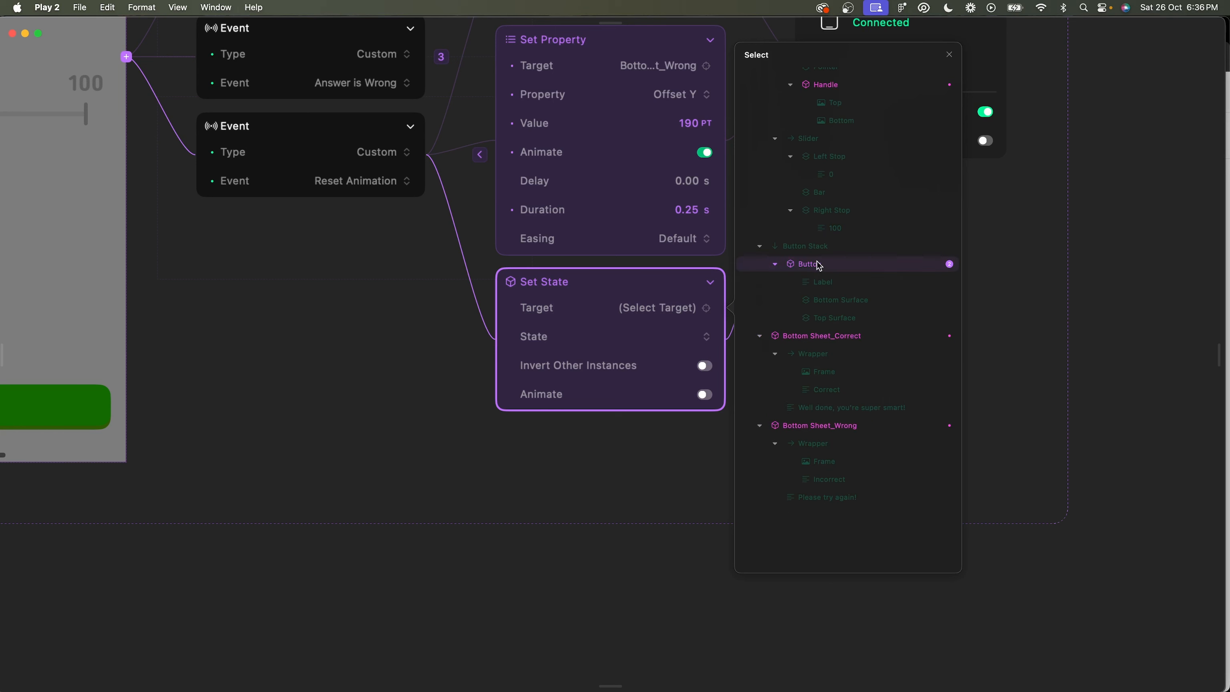
pyautogui.click(816, 265)
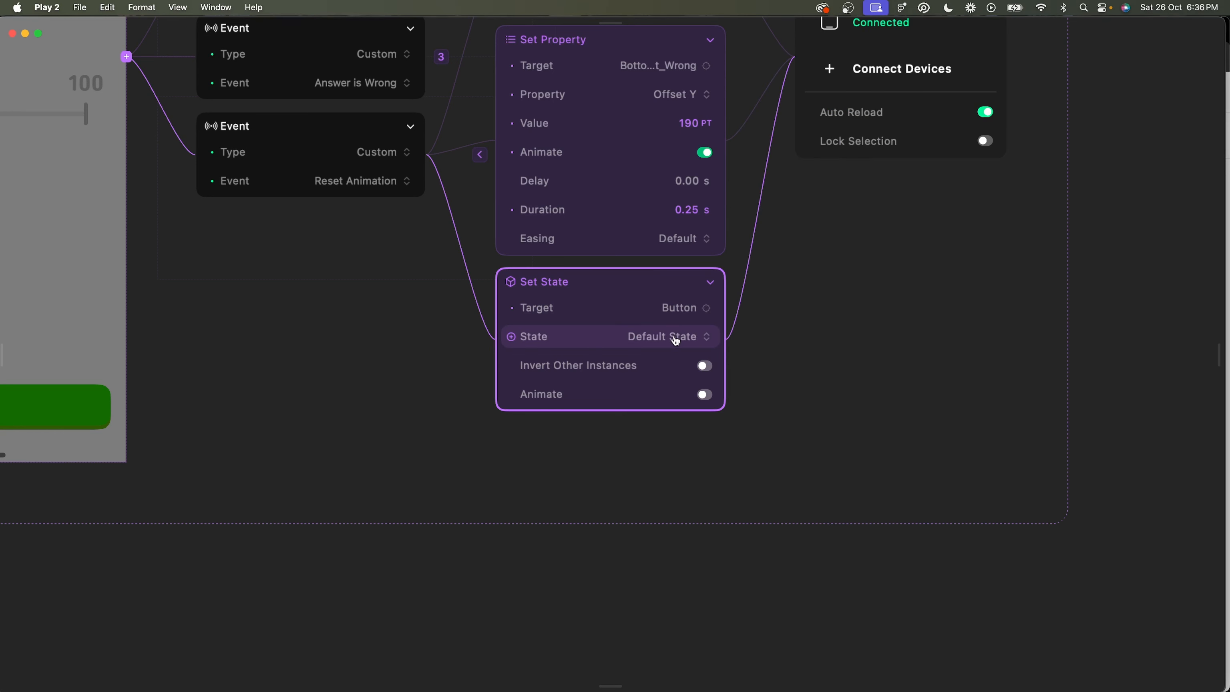
# Add a Set Text action to the Reset Animation trigger and target the button's Label.
pyautogui.hscroll(-4, 628, 231)
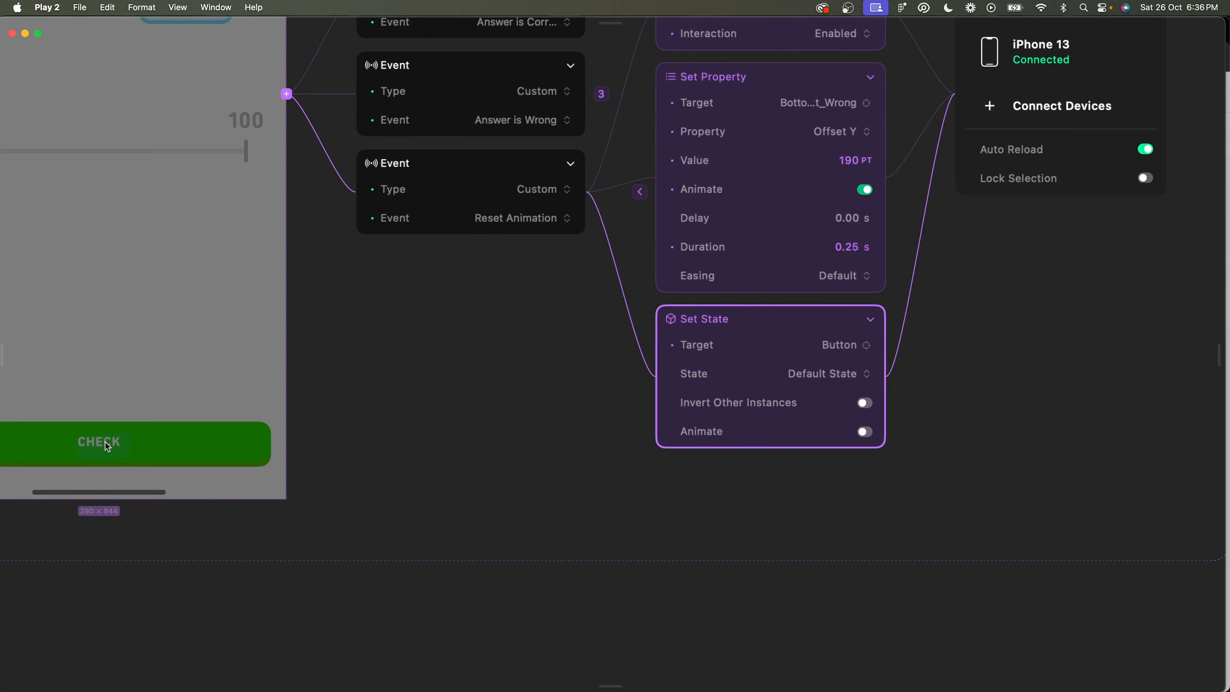
pyautogui.click(600, 192)
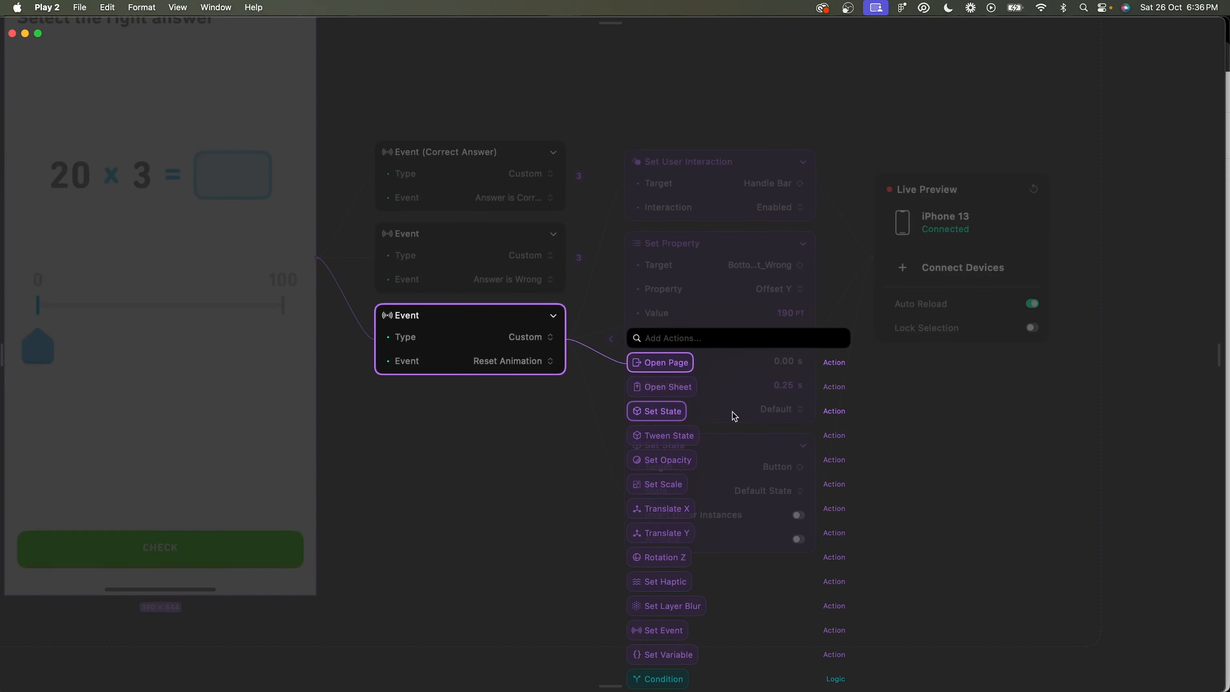
pyautogui.write('set s')
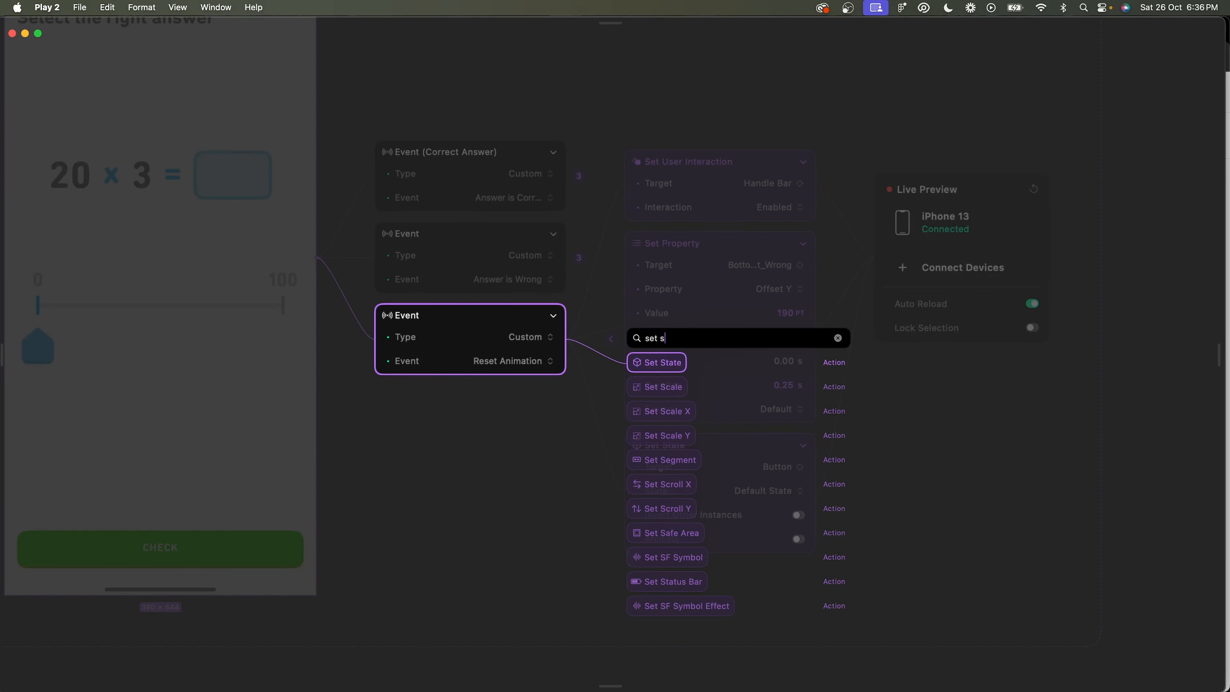
pyautogui.press('BackSpace')
pyautogui.write('y')
pyautogui.press('BackSpace')
pyautogui.write('te')
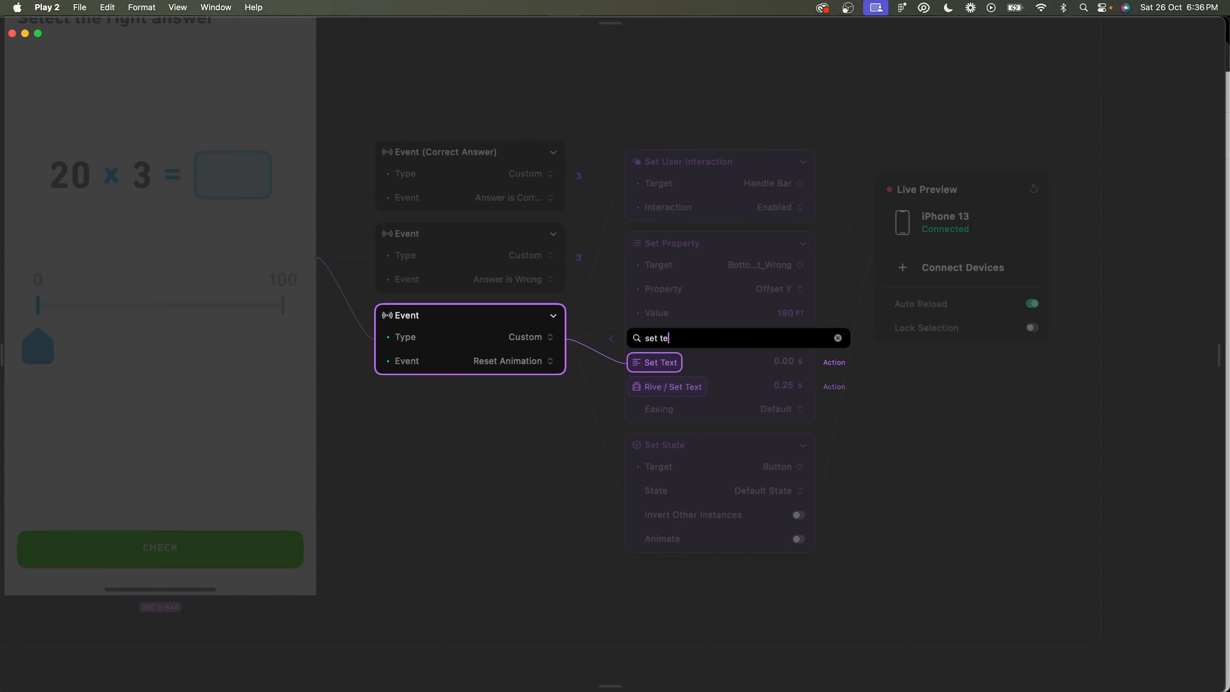
pyautogui.press('Return')
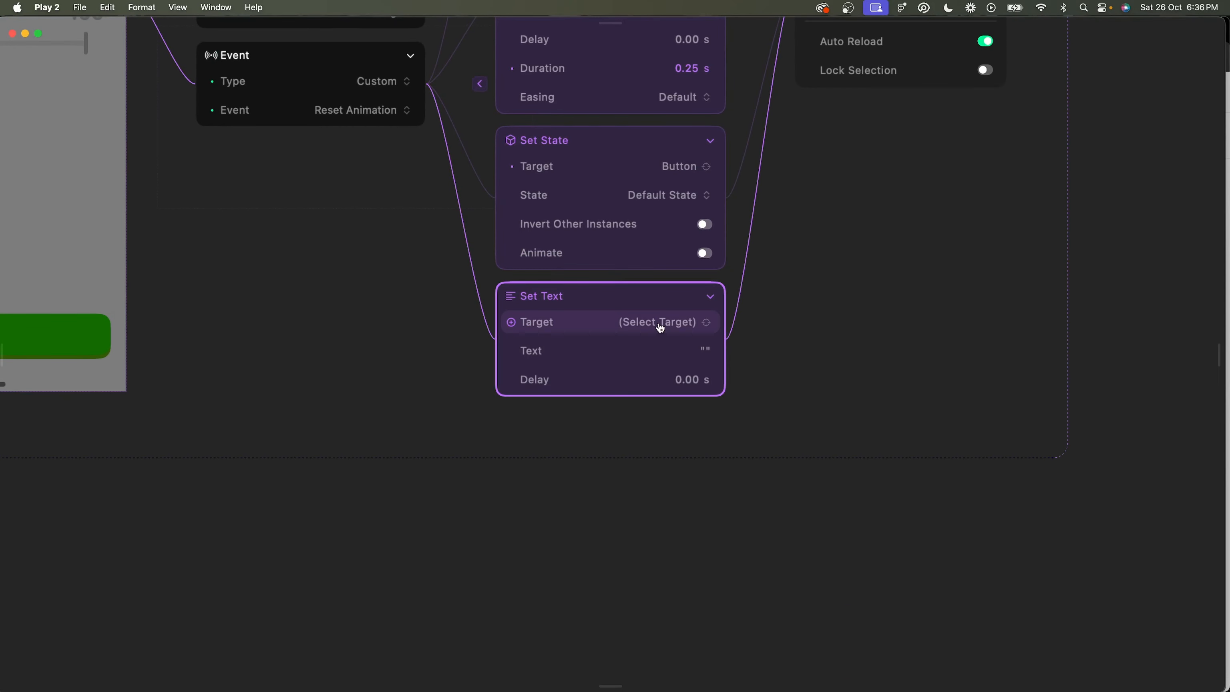
pyautogui.click(659, 328)
pyautogui.click(826, 294)
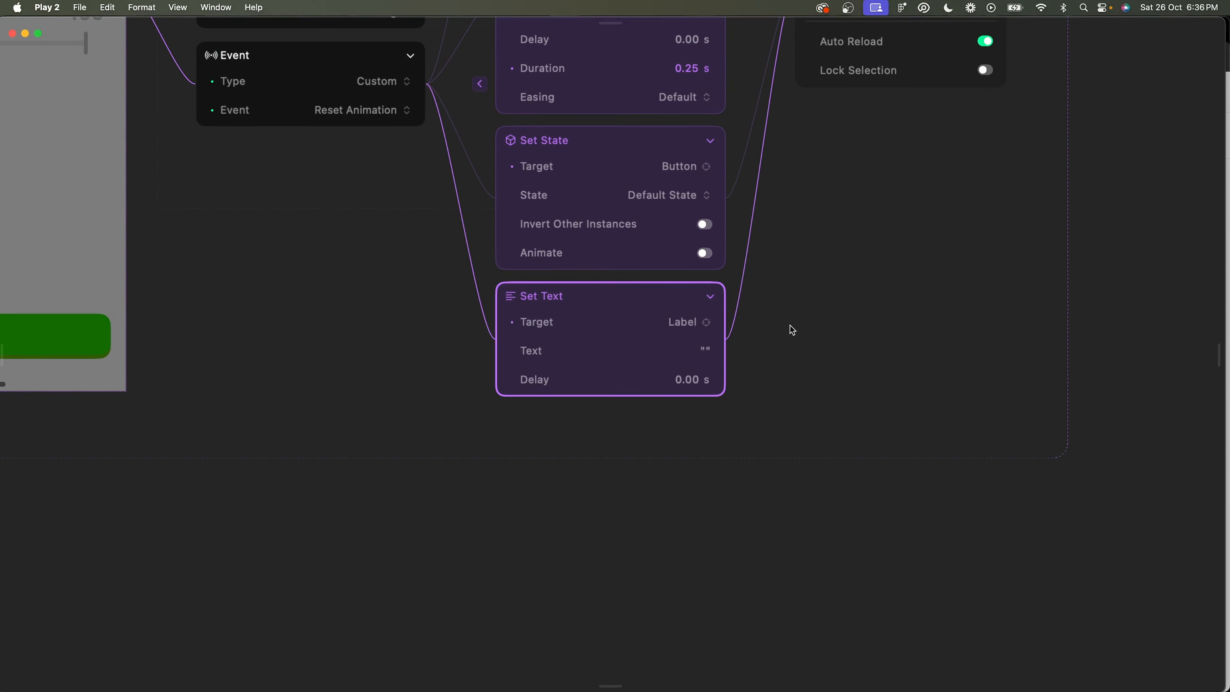
# Set the Label's Set Text value to "CHECK" and deselect the action.
pyautogui.click(704, 353)
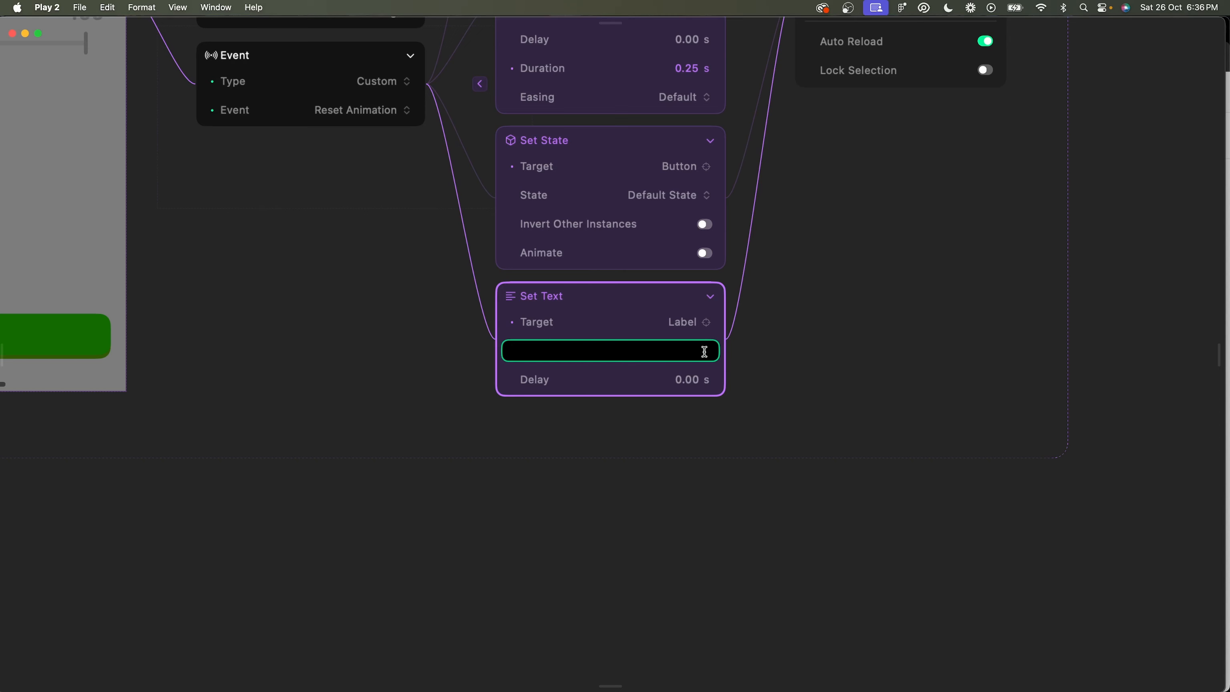
pyautogui.write('CHECL')
pyautogui.press('BackSpace')
pyautogui.write('K')
pyautogui.press('Return')
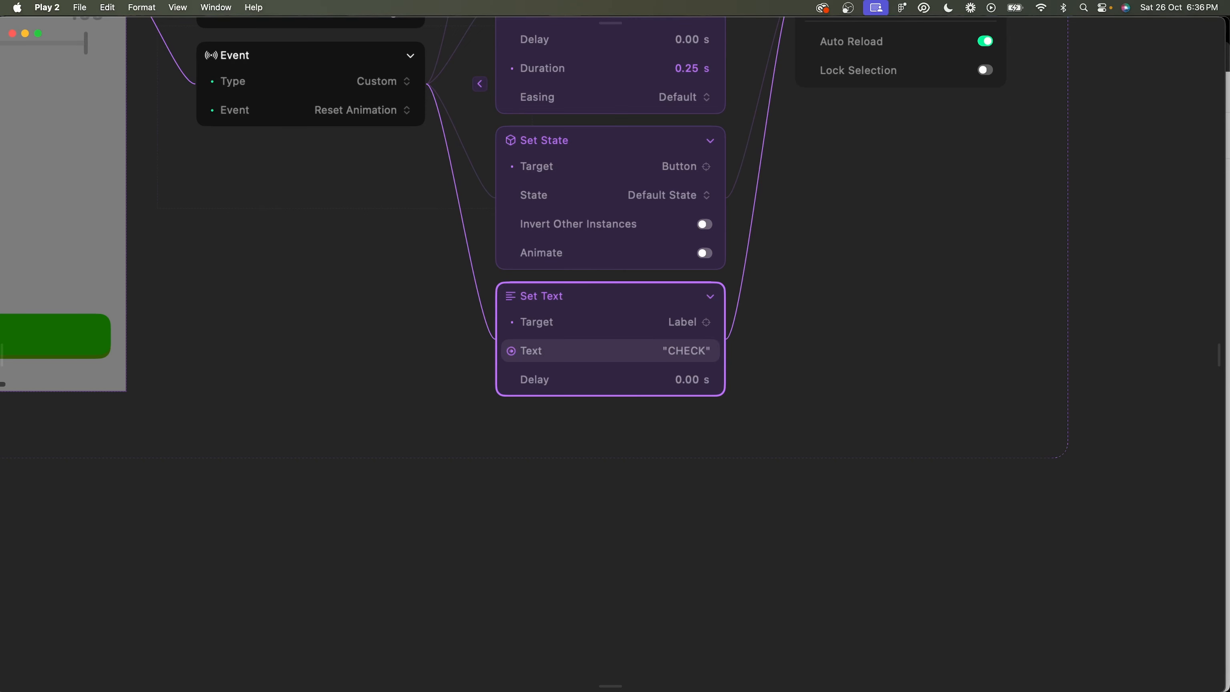
pyautogui.click(971, 336)
pyautogui.scroll(-5, 971, 337)
pyautogui.scroll(3, 971, 336)
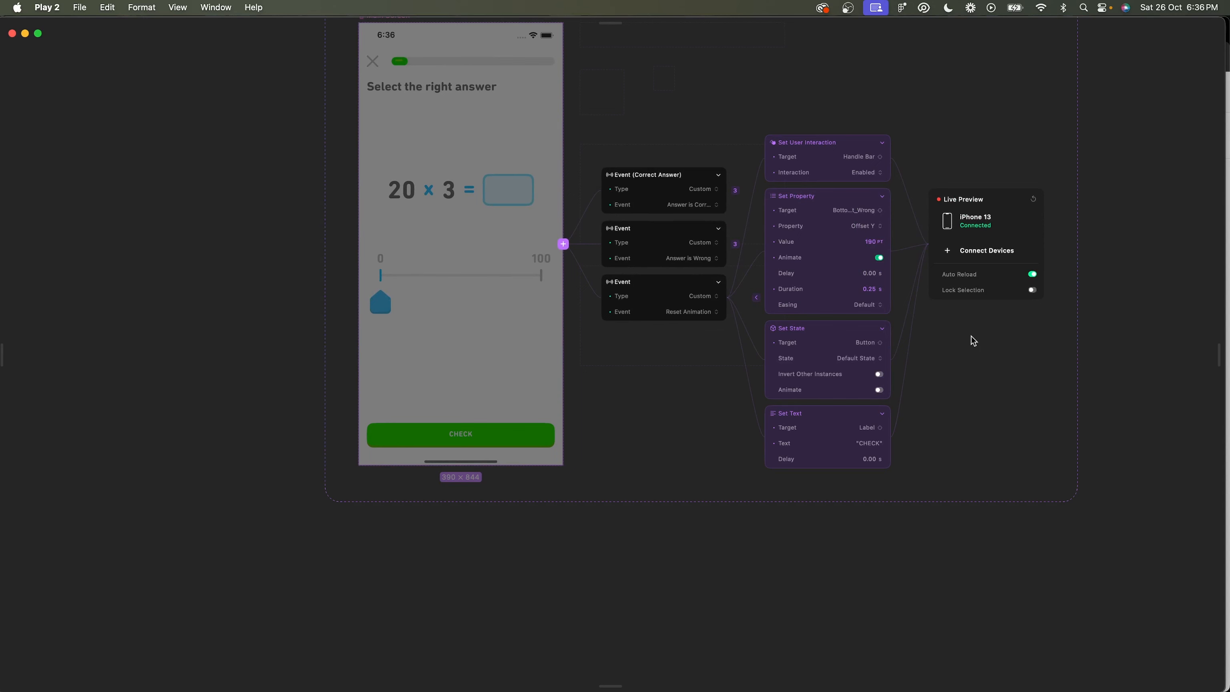
# Switch to iPhone Mirroring and test the wrong-answer flow by sliding the handle to 28 and checking the answer.
pyautogui.scroll(3, 844, 414)
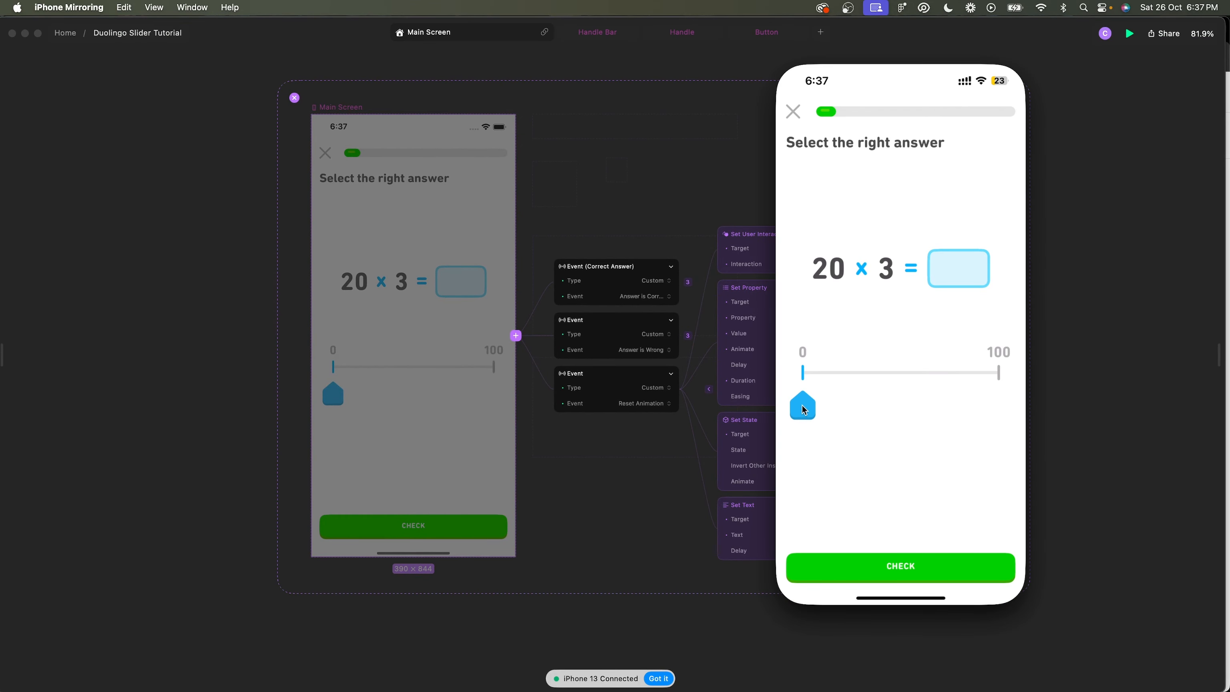
pyautogui.moveTo(802, 409); pyautogui.dragTo(864, 404)
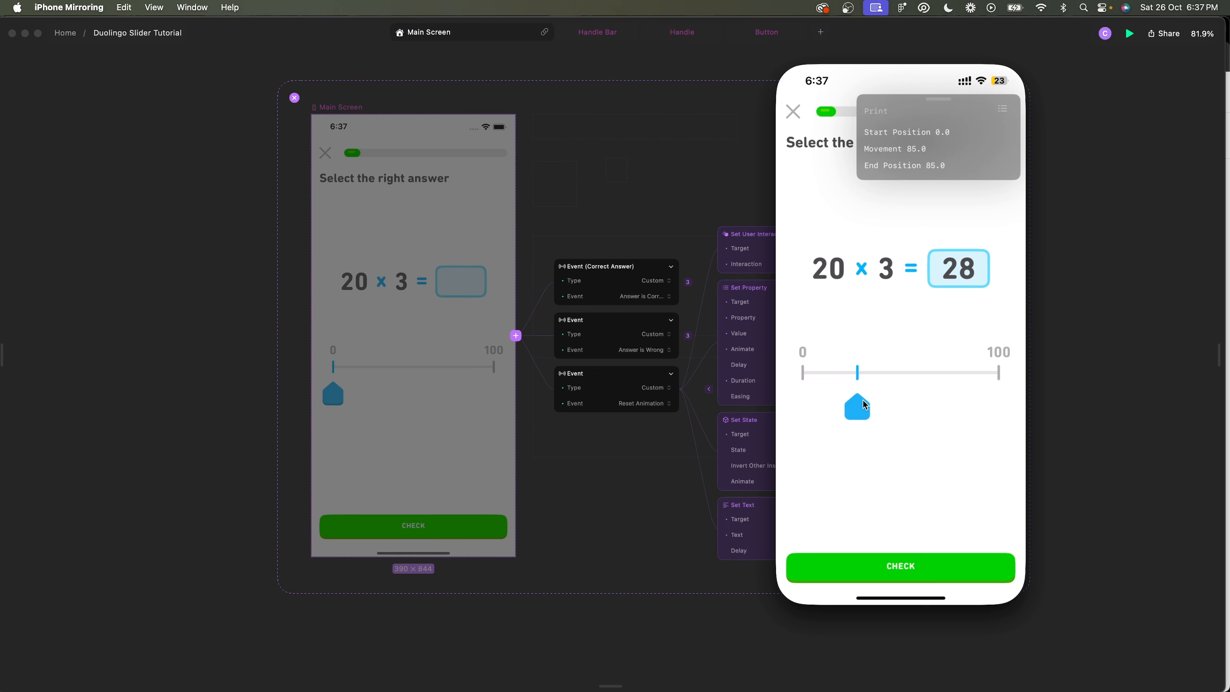
pyautogui.click(943, 564)
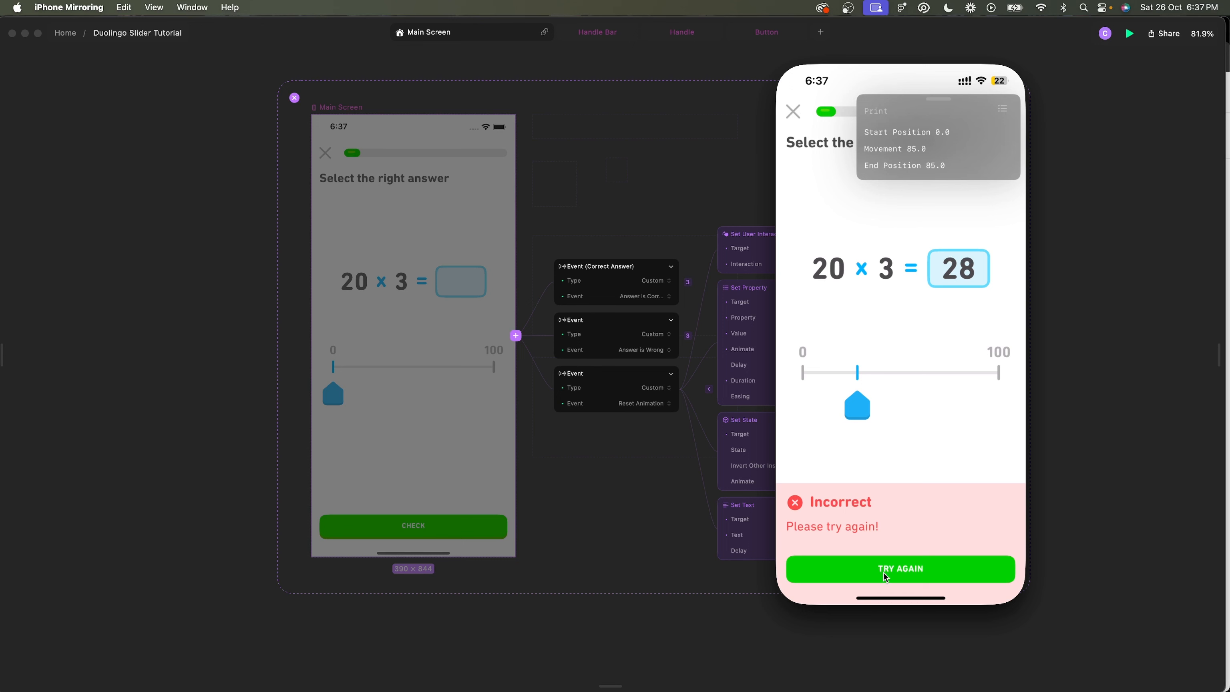
pyautogui.click(755, 537)
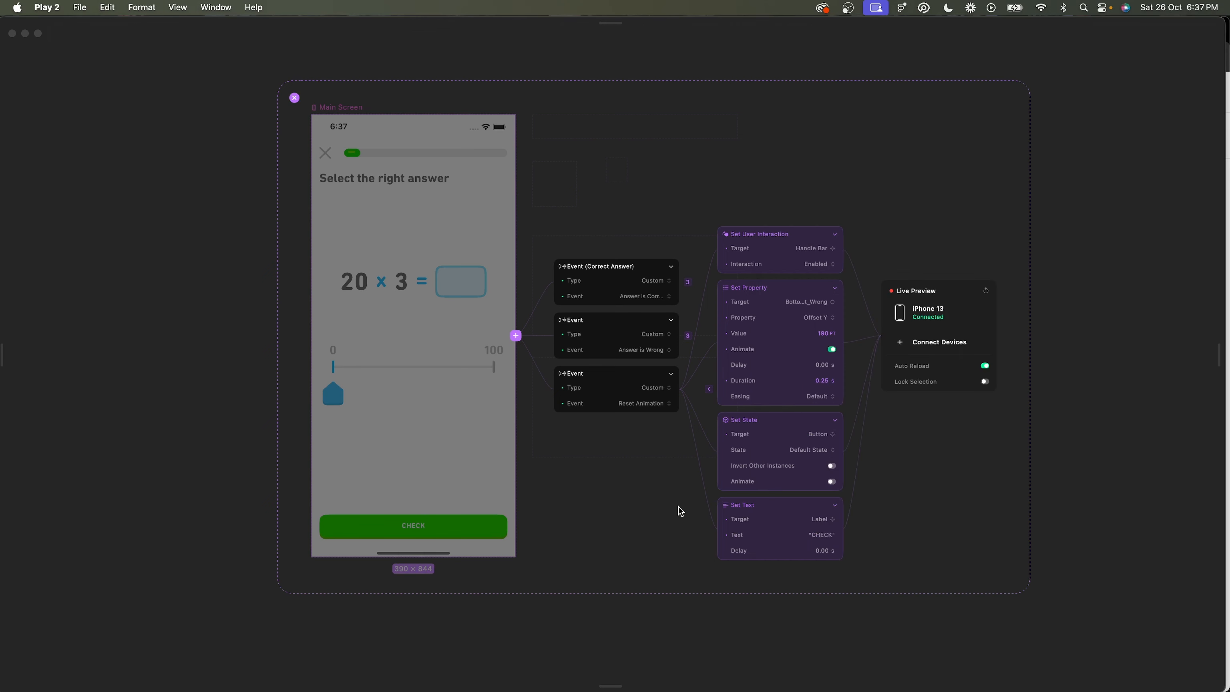
# Open the interactions of the Main Screen's CHECK button and review its Touch Down and Touch Up branches.
pyautogui.click(494, 525)
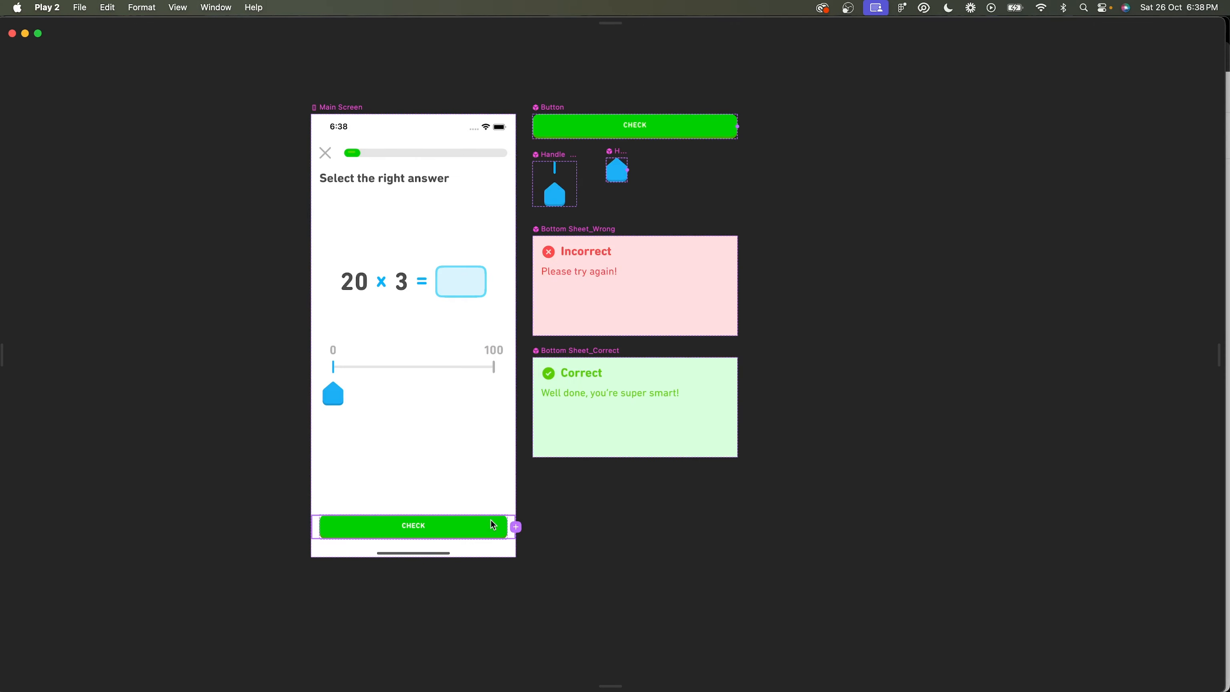
pyautogui.click(516, 527)
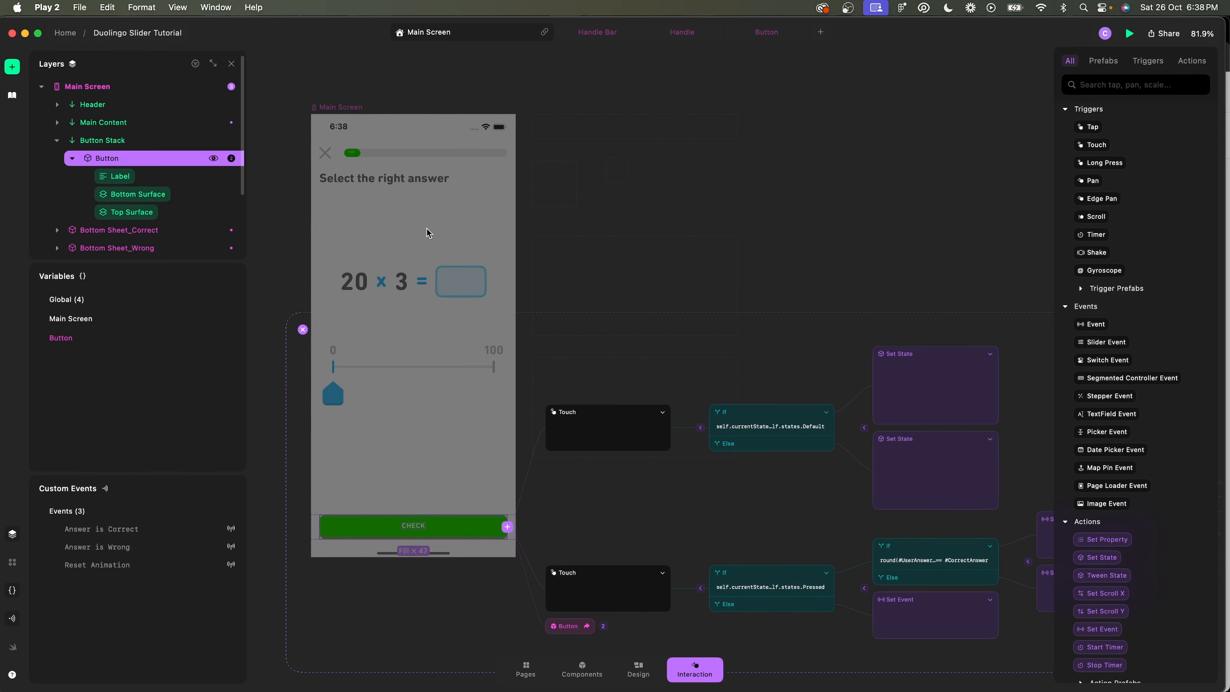
pyautogui.scroll(3, 712, 380)
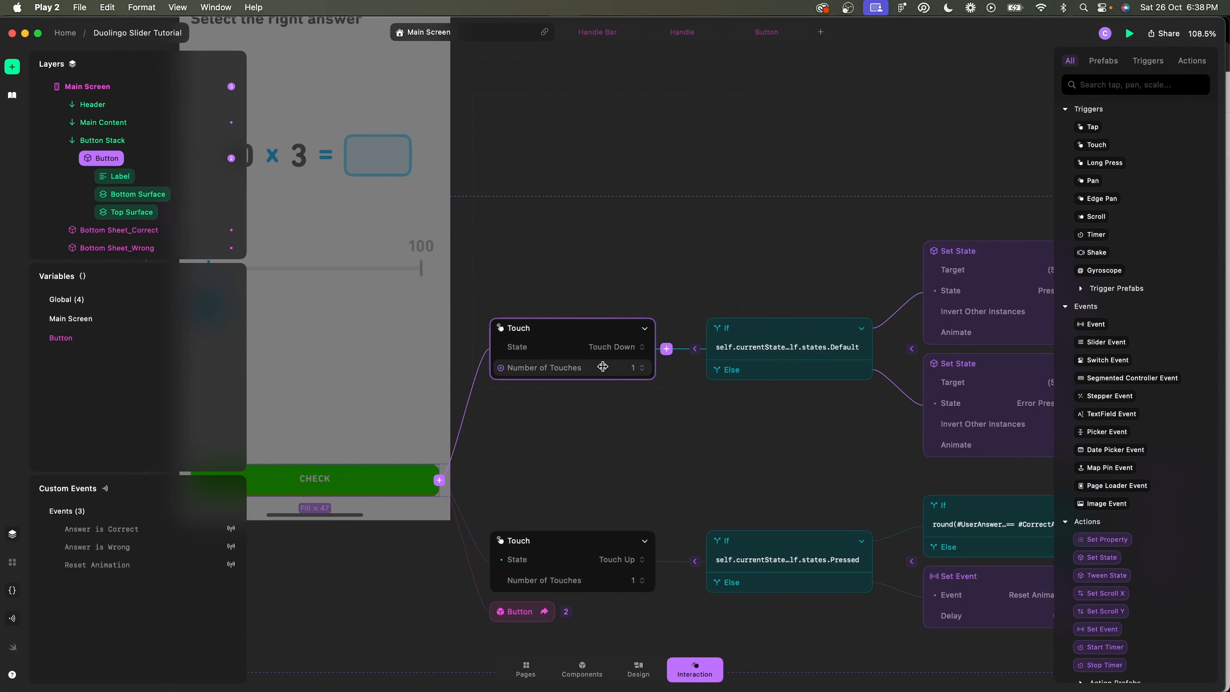
pyautogui.hscroll(3, 630, 557)
pyautogui.scroll(-2, 629, 557)
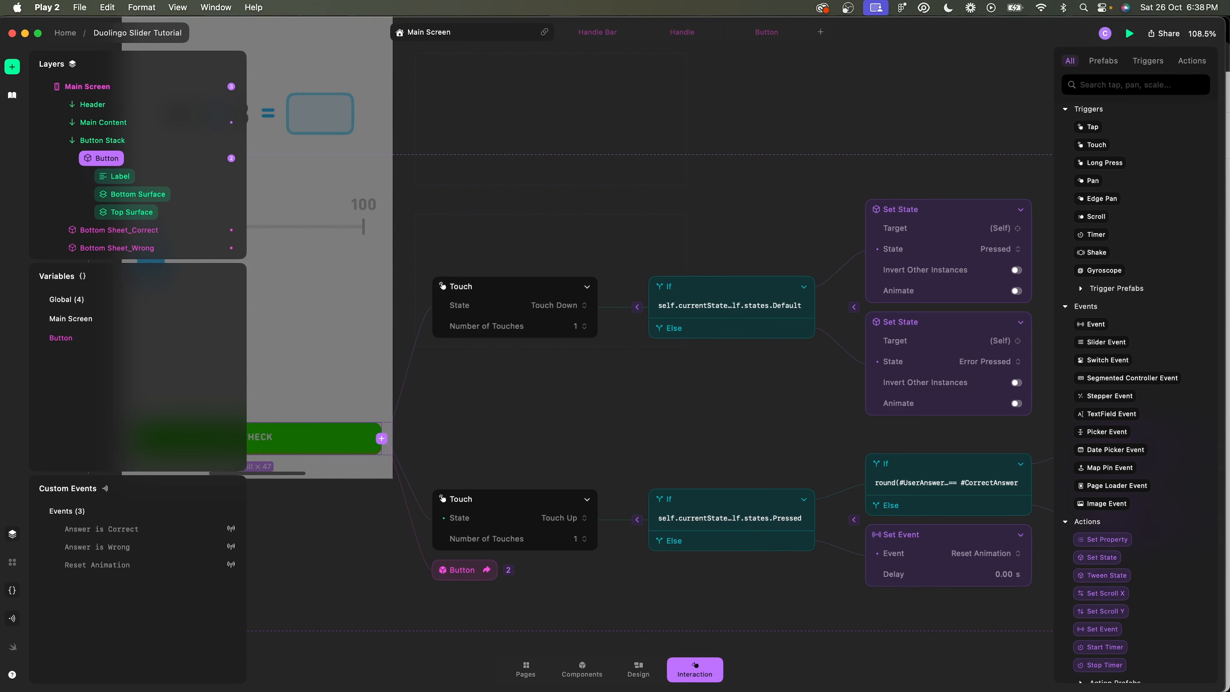
# Submit 30 as the answer in iPhone Mirroring and follow the button's Touch Up branch to its Answer is Wrong event.
pyautogui.click(790, 690)
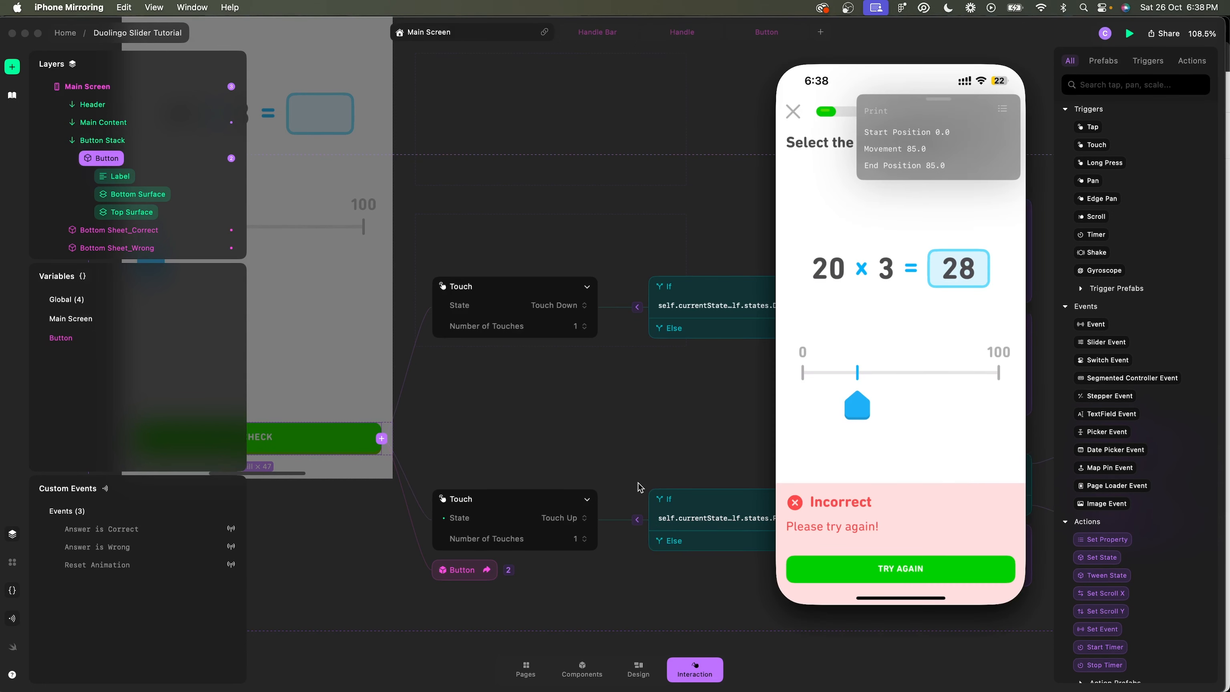
pyautogui.hscroll(3, 640, 486)
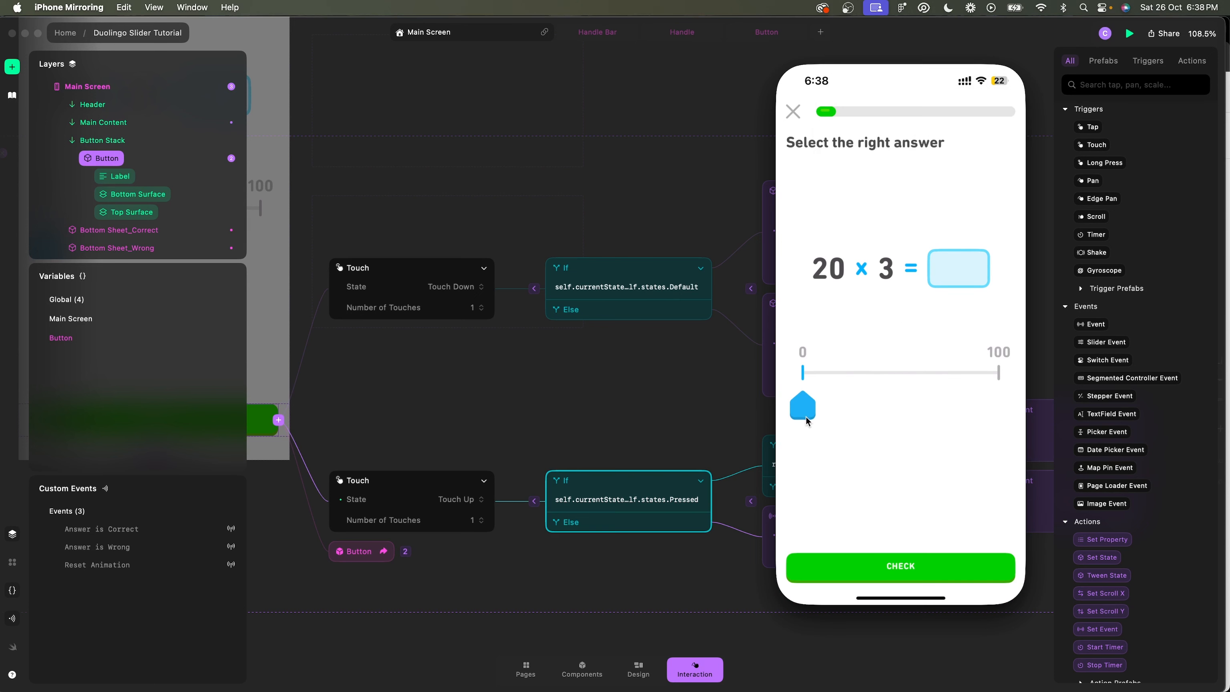
pyautogui.moveTo(802, 412); pyautogui.dragTo(854, 412)
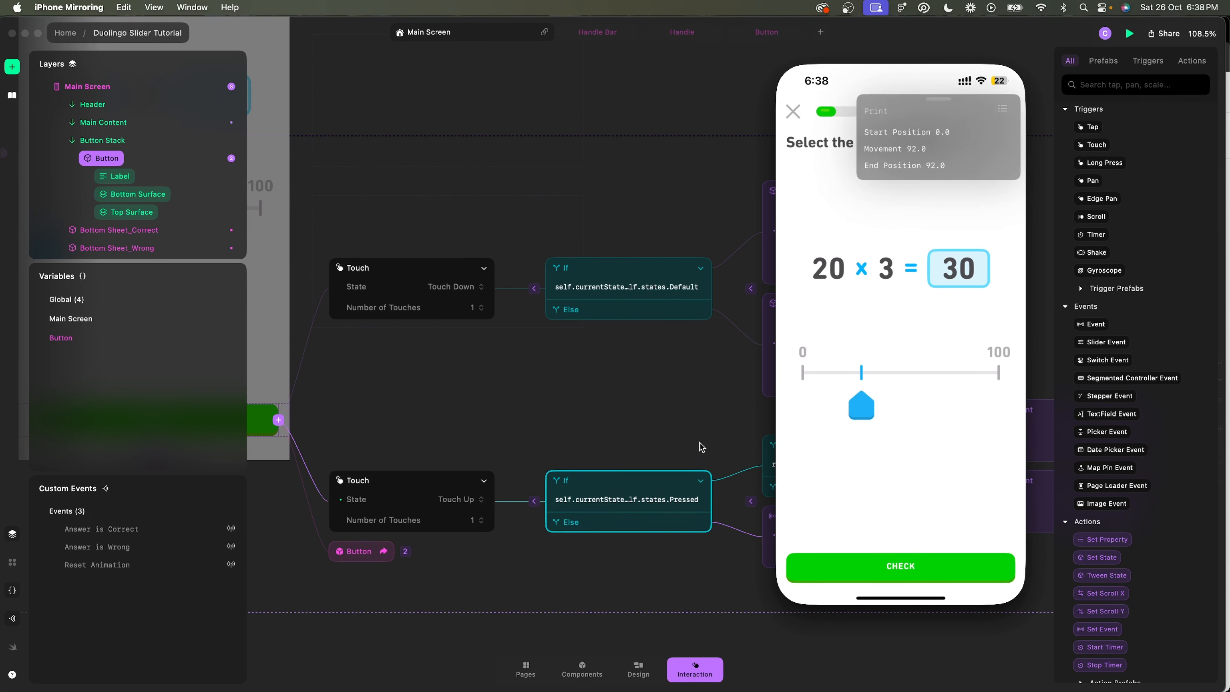
pyautogui.hscroll(5, 639, 411)
pyautogui.hscroll(3, 583, 395)
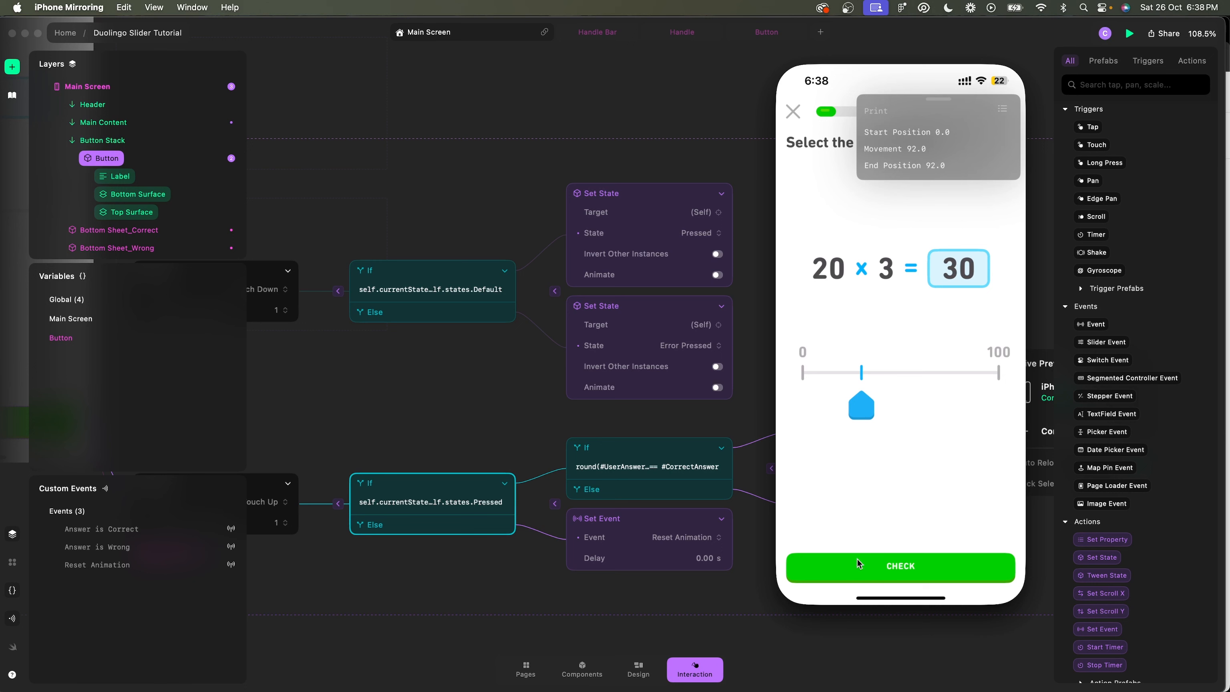
pyautogui.click(862, 573)
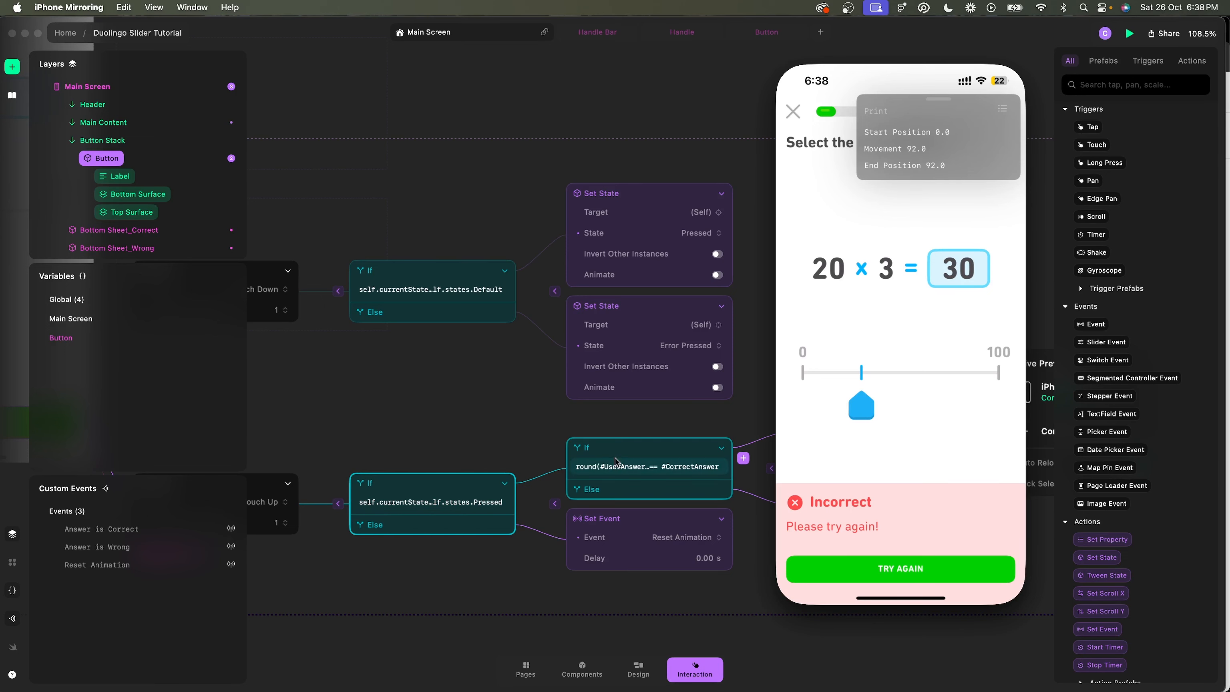
pyautogui.hscroll(5, 675, 450)
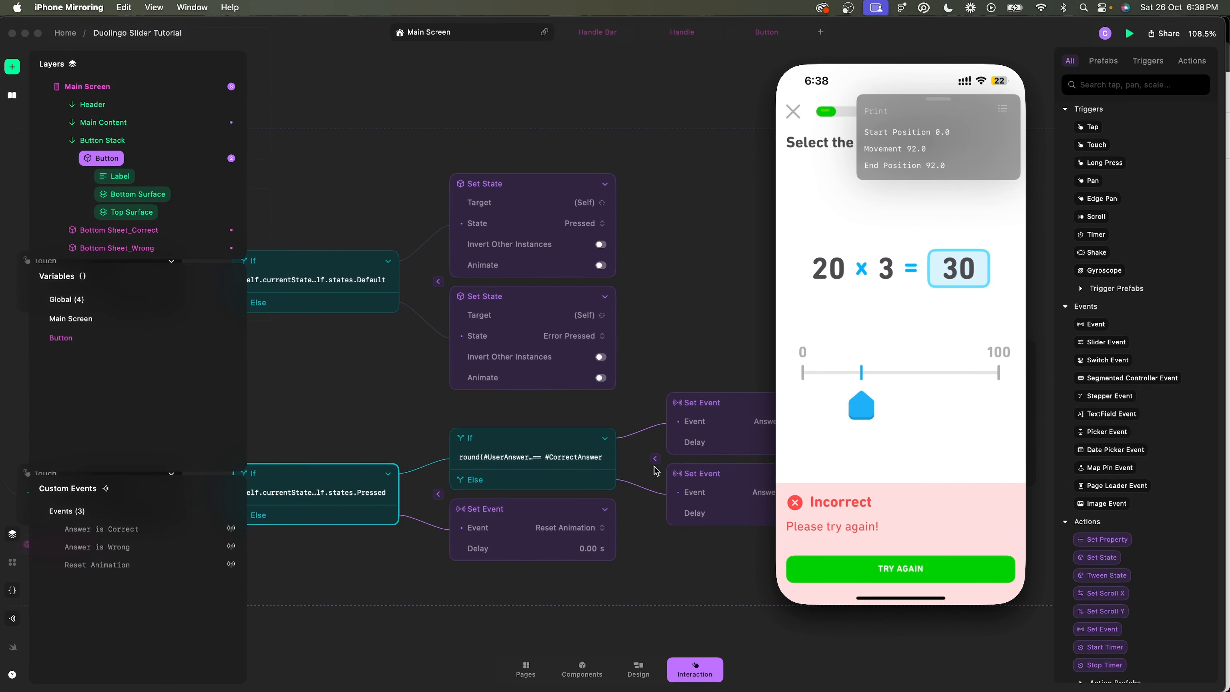
pyautogui.hscroll(4, 568, 465)
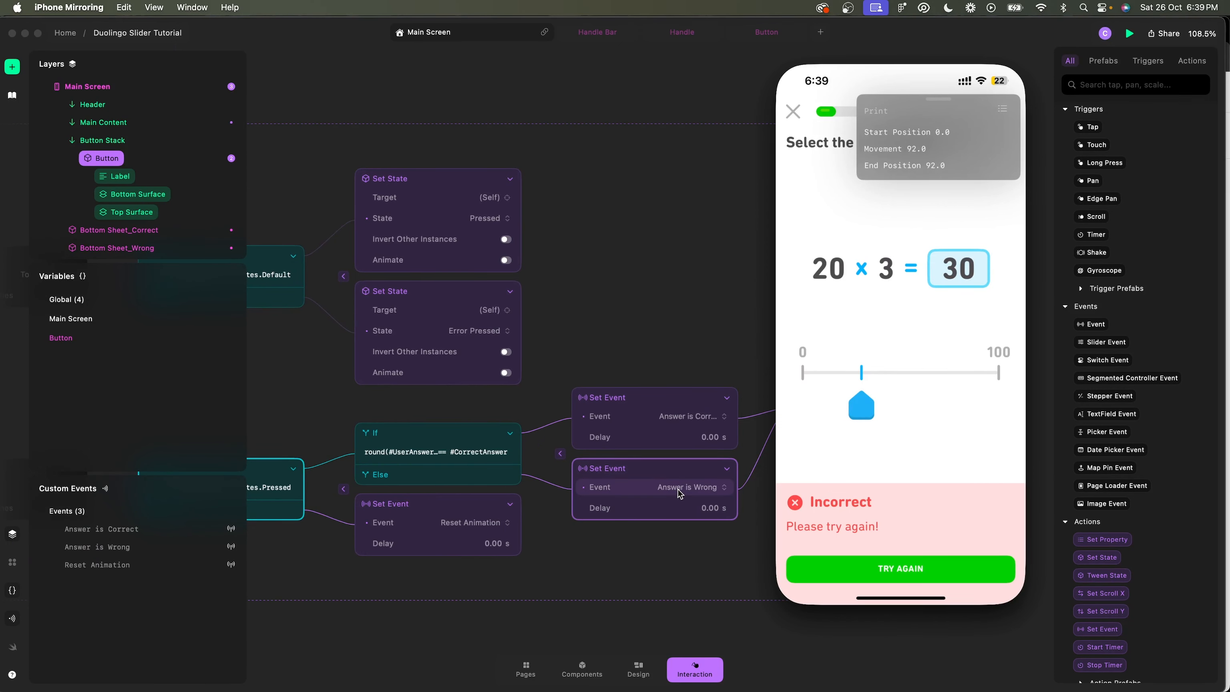
pyautogui.click(641, 472)
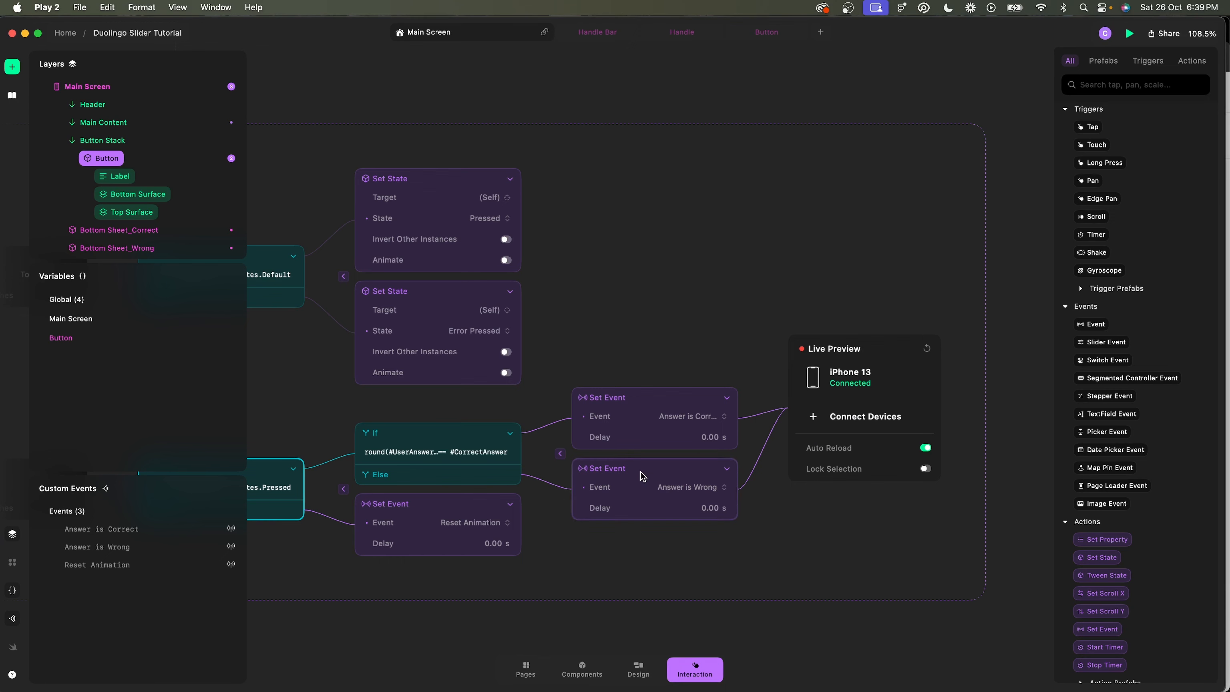
# Open the Main Screen's interactions and expand the actions attached to the Answer is Wrong event.
pyautogui.scroll(-3, 394, 289)
pyautogui.hscroll(-10, 395, 289)
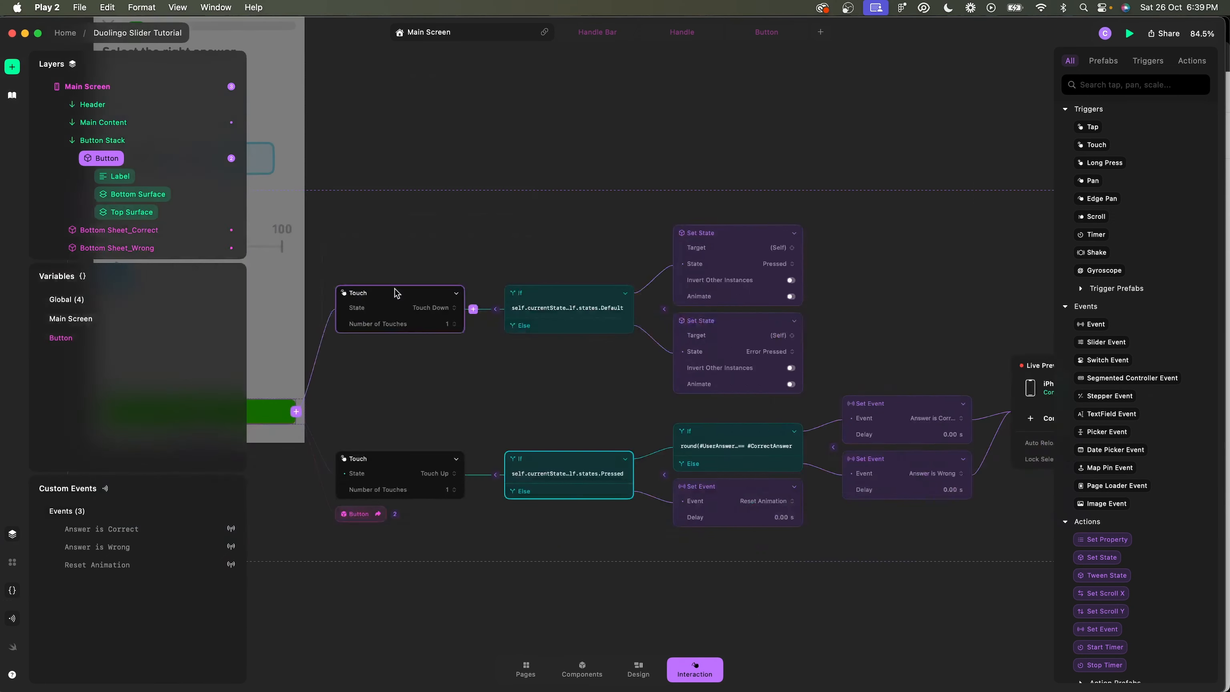
pyautogui.scroll(4, 395, 289)
pyautogui.click(346, 218)
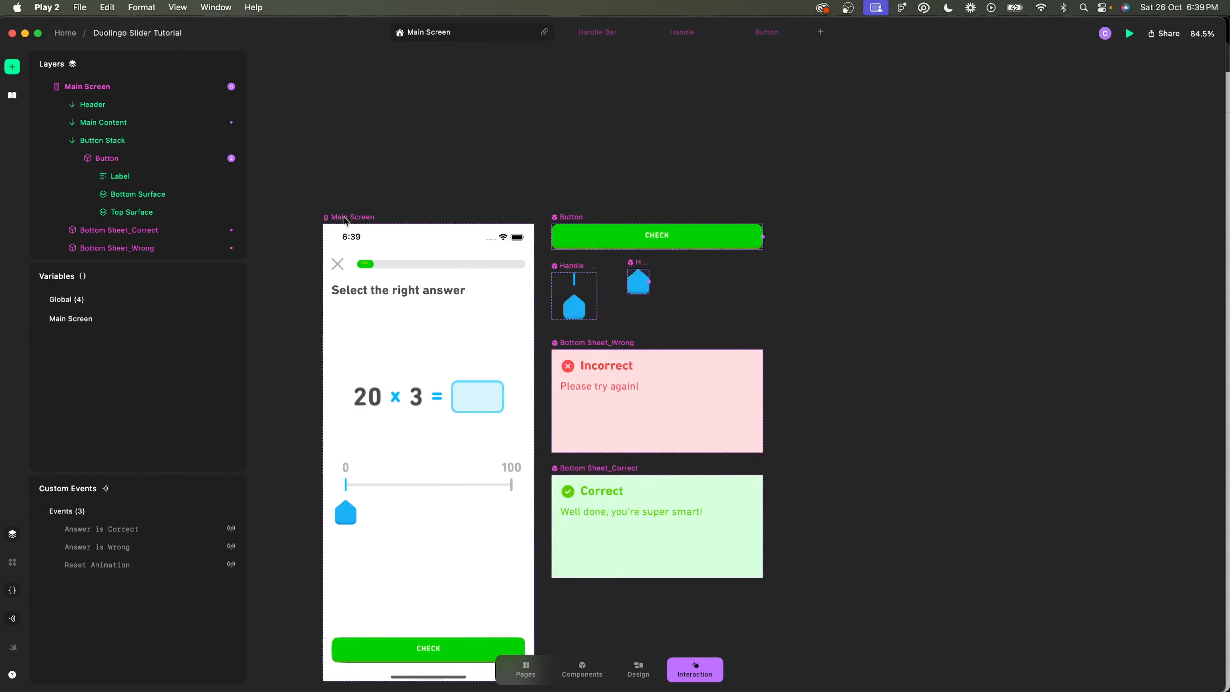
pyautogui.click(346, 218)
pyautogui.scroll(3, 649, 484)
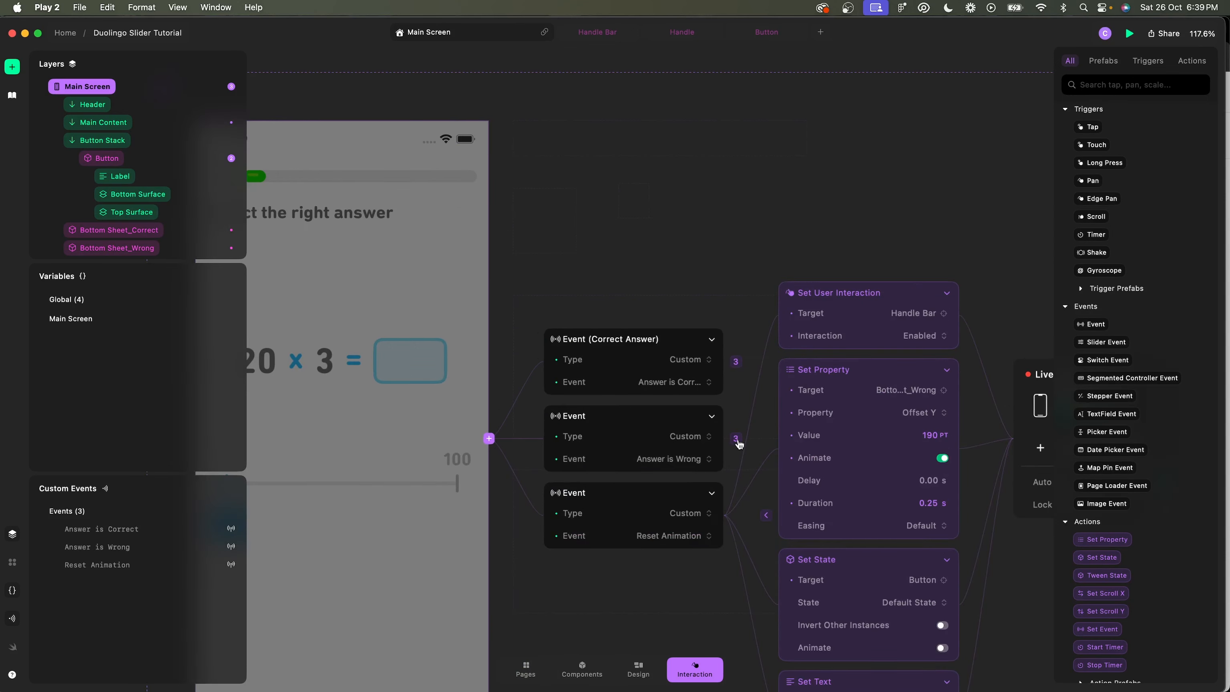
pyautogui.click(765, 515)
pyautogui.click(735, 438)
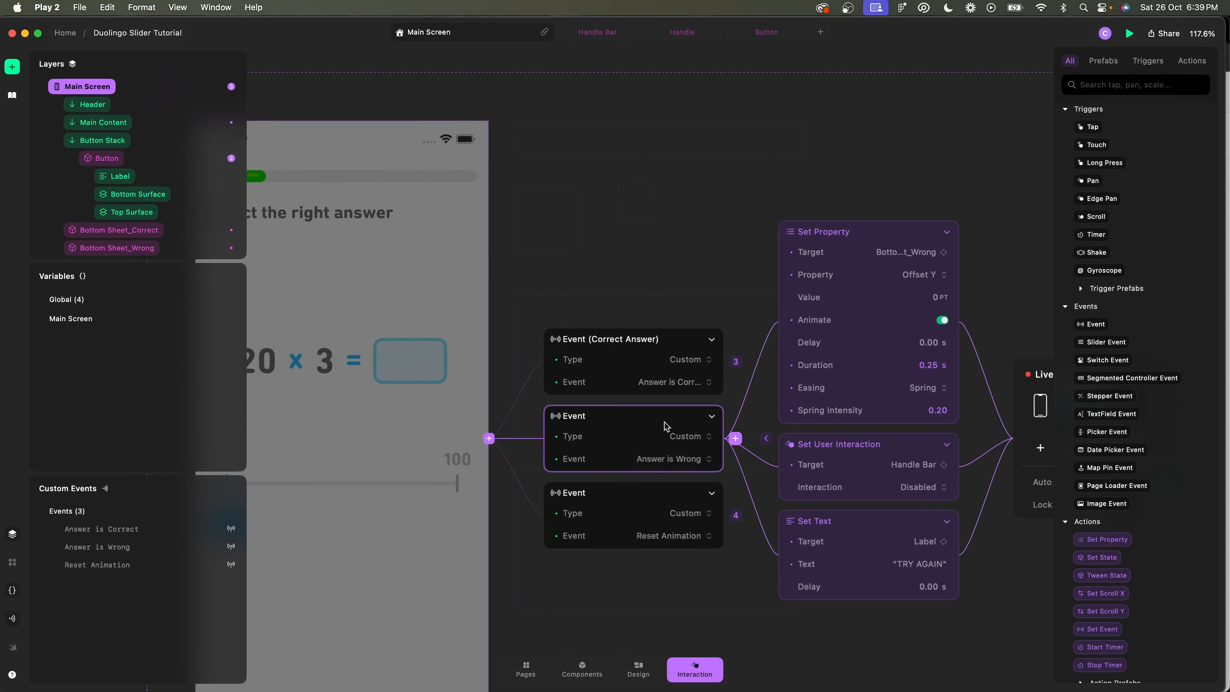
pyautogui.hscroll(2, 665, 424)
pyautogui.hscroll(1, 665, 422)
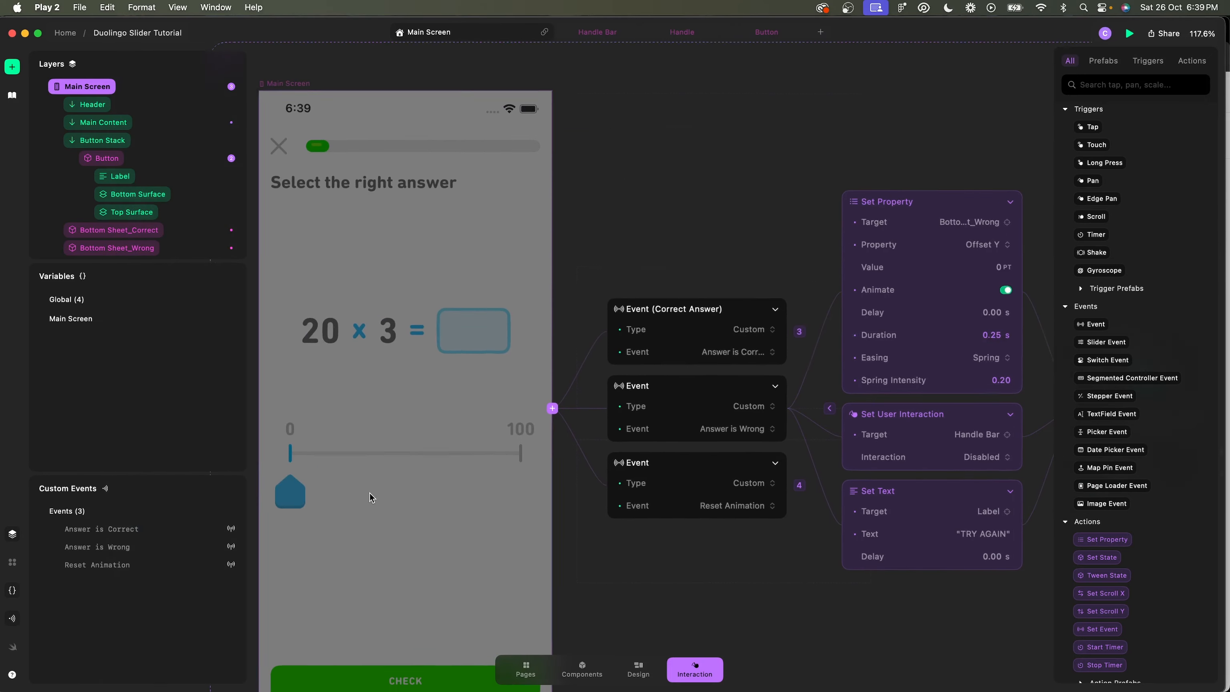
pyautogui.hscroll(3, 385, 491)
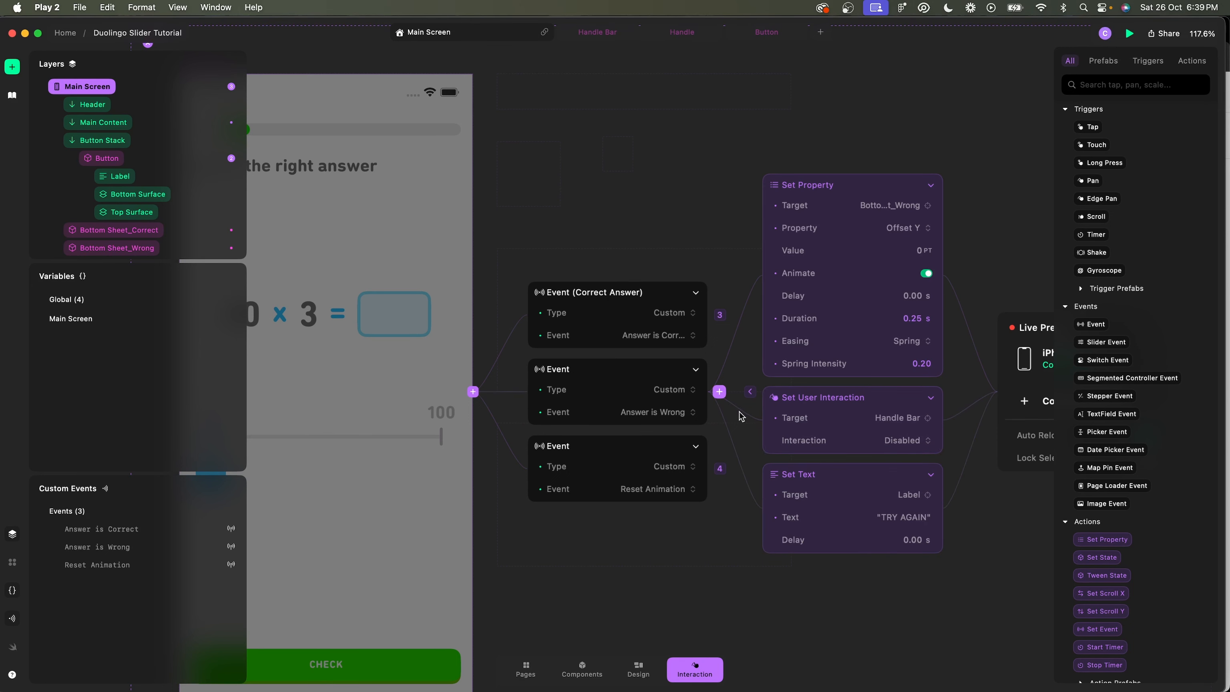
# Add a Set State action to the Answer is Wrong event that puts the Button in its Error state.
pyautogui.click(719, 391)
pyautogui.write('set ')
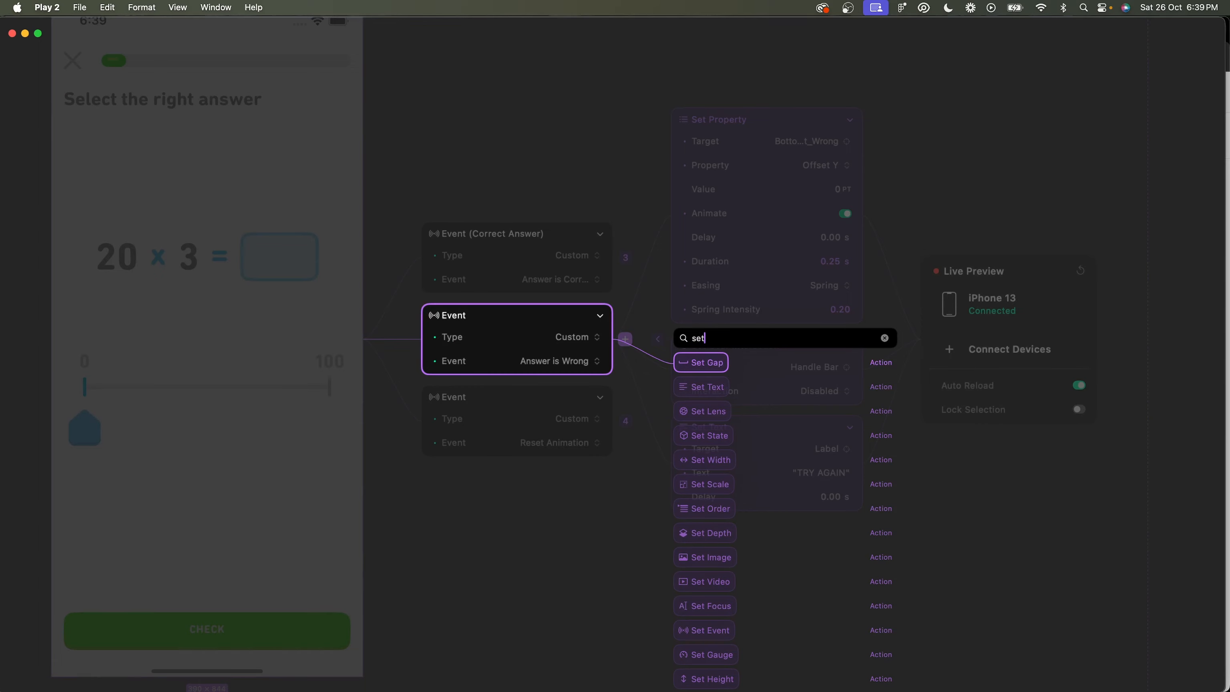
pyautogui.write('sta')
pyautogui.press('Return')
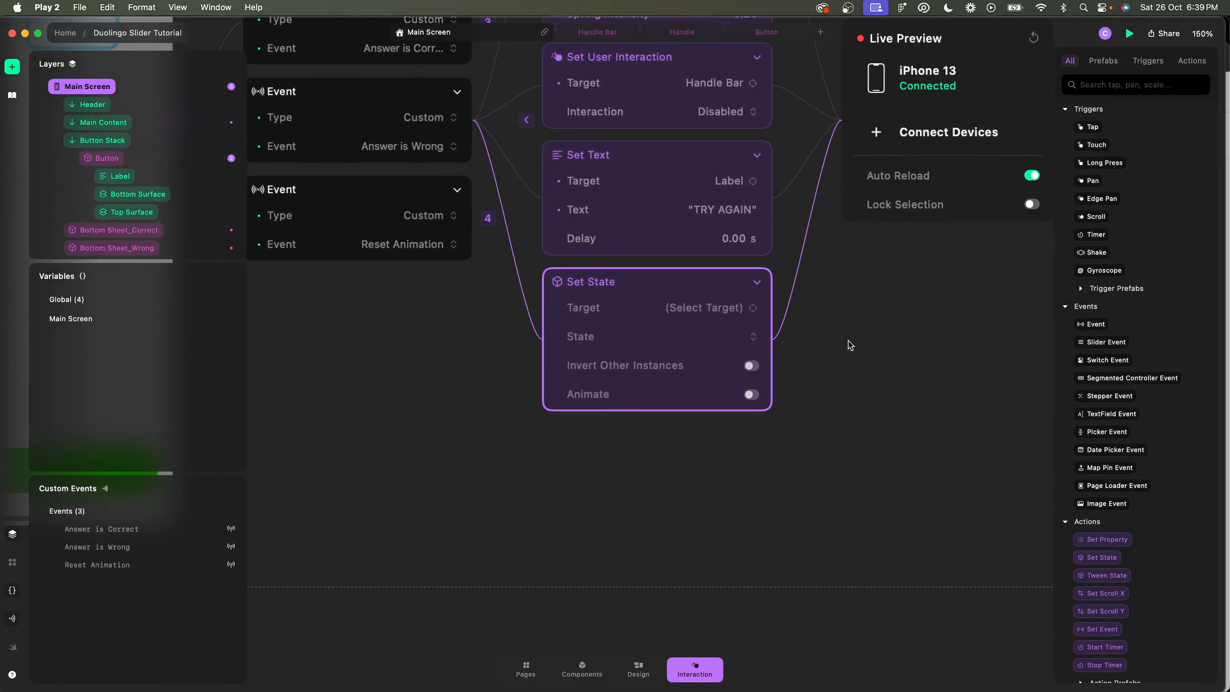
pyautogui.click(722, 312)
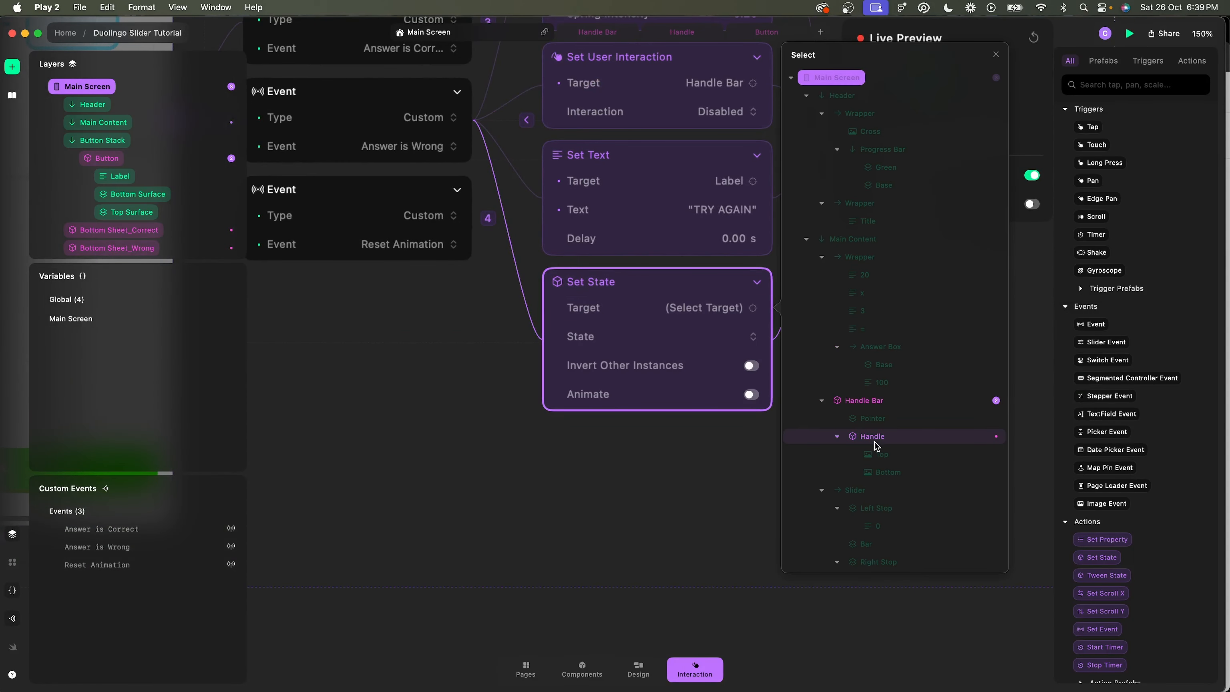
pyautogui.scroll(-1, 876, 445)
pyautogui.click(856, 372)
pyautogui.click(707, 337)
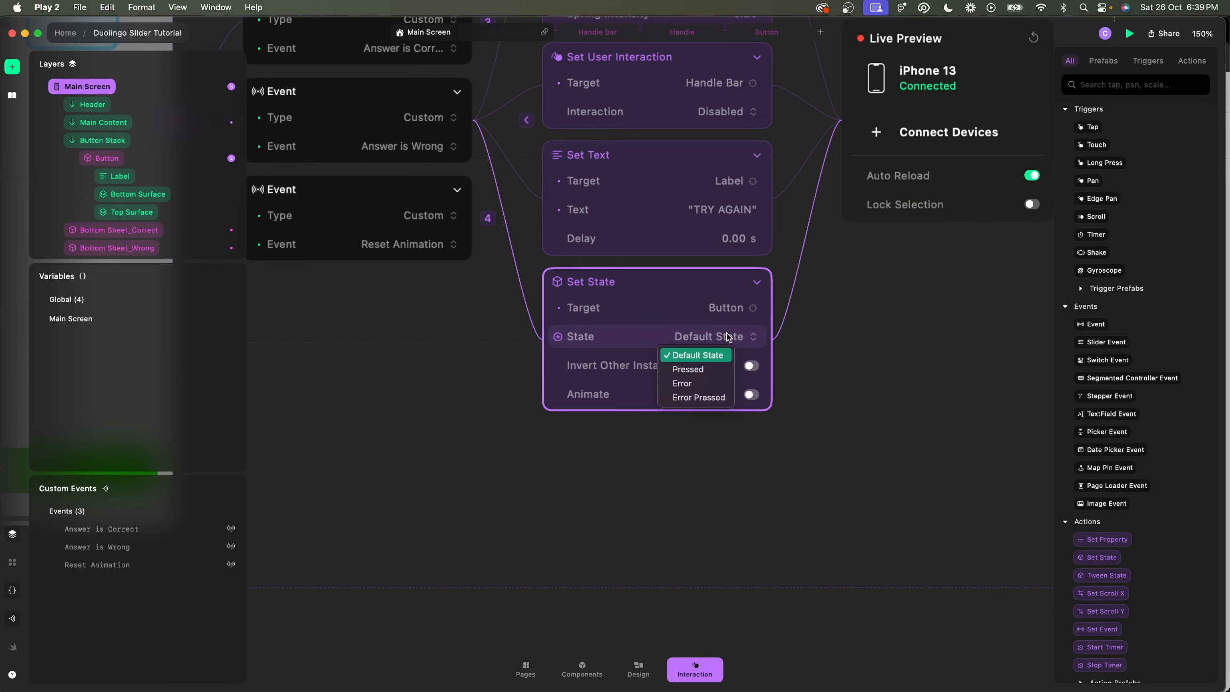
pyautogui.click(693, 385)
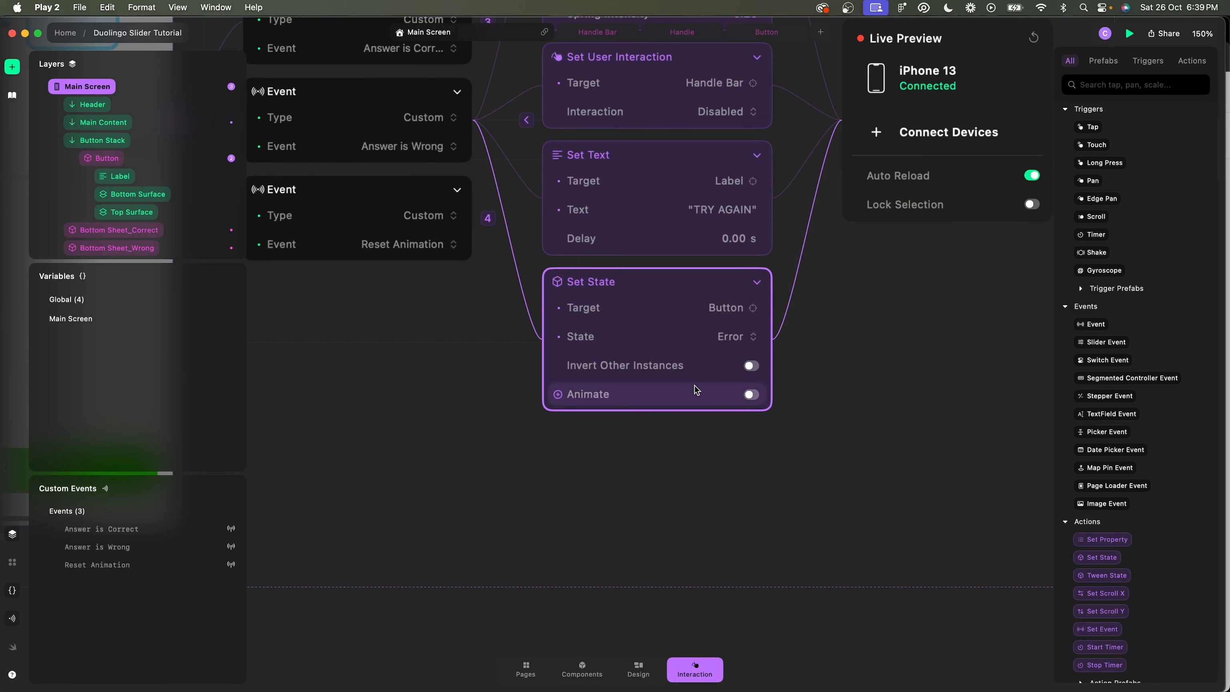
pyautogui.click(797, 512)
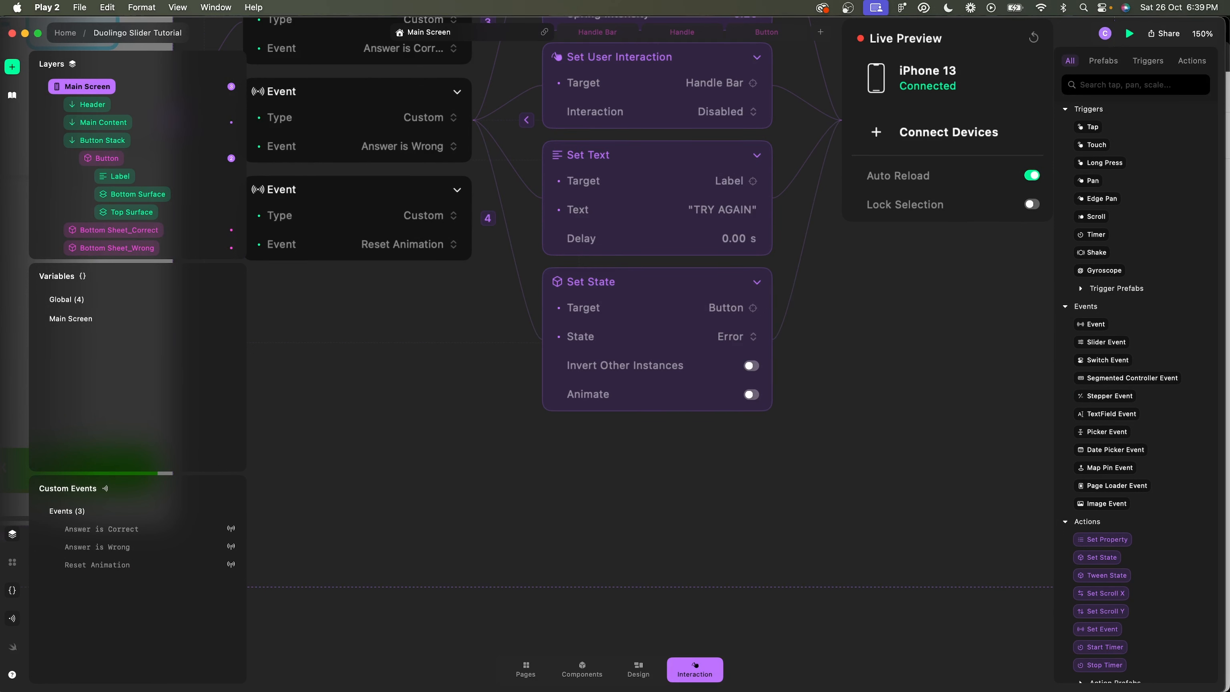
# Test the button's error state in iPhone Mirroring by sliding the handle to 25 and checking the answer.
pyautogui.press('super+Tab')
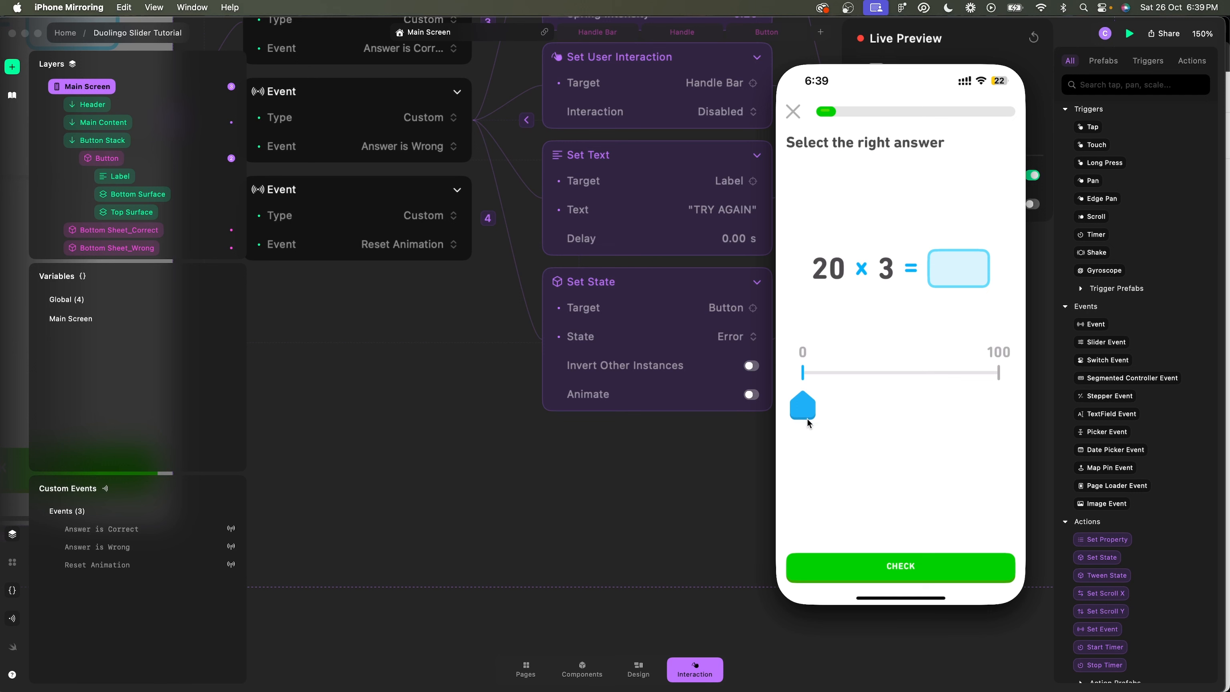
pyautogui.moveTo(804, 404); pyautogui.dragTo(860, 403)
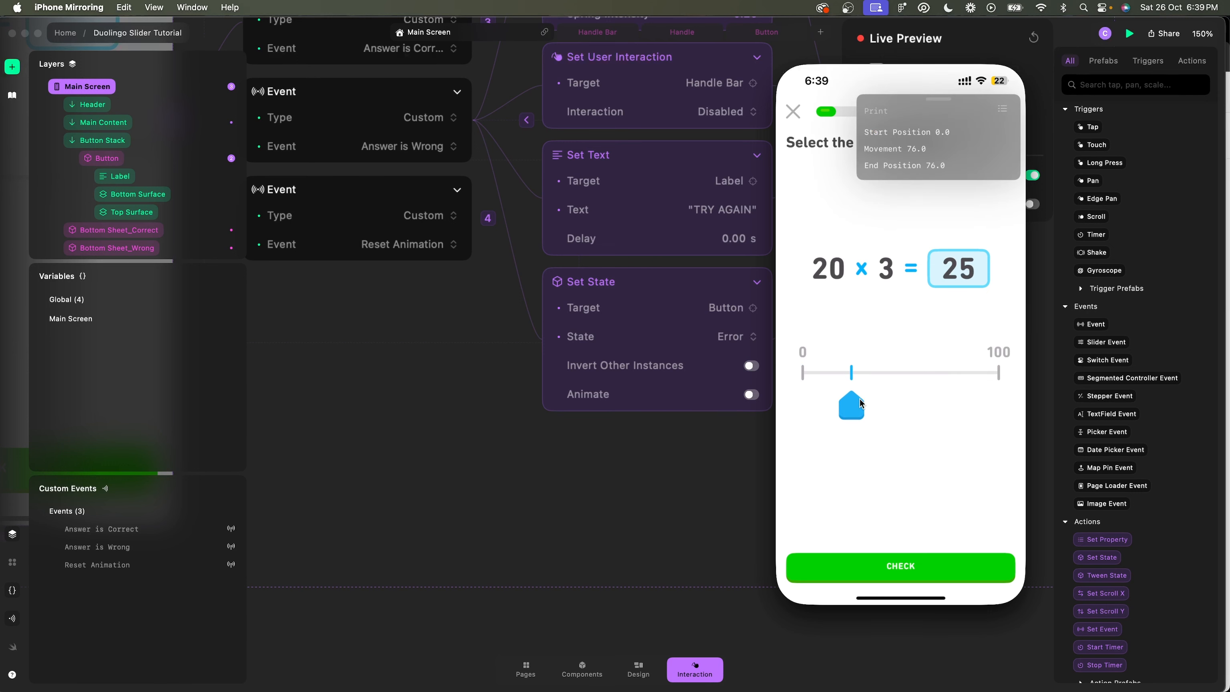
pyautogui.click(884, 549)
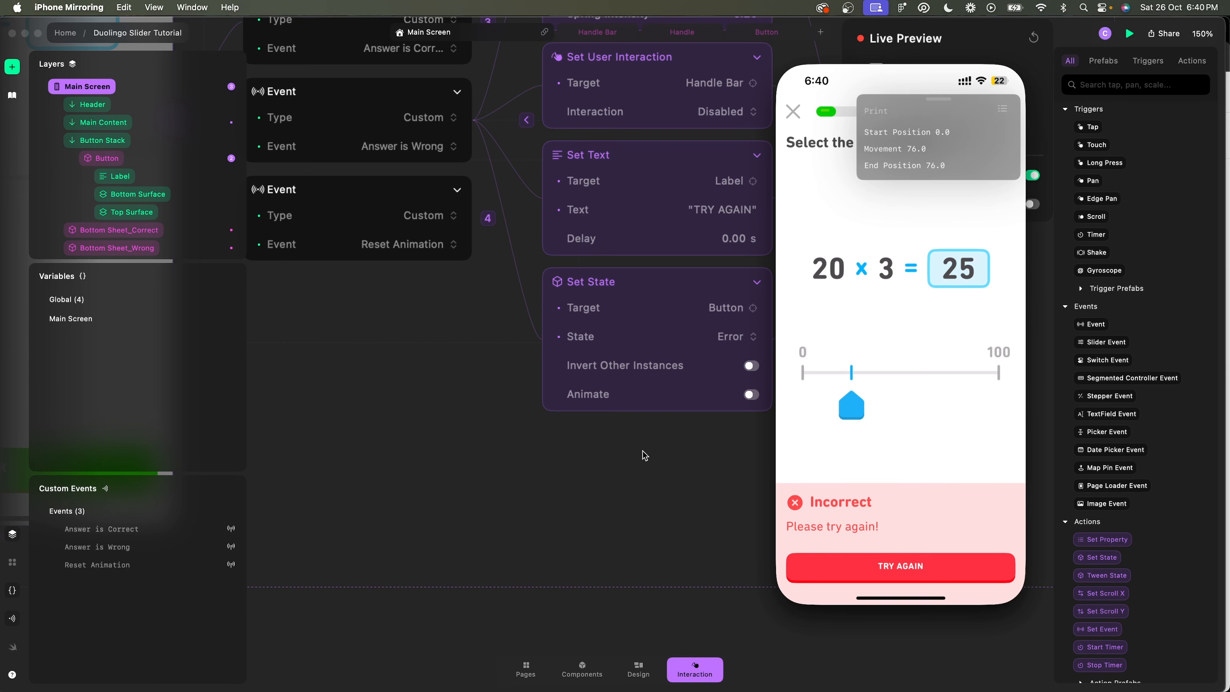
pyautogui.hscroll(2, 642, 456)
pyautogui.hscroll(-6, 459, 401)
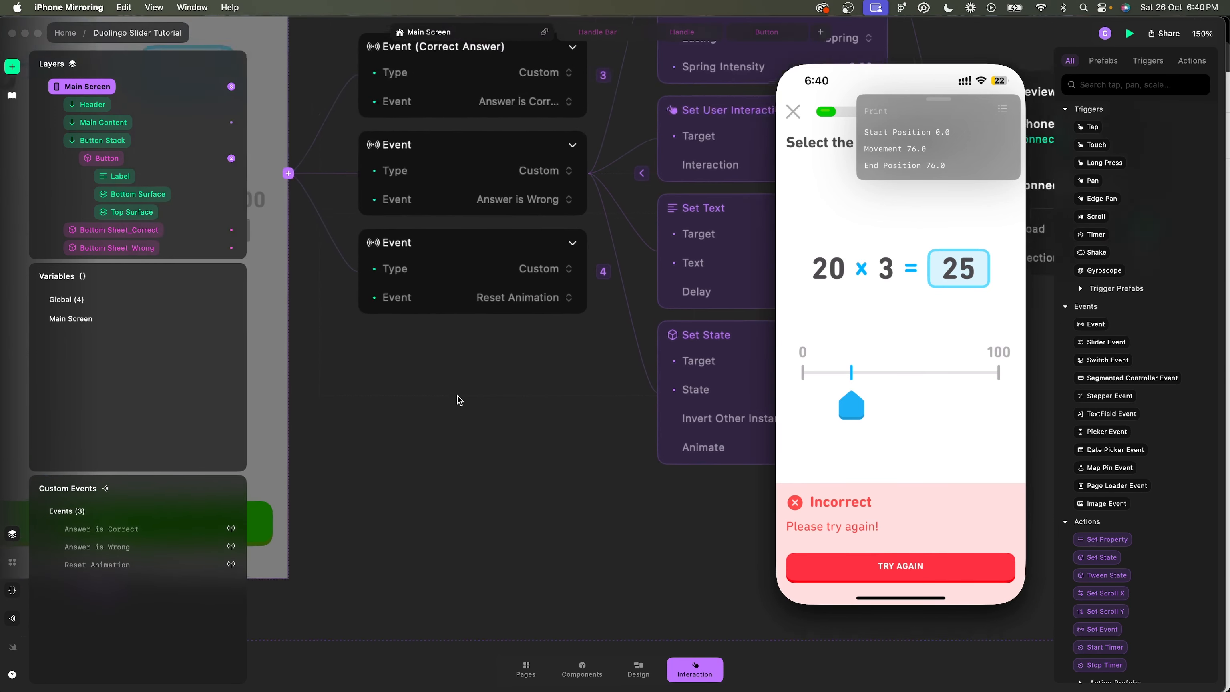
# Return to Play and open the interactions of the Button inside the Button Stack, showing its Touch Up branch.
pyautogui.click(457, 401)
pyautogui.hscroll(-6, 456, 403)
pyautogui.click(453, 431)
pyautogui.click(425, 517)
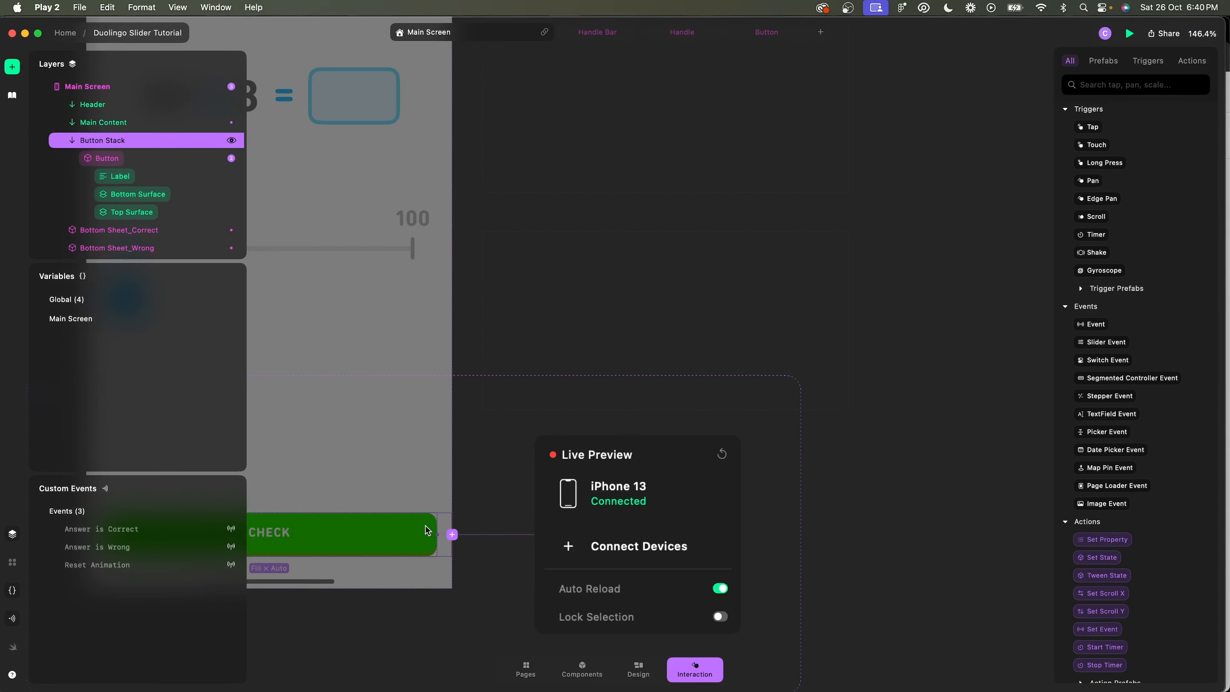
pyautogui.click(118, 162)
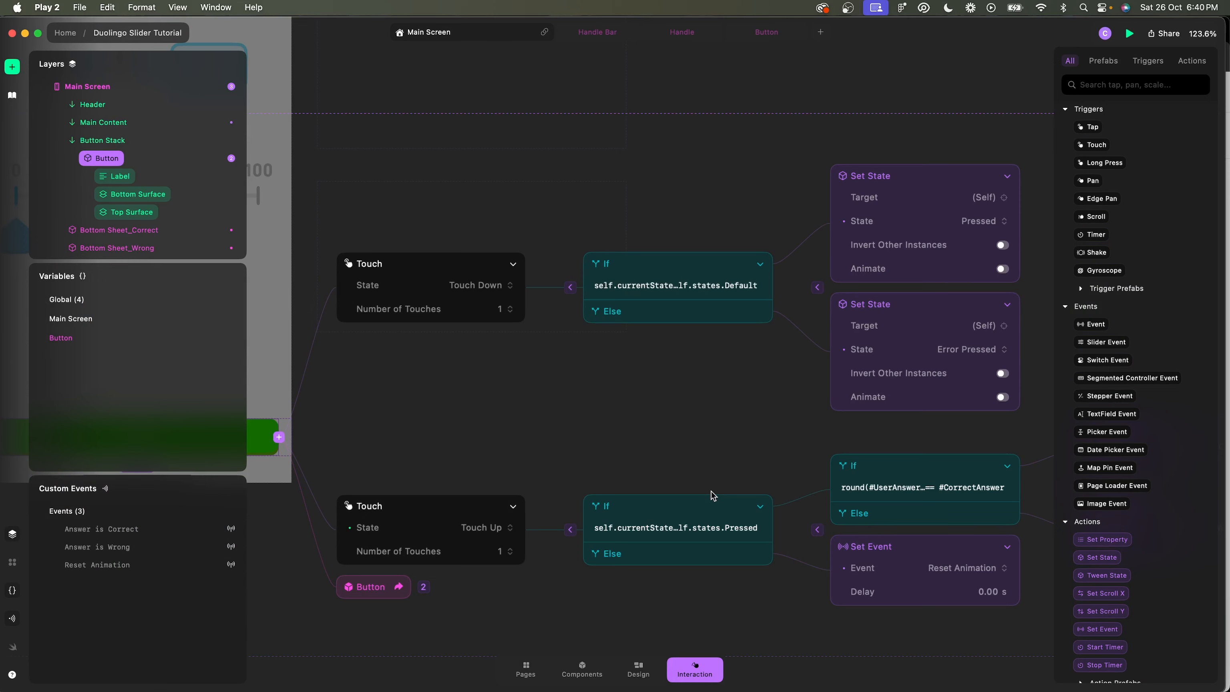
pyautogui.hscroll(4, 722, 431)
pyautogui.scroll(-2, 722, 431)
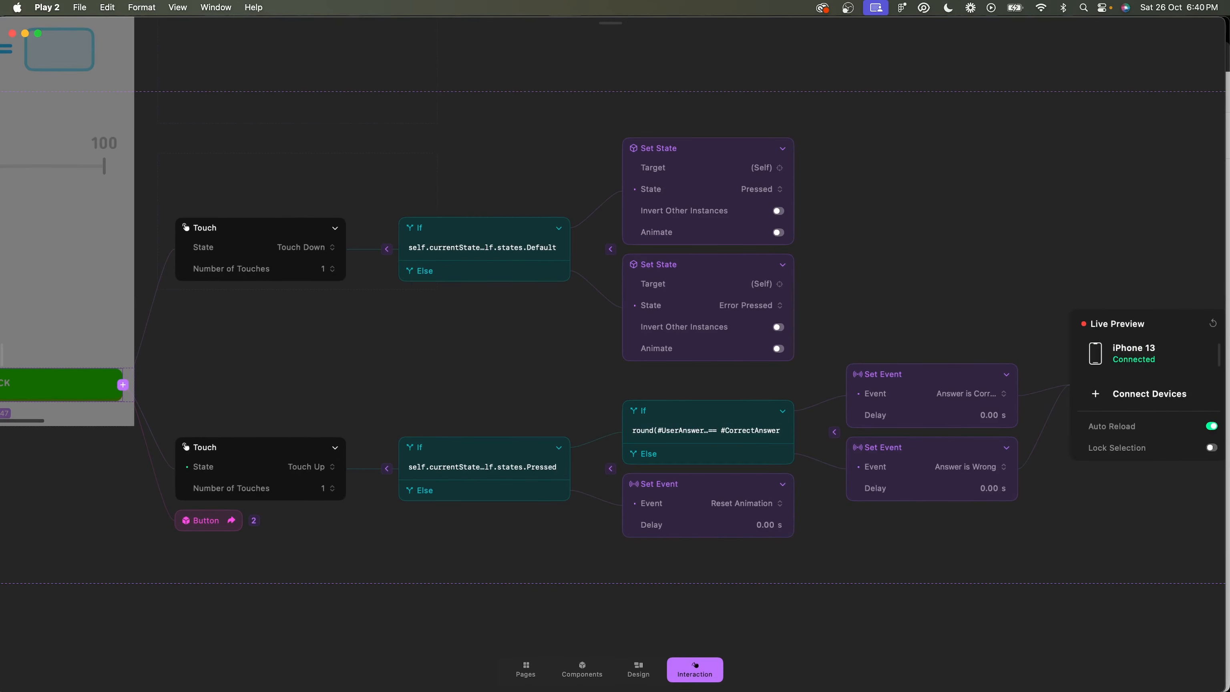
# Test the button in iPhone Mirroring by retrying after the wrong answer, checking 14, retrying again and sliding the handle to 60.
pyautogui.press('super+Tab')
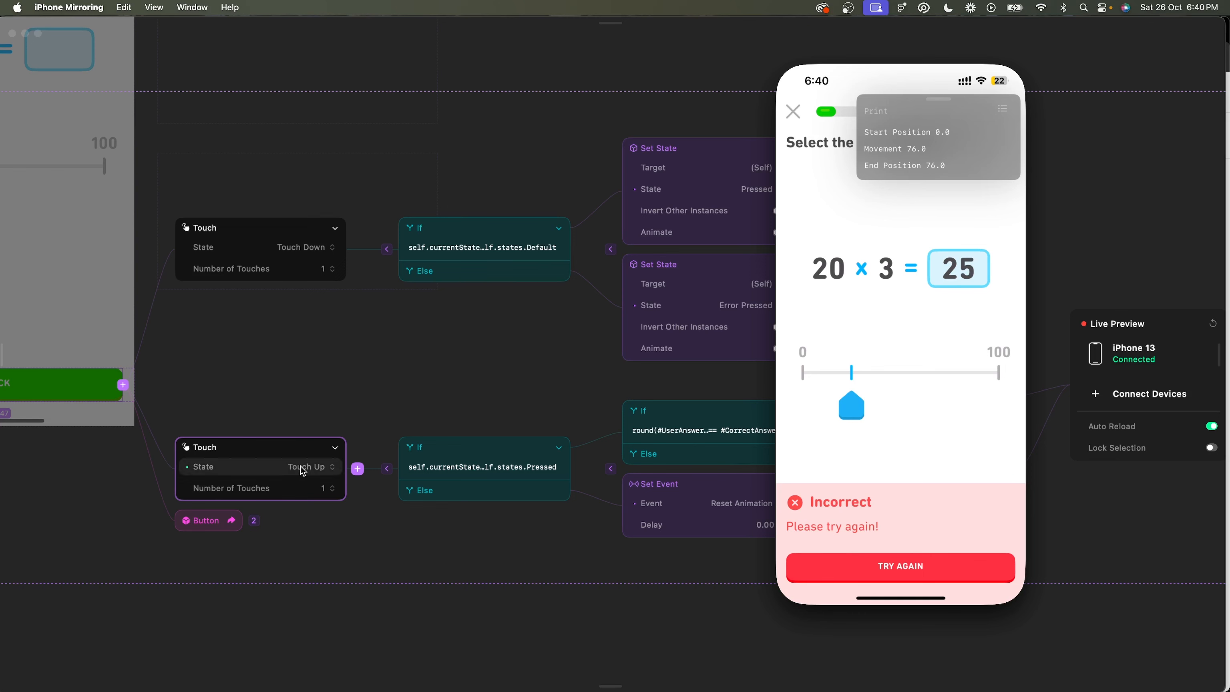
pyautogui.hscroll(1, 512, 268)
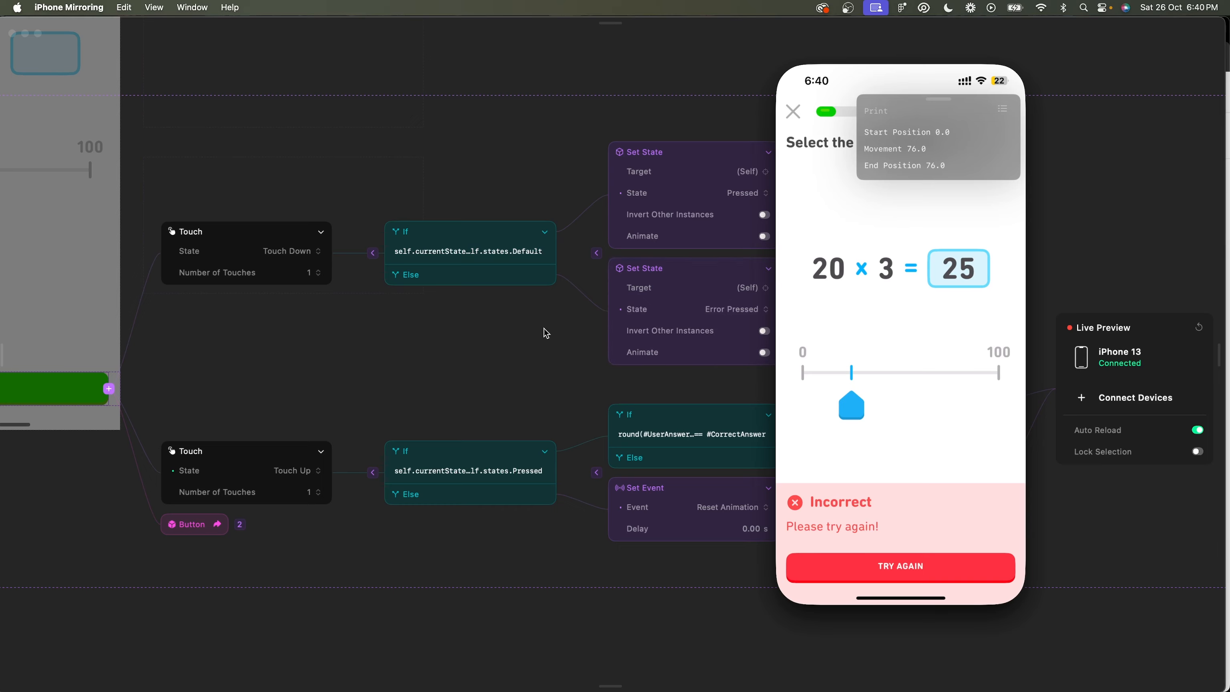
pyautogui.hscroll(5, 543, 320)
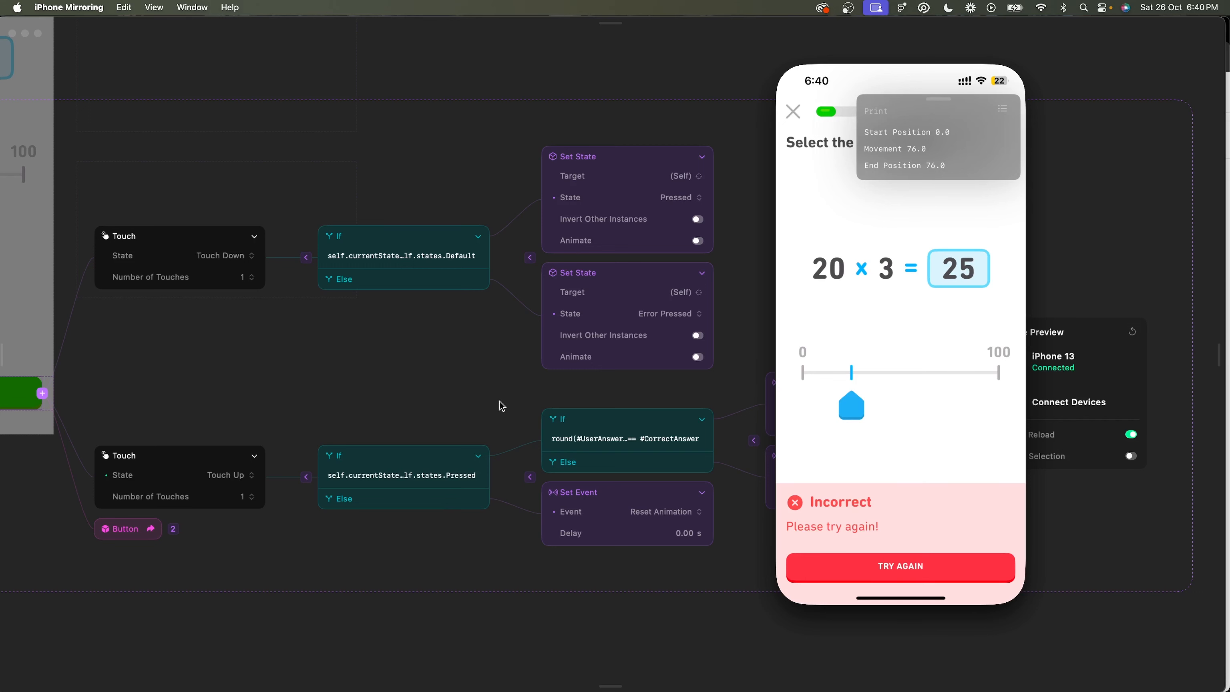
pyautogui.click(828, 563)
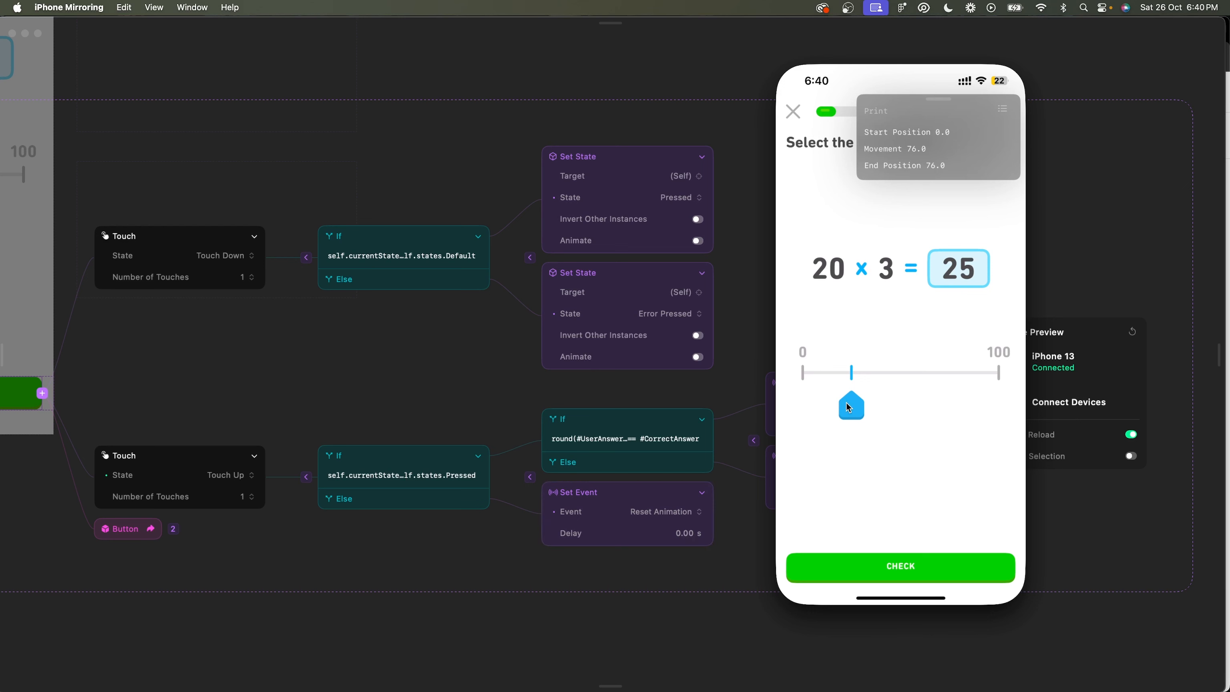
pyautogui.moveTo(849, 406)
pyautogui.mouseDown()
pyautogui.moveTo(933, 405)
pyautogui.moveTo(830, 401)
pyautogui.mouseUp()
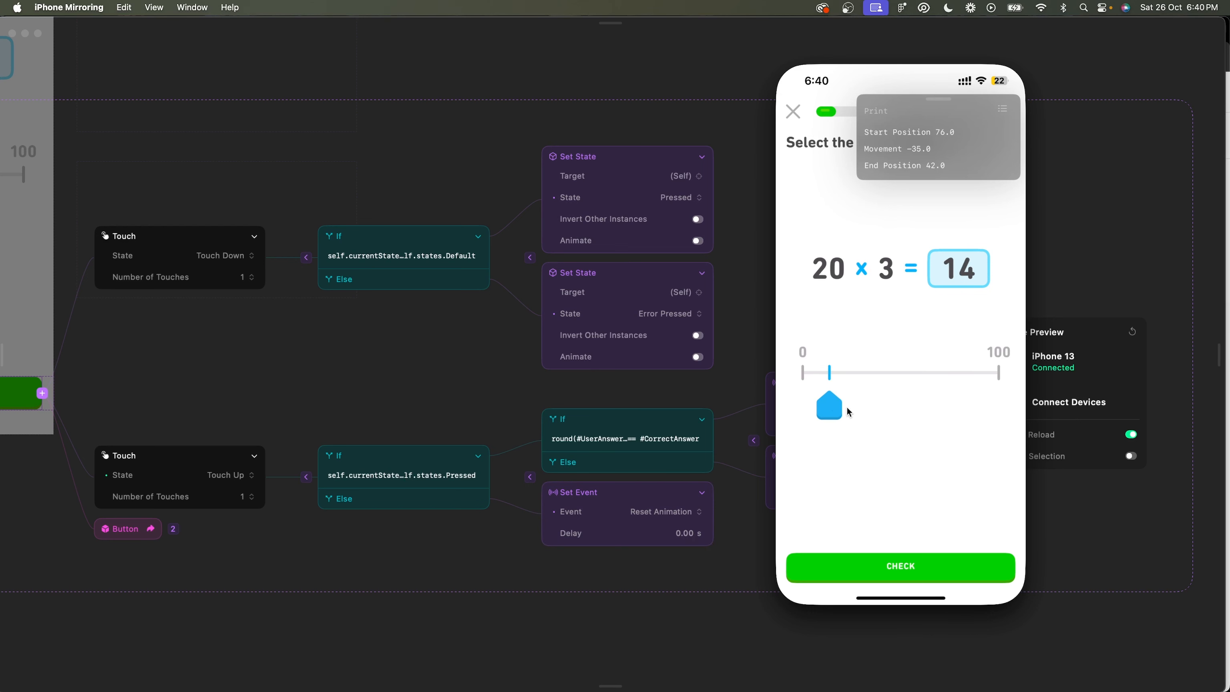
pyautogui.click(928, 567)
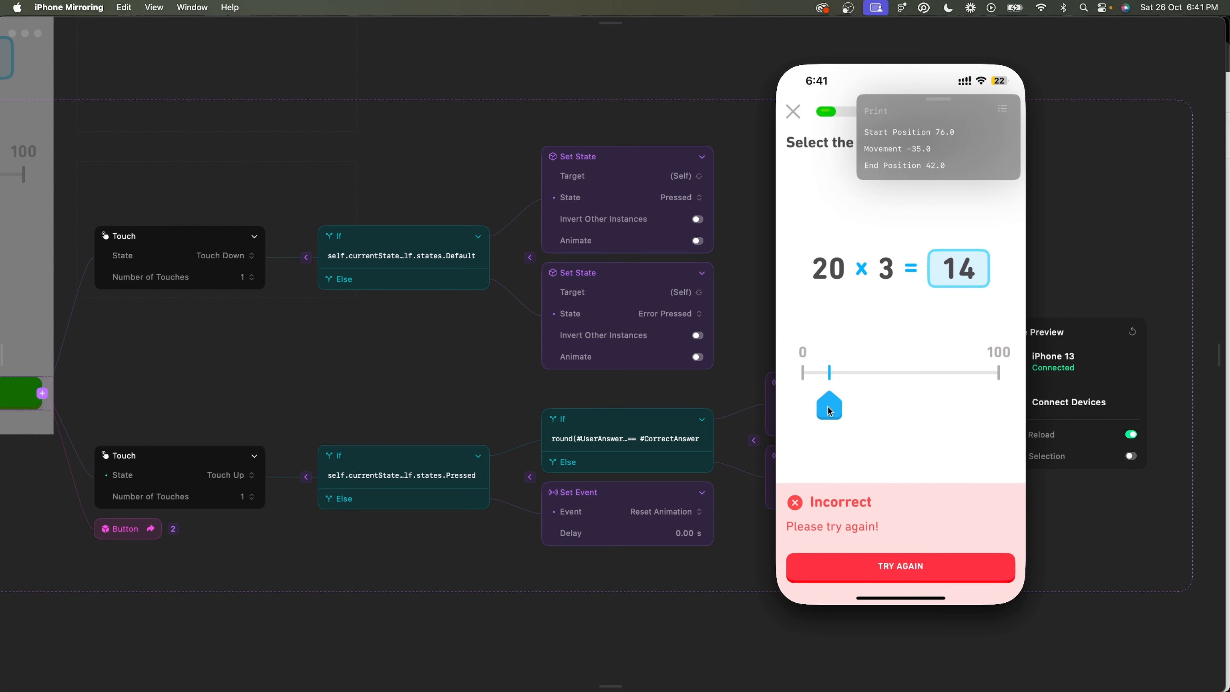
pyautogui.click(942, 563)
pyautogui.moveTo(831, 406); pyautogui.dragTo(921, 409)
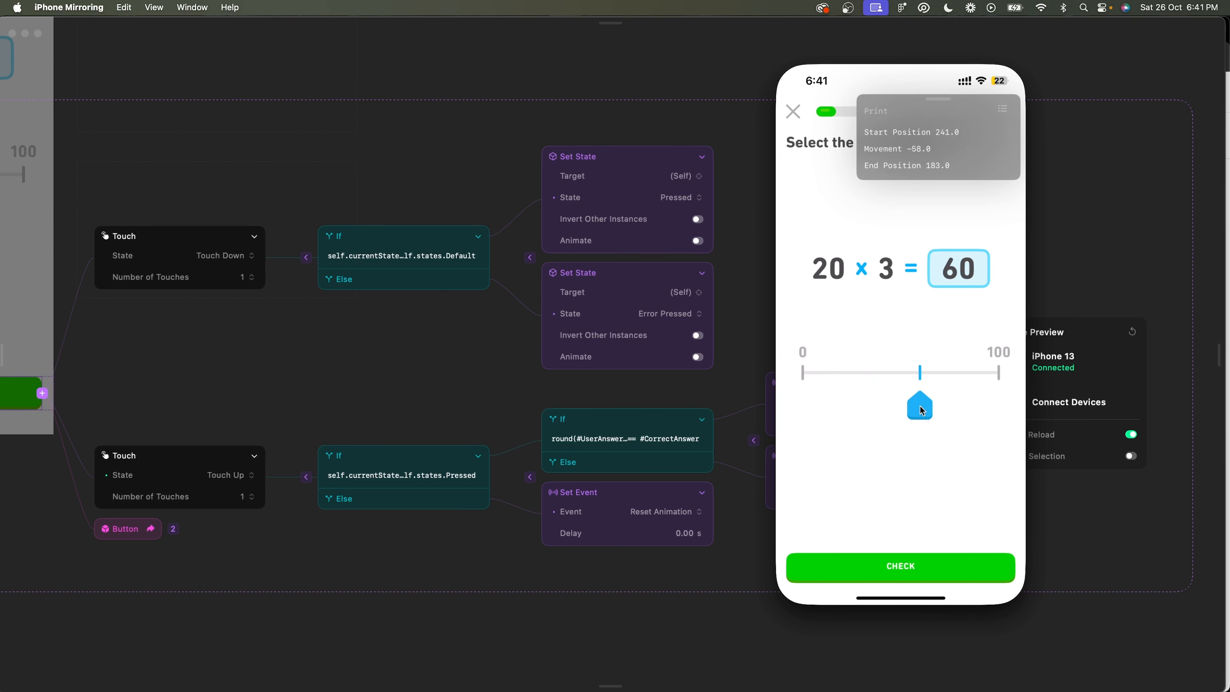
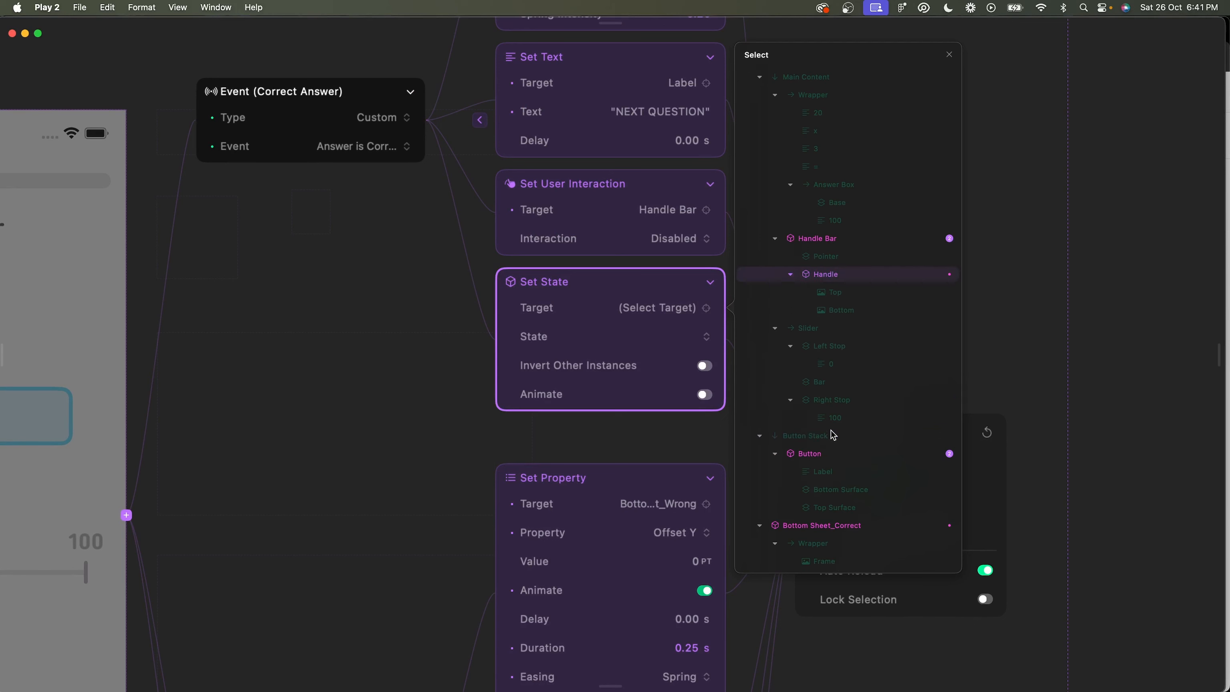
# Target the Button with the Correct Answer event's new Set State action, using its Default State.
pyautogui.click(815, 361)
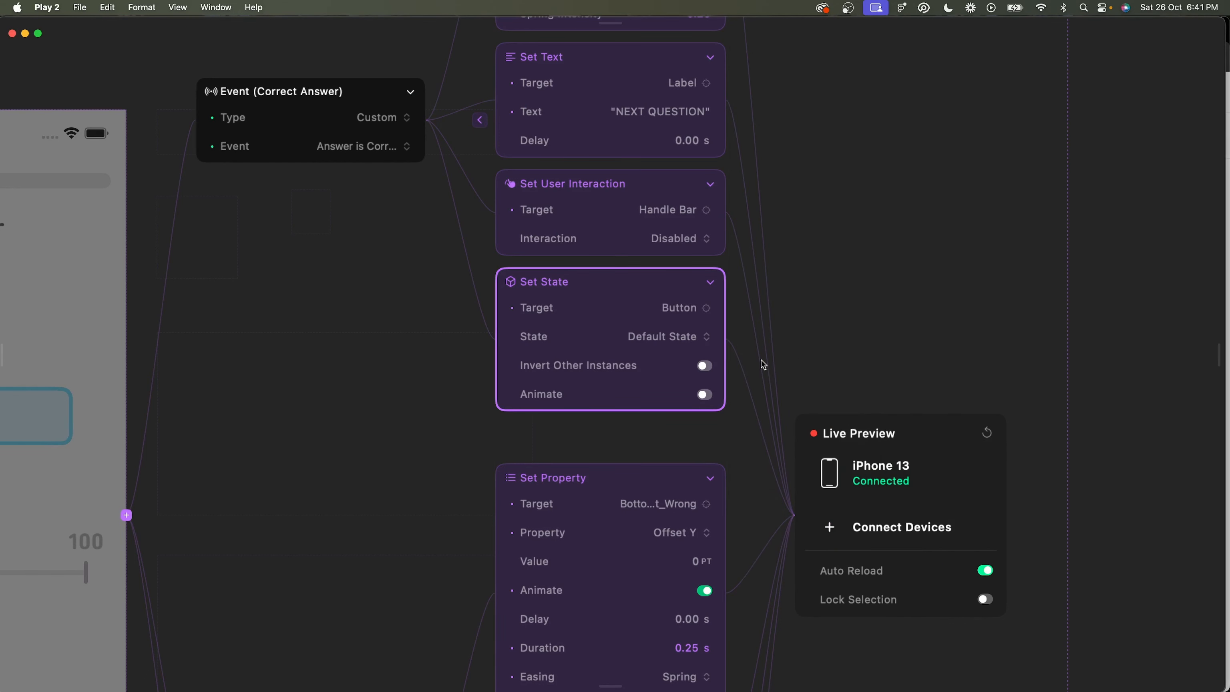
pyautogui.click(824, 311)
# Test repeated wrong answers in iPhone Mirroring, checking and retrying with the handle at 80, 15 and 36.
pyautogui.press('super+Tab')
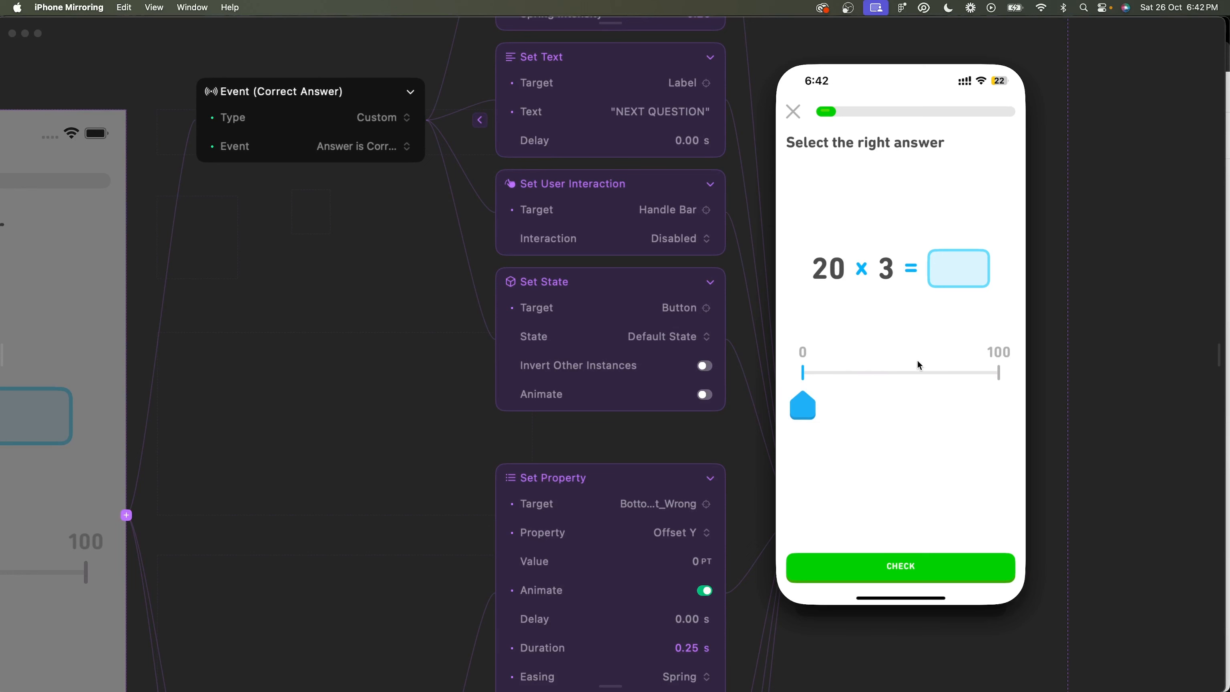
pyautogui.moveTo(812, 401); pyautogui.dragTo(985, 401)
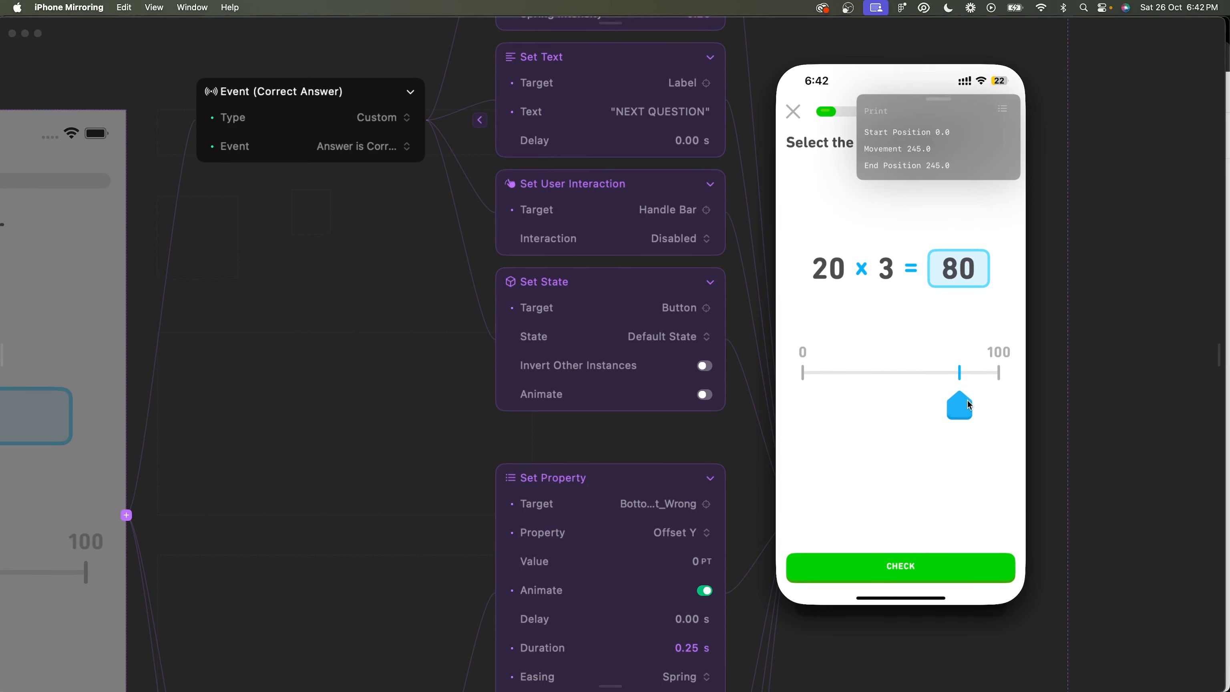
pyautogui.click(953, 574)
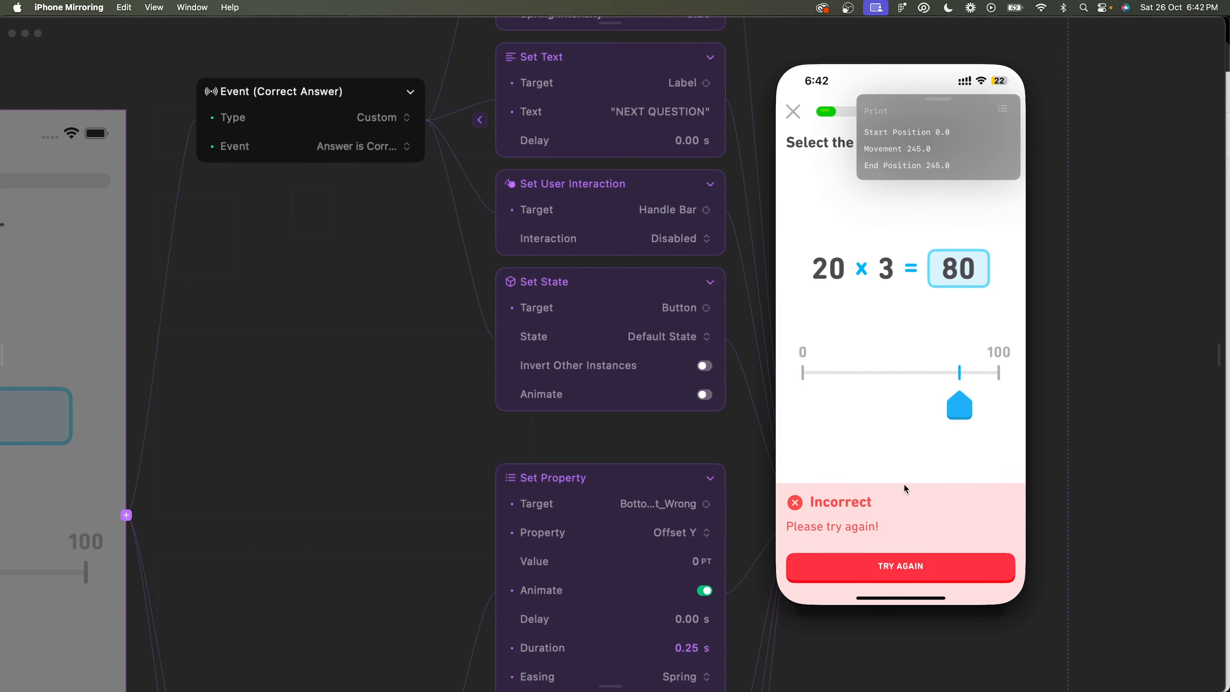
pyautogui.click(926, 566)
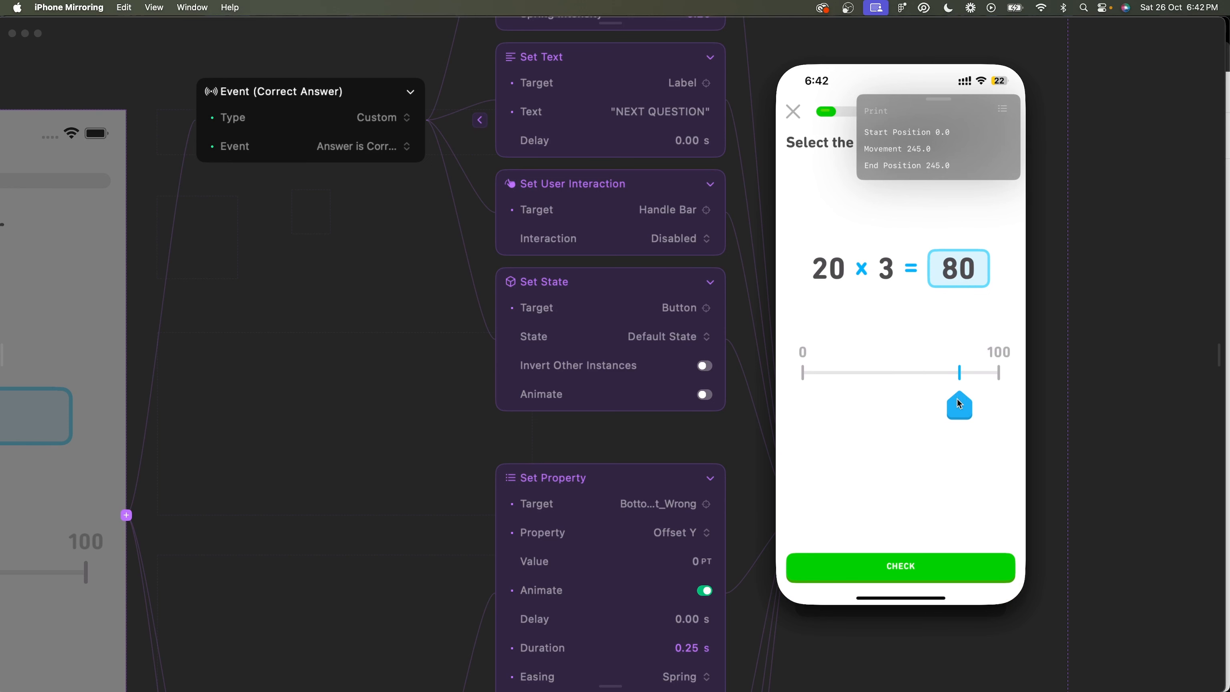
pyautogui.click(926, 567)
pyautogui.click(926, 570)
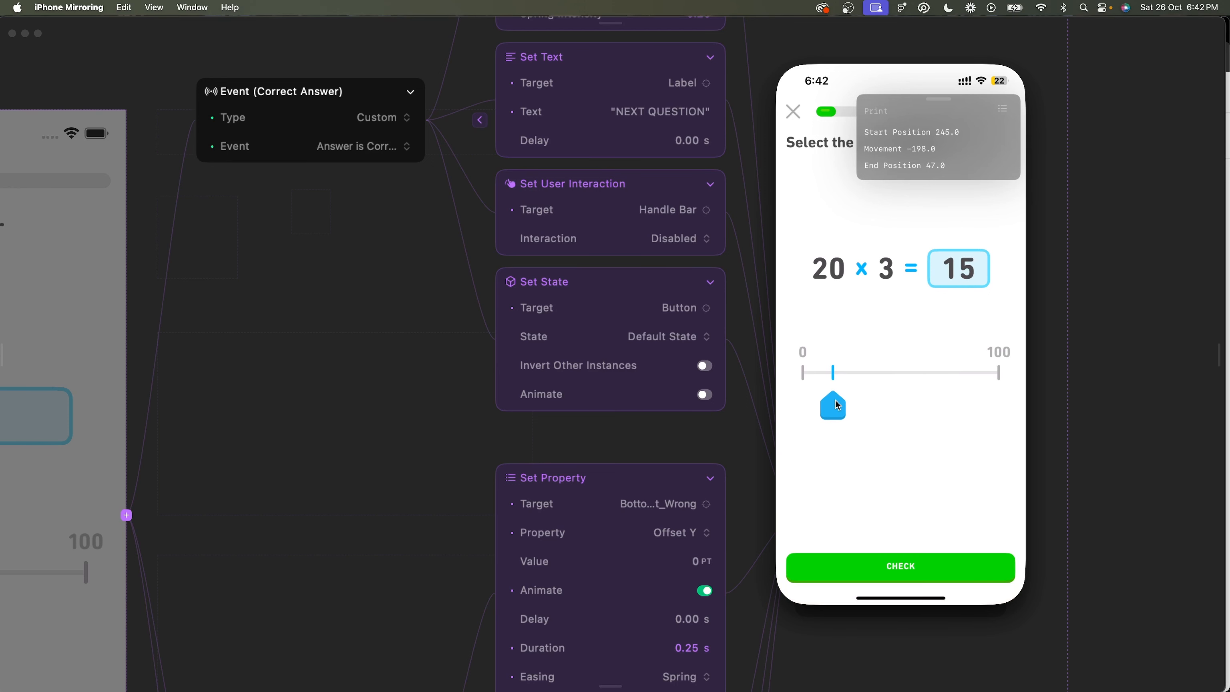
pyautogui.moveTo(836, 406); pyautogui.dragTo(885, 469)
pyautogui.click(897, 570)
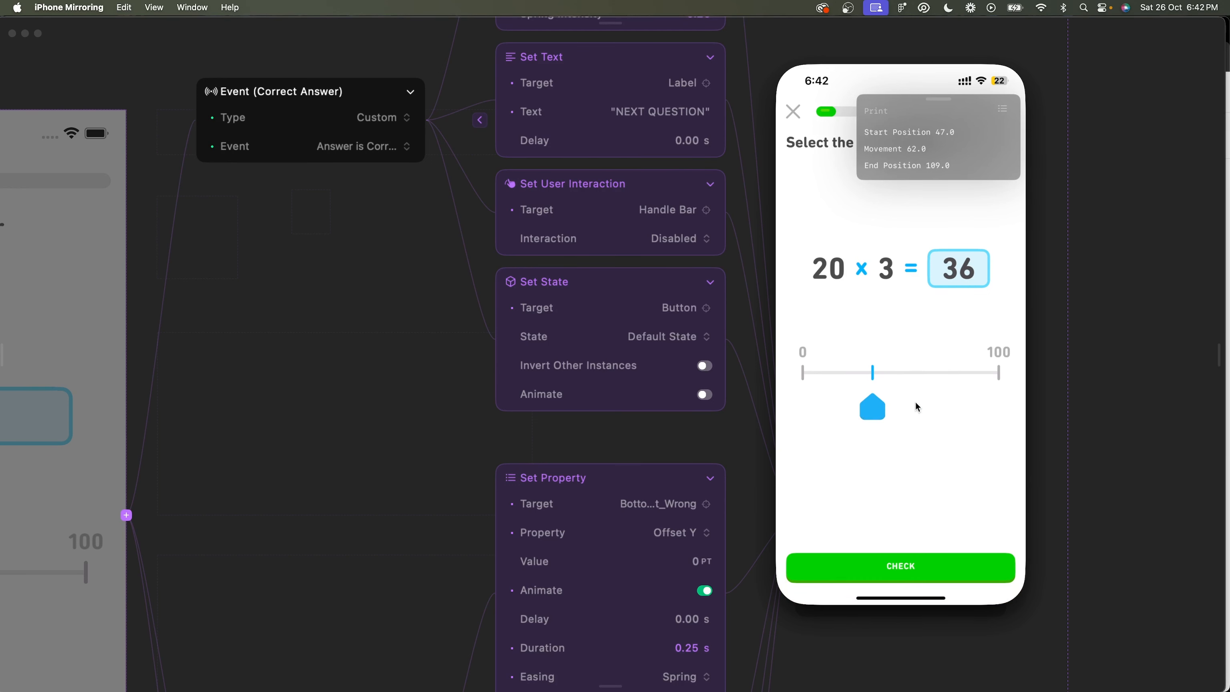
# Check and retry a wrong answer of 95, then check the correct answer of 60.
pyautogui.moveTo(947, 412); pyautogui.dragTo(1063, 408)
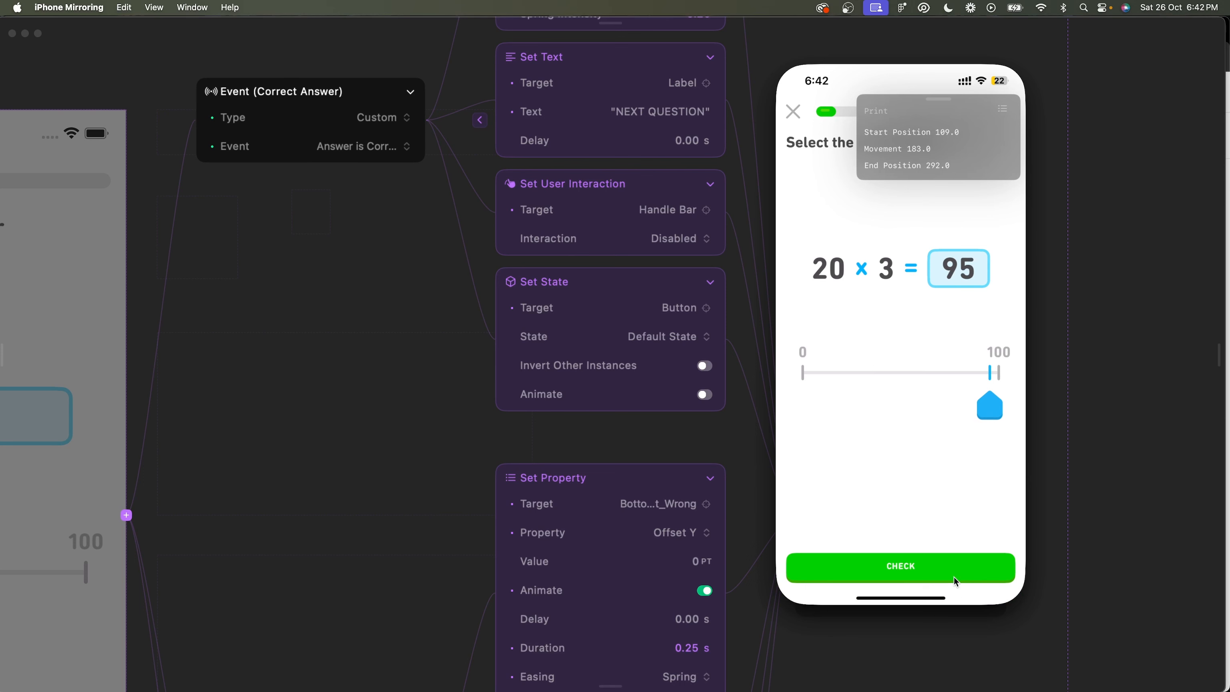
pyautogui.click(953, 576)
pyautogui.click(954, 571)
pyautogui.moveTo(987, 398); pyautogui.dragTo(912, 405)
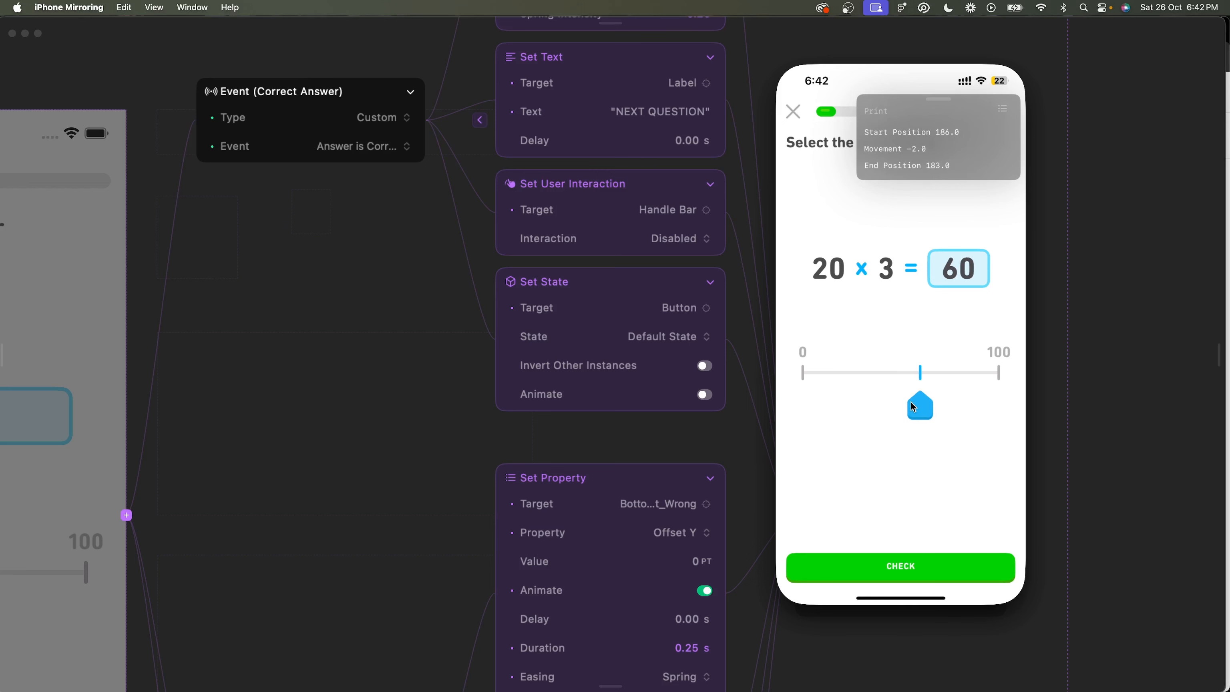
pyautogui.click(941, 567)
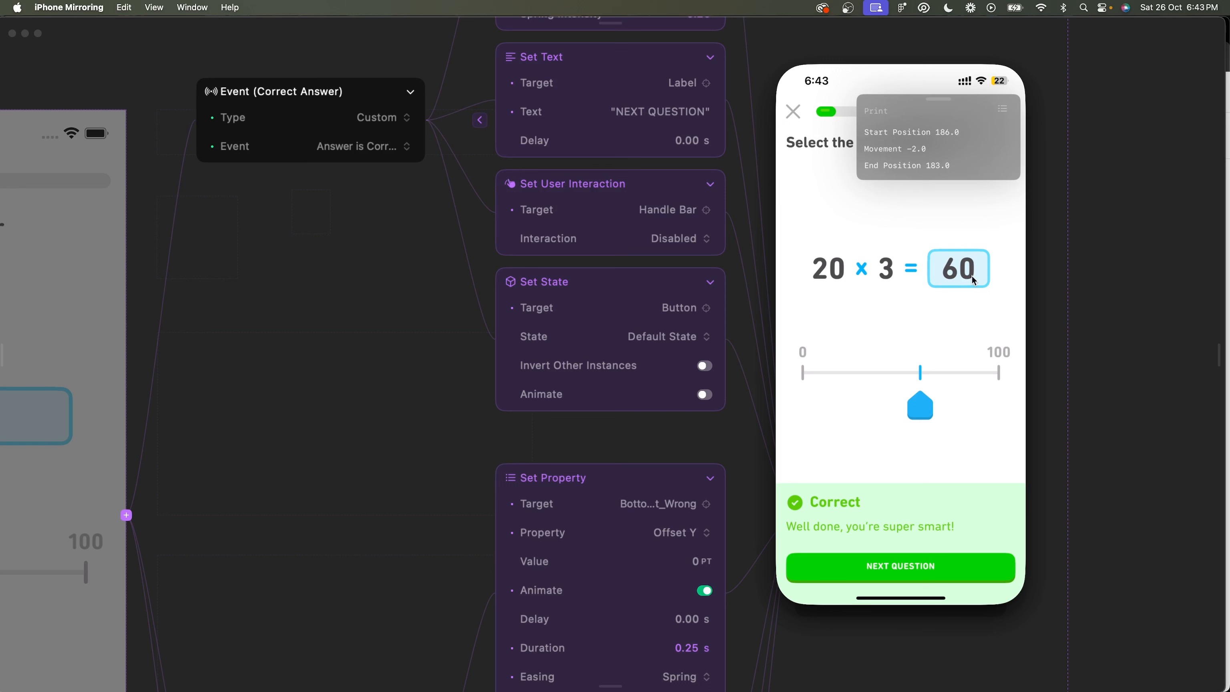
# Return to Play and collapse the actions attached to the Correct Answer event.
pyautogui.click(469, 170)
pyautogui.scroll(-5, 324, 242)
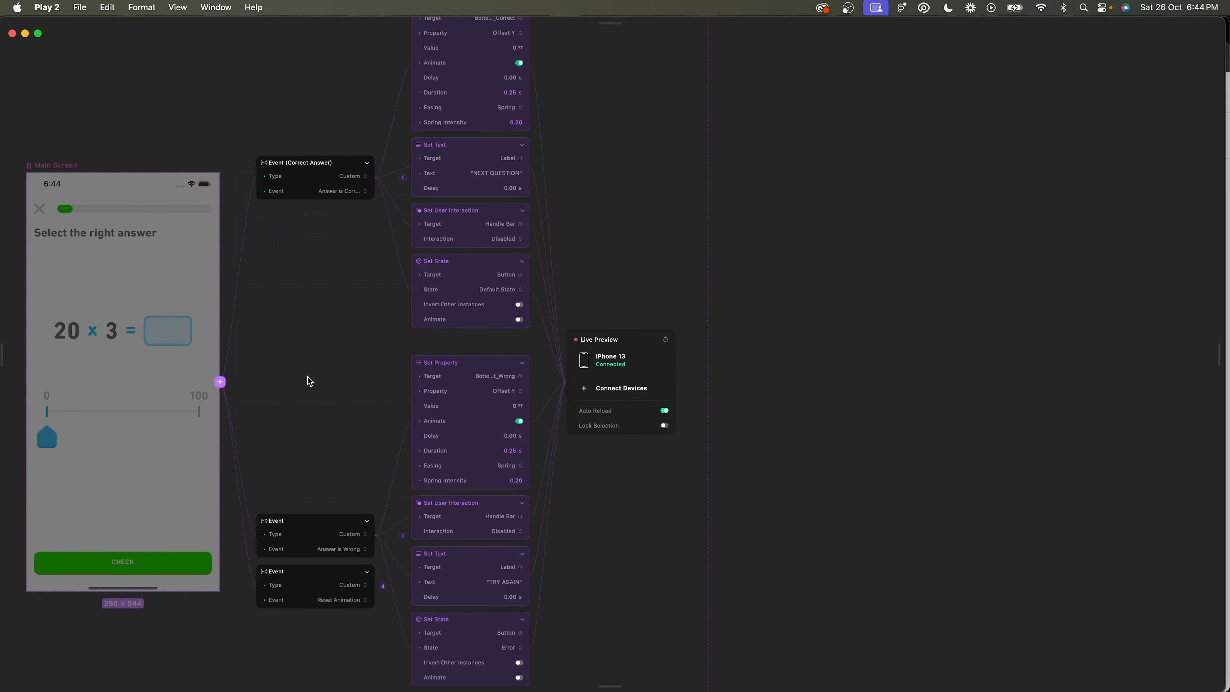
pyautogui.hscroll(-5, 238, 390)
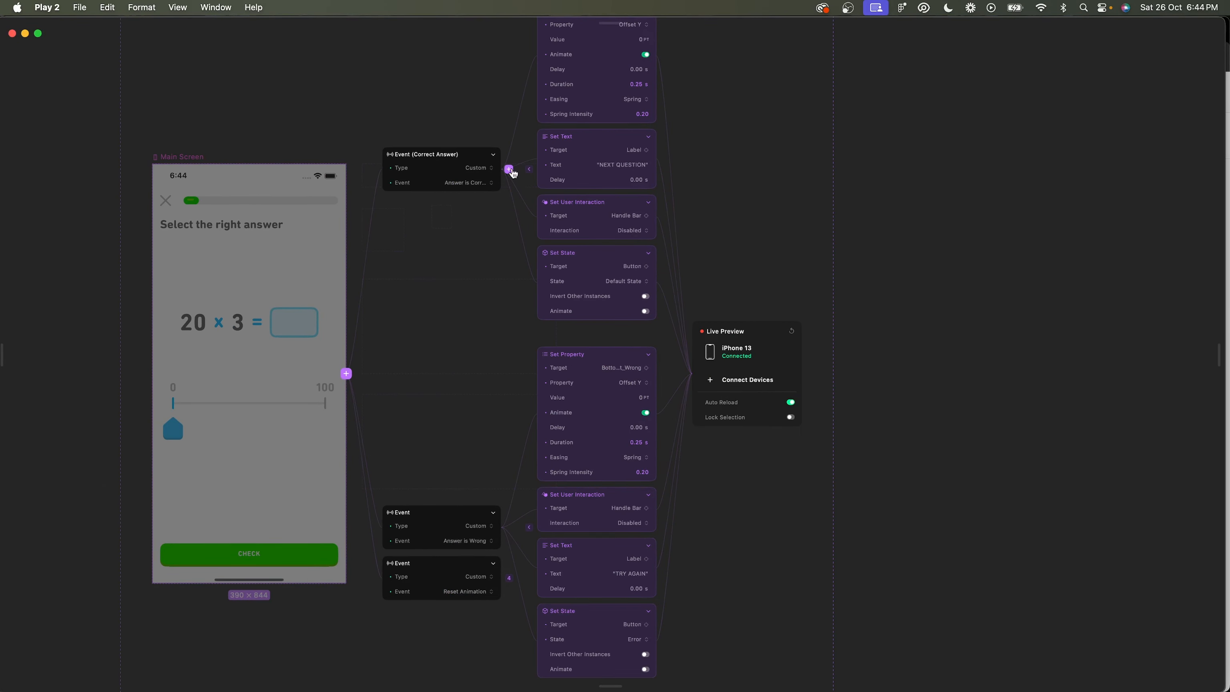
pyautogui.click(527, 170)
pyautogui.scroll(5, 472, 371)
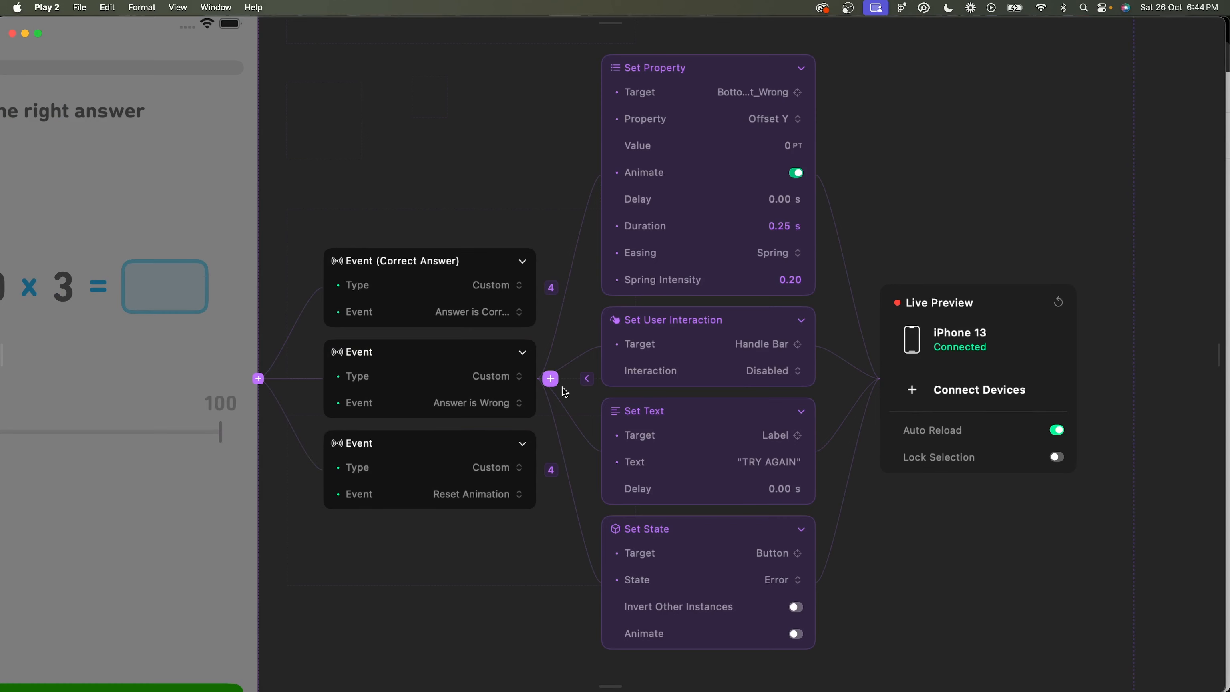
# Leave the Main Screen's interactions, restore the side panels and open the interactions of the Button in the Button Stack.
pyautogui.scroll(-8, 403, 368)
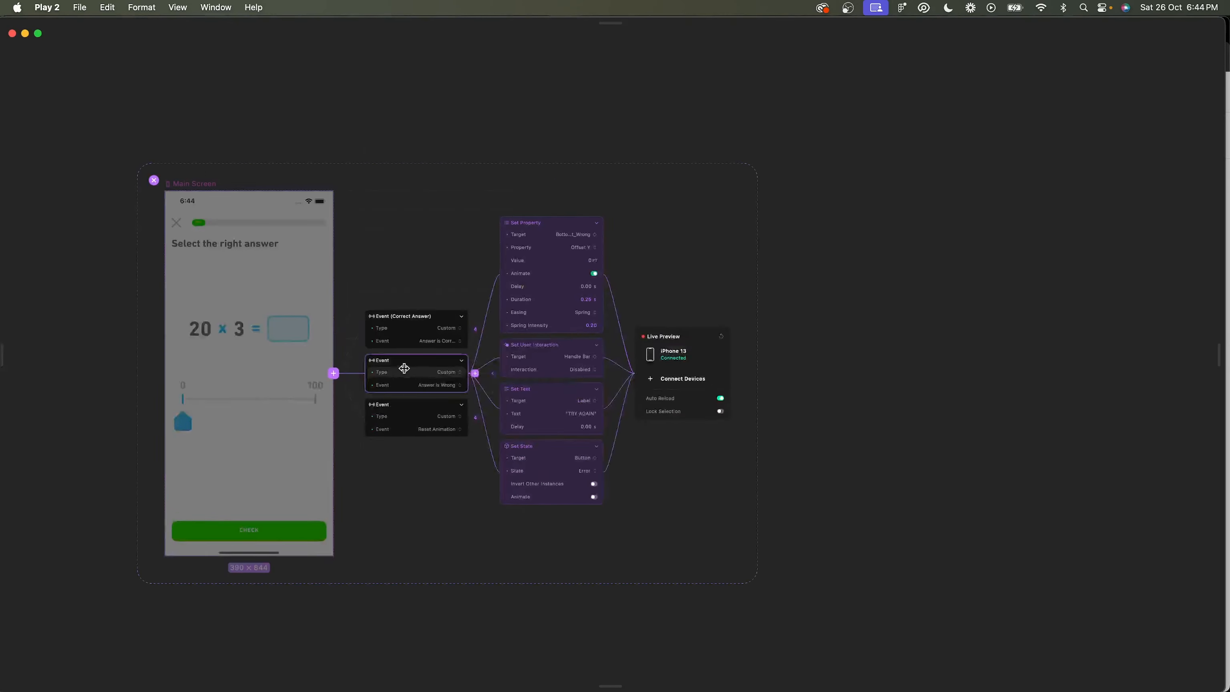
pyautogui.click(231, 134)
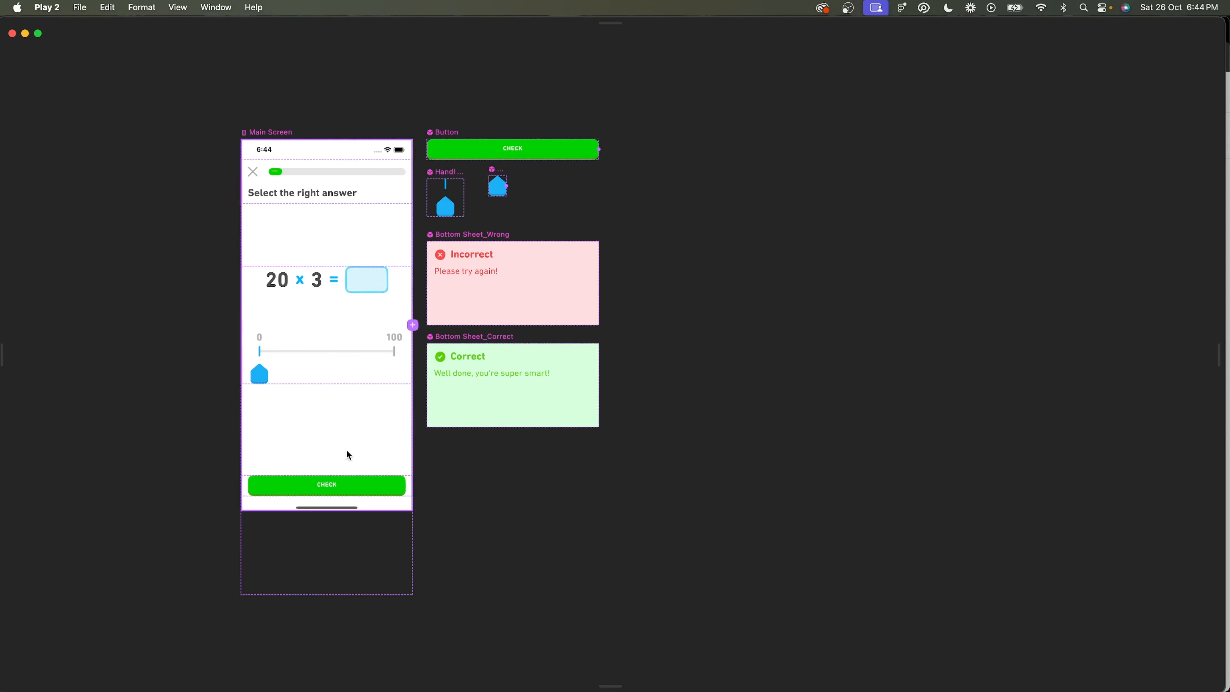
pyautogui.scroll(4, 346, 453)
pyautogui.keyDown('super'); pyautogui.click(410, 498); pyautogui.keyUp('super')
pyautogui.press('super+backslash')
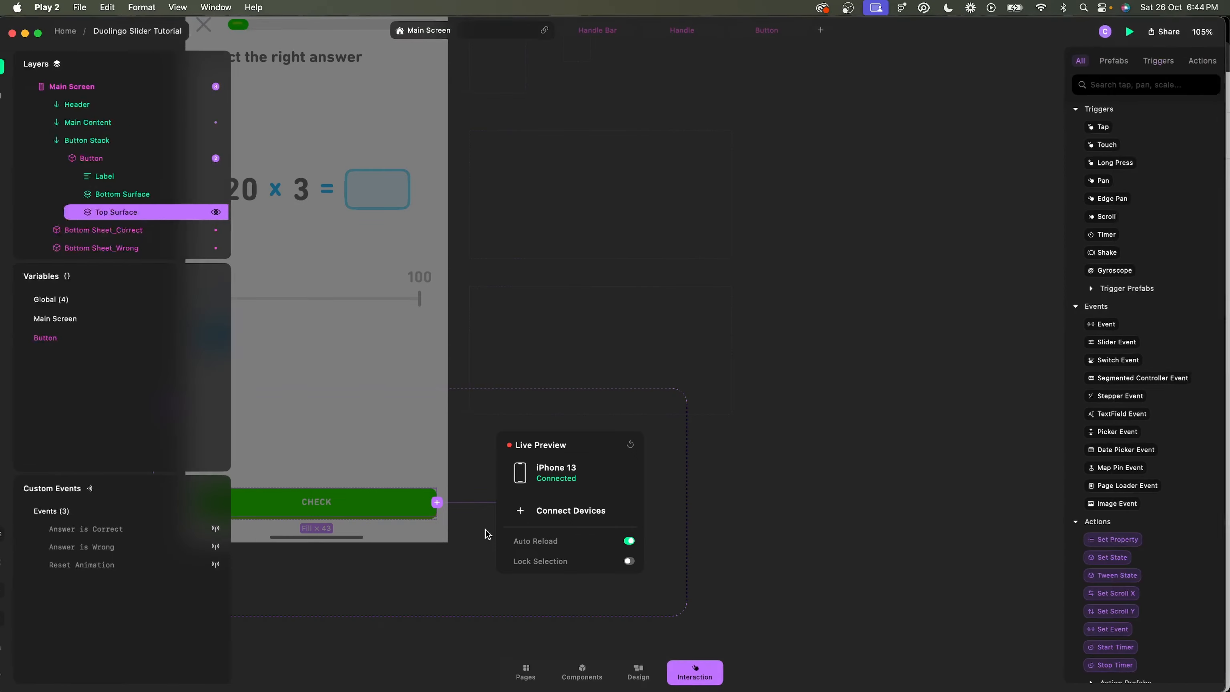
pyautogui.click(104, 158)
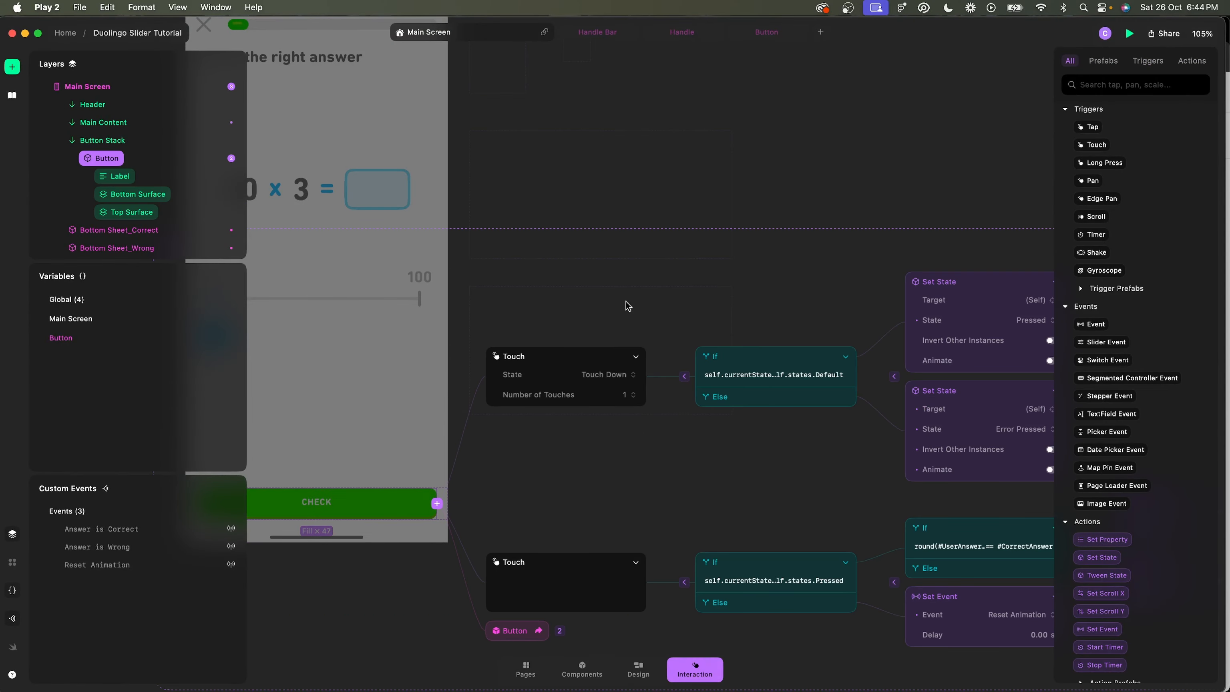
# Review the Touch Up branch's answer condition comparing the rounded UserAnswer with CorrectAnswer.
pyautogui.hscroll(3, 725, 328)
pyautogui.scroll(-1, 725, 328)
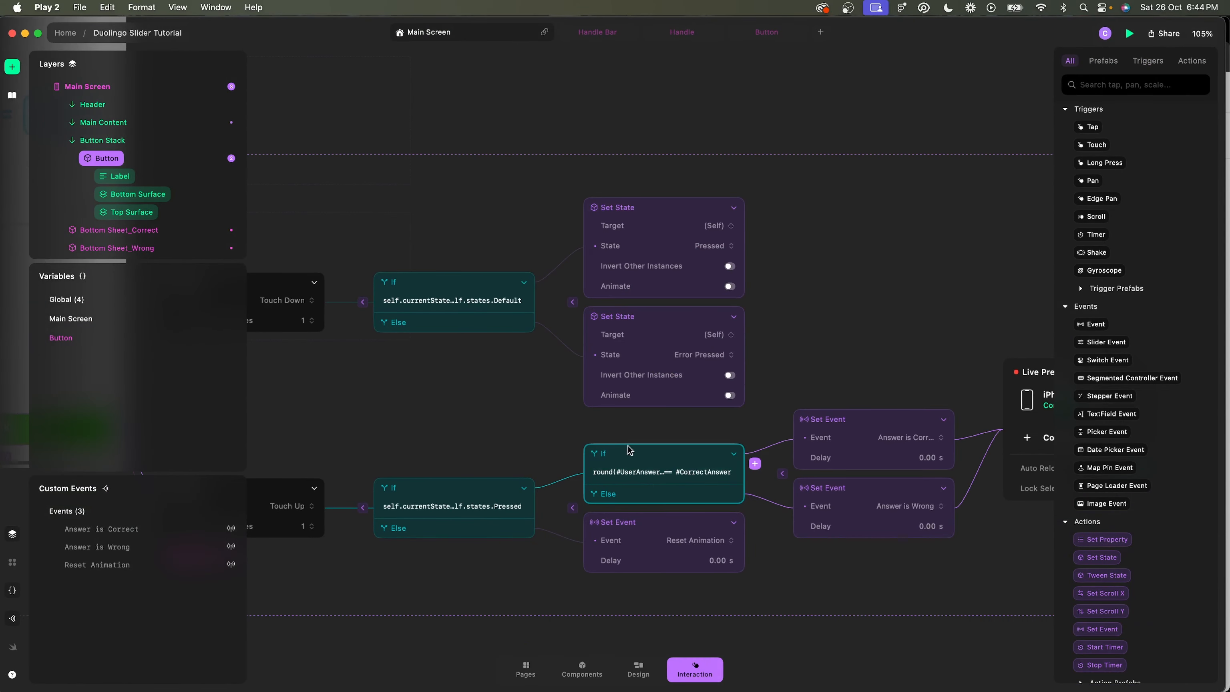
pyautogui.scroll(2, 725, 483)
pyautogui.click(618, 470)
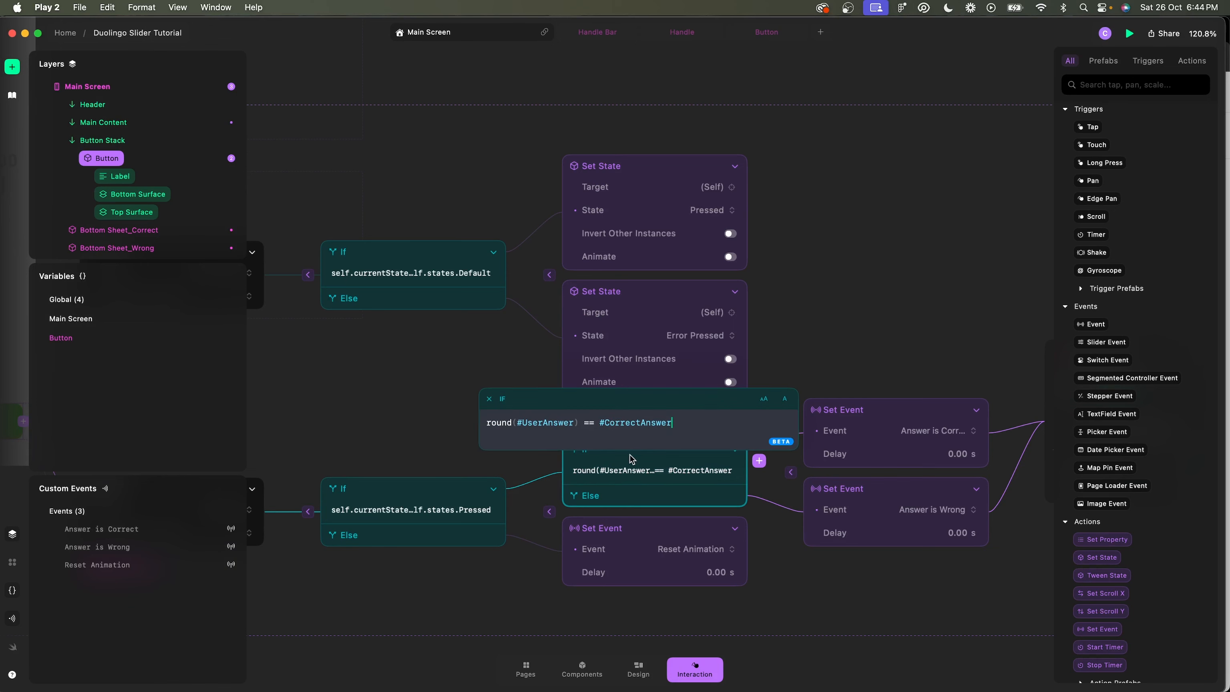
pyautogui.click(873, 312)
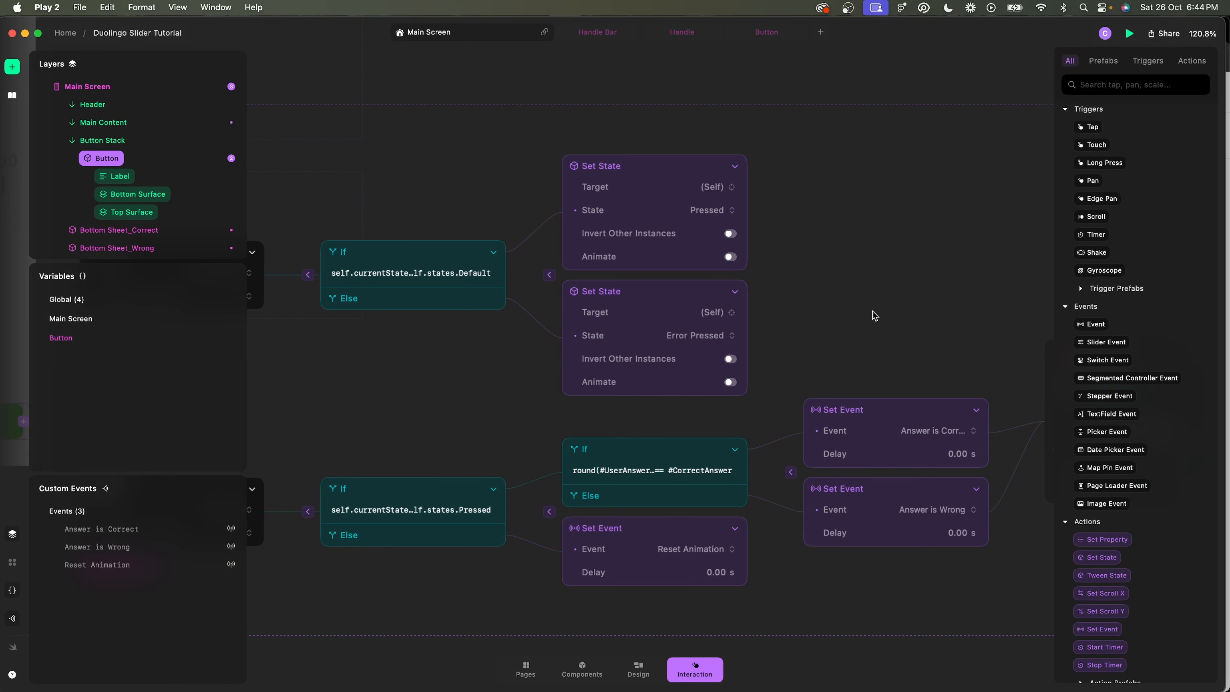
# Rename the Button's Touch Up trigger to "Touch (Question 1)".
pyautogui.scroll(-5, 872, 311)
pyautogui.scroll(2, 555, 401)
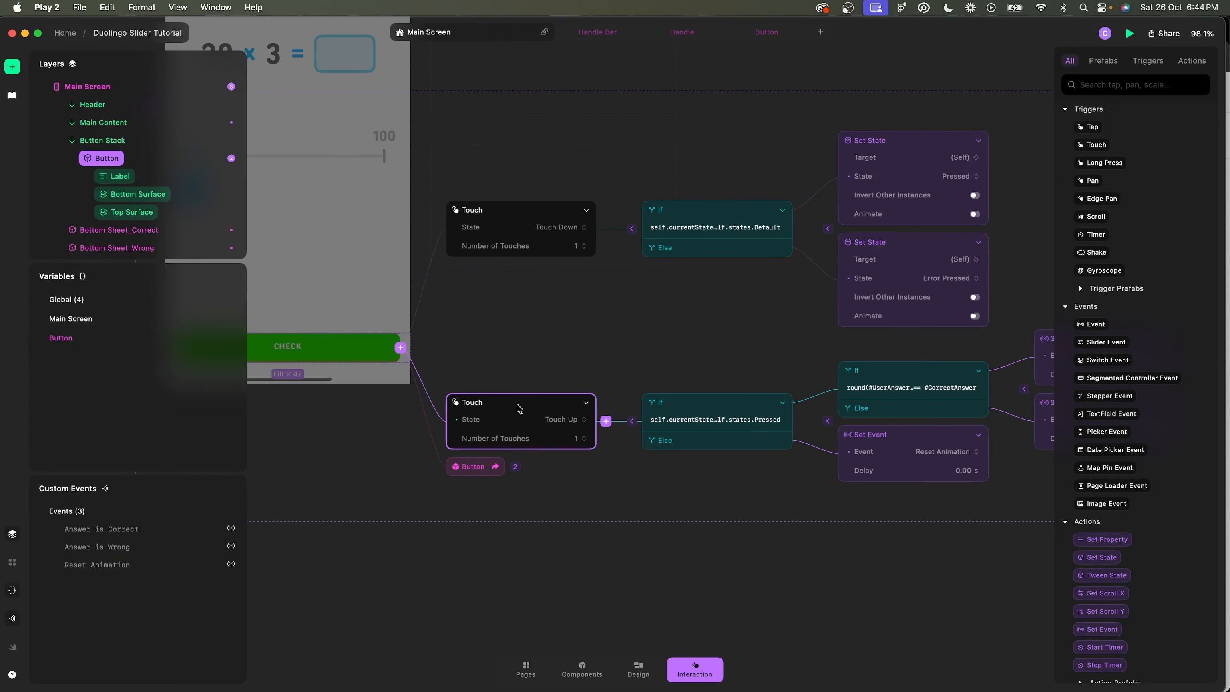
pyautogui.doubleClick(475, 403)
pyautogui.press('Right')
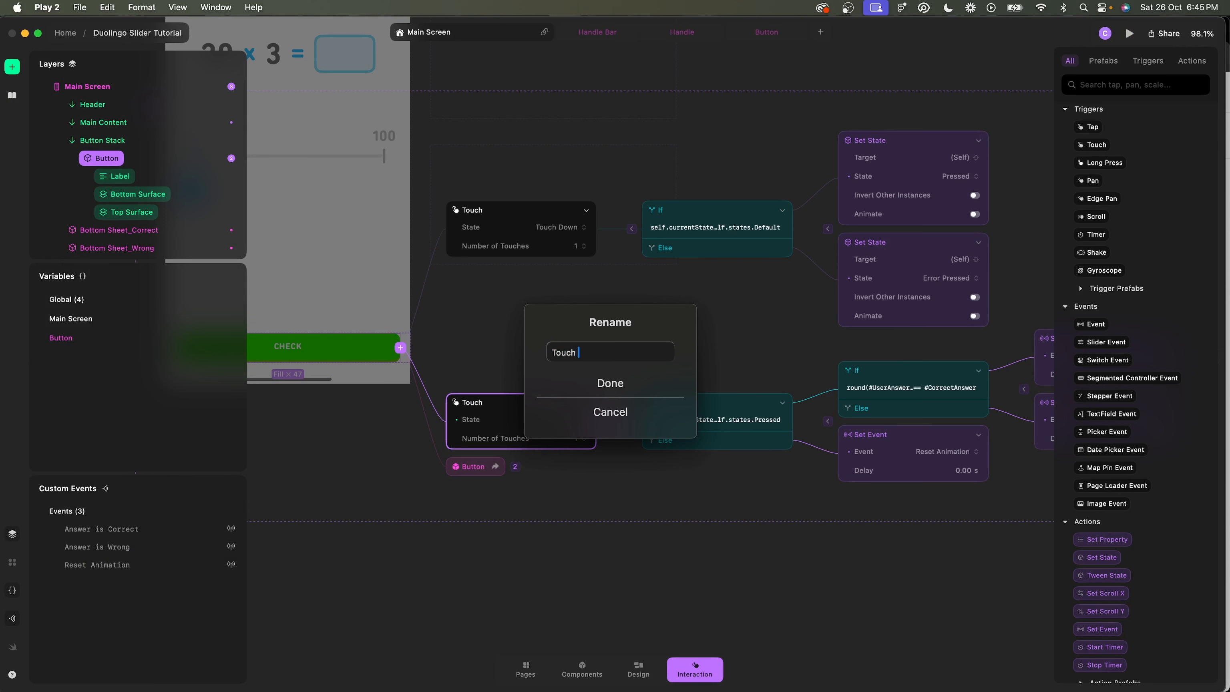
pyautogui.write('( Question')
pyautogui.press('BackSpace')
pyautogui.press('BackSpace')
pyautogui.press('BackSpace')
pyautogui.press('BackSpace')
pyautogui.press('BackSpace')
pyautogui.press('BackSpace')
pyautogui.press('BackSpace')
pyautogui.press('BackSpace')
pyautogui.press('BackSpace')
pyautogui.write('Question 1)')
pyautogui.press('Return')
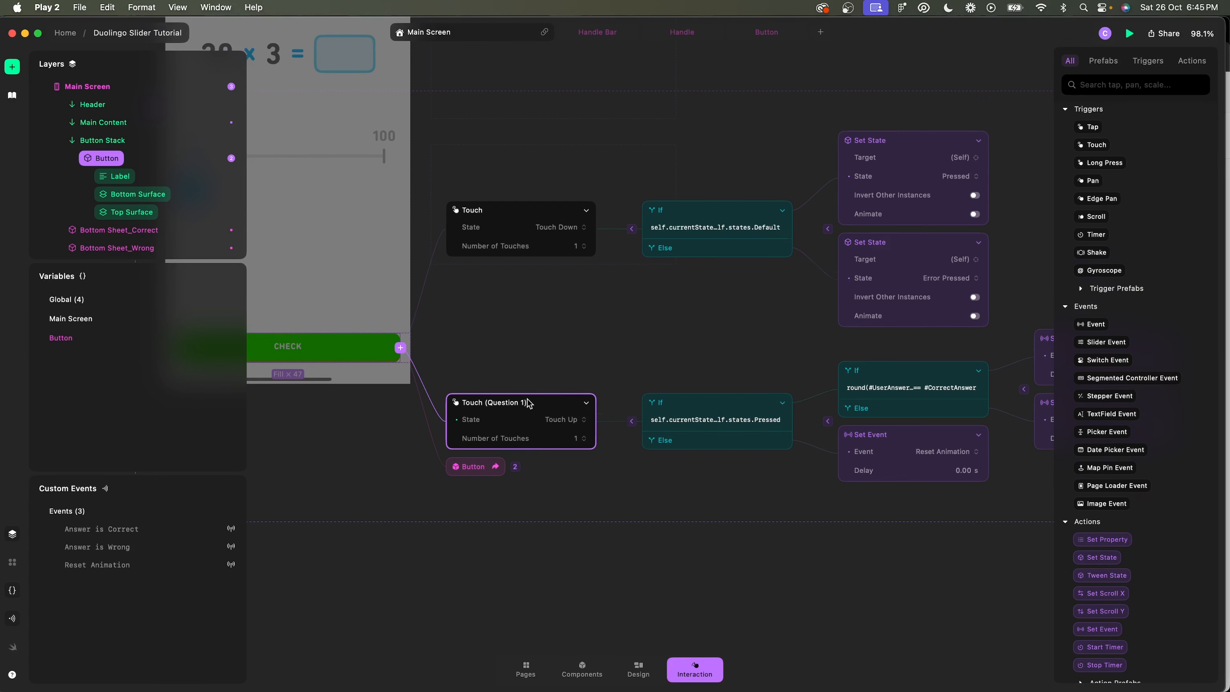
# Duplicate the Touch (Question 1) trigger, then disable the original and collapse its actions.
pyautogui.press('super+d')
pyautogui.click(511, 331)
pyautogui.press('super+shift+h')
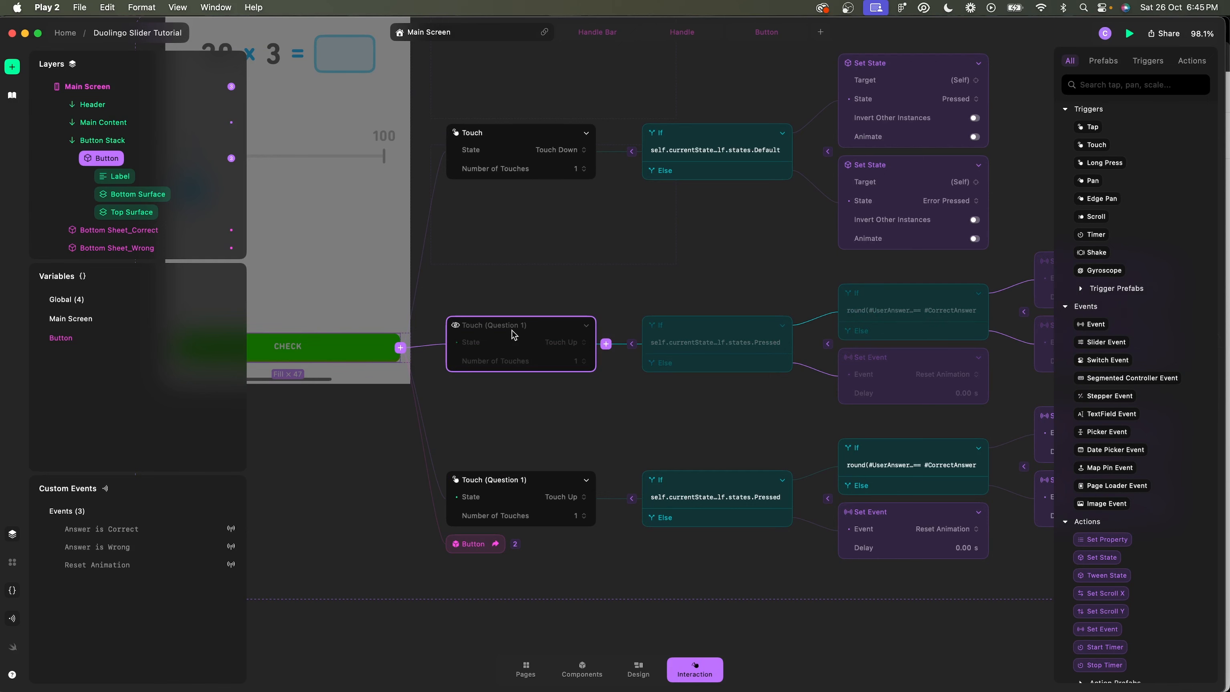
pyautogui.click(631, 342)
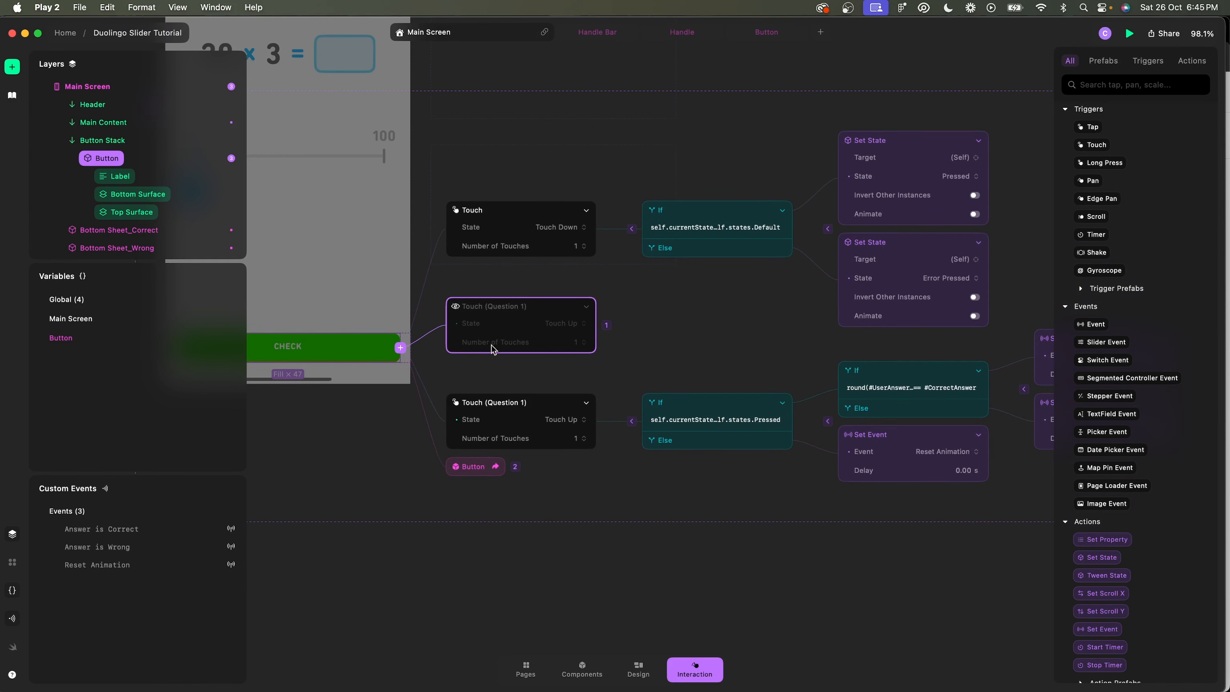
# Rename the active duplicate trigger to "Touch (Question 2)".
pyautogui.doubleClick(515, 405)
pyautogui.press('BackSpace')
pyautogui.press('BackSpace')
pyautogui.write('2)')
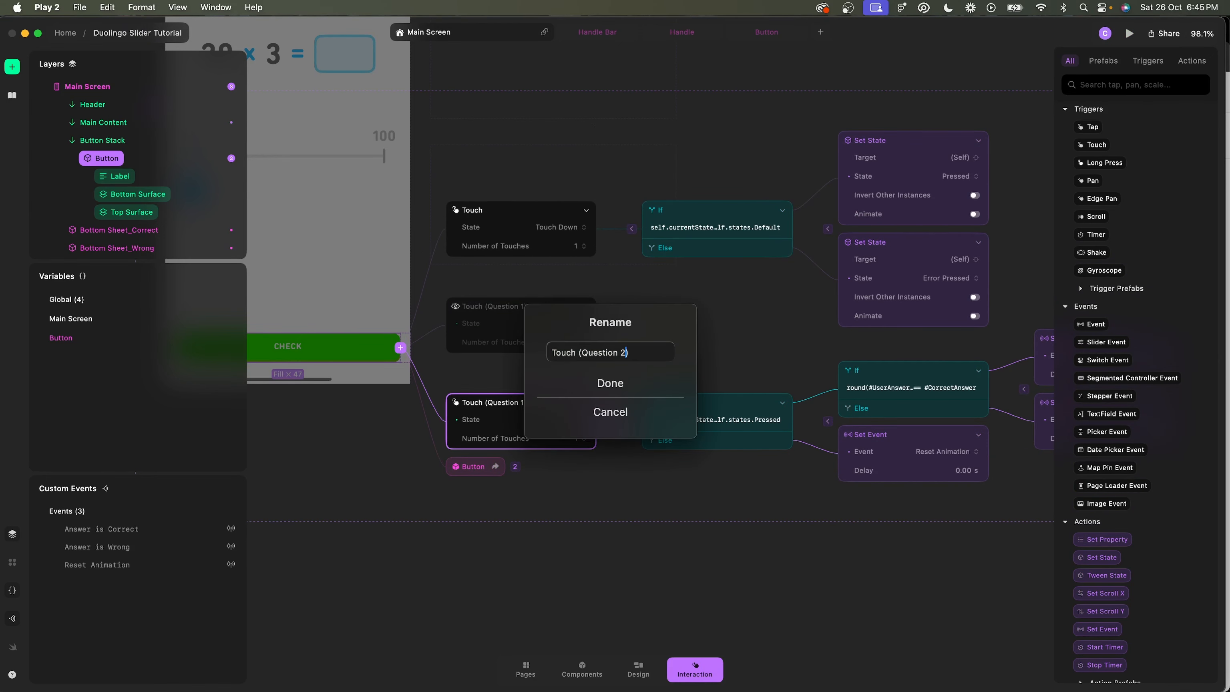
pyautogui.press('Return')
pyautogui.hscroll(4, 870, 467)
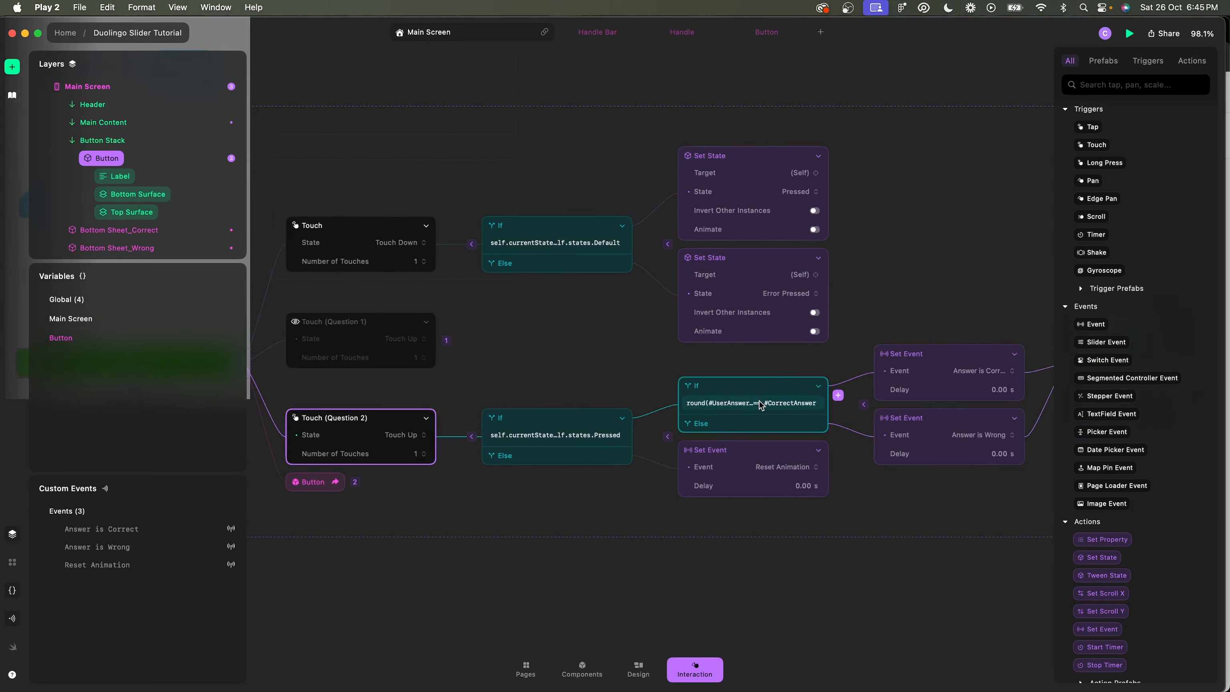
# Change the Question 2 Touch Up answer condition to round(#UserAnswer) >= (#CorrectAnswer - 5).
pyautogui.scroll(3, 760, 400)
pyautogui.click(725, 406)
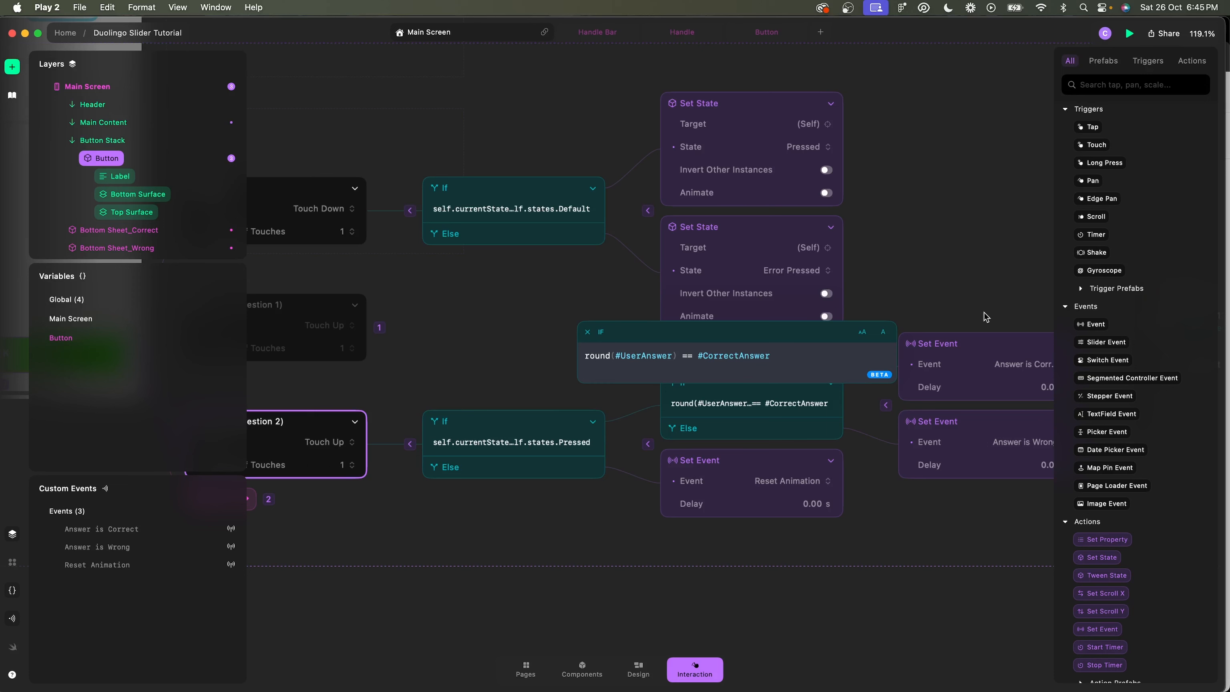
pyautogui.click(699, 355)
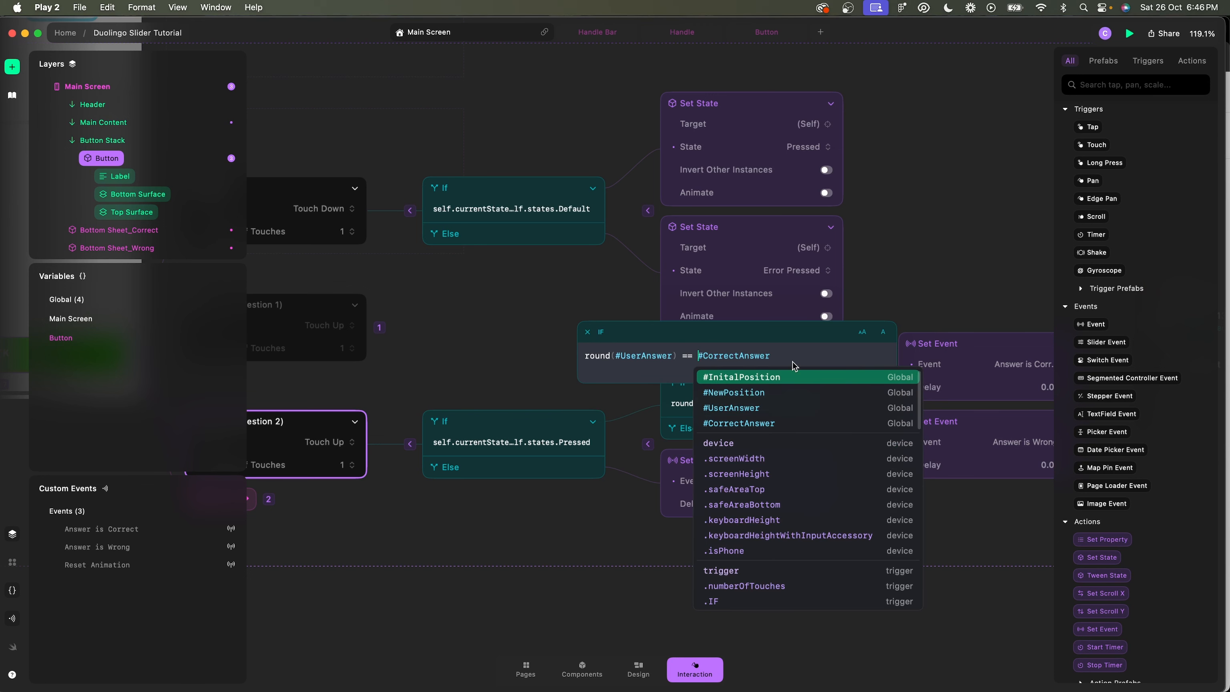
pyautogui.press('Left')
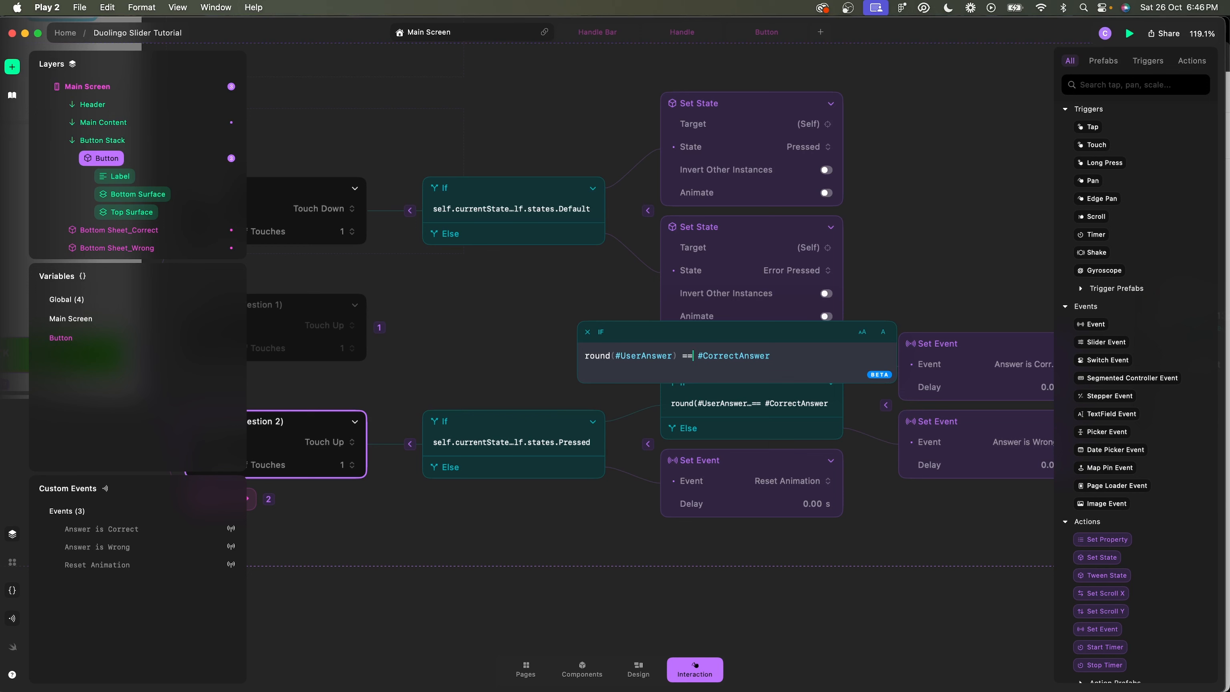
pyautogui.press('BackSpace')
pyautogui.press('BackSpace')
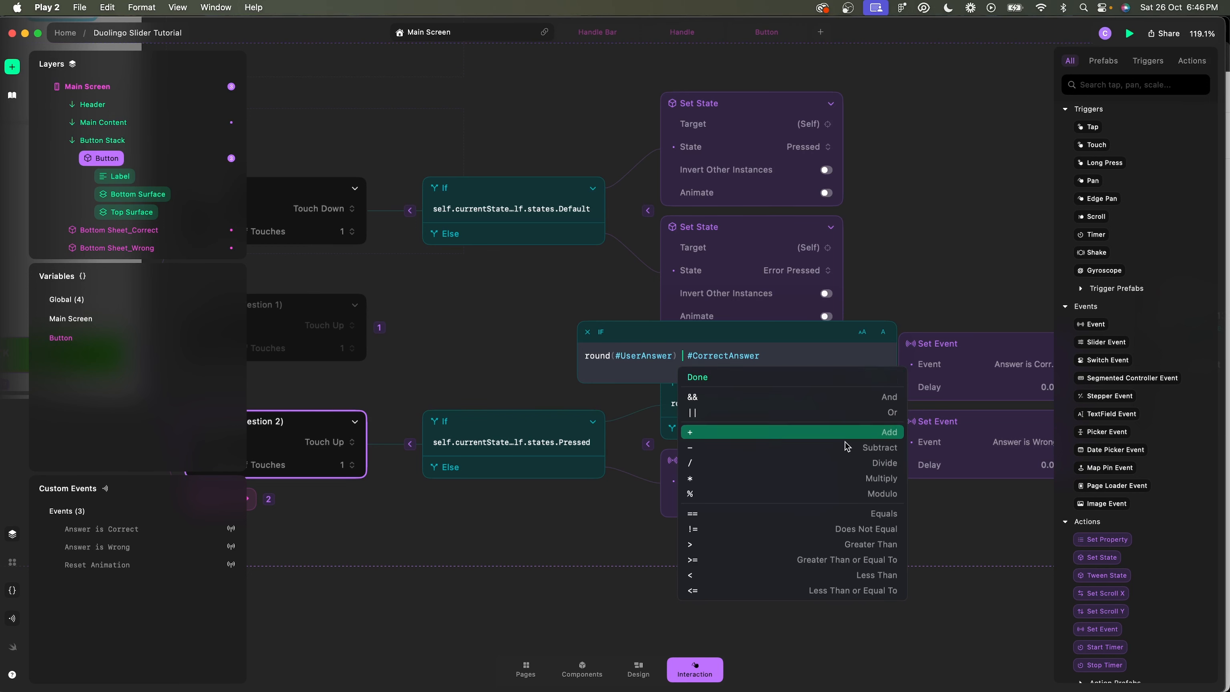
pyautogui.click(764, 559)
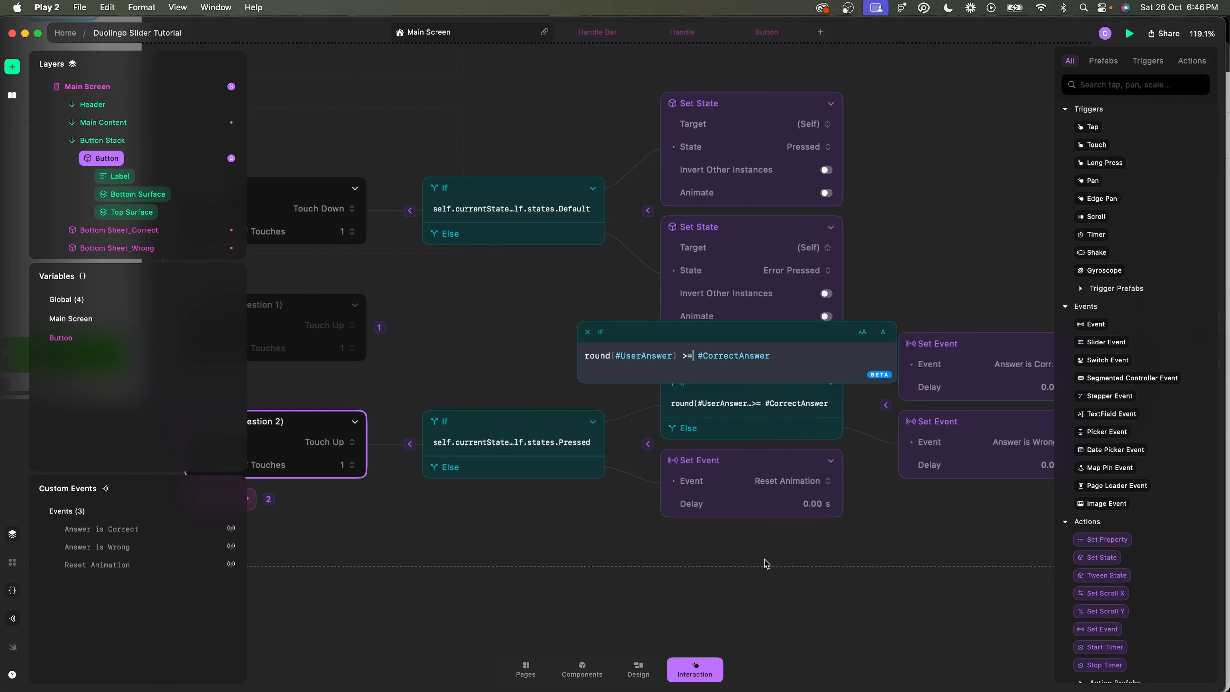
pyautogui.write('(')
pyautogui.press('super+Right')
pyautogui.write('- 5)')
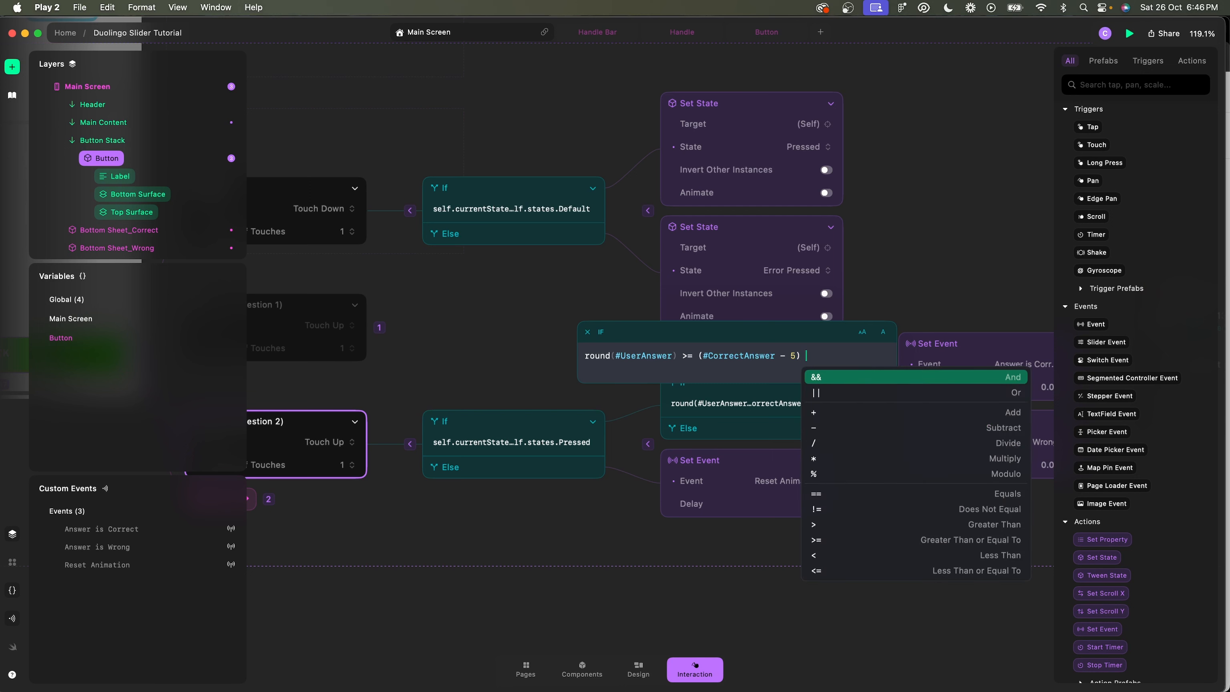
# Extend the answer condition with && and a second rounded operand, round(#UserAnswer).
pyautogui.click(830, 379)
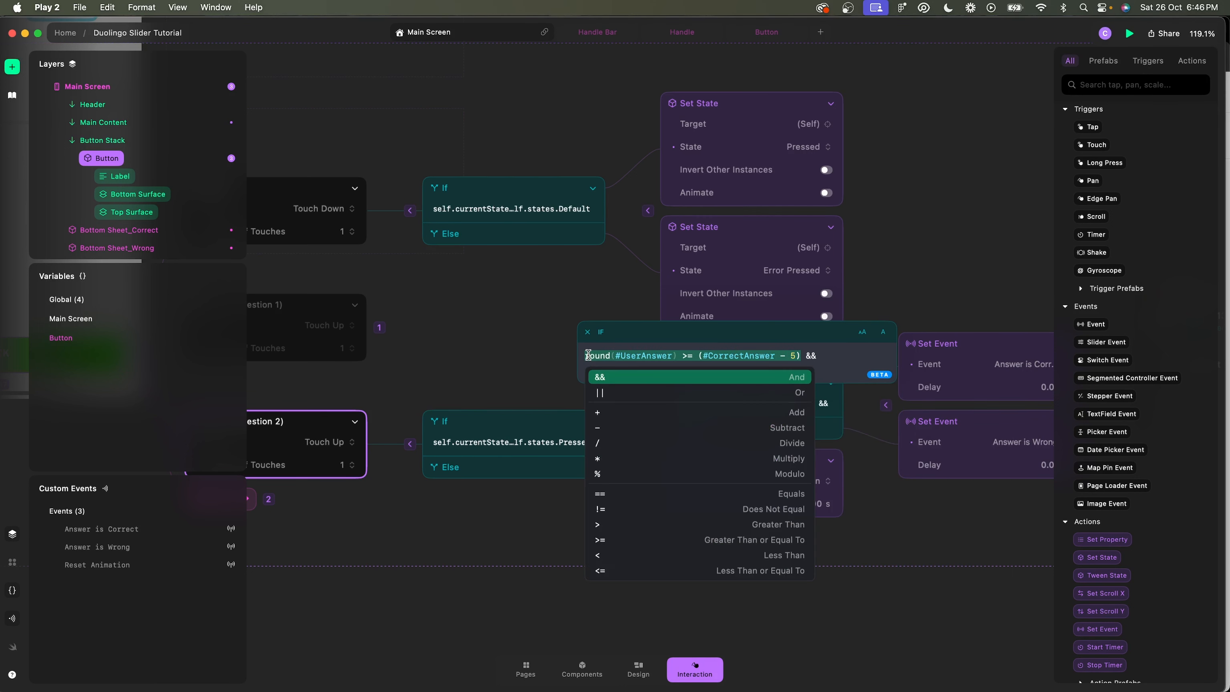
pyautogui.click(847, 355)
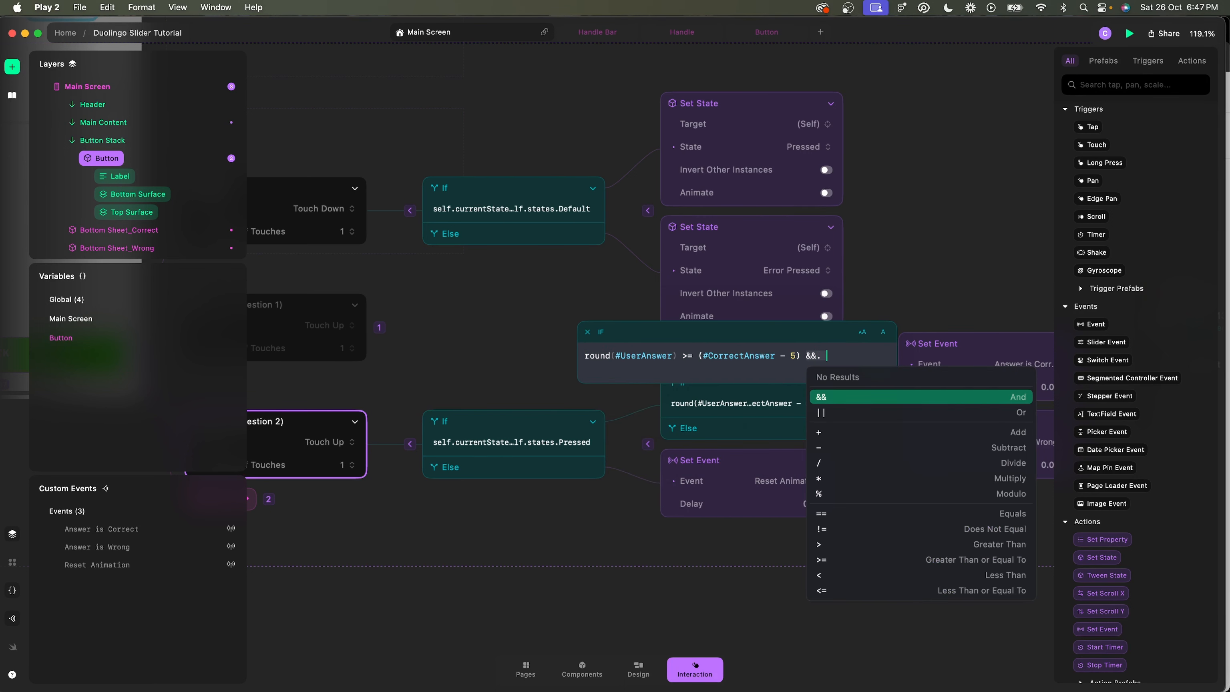
pyautogui.press('BackSpace')
pyautogui.press('BackSpace')
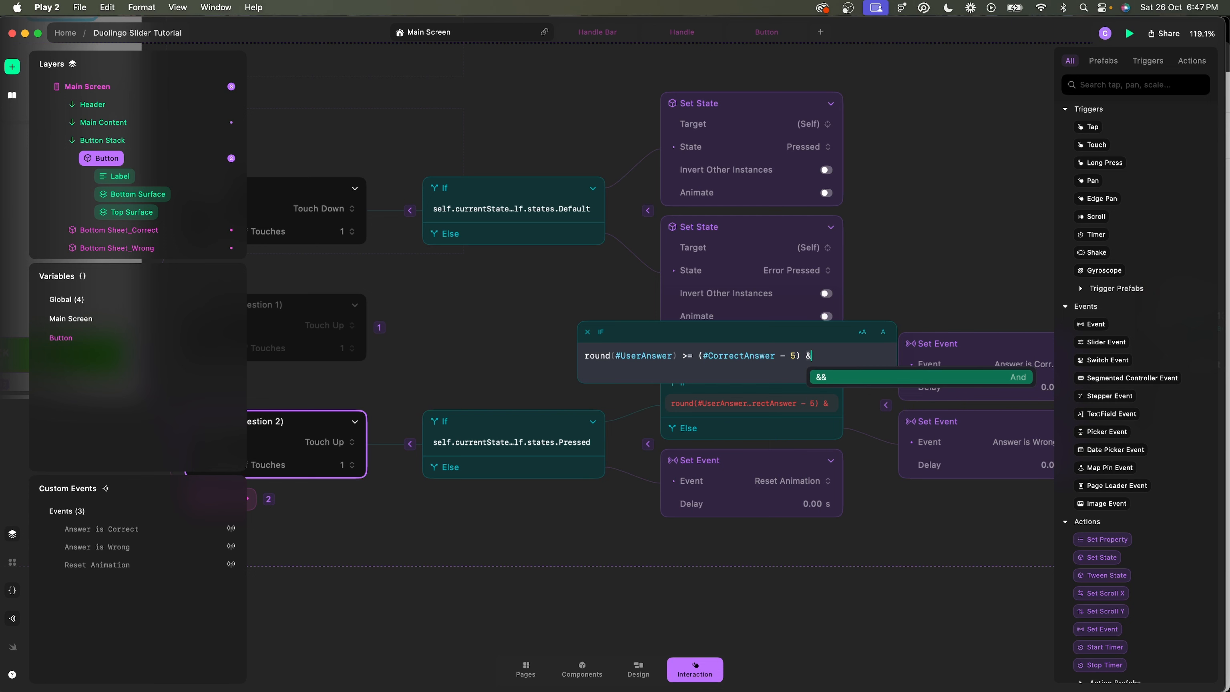
pyautogui.write('&')
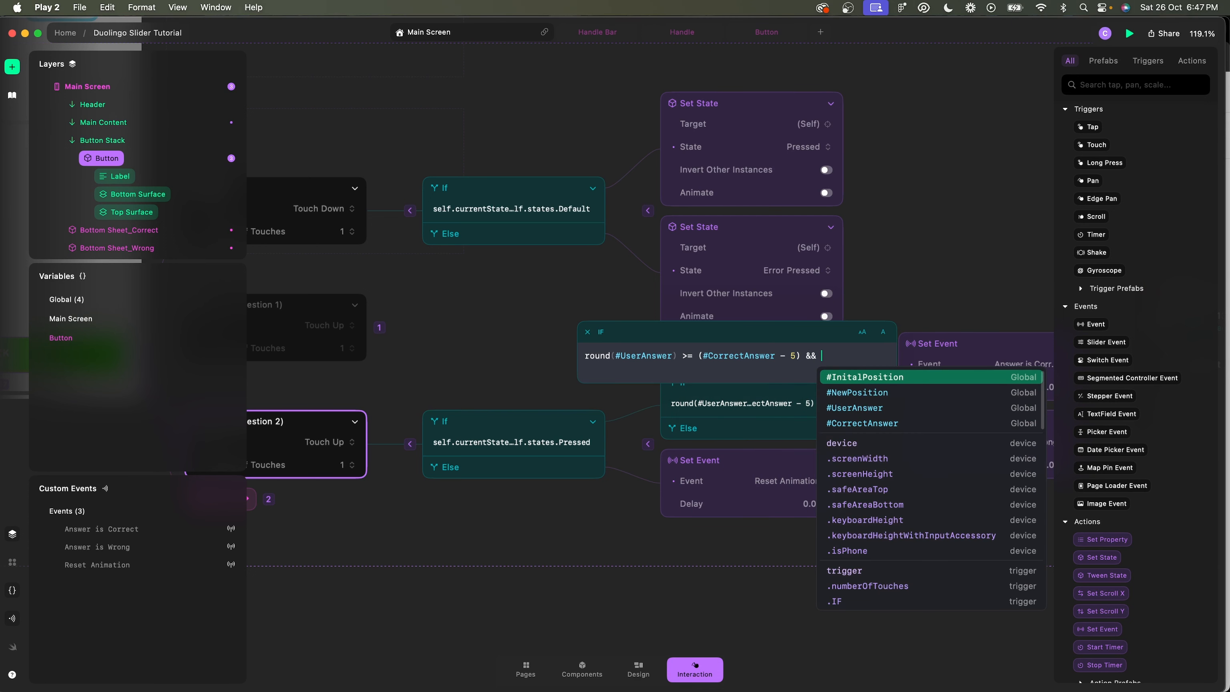
pyautogui.write(' round')
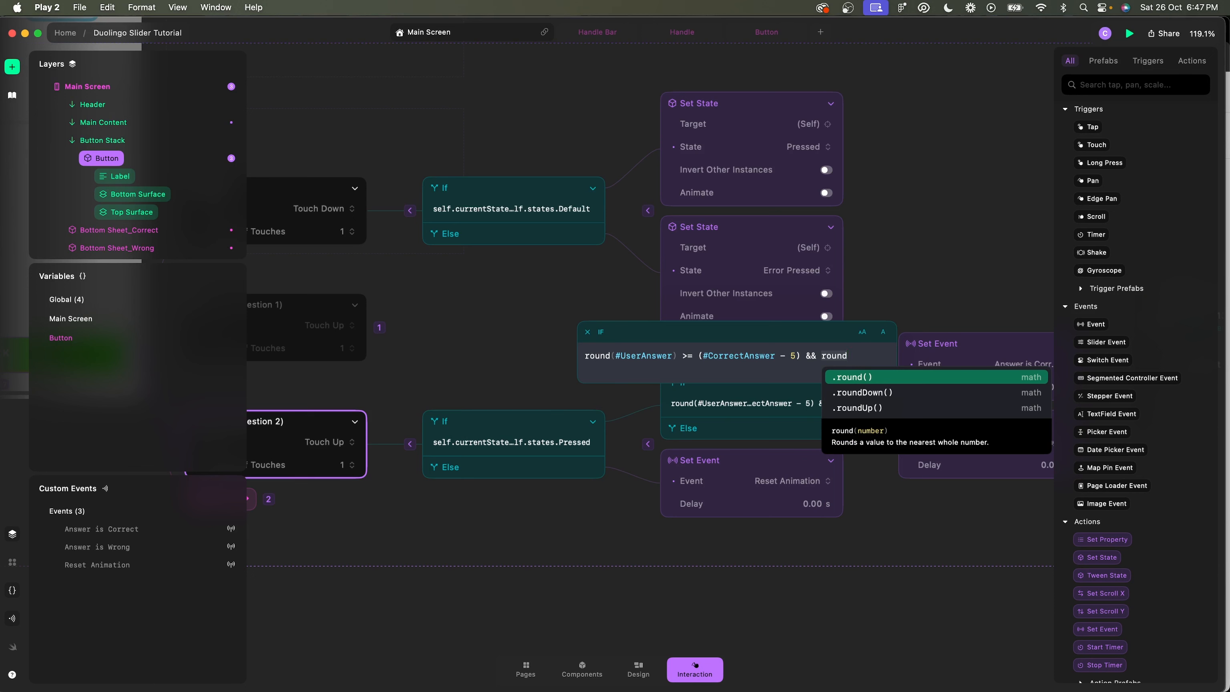
pyautogui.press('Return')
pyautogui.write('#UserAnswer')
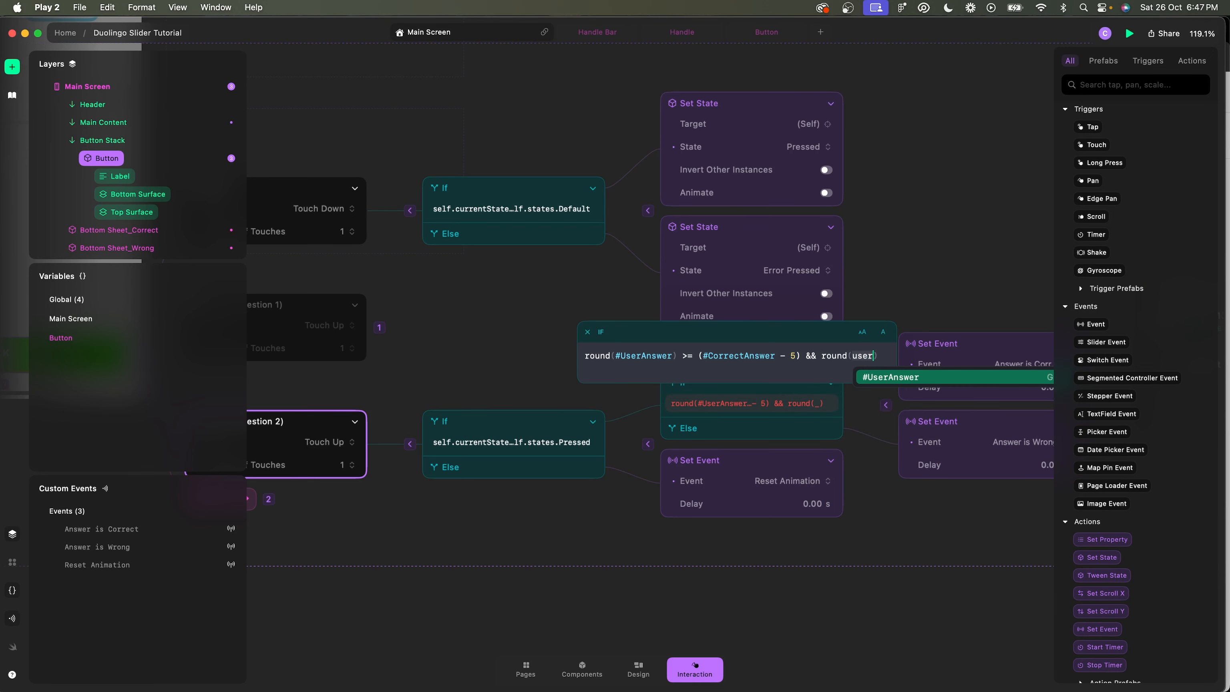
pyautogui.press('Return')
pyautogui.press('Right')
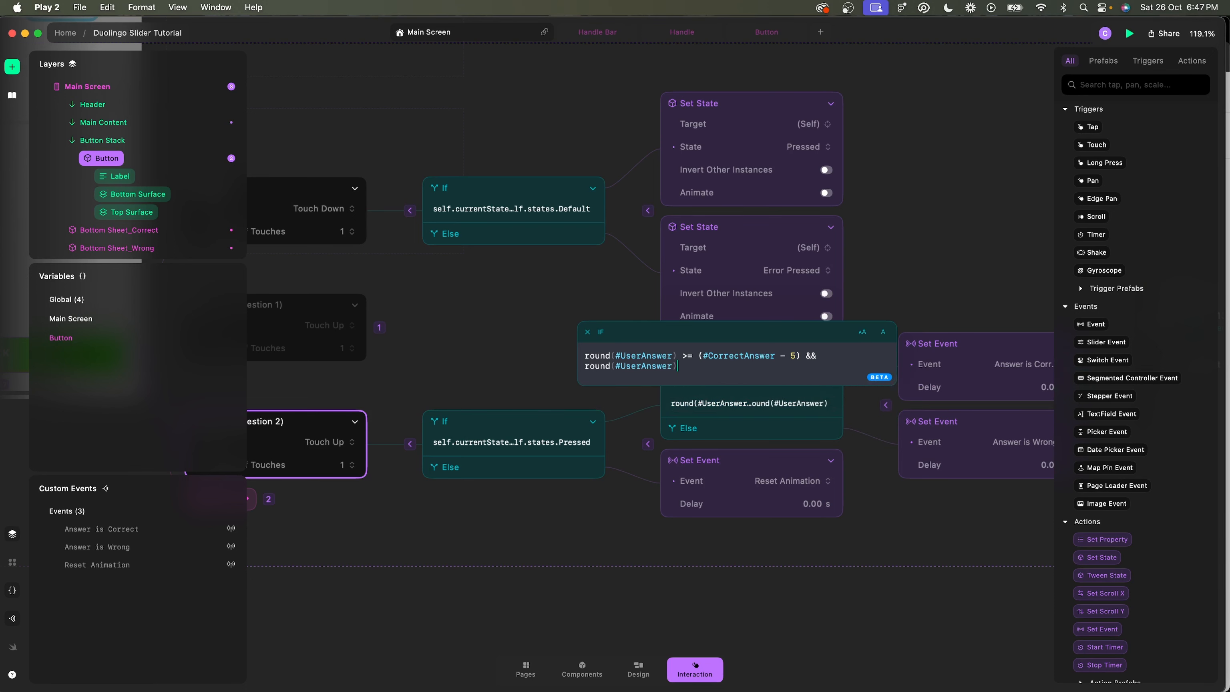
# Complete the second comparison in the answer condition with <= (#CorrectAnswer + 5).
pyautogui.write('<')
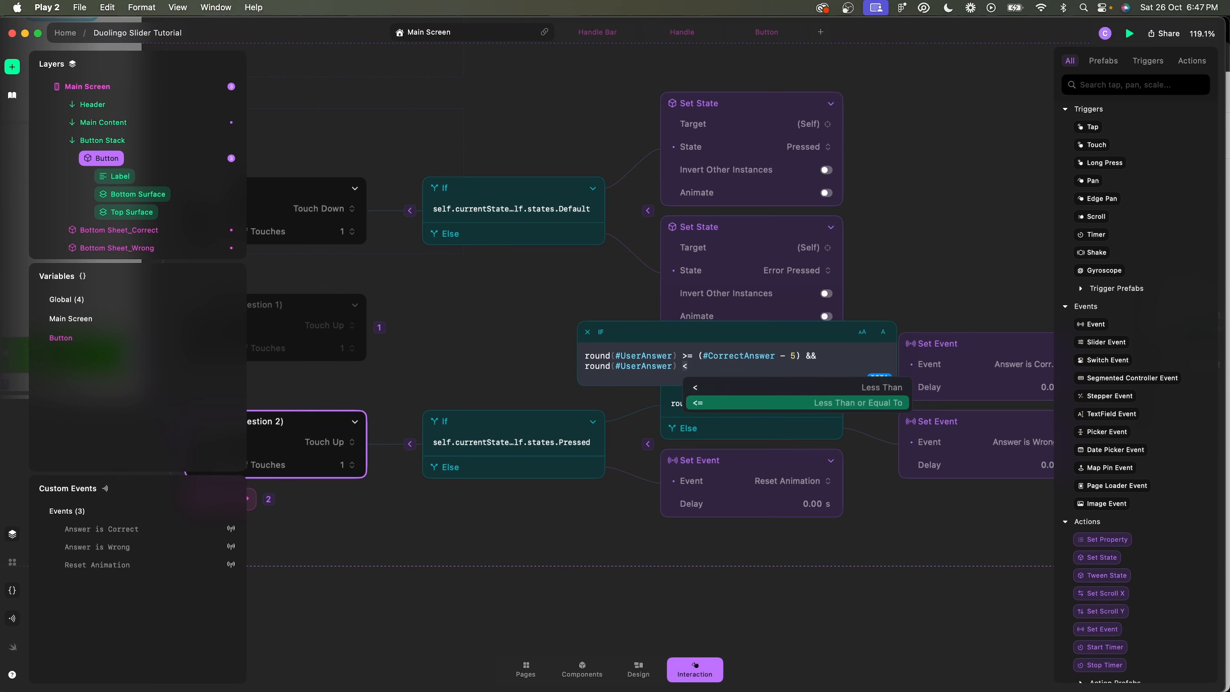
pyautogui.write('= (Co')
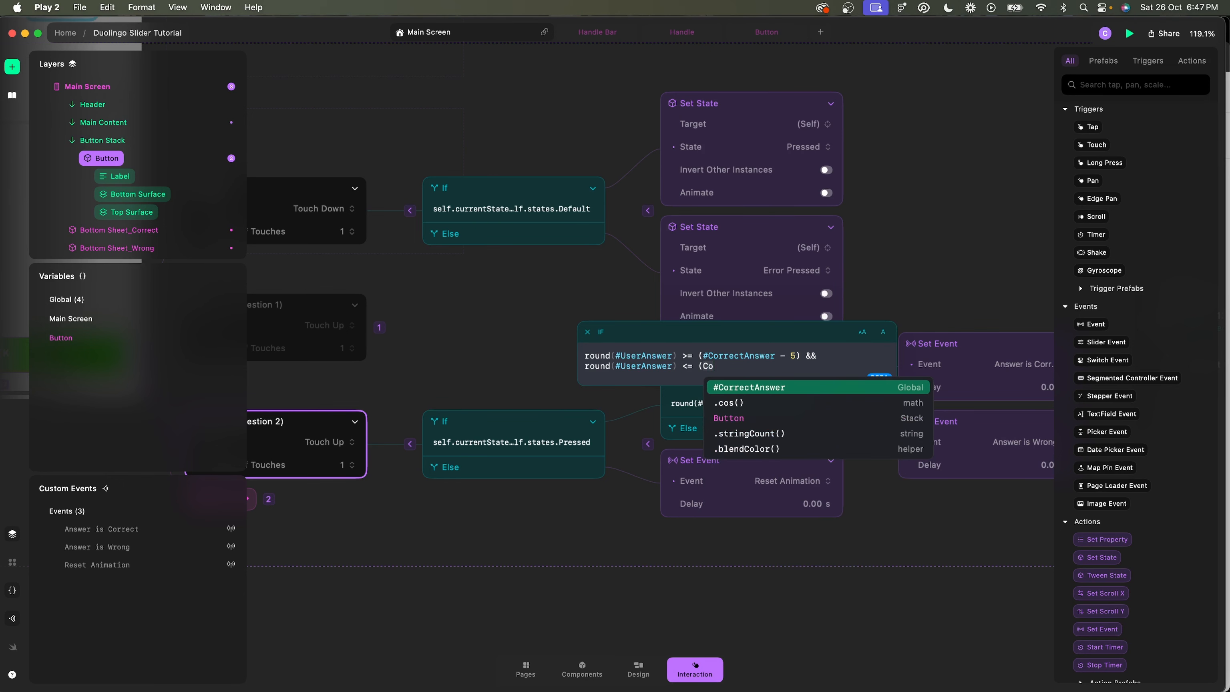
pyautogui.press('Return')
pyautogui.write('+')
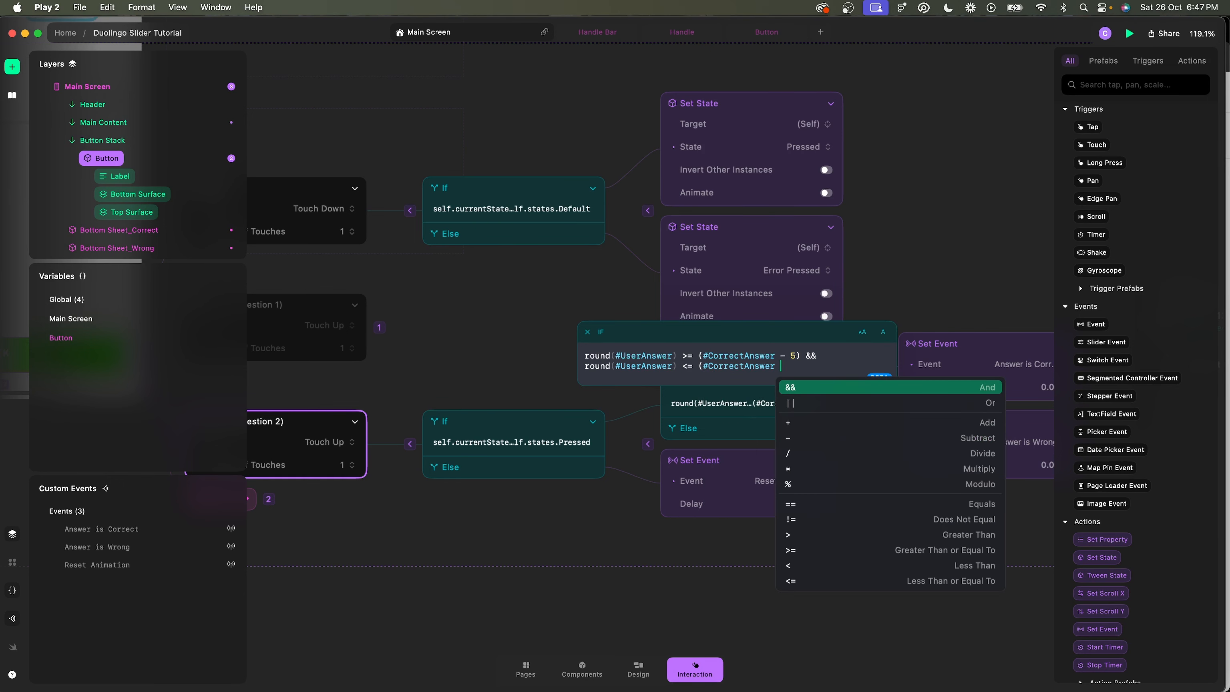
pyautogui.write(' 5')
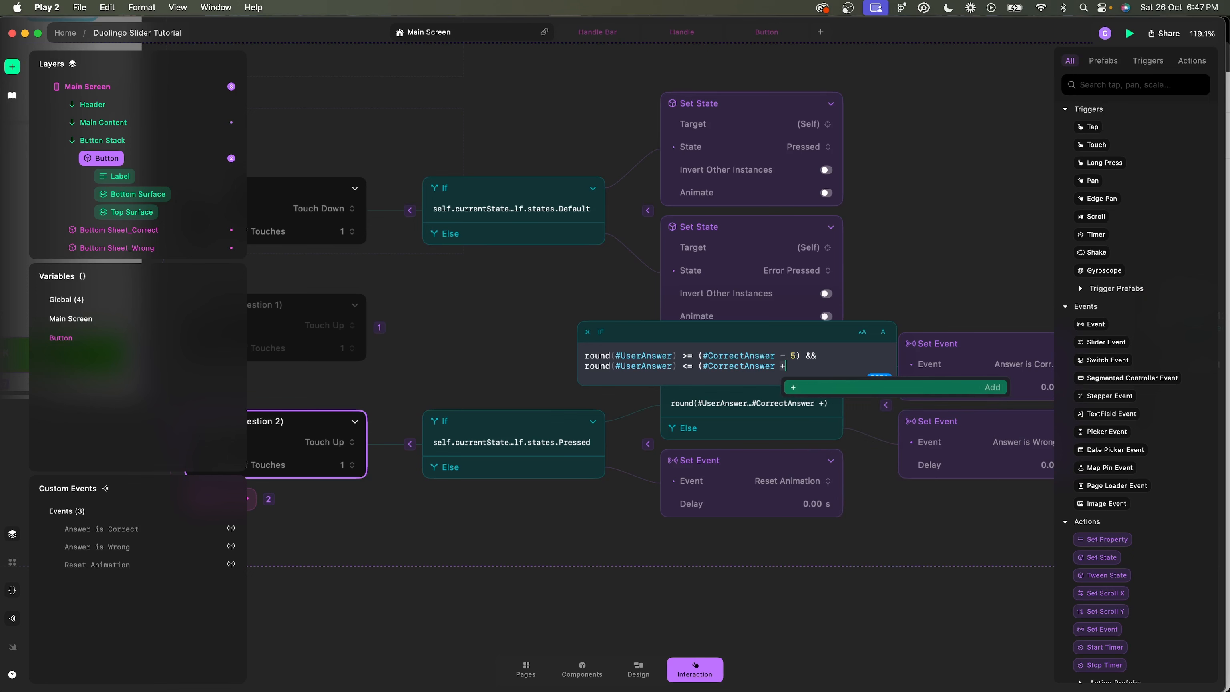
pyautogui.write(')')
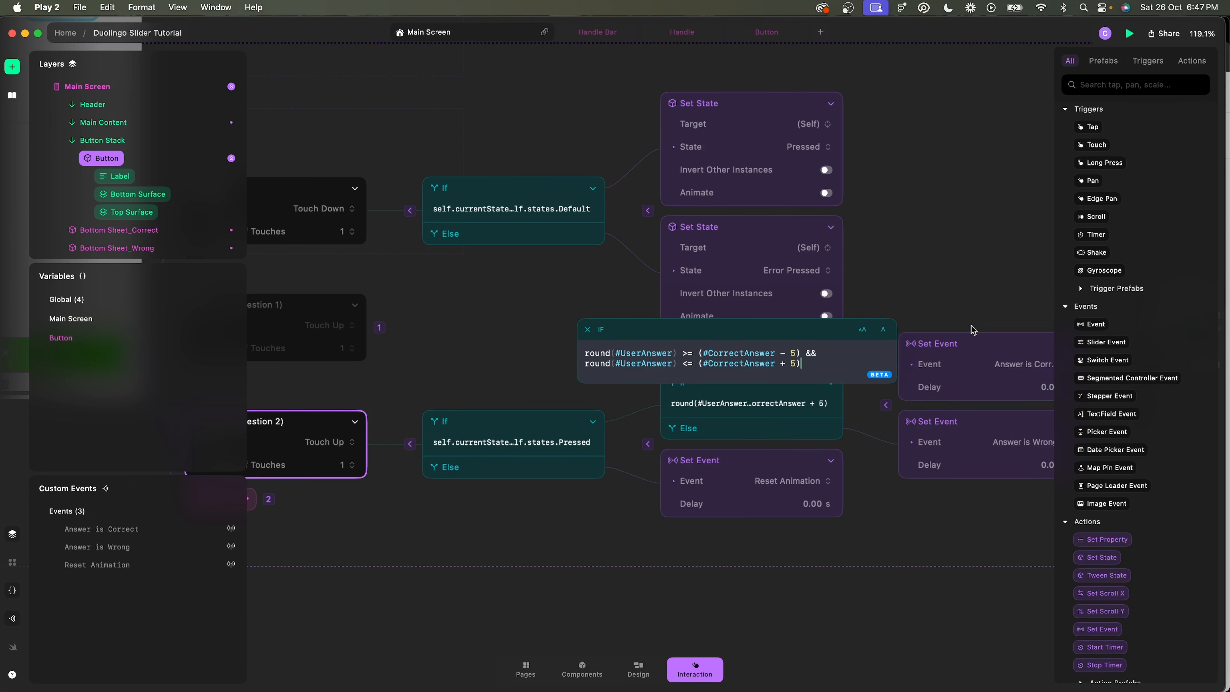
# Switch to iPhone Mirroring and test the tolerance by moving the slider to about 58 and checking the answer.
pyautogui.hscroll(3, 977, 357)
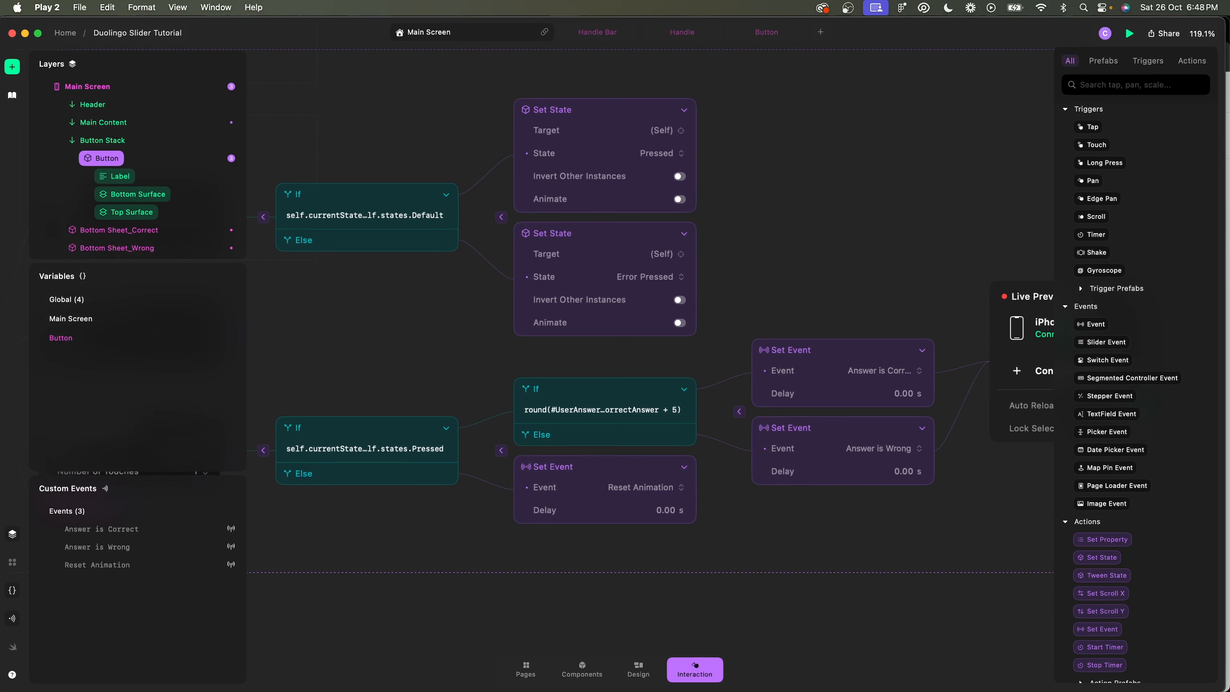
pyautogui.press('super+Tab')
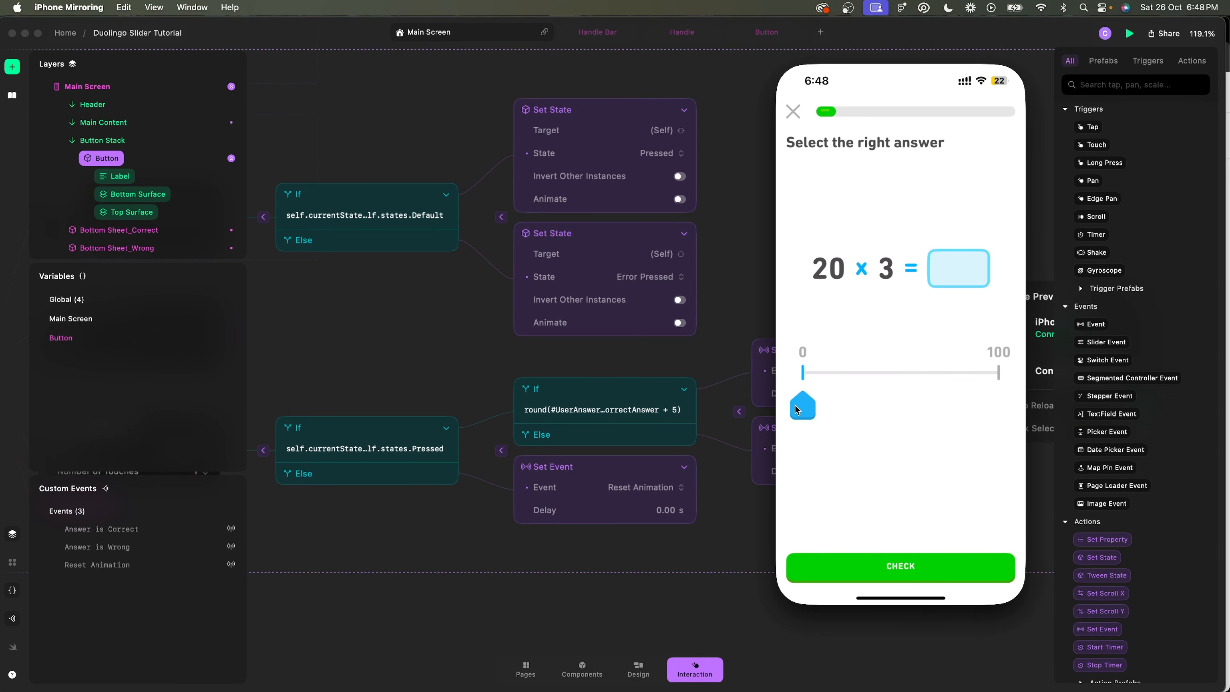
pyautogui.moveTo(795, 409); pyautogui.dragTo(916, 409)
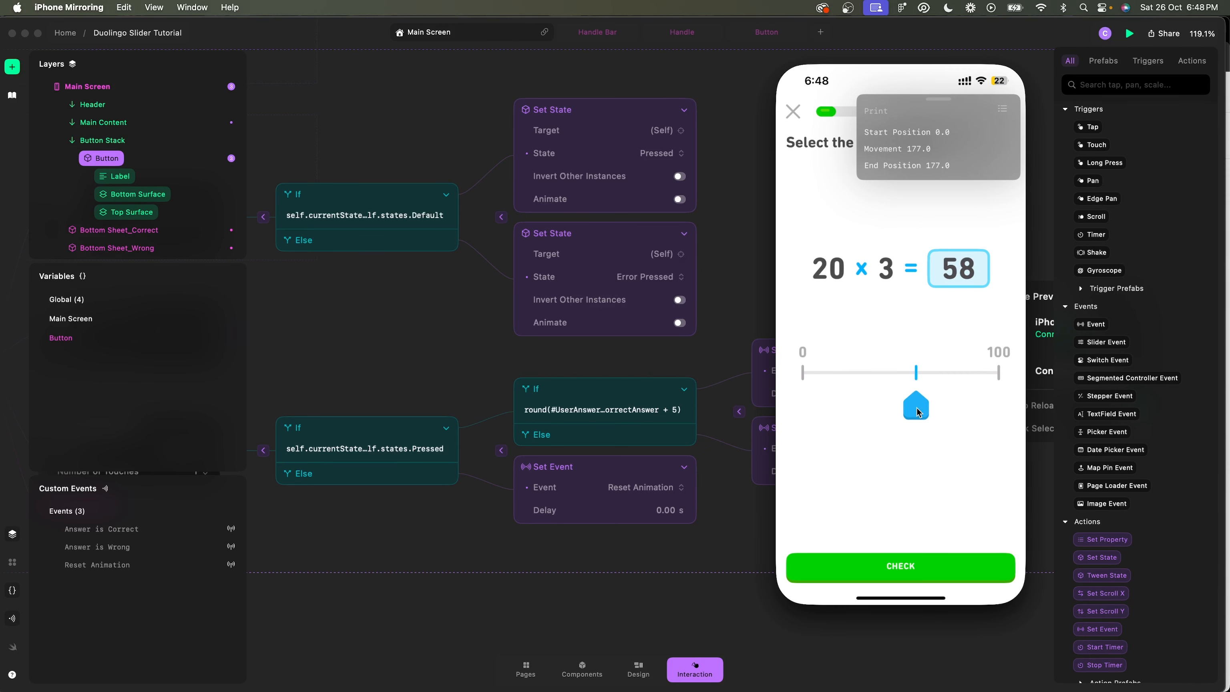
pyautogui.click(924, 565)
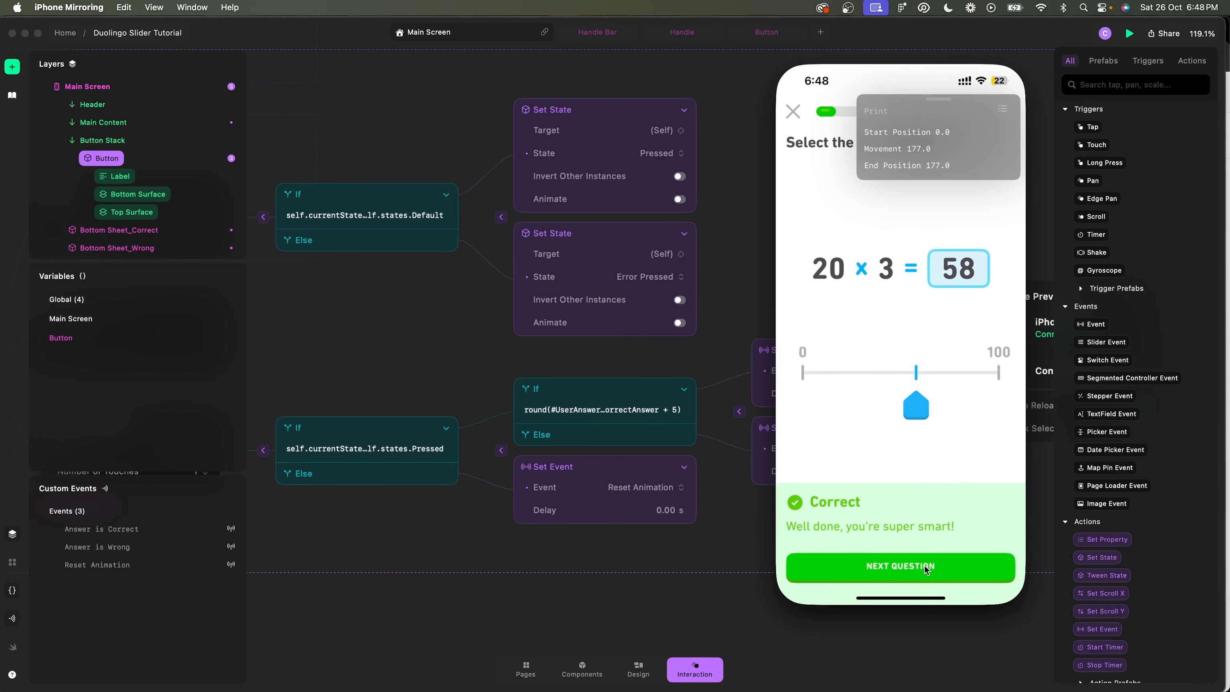
pyautogui.click(711, 546)
# Return to the iPhone Mirroring preview, check an out-of-range answer of about 29, and choose to try again.
pyautogui.click(609, 393)
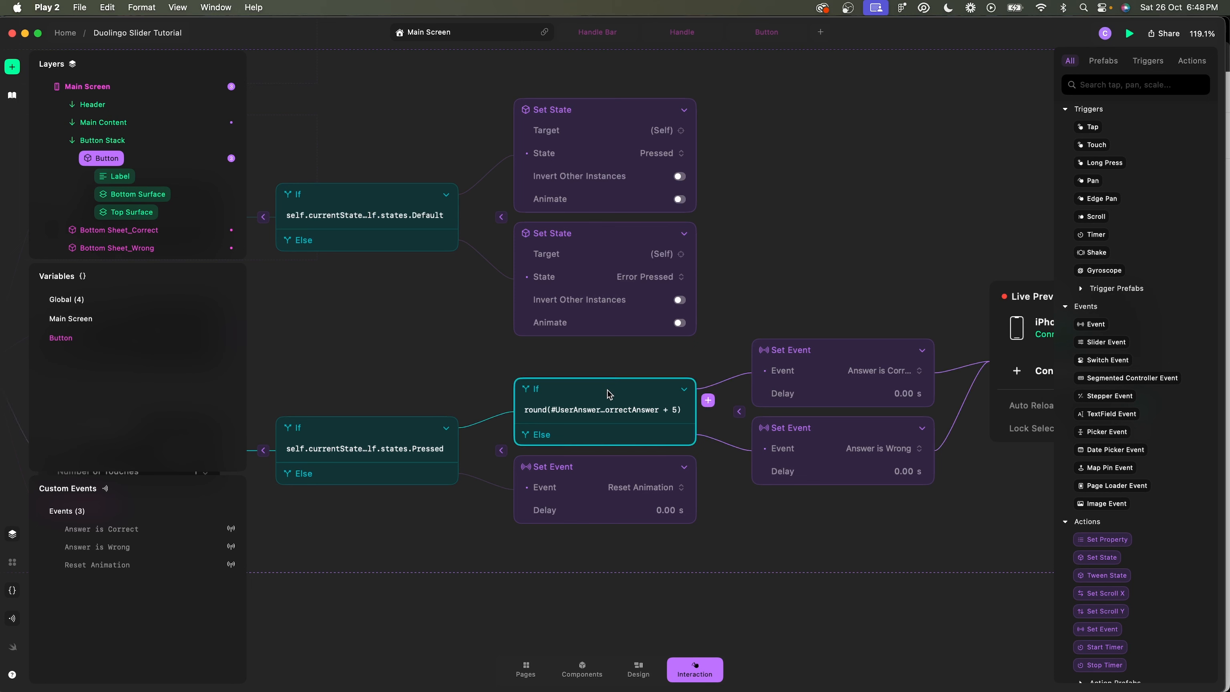
pyautogui.press('super+shift+h')
pyautogui.press('super+Tab')
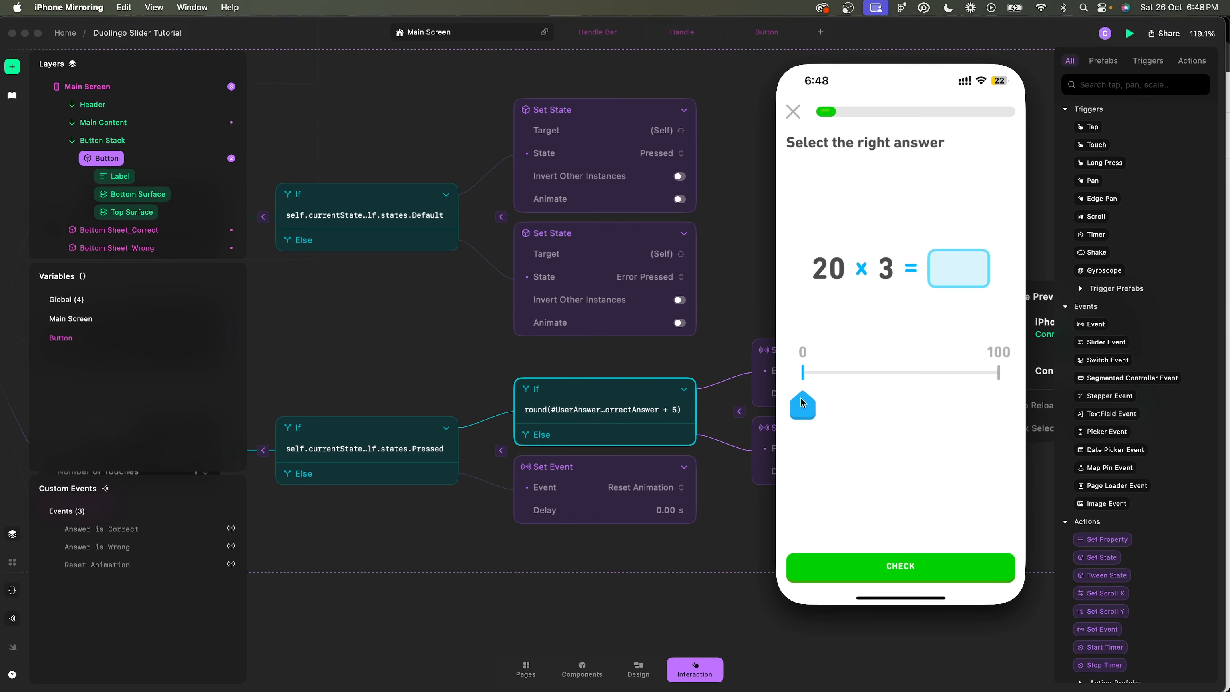
pyautogui.moveTo(800, 399); pyautogui.dragTo(862, 399)
pyautogui.click(858, 555)
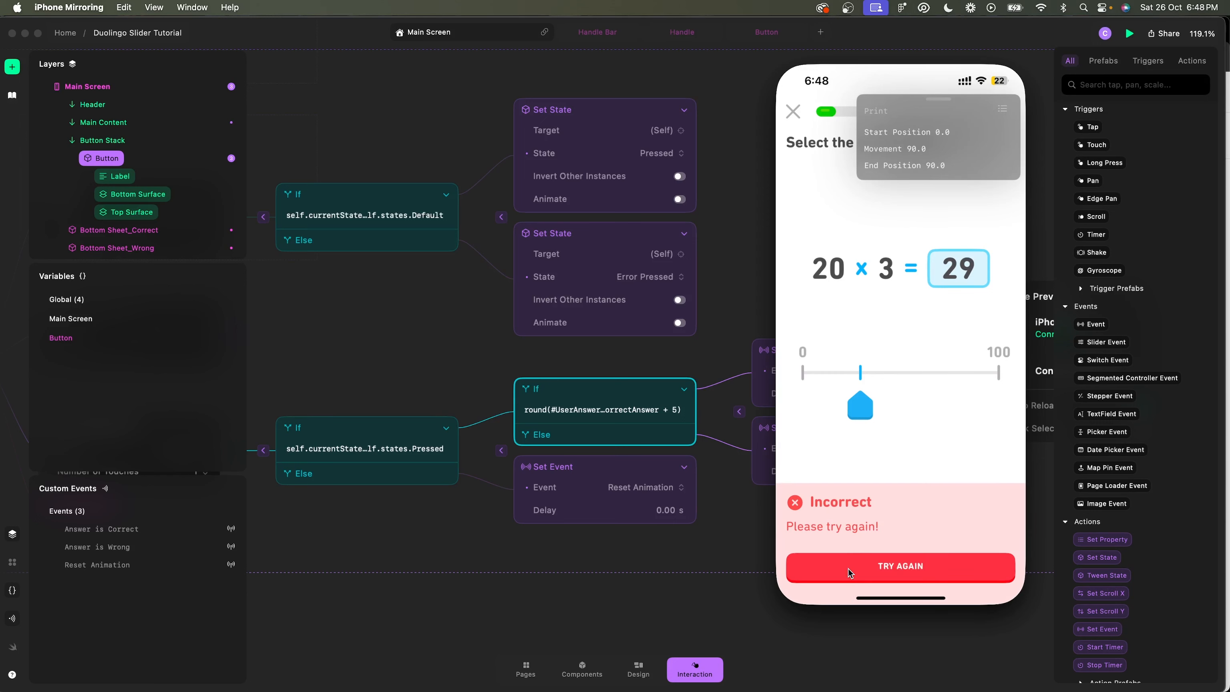
pyautogui.click(848, 570)
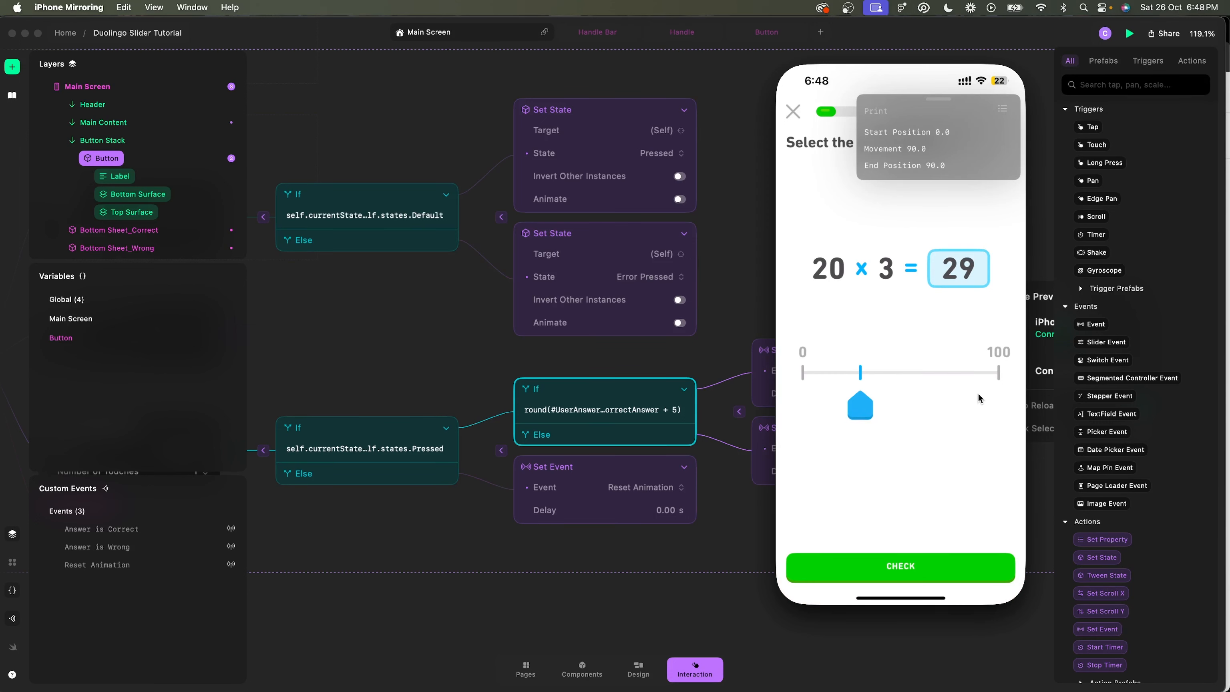
# Test the upper tolerance in the preview by moving the slider to about 64 and checking the answer.
pyautogui.moveTo(858, 406); pyautogui.dragTo(922, 406)
pyautogui.click(950, 566)
pyautogui.click(949, 569)
pyautogui.click(930, 405)
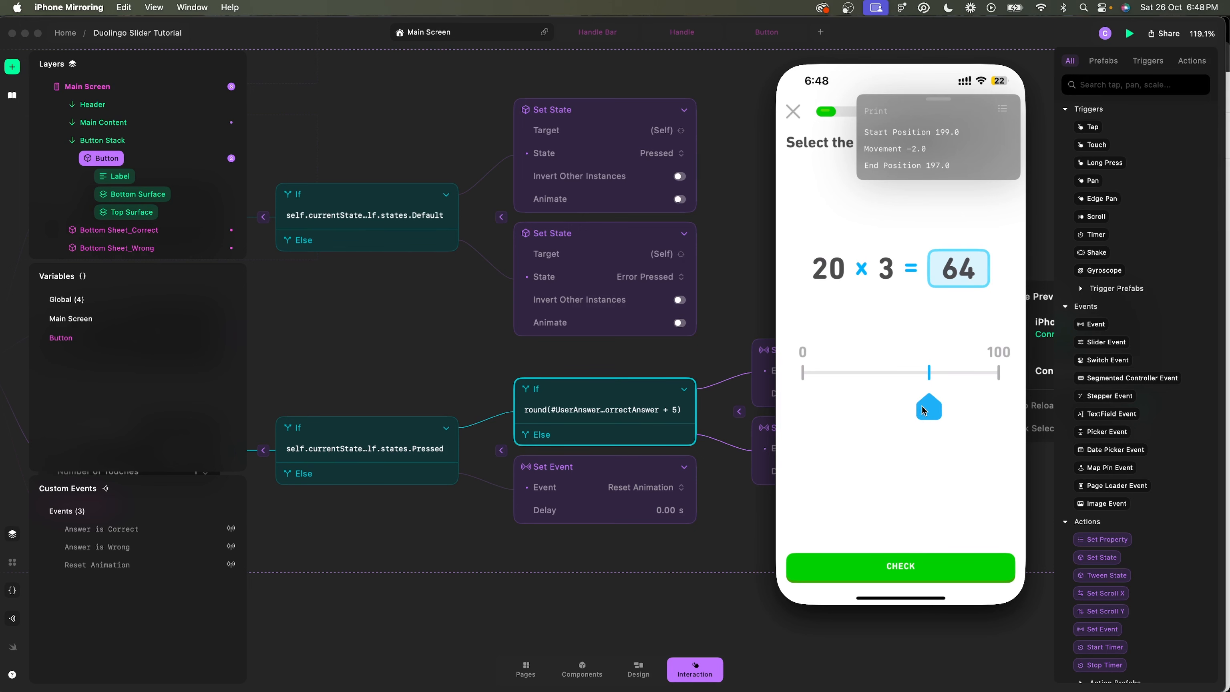
pyautogui.click(932, 574)
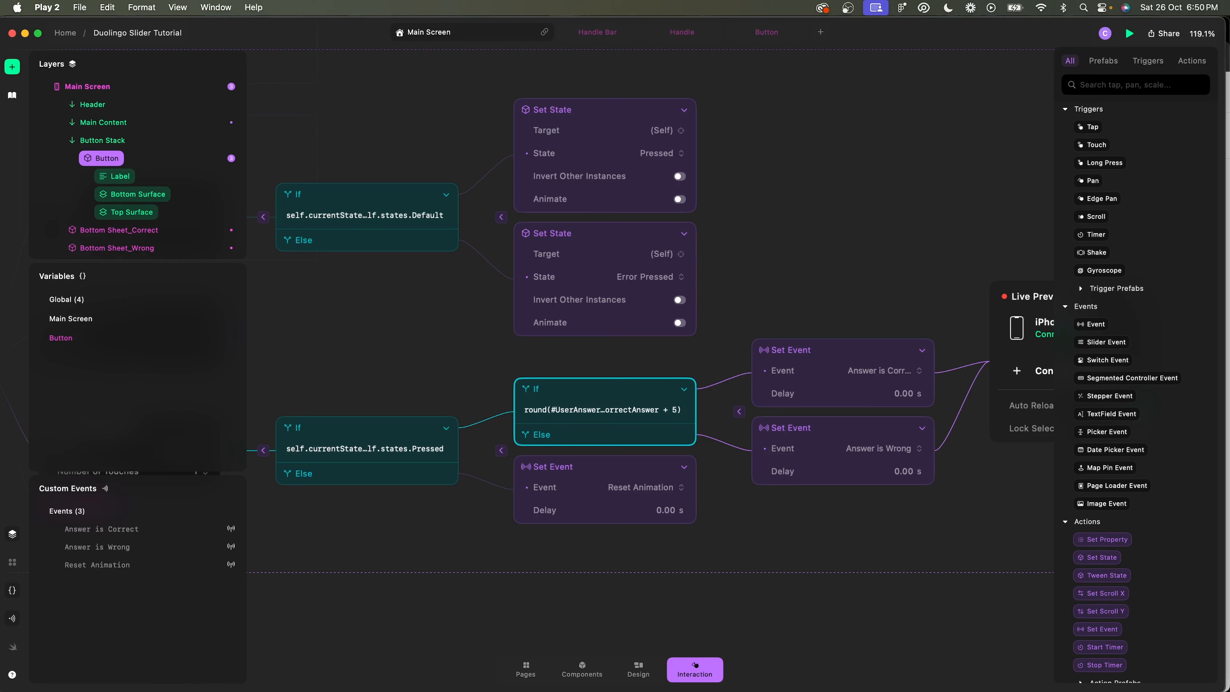
# Disable the Set Property action that sets opacity to 100% under the Handle Bar's Pan Began trigger.
pyautogui.scroll(-5, 844, 229)
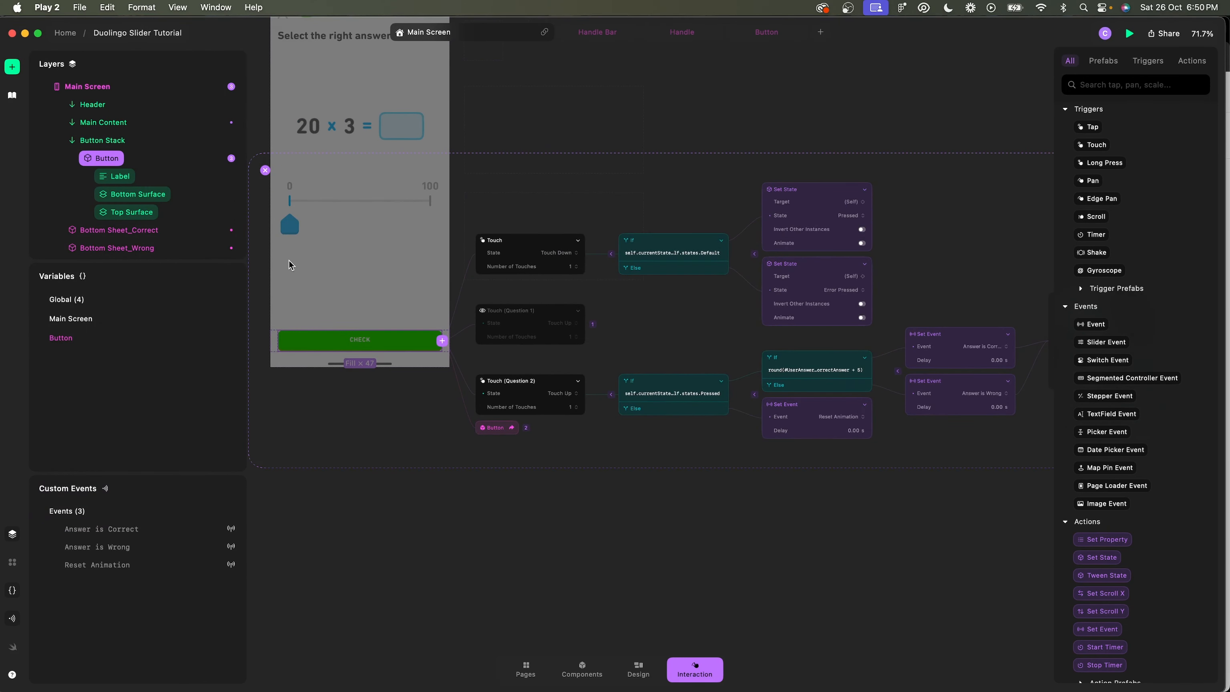
pyautogui.click(57, 140)
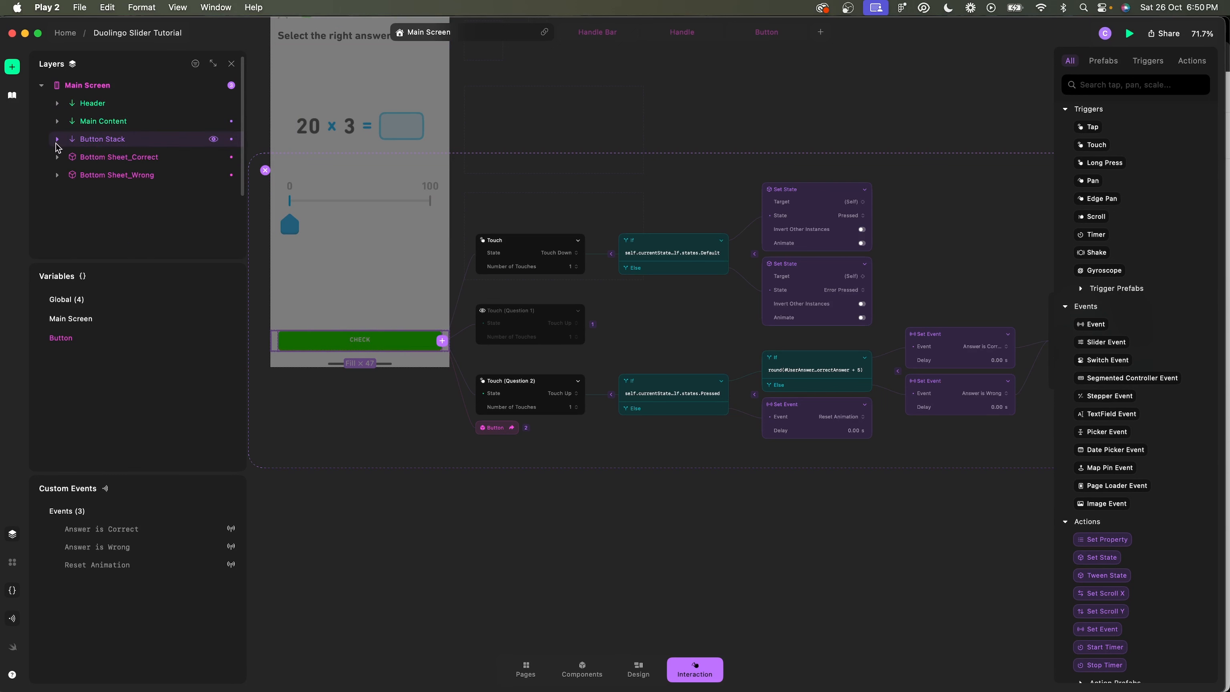
pyautogui.click(57, 157)
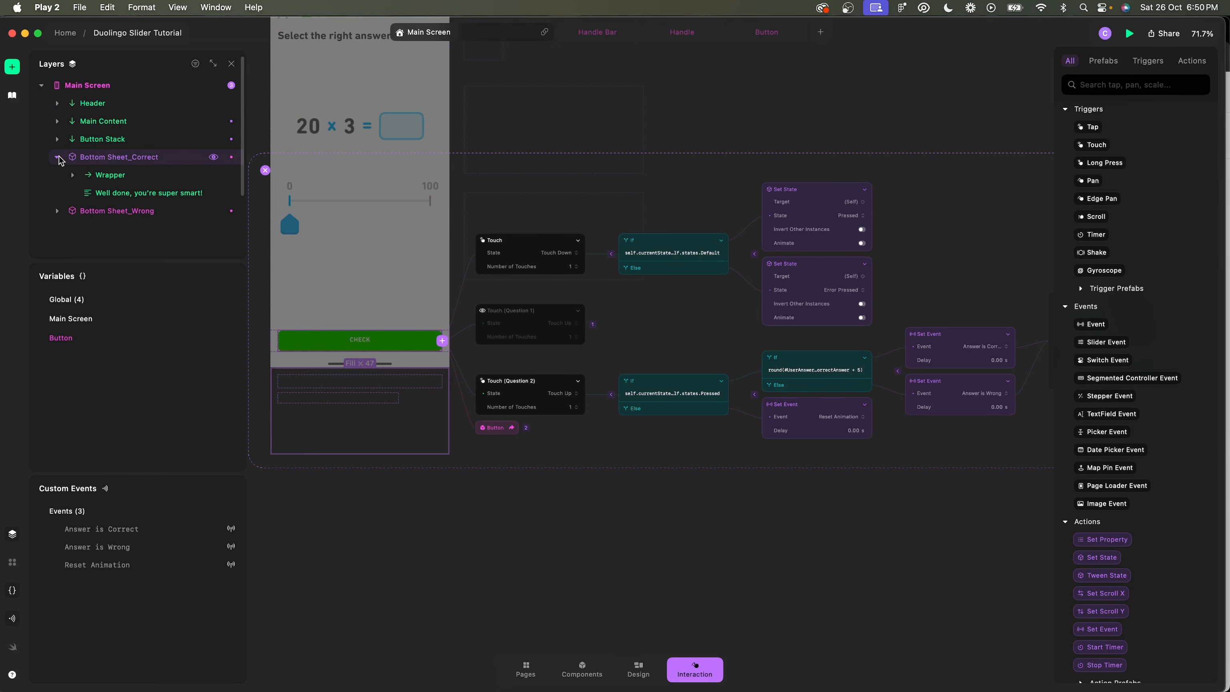
pyautogui.click(58, 158)
pyautogui.click(57, 122)
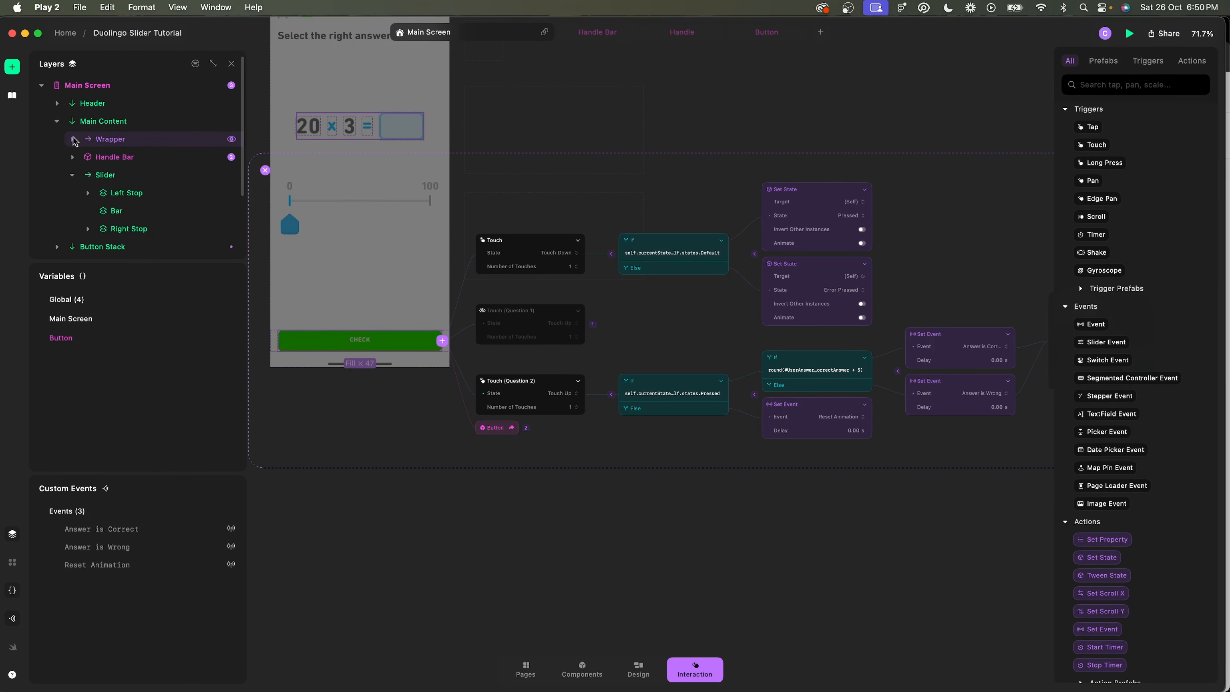
pyautogui.click(111, 157)
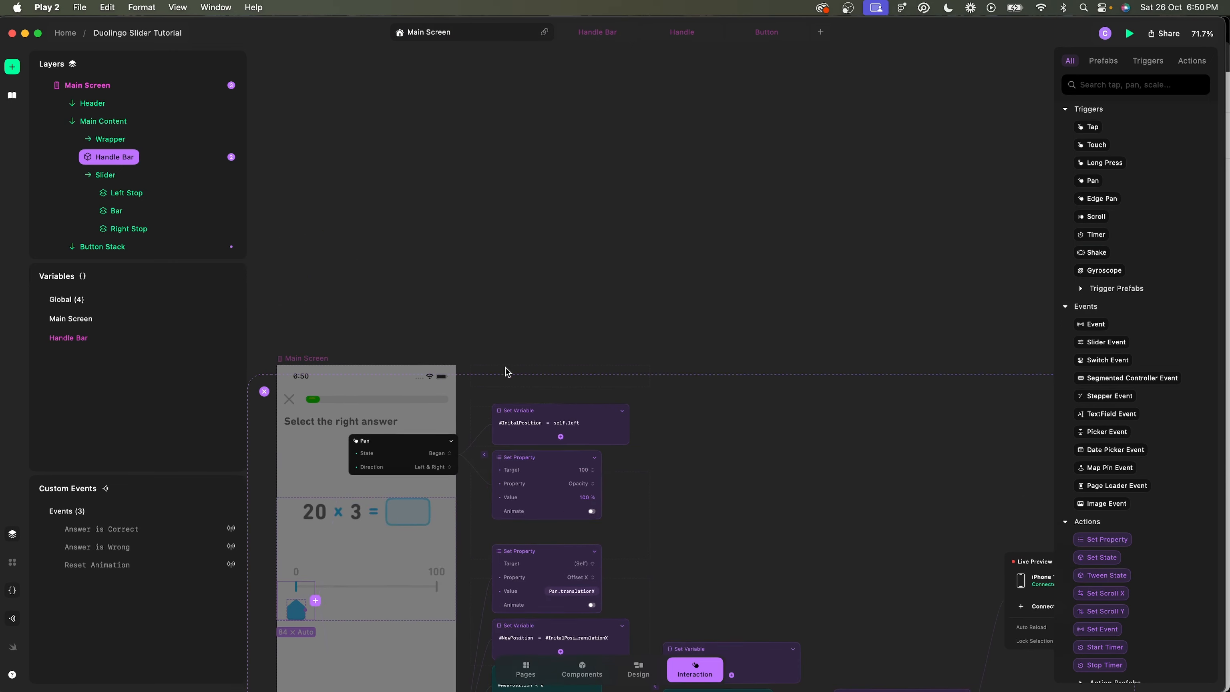
pyautogui.scroll(5, 513, 484)
pyautogui.hscroll(-2, 517, 492)
pyautogui.scroll(4, 442, 434)
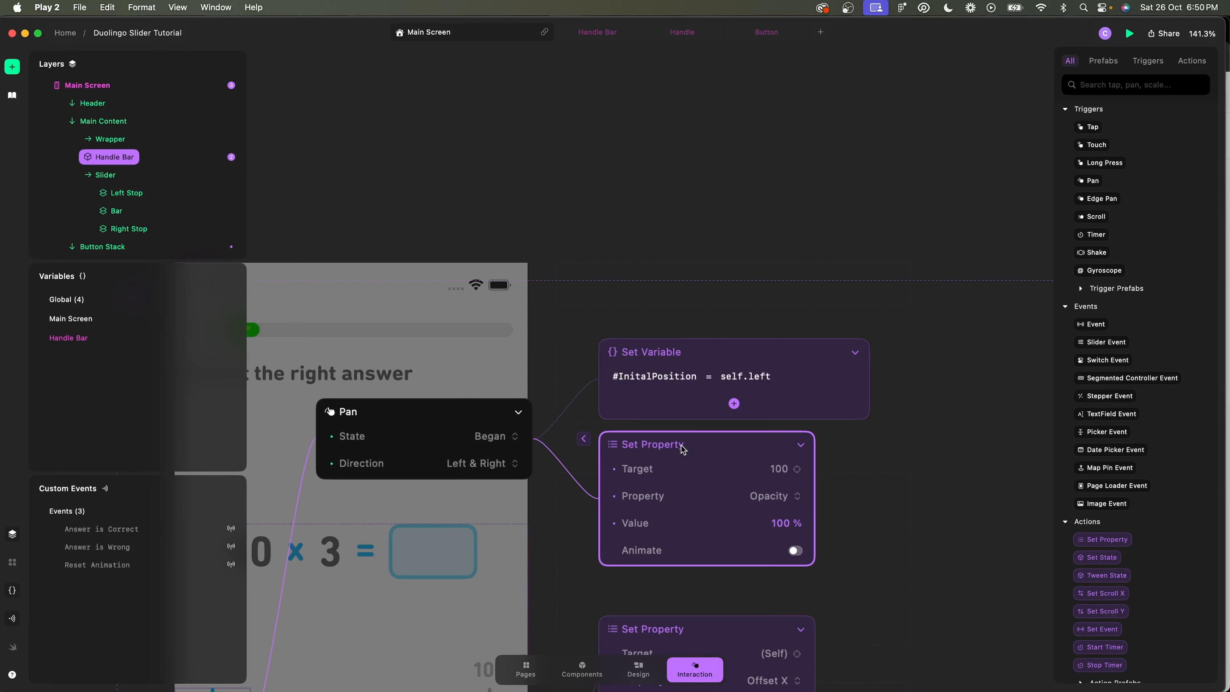
pyautogui.press('super+shift+h')
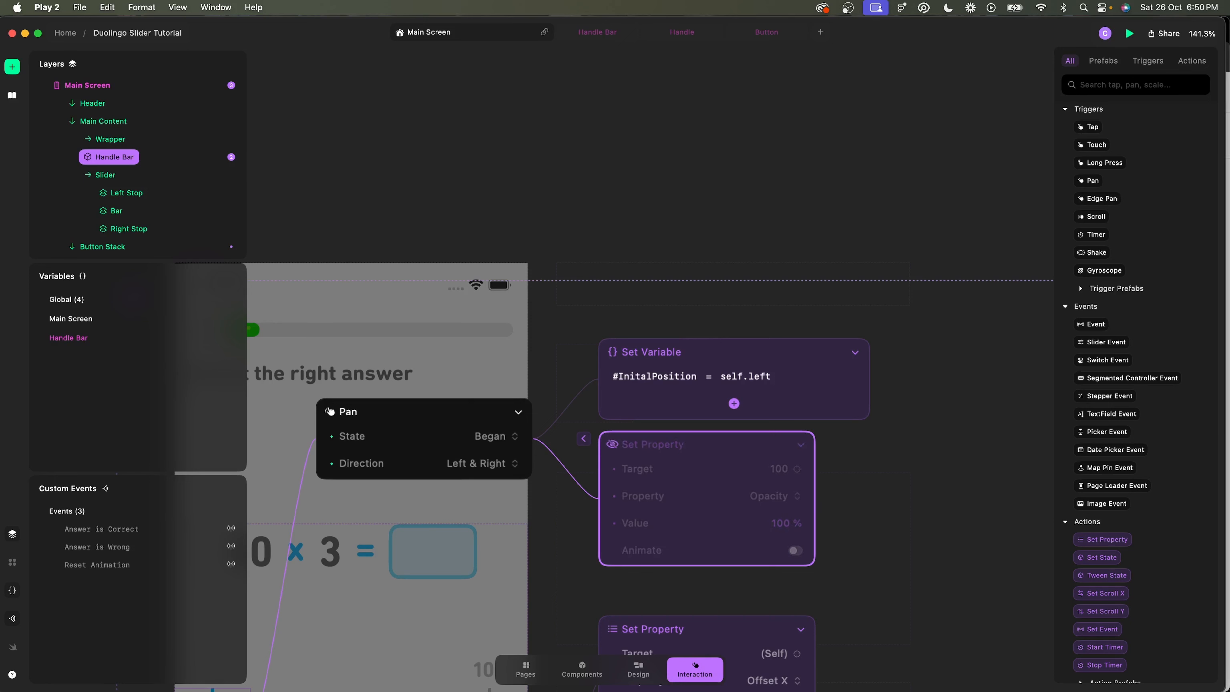
# Switch to iPhone Mirroring and test the slider about two-thirds along the scale by checking the answer.
pyautogui.press('super+Tab')
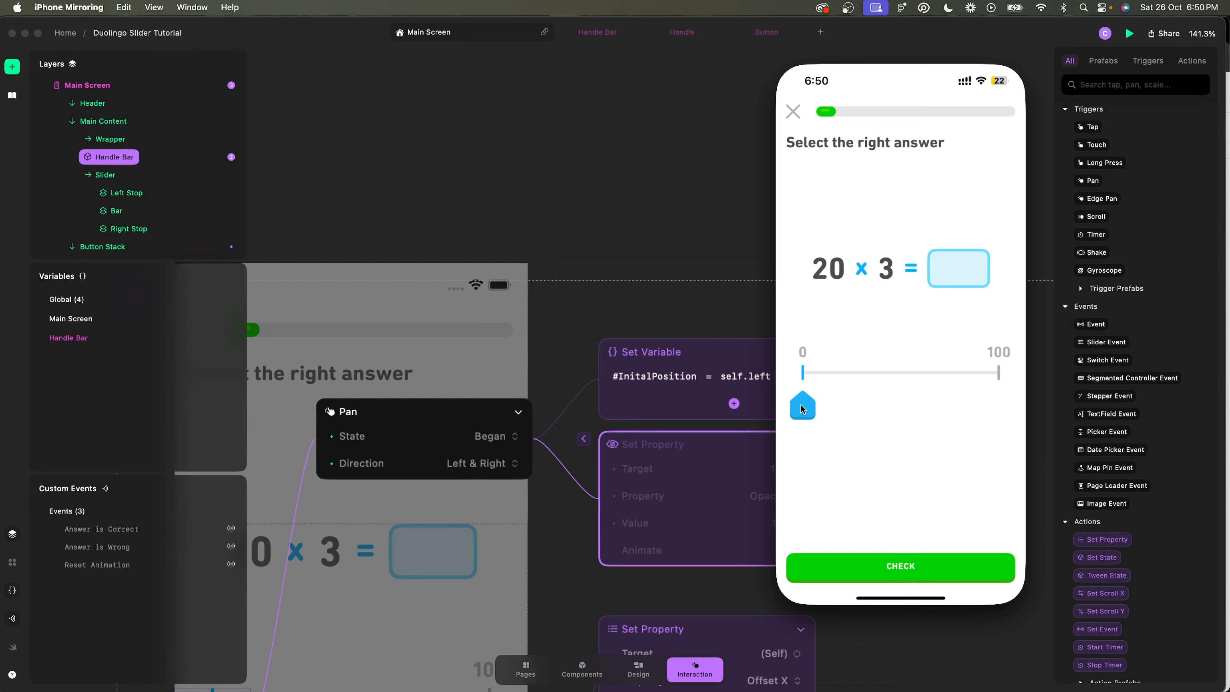
pyautogui.moveTo(801, 408); pyautogui.dragTo(934, 384)
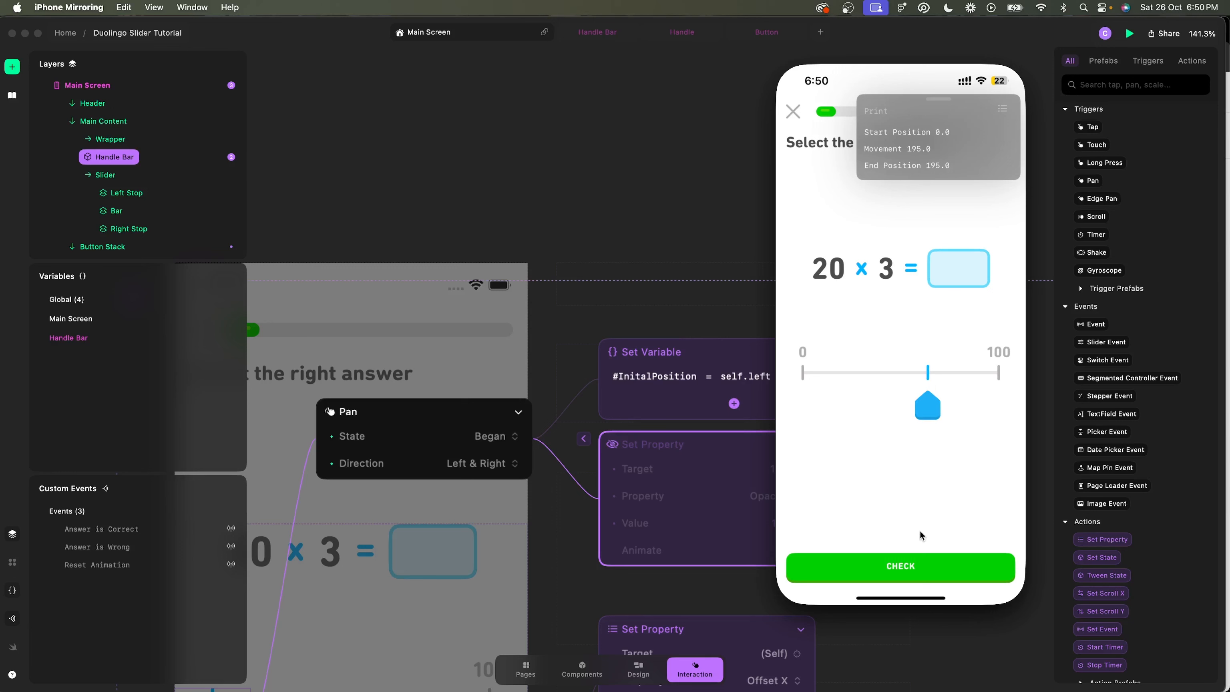
pyautogui.click(916, 565)
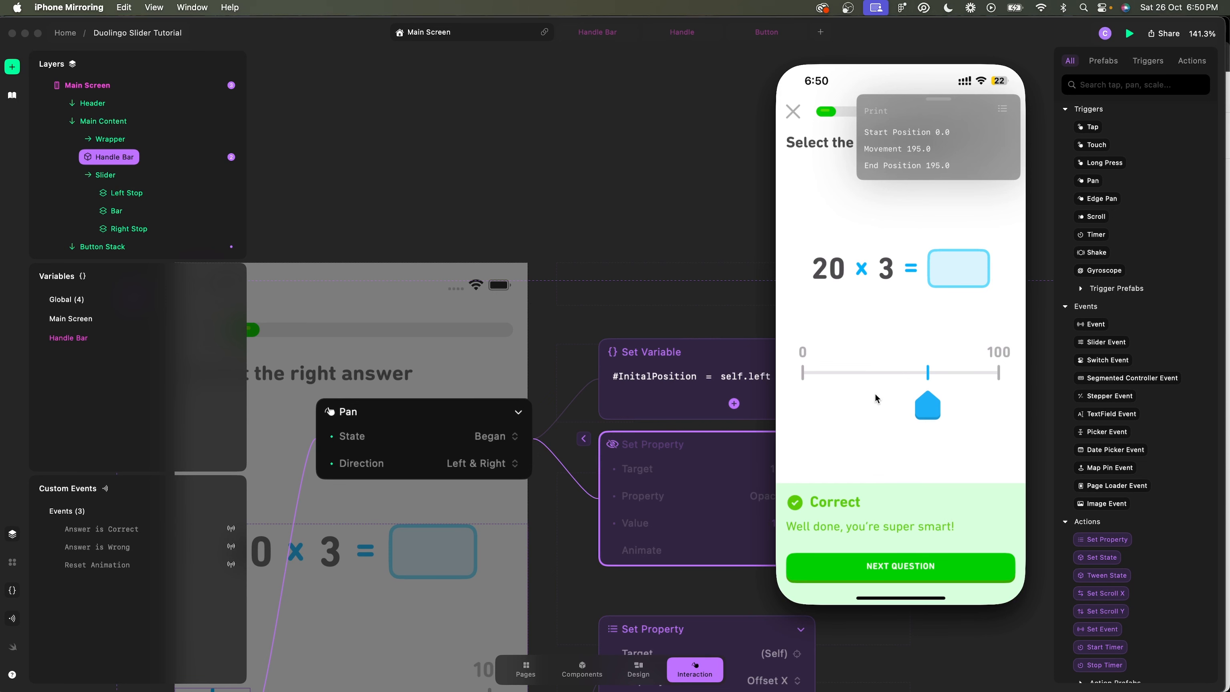
# Return to the iPhone Mirroring preview, move the slider nearly three-quarters along the scale, and check the answer.
pyautogui.click(678, 451)
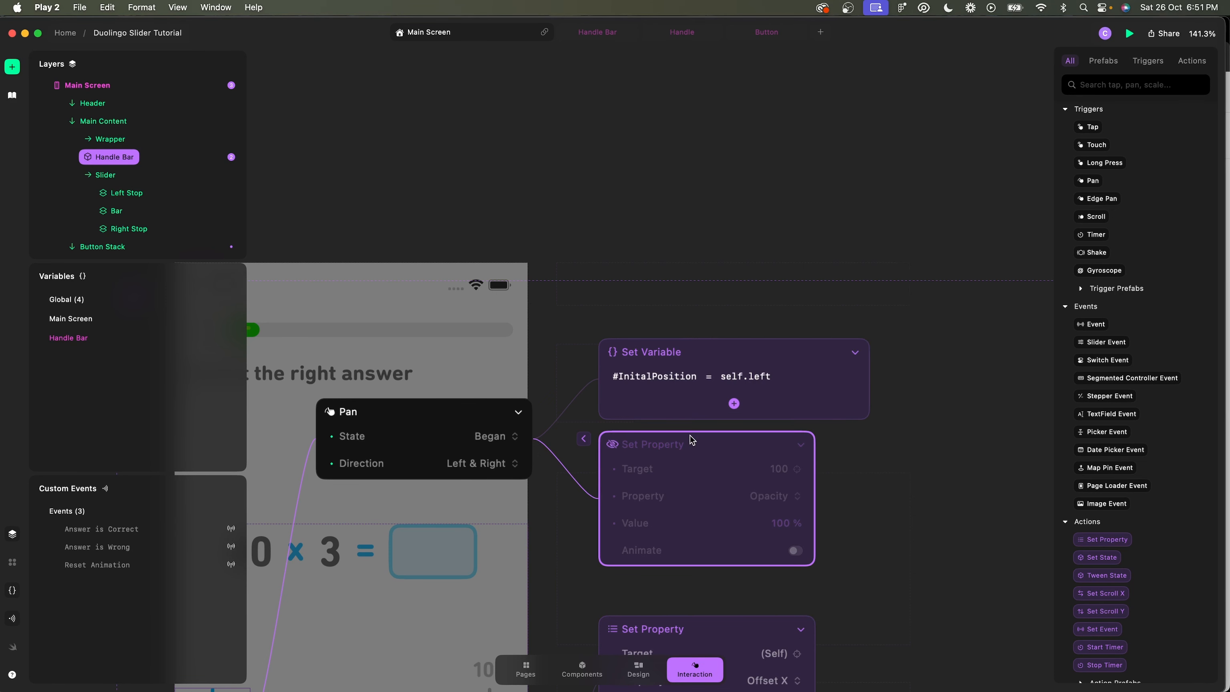
pyautogui.press('super+Tab')
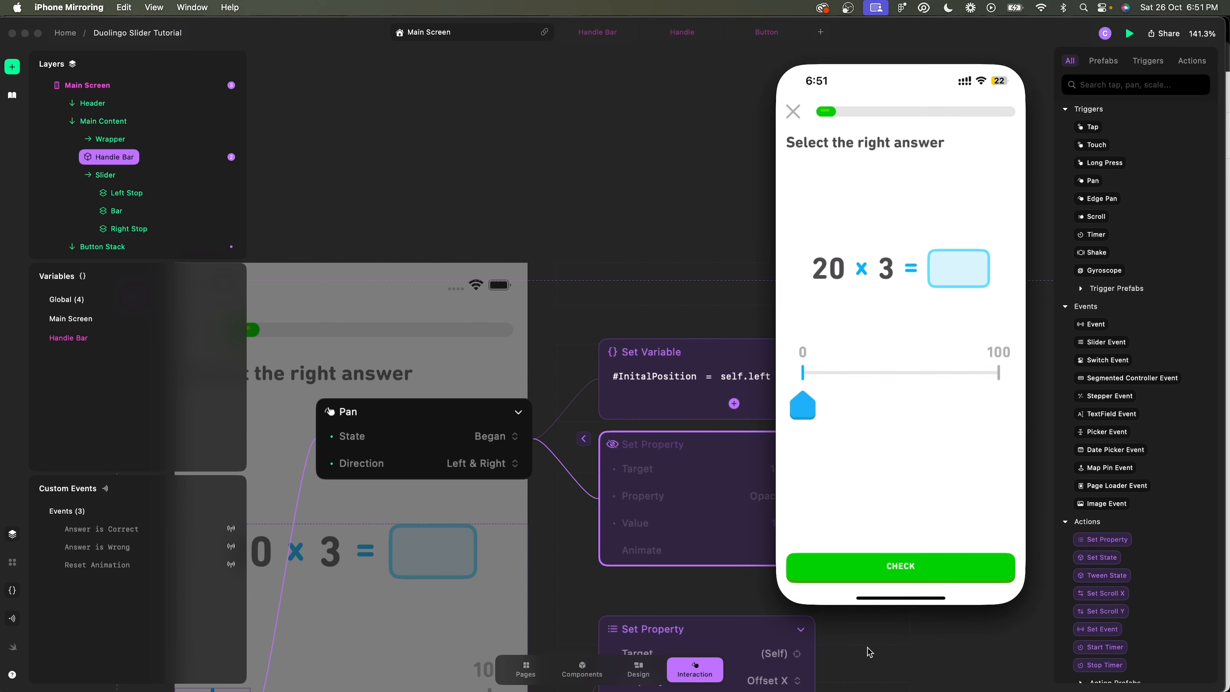
pyautogui.moveTo(816, 415); pyautogui.dragTo(951, 393)
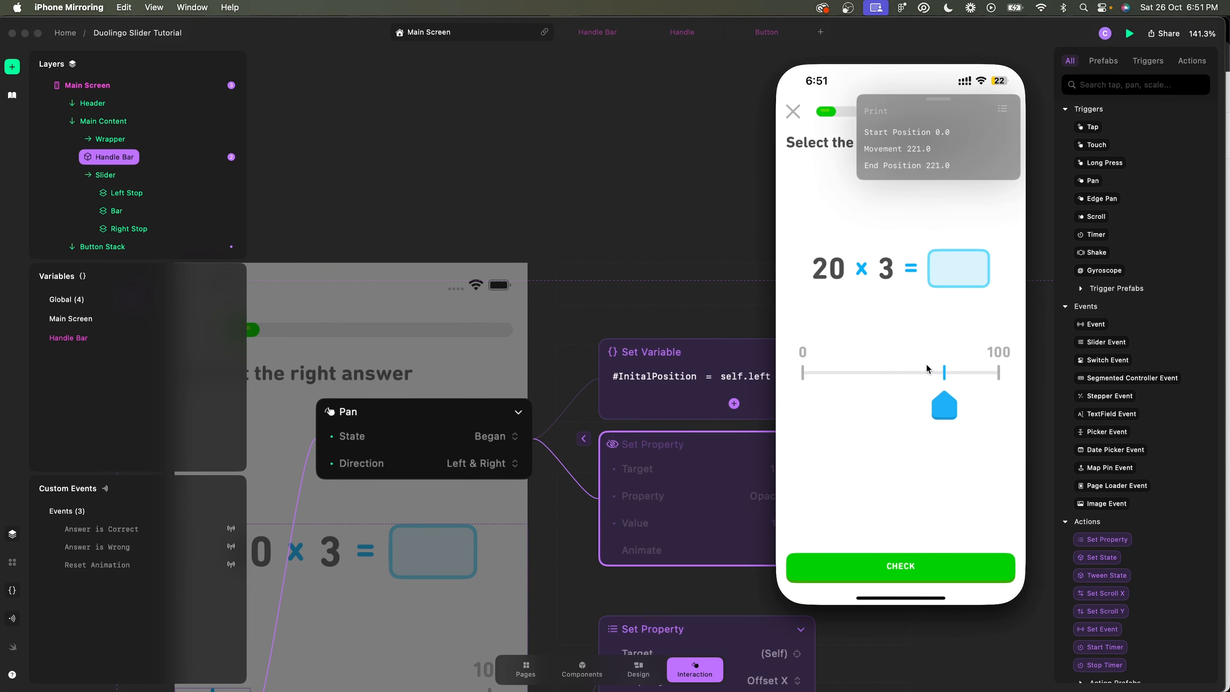
pyautogui.click(911, 576)
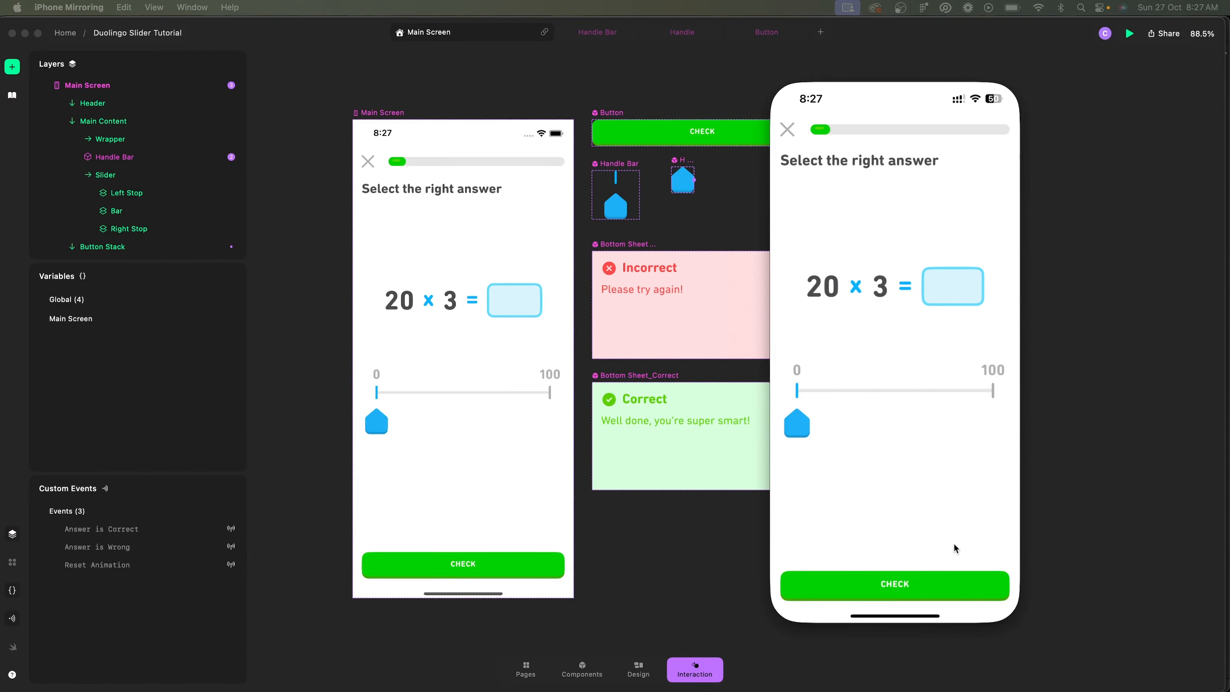
# Check the answer in the preview without moving the slider, and return to Play's canvas.
pyautogui.click(881, 581)
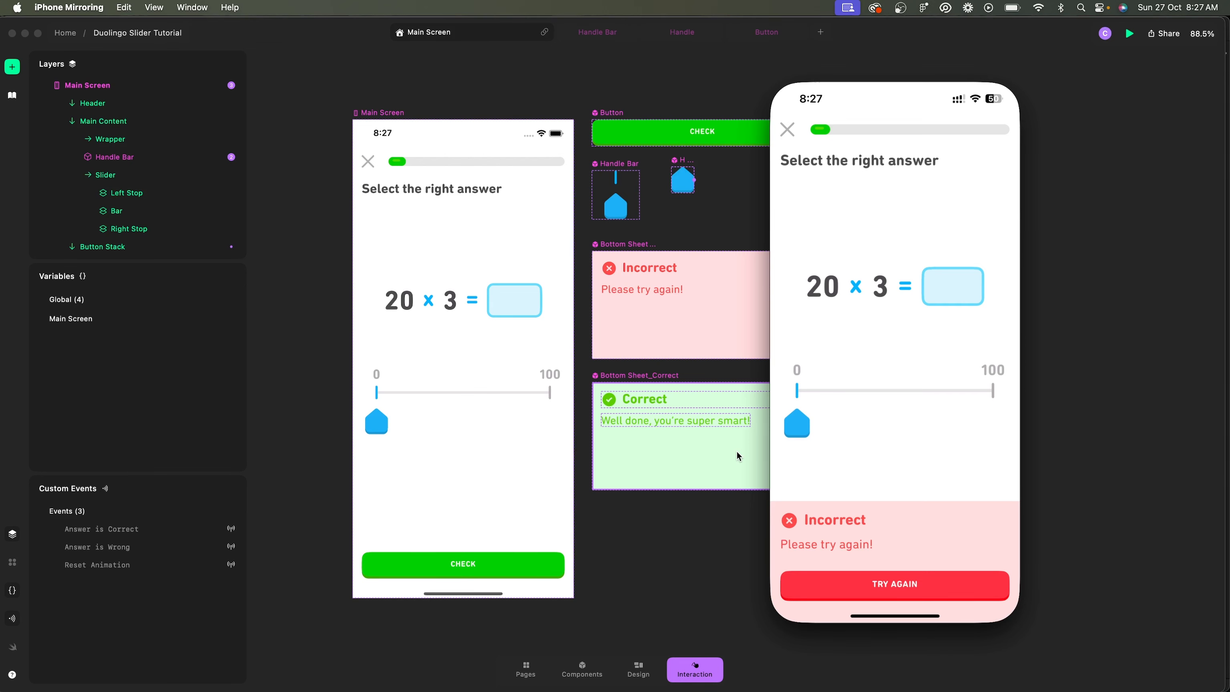
pyautogui.click(672, 509)
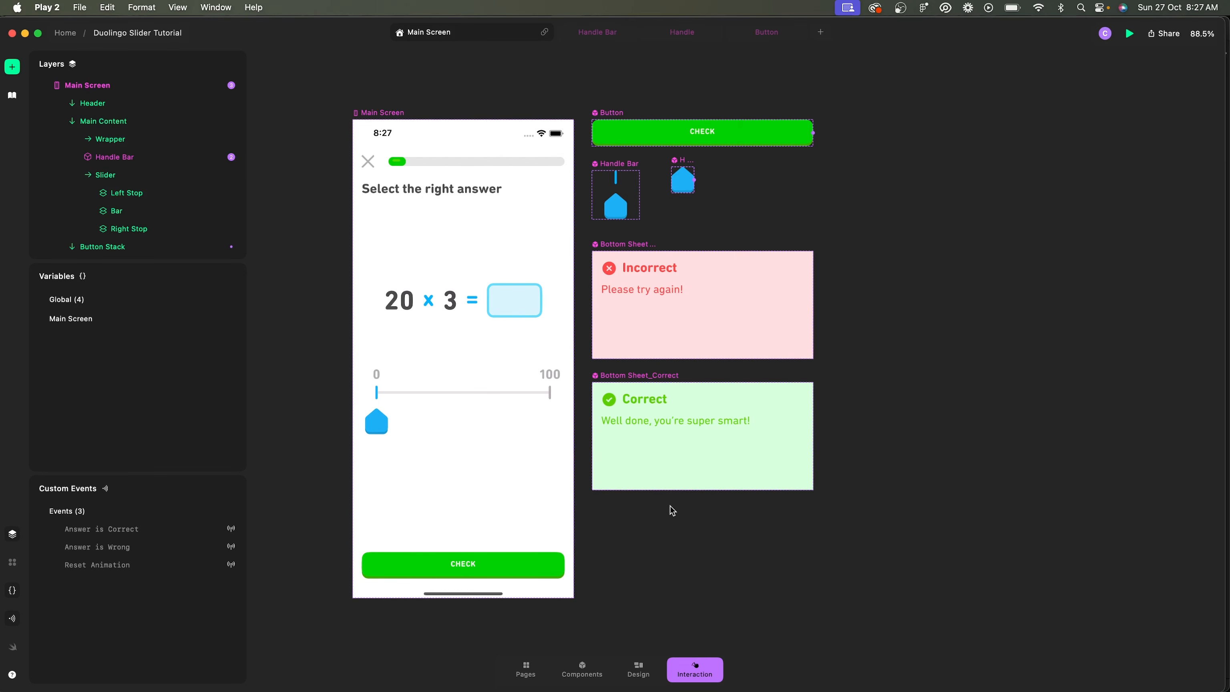
# Open the Button component's states for editing in Design mode.
pyautogui.doubleClick(608, 112)
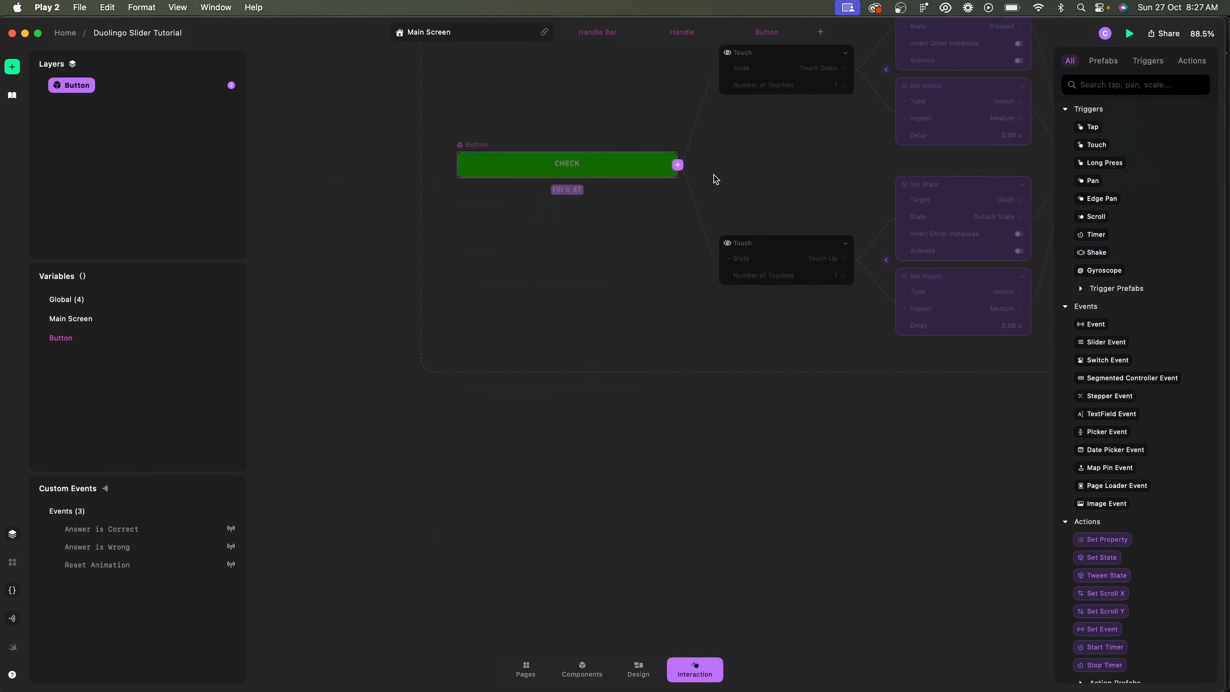
pyautogui.press('Escape')
pyautogui.press('3')
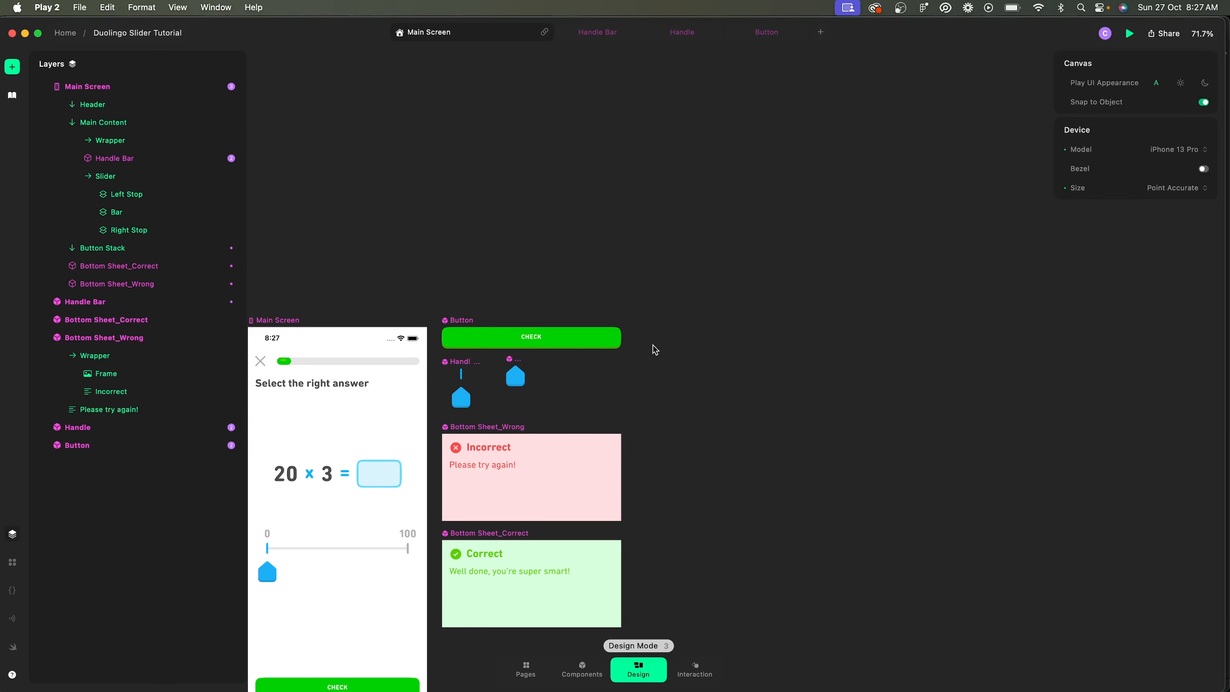
pyautogui.click(615, 339)
pyautogui.doubleClick(620, 341)
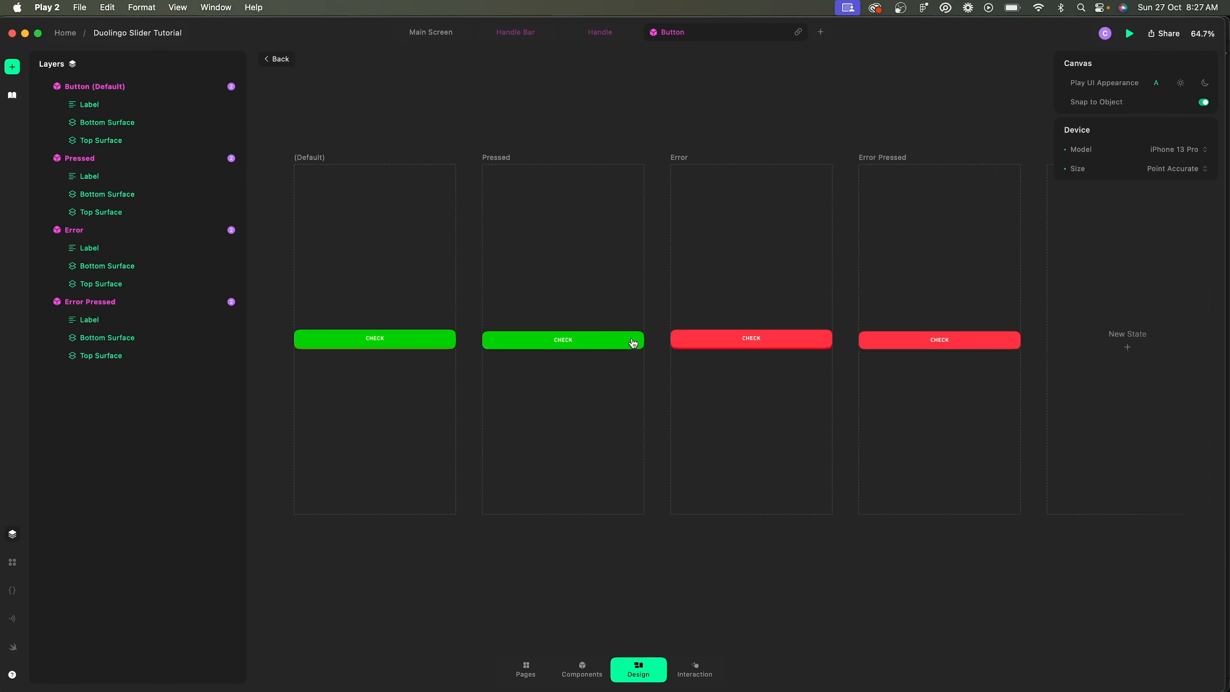
# Add a Disabled state to the Button component after the Error Pressed state.
pyautogui.hscroll(5, 920, 291)
pyautogui.scroll(1, 920, 291)
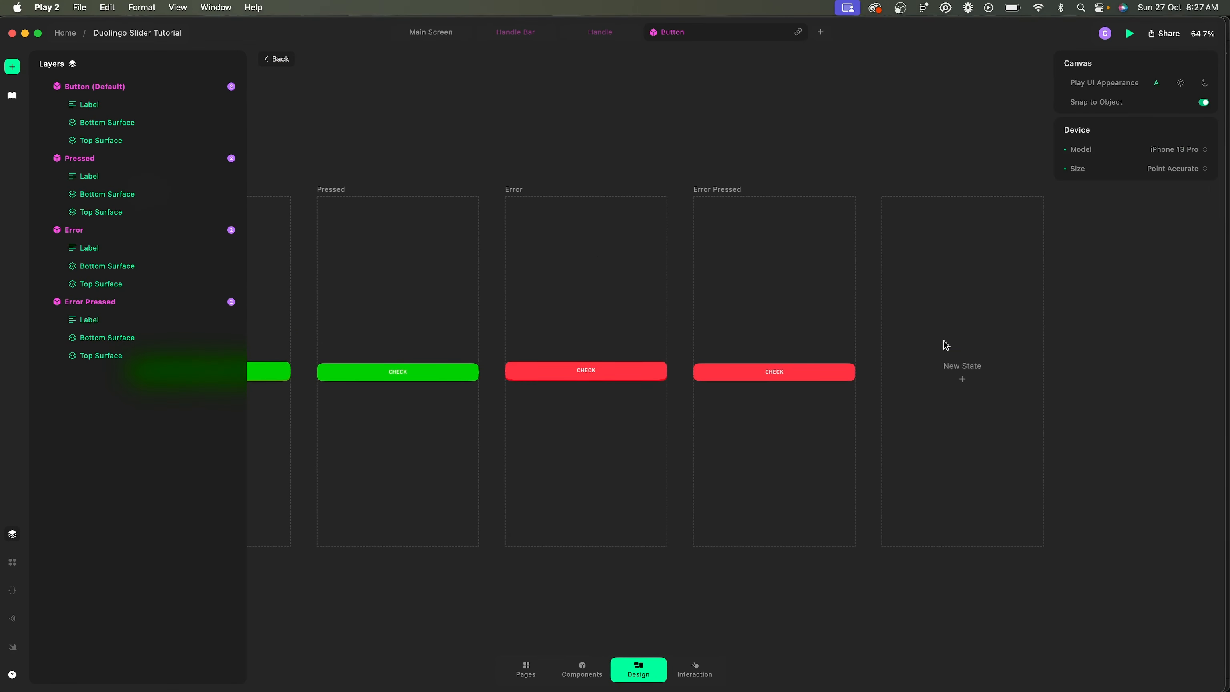
pyautogui.click(960, 381)
pyautogui.click(969, 443)
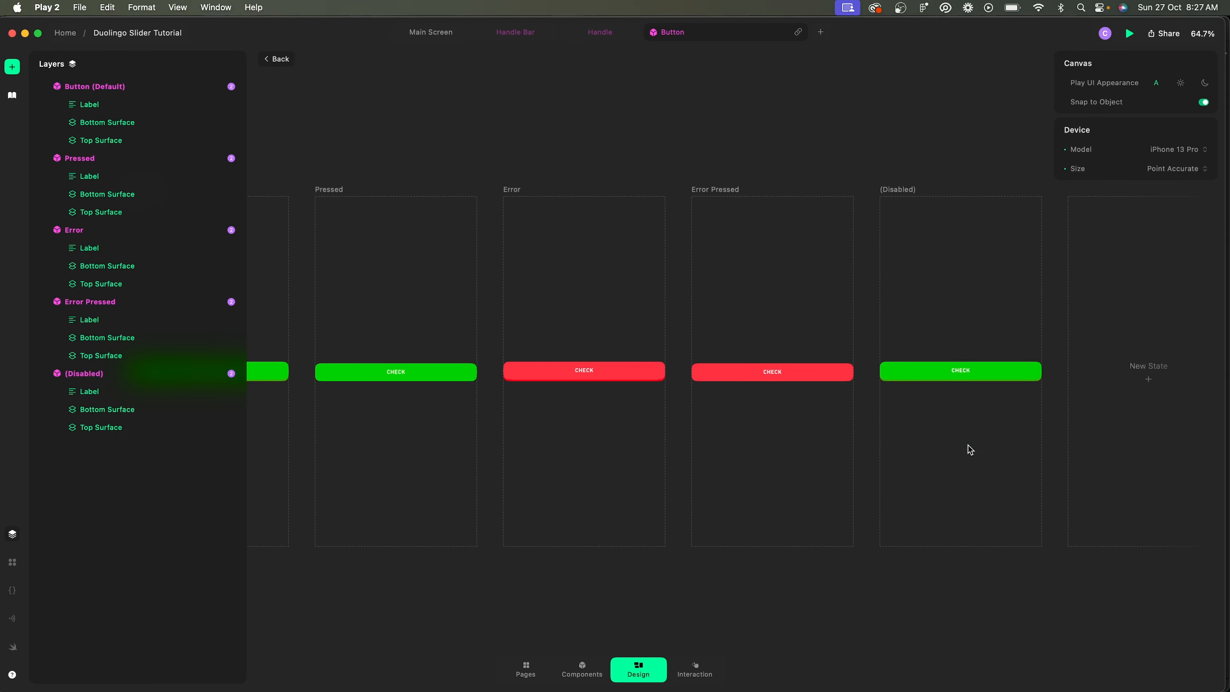
# In the Button's Disabled state, lower the Top Surface to Offset Y 0 and the Label to Offset Y 2.
pyautogui.scroll(10, 970, 449)
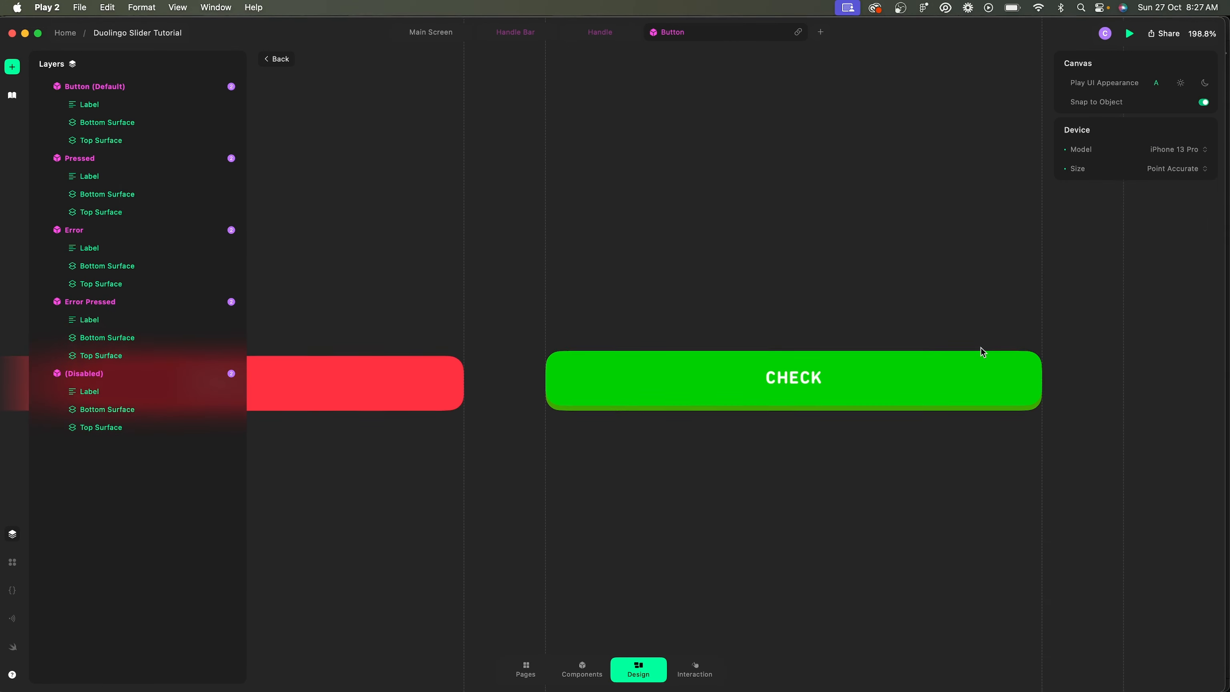
pyautogui.click(849, 385)
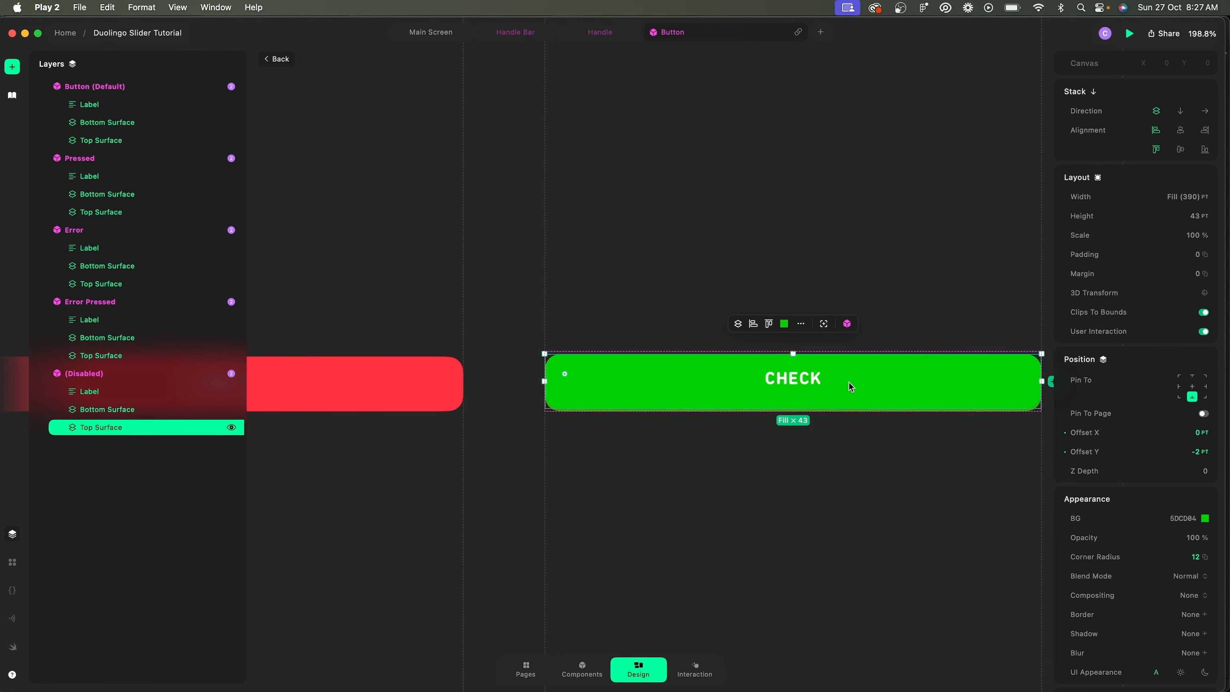
pyautogui.click(802, 381)
pyautogui.press('Down')
pyautogui.press('Down')
pyautogui.press('Down')
pyautogui.press('Down')
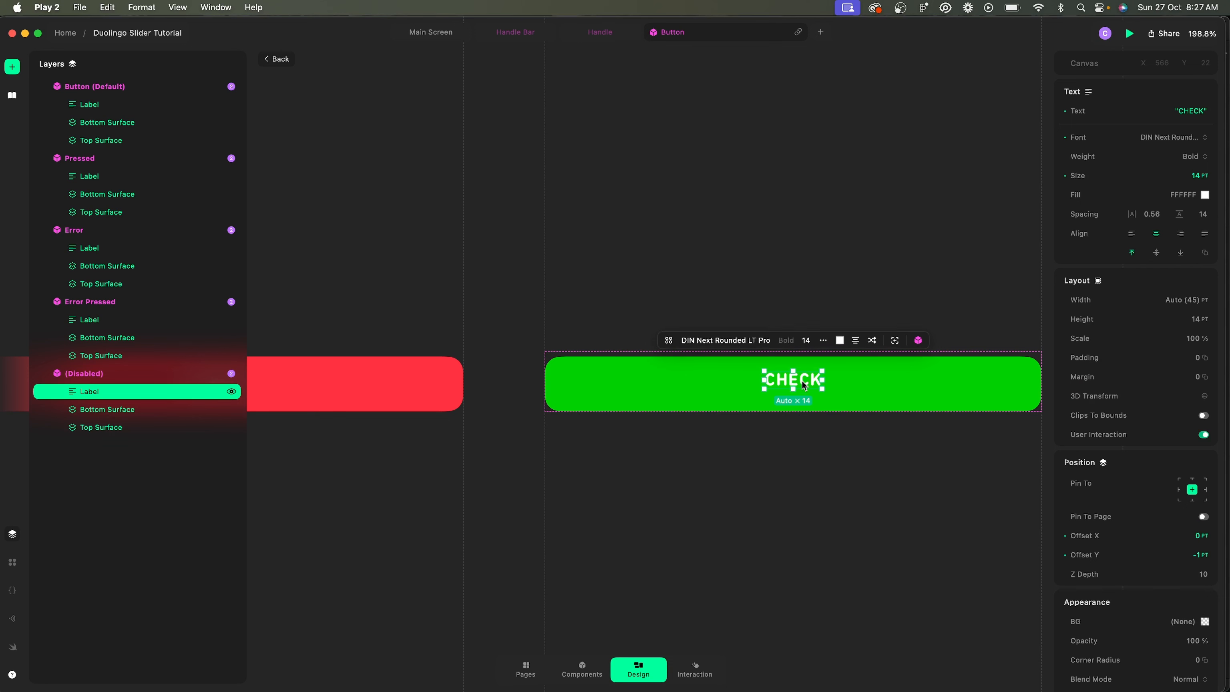
pyautogui.press('alt')
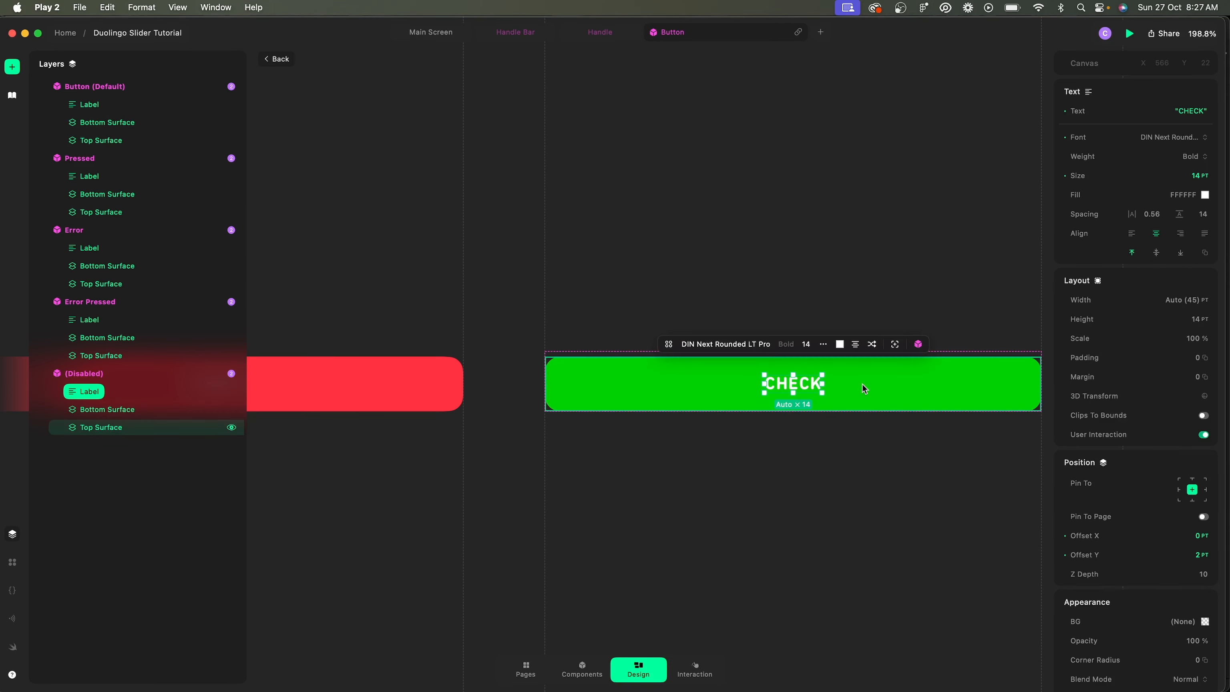
pyautogui.click(865, 441)
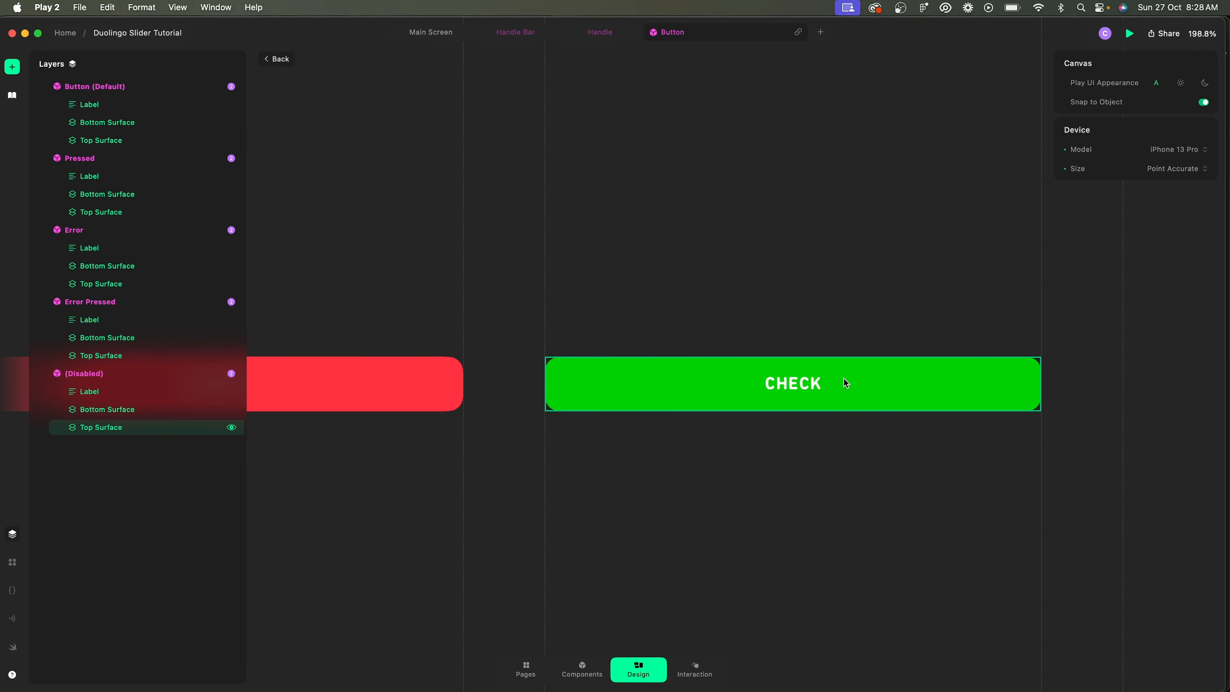
# Set the background of the Disabled state's Top Surface to light grey.
pyautogui.click(844, 383)
pyautogui.click(1181, 517)
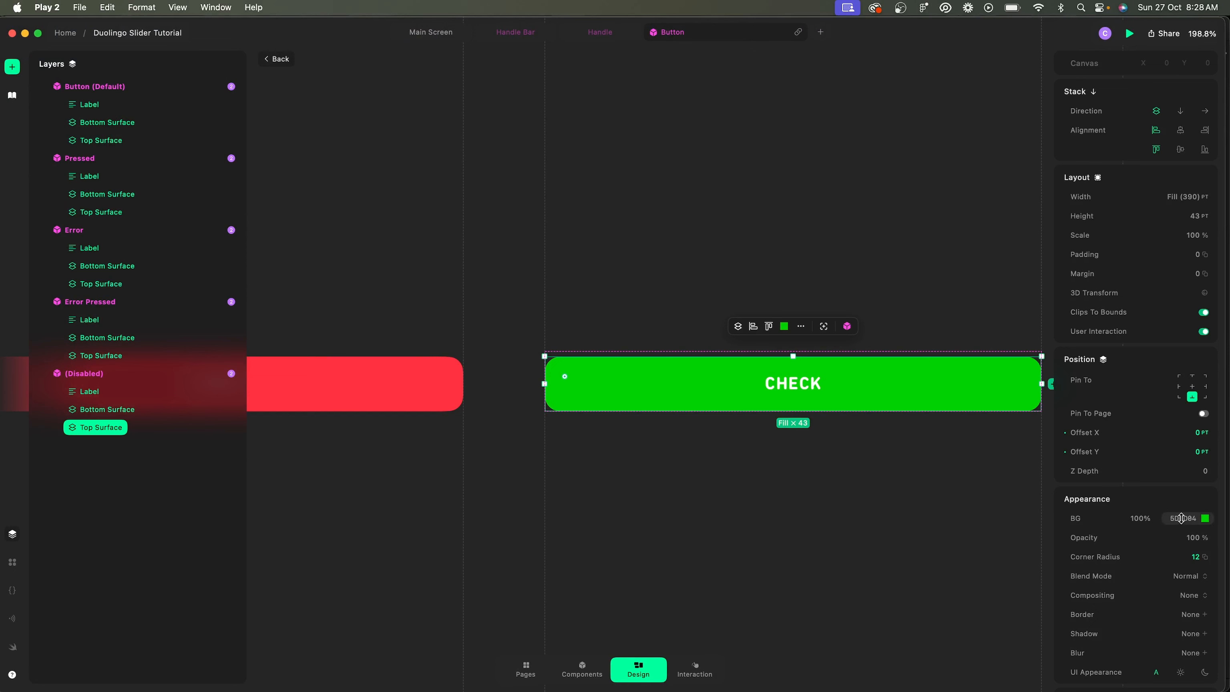
pyautogui.scroll(-2, 1183, 521)
pyautogui.press('Return')
pyautogui.click(941, 455)
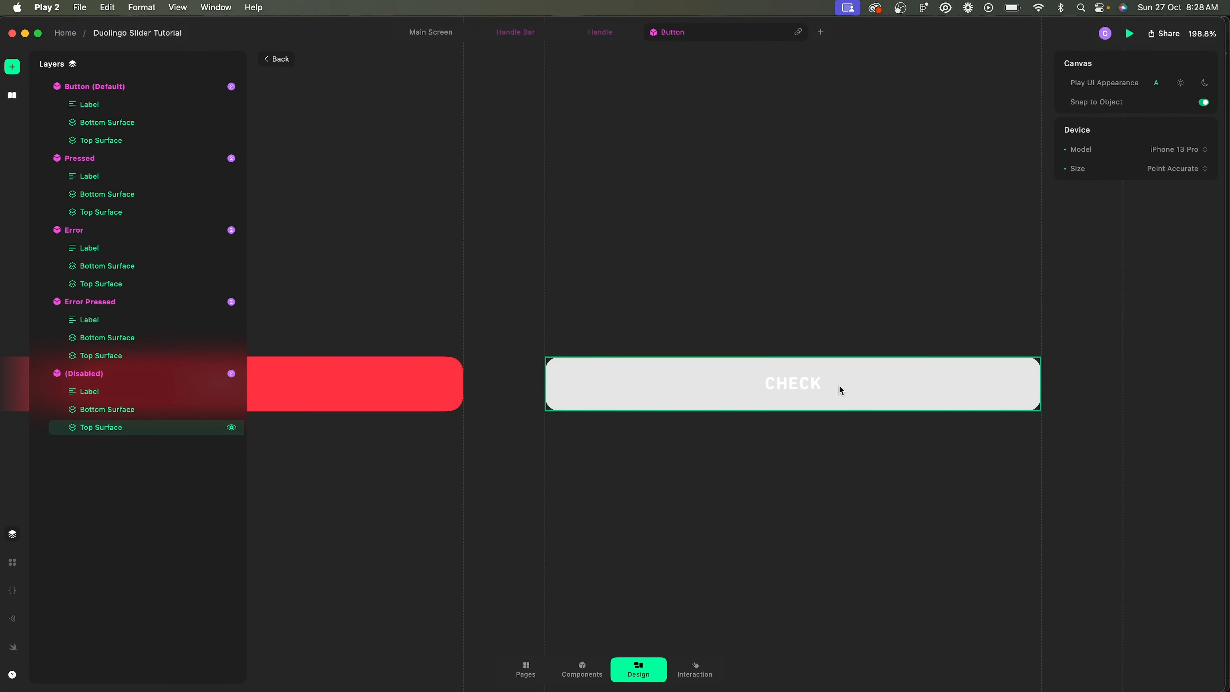
# Set the text fill of the Disabled state's Label to AFAFAF.
pyautogui.click(813, 382)
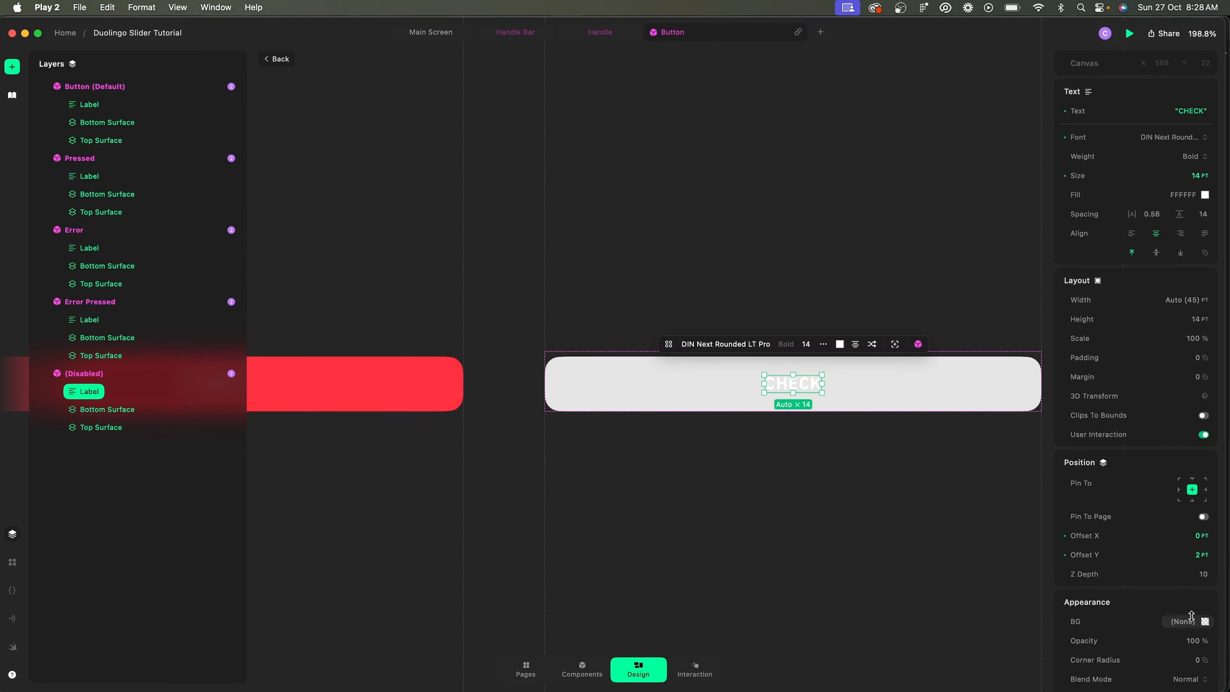
pyautogui.click(1182, 194)
pyautogui.write('AFAFAF')
pyautogui.press('Return')
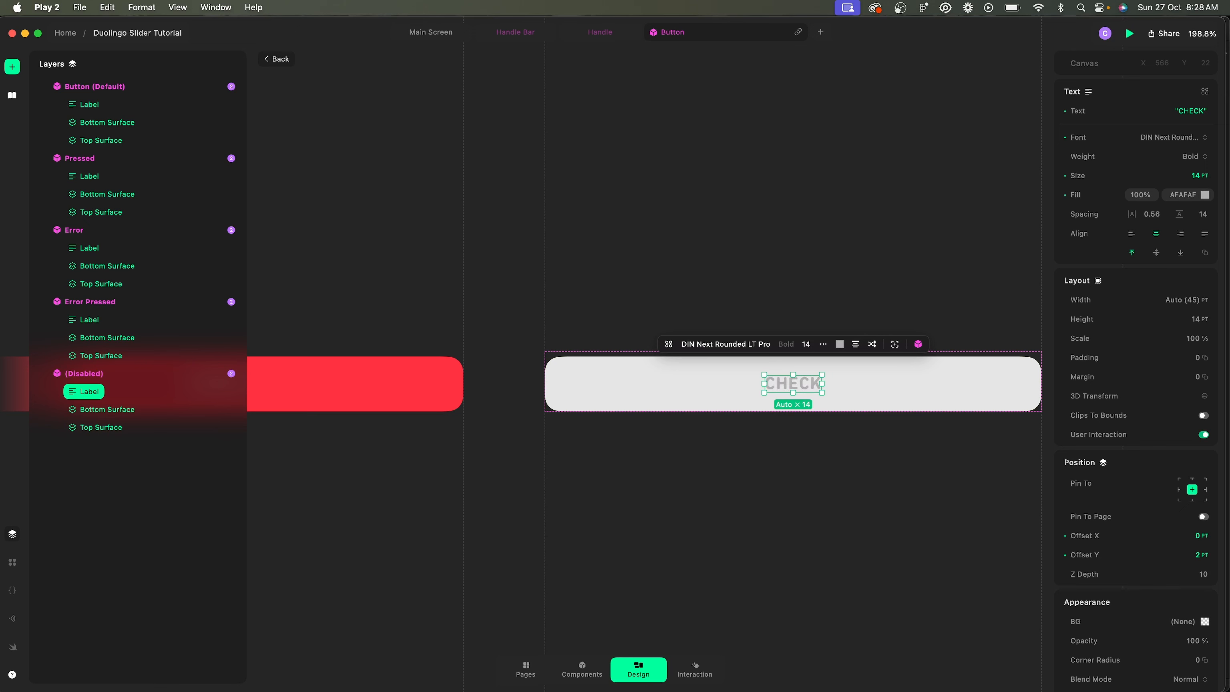
# Turn off User Interaction for the Button's whole Disabled state.
pyautogui.click(822, 454)
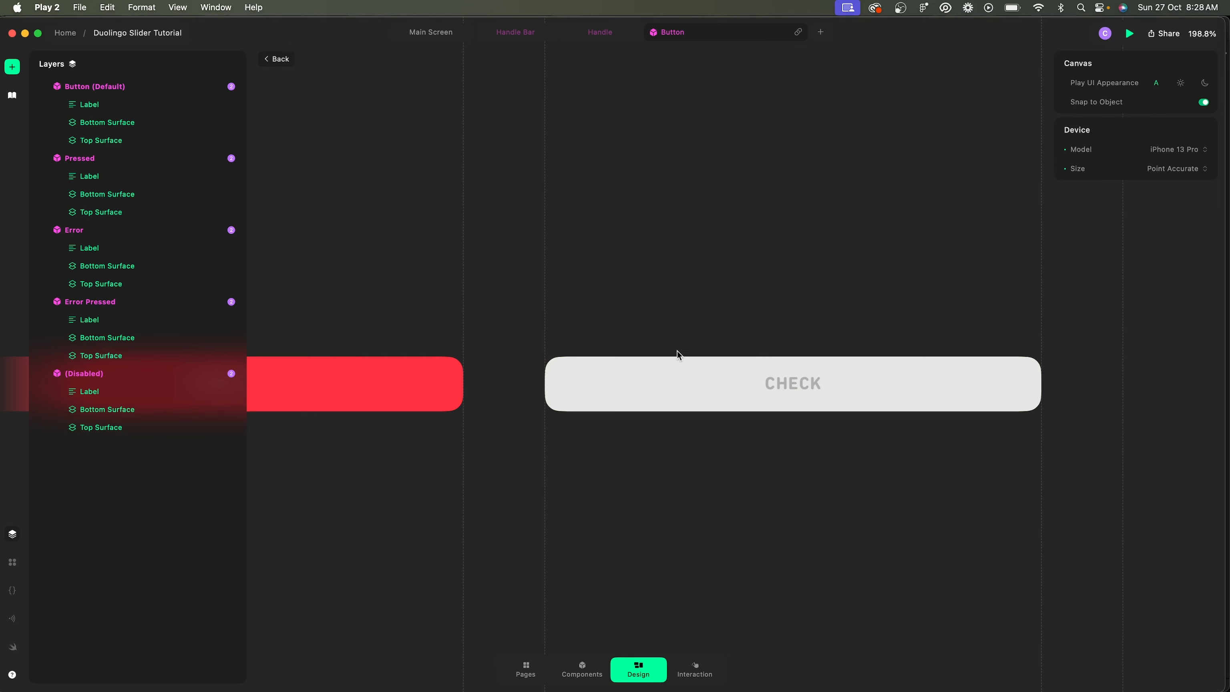
pyautogui.click(656, 357)
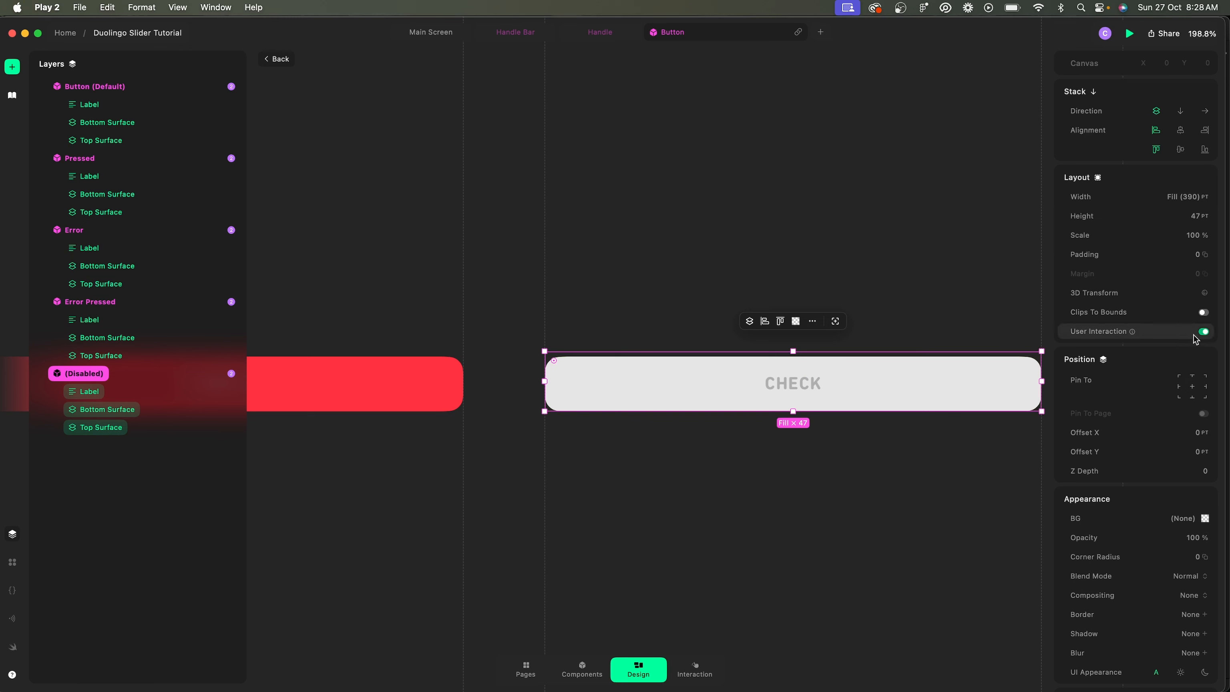
pyautogui.click(1203, 332)
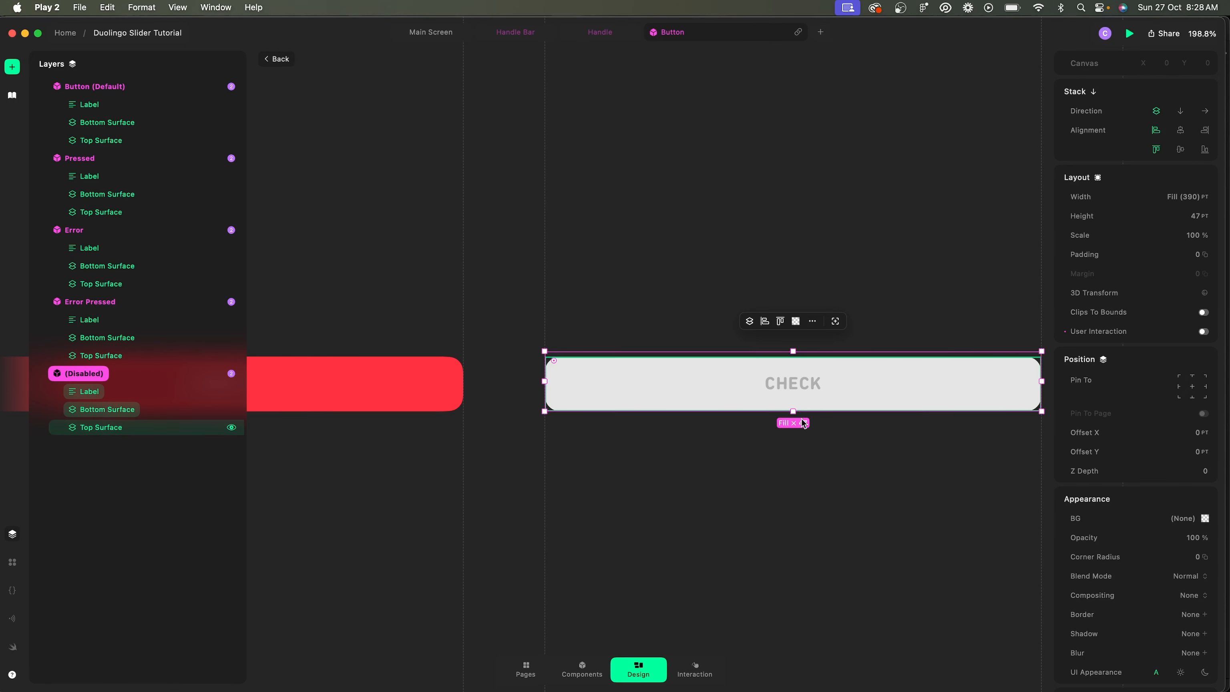
# On the Main Screen, set the CHECK button instance to its Disabled state.
pyautogui.click(430, 32)
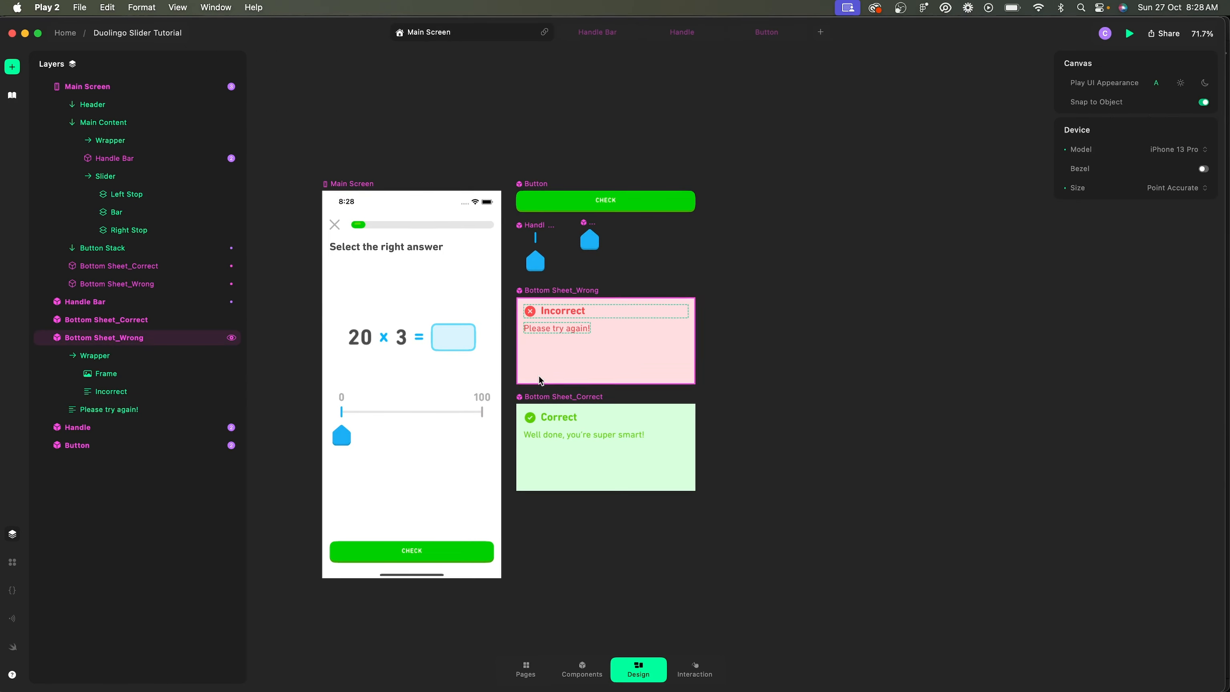
pyautogui.click(462, 551)
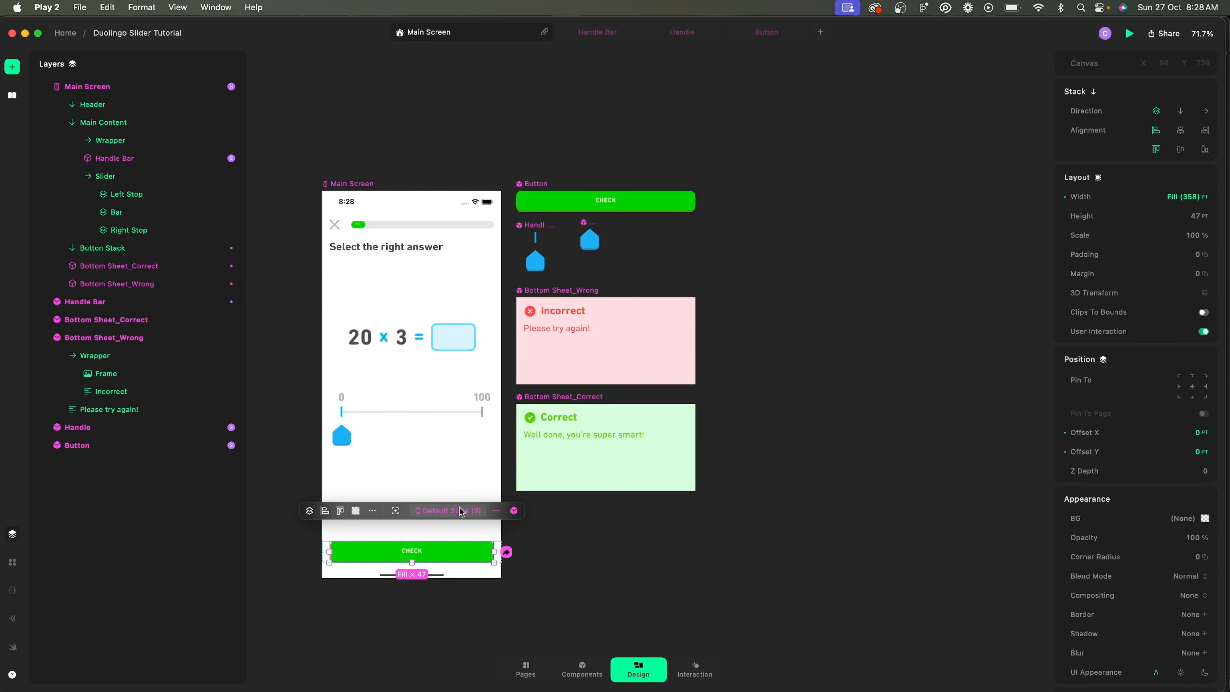
pyautogui.click(459, 512)
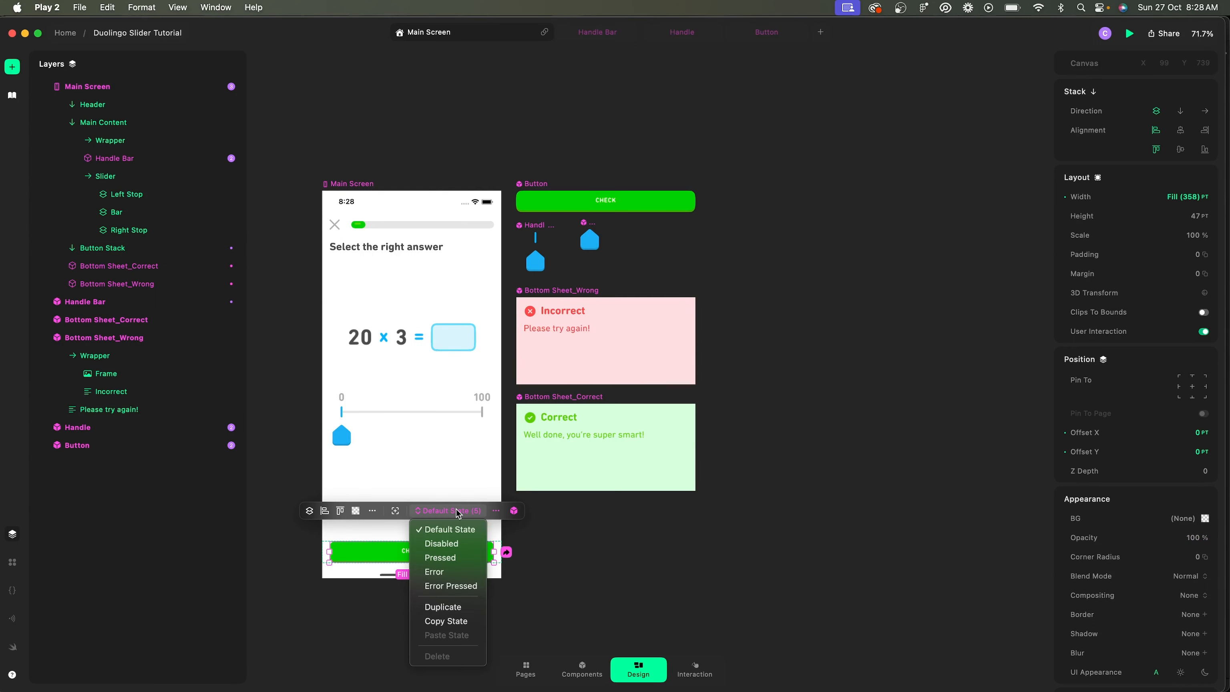
pyautogui.click(441, 544)
pyautogui.click(413, 597)
pyautogui.scroll(5, 413, 597)
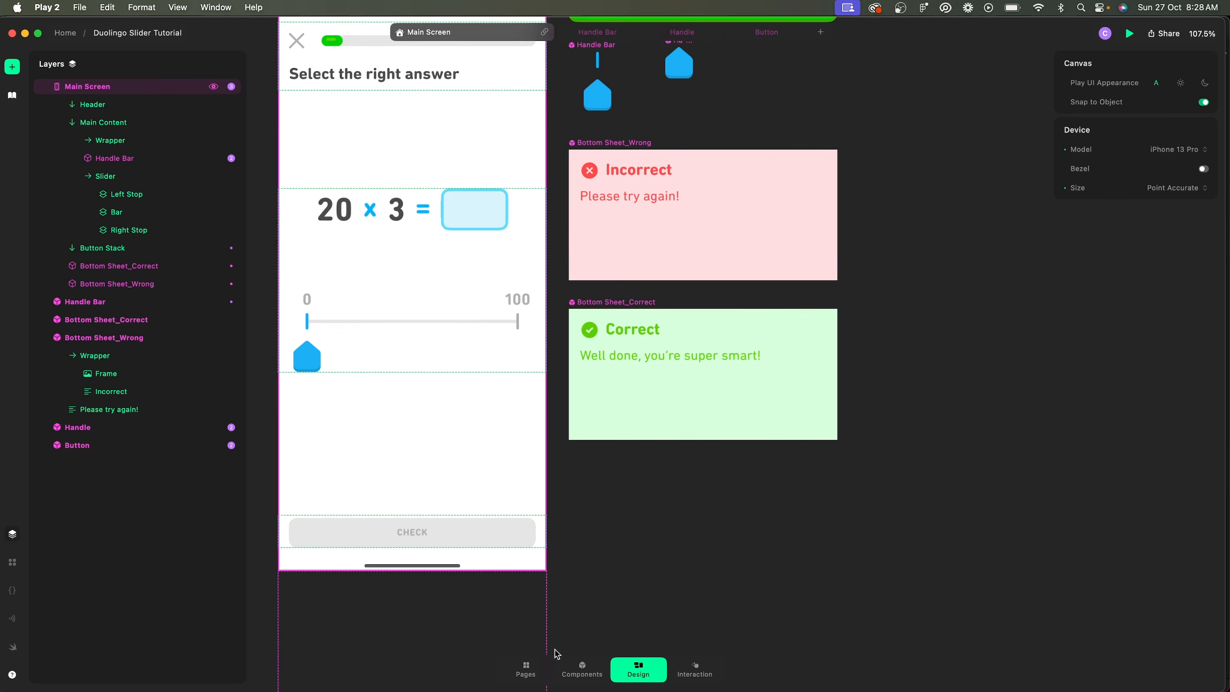
pyautogui.scroll(-5, 576, 563)
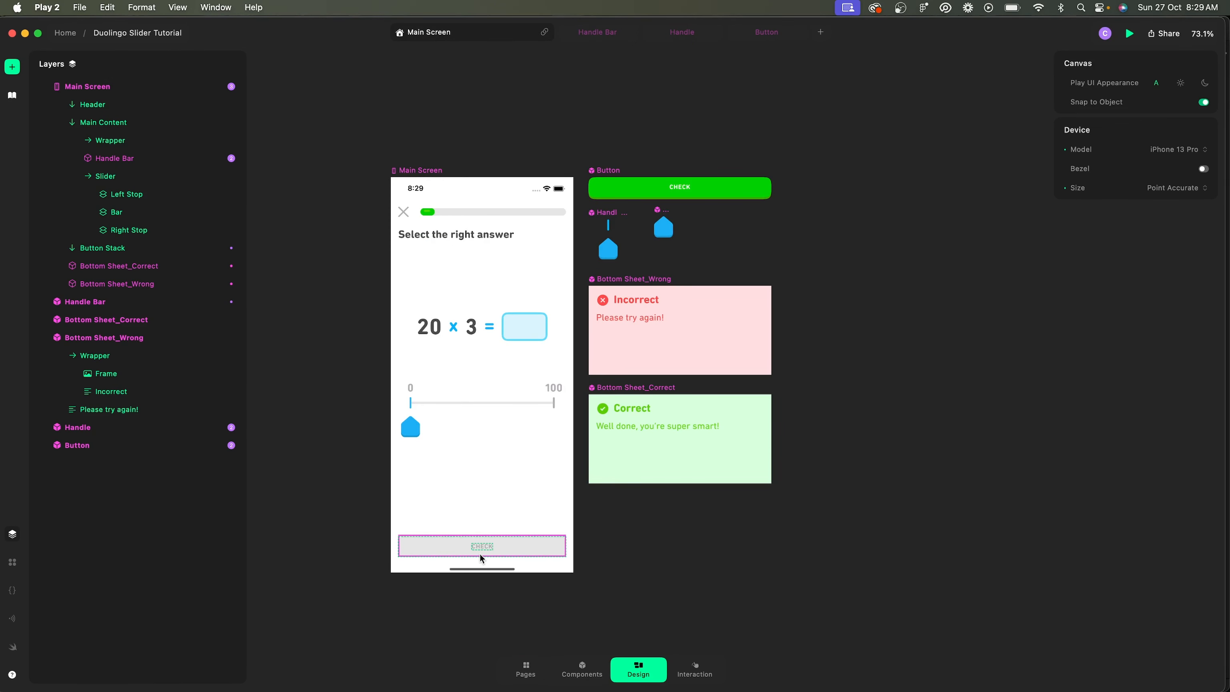
# Add a Set State action to the Began Pan trigger of the Main Screen's Handle Bar.
pyautogui.click(695, 668)
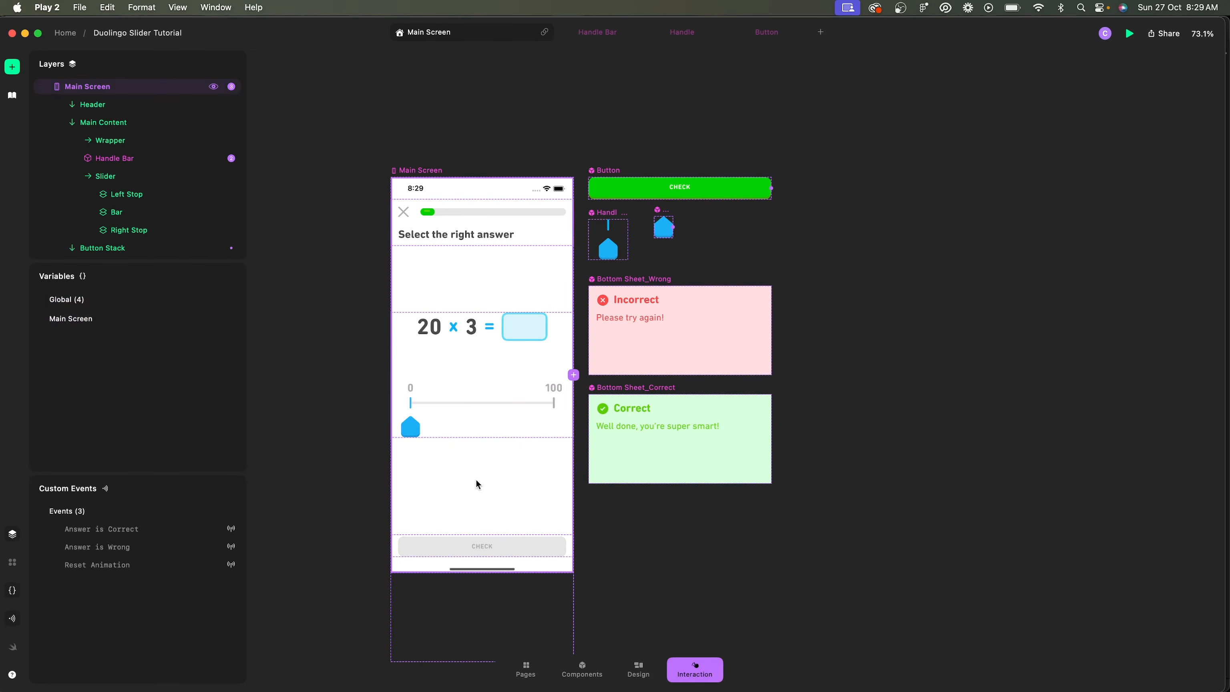
pyautogui.click(126, 159)
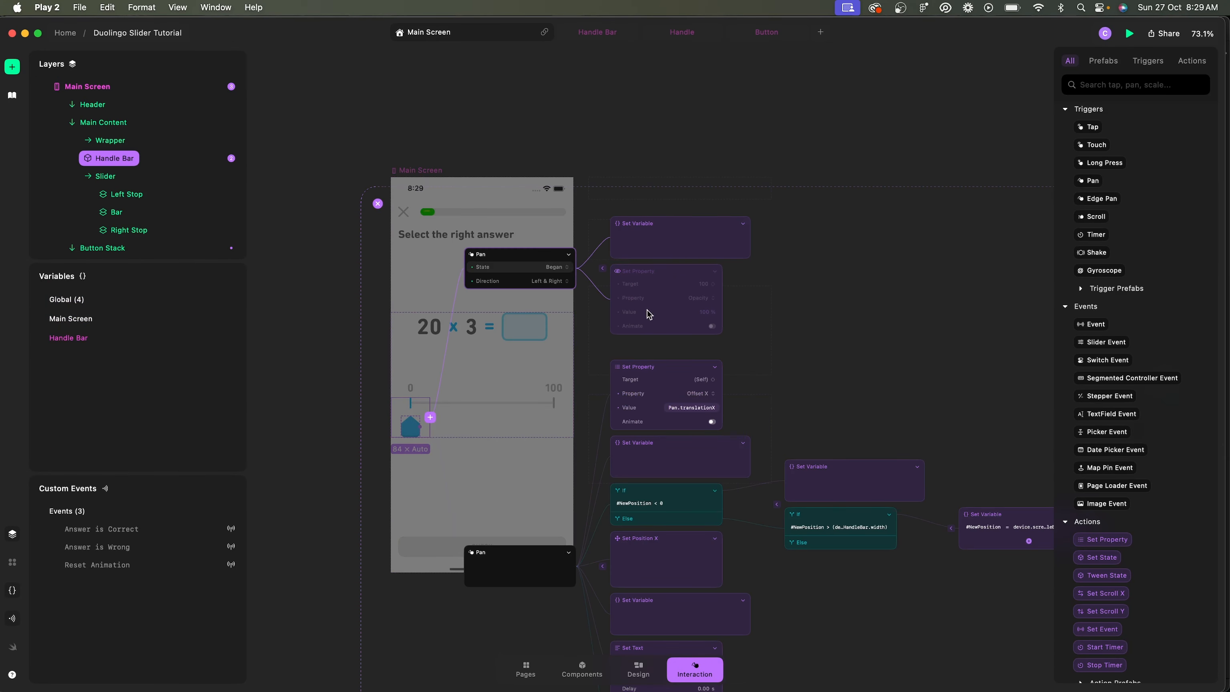
pyautogui.scroll(3, 647, 311)
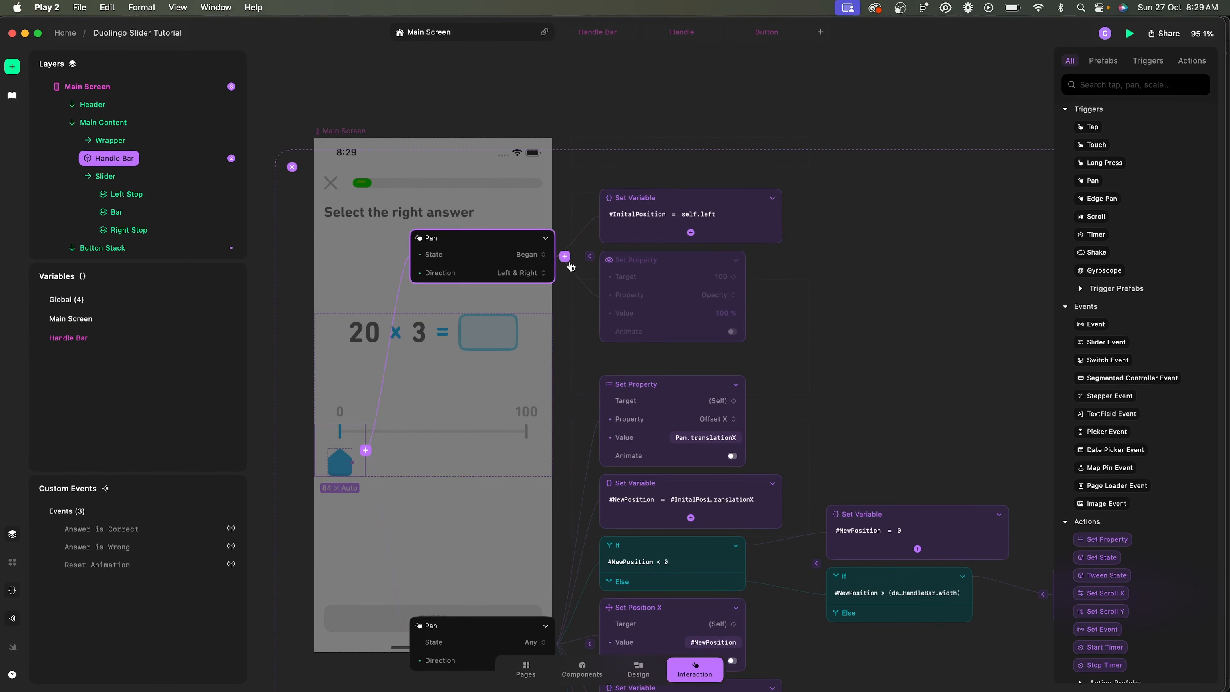
pyautogui.click(565, 258)
pyautogui.write('set st')
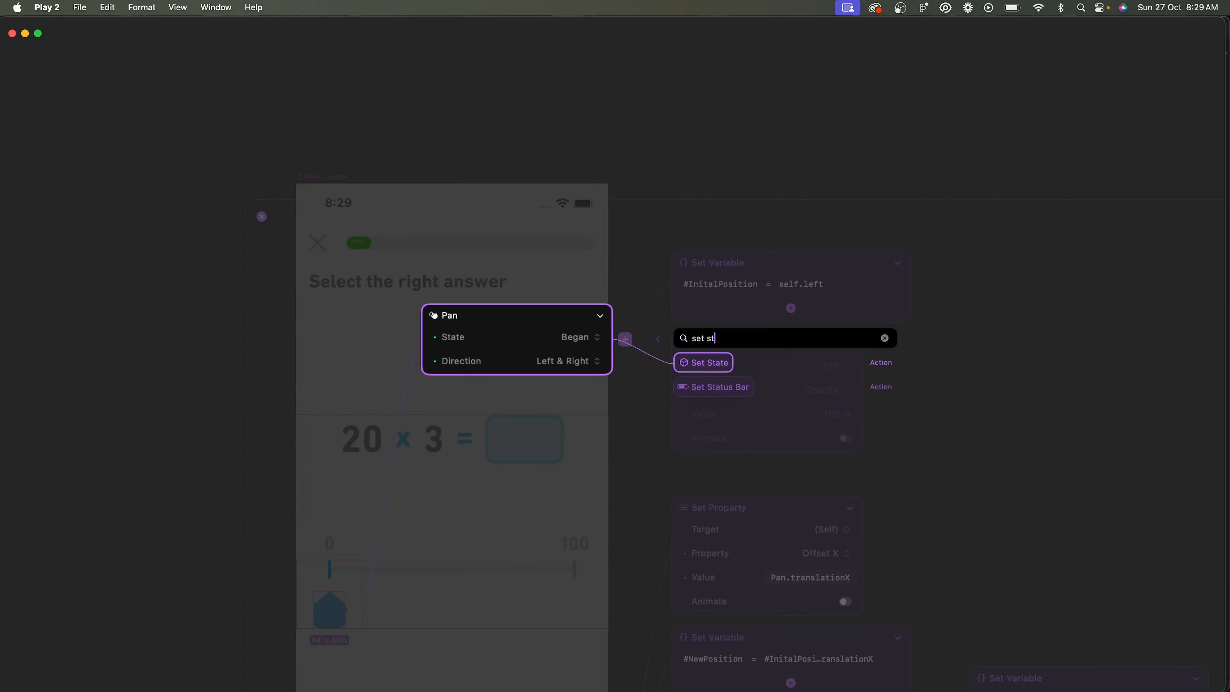
pyautogui.press('Return')
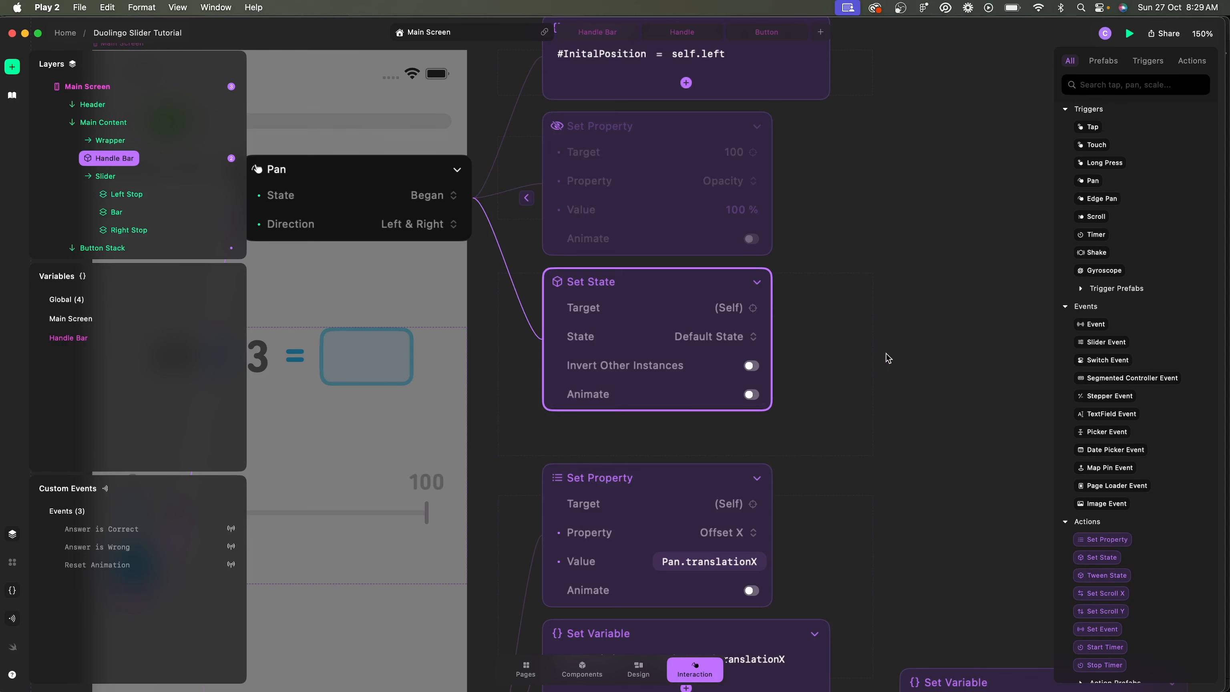
# Target the Set State action at the Button in the Button Stack, keeping its state as Default State.
pyautogui.click(739, 309)
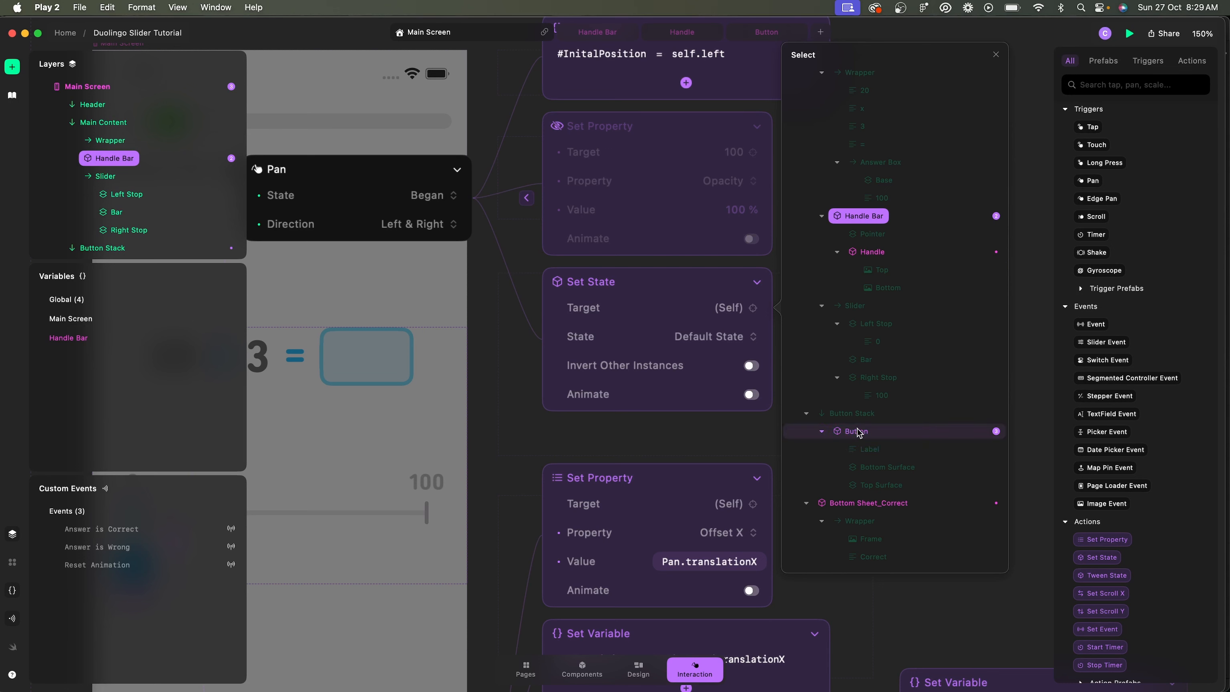
pyautogui.click(854, 431)
pyautogui.click(720, 336)
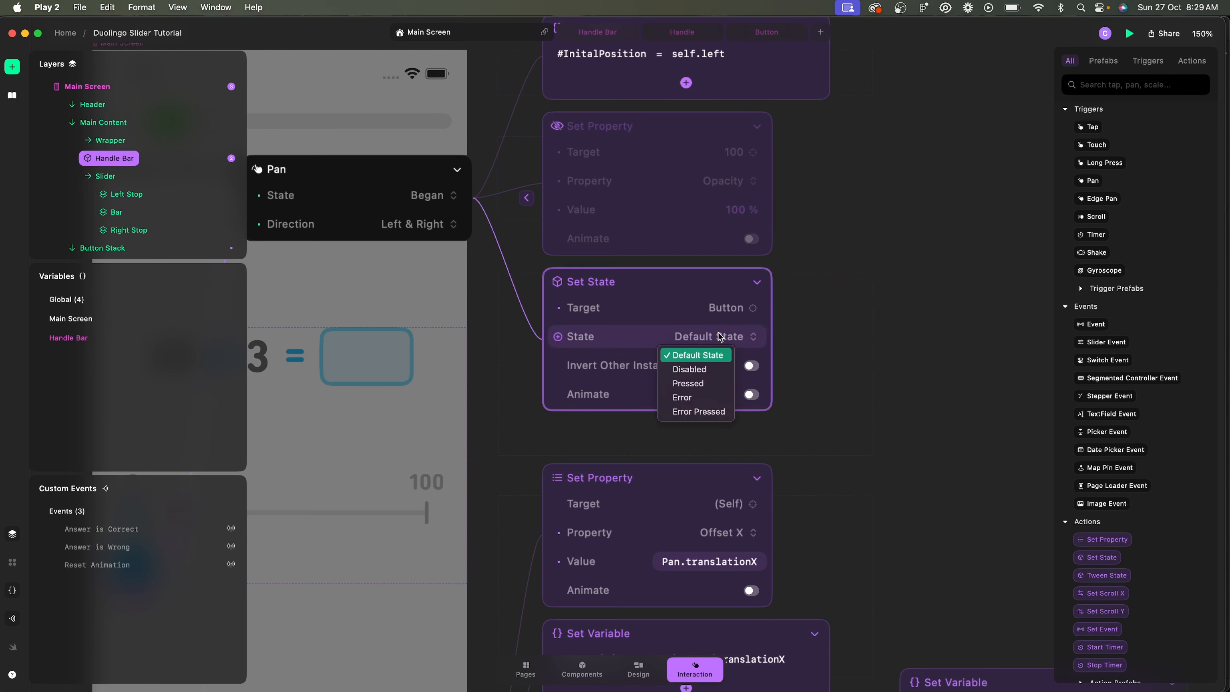
pyautogui.click(799, 313)
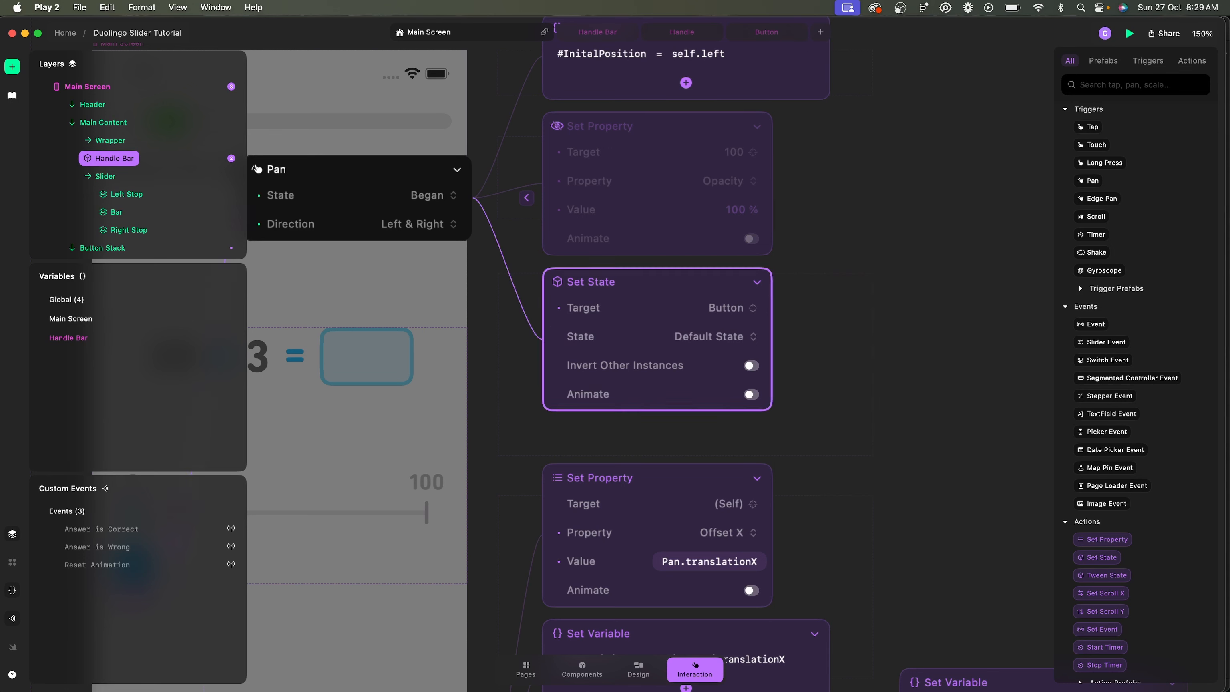
# Switch to iPhone Mirroring and test the CHECK button's state change by panning the handle partway along the slider.
pyautogui.press('super+Tab')
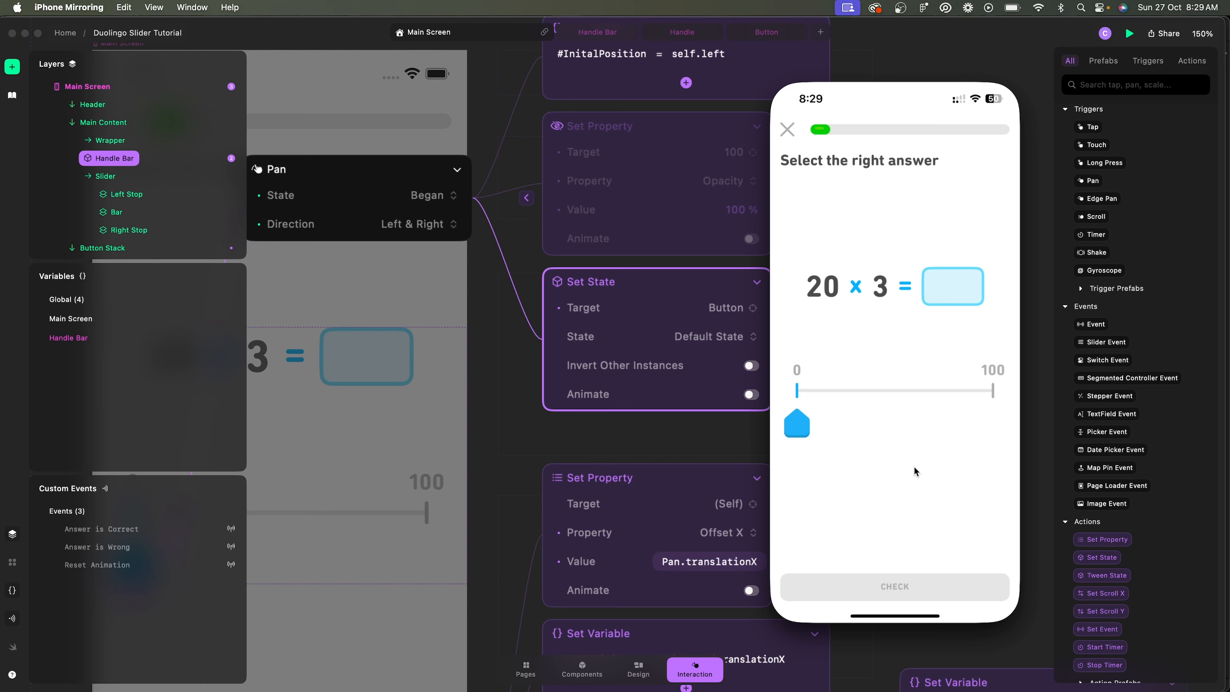
pyautogui.moveTo(891, 74); pyautogui.dragTo(841, 74)
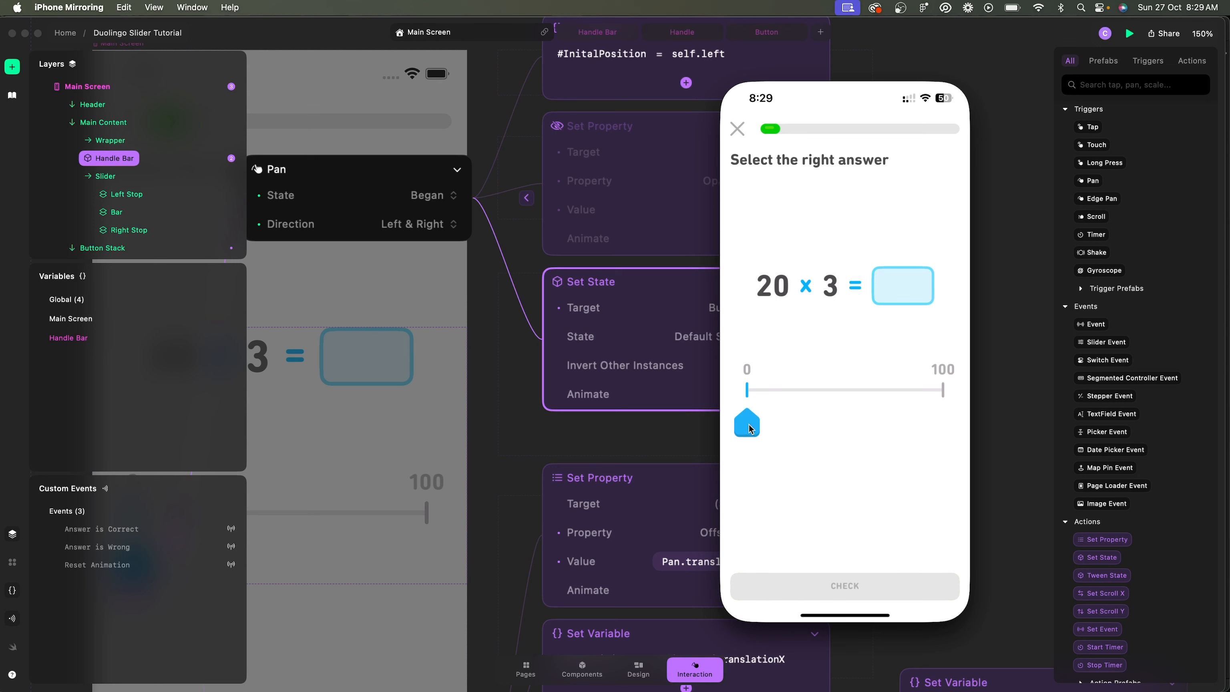
pyautogui.moveTo(752, 422); pyautogui.dragTo(829, 426)
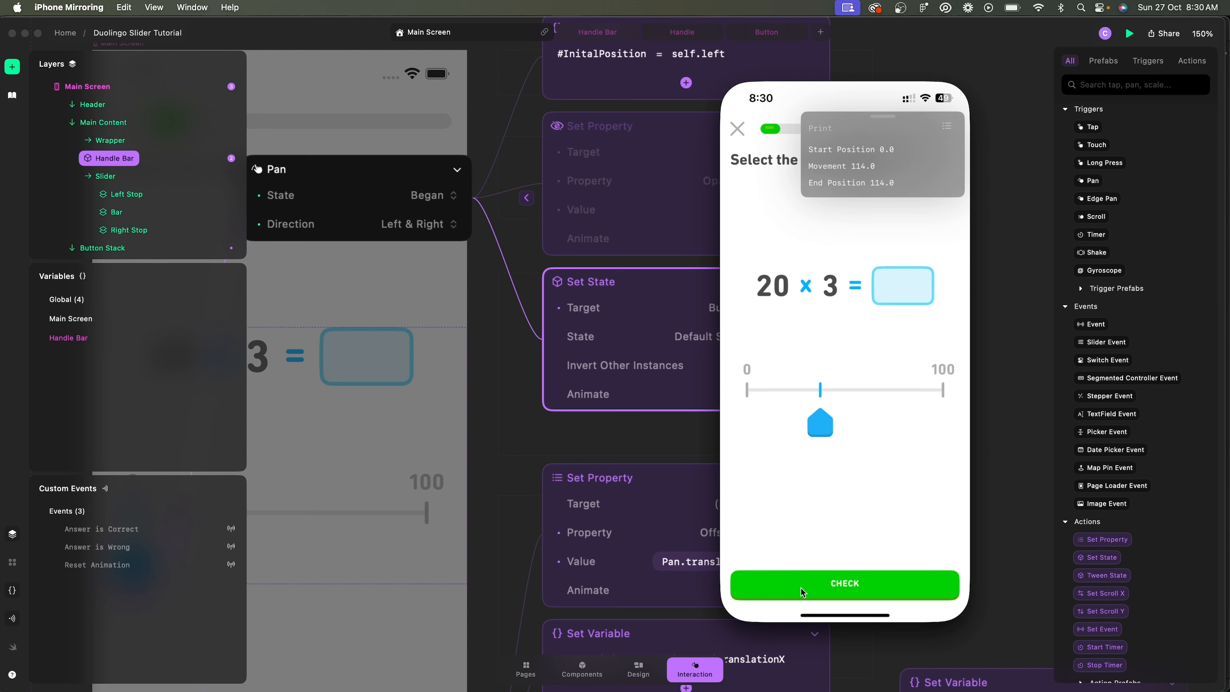
pyautogui.click(653, 445)
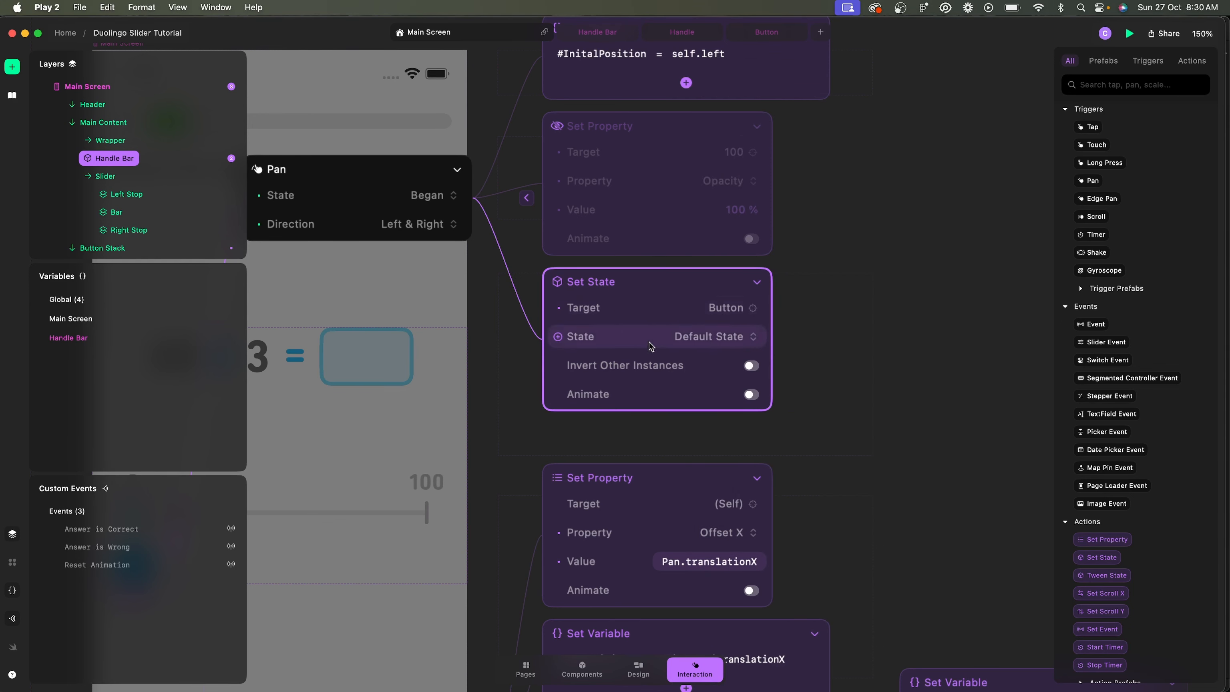
# Inspect the User Interaction setting on the Button component's Disabled state and on the Main Screen's CHECK button instance.
pyautogui.click(765, 32)
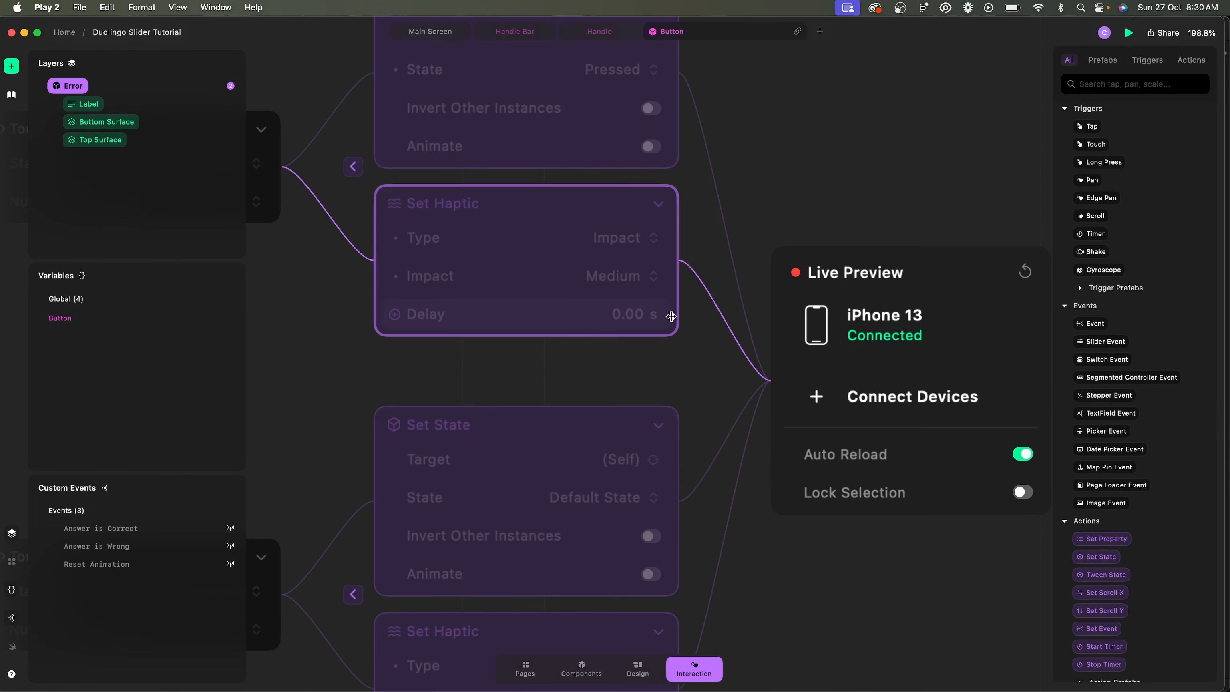
pyautogui.click(750, 372)
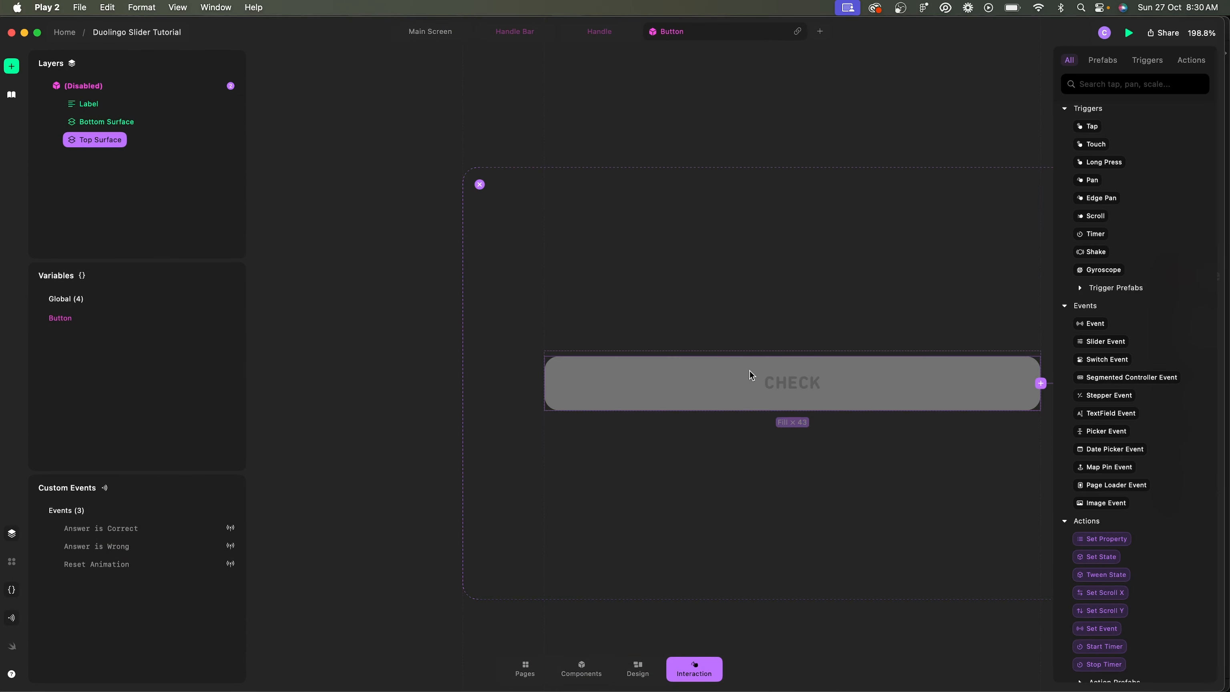
pyautogui.press('Escape')
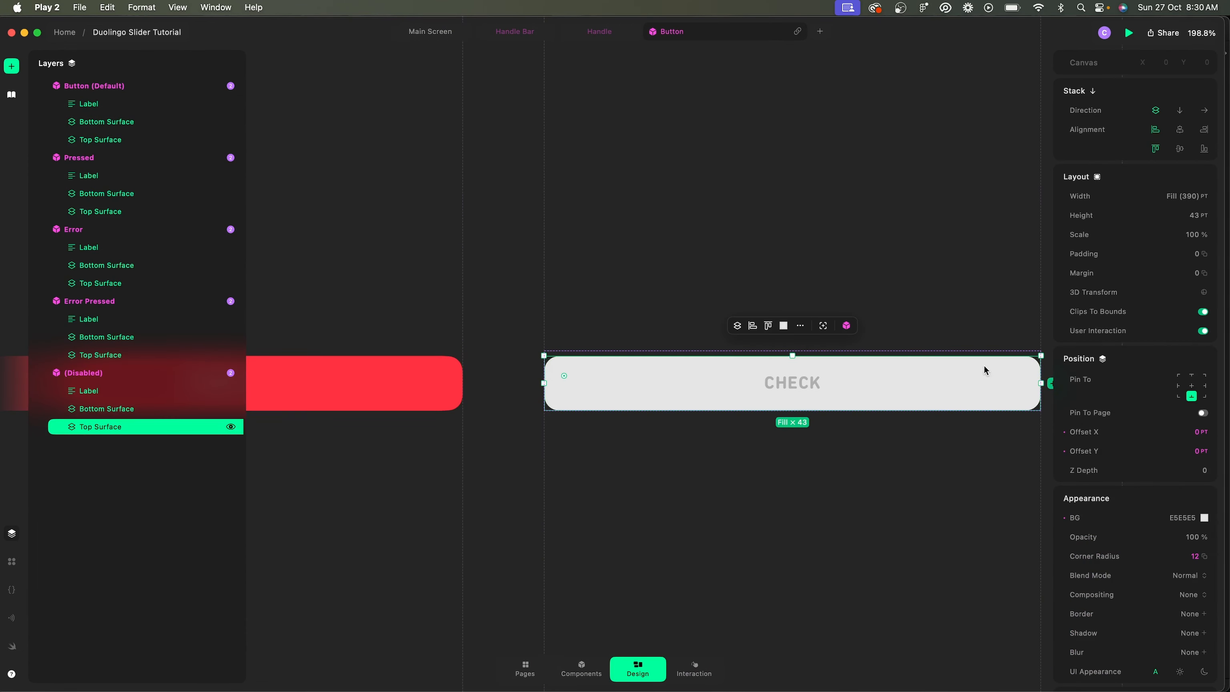
pyautogui.click(160, 377)
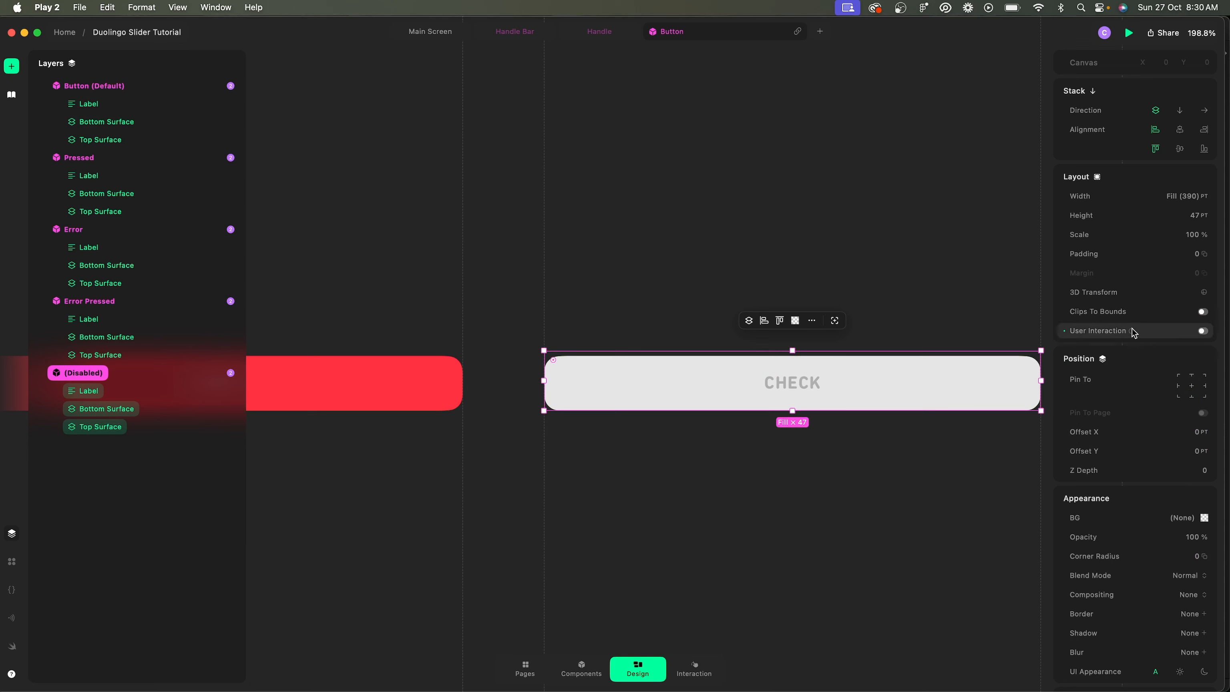
pyautogui.click(406, 376)
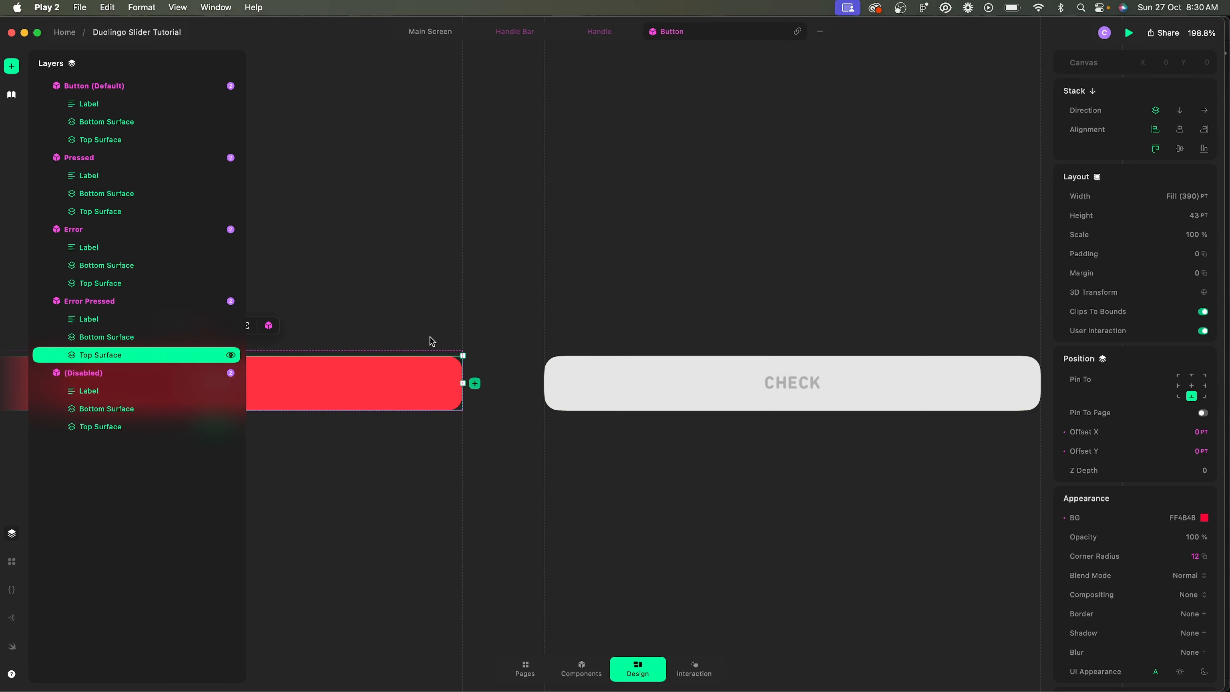
pyautogui.click(430, 32)
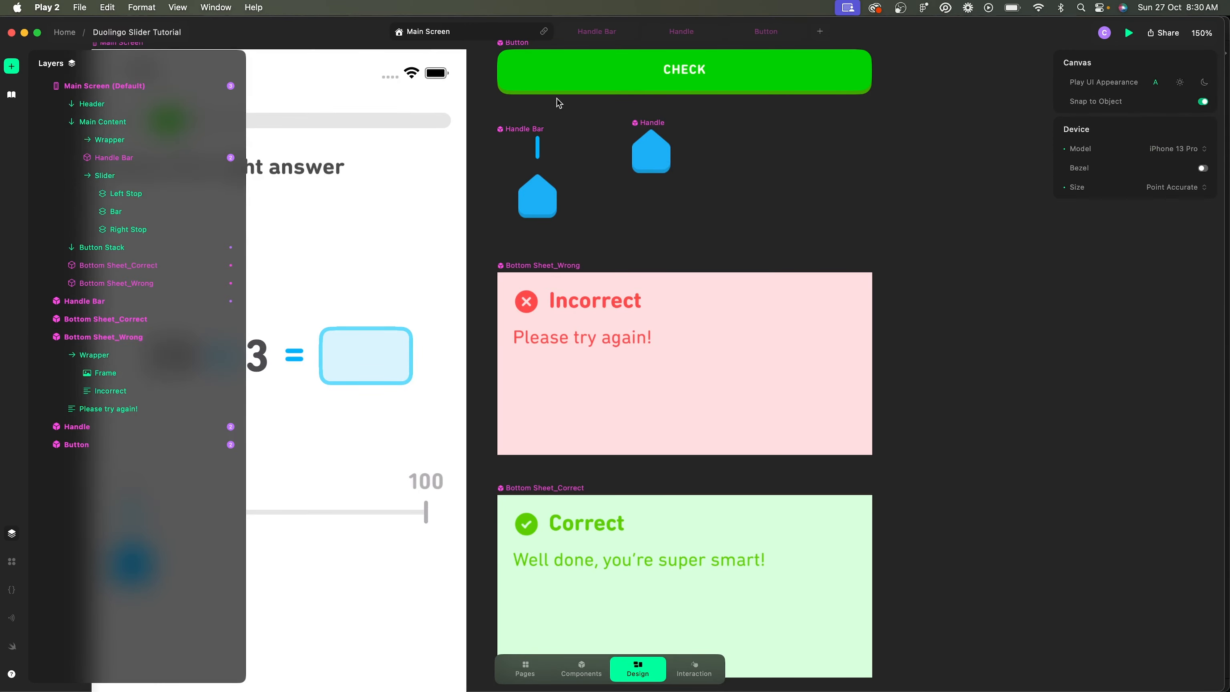
pyautogui.scroll(-5, 552, 338)
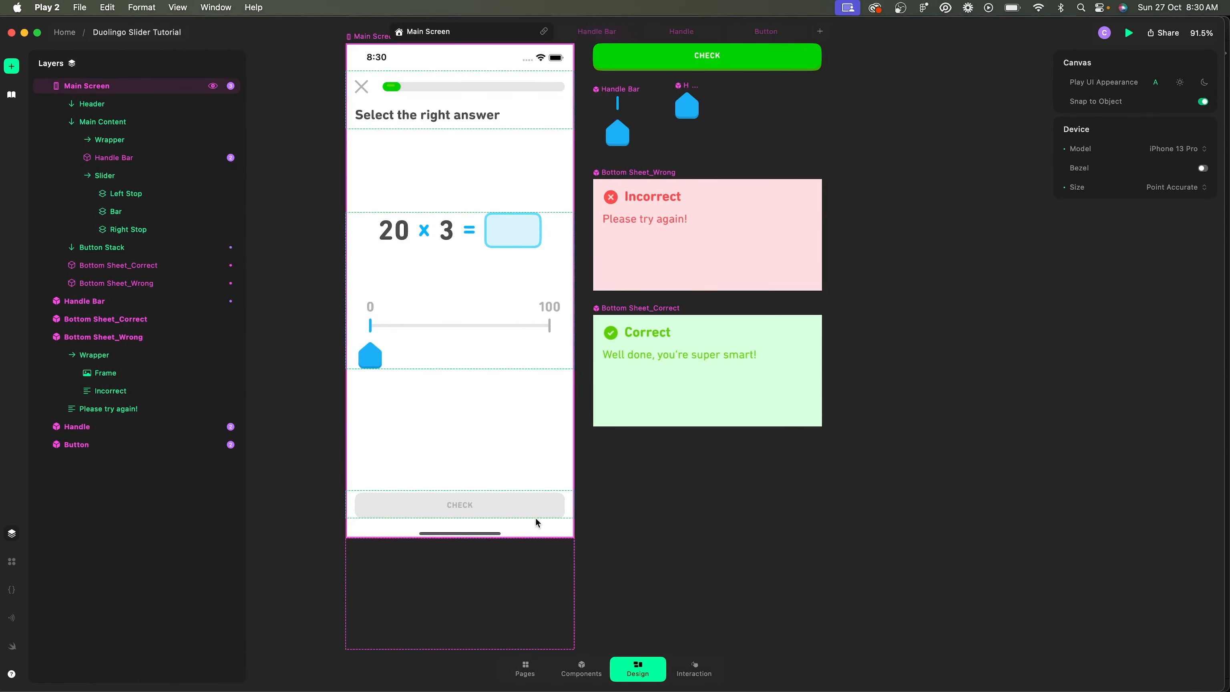
pyautogui.click(536, 505)
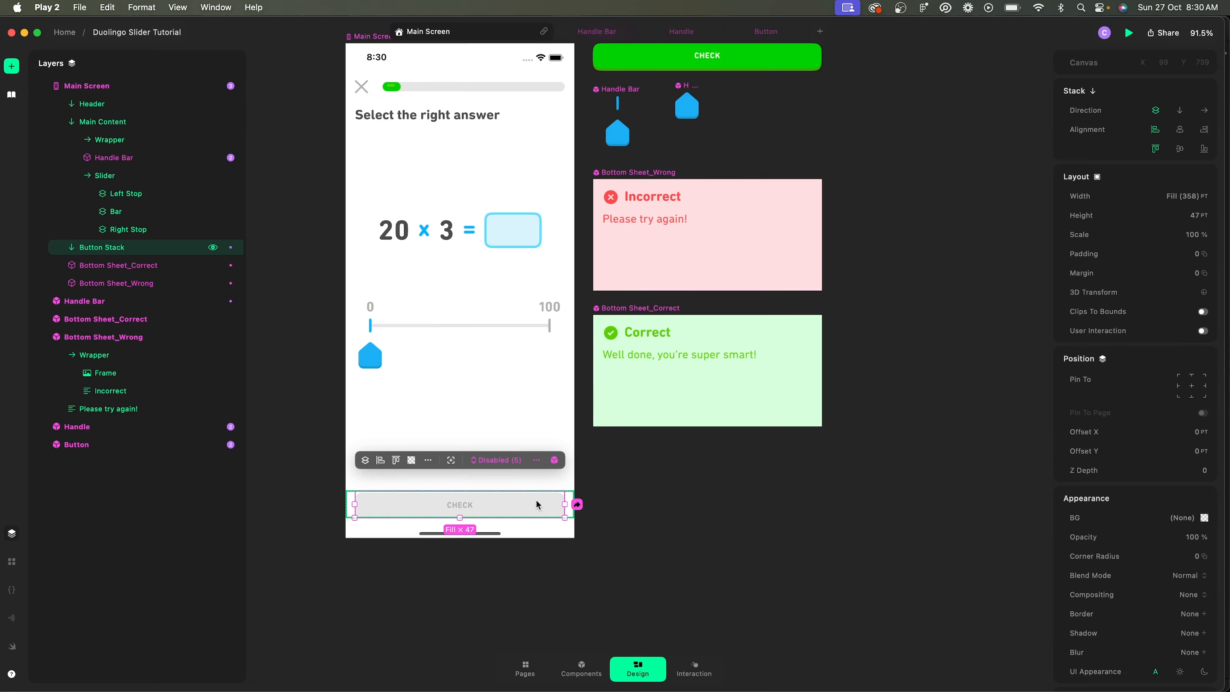
pyautogui.scroll(3, 536, 504)
# Add a Set User Interaction action to the Handle Bar's Began Pan trigger.
pyautogui.click(201, 159)
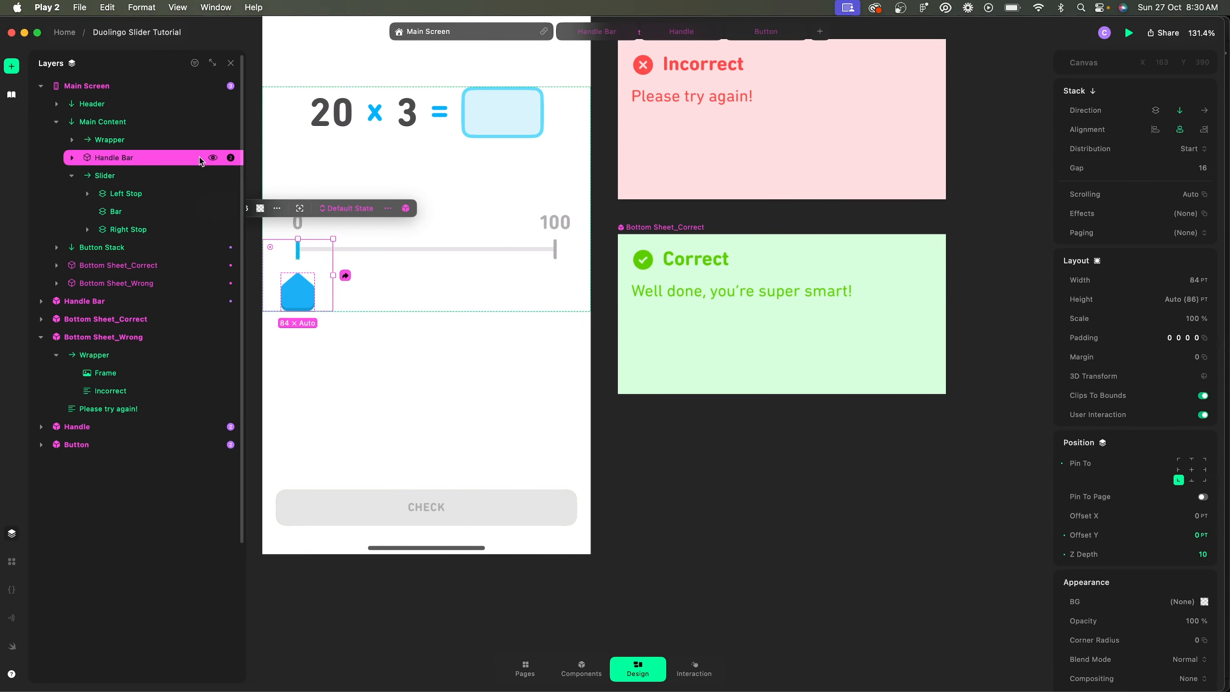
pyautogui.click(693, 668)
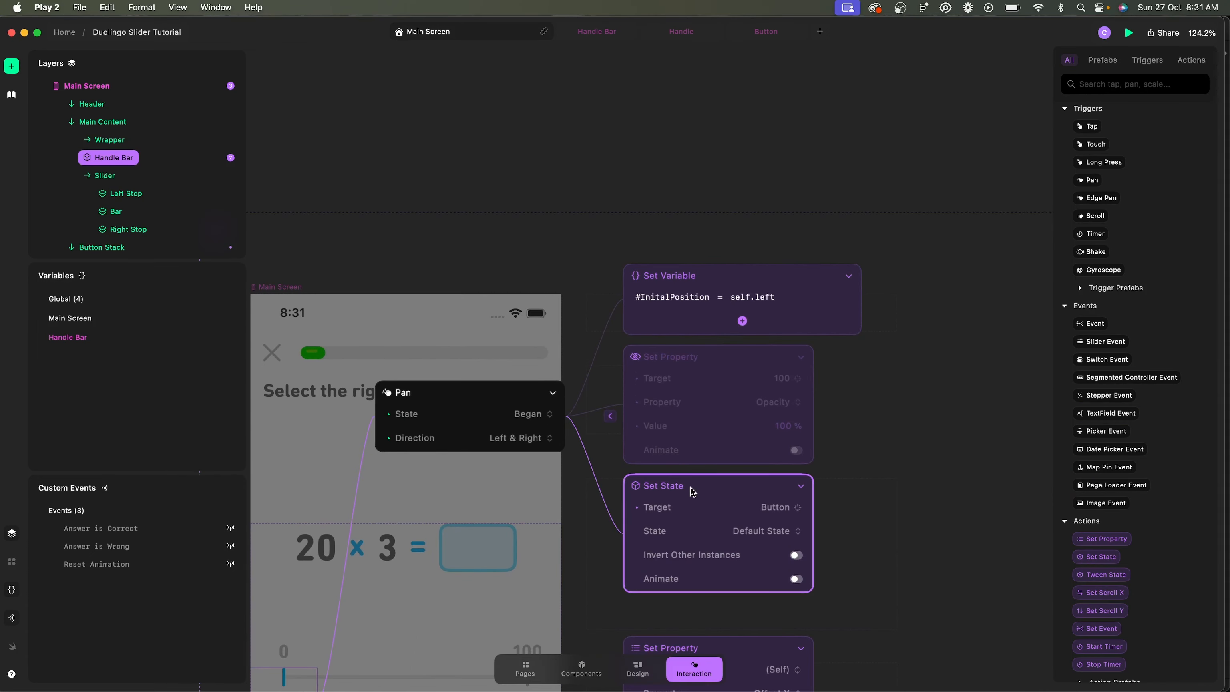
pyautogui.click(577, 415)
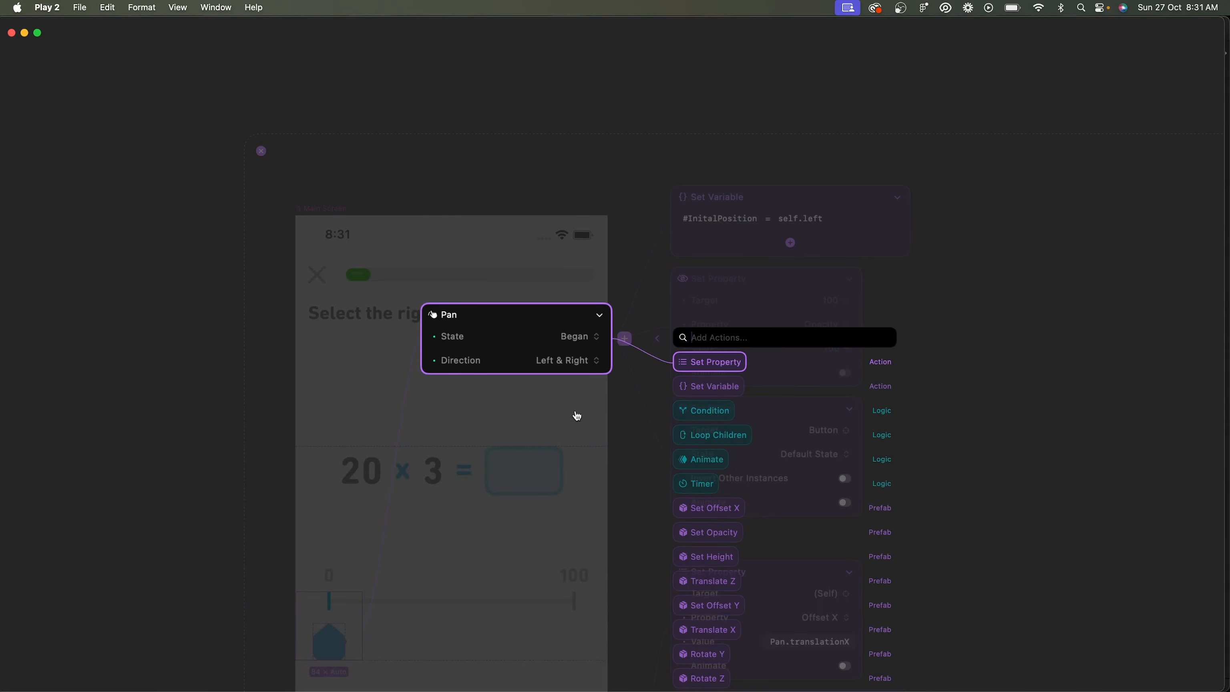
pyautogui.write('user')
pyautogui.press('Return')
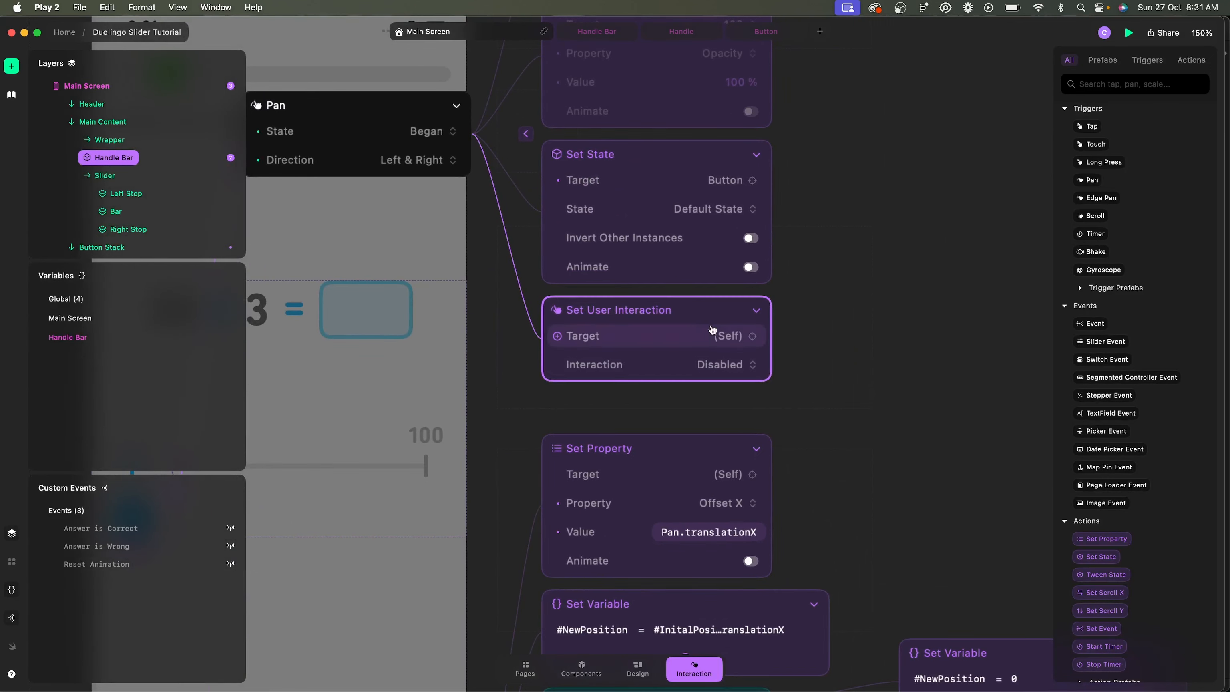
# Set the Set User Interaction action to Enabled and target it at the Button in the Button Stack.
pyautogui.click(724, 365)
pyautogui.click(684, 392)
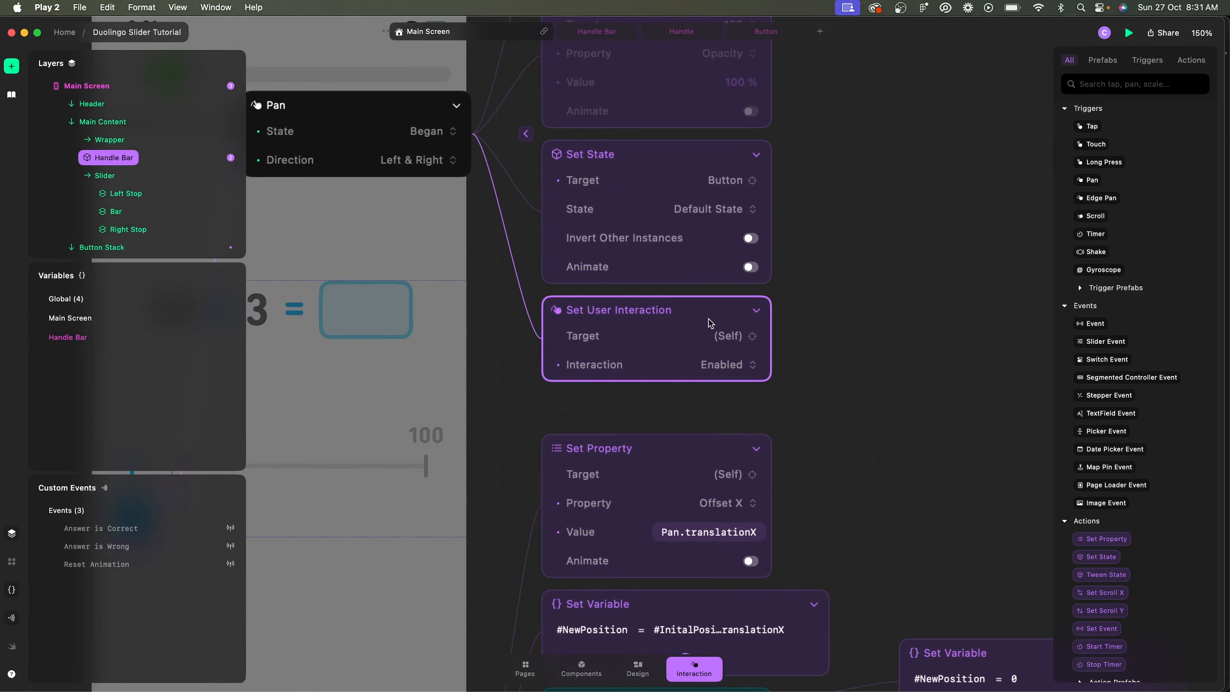
pyautogui.click(731, 336)
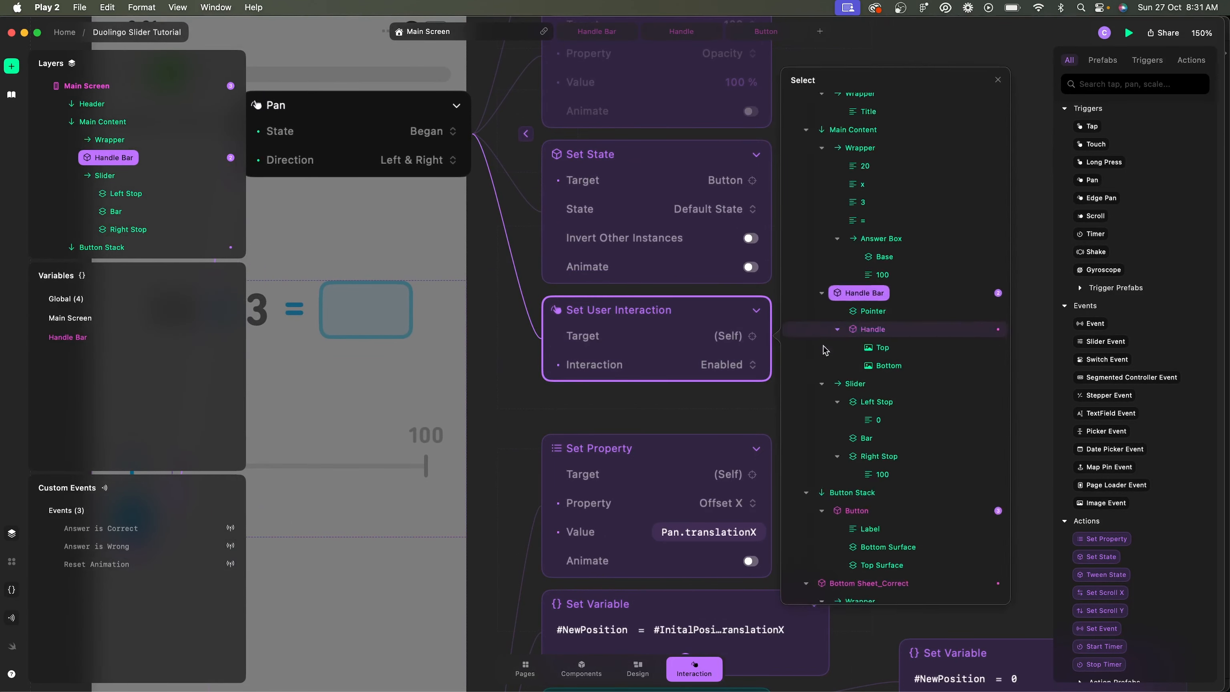
pyautogui.click(865, 512)
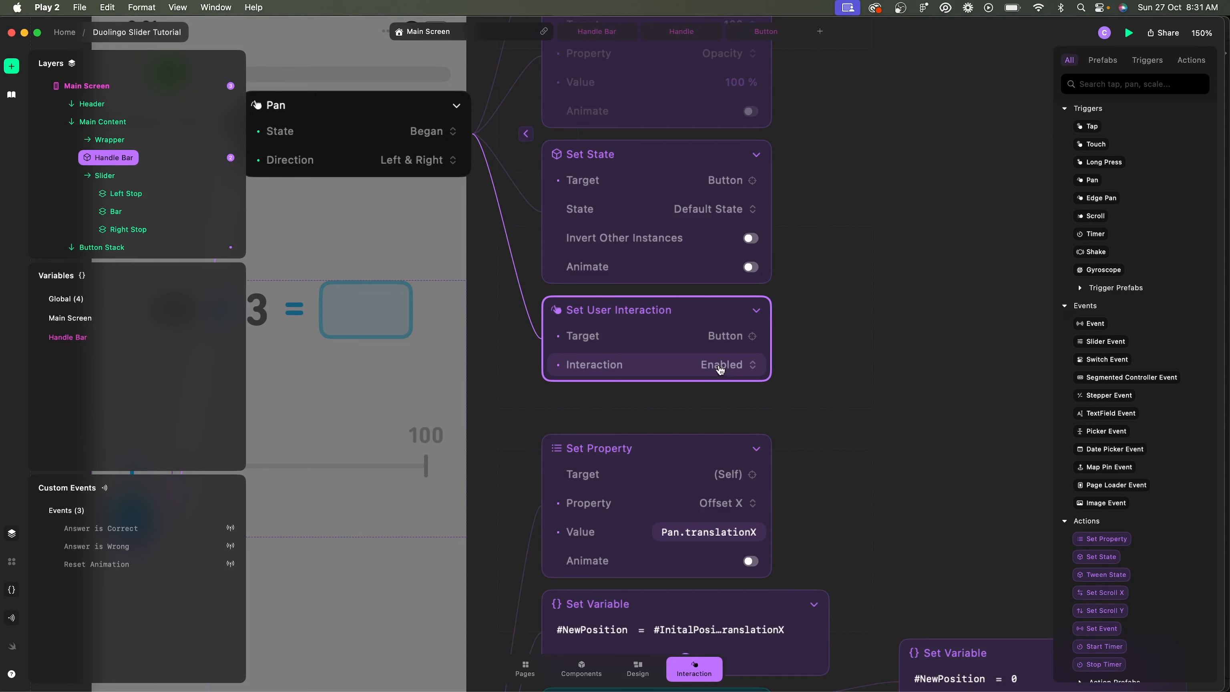
# Switch to iPhone Mirroring and test the answer check with the handle near 0, near 100 and around 60.
pyautogui.press('super+Tab')
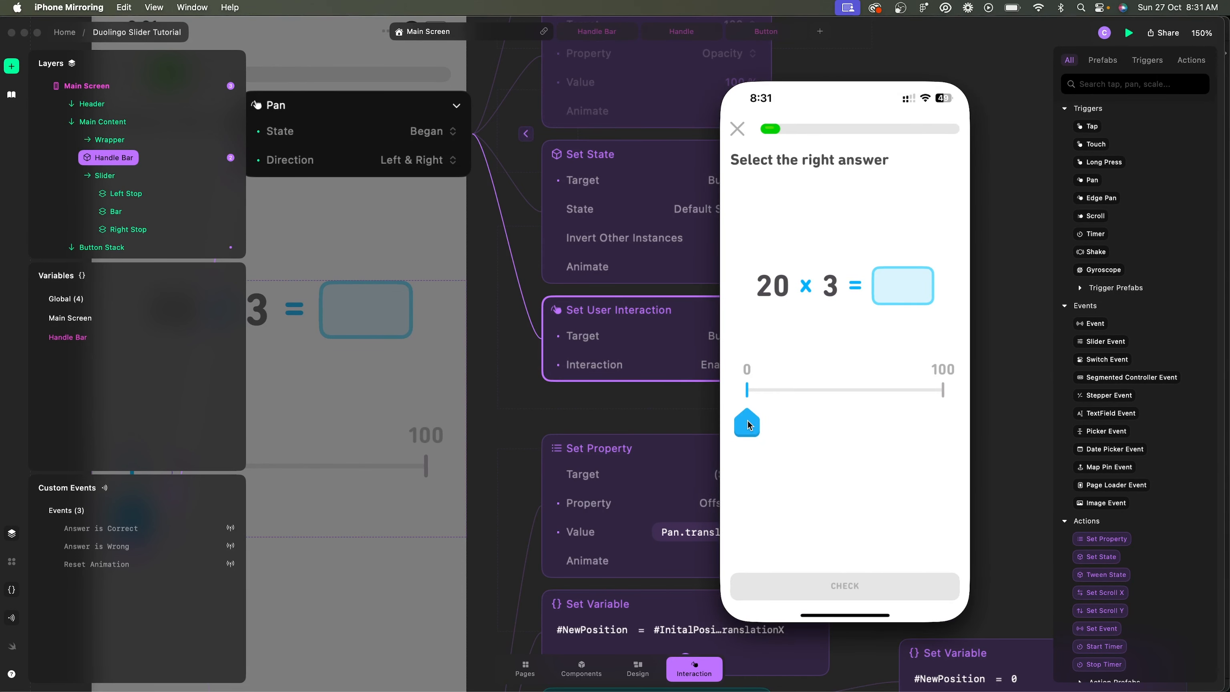
pyautogui.moveTo(747, 421); pyautogui.dragTo(772, 423)
pyautogui.click(790, 585)
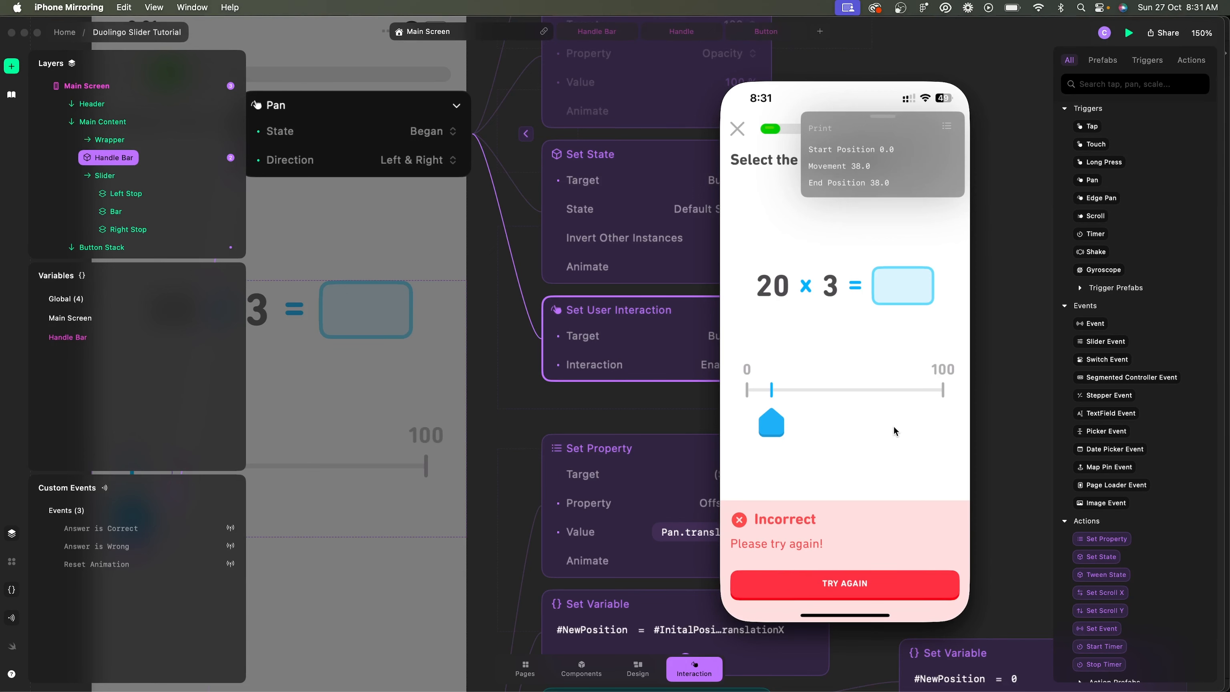
pyautogui.click(832, 583)
pyautogui.moveTo(774, 422); pyautogui.dragTo(934, 420)
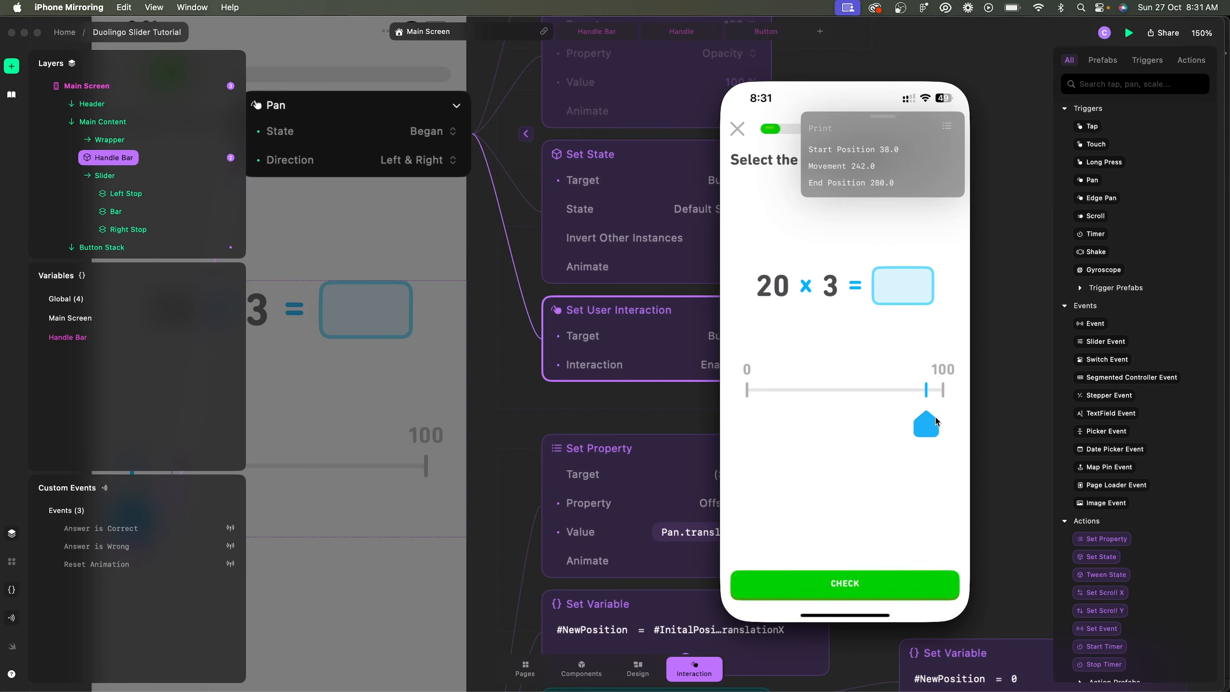
pyautogui.click(879, 580)
pyautogui.click(855, 581)
pyautogui.moveTo(860, 420); pyautogui.dragTo(860, 420)
pyautogui.click(768, 577)
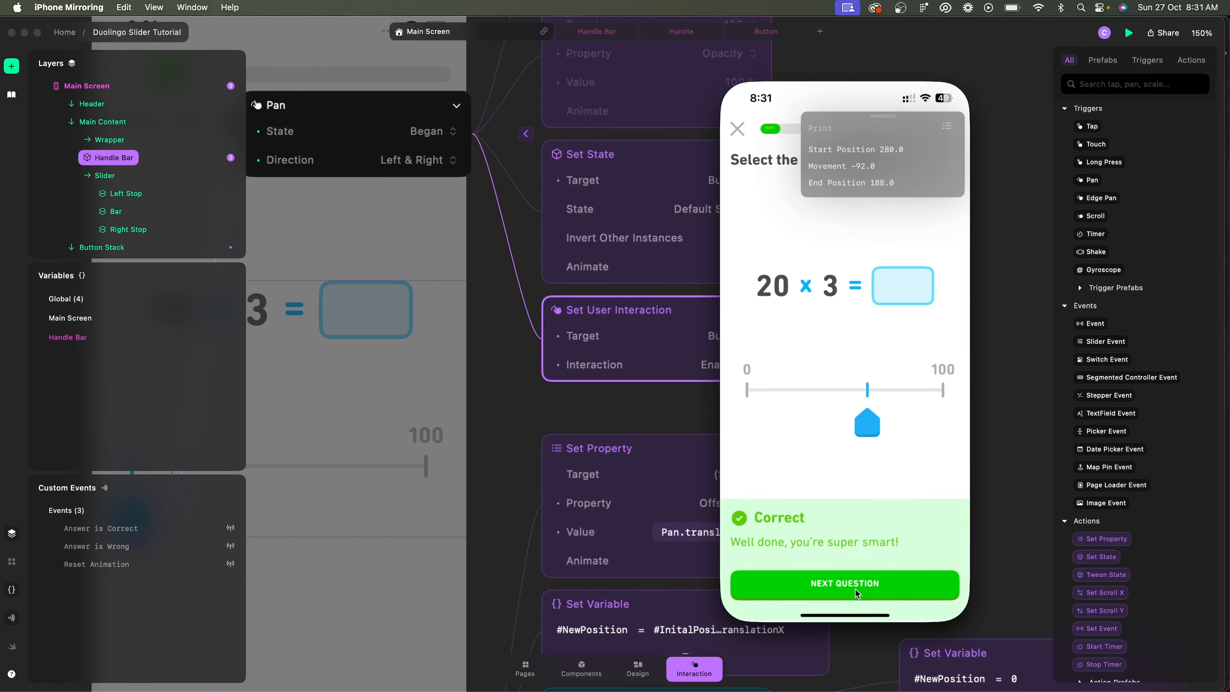